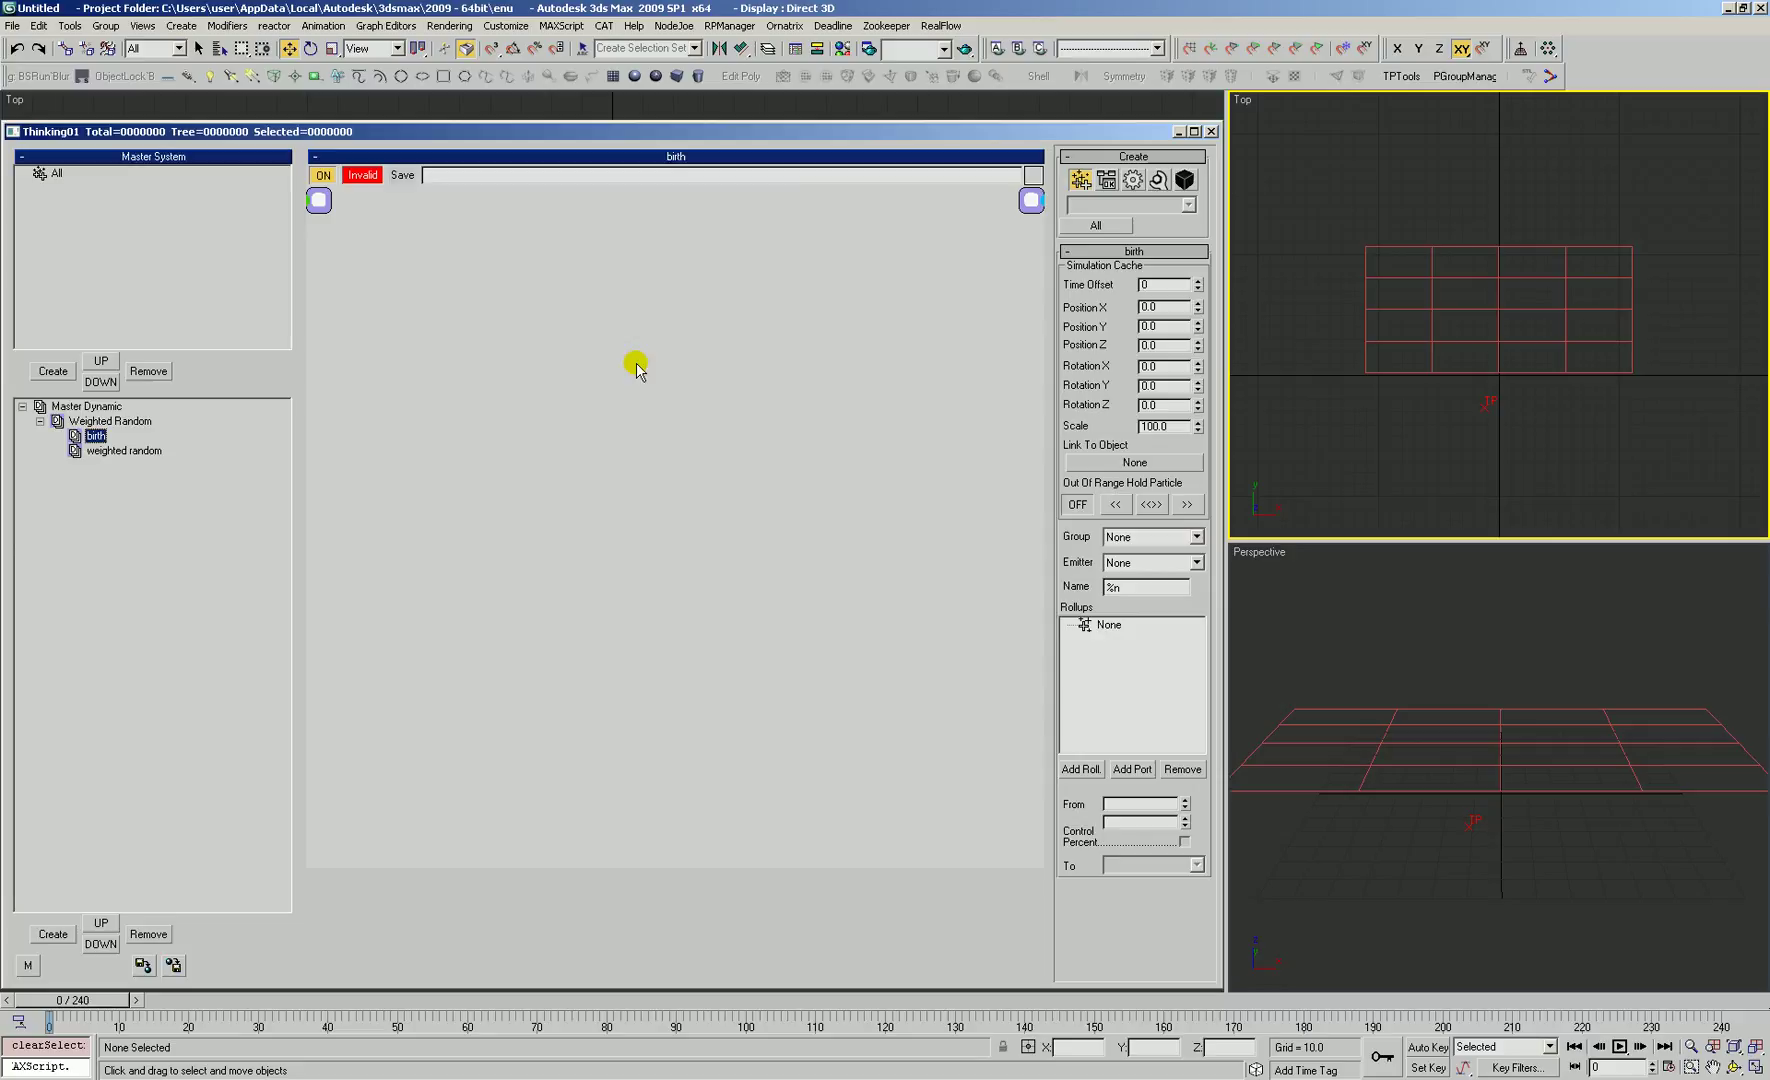
{"action": "left_click", "coordinate": [1490, 249]}
{"action": "right_click", "coordinate": [320, 328]}
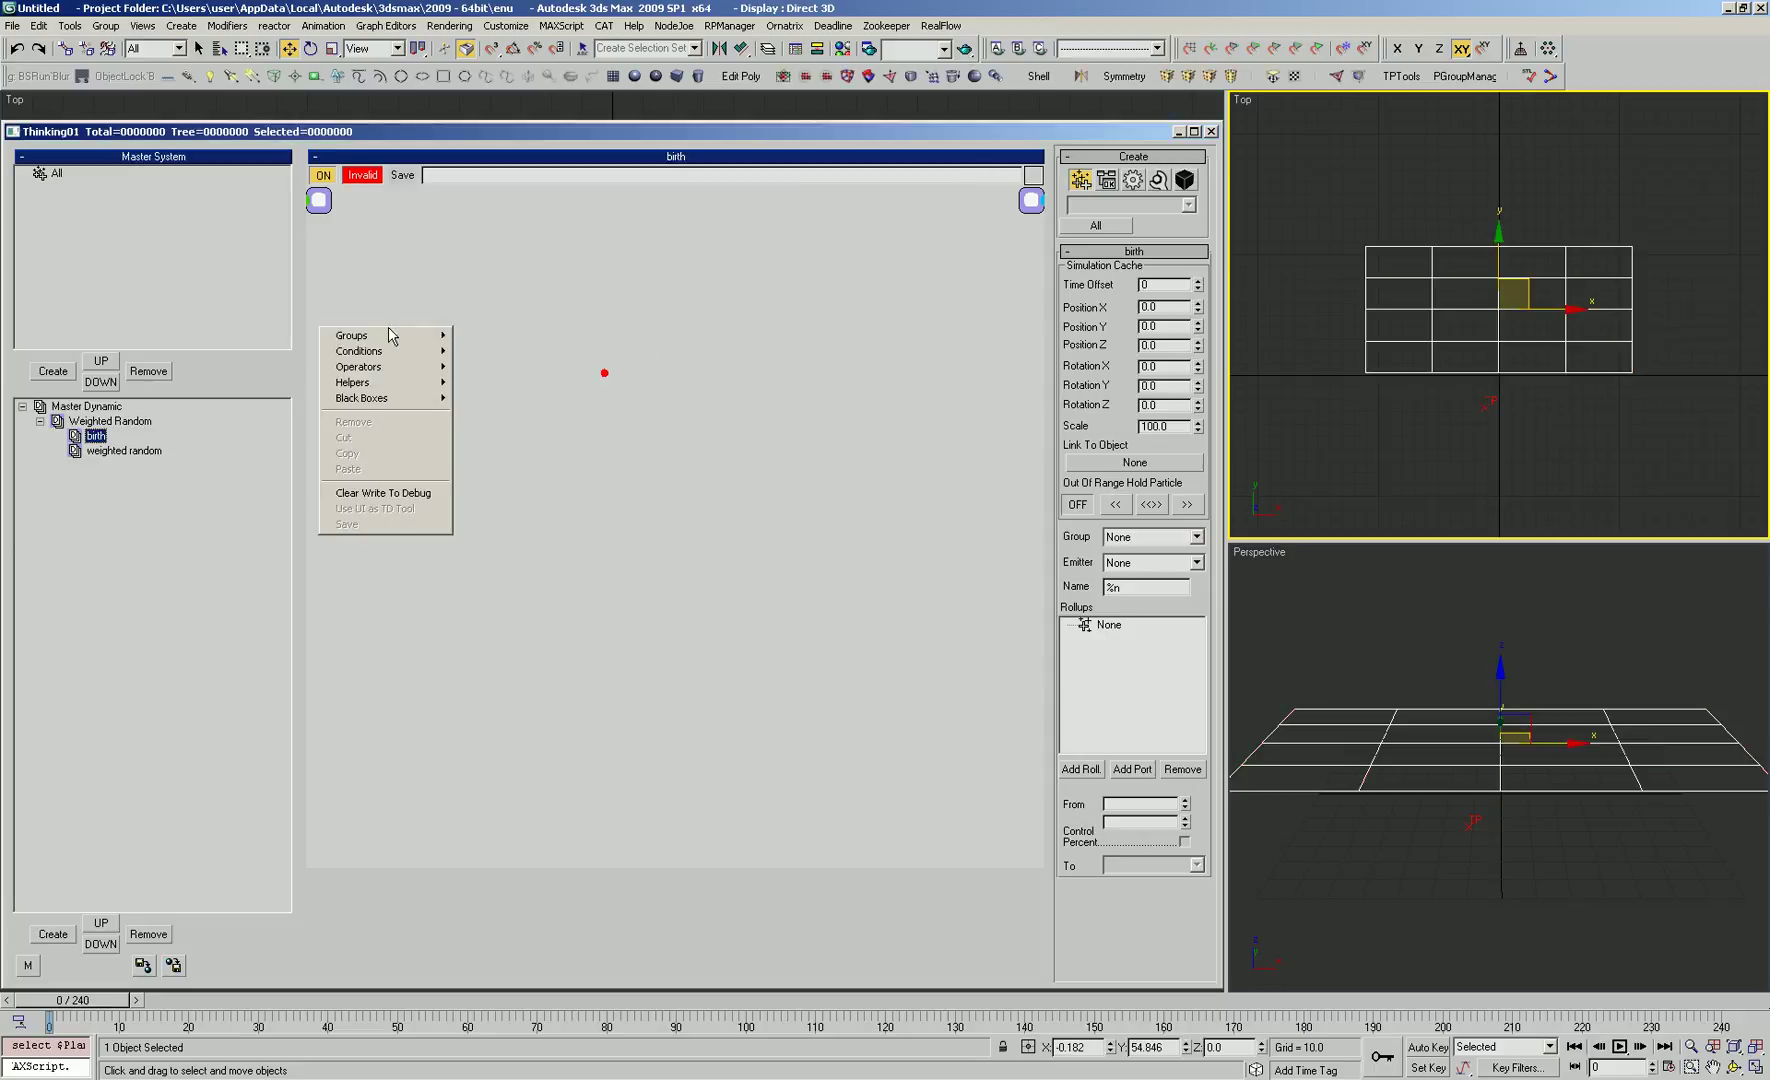
{"action": "mouse_move", "coordinate": [404, 372]}
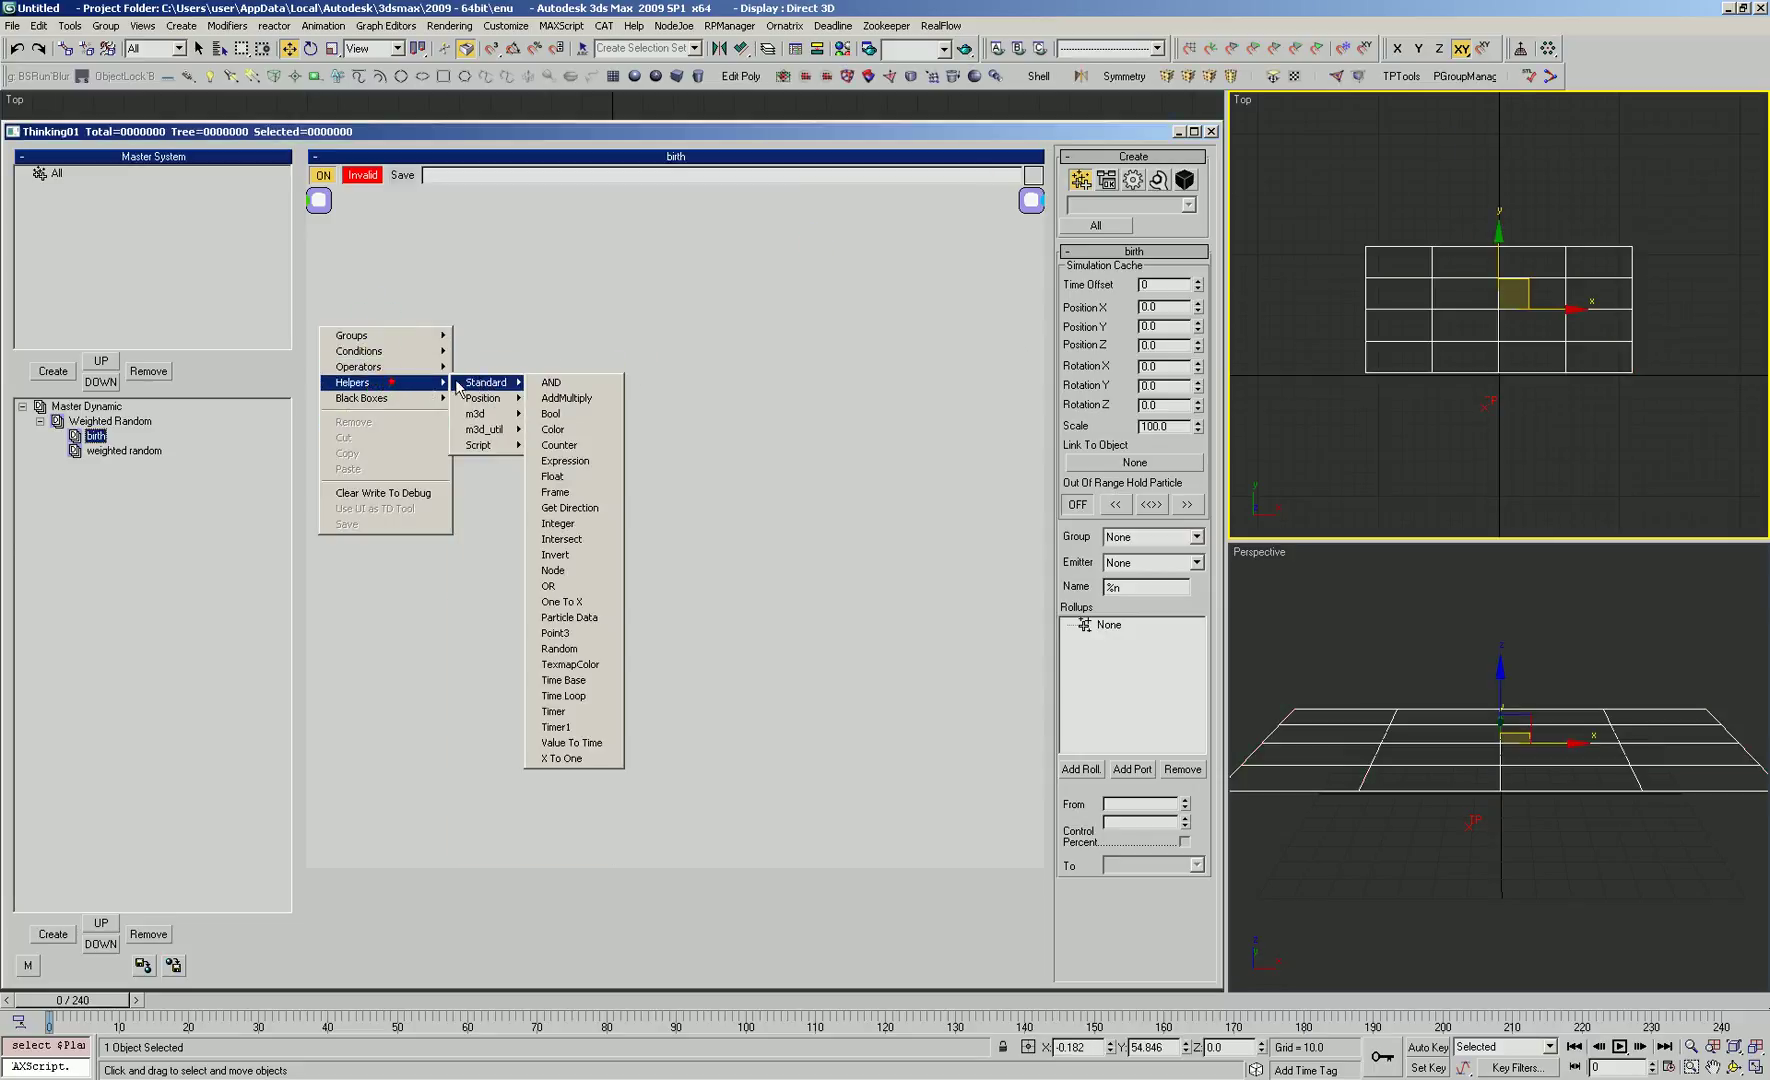
{"action": "mouse_move", "coordinate": [512, 388]}
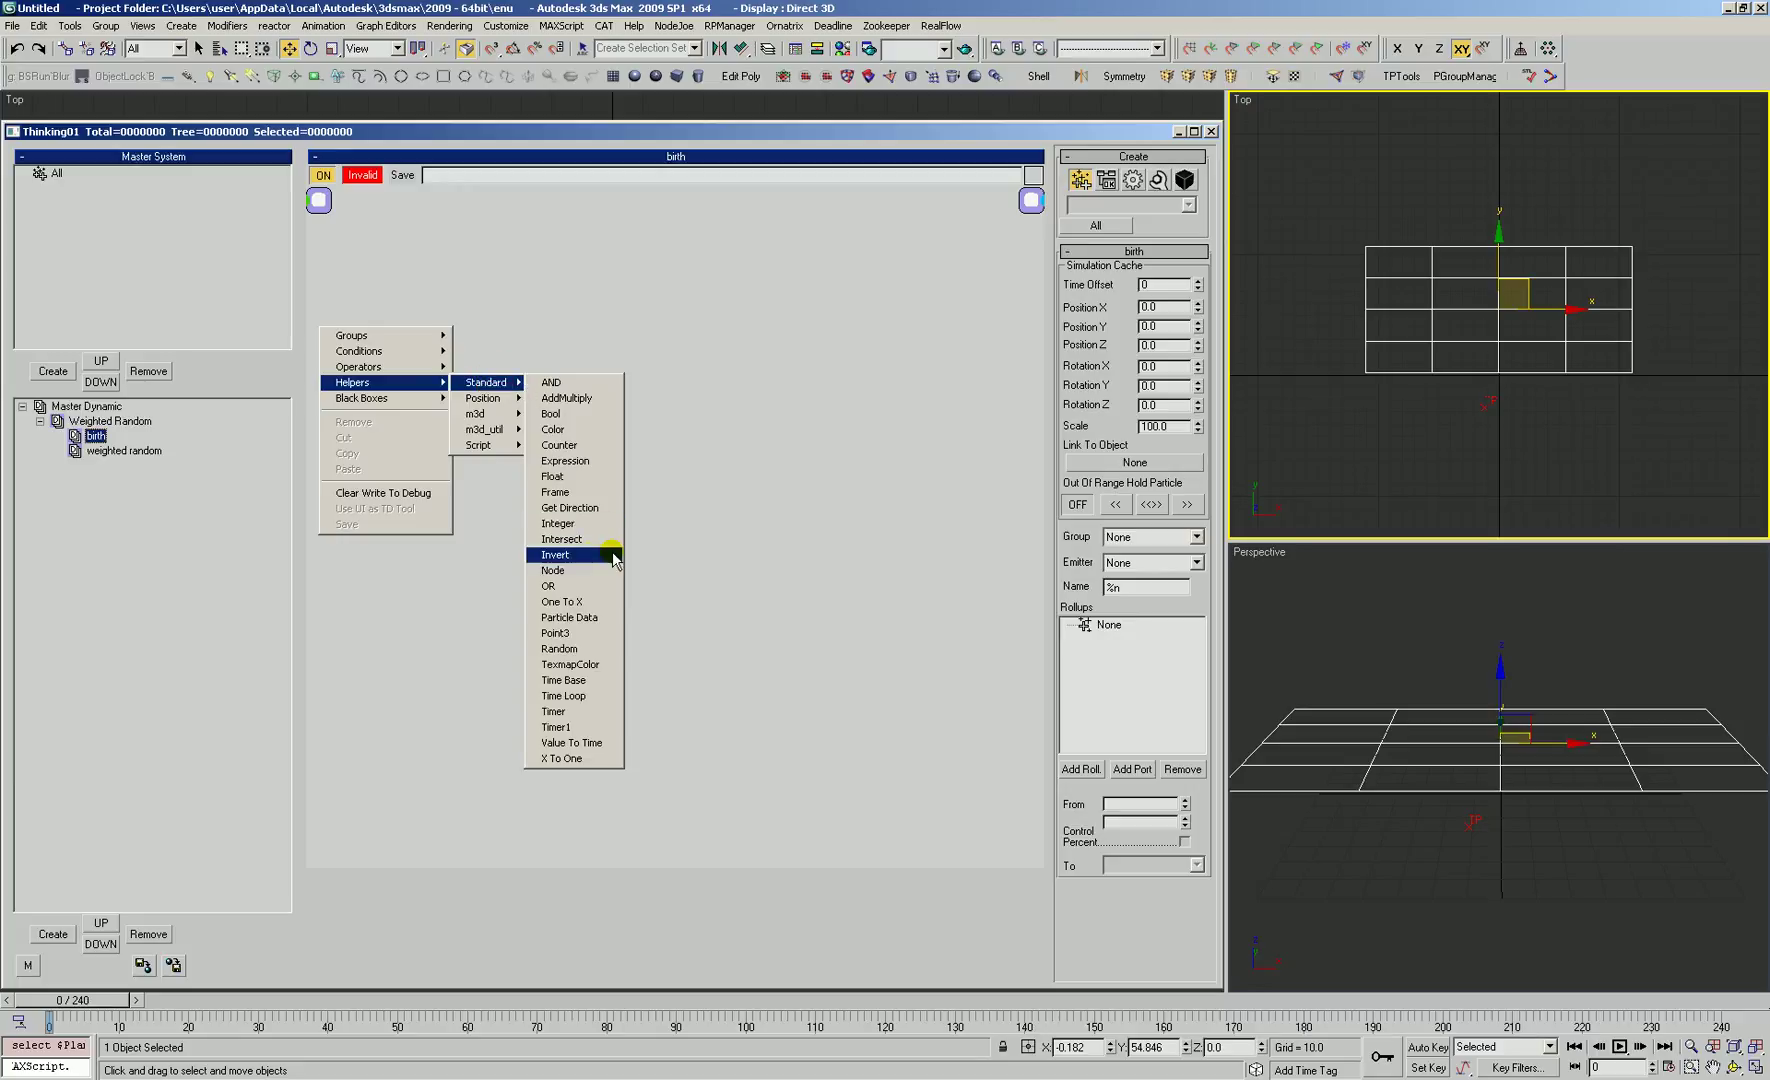
{"action": "left_click", "coordinate": [582, 567]}
{"action": "left_click_drag", "start_coordinate": [440, 337], "coordinate": [398, 321]}
{"action": "right_click", "coordinate": [556, 308]}
{"action": "left_click", "coordinate": [544, 403]}
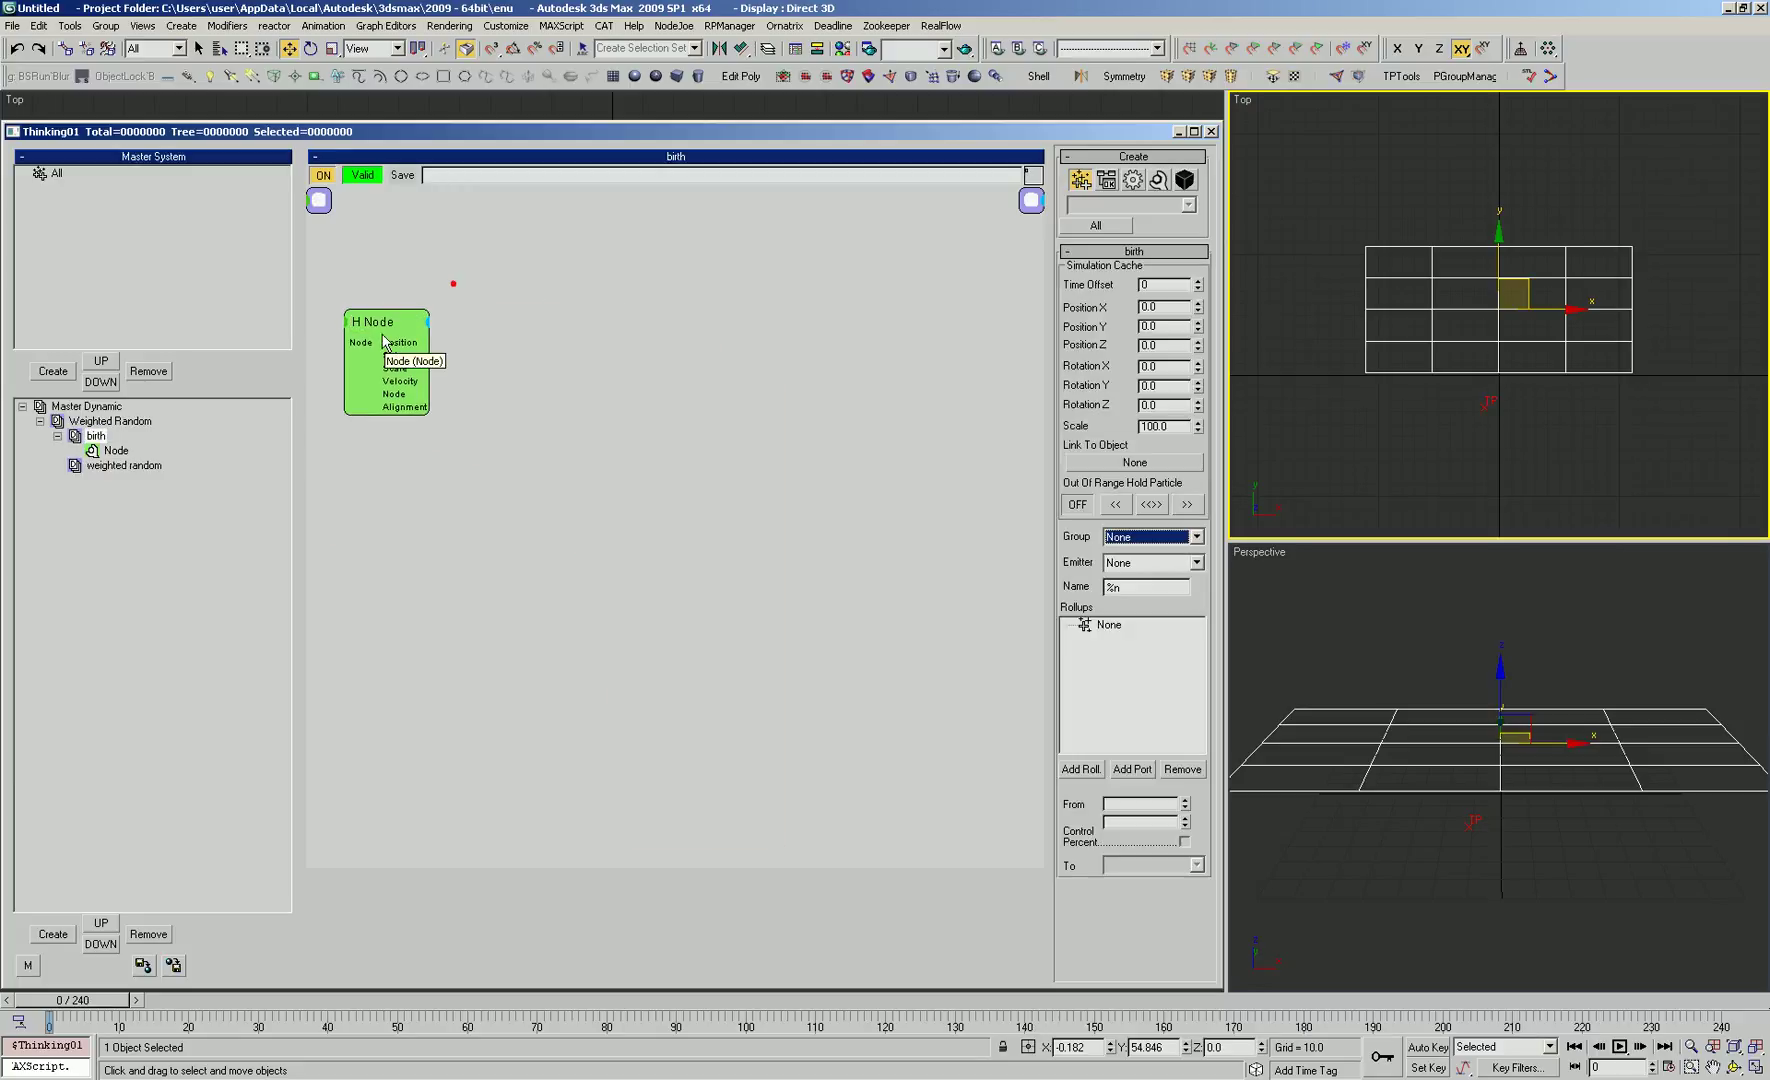
Step: Add the "birth node surface" black box from m3d_Generators to the birth dynamic set
{"action": "right_click", "coordinate": [328, 280]}
{"action": "mouse_move", "coordinate": [400, 348]}
{"action": "mouse_move", "coordinate": [462, 357]}
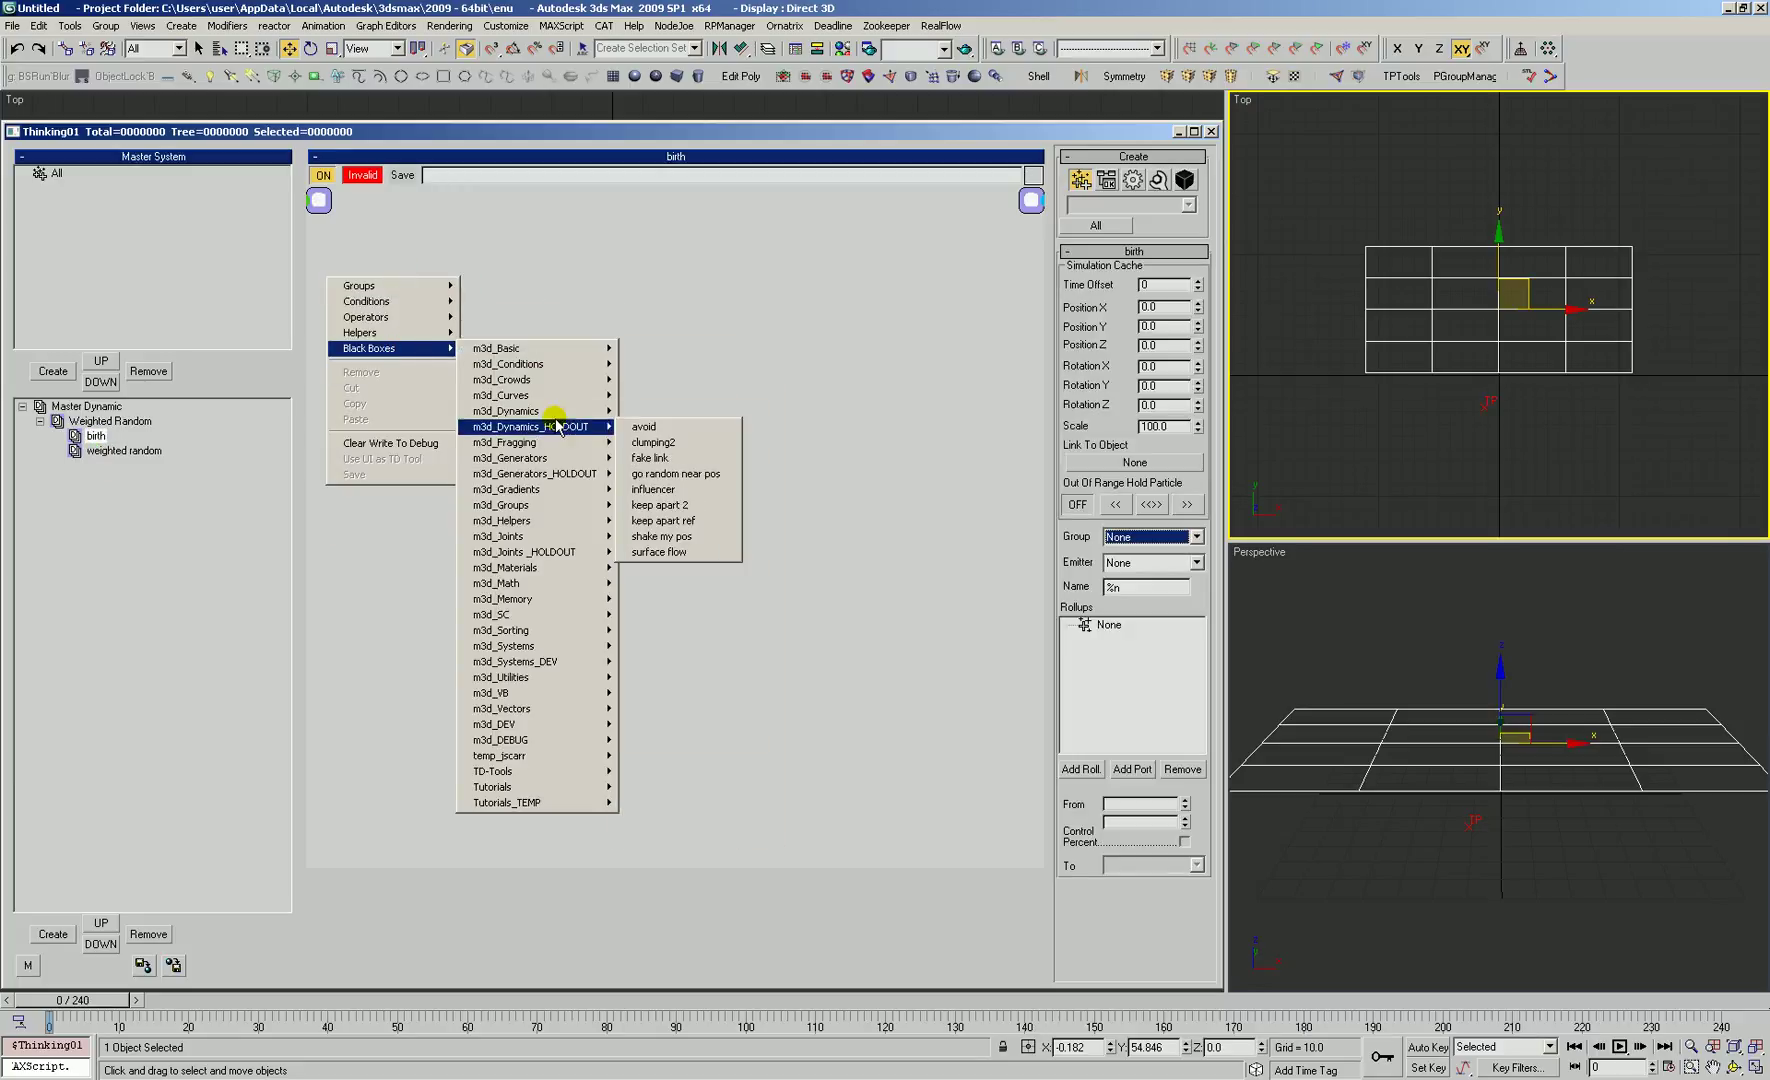
{"action": "mouse_move", "coordinate": [548, 462]}
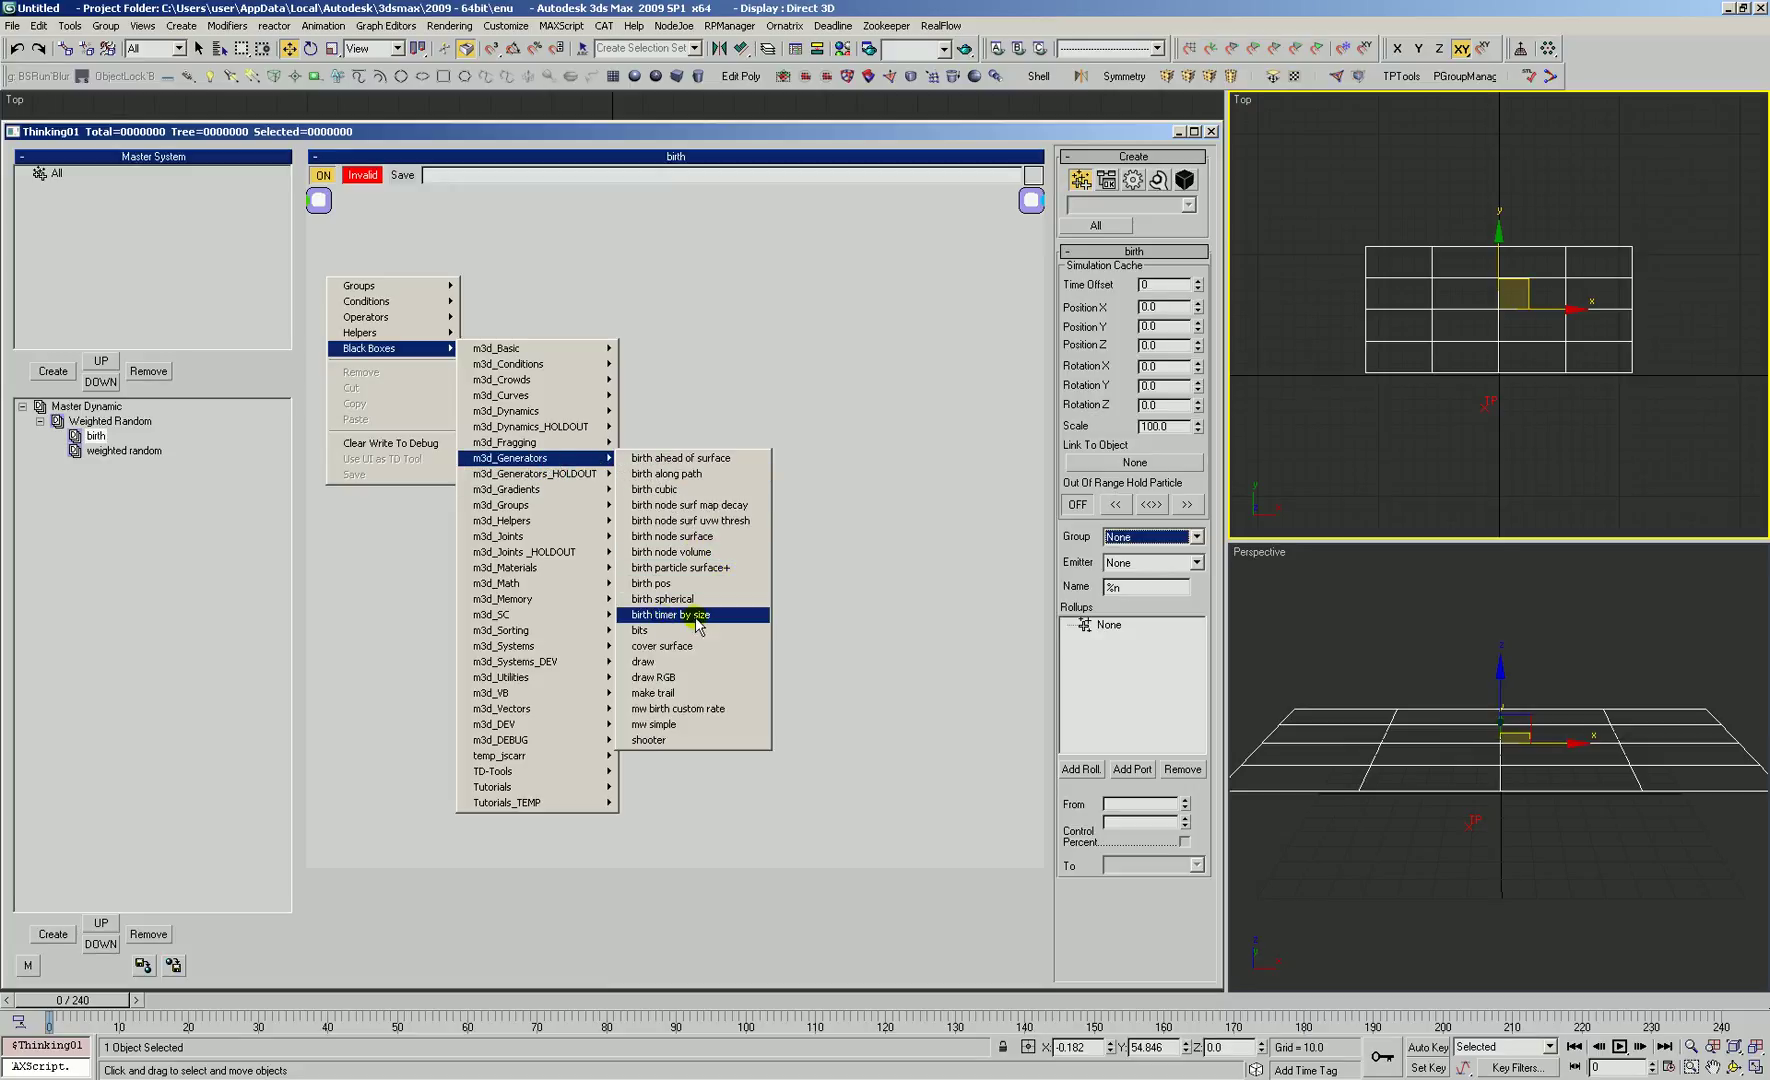
{"action": "left_click", "coordinate": [675, 537]}
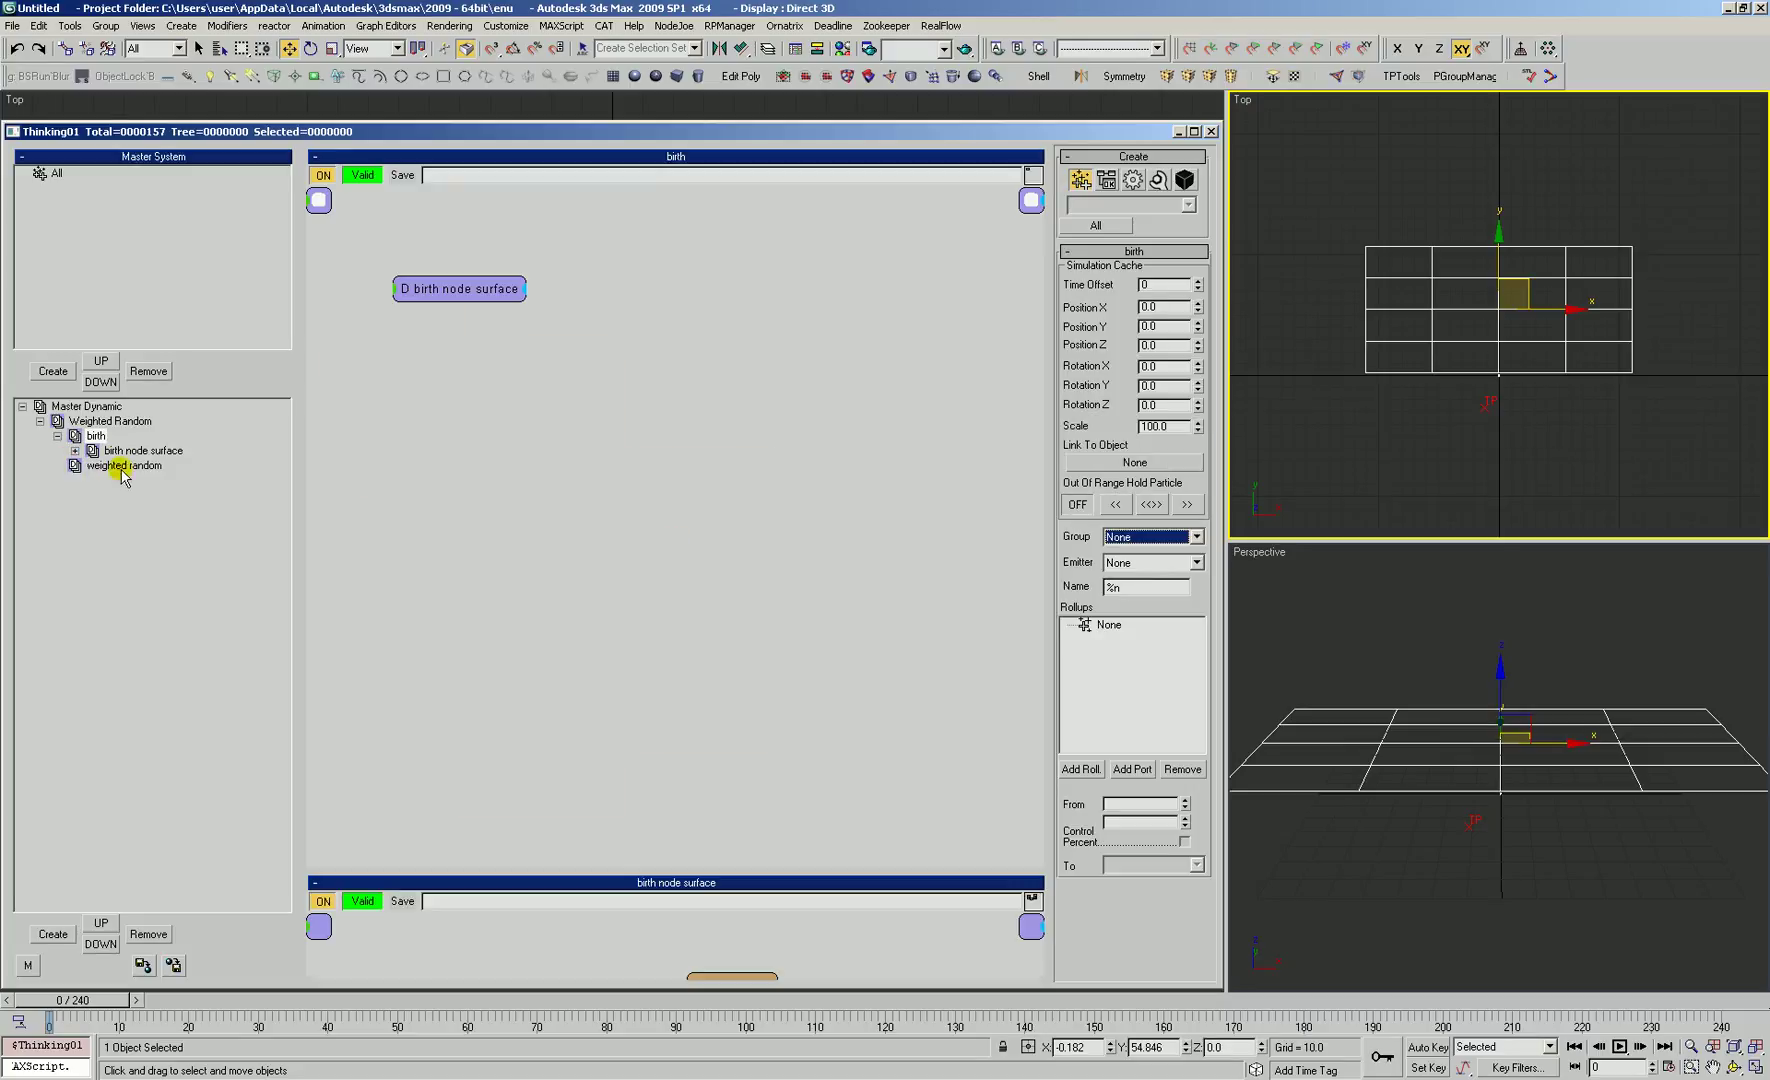
Step: Move the birth node surface set directly under Weighted Random and remove the empty birth set
{"action": "left_click_drag", "start_coordinate": [118, 452], "coordinate": [95, 433]}
{"action": "left_click", "coordinate": [95, 451]}
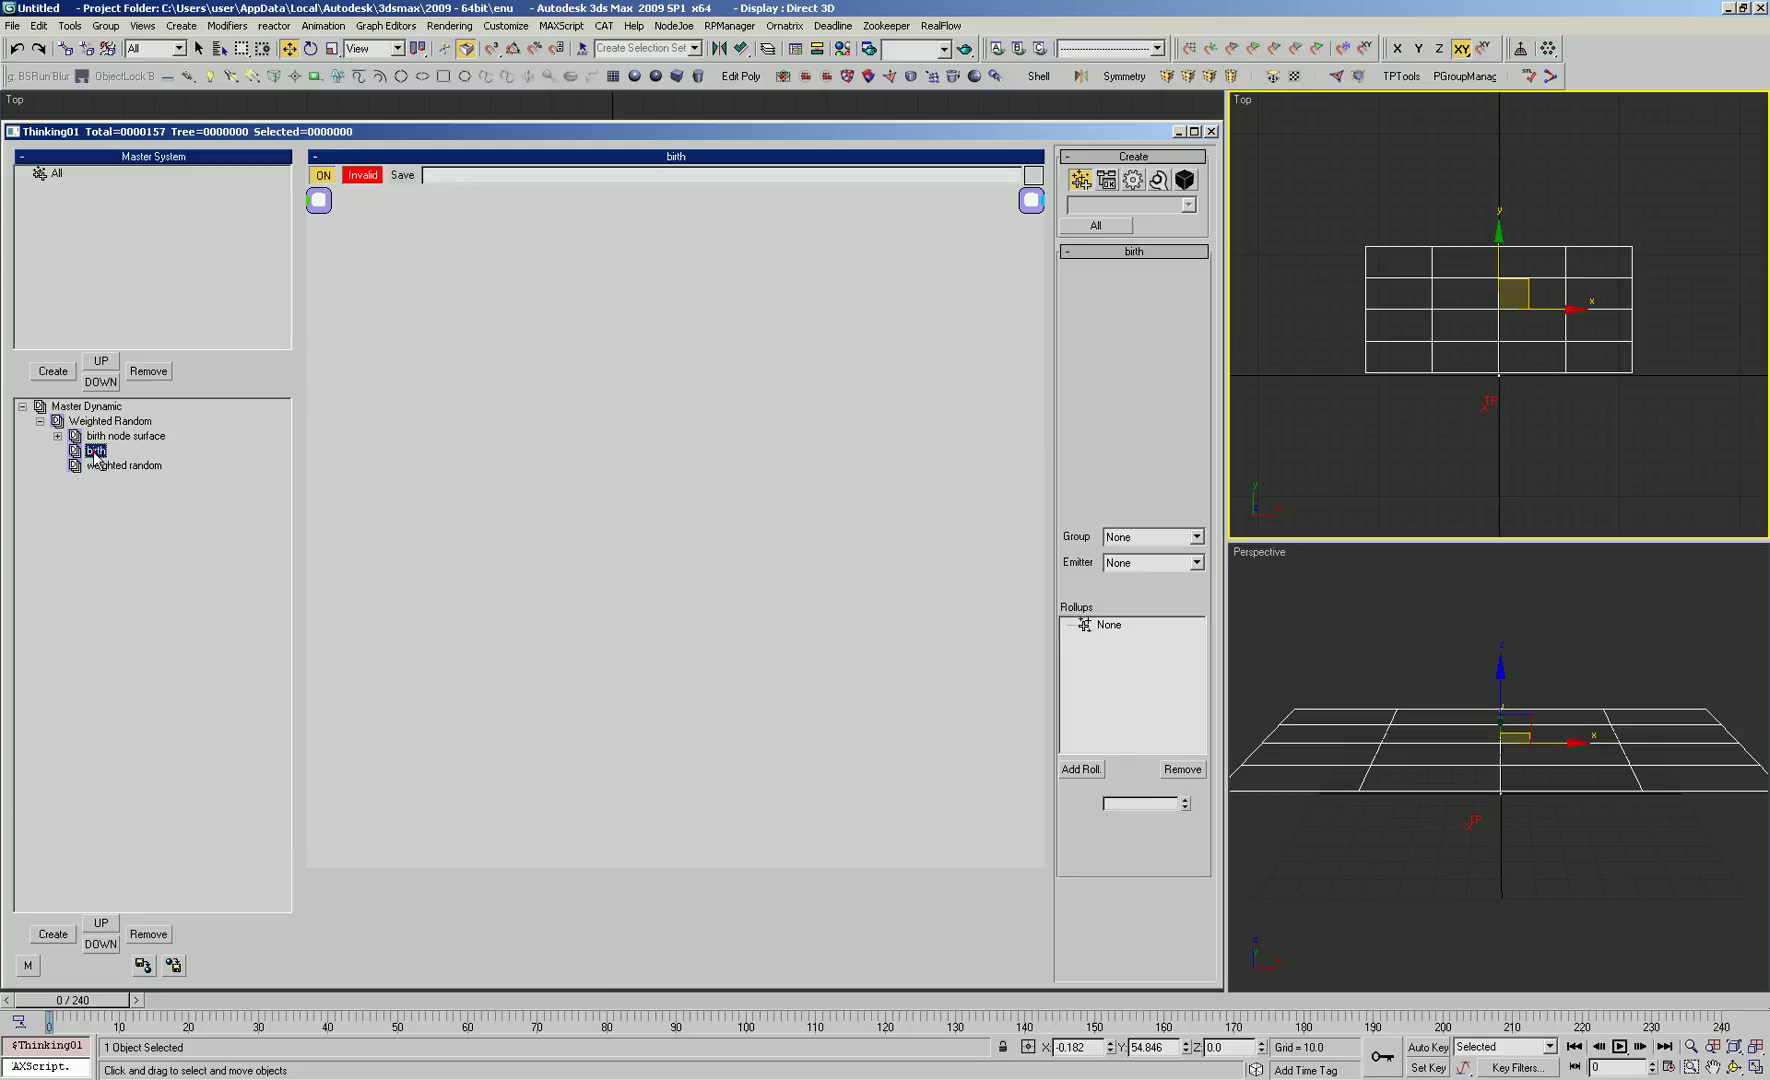
{"action": "left_click", "coordinate": [148, 934]}
Step: Assign the plane, Plane01, as the picked object of the Node helper in birth node surface
{"action": "left_click", "coordinate": [109, 437]}
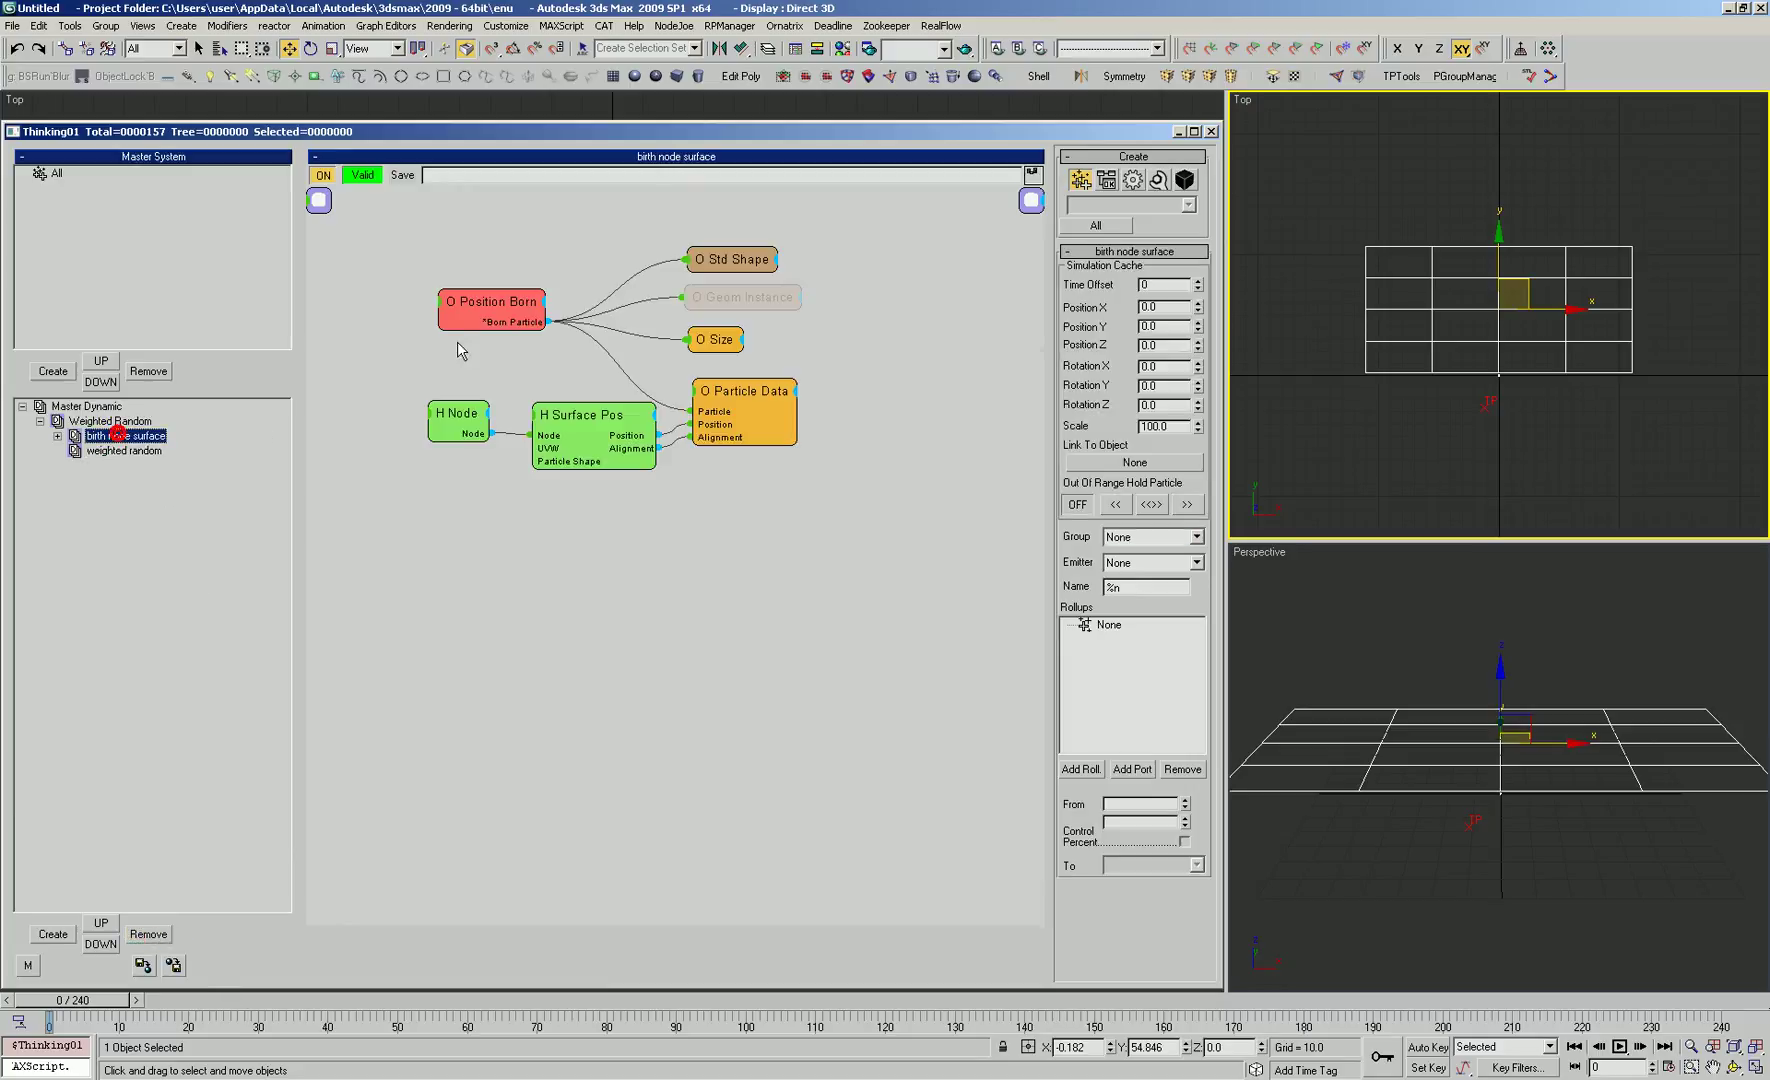
{"action": "left_click", "coordinate": [466, 423]}
{"action": "left_click", "coordinate": [1160, 272]}
{"action": "left_click", "coordinate": [1376, 305]}
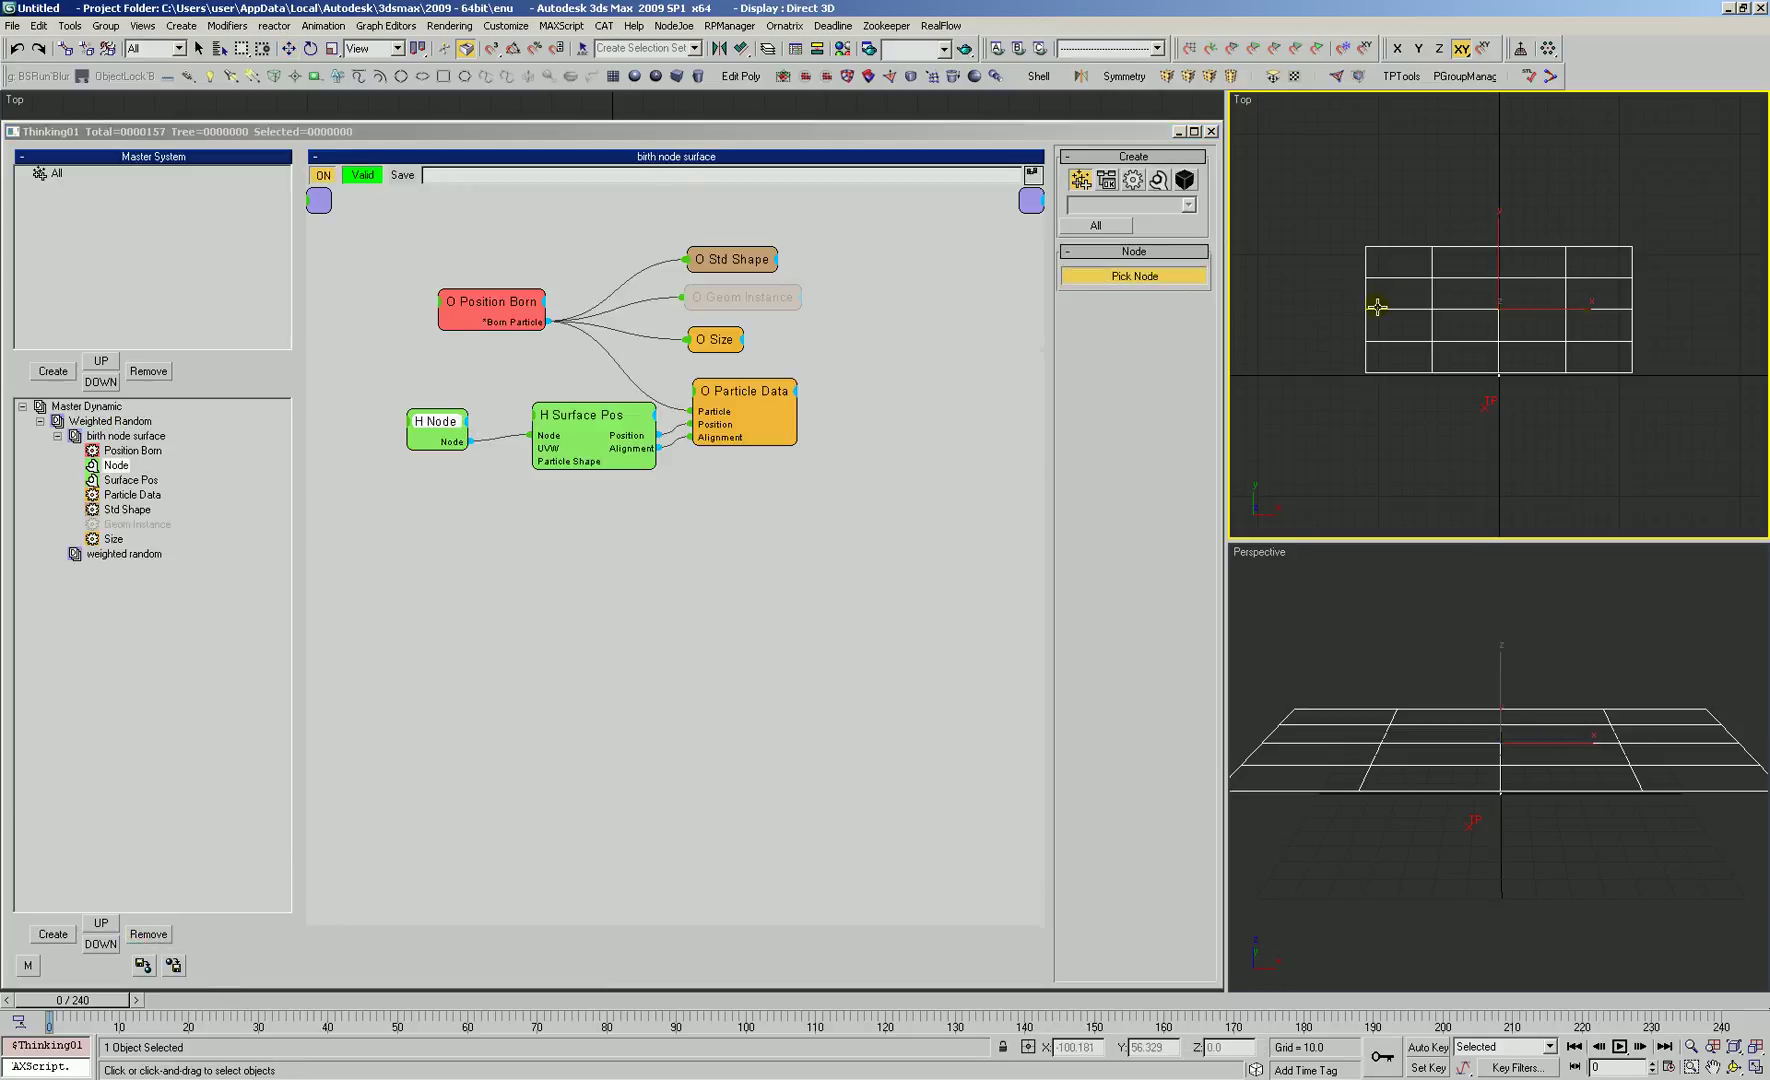
Step: Hide the emitter plane and turn off the grid in the Perspective and Top viewports
{"action": "middle_click_drag", "start_coordinate": [1472, 731], "coordinate": [1500, 752], "text": "alt"}
{"action": "key", "text": "alt+h"}
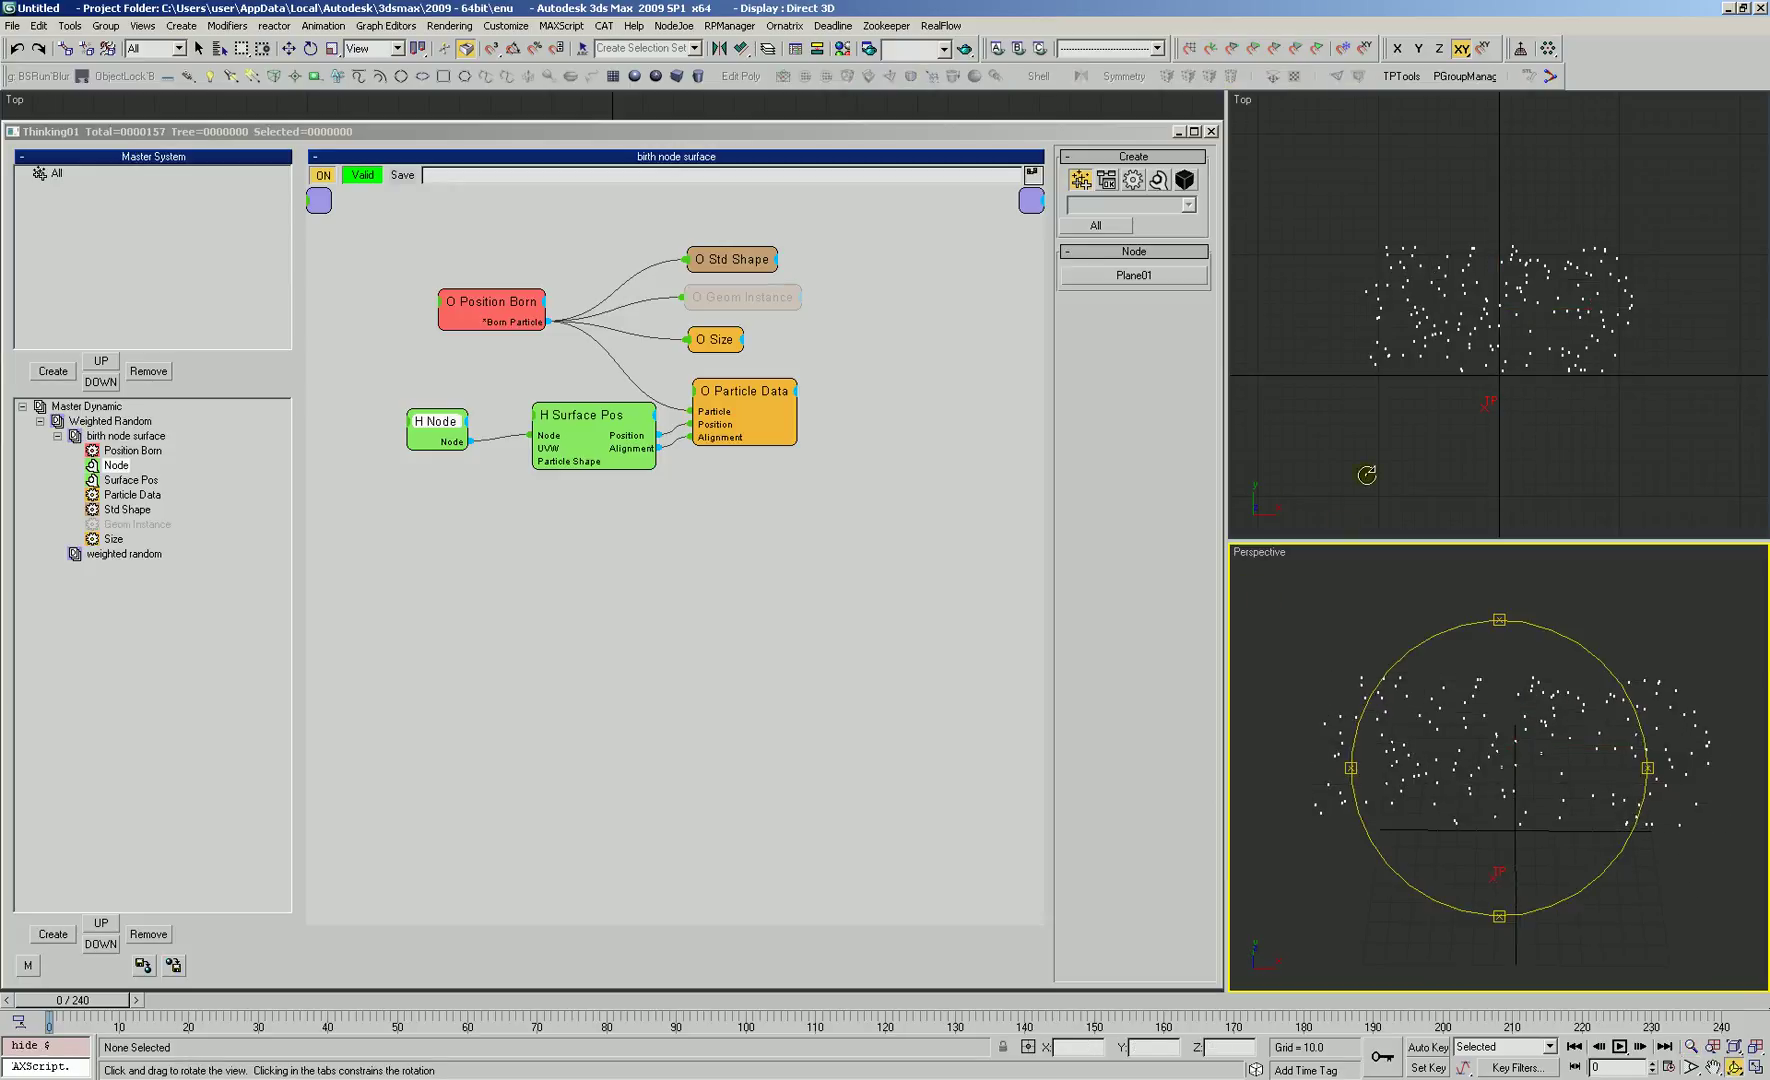
{"action": "key", "text": "g"}
{"action": "right_click", "coordinate": [1390, 630]}
{"action": "right_click", "coordinate": [1399, 450]}
{"action": "key", "text": "g"}
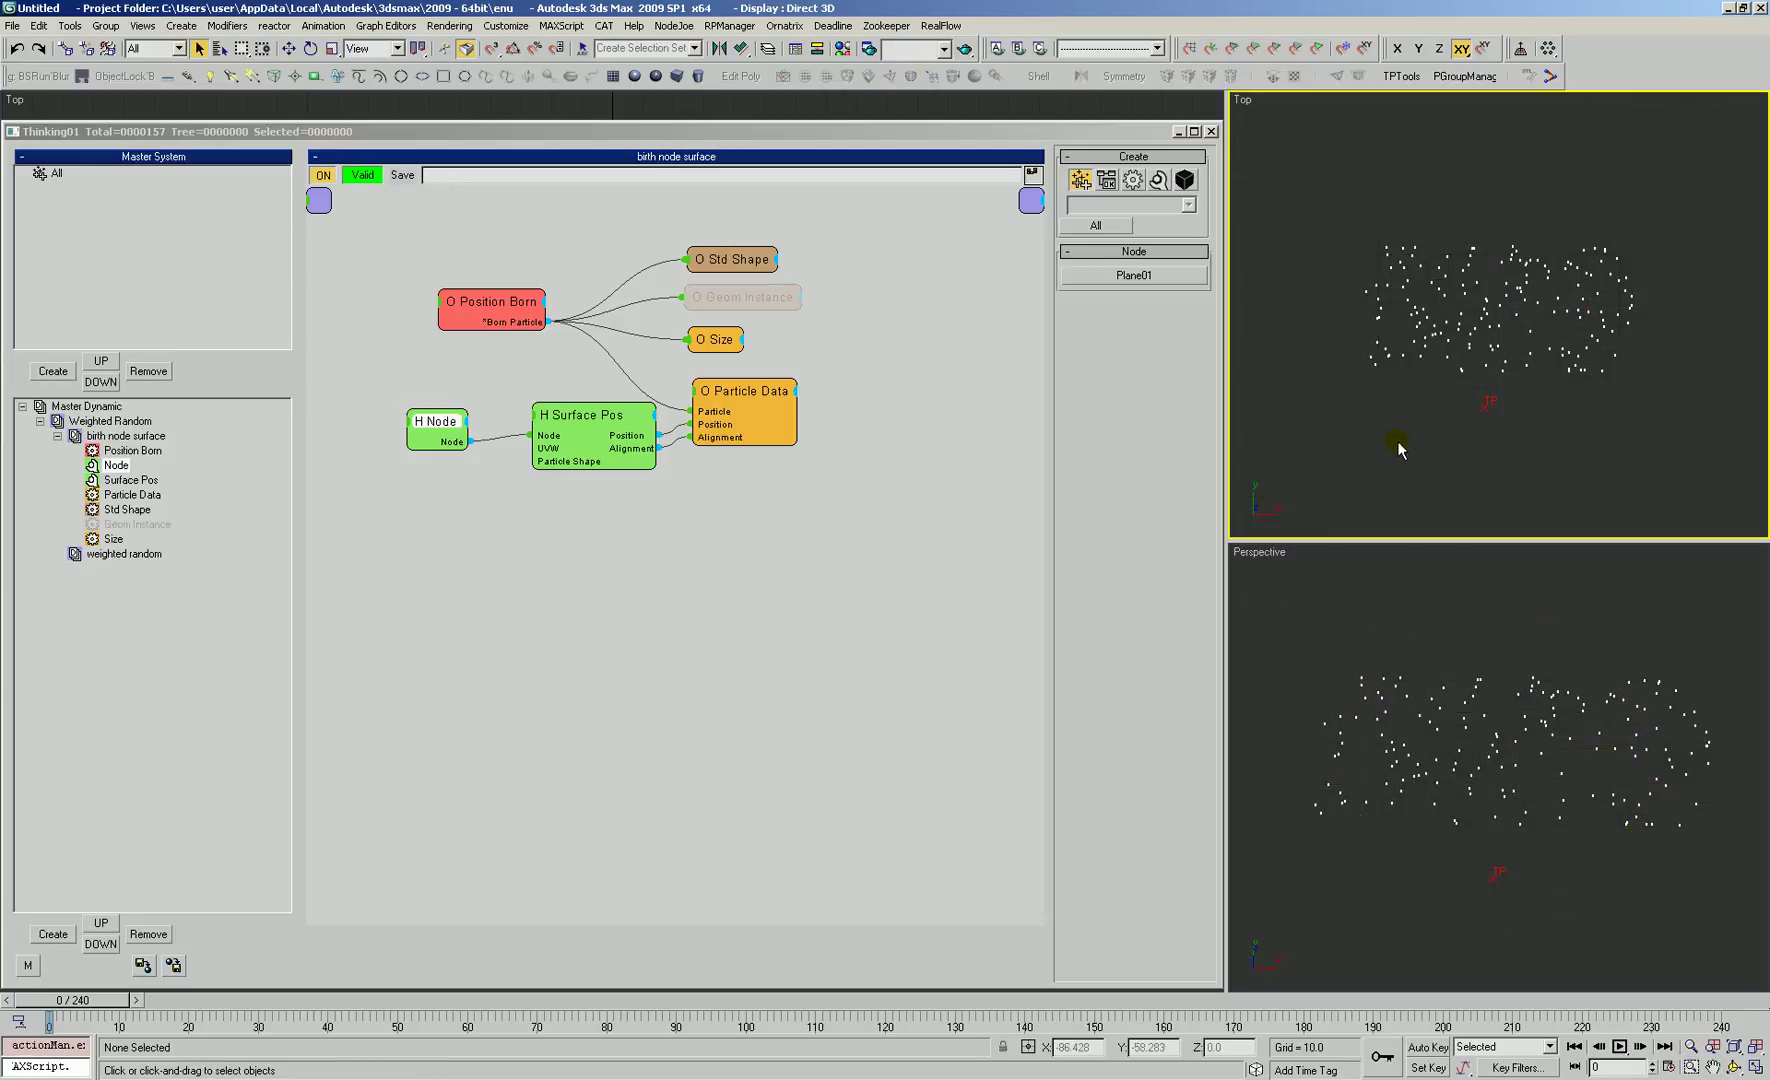
Step: Set the Position Born operator's Pistol Shot count to 100 particles
{"action": "left_click", "coordinate": [514, 612]}
{"action": "left_click_drag", "start_coordinate": [424, 436], "coordinate": [428, 424]}
{"action": "left_click_drag", "start_coordinate": [501, 304], "coordinate": [508, 298]}
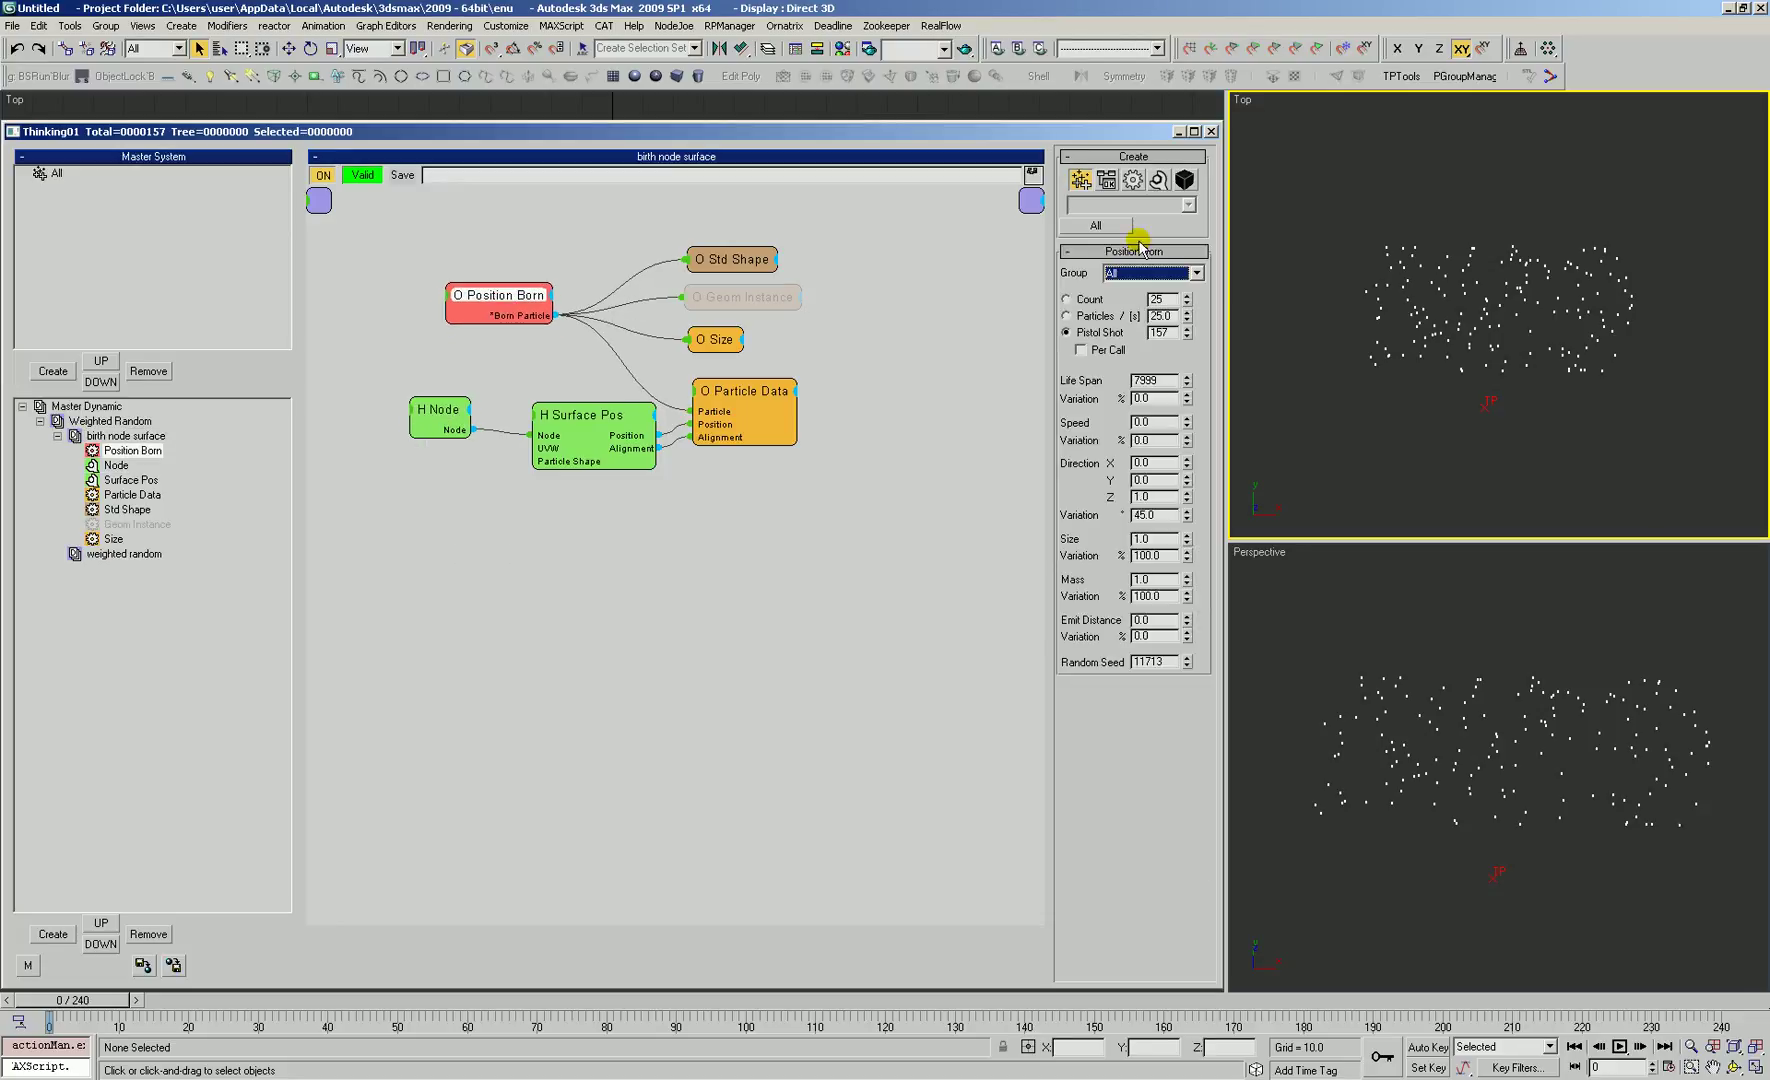
{"action": "double_click", "coordinate": [1158, 333]}
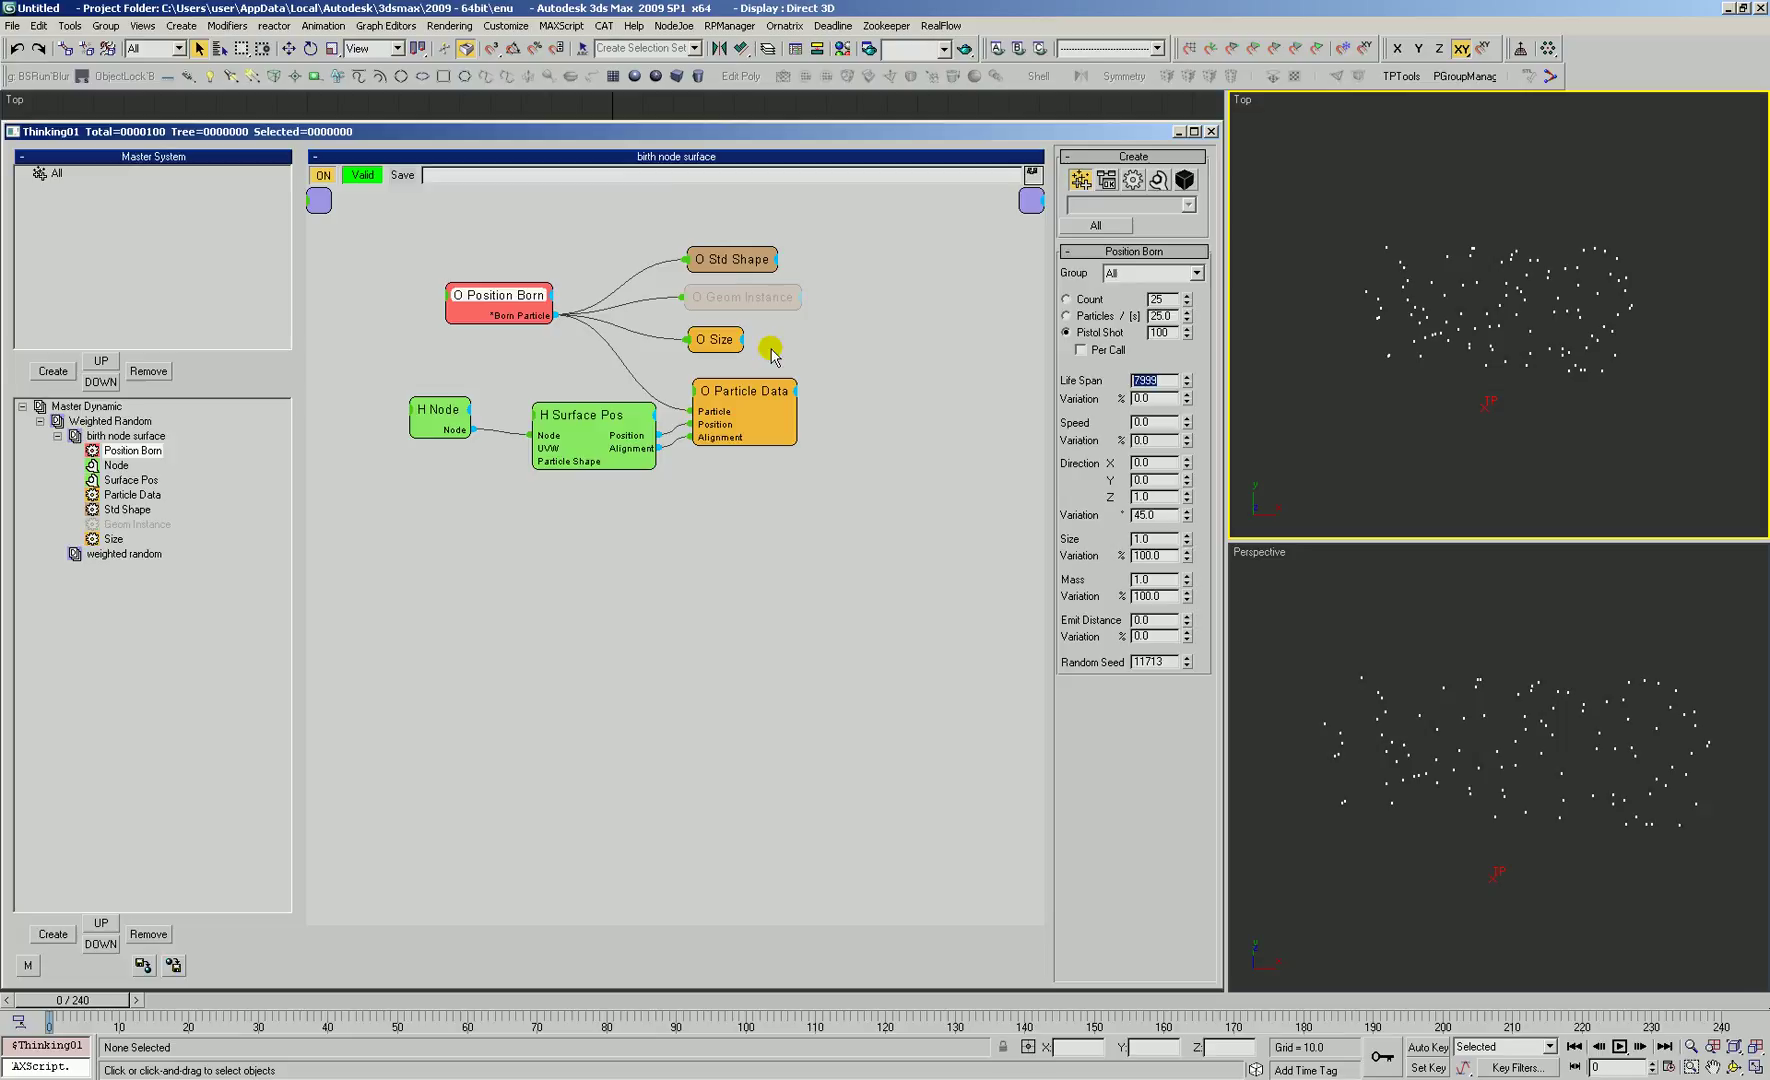
Step: Enable Show Mesh for the Master Dynamic so the particle shapes display in the viewports
{"action": "left_click", "coordinate": [722, 250]}
{"action": "left_click", "coordinate": [90, 407]}
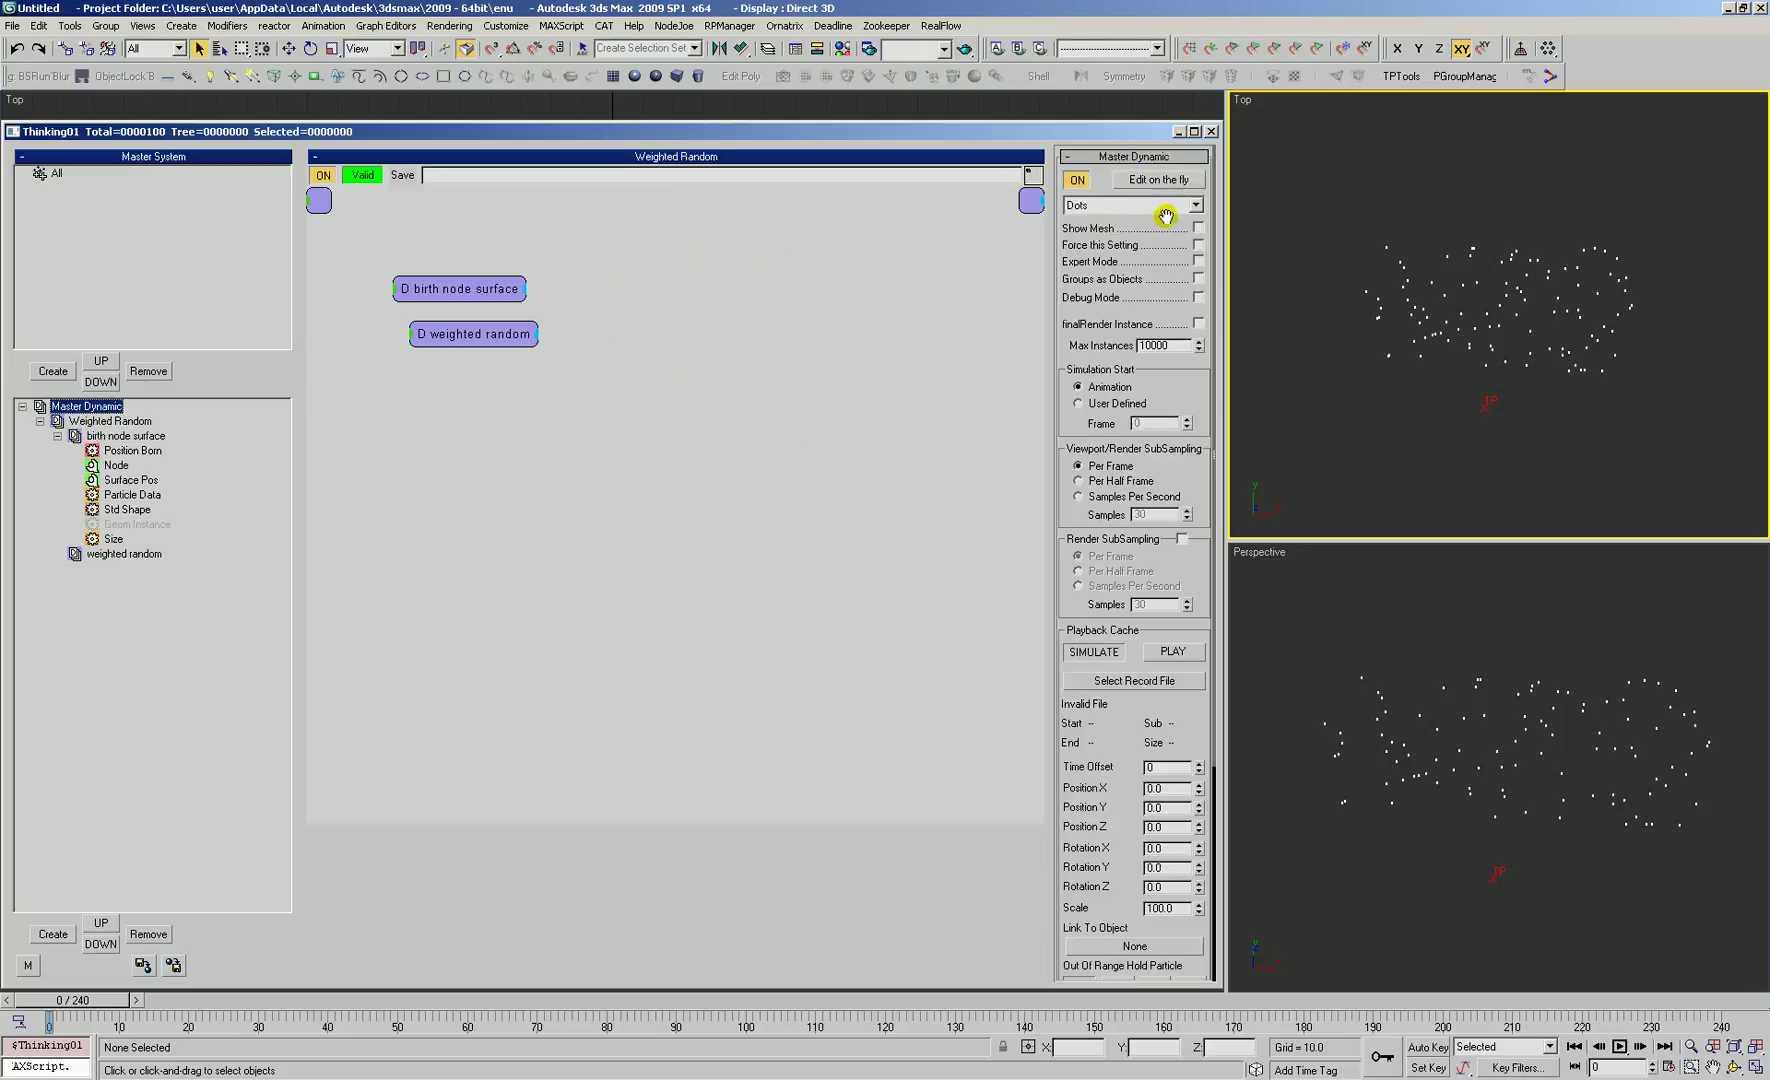
{"action": "left_click", "coordinate": [1197, 228]}
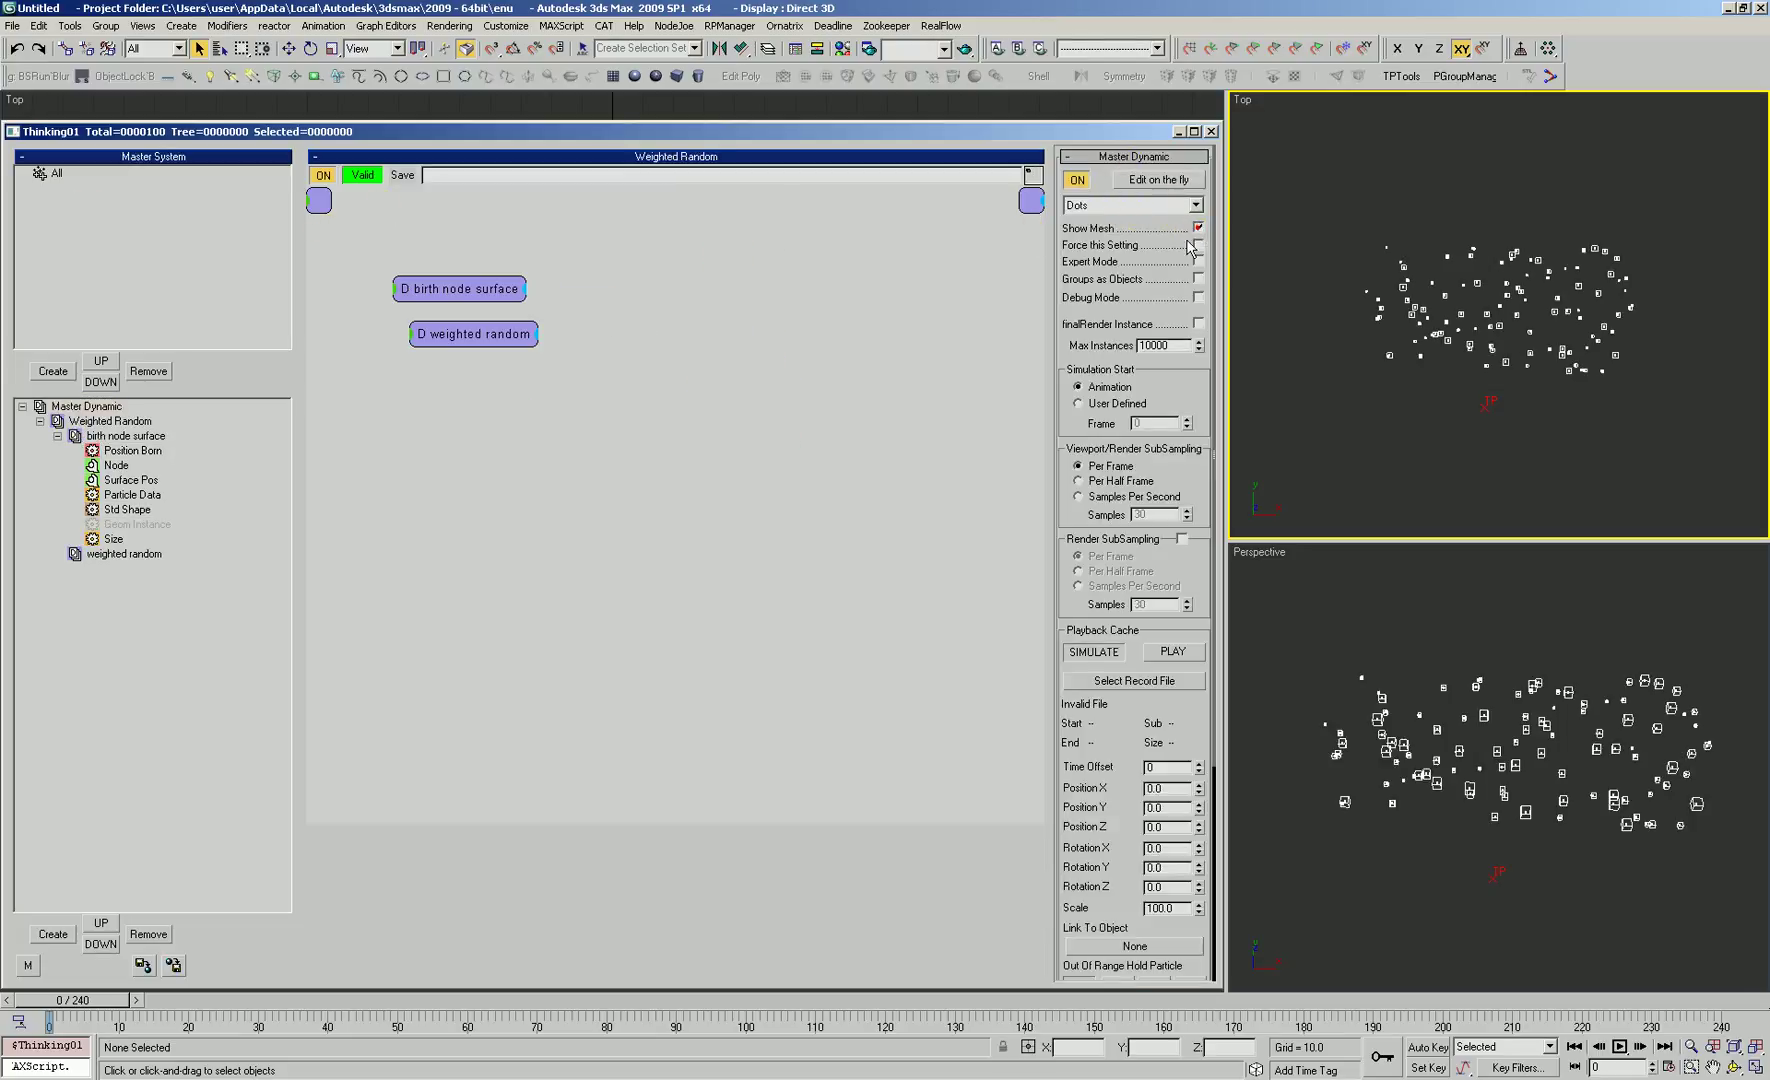
{"action": "middle_click_drag", "start_coordinate": [1516, 642], "coordinate": [1508, 727], "text": "alt"}
Step: Rearrange the birth node surface operators and delete the Size and Geom Instance operators
{"action": "left_click", "coordinate": [329, 550]}
{"action": "left_click", "coordinate": [126, 510]}
{"action": "left_click_drag", "start_coordinate": [708, 342], "coordinate": [746, 333]}
{"action": "left_click_drag", "start_coordinate": [739, 388], "coordinate": [816, 416]}
{"action": "left_click_drag", "start_coordinate": [608, 304], "coordinate": [784, 251]}
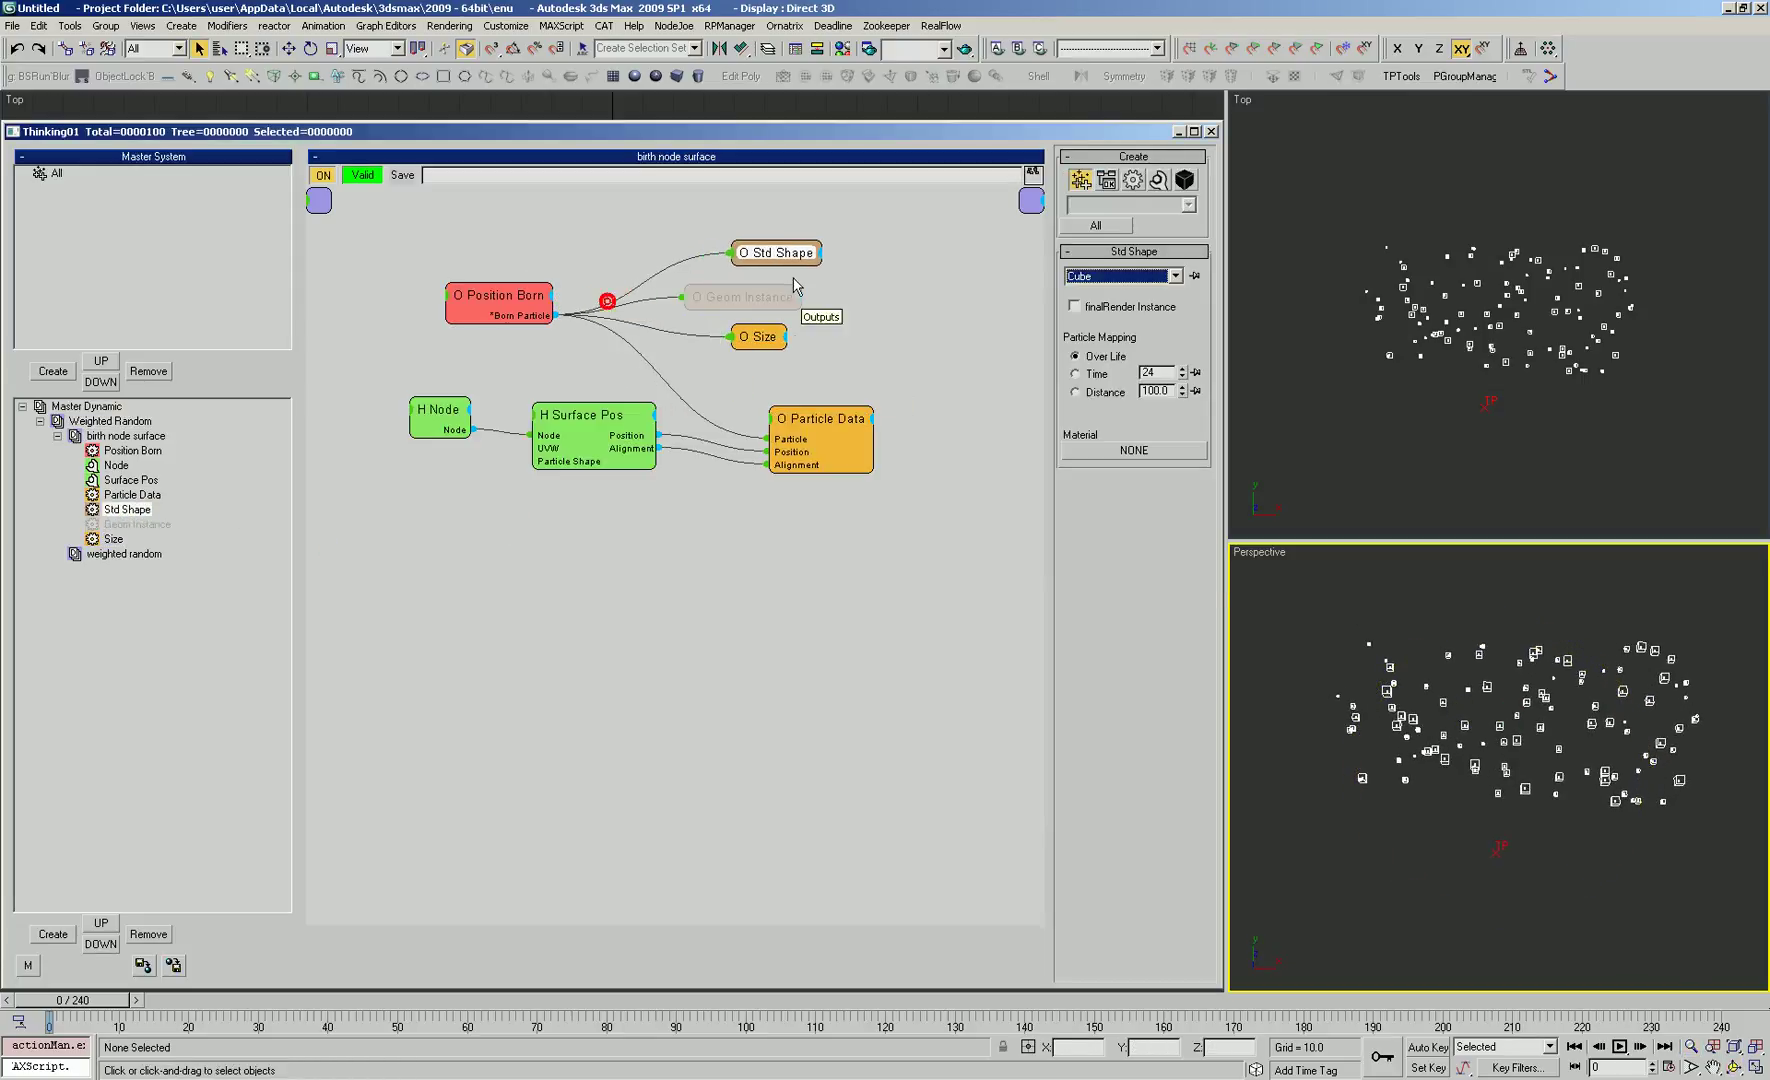
{"action": "left_click_drag", "start_coordinate": [768, 341], "coordinate": [818, 273]}
{"action": "key", "text": "Delete"}
{"action": "key", "text": "Delete"}
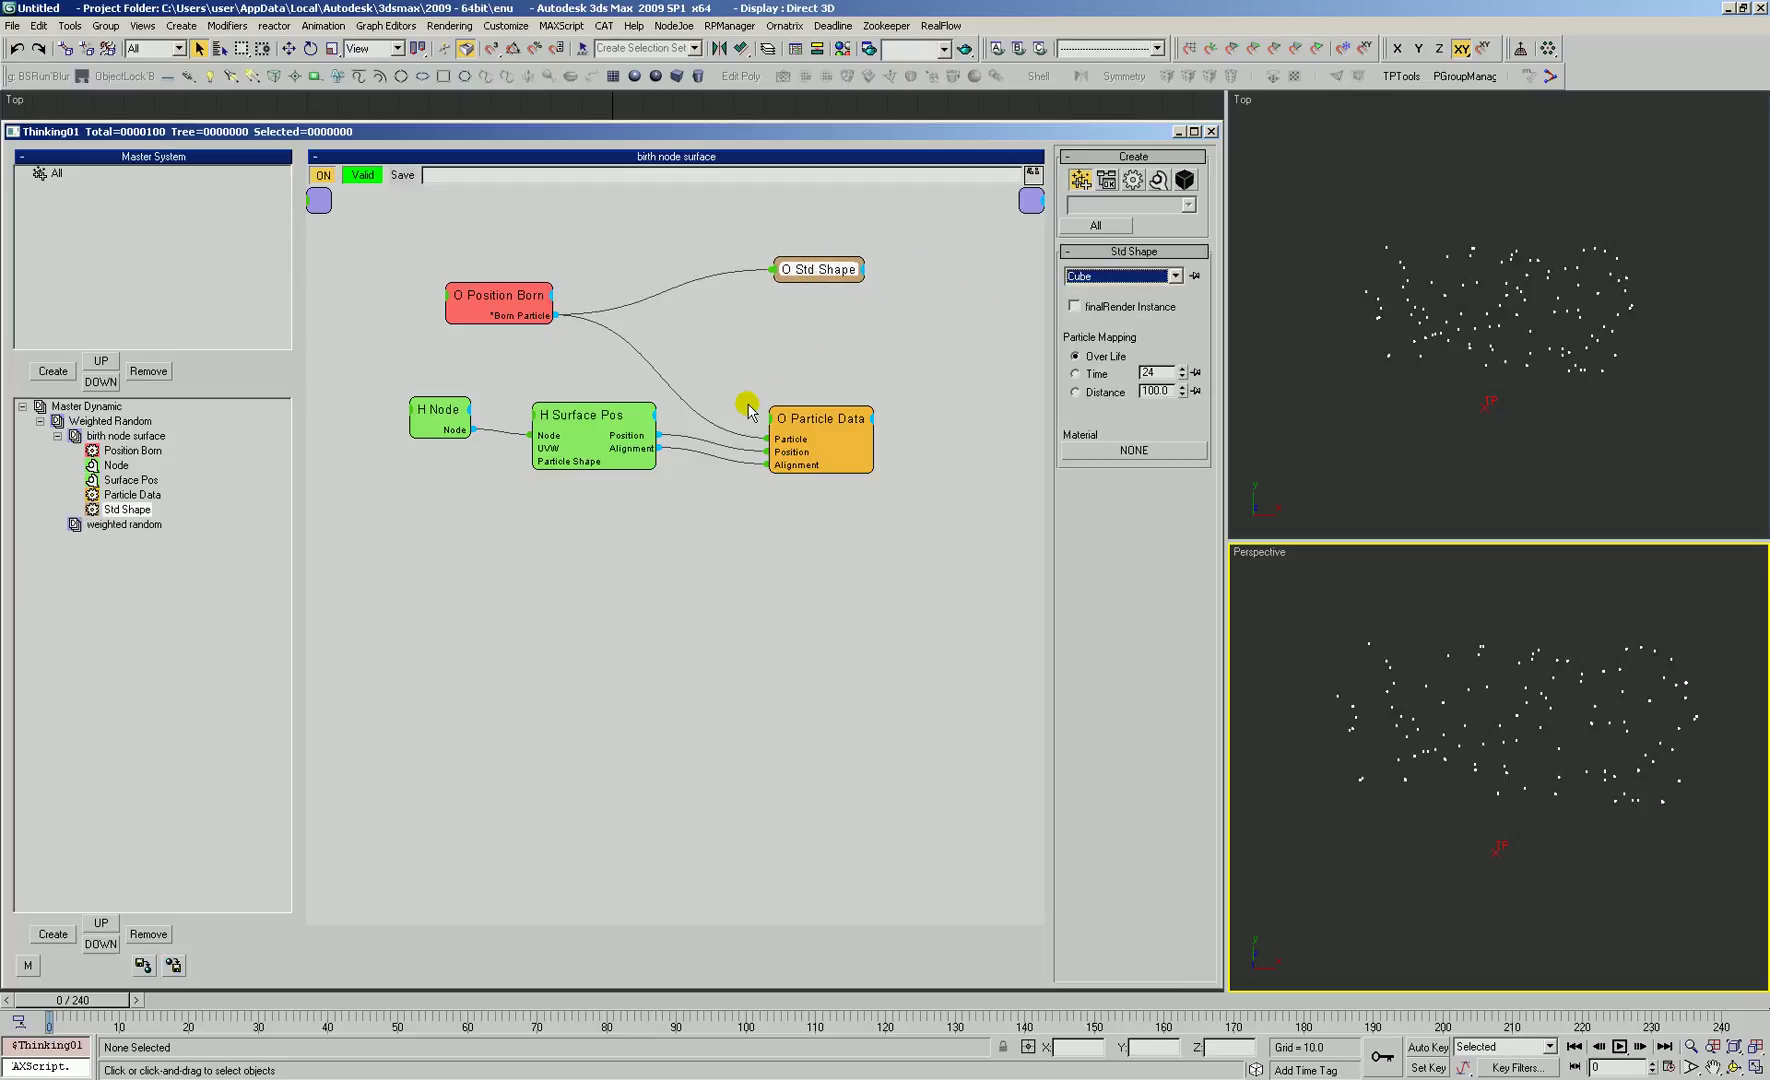
Step: Open the weighted random dynamic set, enlarge its node area and add the All group to it
{"action": "left_click", "coordinate": [112, 524]}
{"action": "left_click", "coordinate": [517, 348]}
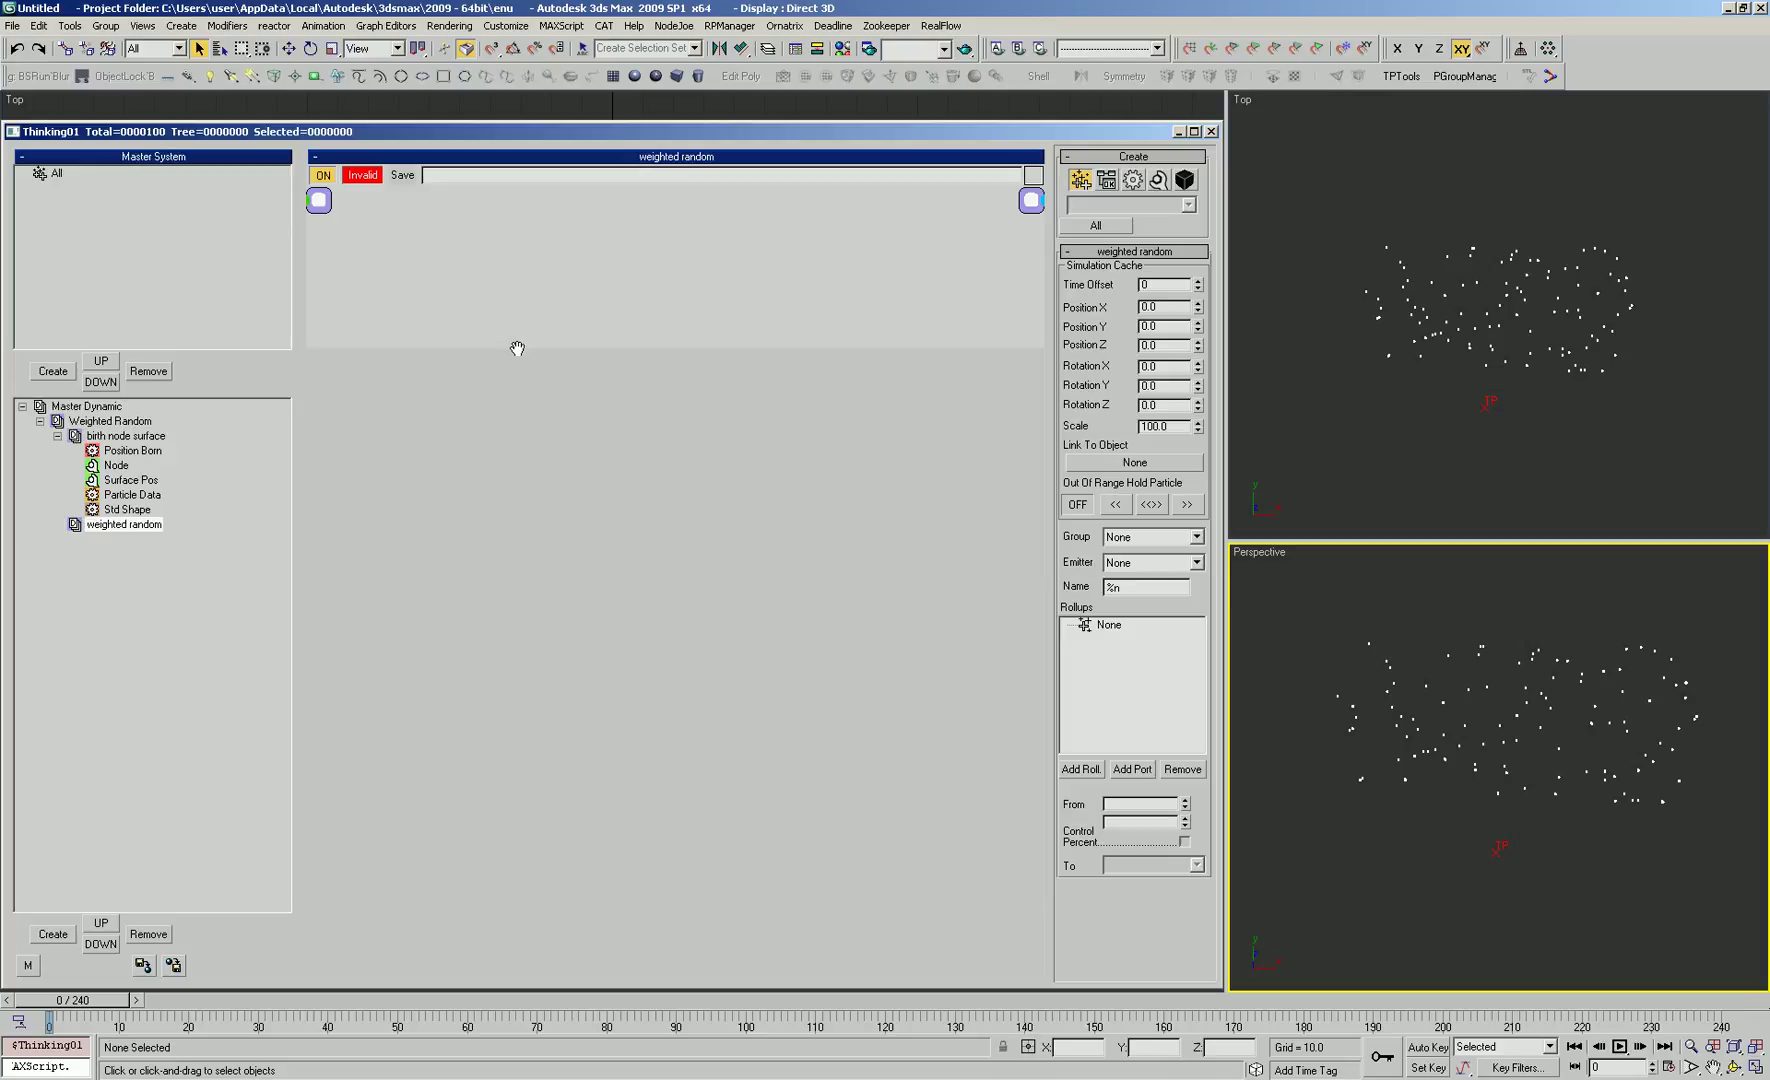
{"action": "left_click_drag", "start_coordinate": [559, 346], "coordinate": [614, 849]}
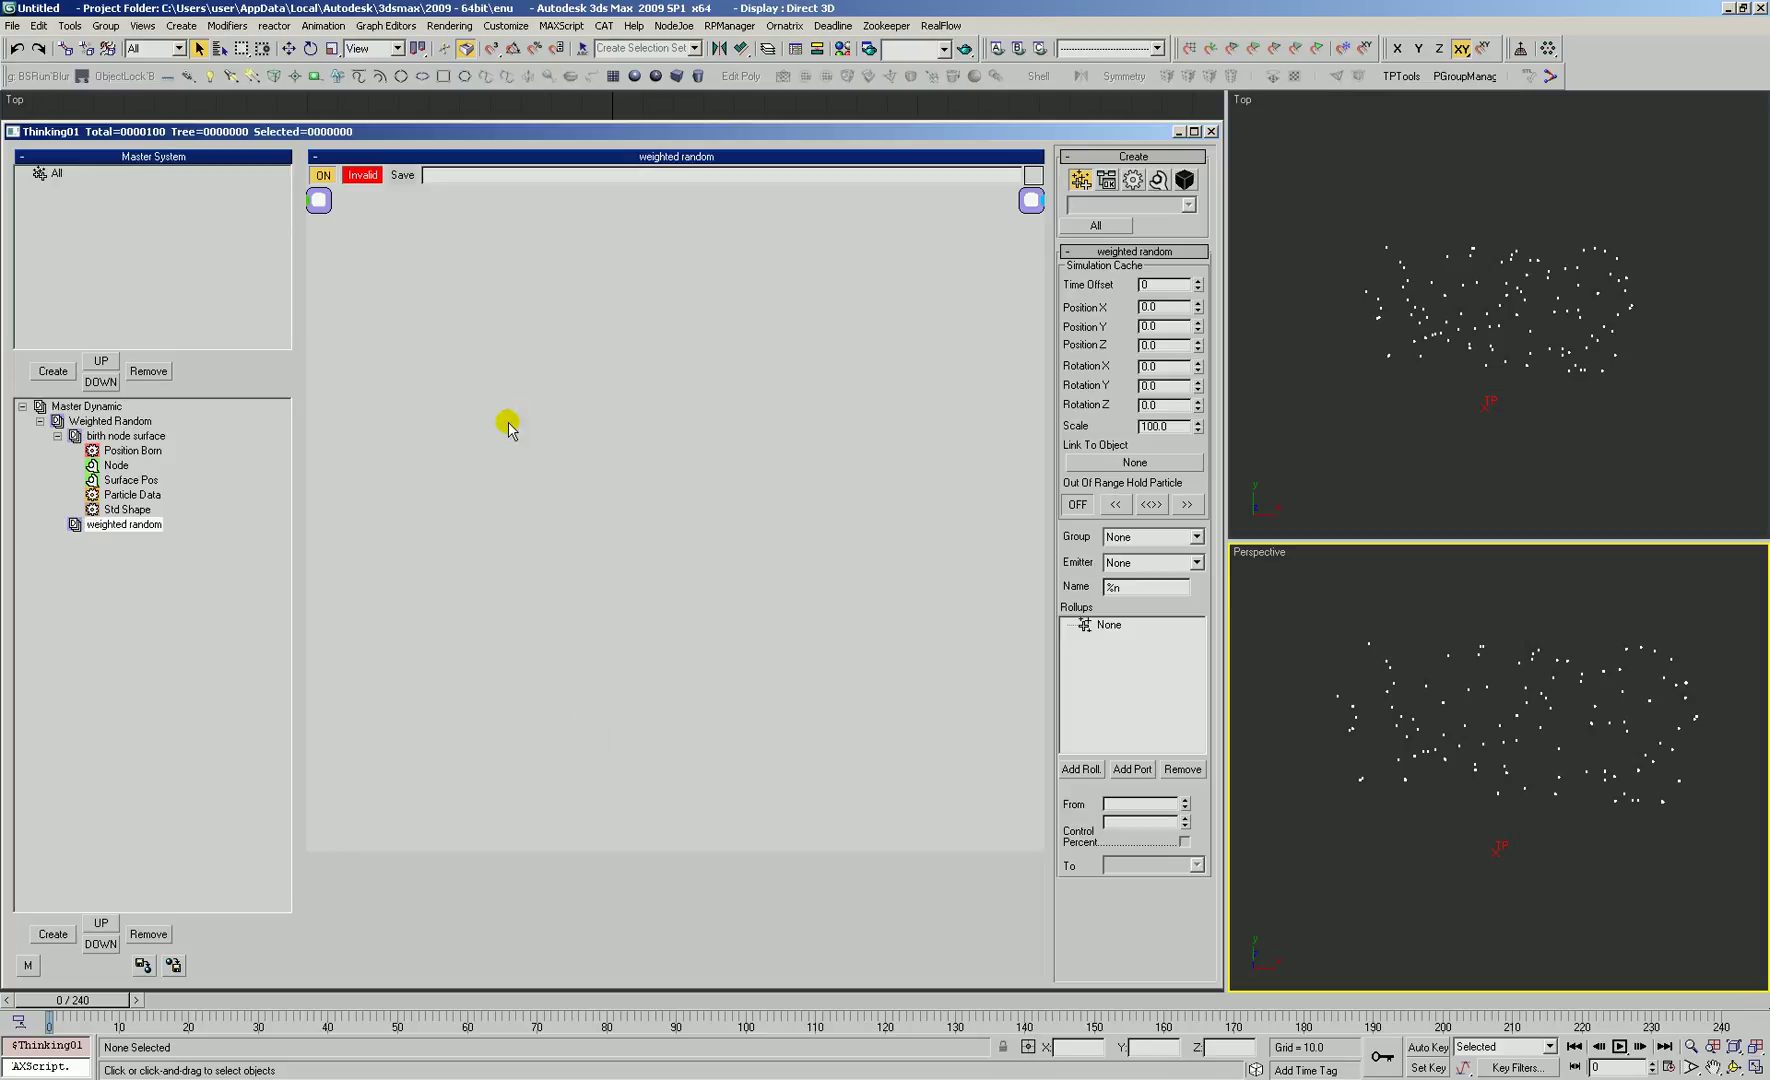
{"action": "right_click", "coordinate": [344, 287]}
{"action": "mouse_move", "coordinate": [350, 292]}
{"action": "left_click", "coordinate": [418, 296]}
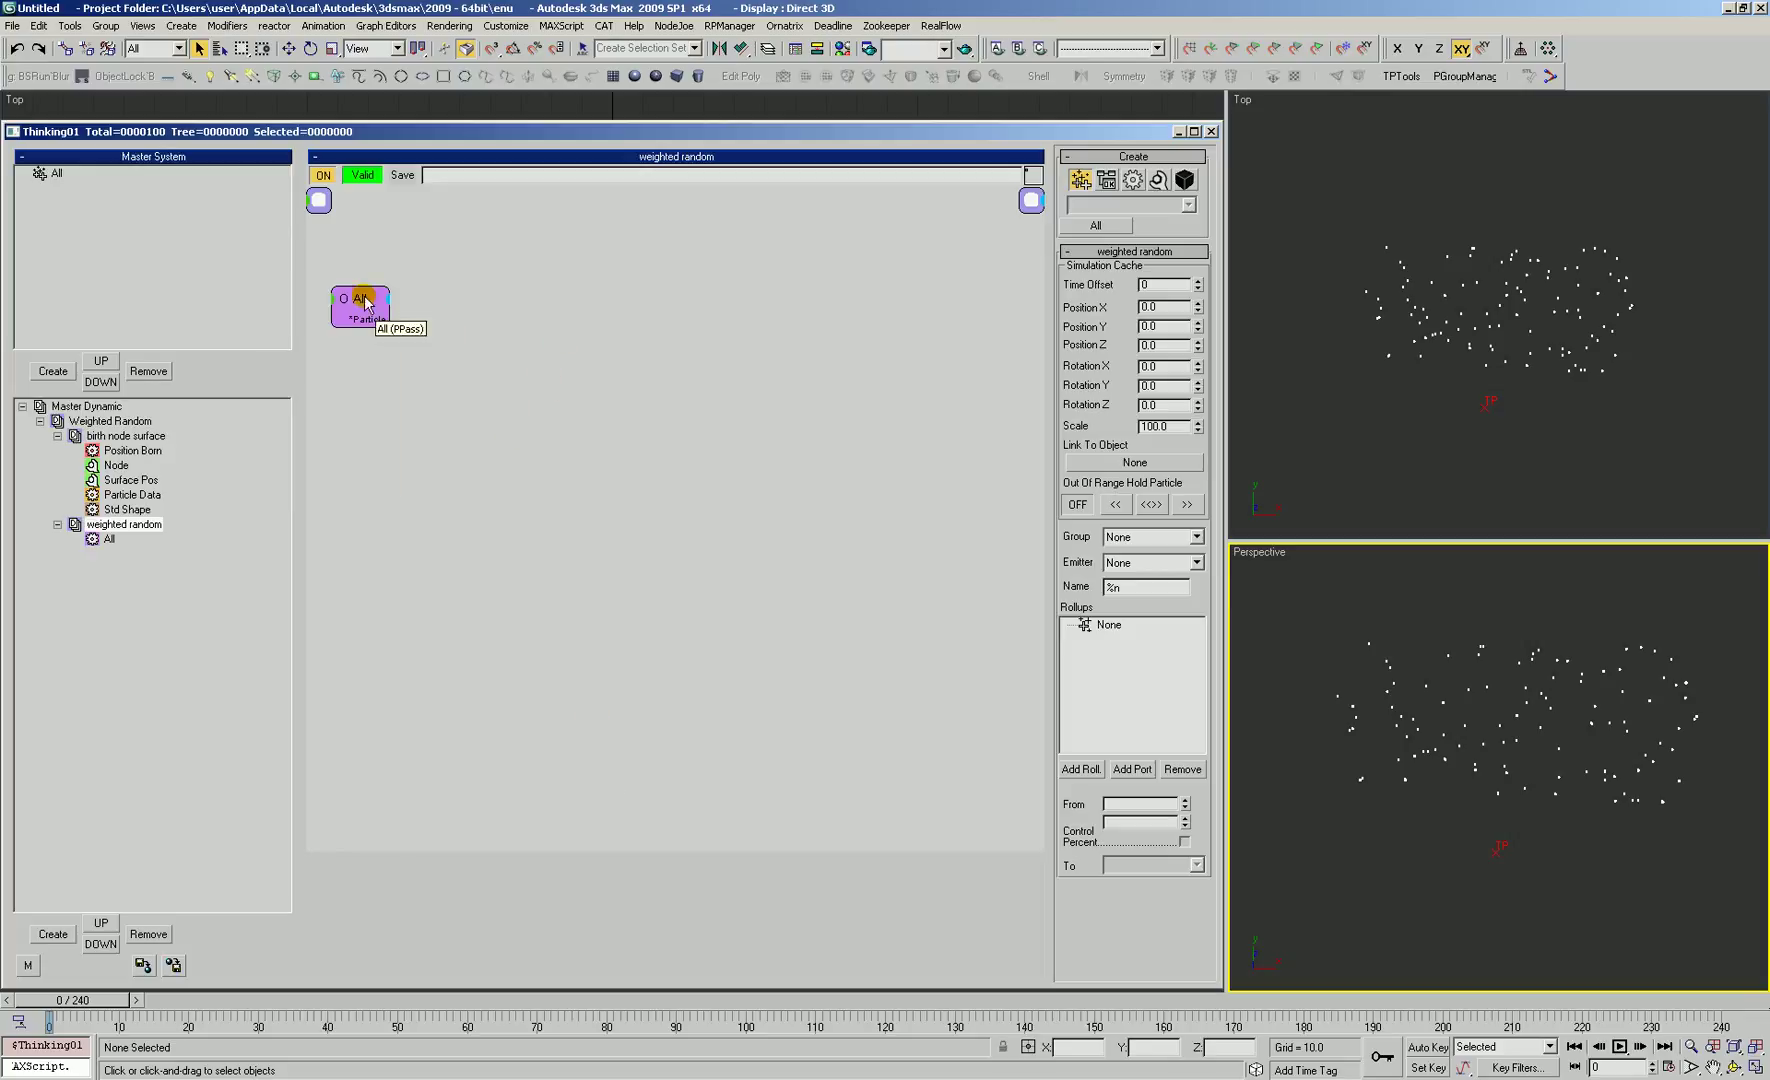
Step: Add a standard Random helper and connect the All group's Particle output to its Particle input
{"action": "right_click", "coordinate": [402, 337]}
{"action": "mouse_move", "coordinate": [440, 390]}
{"action": "mouse_move", "coordinate": [566, 391]}
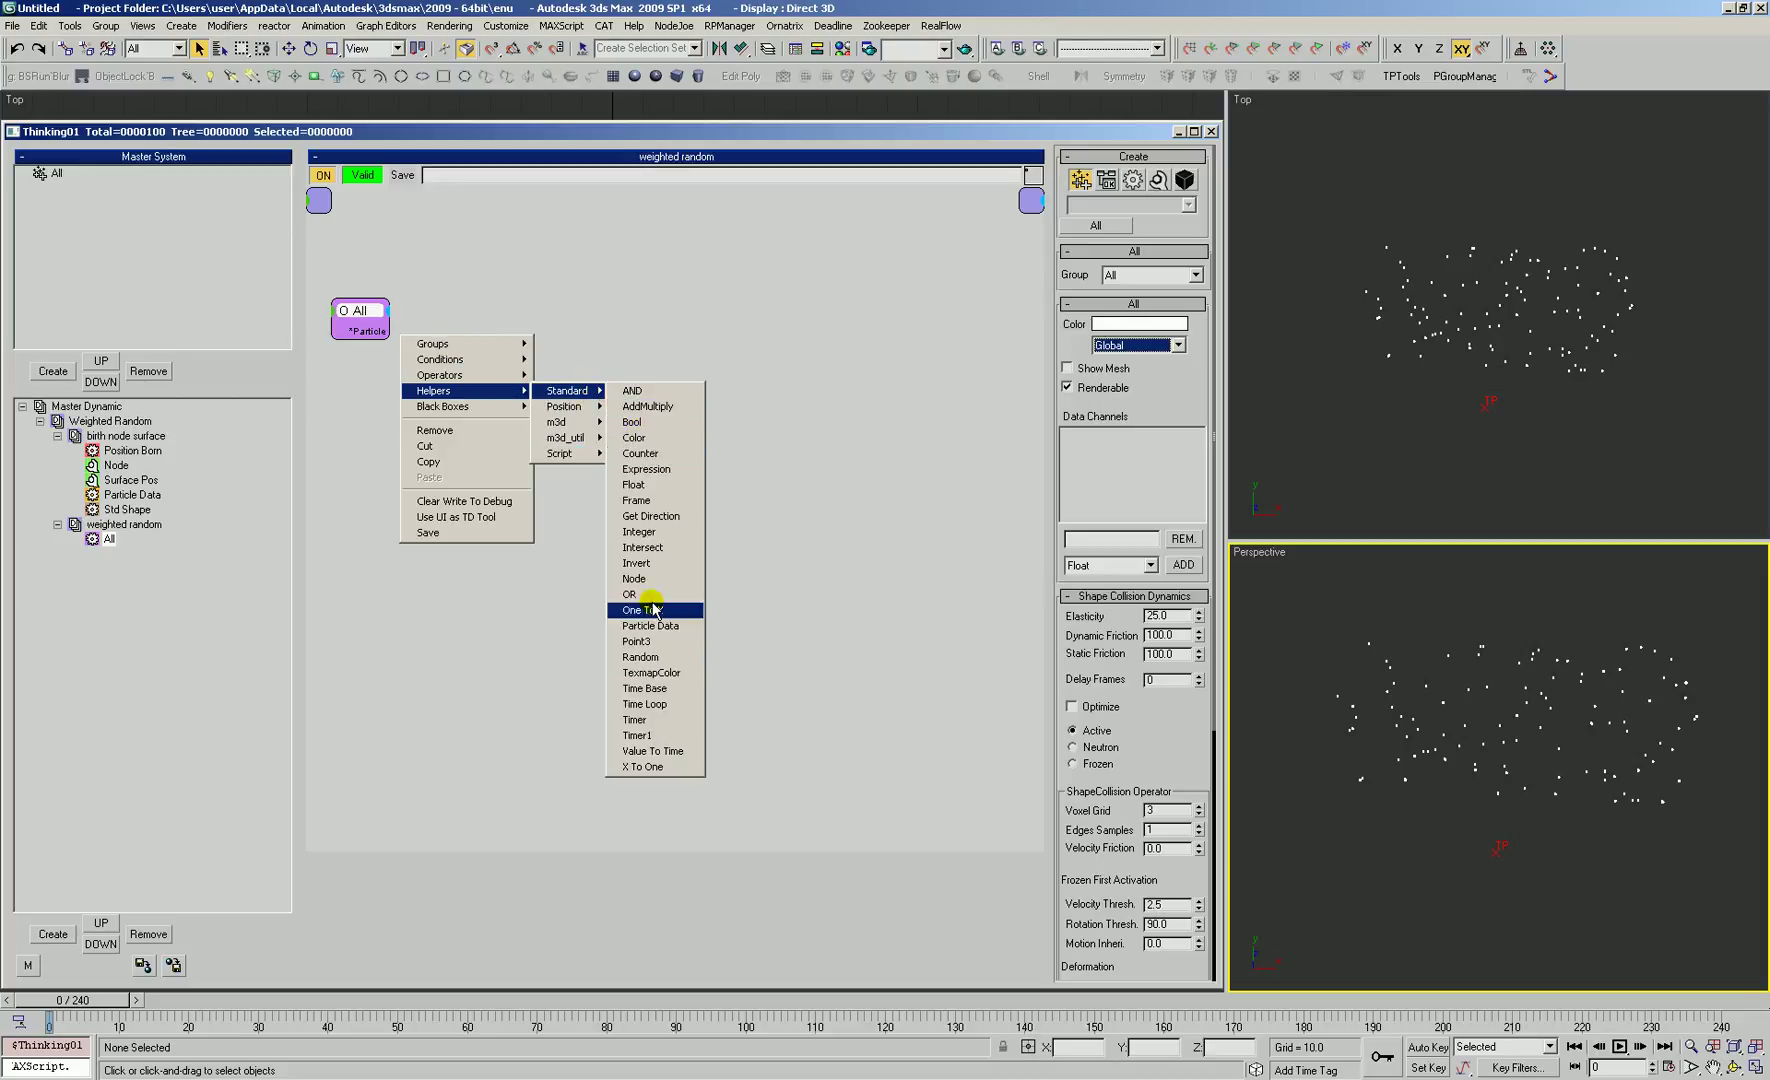
{"action": "left_click", "coordinate": [646, 658]}
{"action": "left_click_drag", "start_coordinate": [481, 380], "coordinate": [391, 330]}
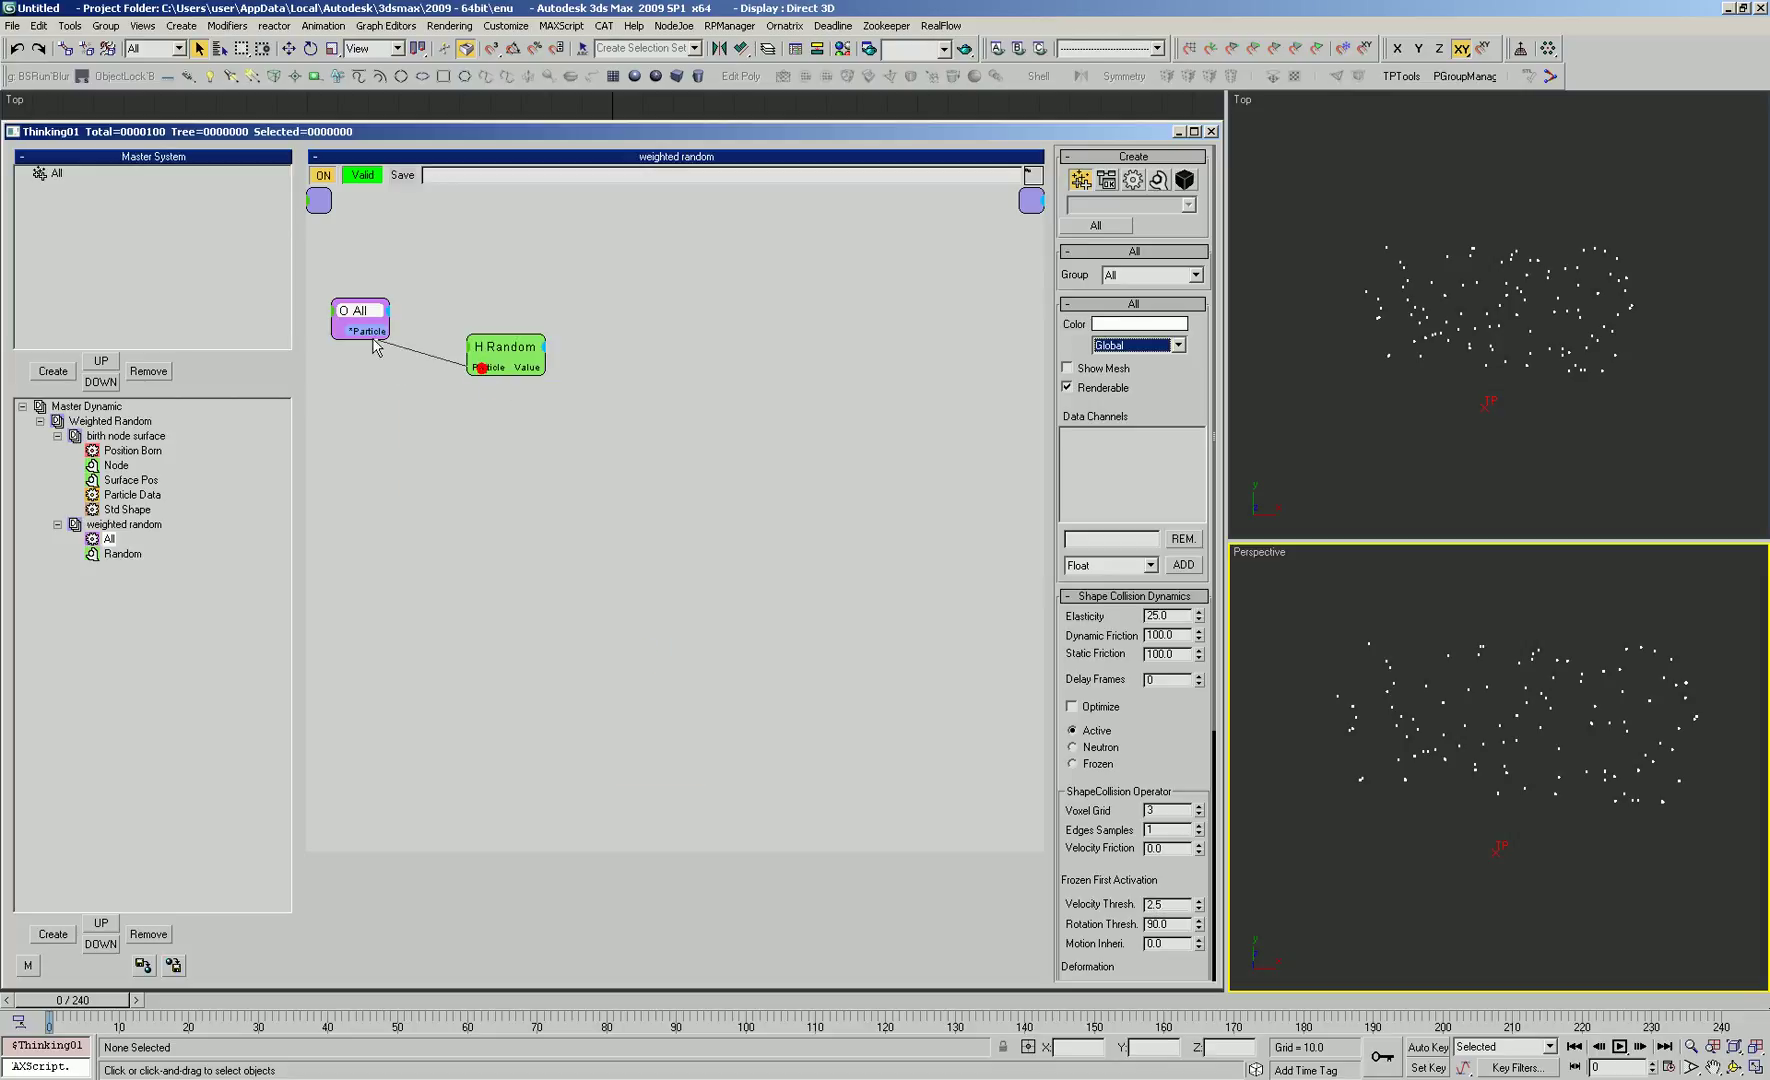
Step: Rearrange the All and Random nodes so that Random sits just below and to the right of All
{"action": "left_click_drag", "start_coordinate": [505, 346], "coordinate": [482, 355]}
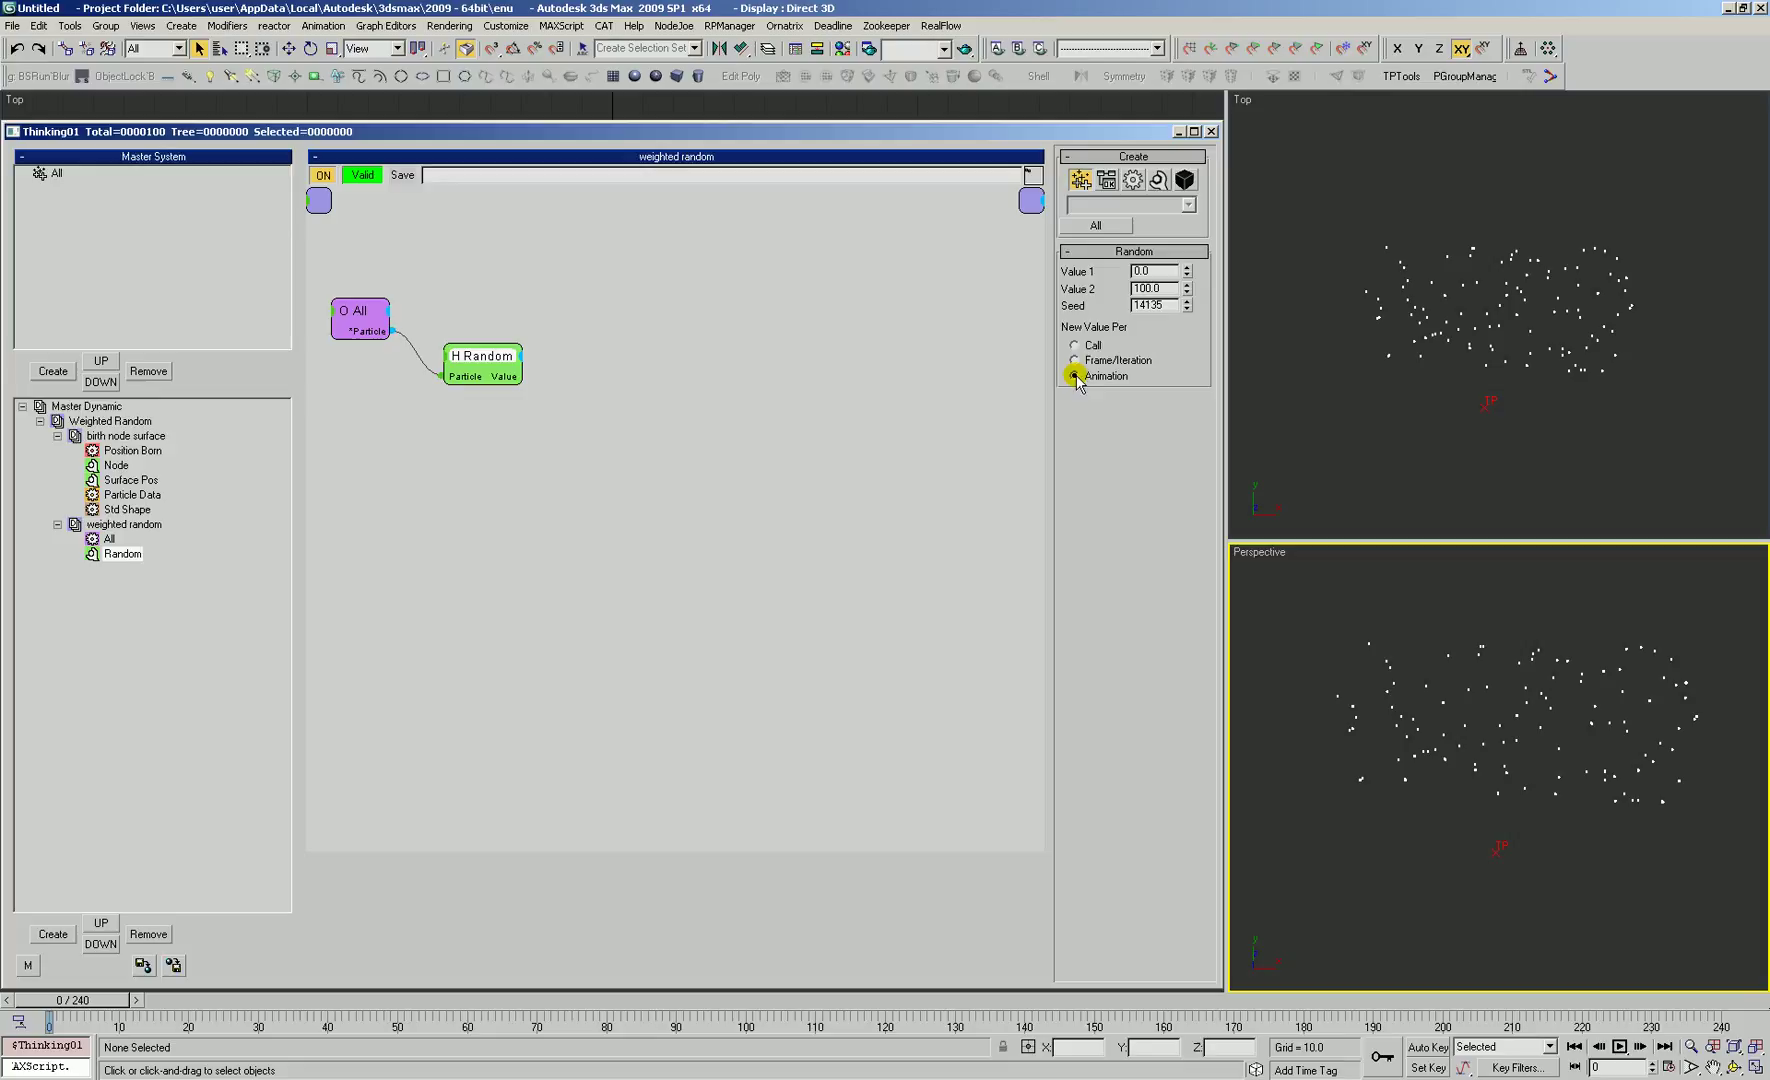
{"action": "left_click_drag", "start_coordinate": [360, 310], "coordinate": [348, 314]}
{"action": "left_click_drag", "start_coordinate": [498, 350], "coordinate": [420, 381]}
{"action": "right_click", "coordinate": [549, 383]}
{"action": "mouse_move", "coordinate": [535, 413]}
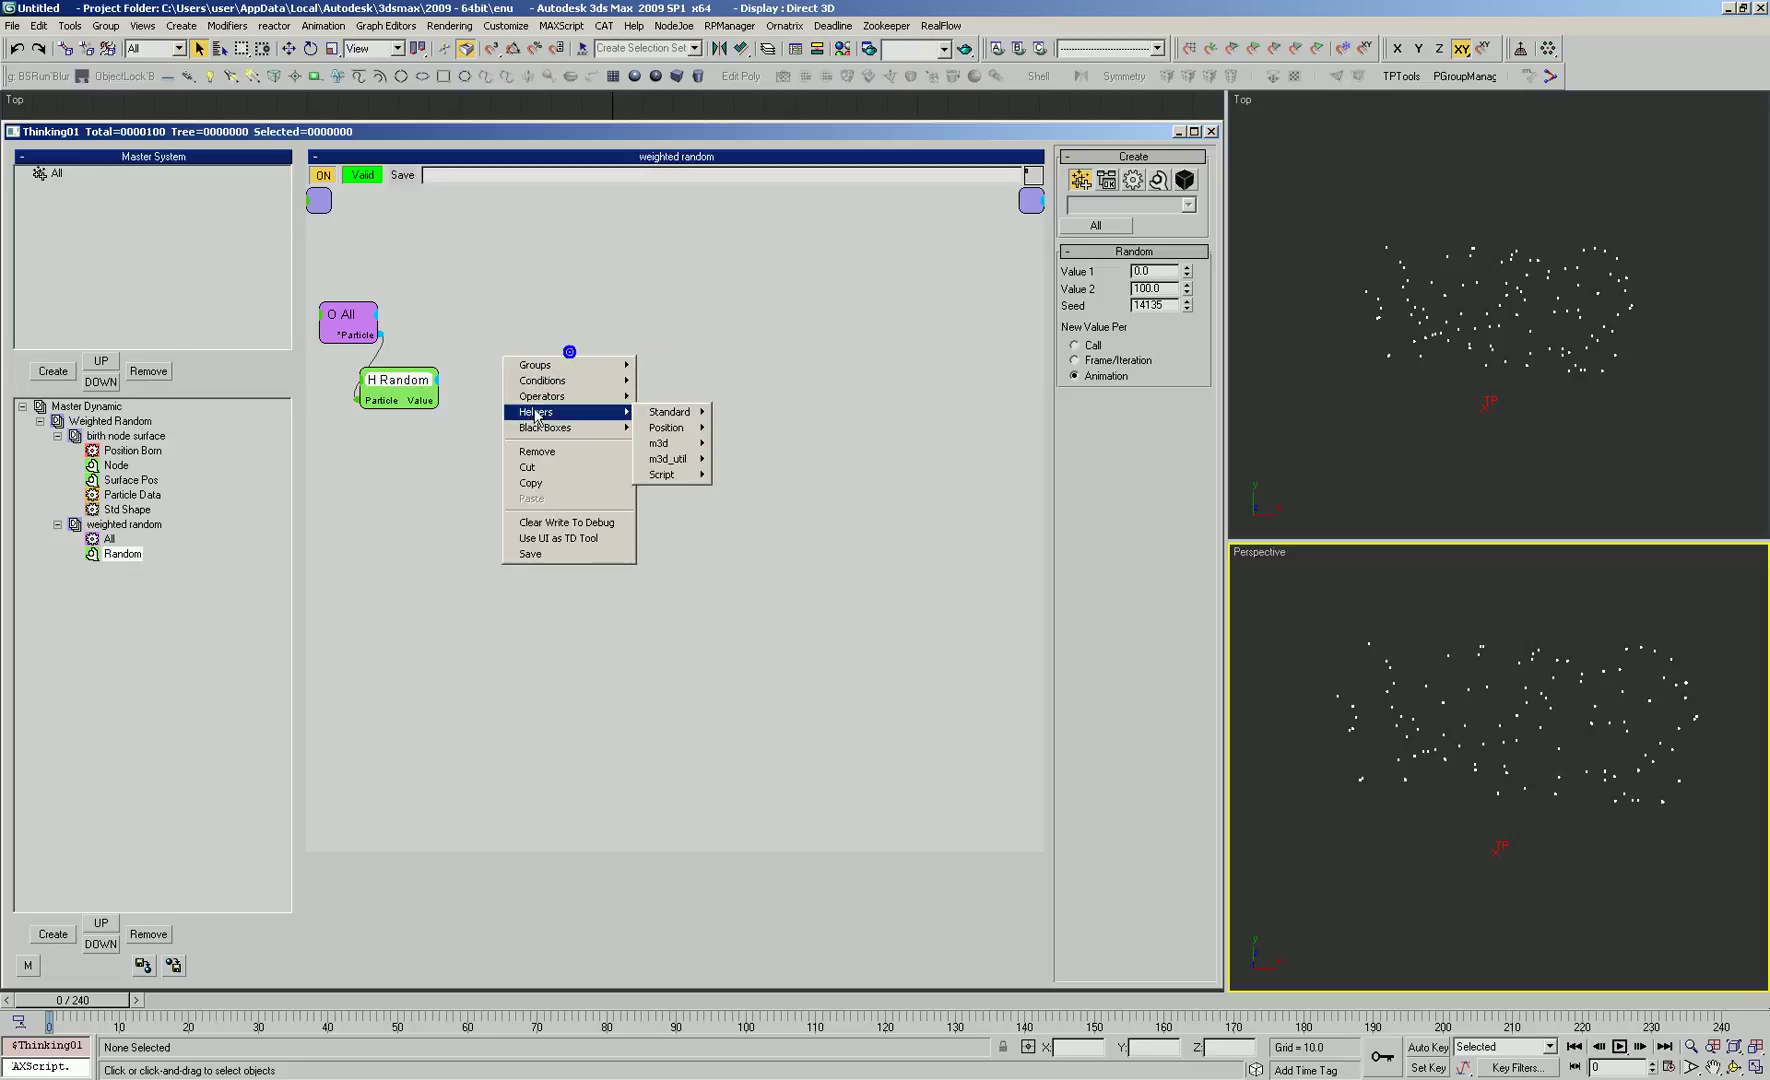
{"action": "left_click", "coordinate": [711, 316]}
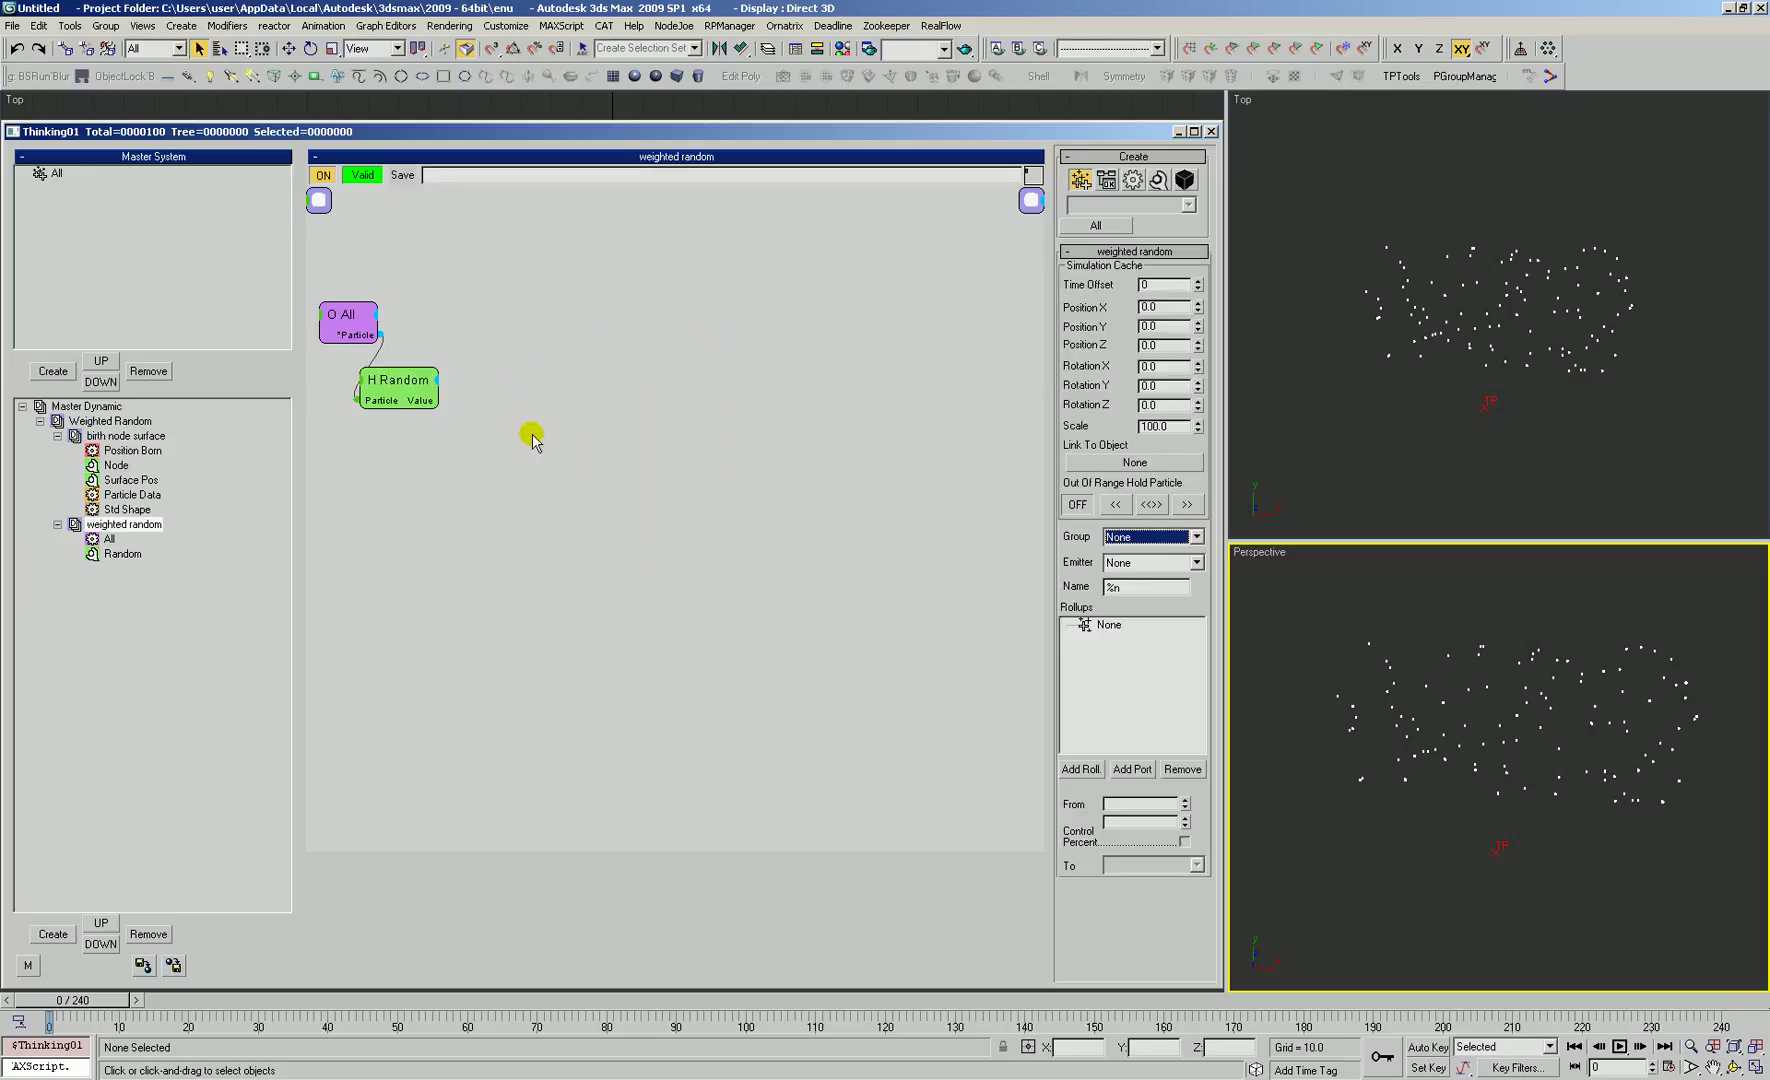
{"action": "left_click_drag", "start_coordinate": [407, 385], "coordinate": [422, 393]}
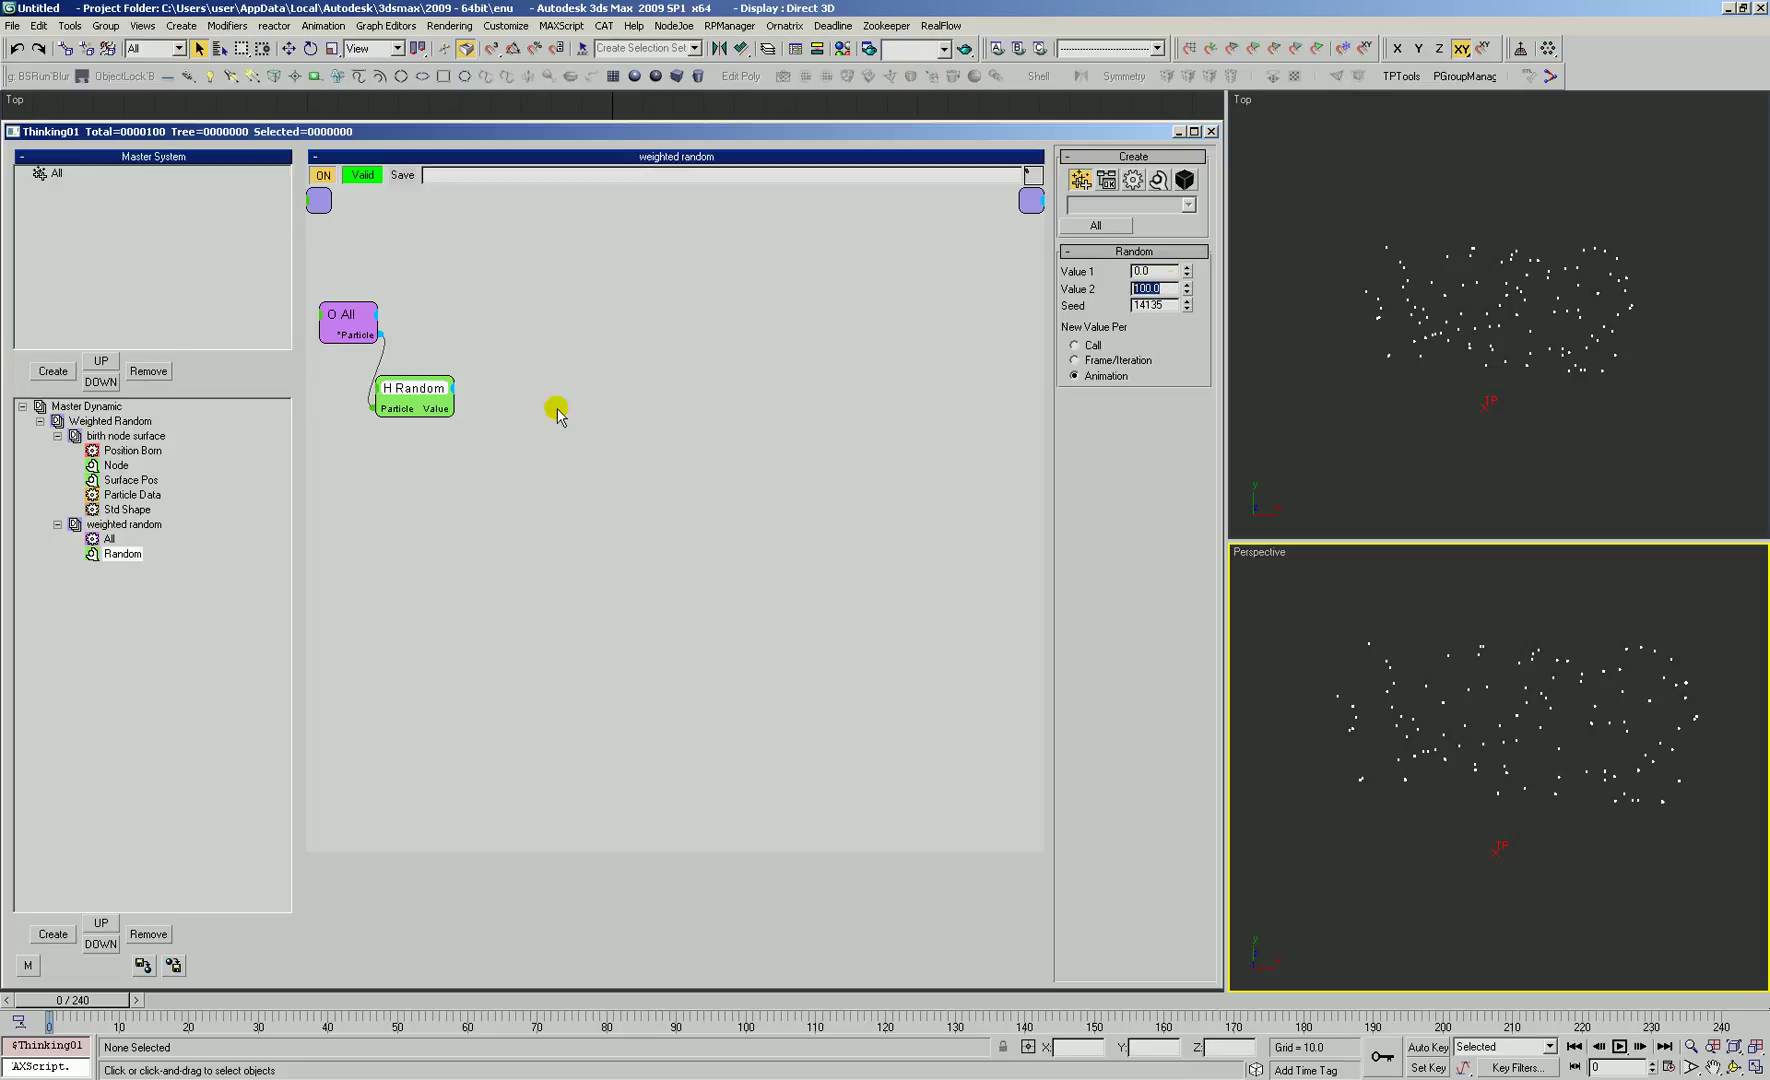
Step: Add a standard Value To Time helper beside Random and connect Random's Value output to its Value input
{"action": "right_click", "coordinate": [445, 383]}
{"action": "left_click", "coordinate": [509, 437]}
{"action": "mouse_move", "coordinate": [610, 436]}
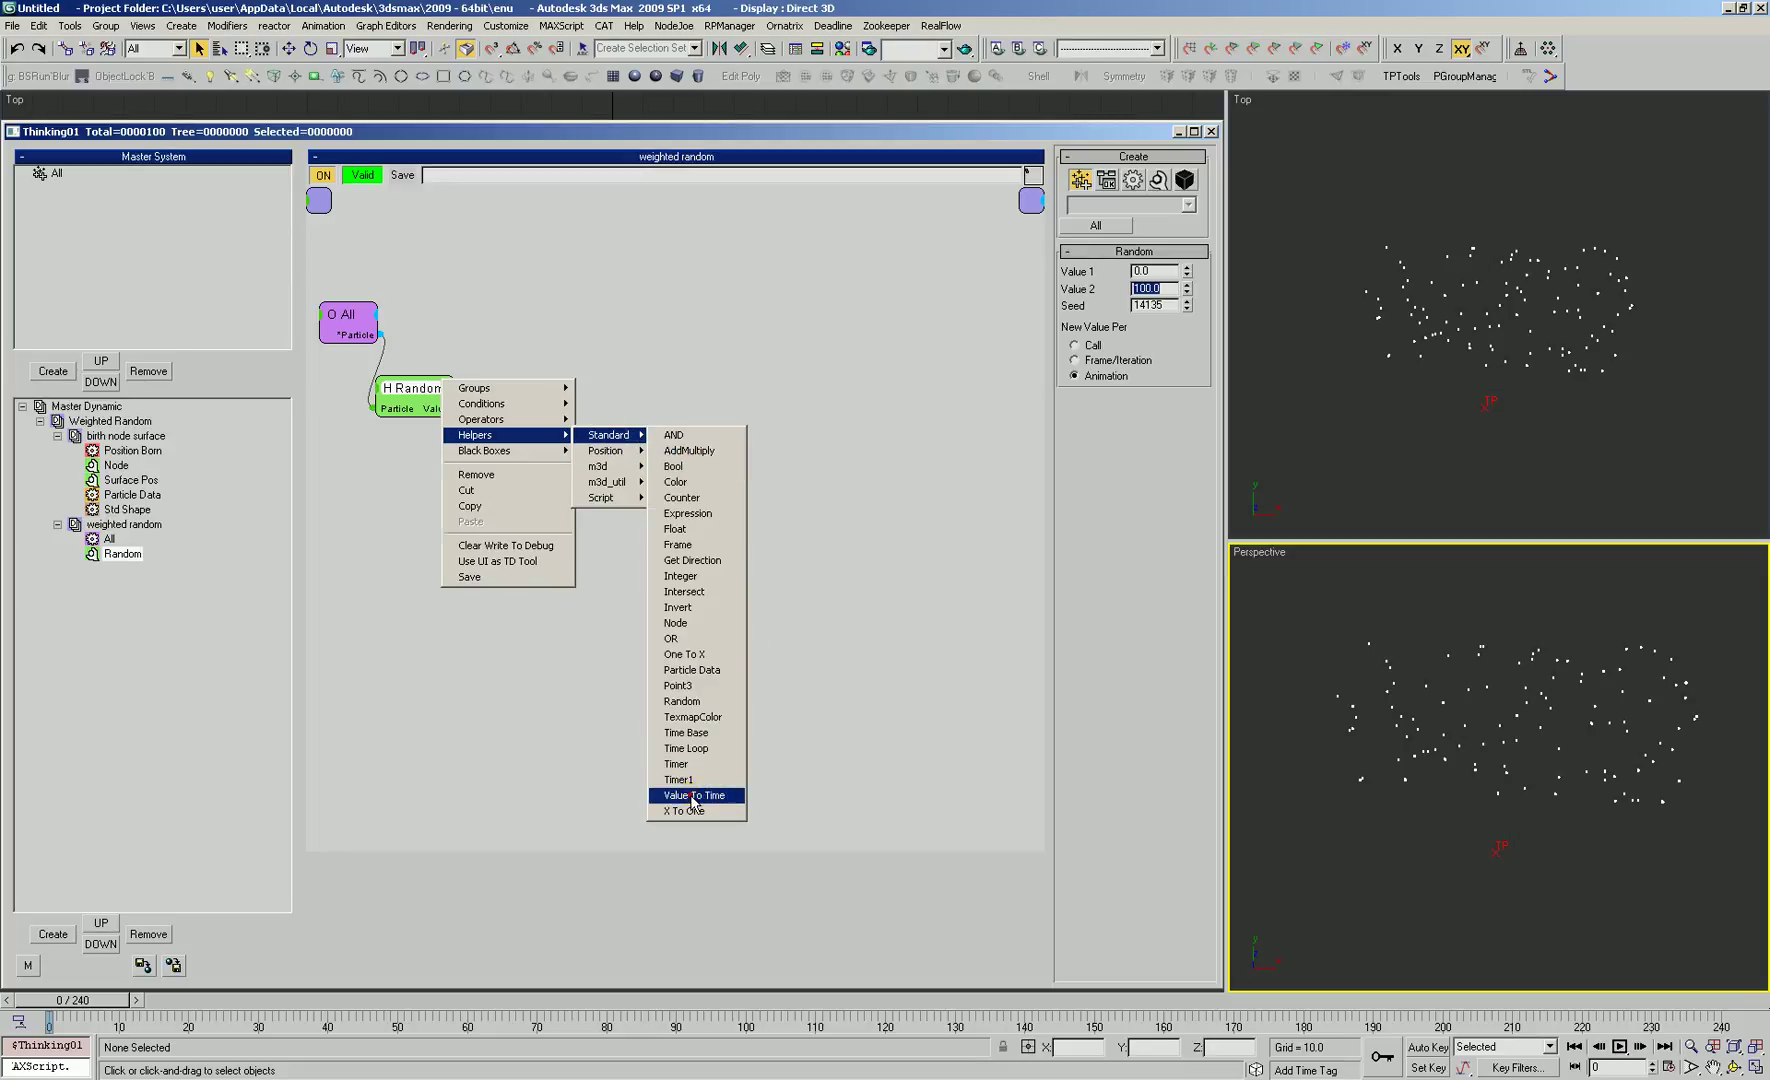
{"action": "left_click", "coordinate": [692, 797]}
{"action": "left_click", "coordinate": [560, 396]}
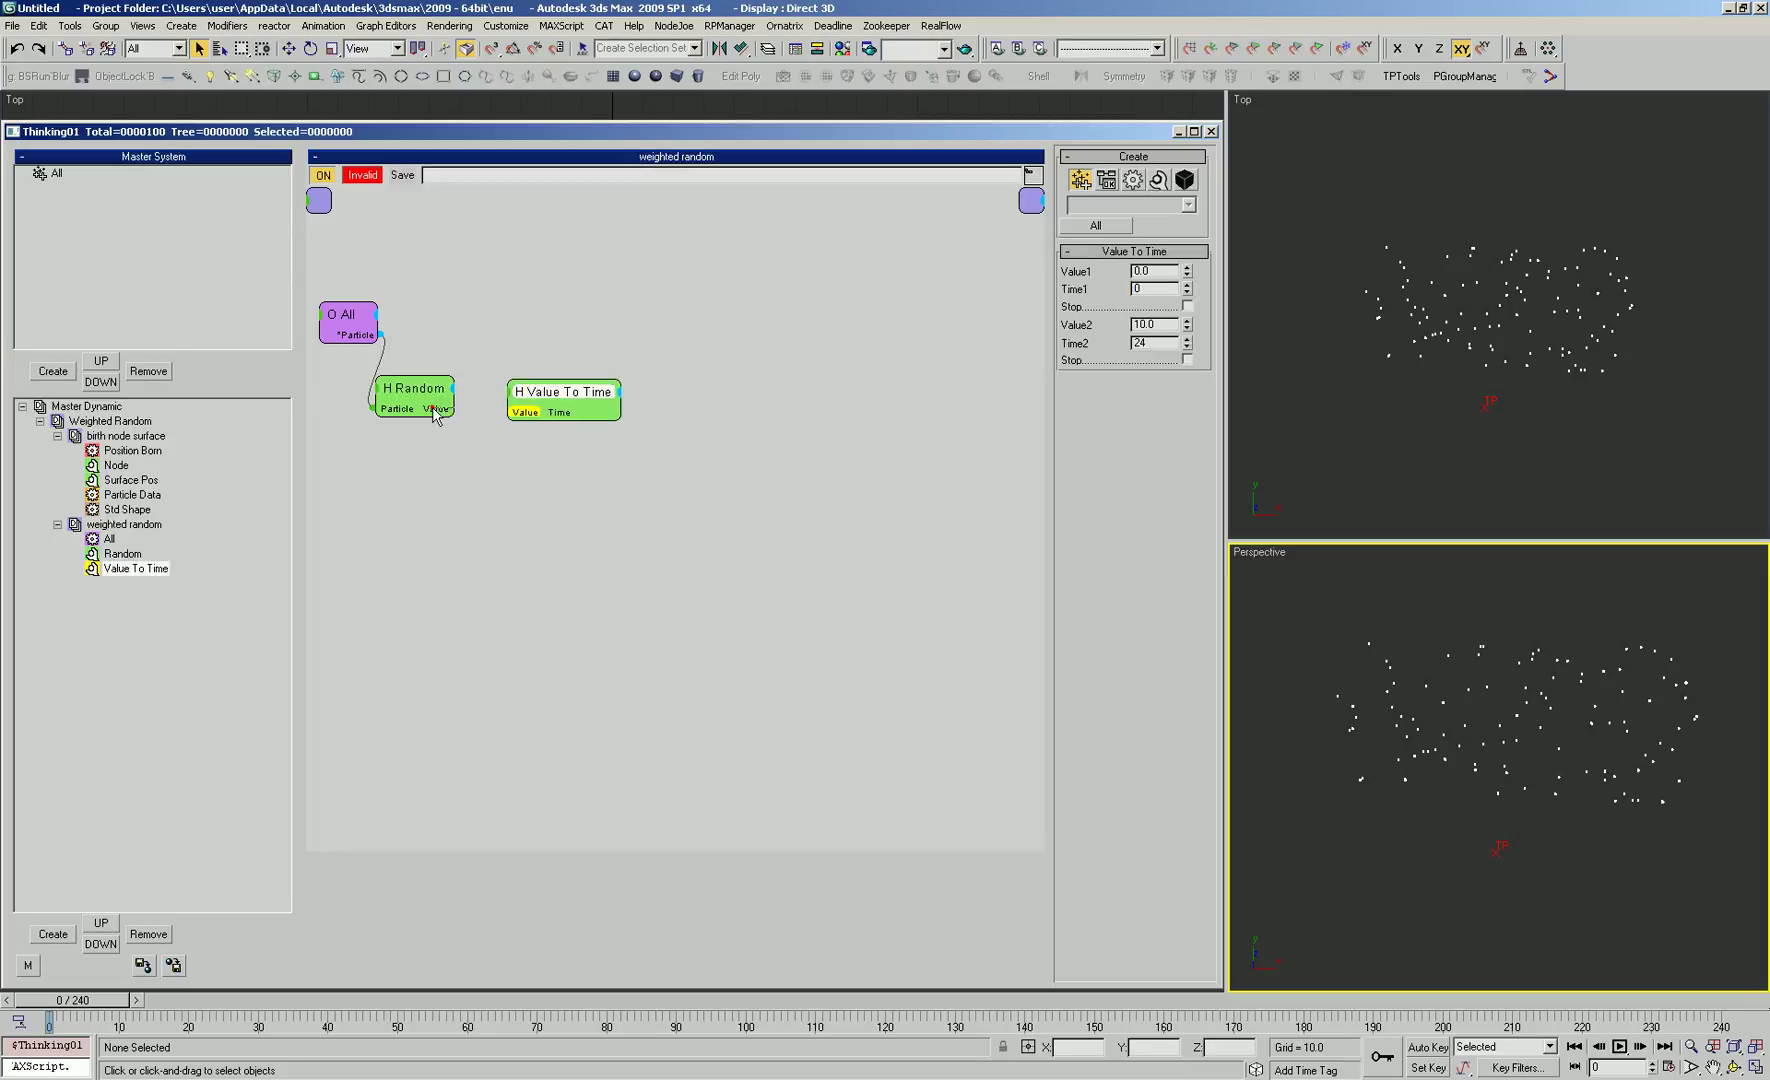
{"action": "mouse_move", "coordinate": [432, 408]}
{"action": "left_mouse_down"}
{"action": "mouse_move", "coordinate": [515, 411]}
{"action": "mouse_move", "coordinate": [418, 387]}
{"action": "mouse_move", "coordinate": [429, 401]}
{"action": "left_mouse_up"}
{"action": "mouse_move", "coordinate": [558, 396]}
{"action": "left_mouse_down"}
{"action": "mouse_move", "coordinate": [604, 427]}
{"action": "mouse_move", "coordinate": [691, 439]}
{"action": "mouse_move", "coordinate": [561, 421]}
{"action": "mouse_move", "coordinate": [549, 395]}
{"action": "left_mouse_up"}
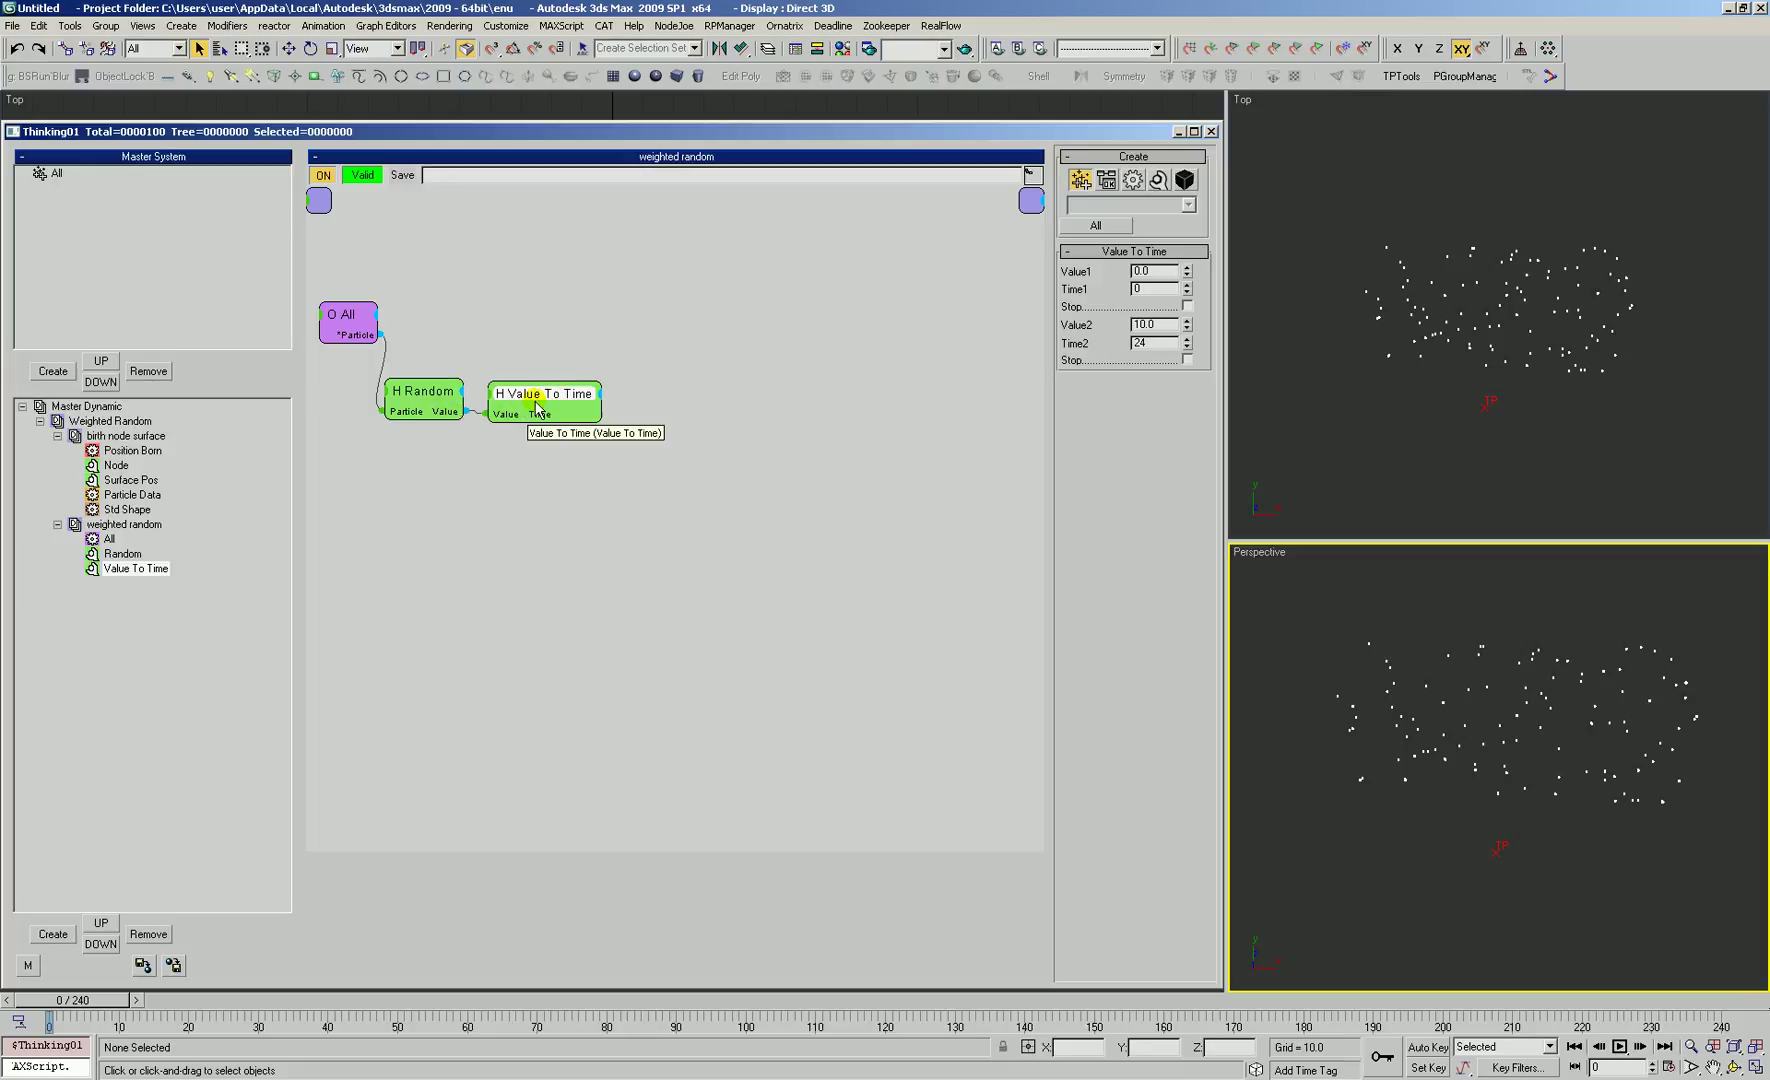
Step: Set the Value To Time helper's Value2 to 100 and Time2 to 80, and enable both Stop options
{"action": "left_click_drag", "start_coordinate": [536, 396], "coordinate": [539, 396]}
{"action": "double_click", "coordinate": [1152, 325]}
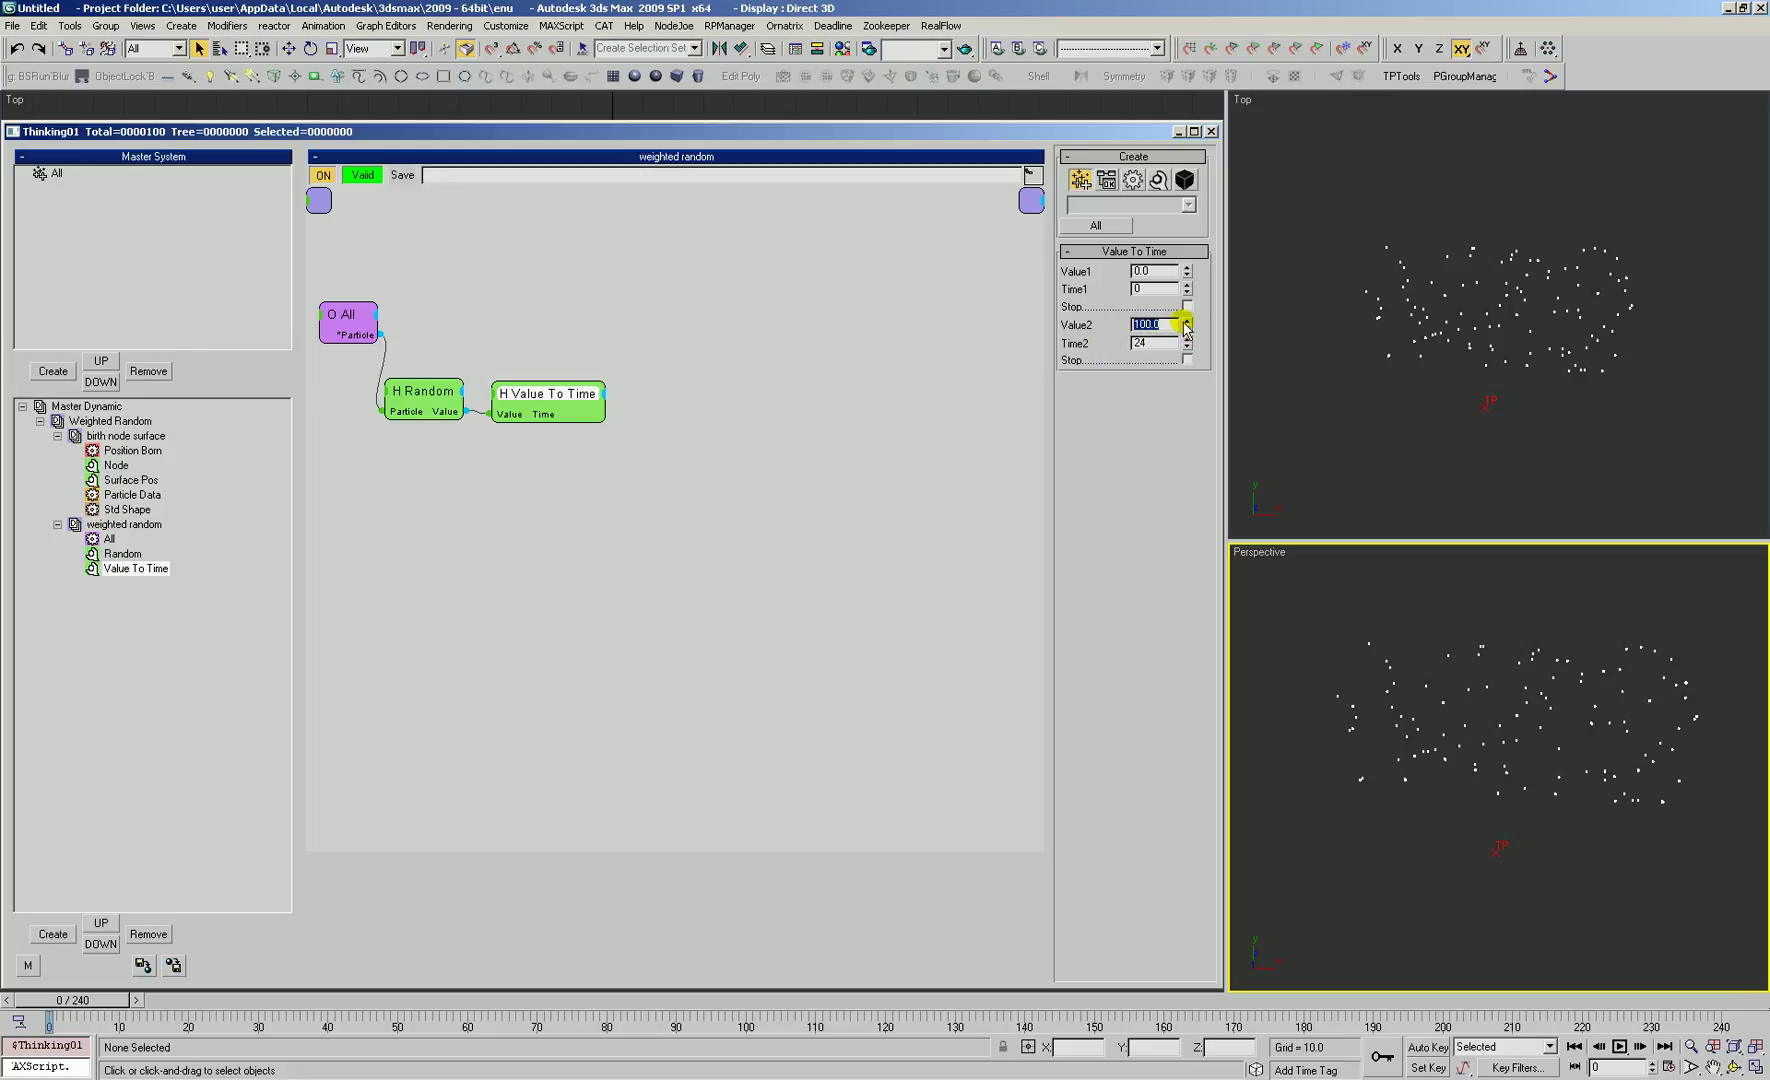
{"action": "left_click", "coordinate": [1186, 360]}
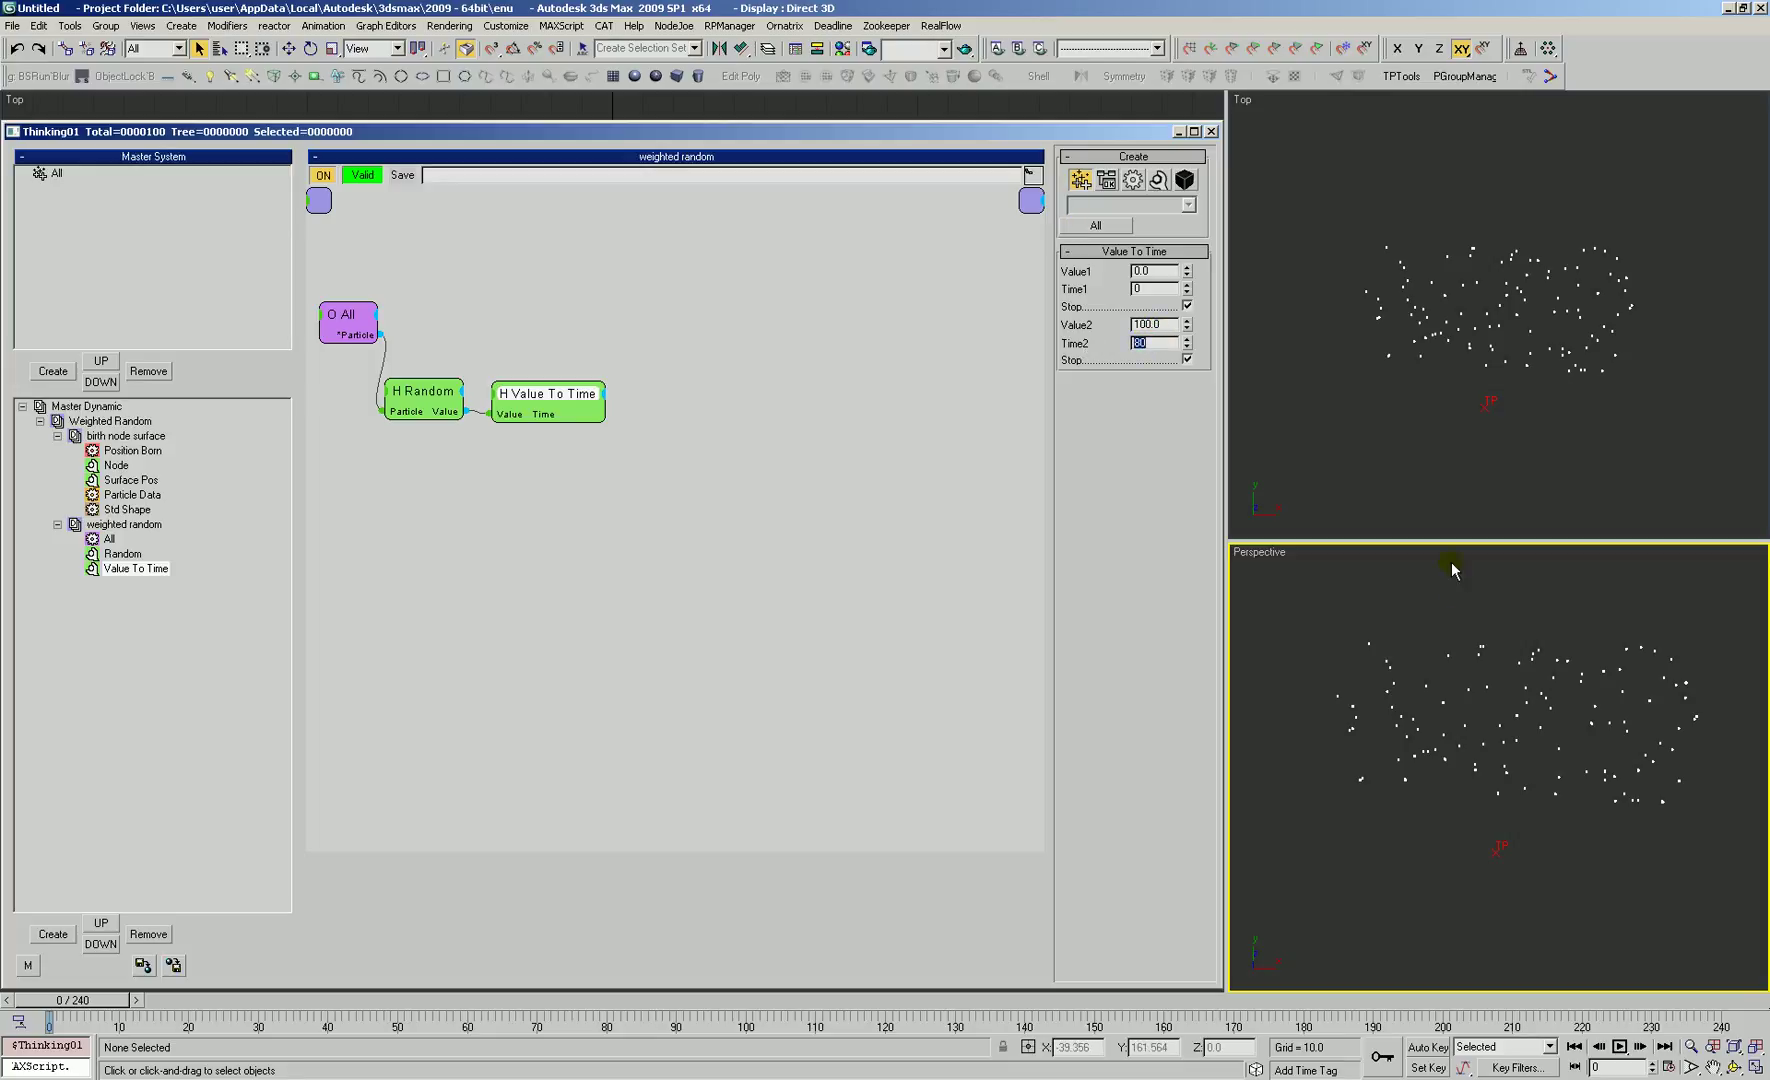
Step: Check the scene's frame rate in the time configuration without changing it
{"action": "left_click", "coordinate": [1428, 603]}
{"action": "key", "text": "alt+t"}
{"action": "left_click", "coordinate": [841, 385]}
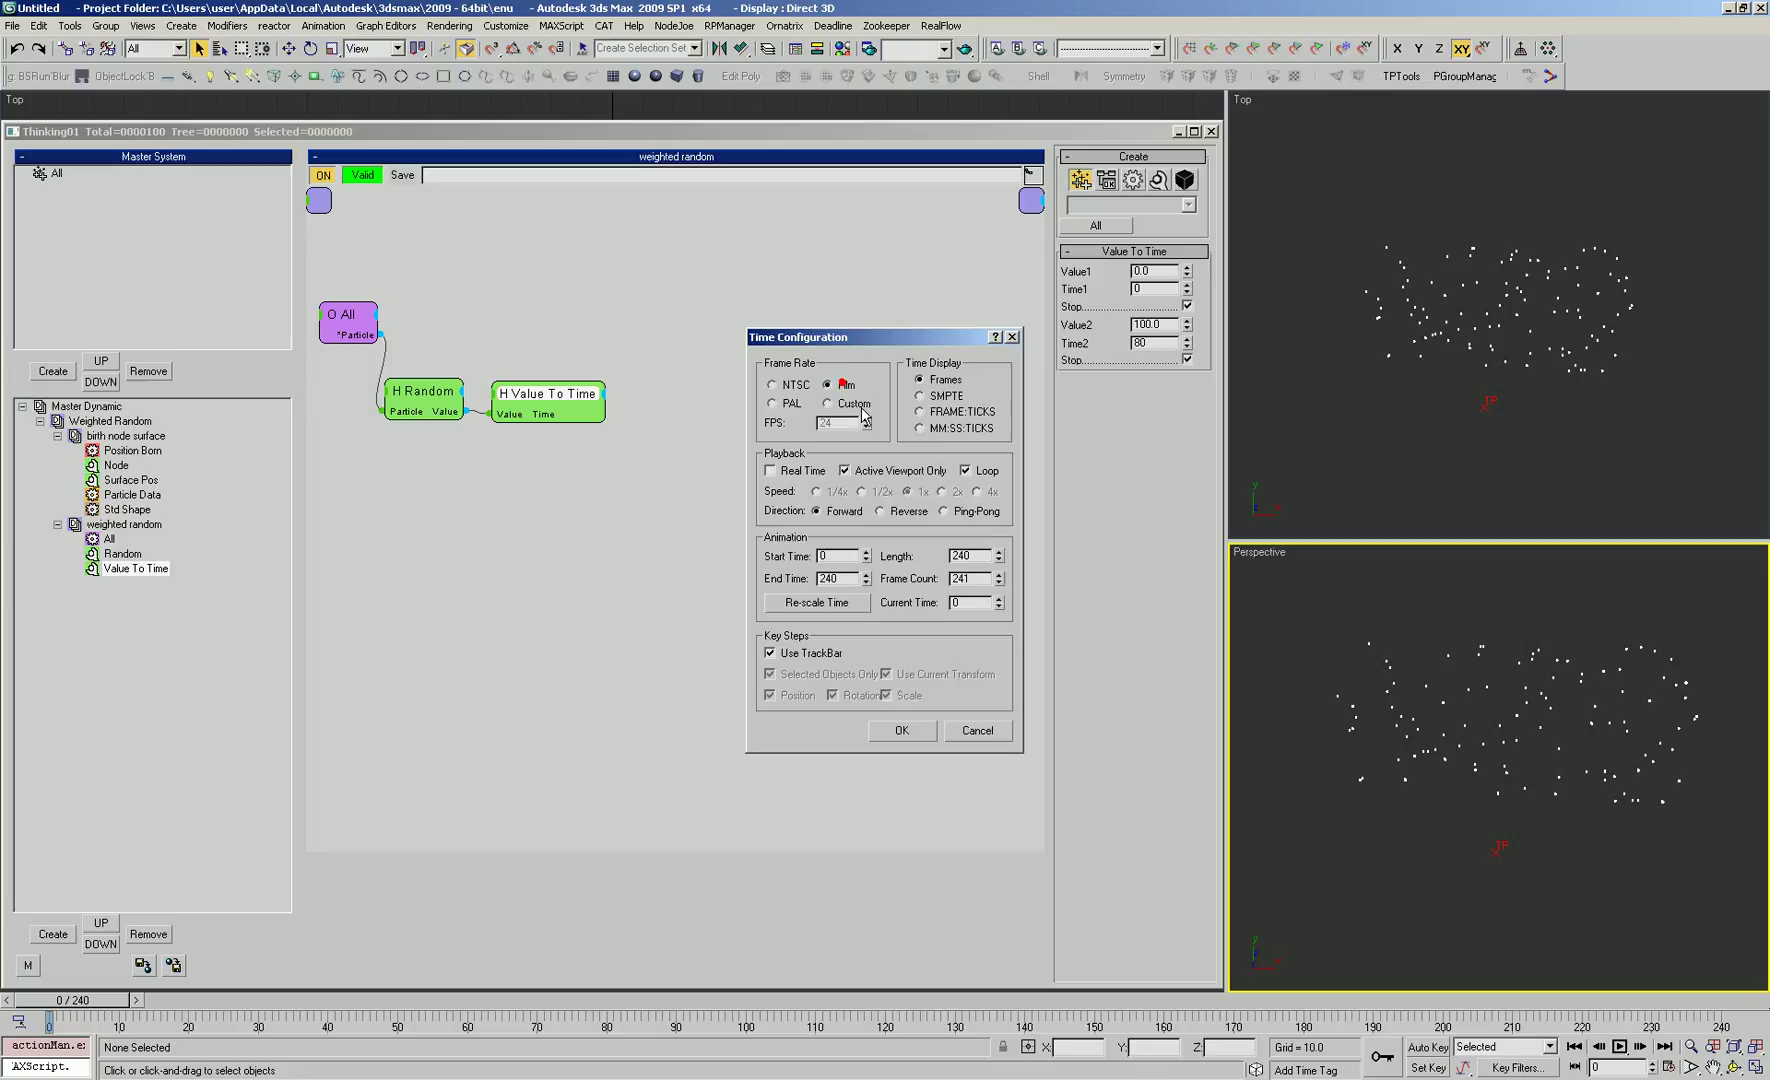
{"action": "left_click", "coordinate": [978, 731]}
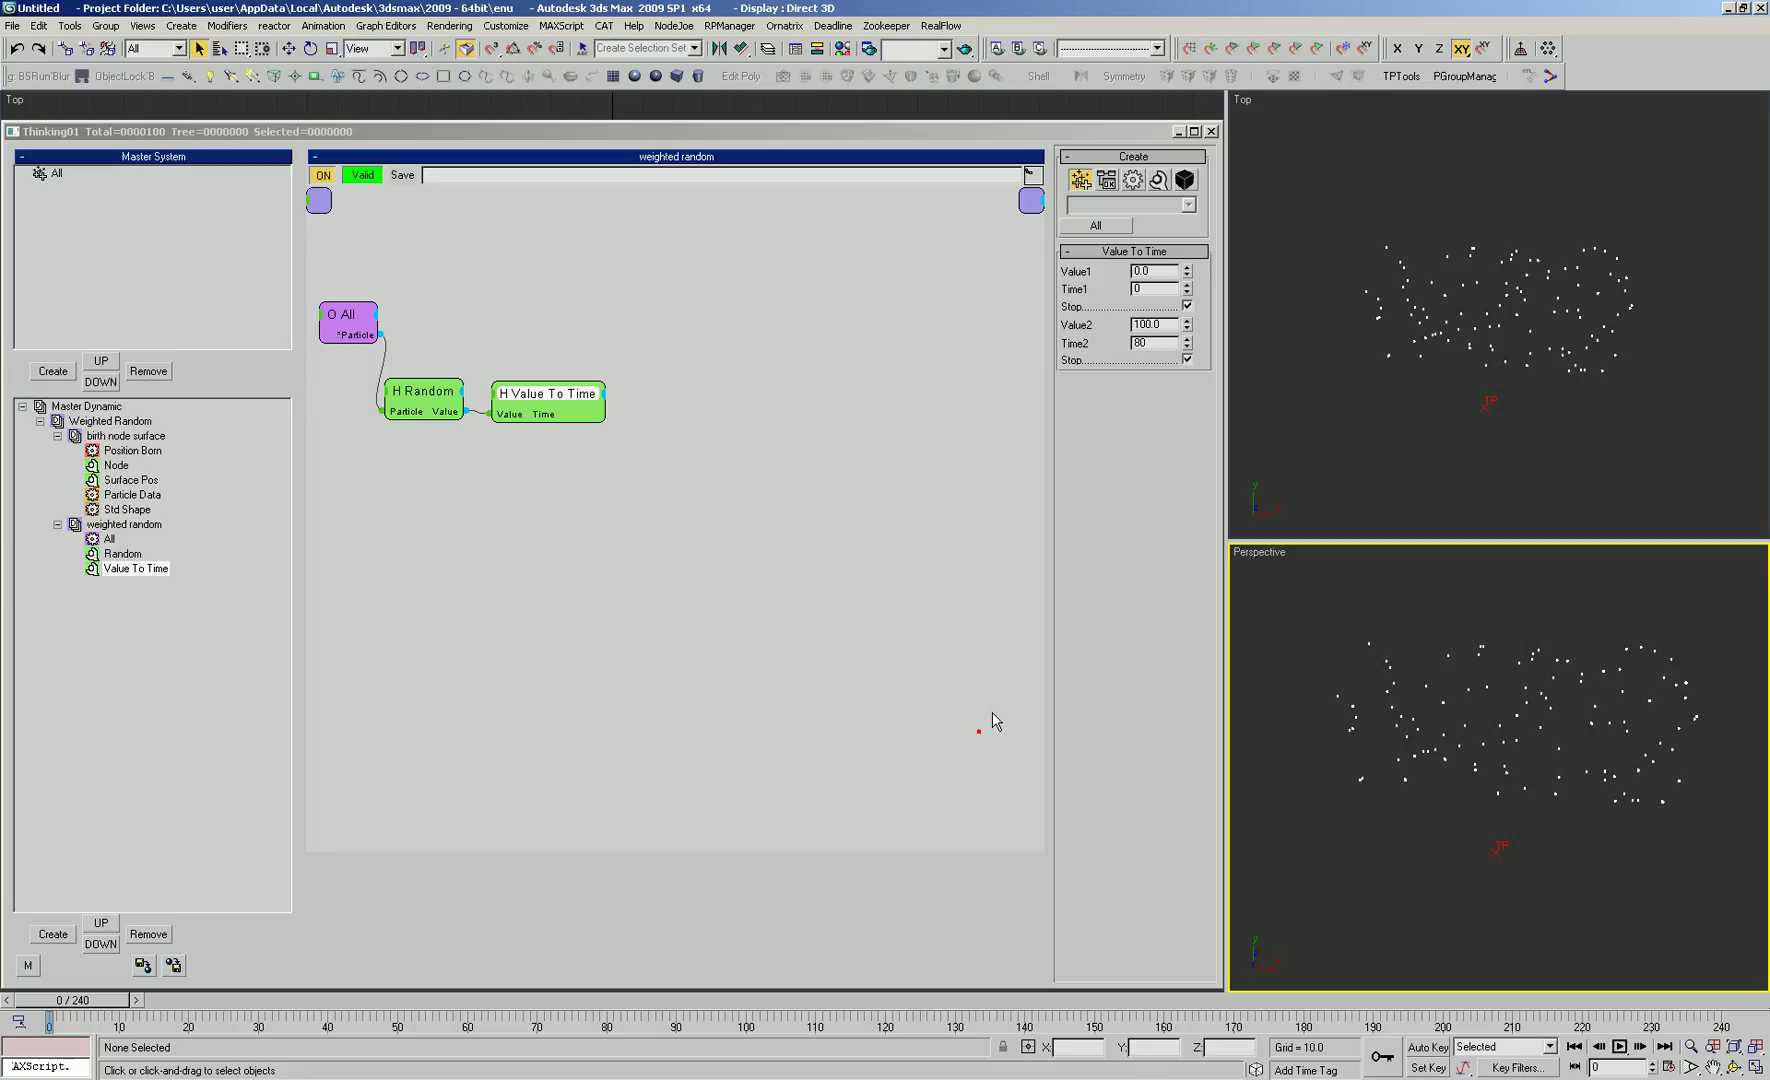
Step: Try the NTSC frame rate in the time configuration, compare the Value To Time helper's Time2, and cancel the change
{"action": "double_click", "coordinate": [1145, 343]}
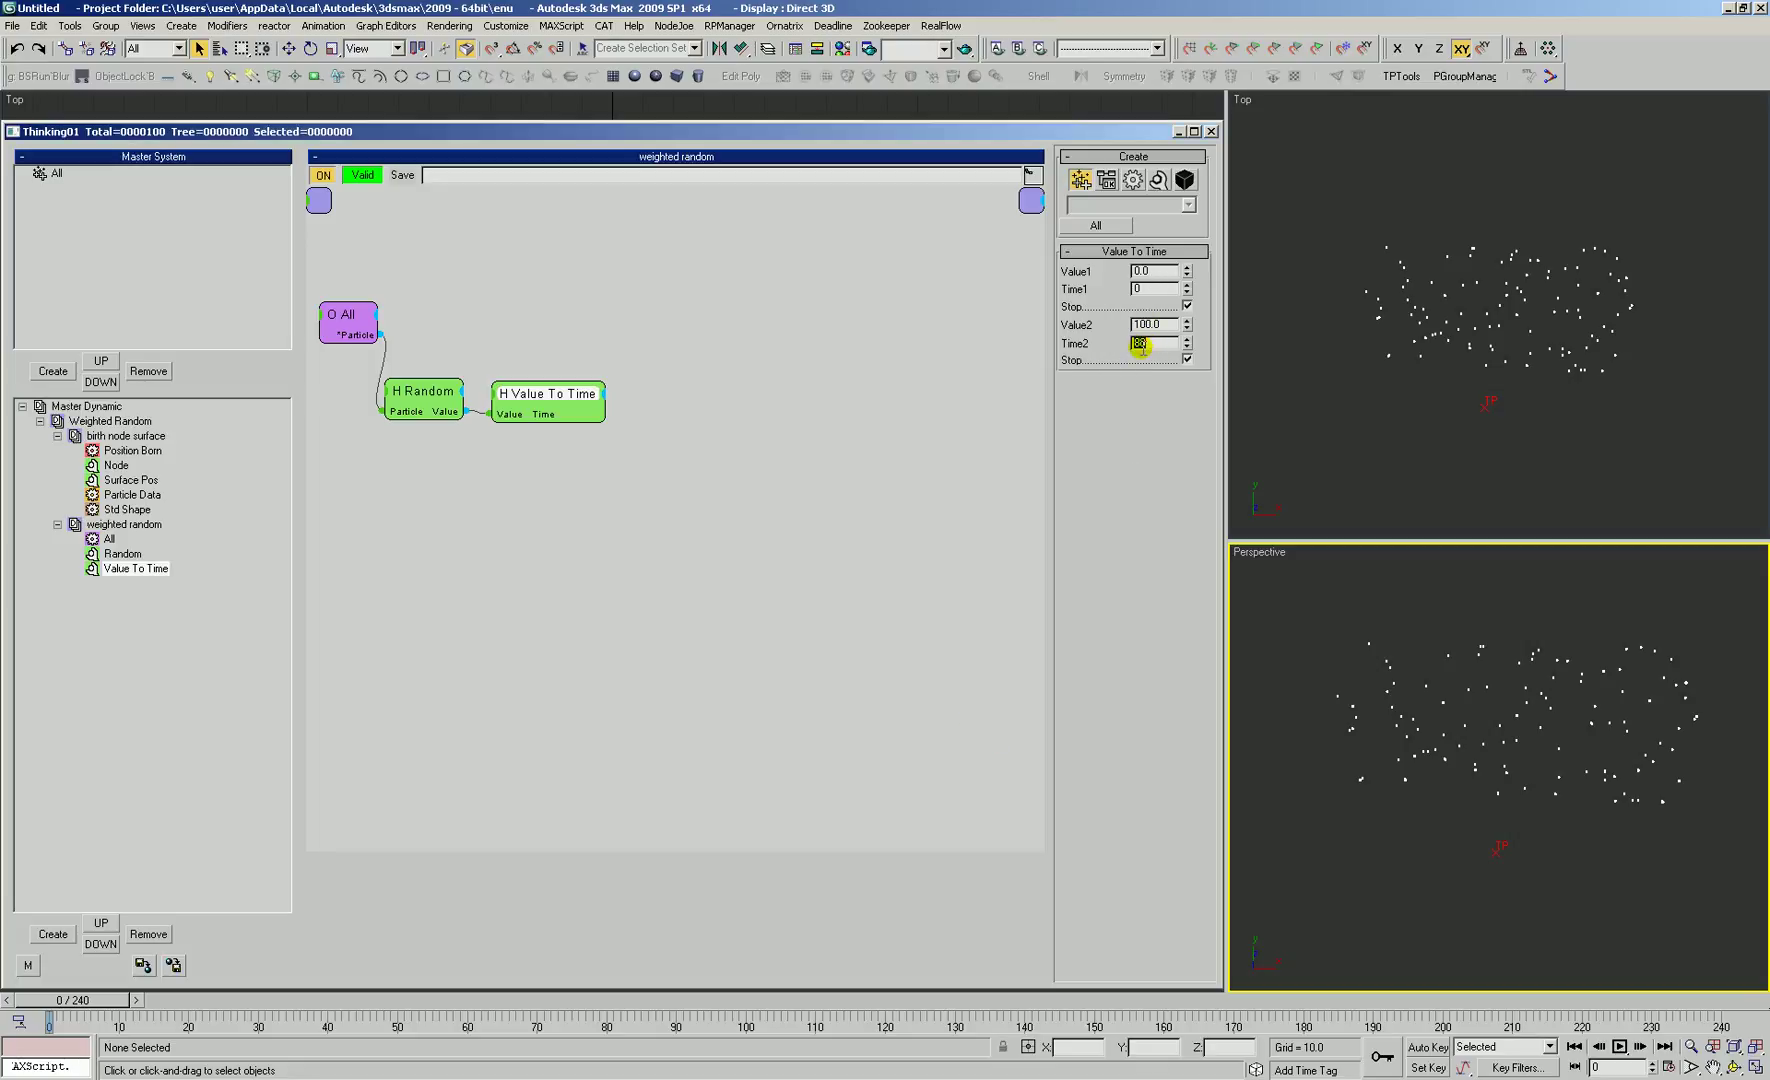
{"action": "left_click", "coordinate": [1148, 347]}
{"action": "double_click", "coordinate": [1144, 343]}
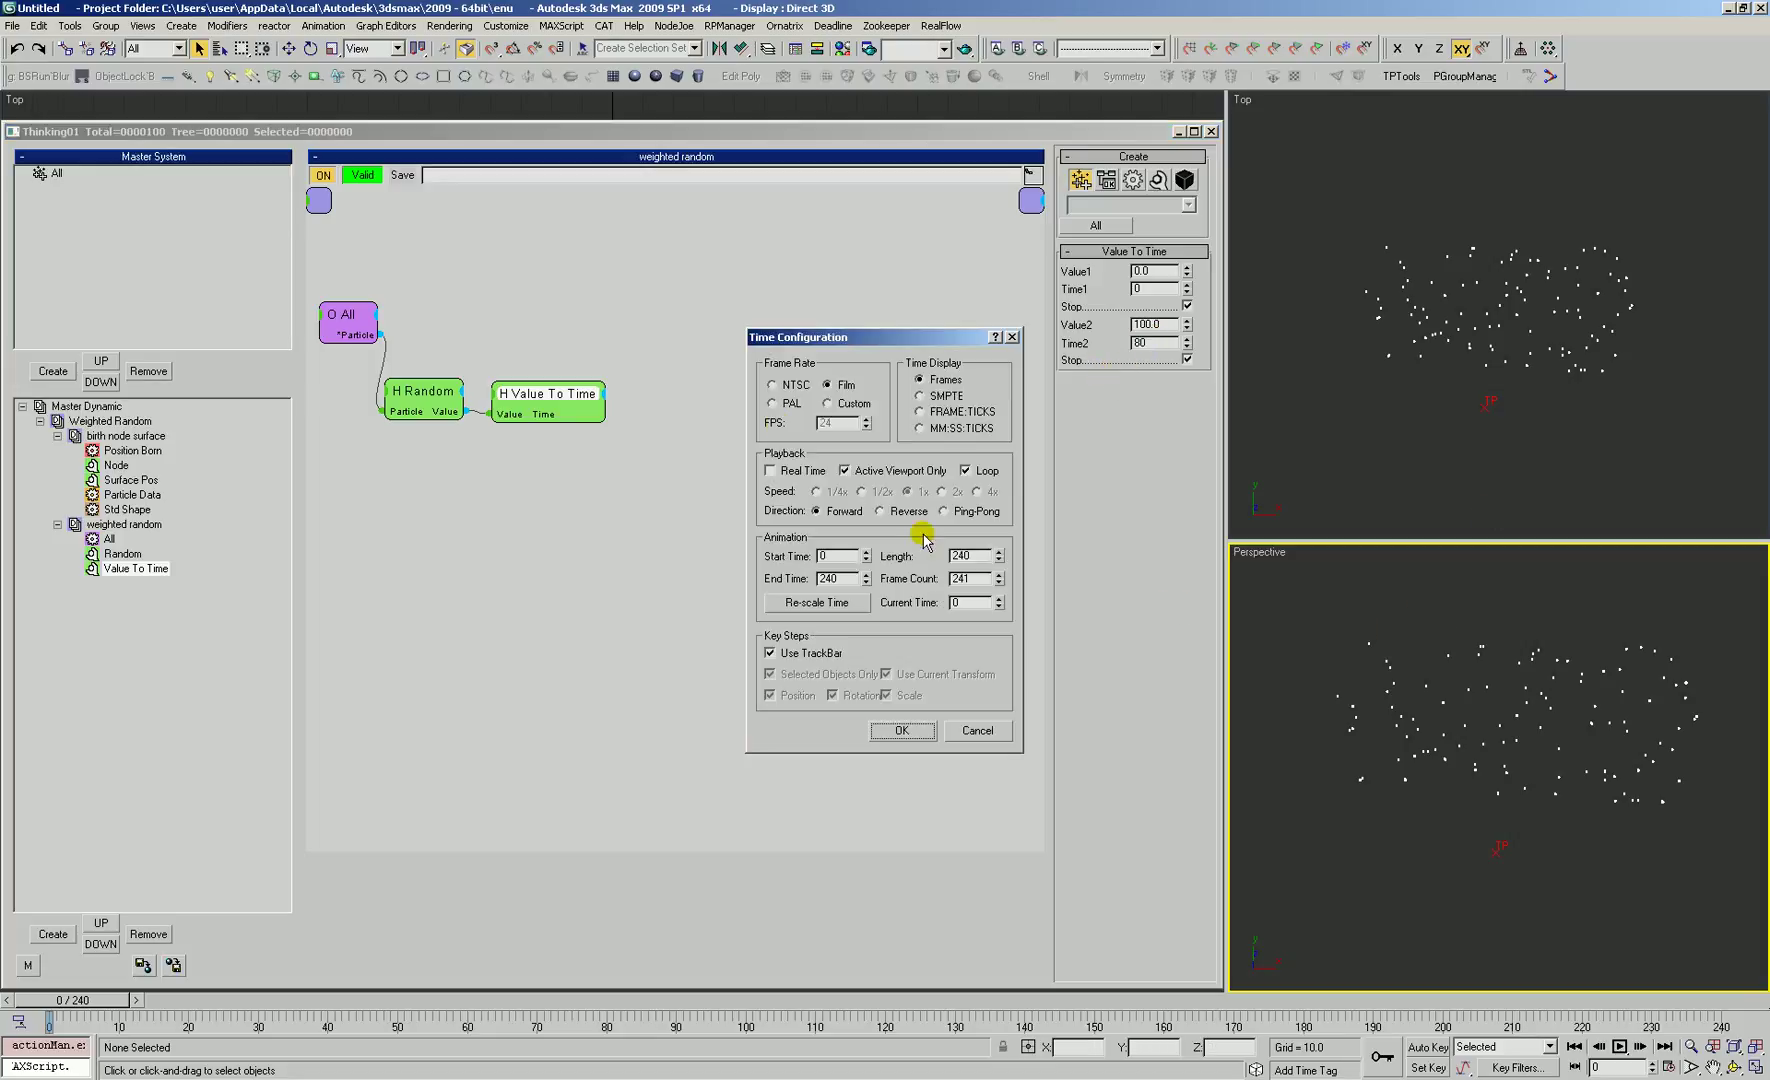
{"action": "left_click", "coordinate": [876, 489]}
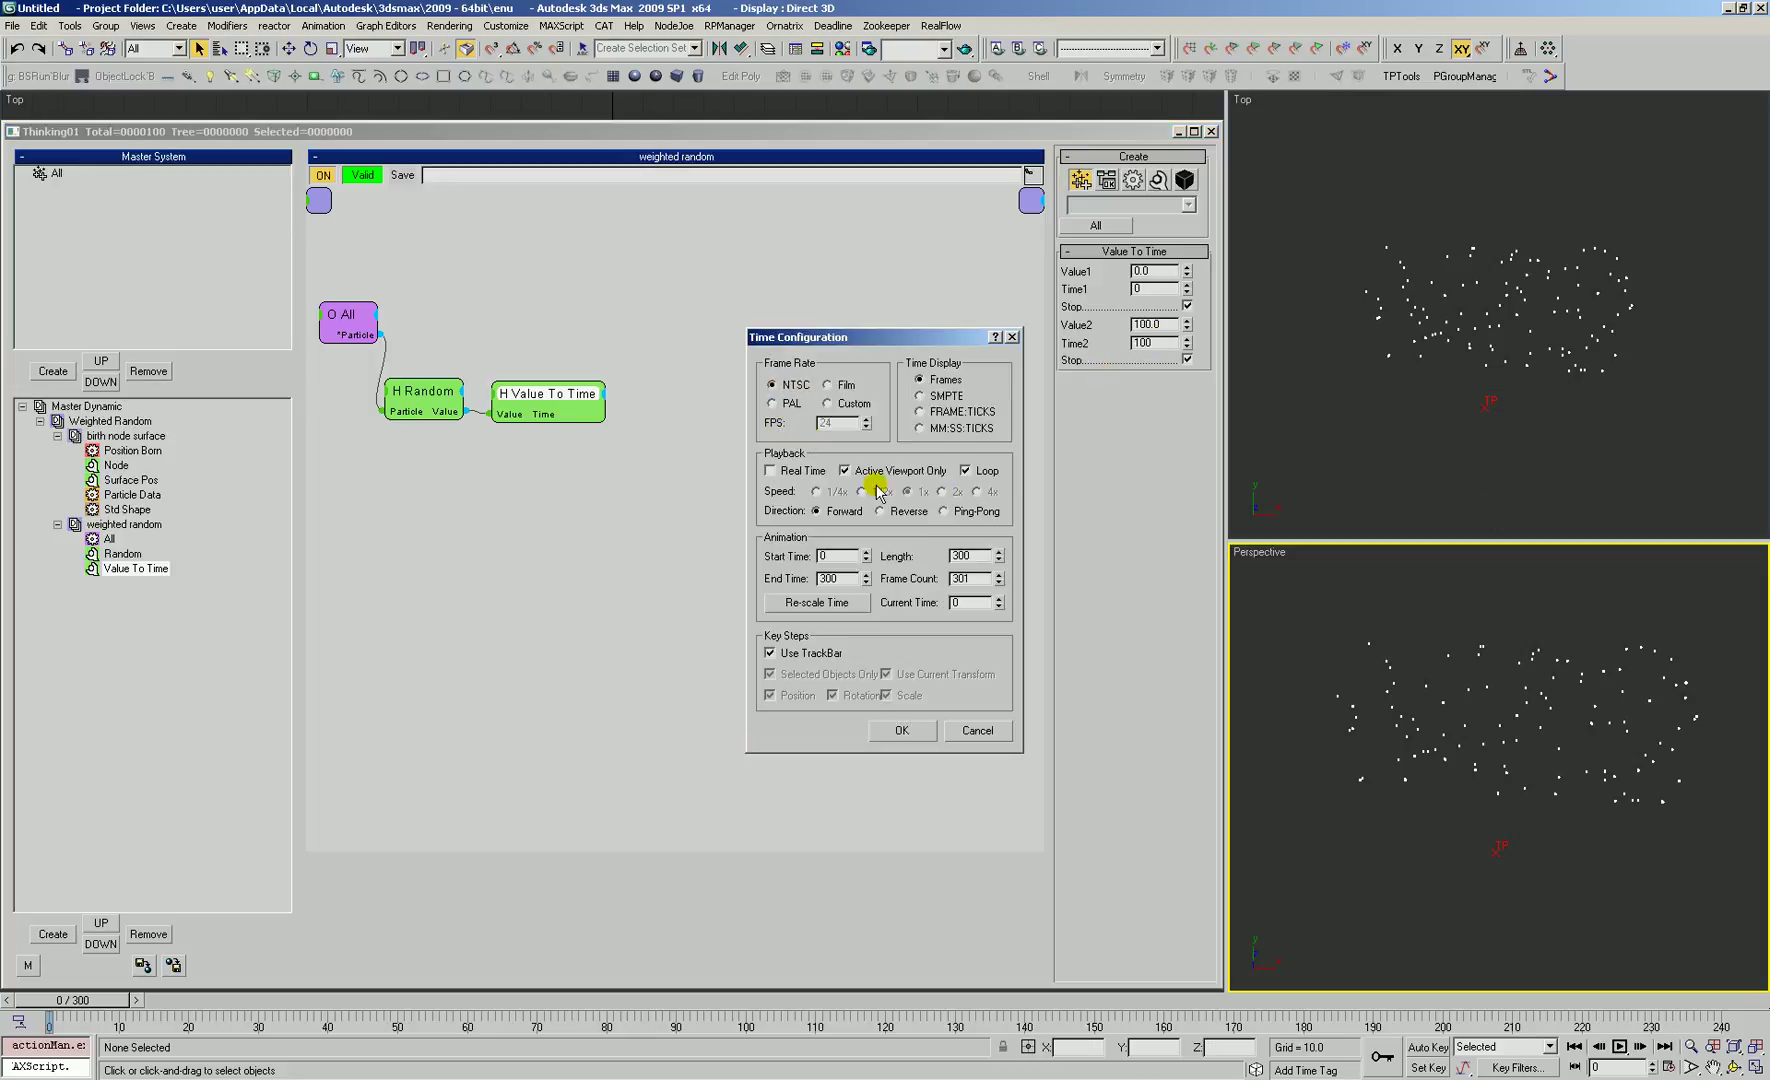
{"action": "left_click", "coordinate": [980, 730]}
{"action": "double_click", "coordinate": [1142, 343]}
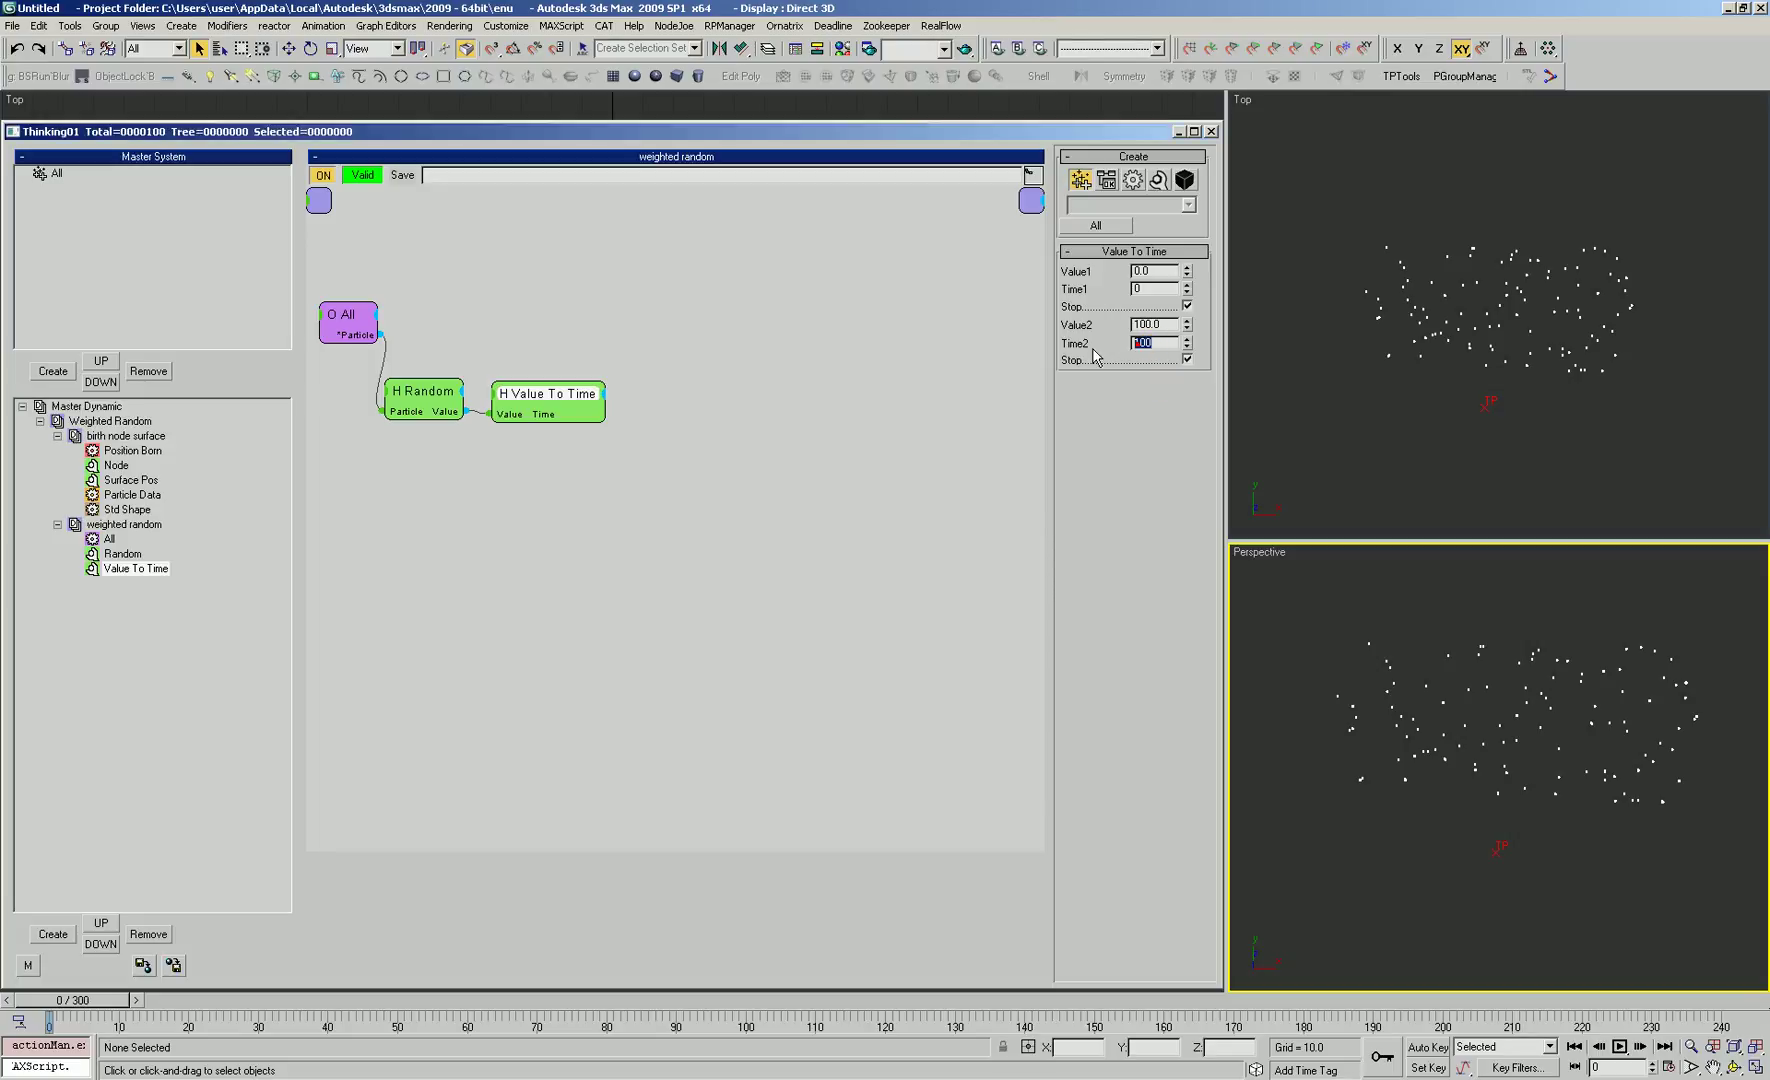
{"action": "left_click", "coordinate": [1180, 132]}
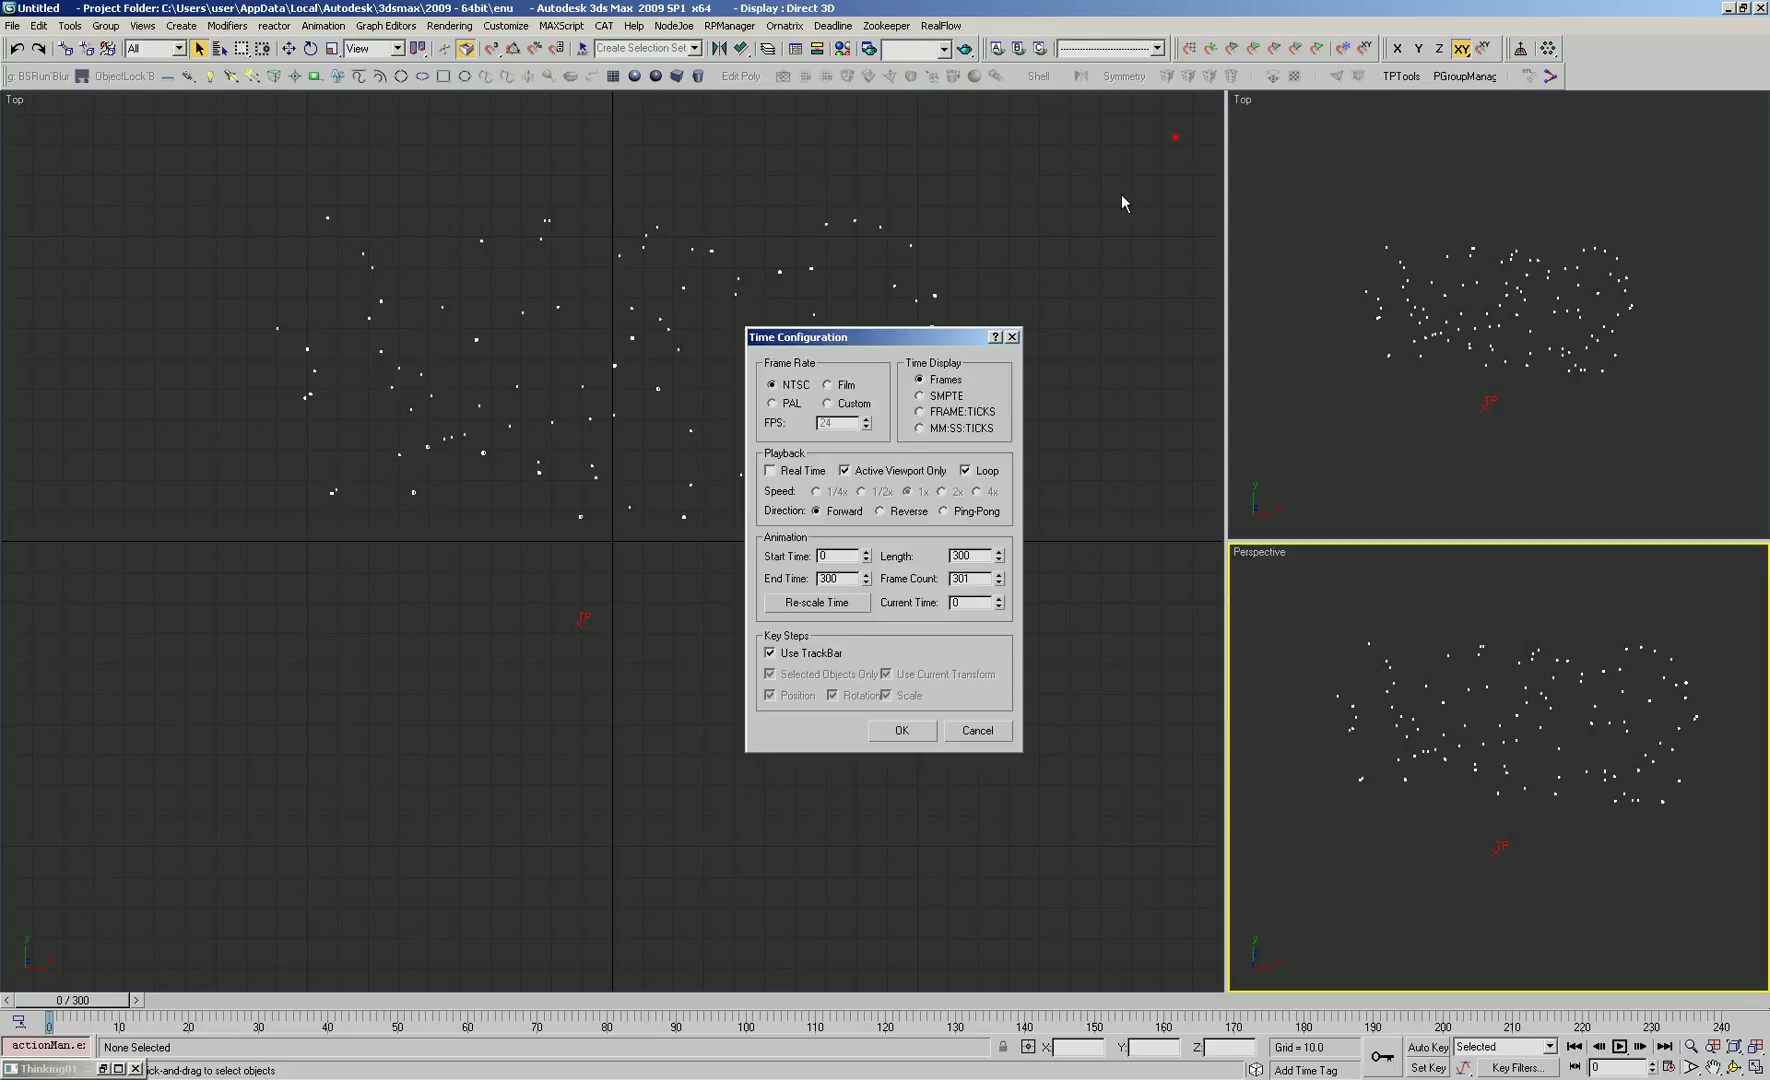
{"action": "left_click", "coordinate": [998, 730]}
Step: Restore the Thinking window, recheck Time2 on the Value To Time helper, and deselect the helper
{"action": "left_click", "coordinate": [605, 800]}
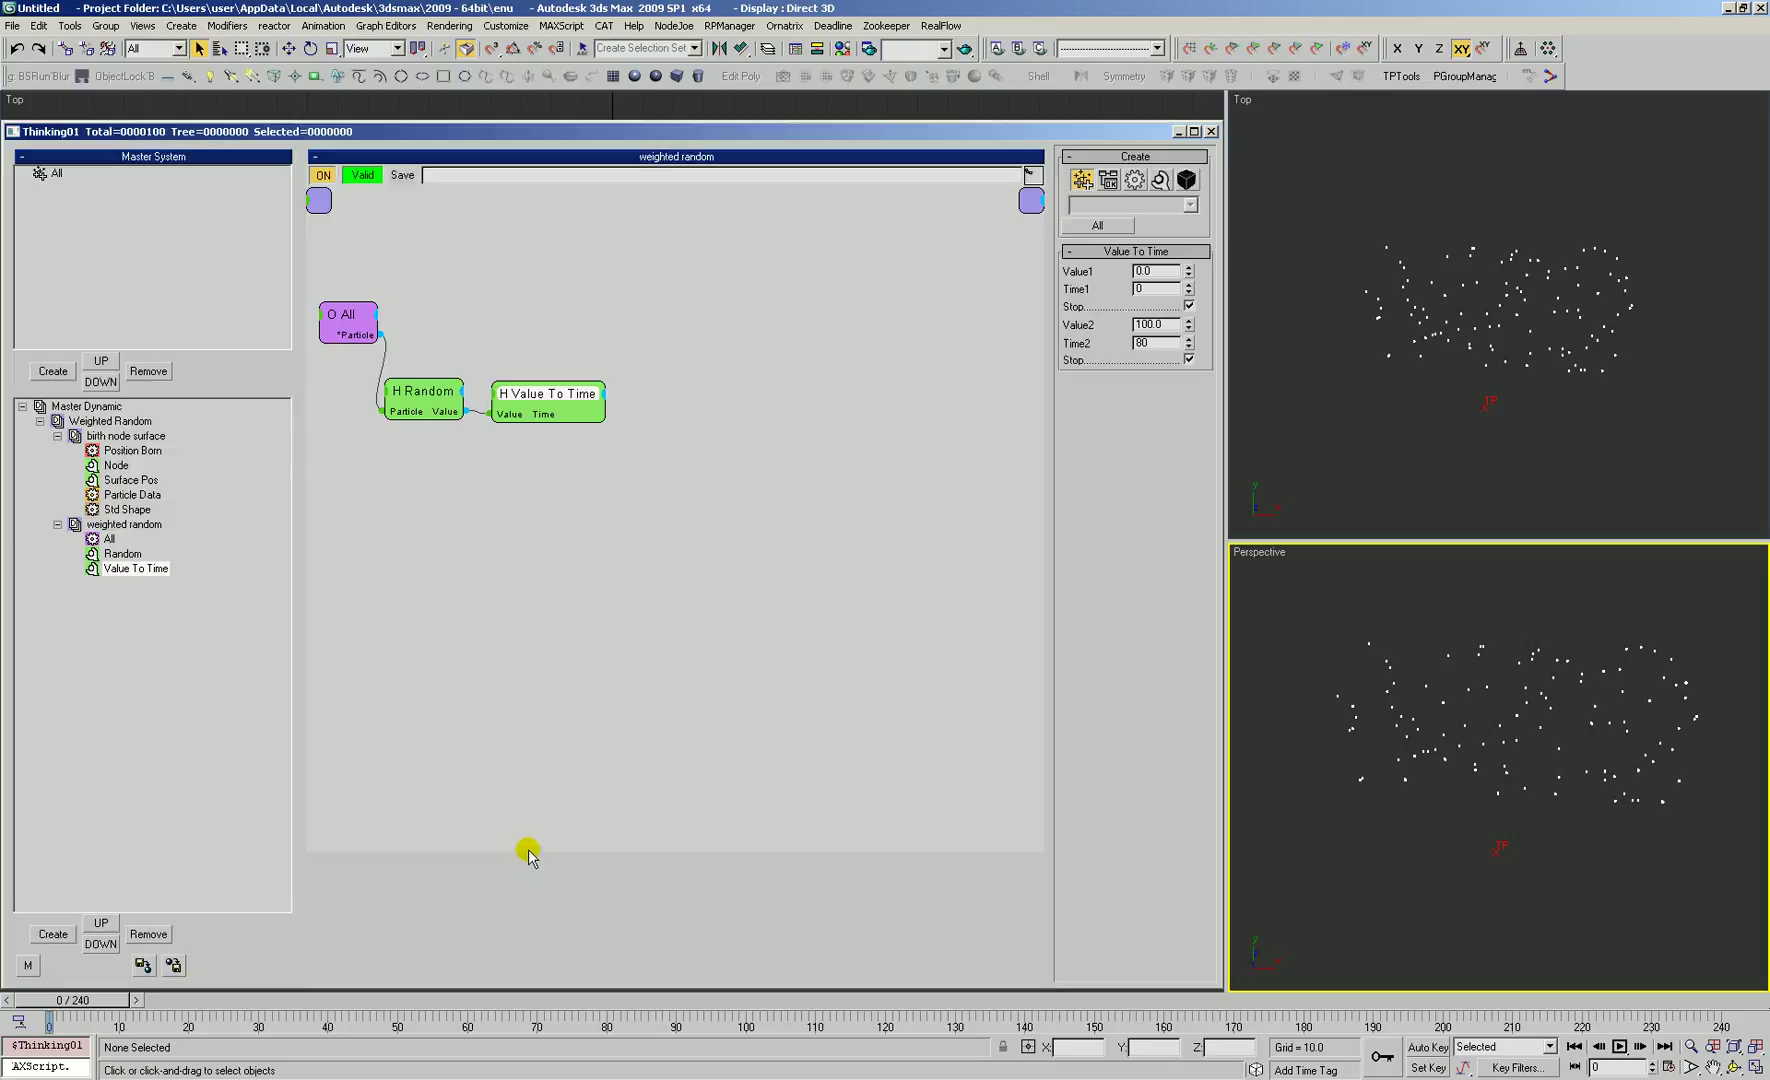
{"action": "left_click", "coordinate": [715, 581]}
{"action": "left_click", "coordinate": [592, 406]}
{"action": "left_click", "coordinate": [1444, 594]}
{"action": "left_click", "coordinate": [1160, 343]}
{"action": "left_click", "coordinate": [738, 445]}
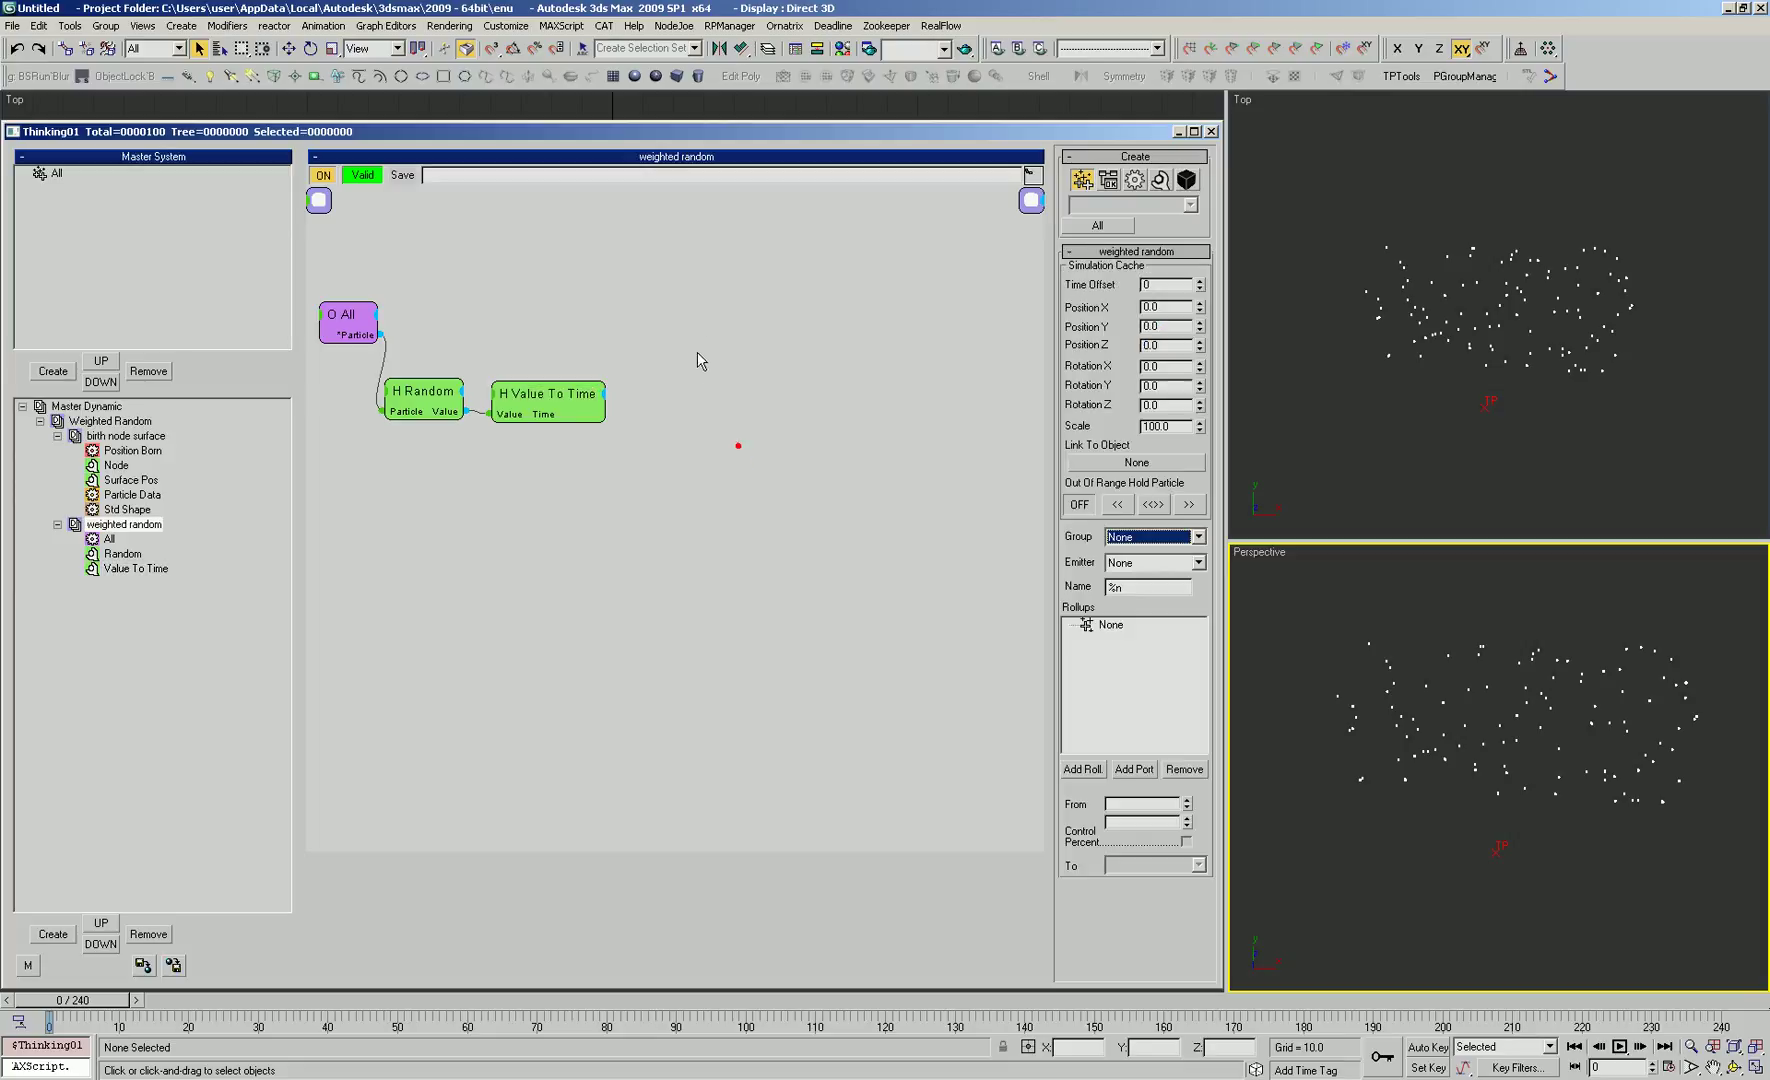
Step: Add a standard Float helper beside Value To Time and connect Value To Time's Time output to Float's Time input
{"action": "right_click", "coordinate": [716, 318]}
{"action": "mouse_move", "coordinate": [700, 376]}
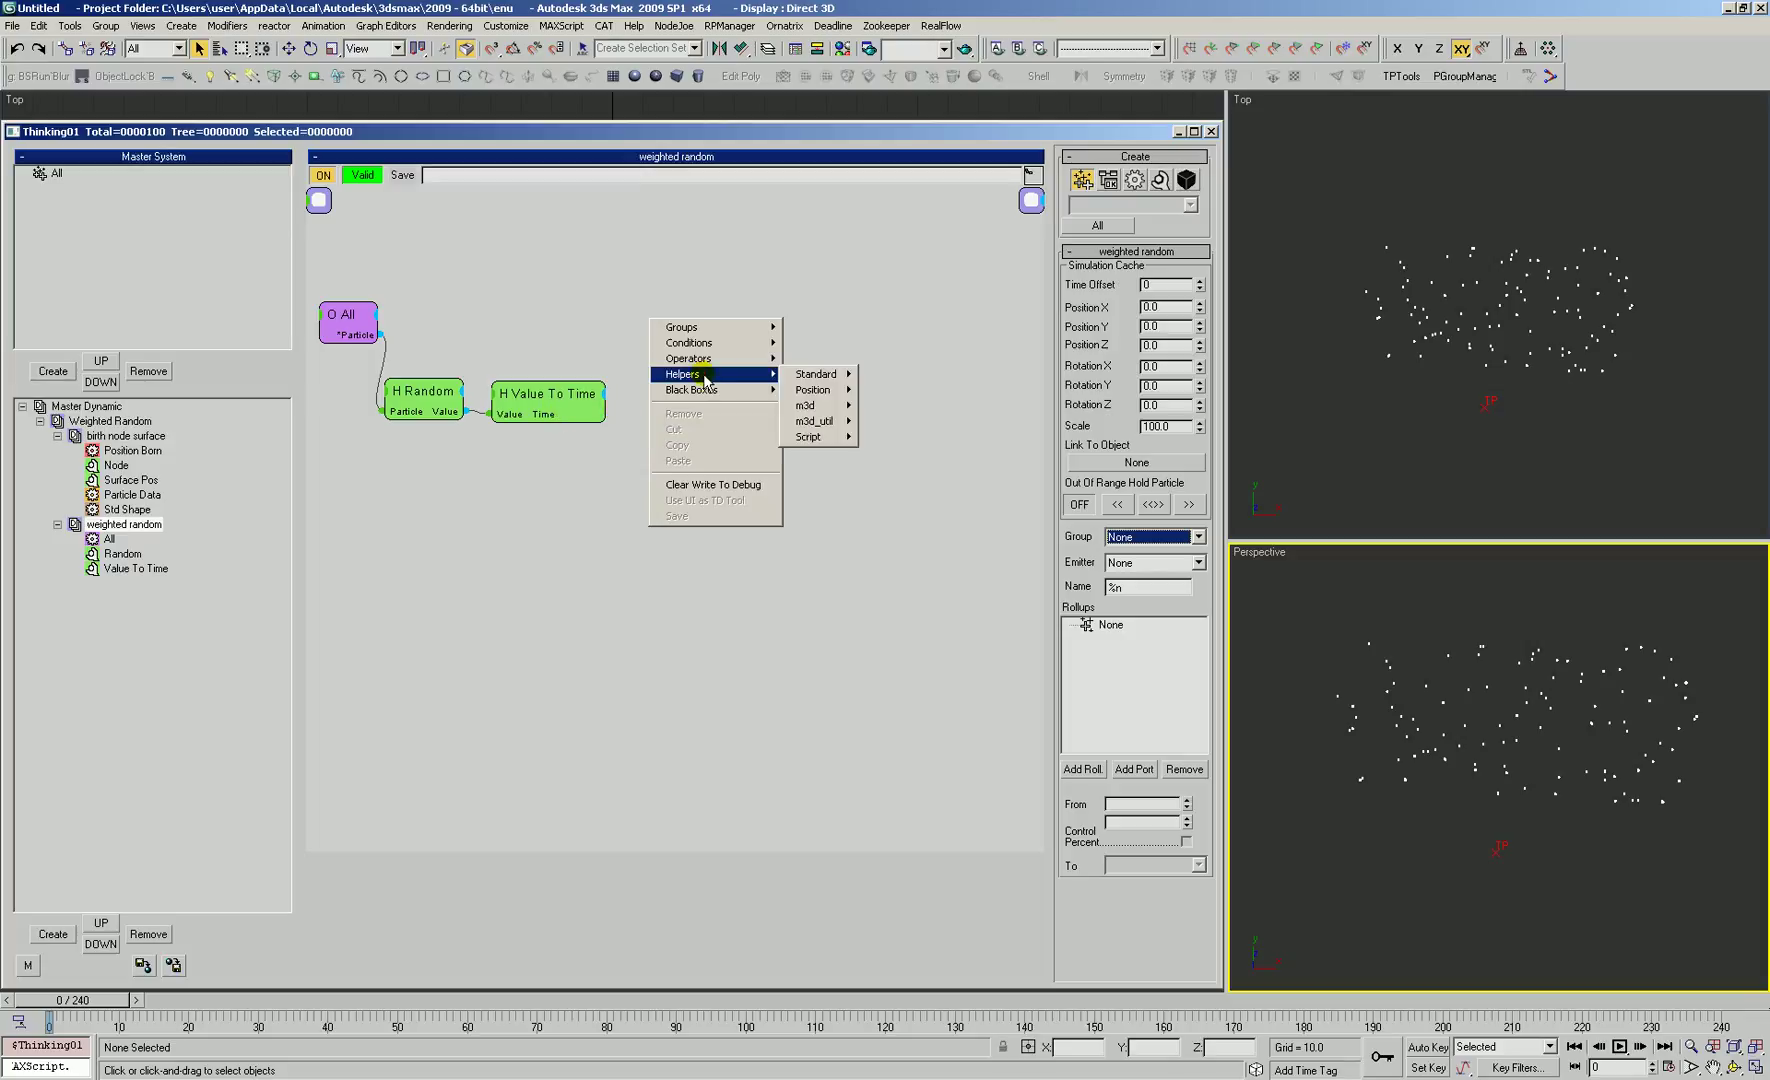
{"action": "left_click", "coordinate": [815, 390]}
{"action": "mouse_move", "coordinate": [822, 374]}
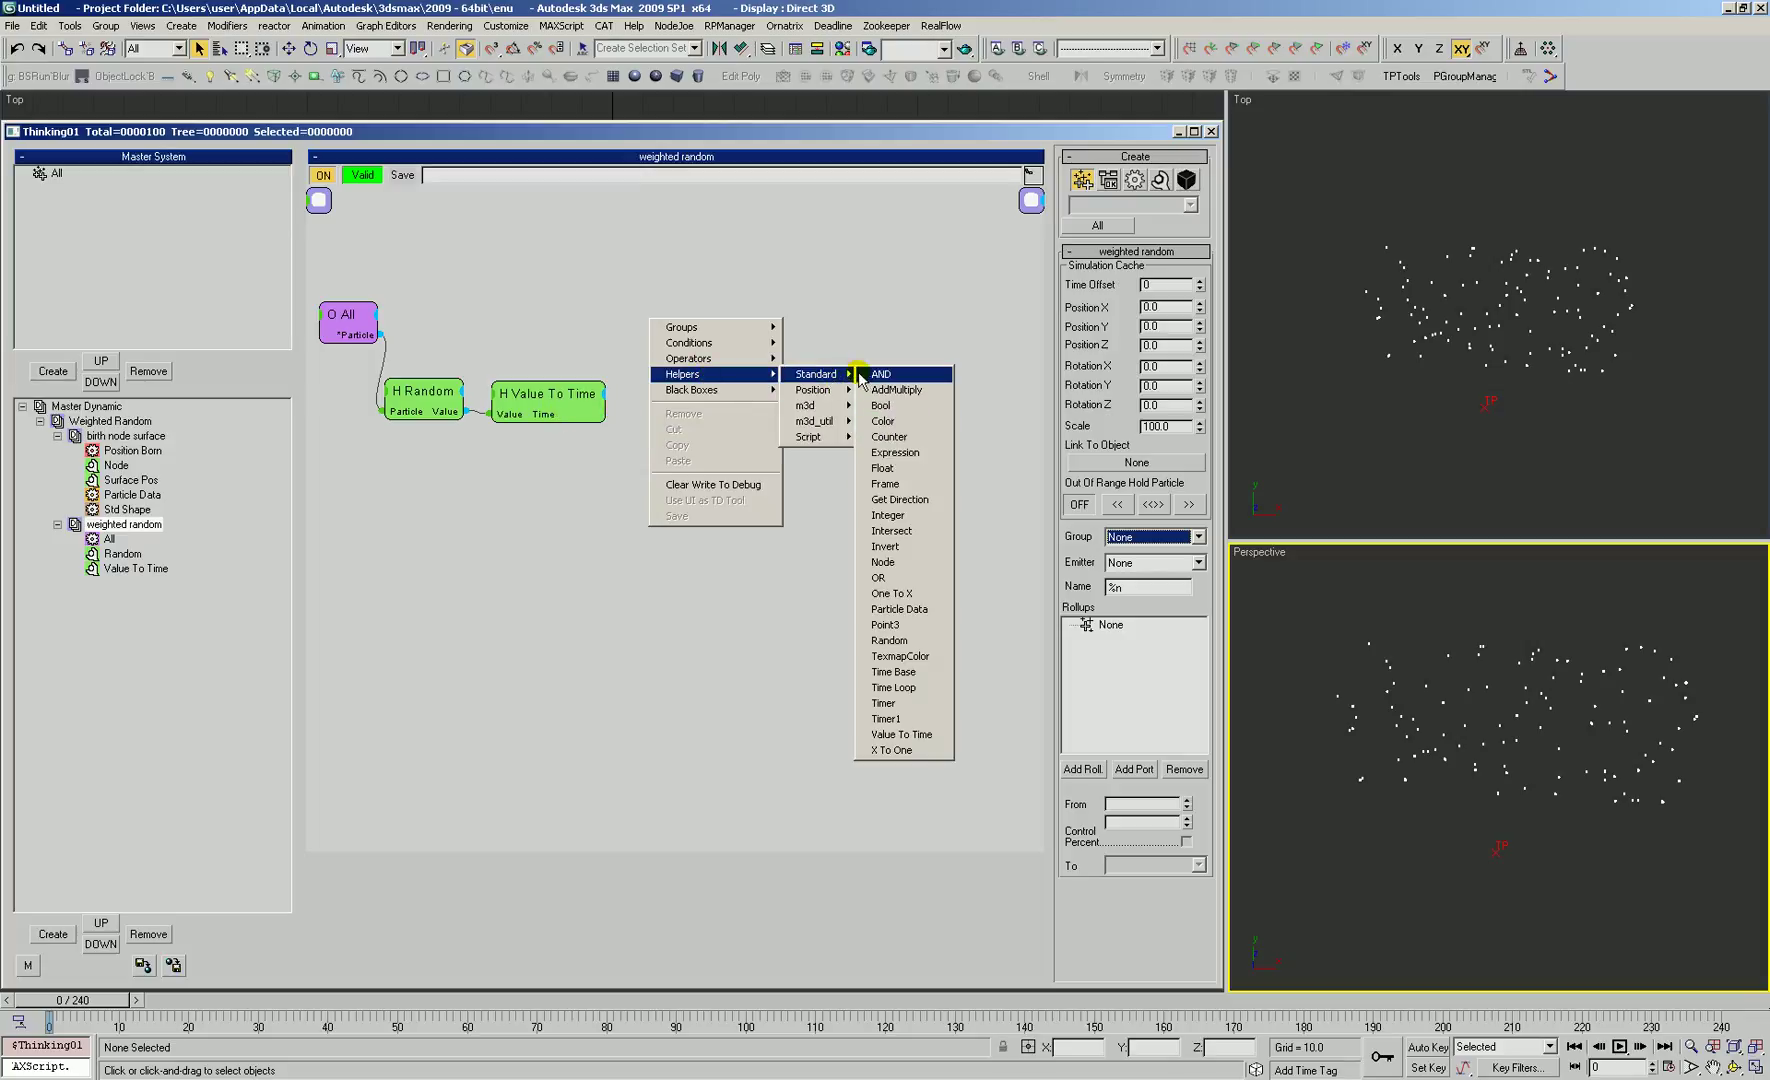
{"action": "left_click", "coordinate": [885, 468]}
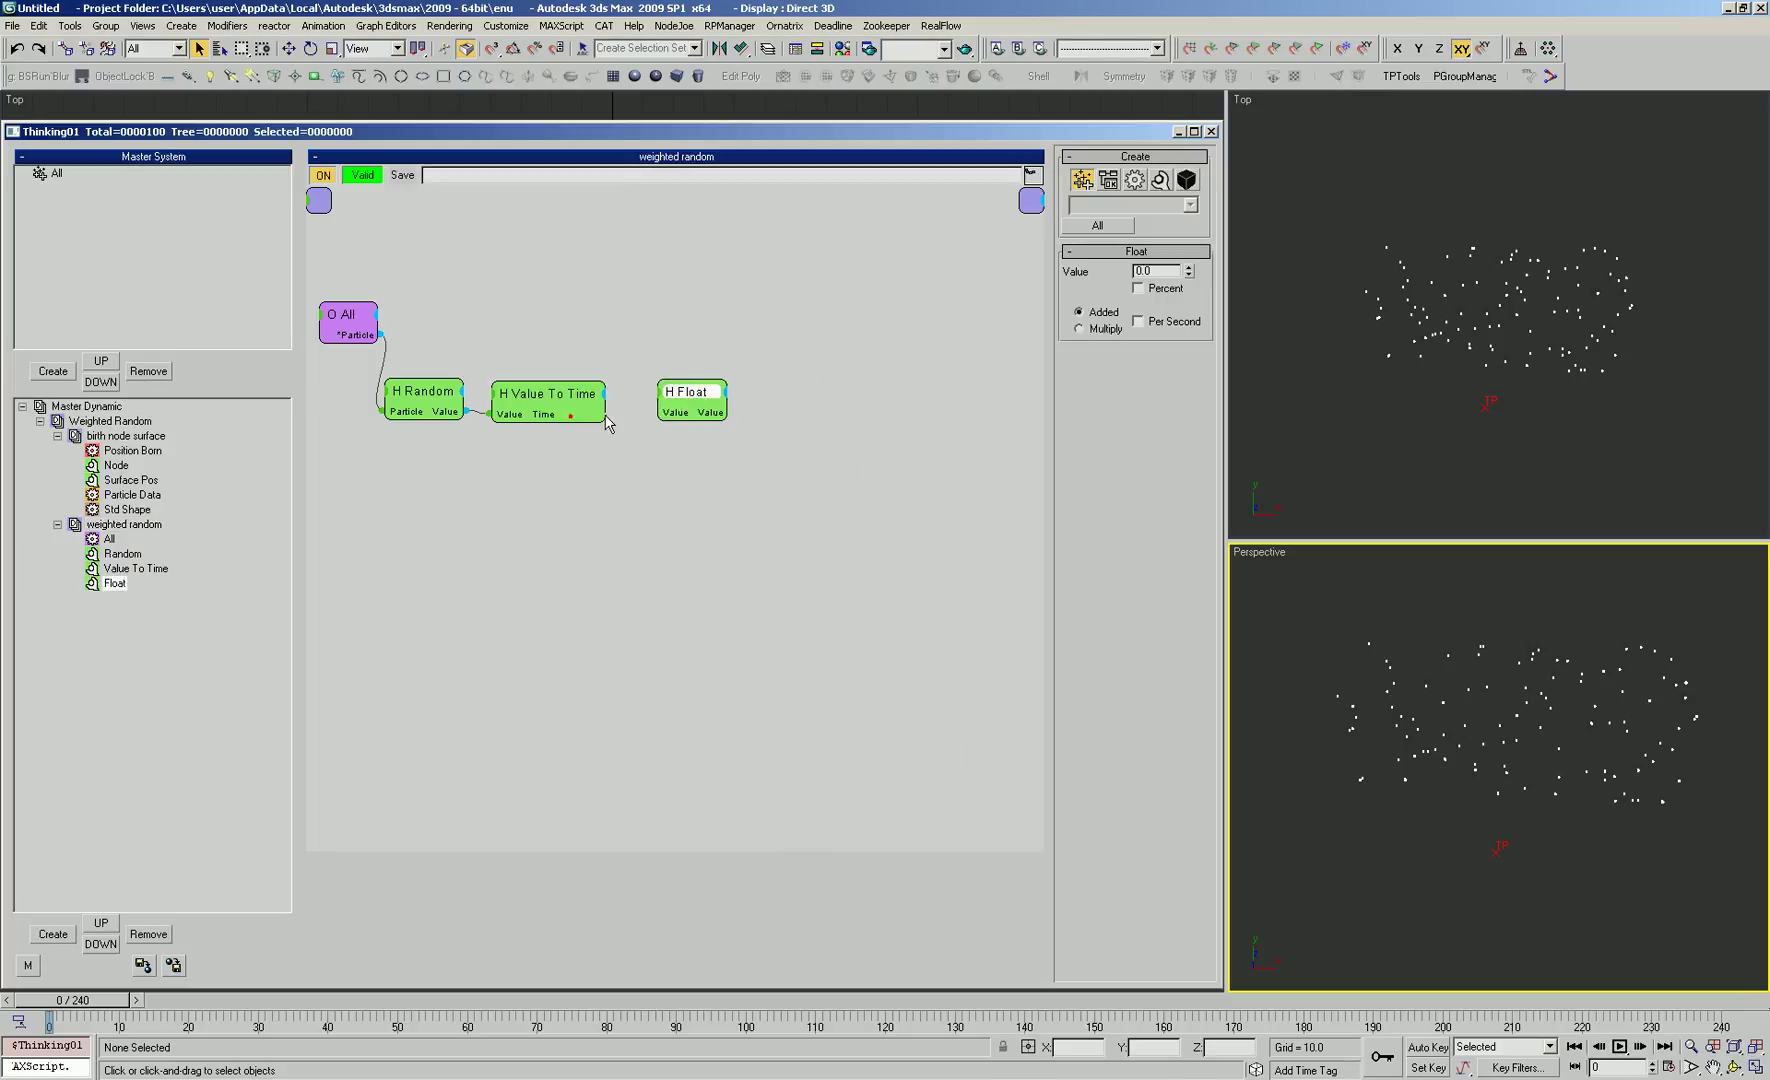
{"action": "left_click", "coordinate": [660, 391]}
{"action": "left_click", "coordinate": [649, 415]}
{"action": "mouse_move", "coordinate": [683, 391]}
{"action": "left_mouse_down"}
{"action": "mouse_move", "coordinate": [700, 392]}
{"action": "mouse_move", "coordinate": [585, 412]}
{"action": "mouse_move", "coordinate": [695, 405]}
{"action": "left_mouse_up"}
Step: Show the Float helper's Value parameter in Track View and shrink that window so the Top and Perspective viewports remain visible
{"action": "left_click", "coordinate": [1157, 272]}
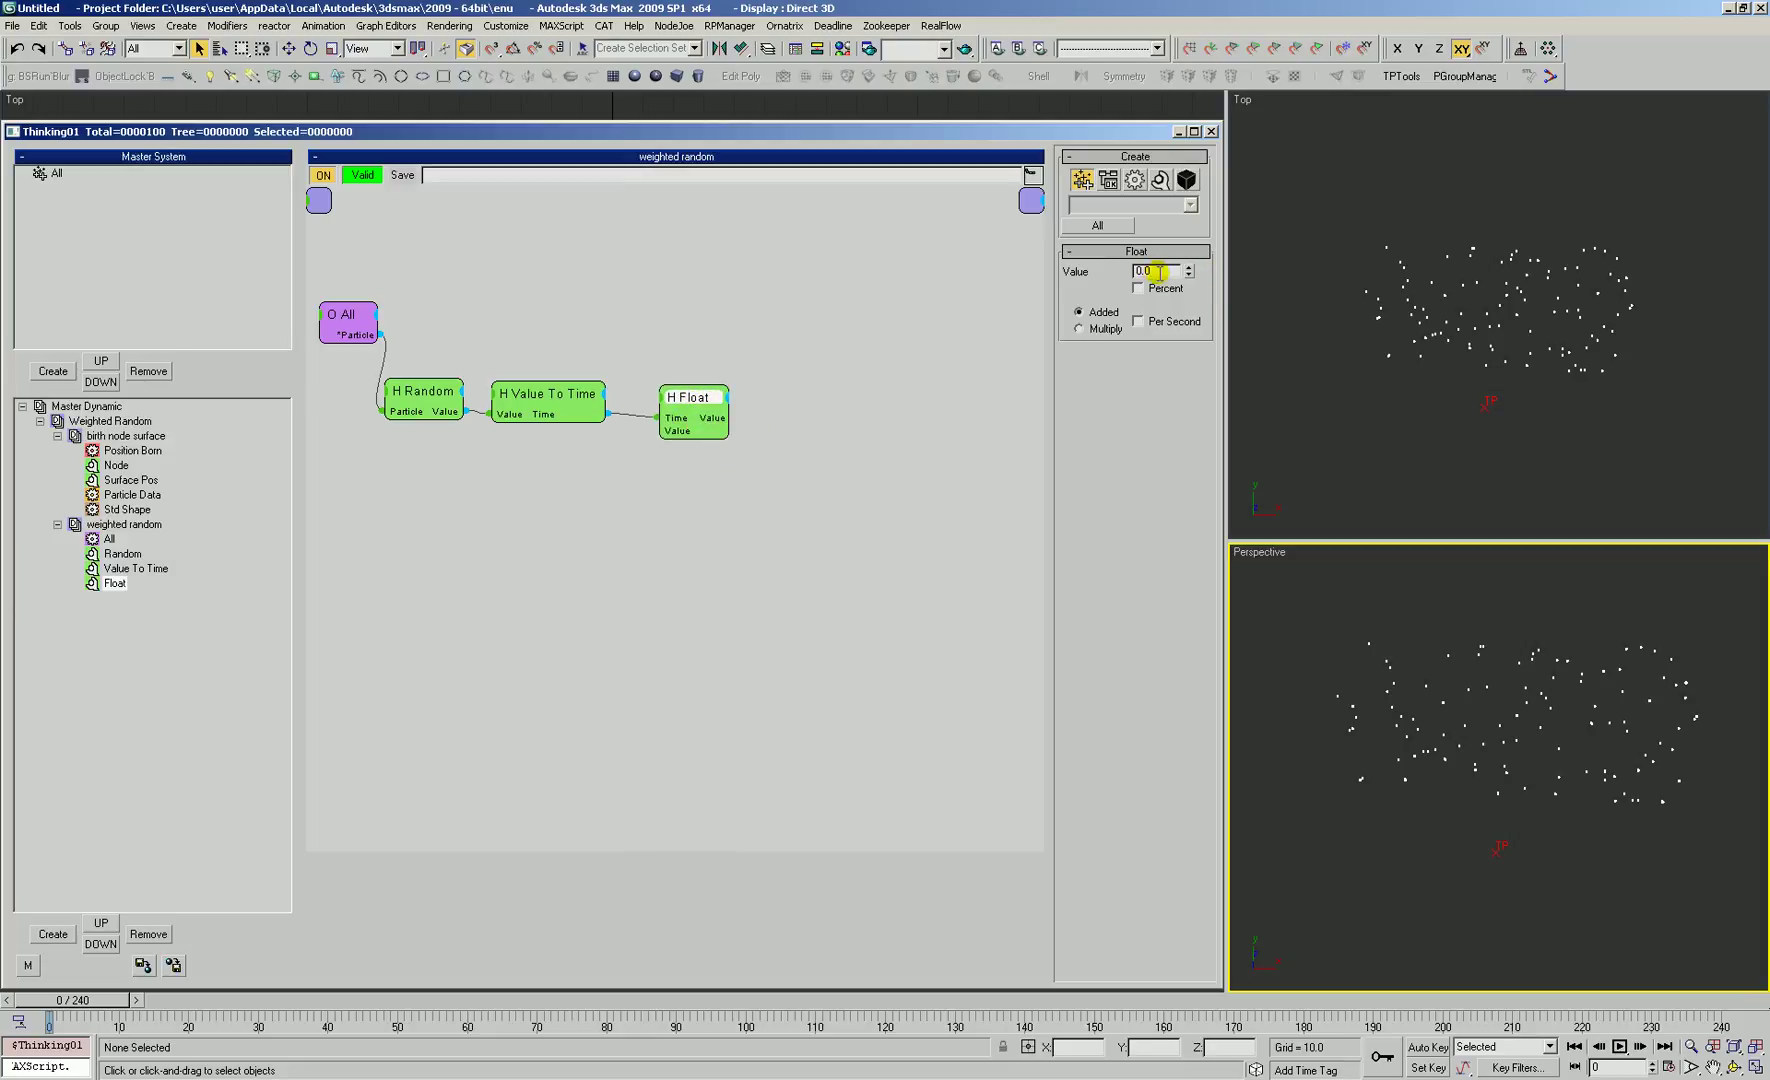
{"action": "right_click", "coordinate": [1158, 275]}
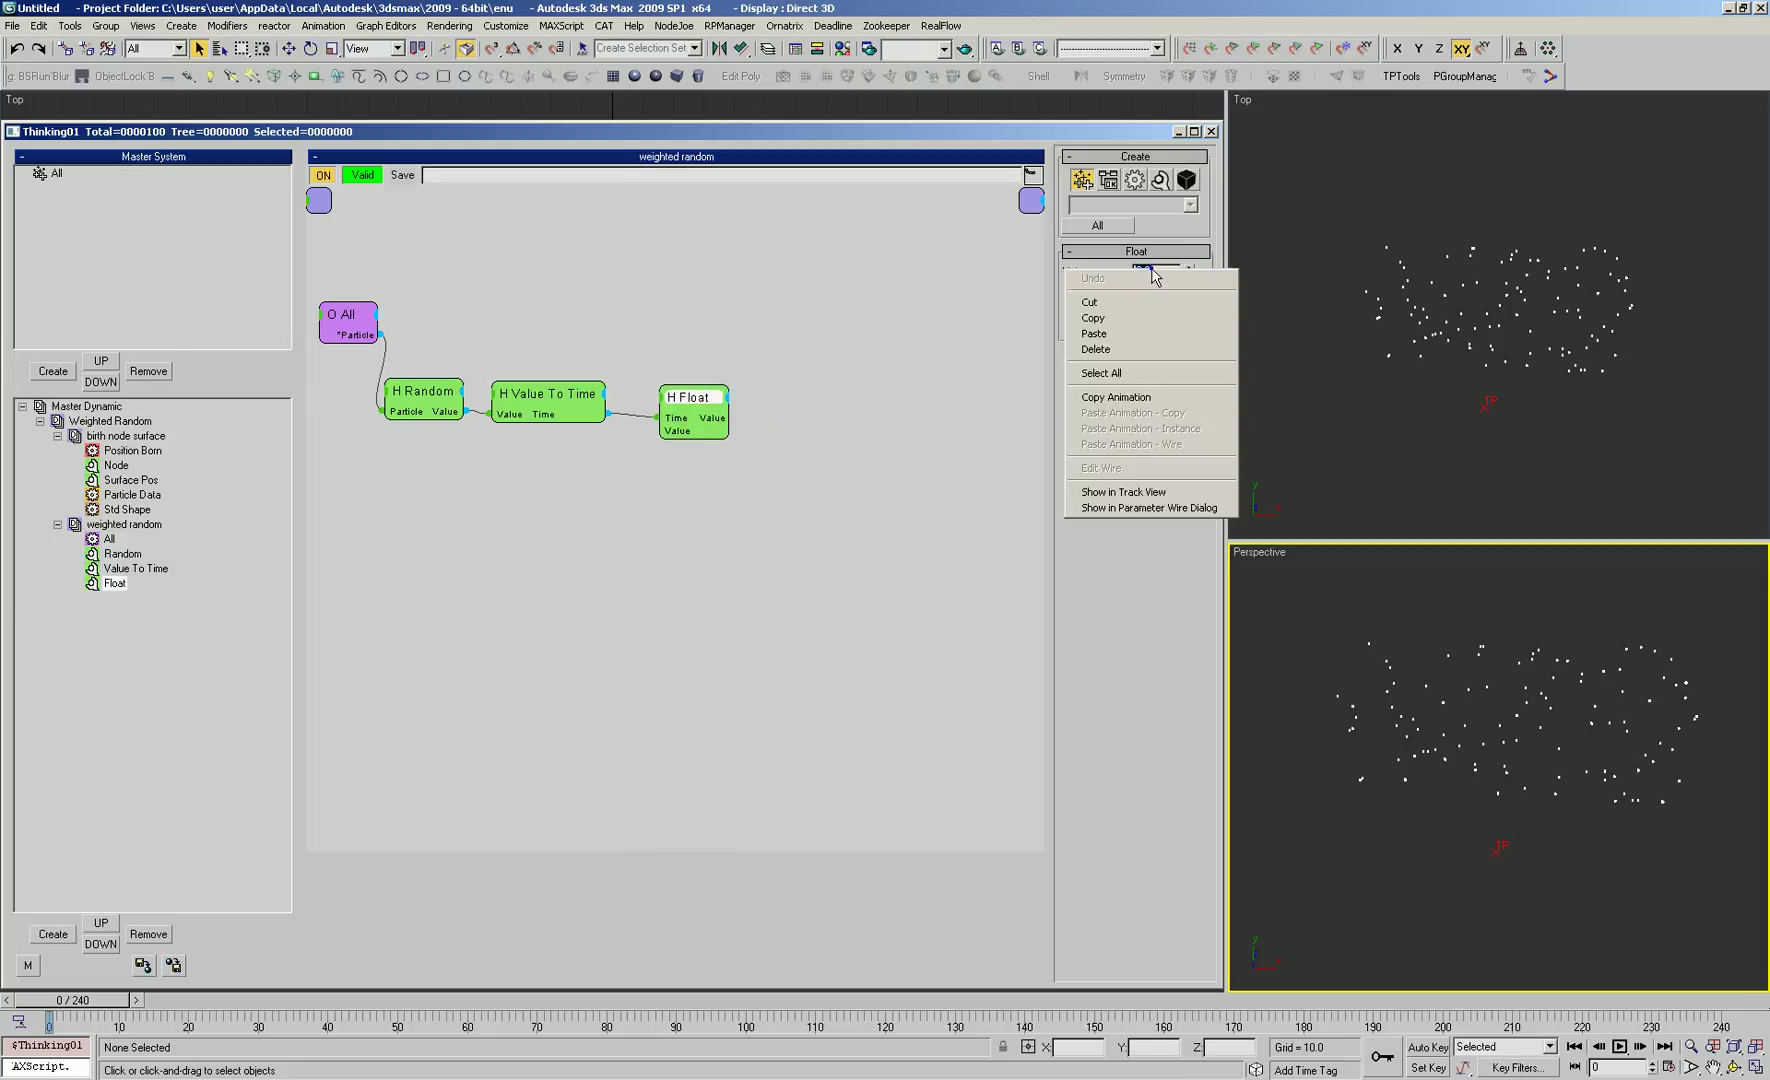
{"action": "left_click", "coordinate": [1122, 492]}
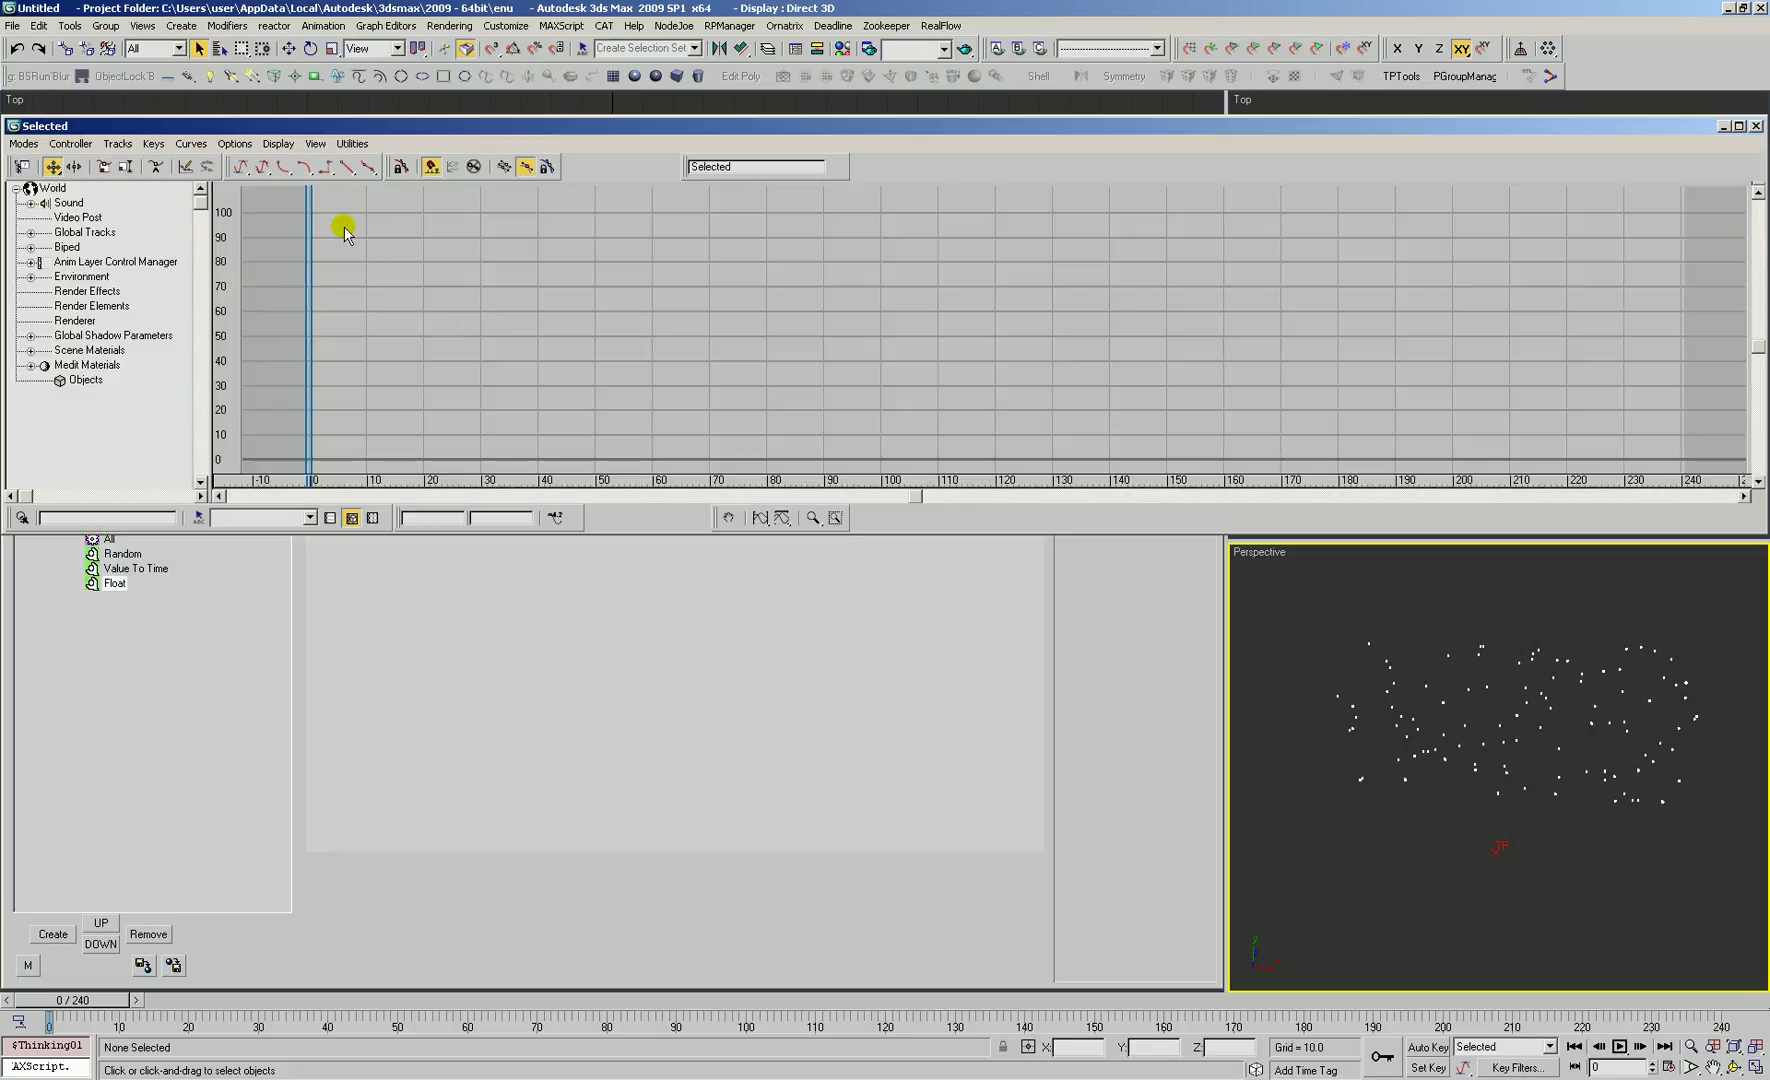
{"action": "left_click_drag", "start_coordinate": [1760, 530], "coordinate": [1218, 556]}
Step: Turn off the Selected Objects show-only filter and locate the Float helper's tracks under the weighted random dynamic set
{"action": "left_click", "coordinate": [22, 166]}
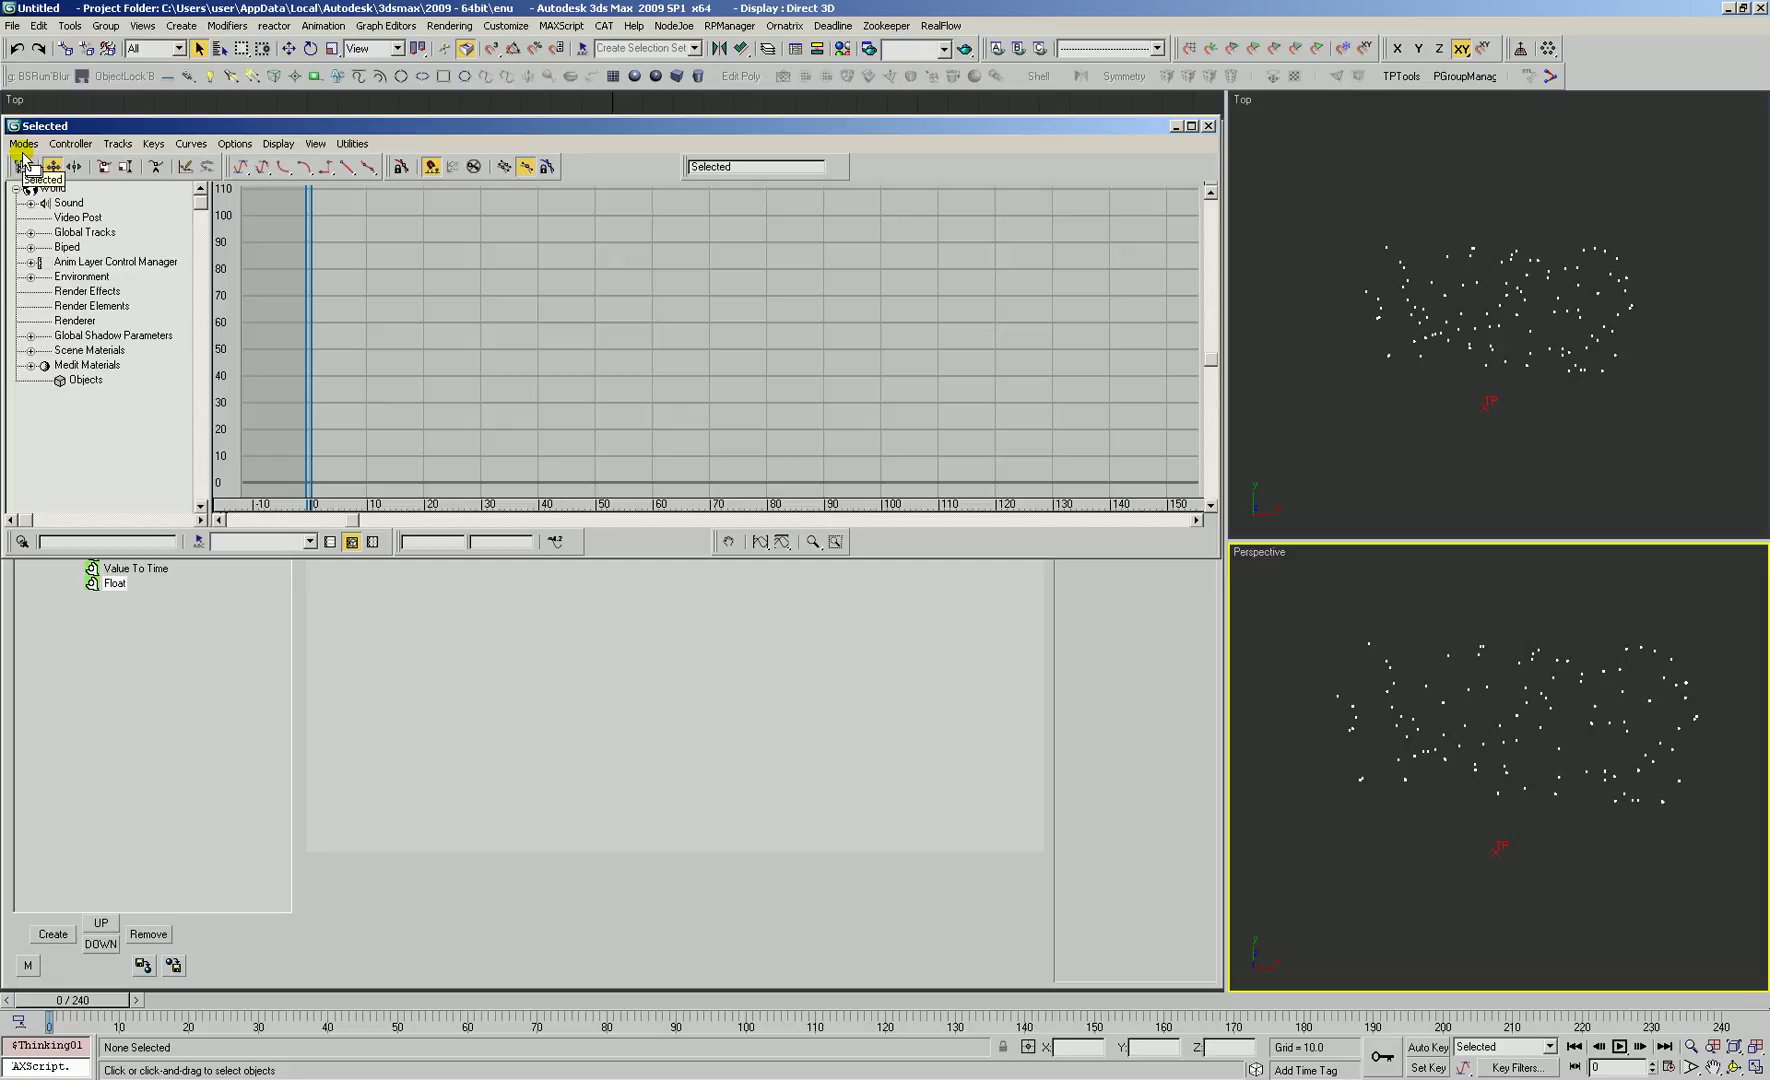
{"action": "left_click", "coordinate": [463, 221]}
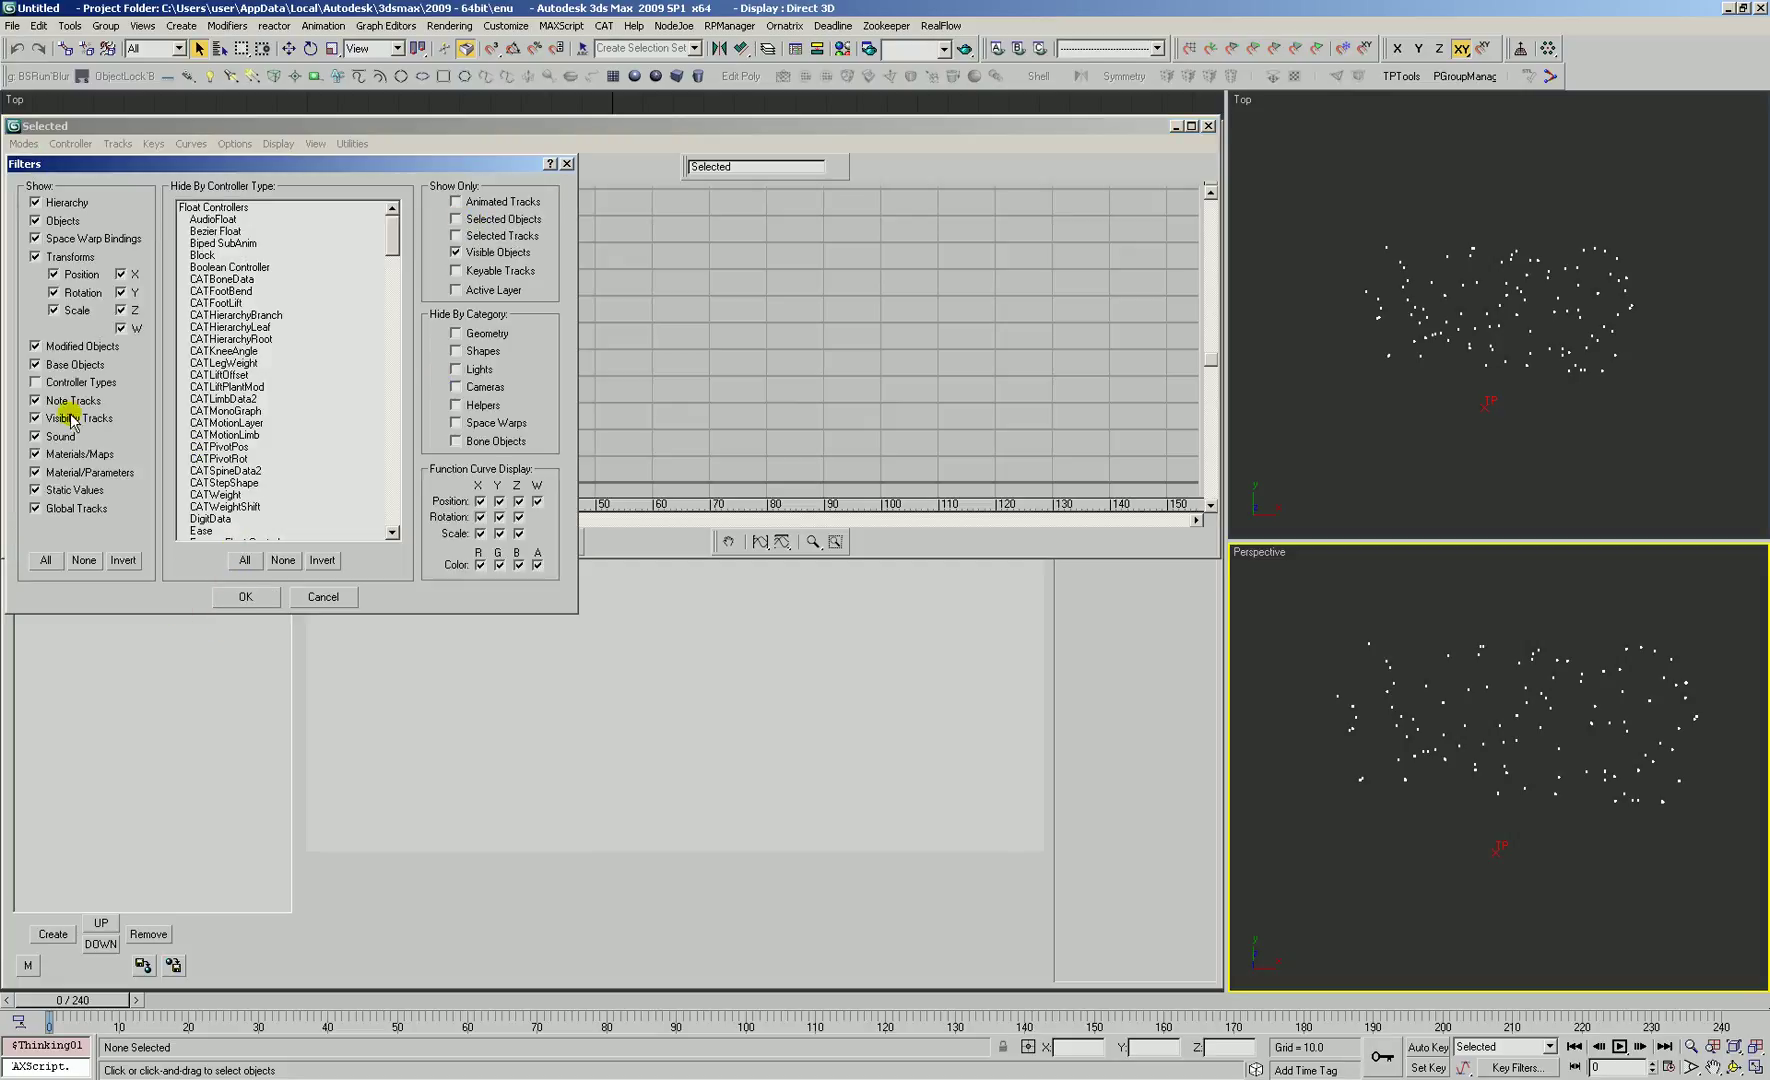
{"action": "left_click", "coordinate": [245, 594]}
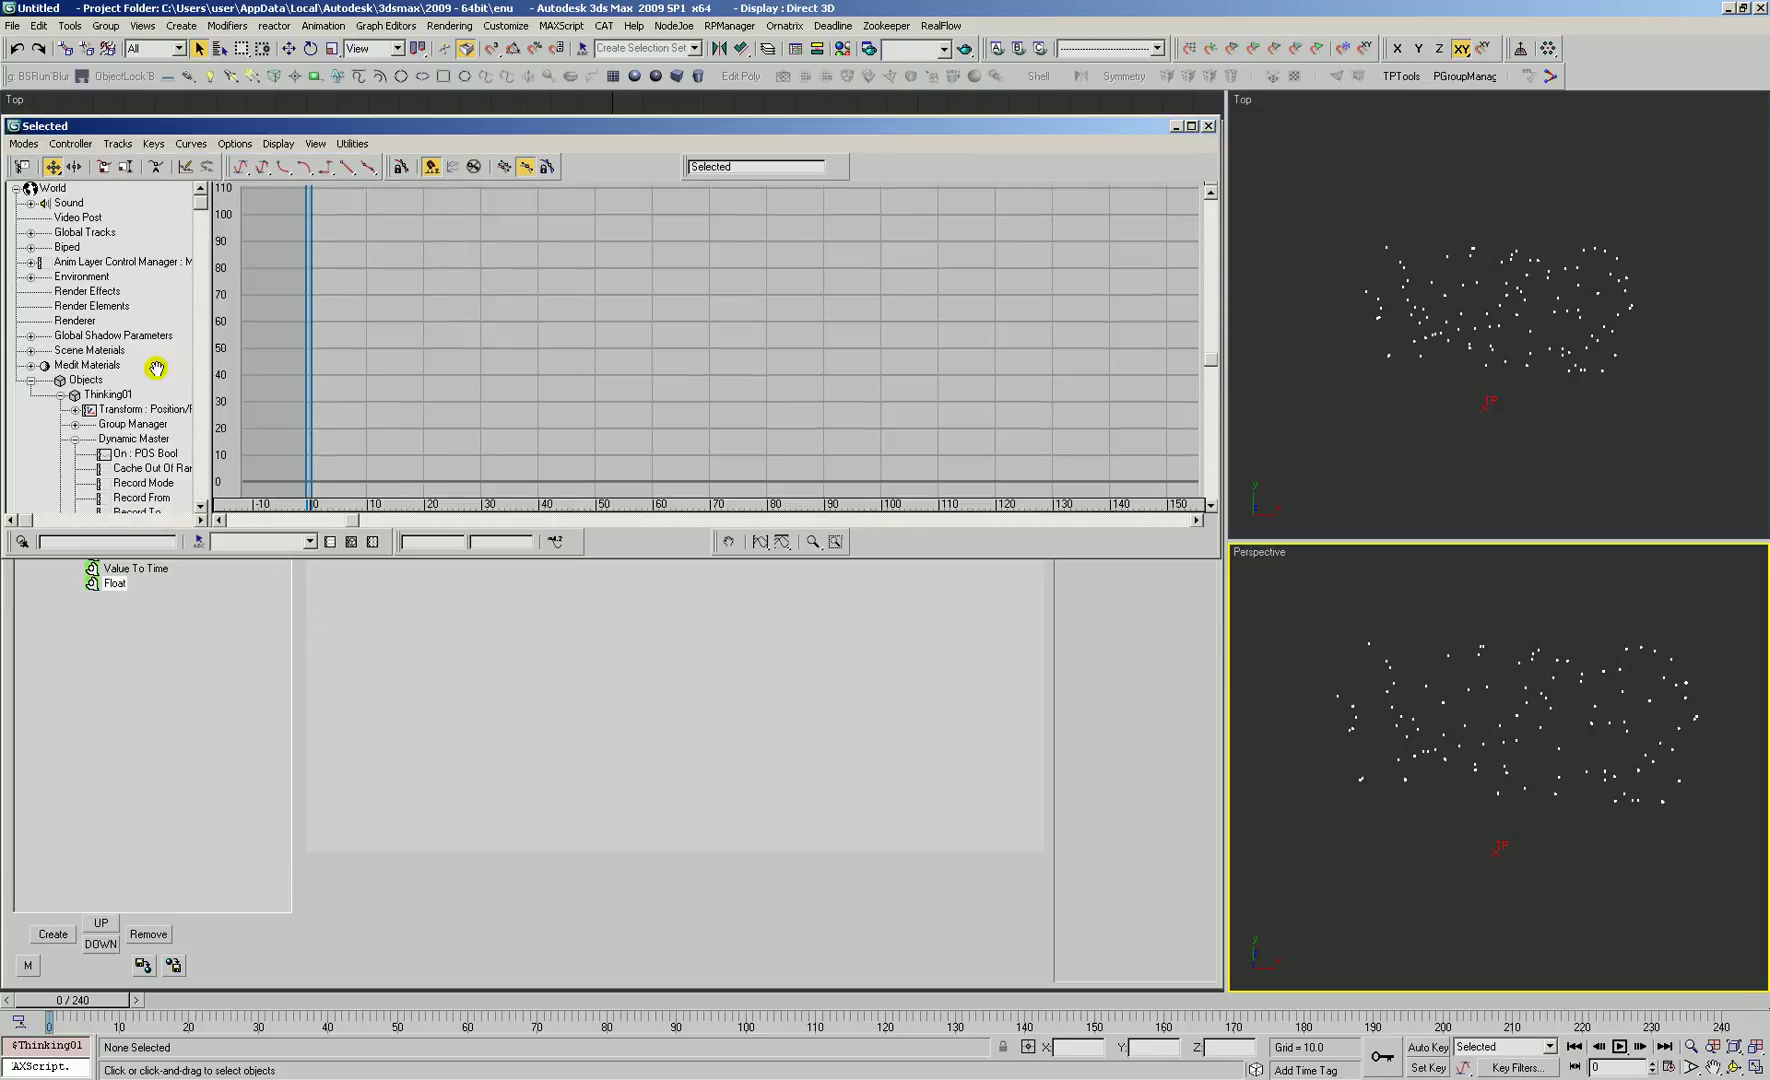
{"action": "scroll", "coordinate": [156, 368], "scroll_direction": "down", "scroll_amount": 6}
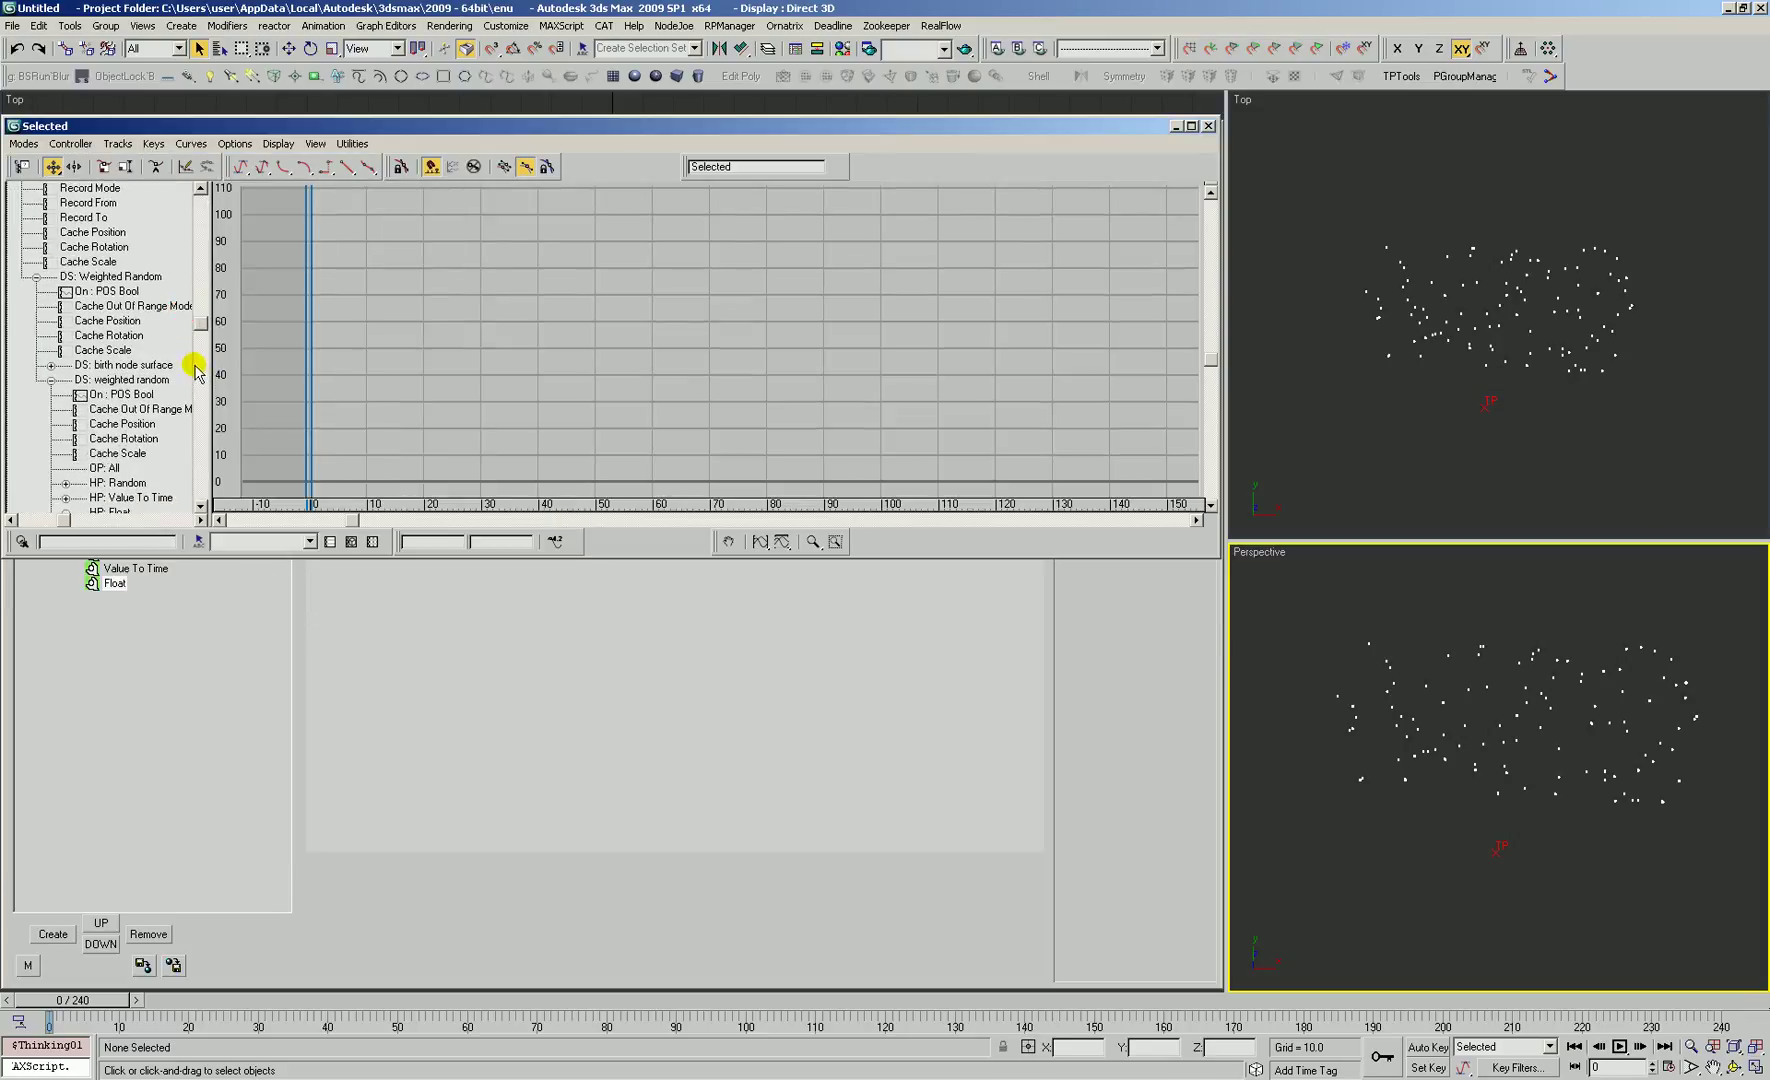
{"action": "left_click", "coordinate": [186, 382]}
{"action": "left_click", "coordinate": [124, 395]}
{"action": "left_click_drag", "start_coordinate": [56, 424], "coordinate": [161, 328]}
{"action": "left_click", "coordinate": [108, 380]}
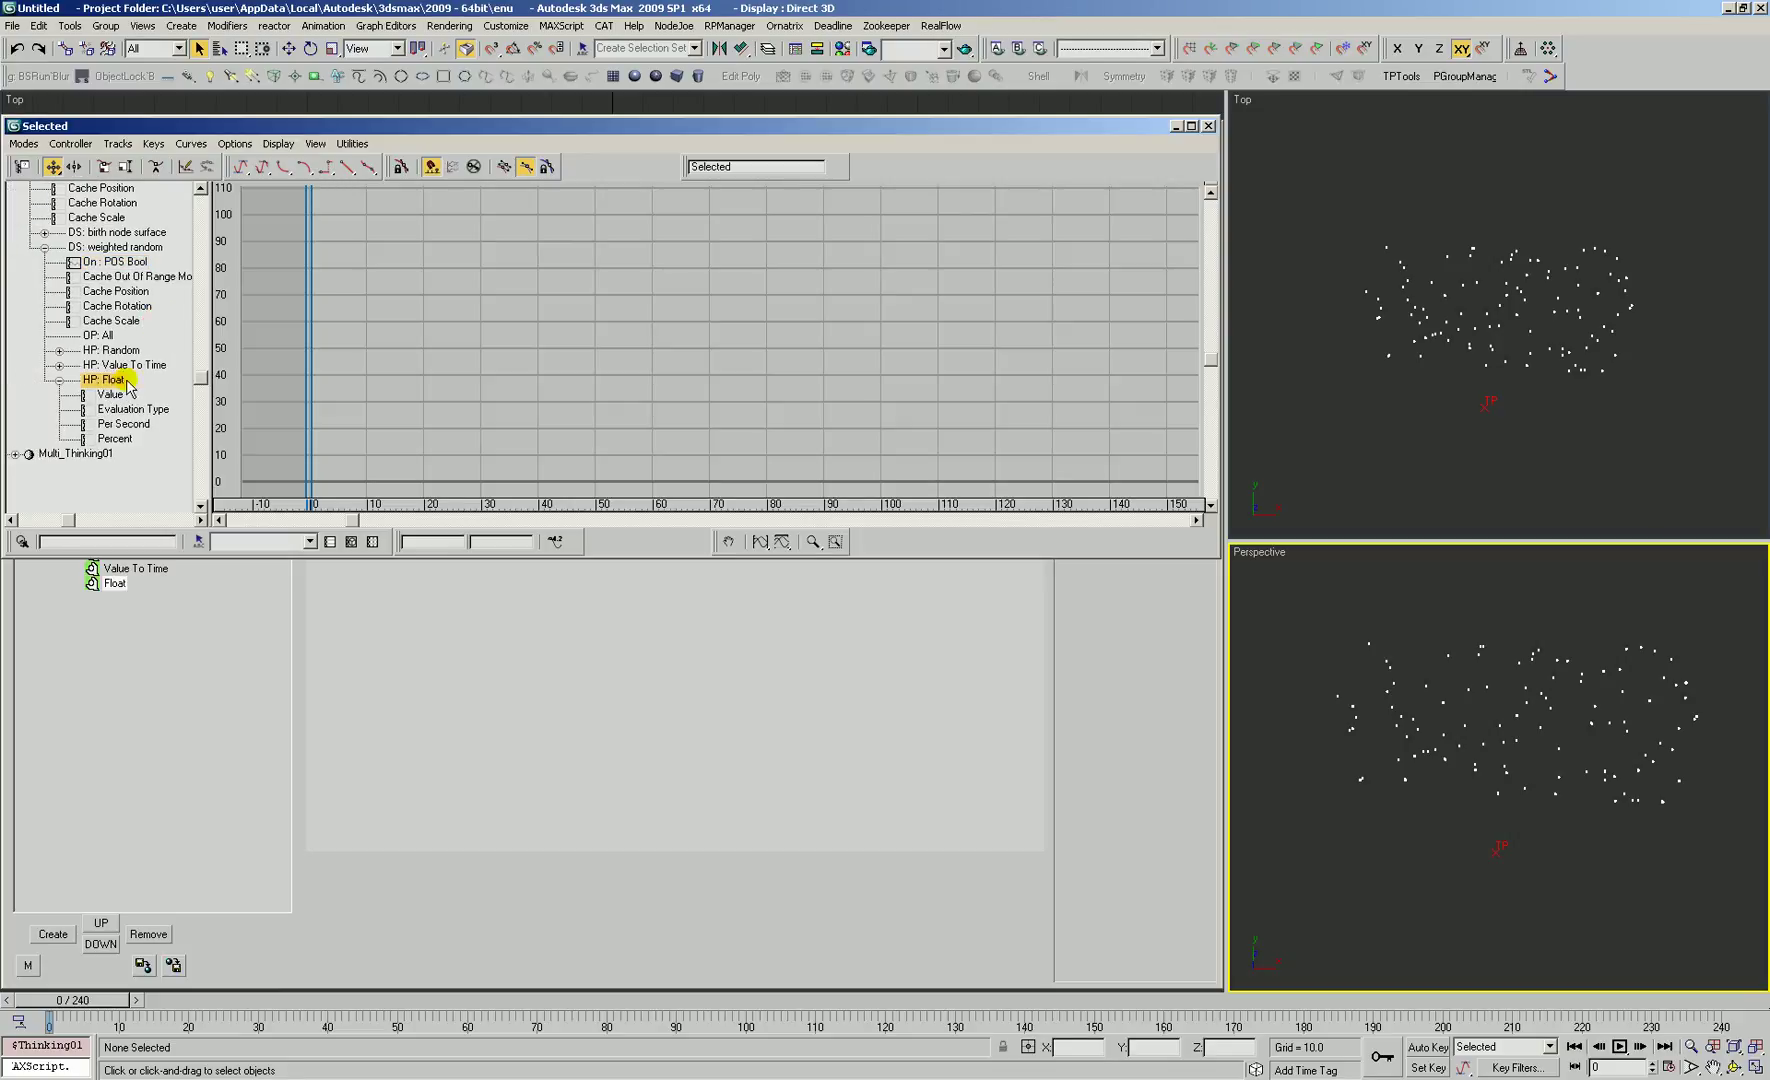
Step: Rename the Float helper in the weighted random set as "custom curve"
{"action": "left_click", "coordinate": [638, 702]}
{"action": "left_click", "coordinate": [672, 400]}
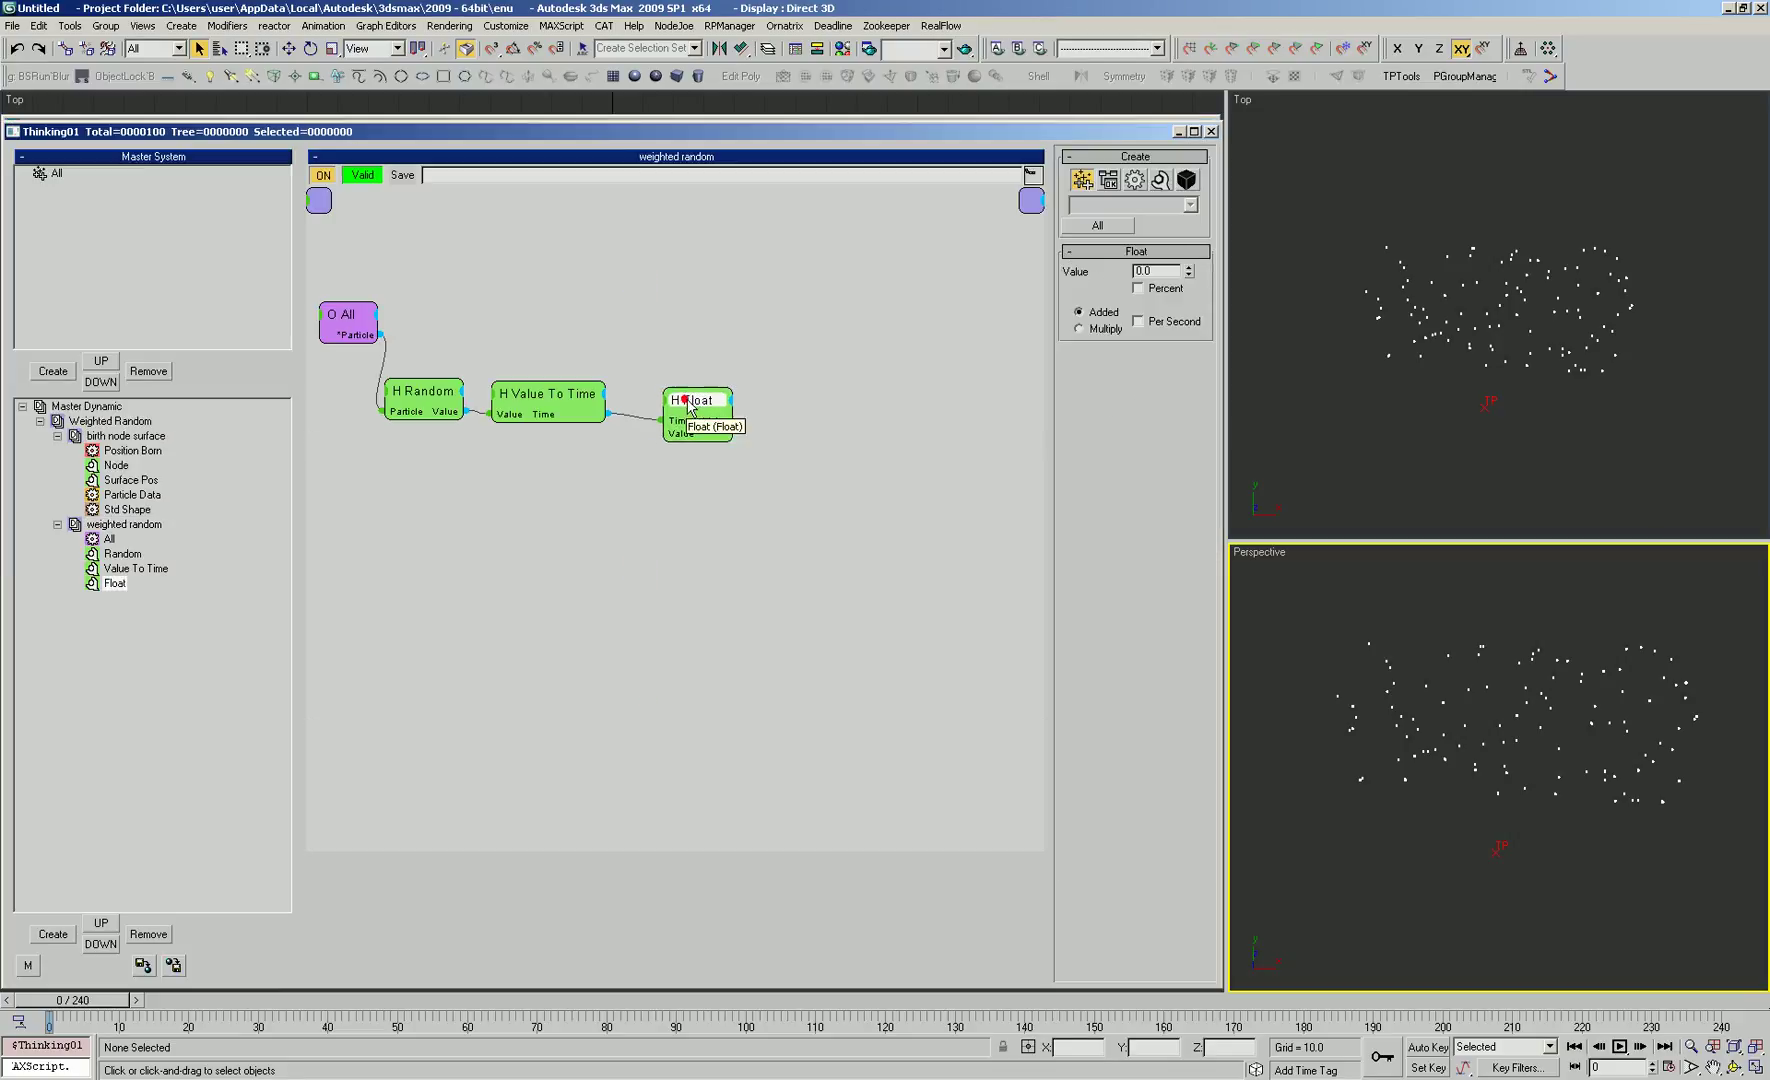
{"action": "left_click", "coordinate": [115, 586]}
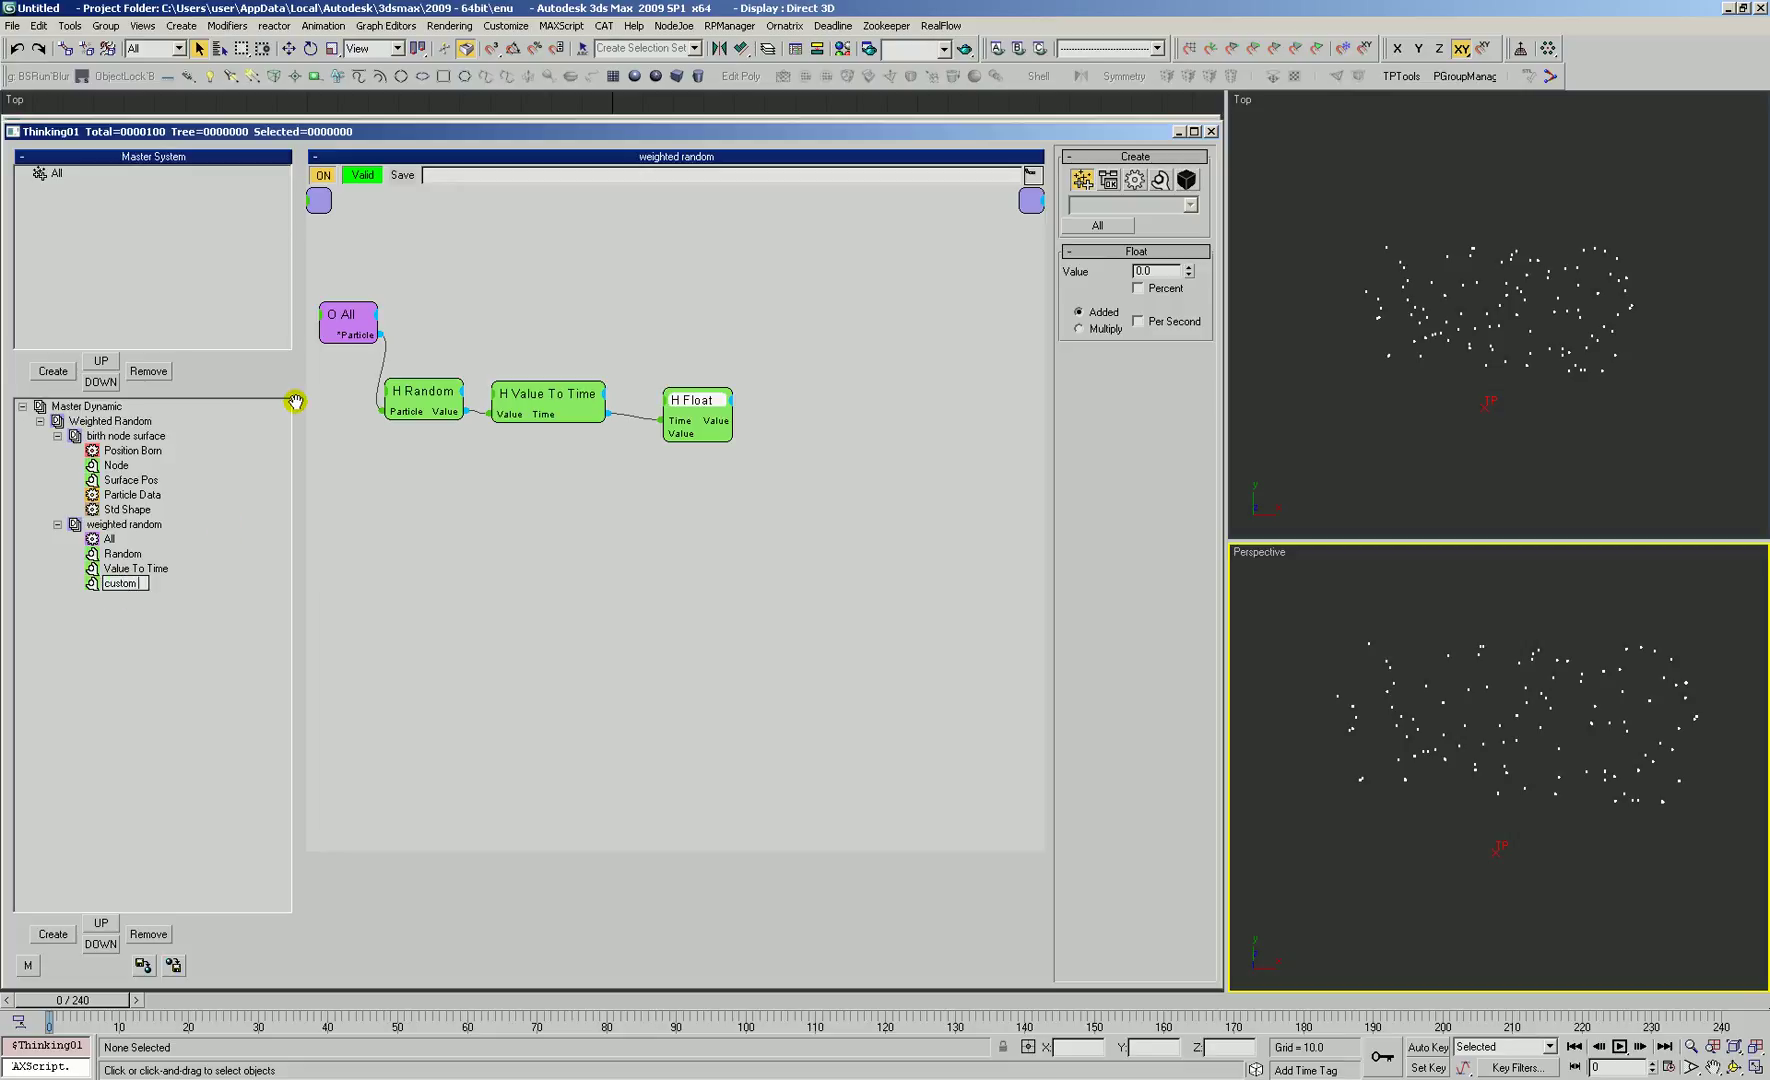
{"action": "type", "text": "custom curve"}
{"action": "key", "text": "Return"}
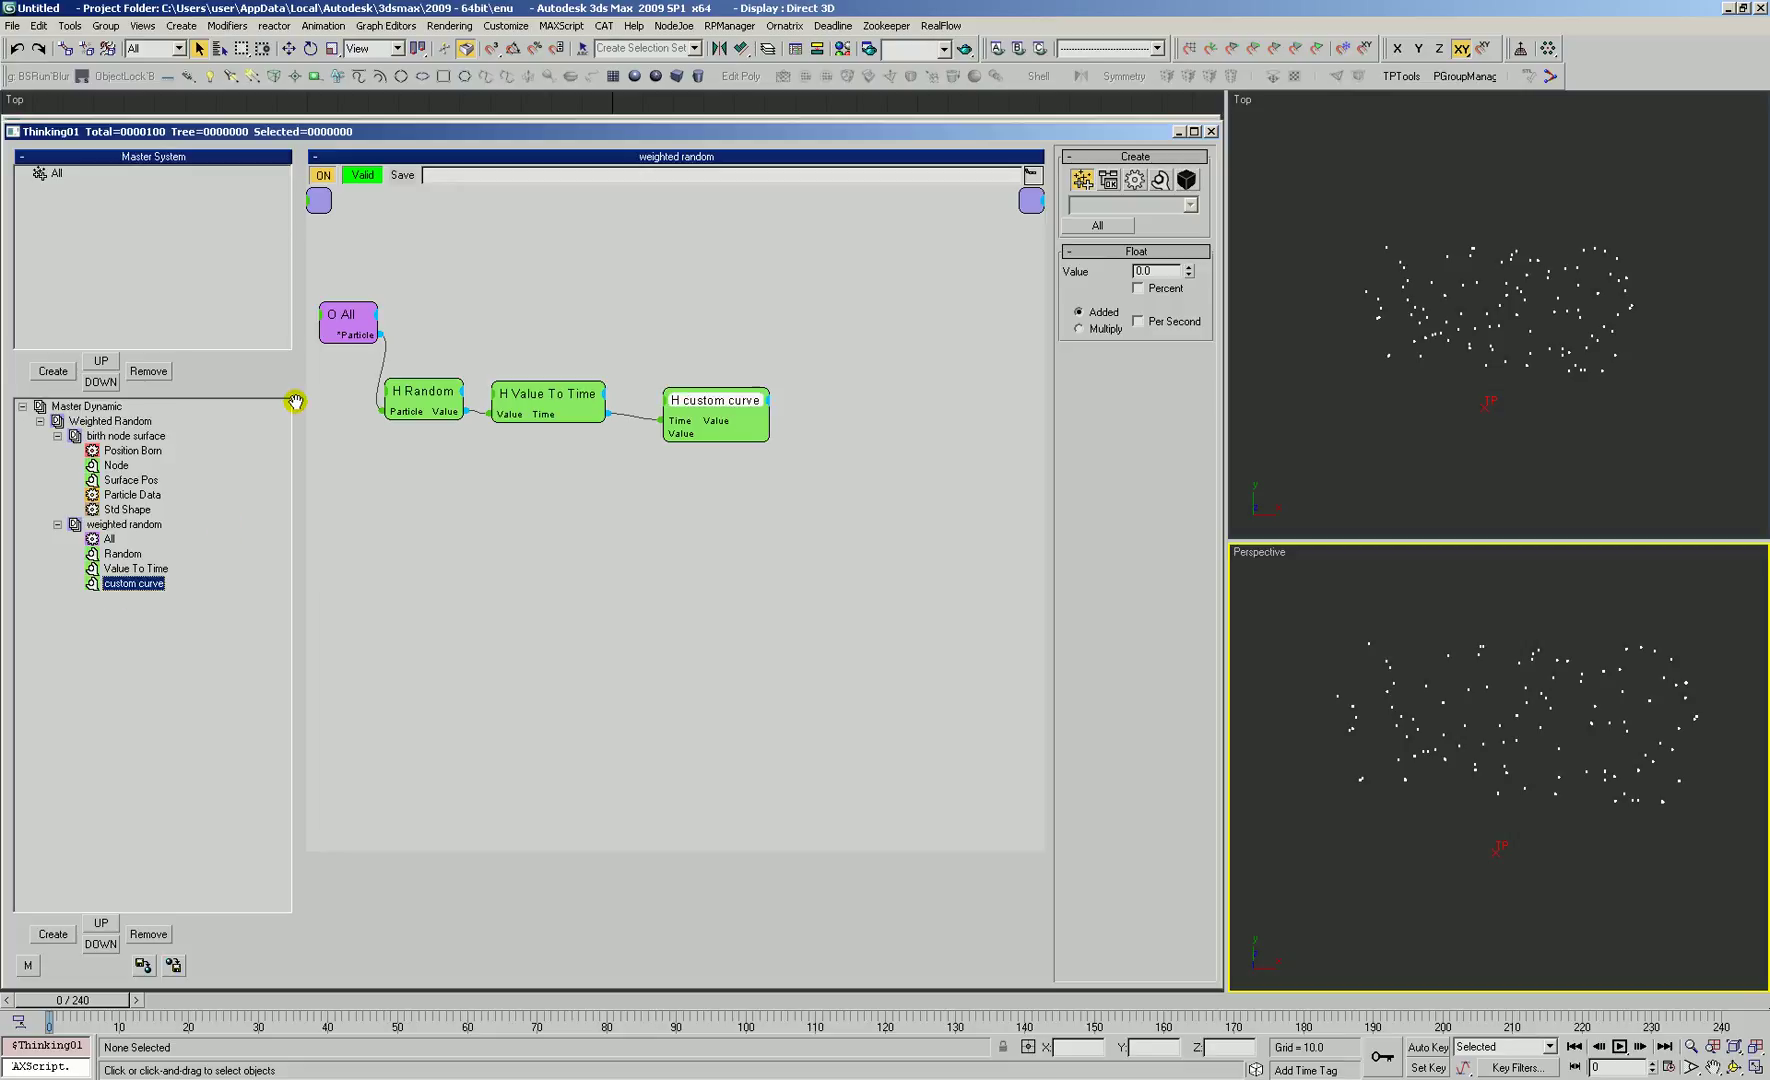
Step: Examine the Thinking01 track hierarchy, from Group Manager and Dynamic Master down to the custom curve helper
{"action": "left_click", "coordinate": [547, 116]}
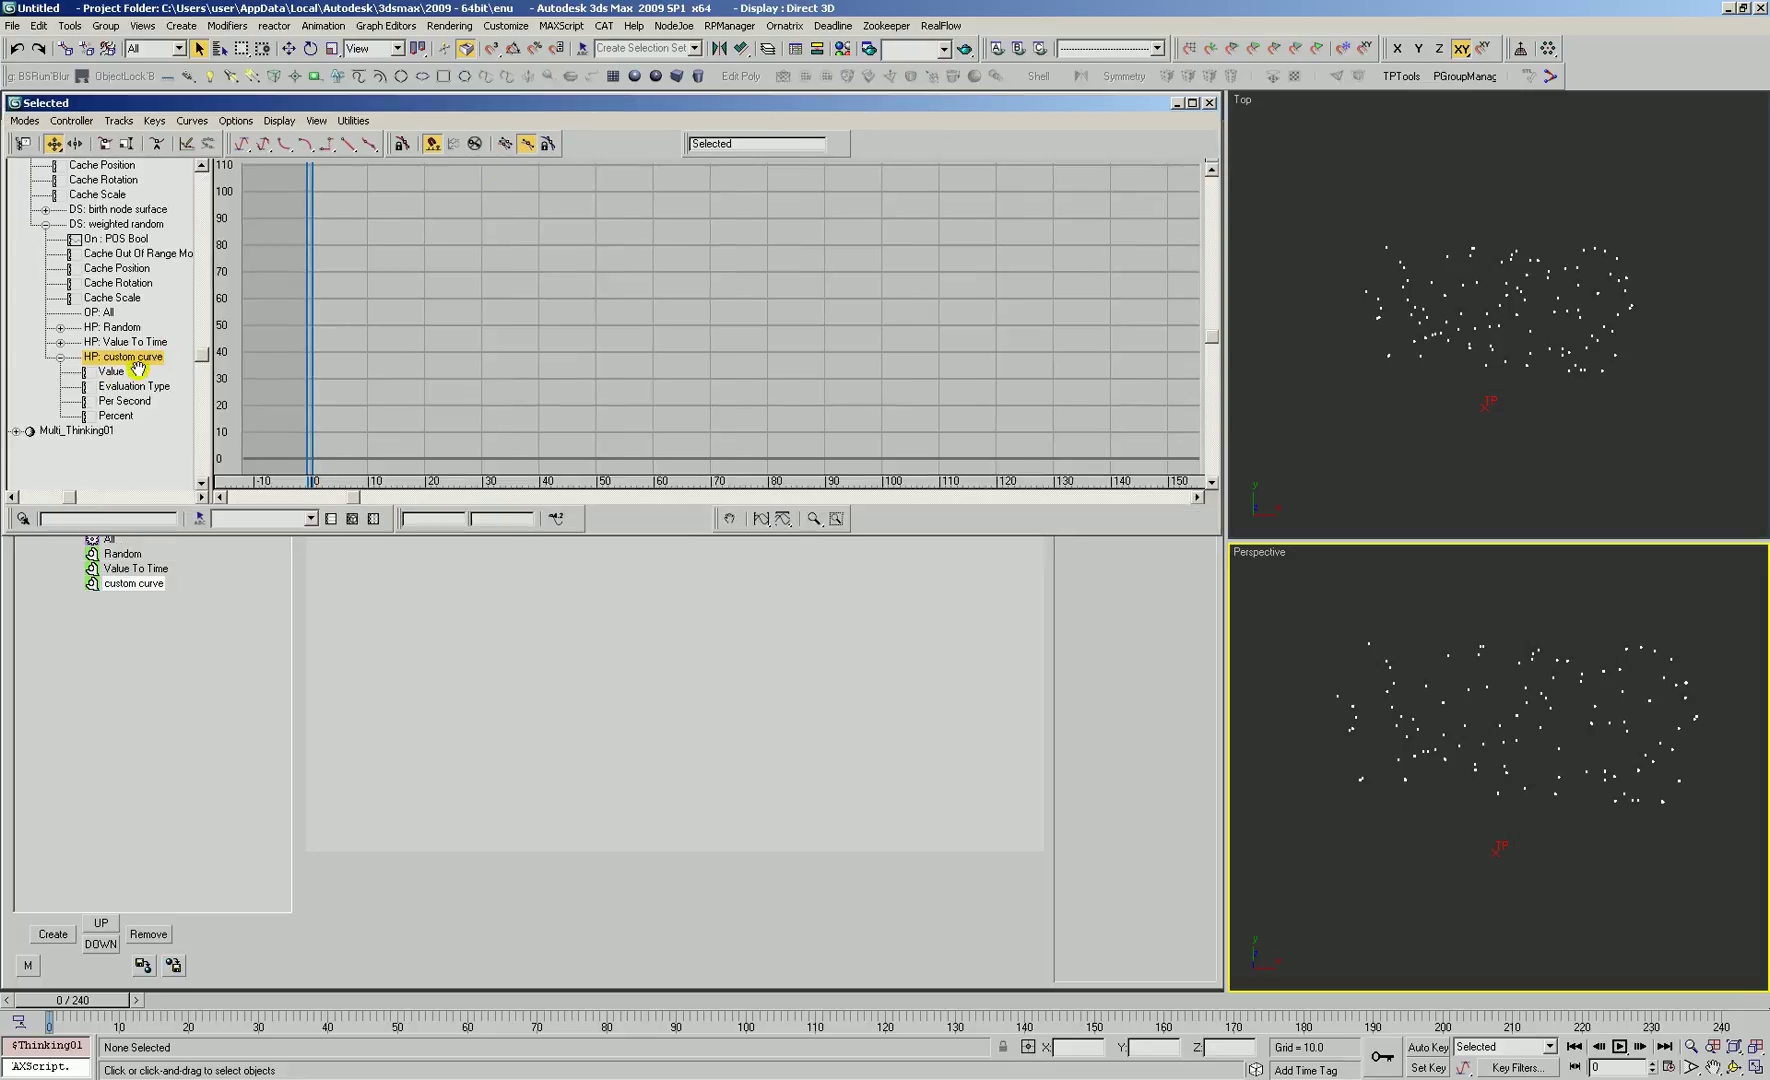
{"action": "left_click", "coordinate": [113, 356]}
{"action": "left_click_drag", "start_coordinate": [196, 352], "coordinate": [150, 234]}
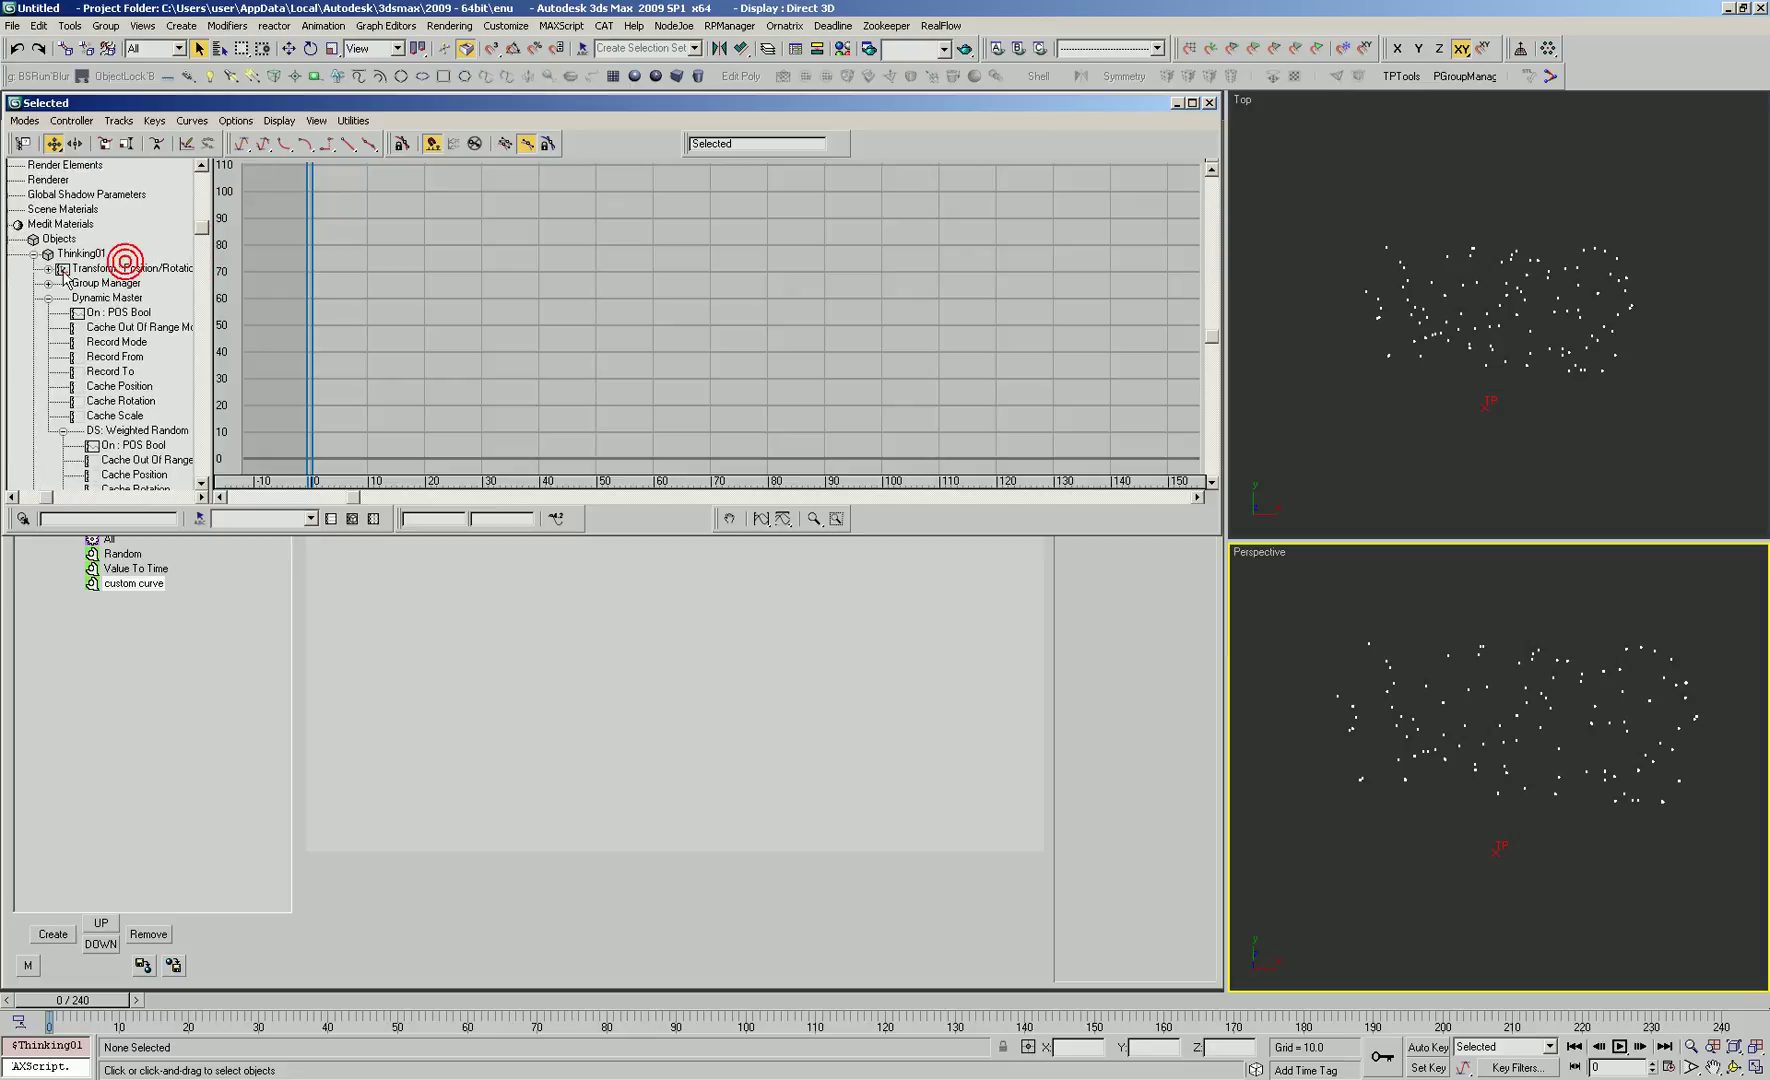
{"action": "left_click", "coordinate": [100, 283]}
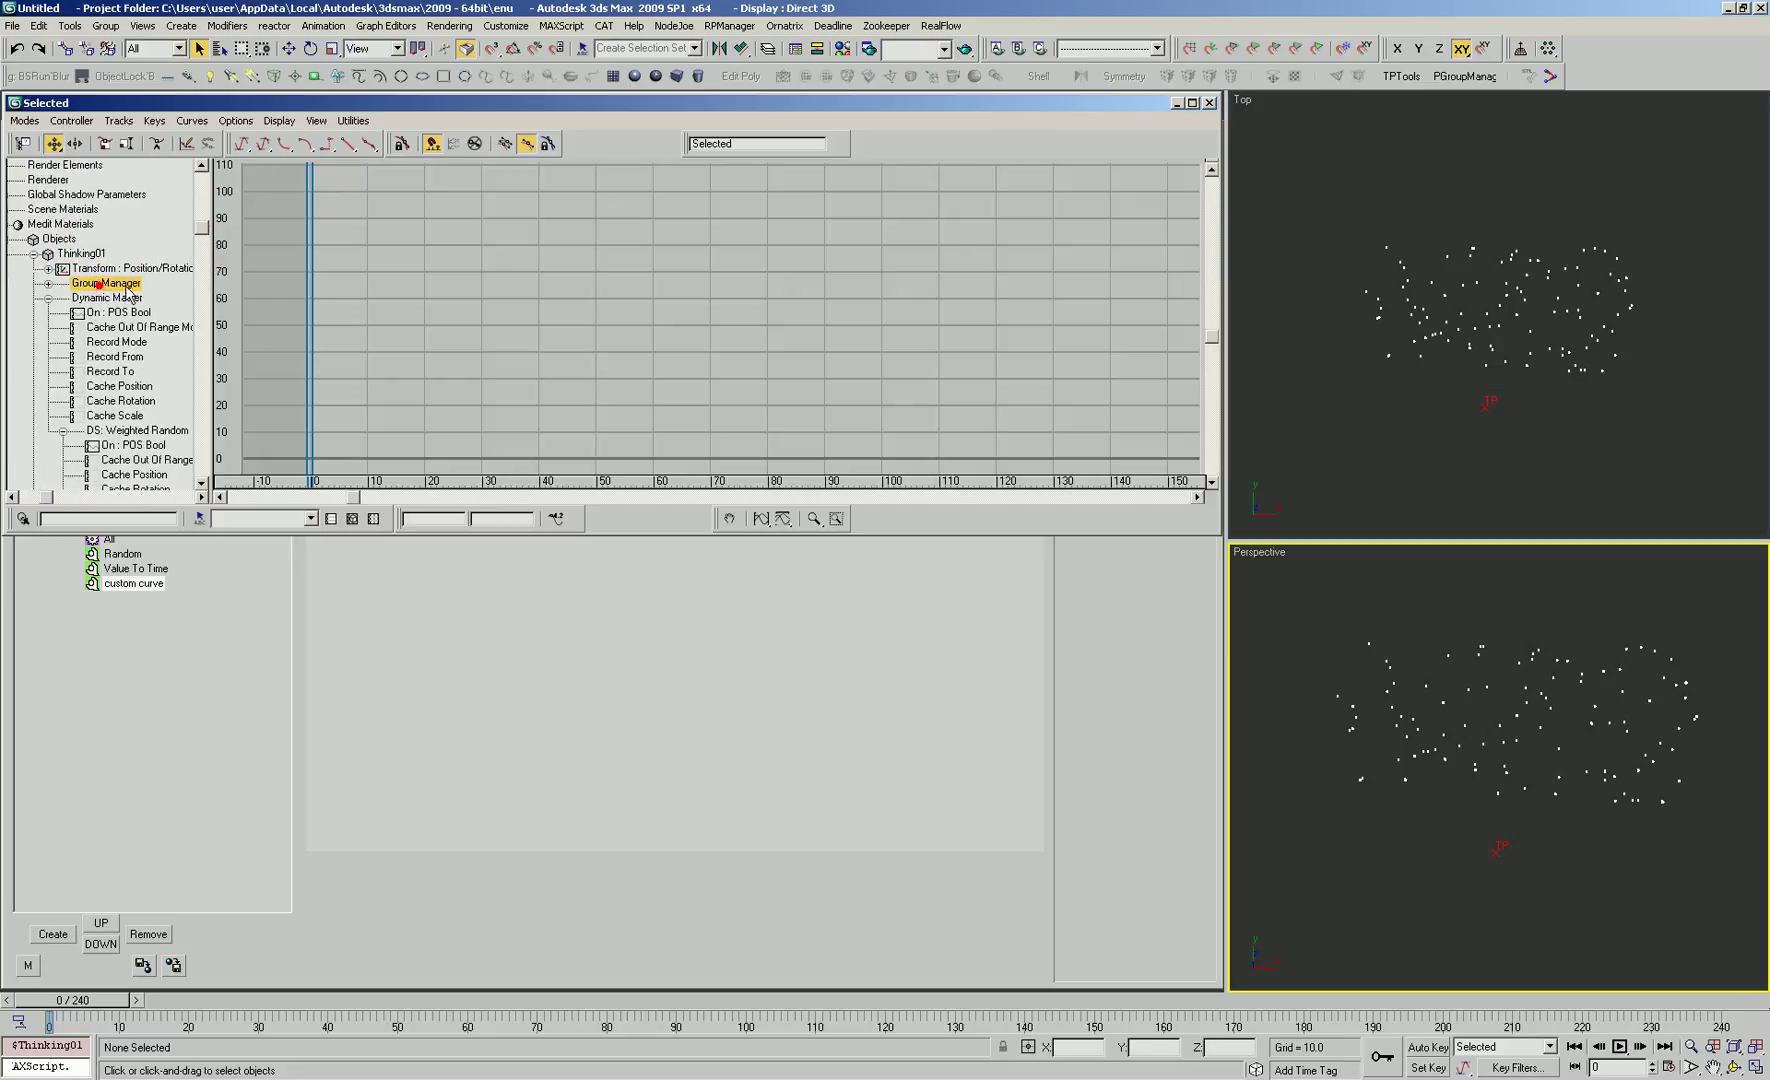
{"action": "left_click", "coordinate": [48, 283]}
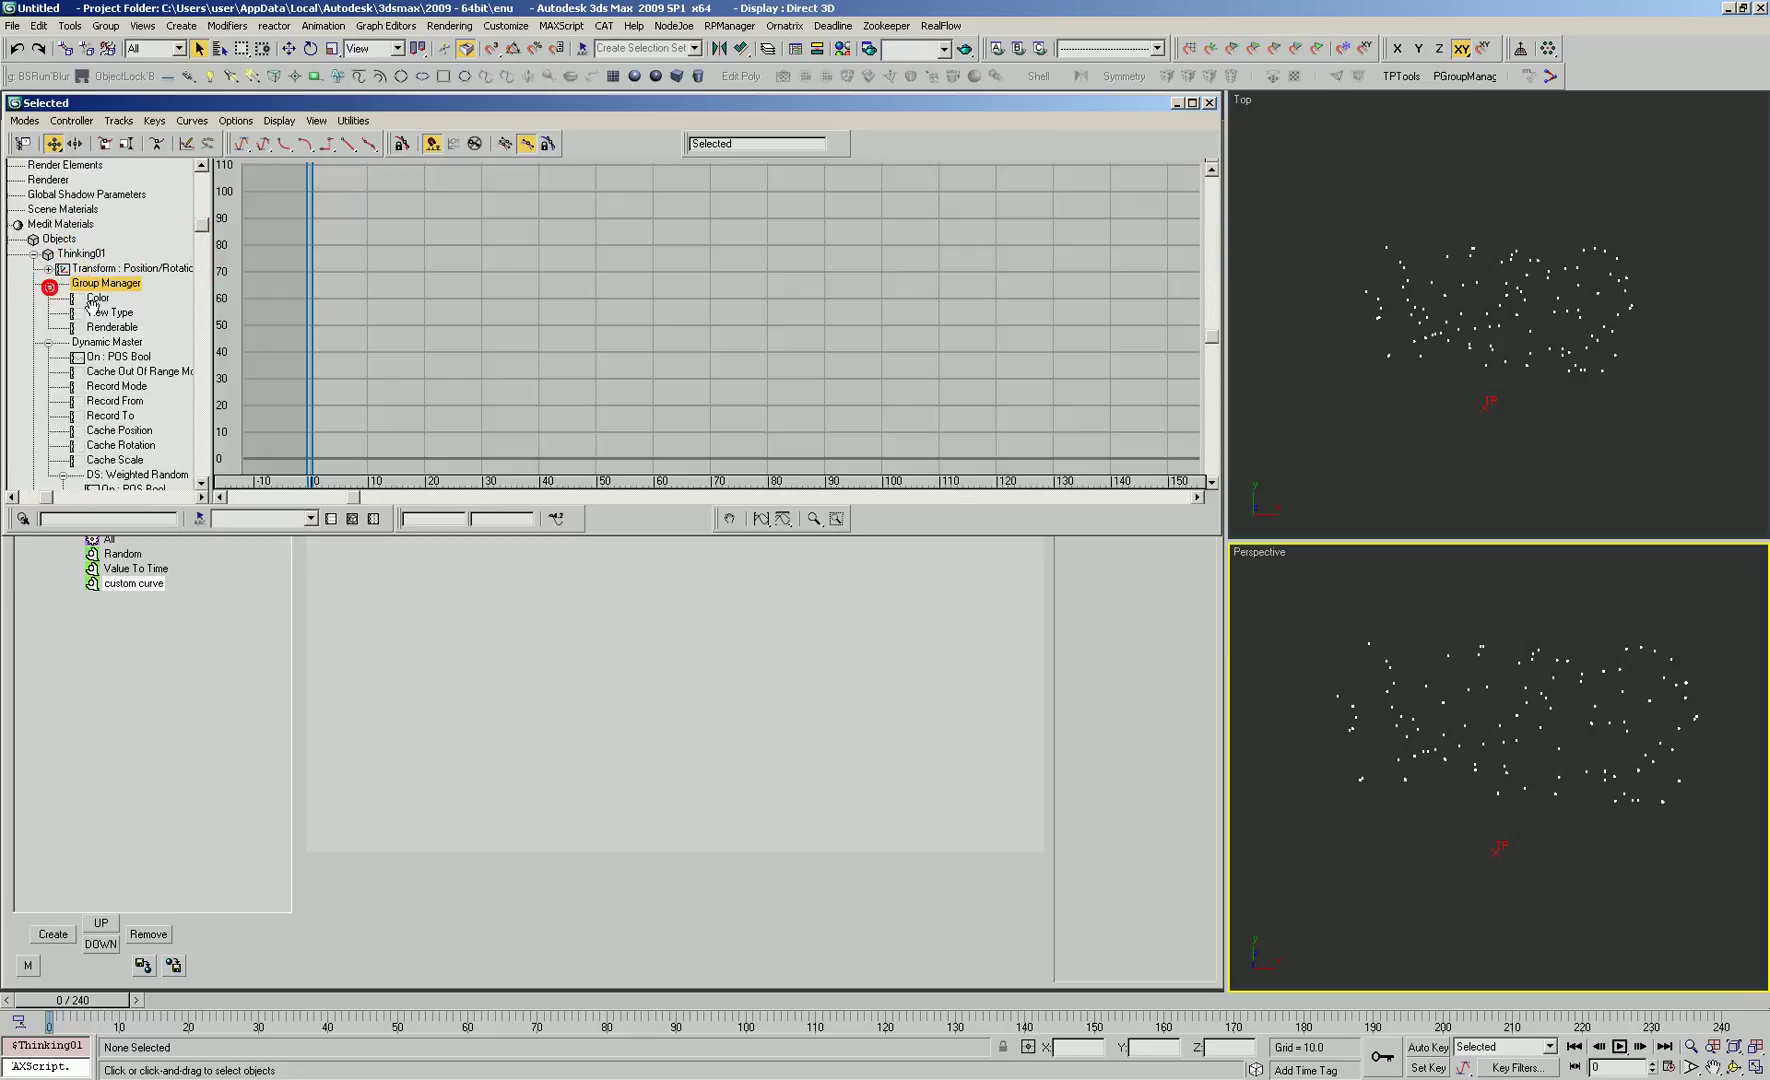
{"action": "left_click", "coordinate": [48, 283]}
{"action": "left_click", "coordinate": [48, 283]}
{"action": "left_click", "coordinate": [48, 285]}
{"action": "left_click_drag", "start_coordinate": [62, 392], "coordinate": [27, 249]}
{"action": "left_click_drag", "start_coordinate": [166, 363], "coordinate": [130, 188]}
{"action": "middle_click_drag", "start_coordinate": [164, 361], "coordinate": [196, 332]}
Step: Assign a Bezier Float controller to the custom curve helper's Value track
{"action": "left_click", "coordinate": [103, 358]}
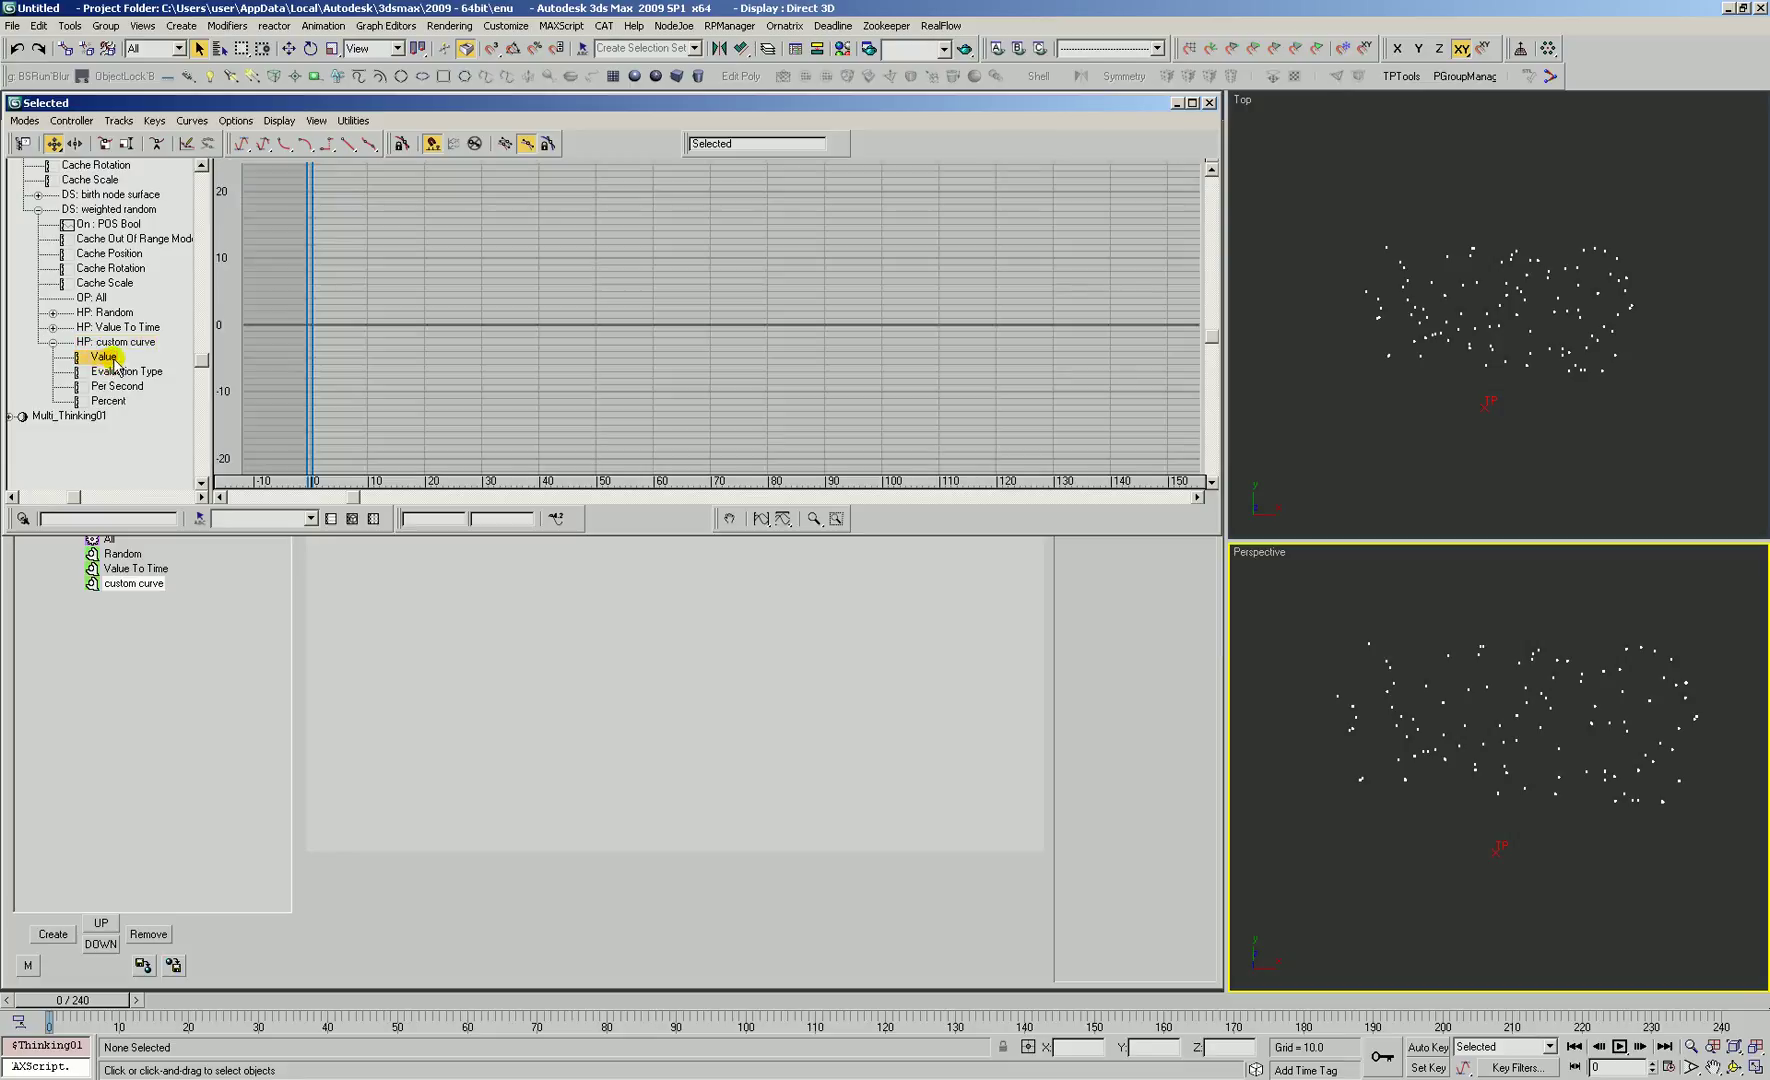
{"action": "left_click", "coordinate": [119, 343]}
{"action": "left_click", "coordinate": [103, 358]}
{"action": "right_click", "coordinate": [88, 365]}
{"action": "left_click", "coordinate": [100, 385]}
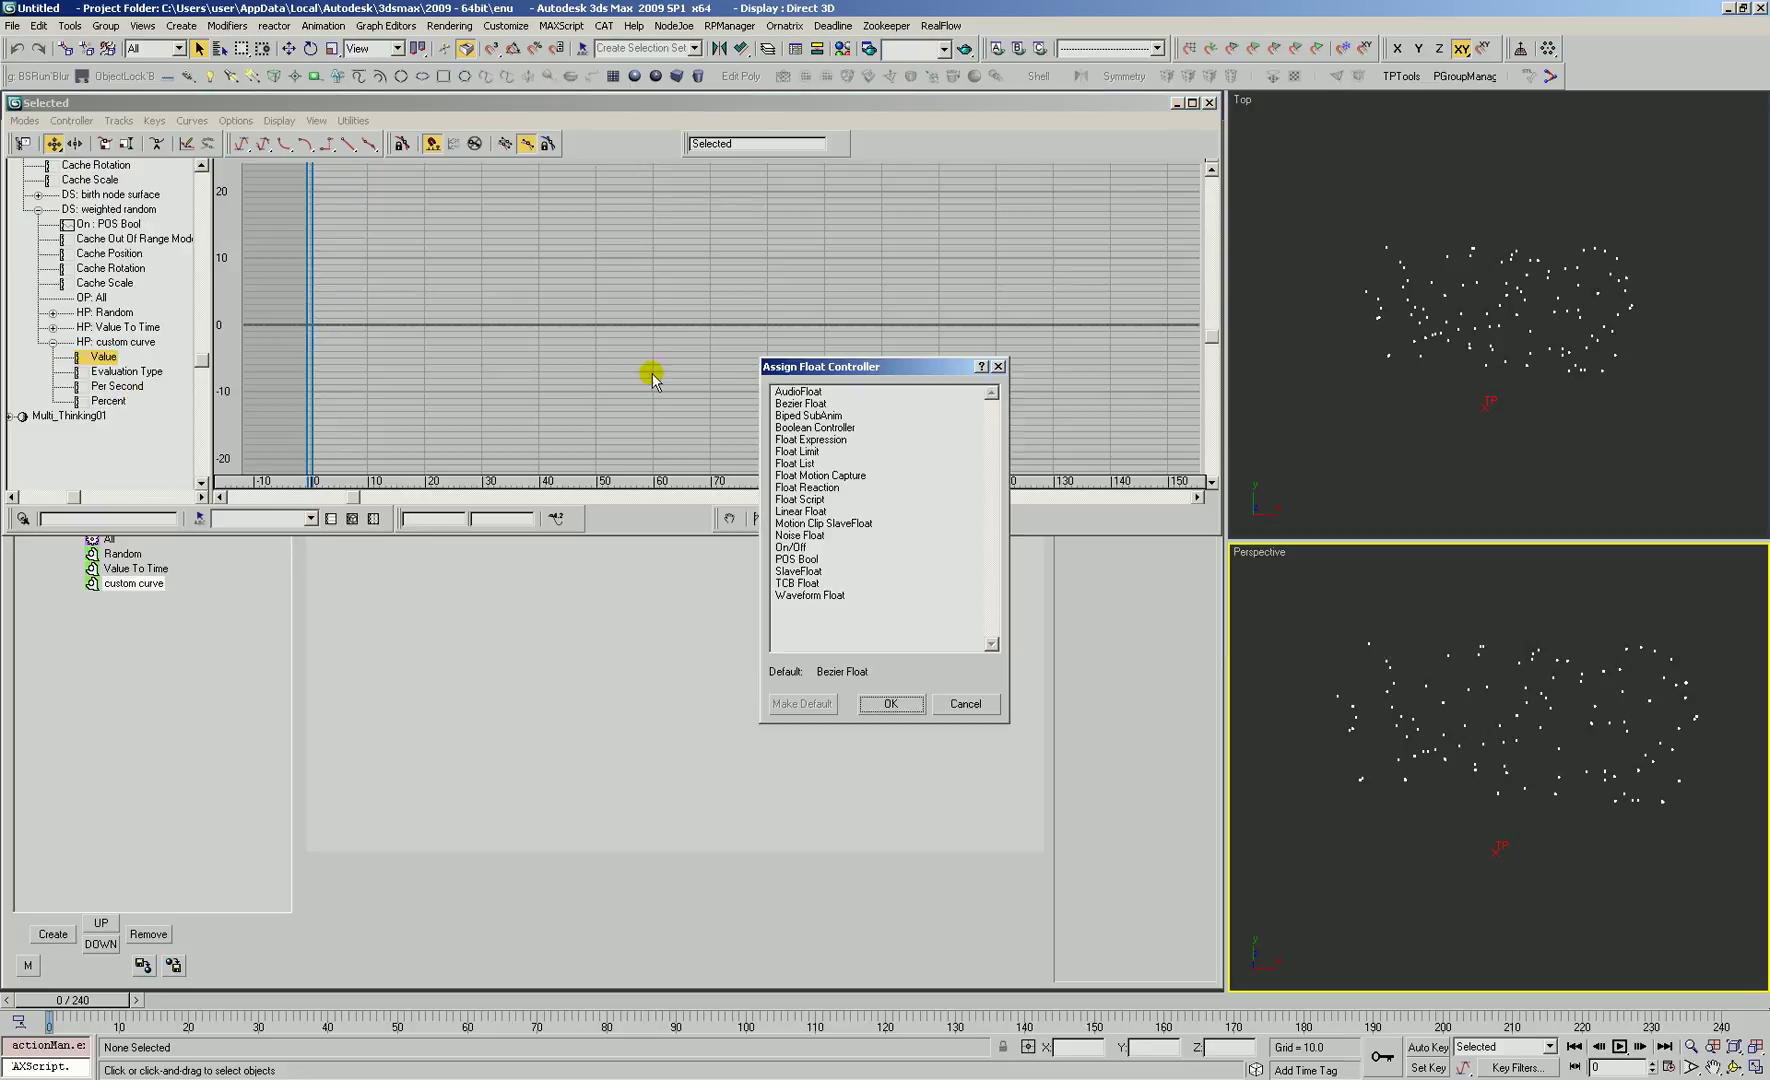
{"action": "left_click", "coordinate": [786, 404]}
{"action": "left_click", "coordinate": [890, 703]}
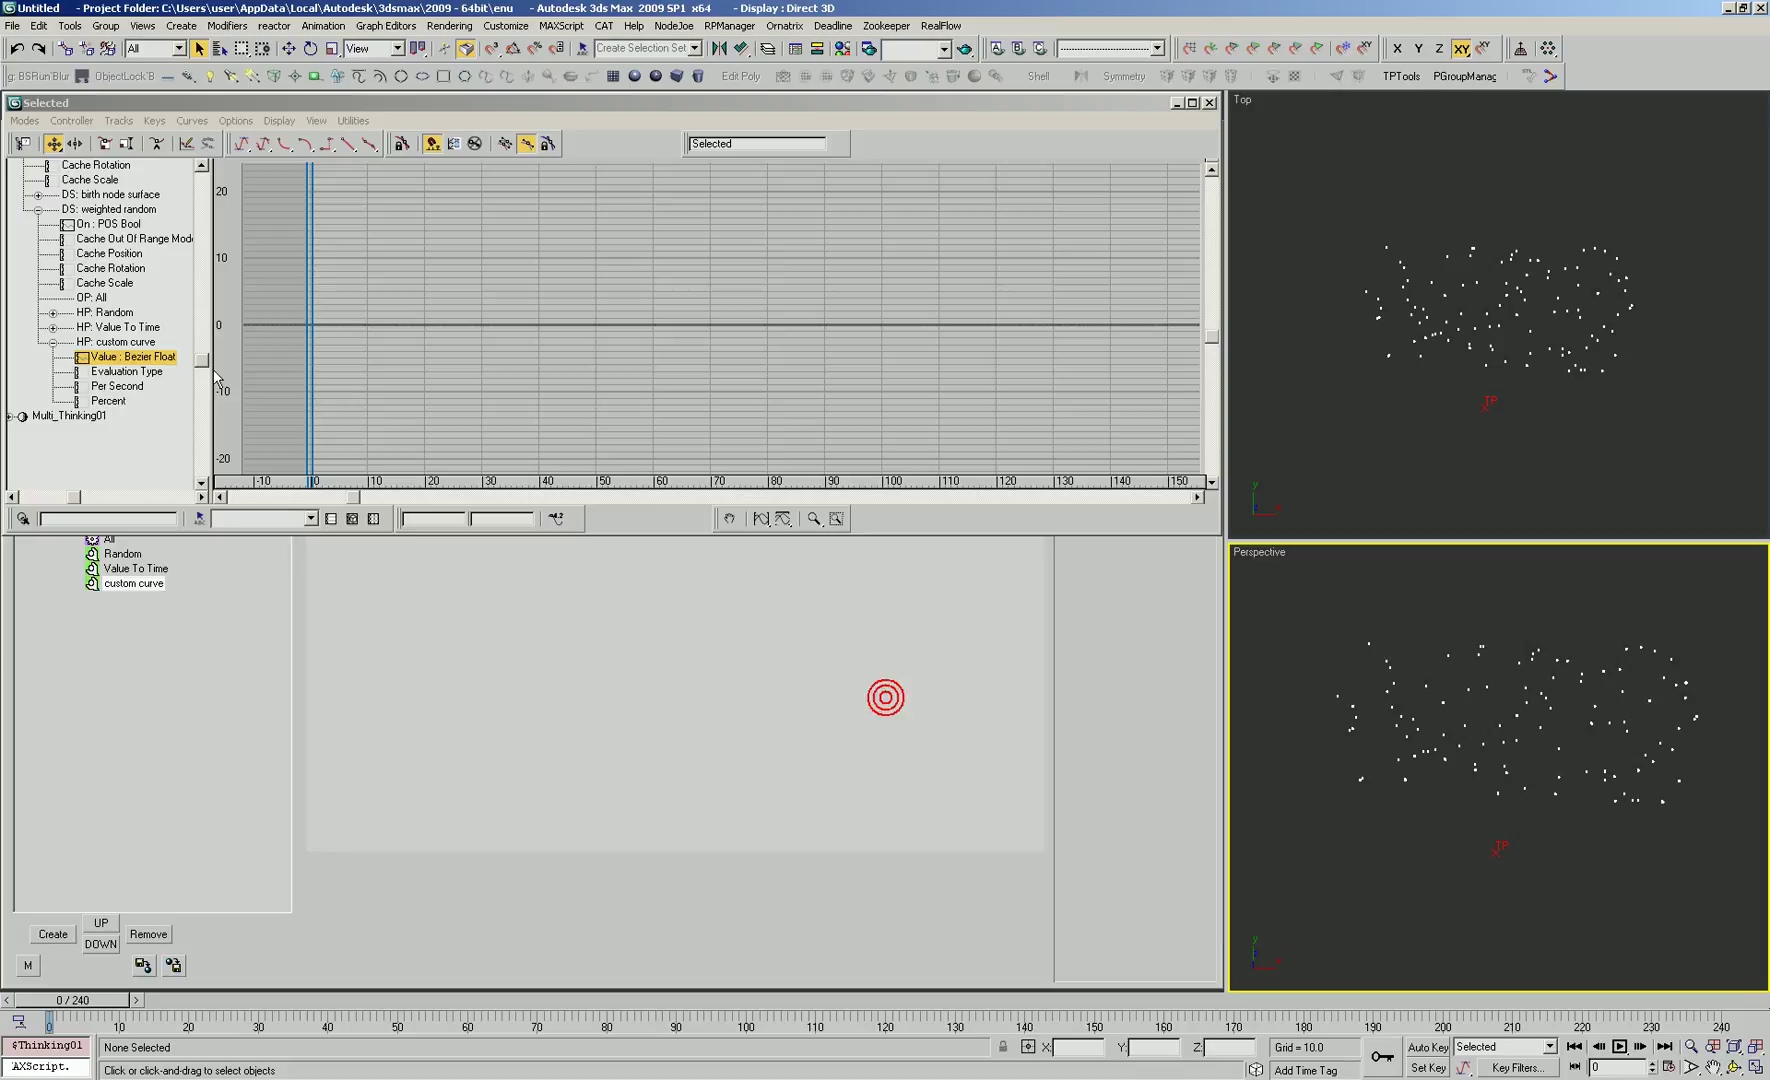
Step: Add two keys to the custom curve's Value track, at frame 0 and about frame 33, both near value 0
{"action": "left_click", "coordinate": [322, 325]}
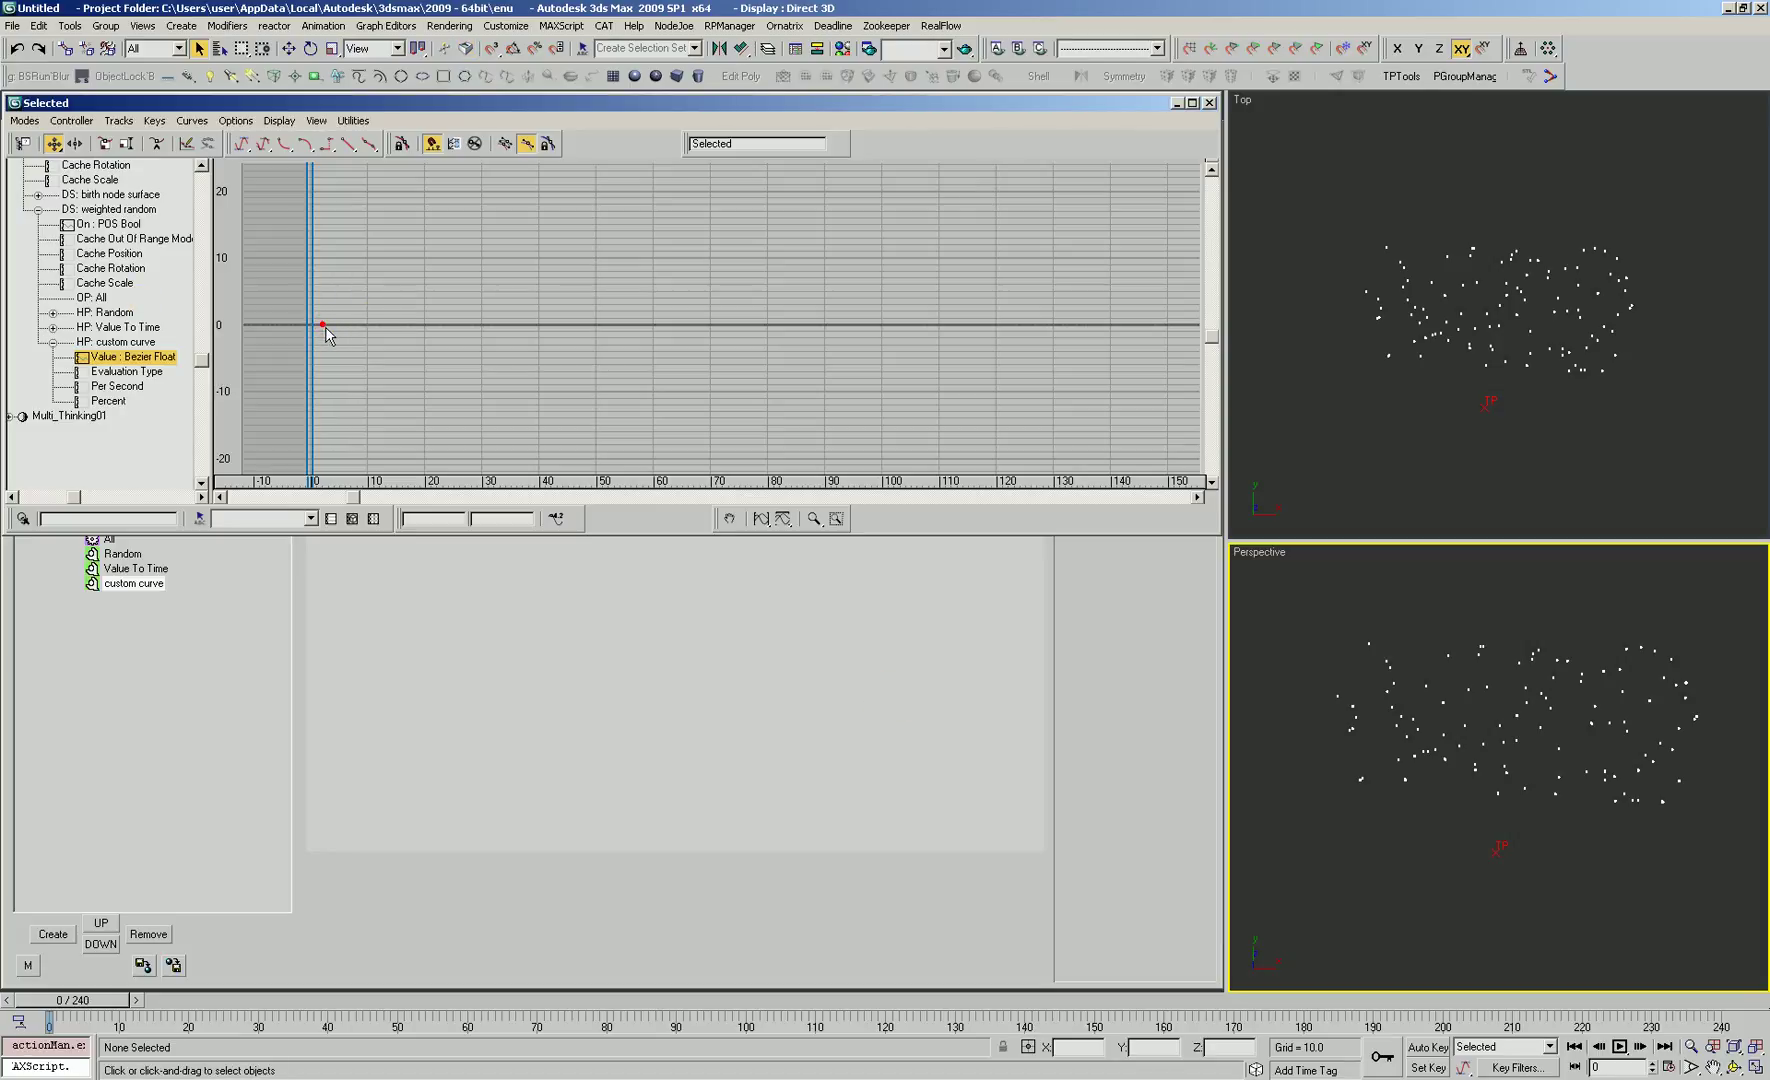
{"action": "left_click", "coordinate": [1430, 423]}
{"action": "left_click", "coordinate": [486, 399]}
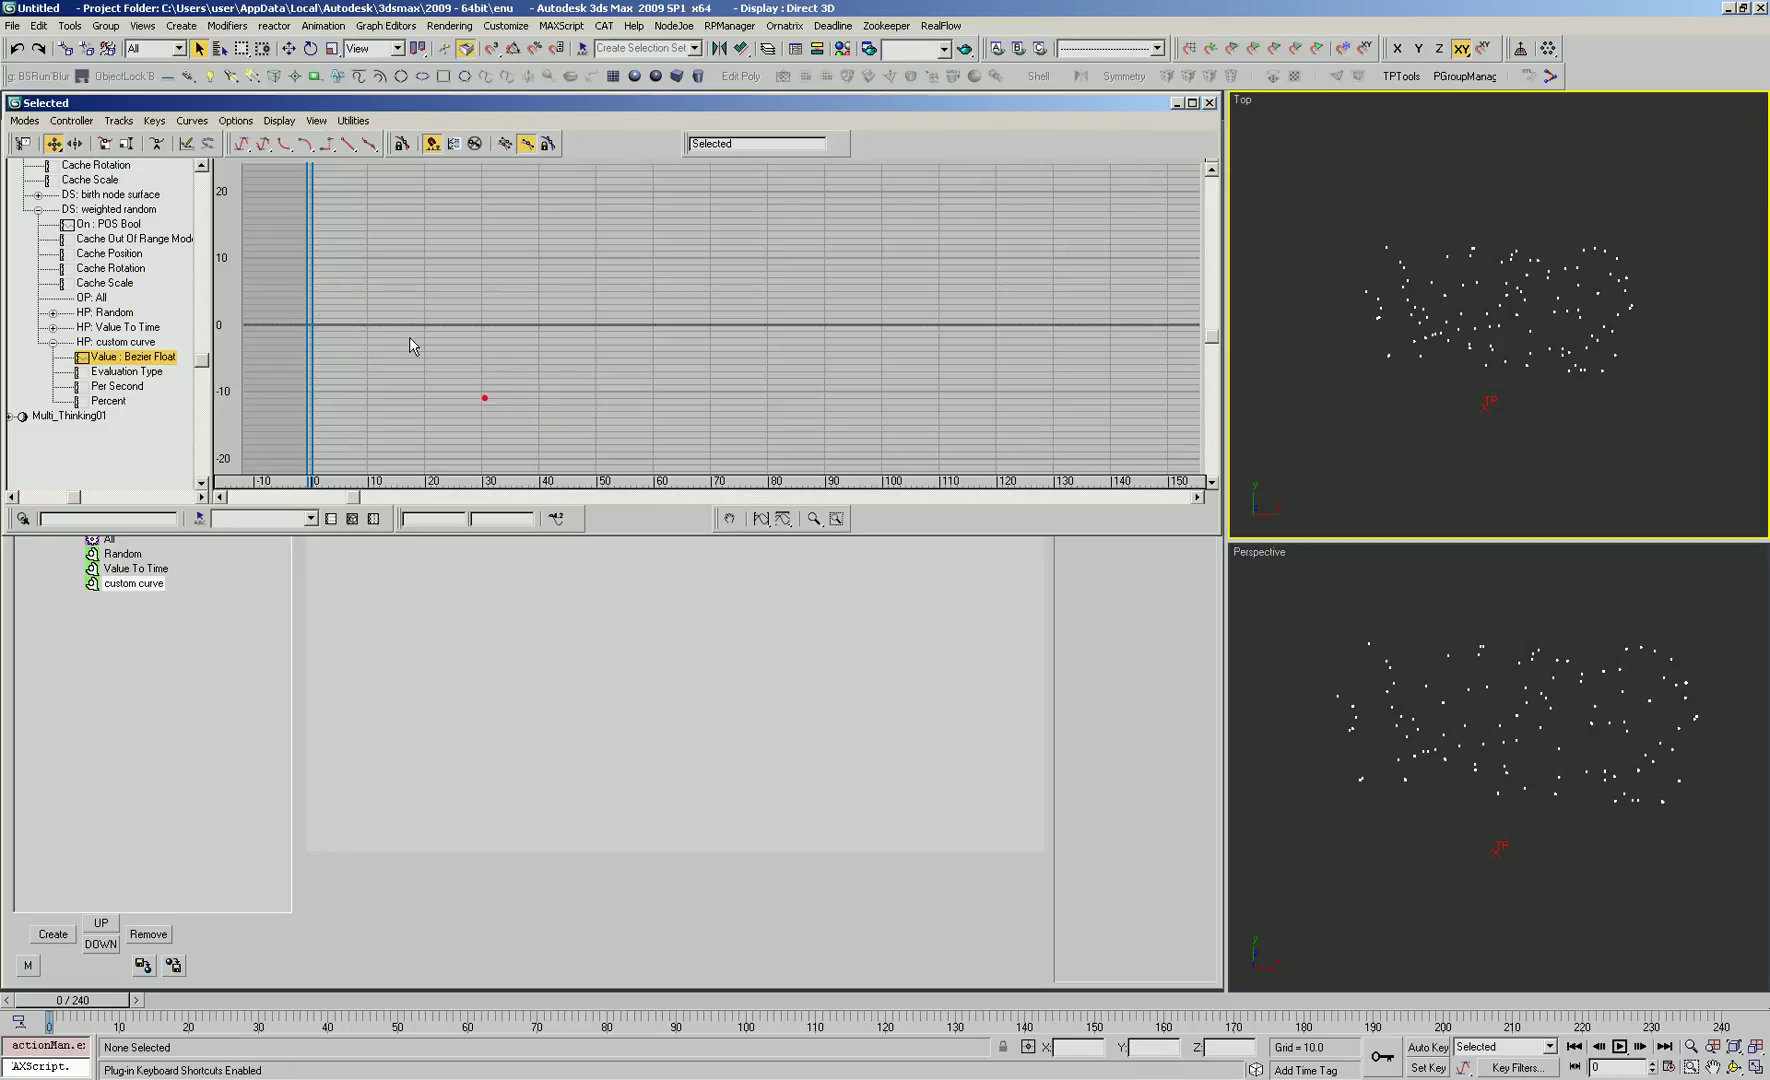
{"action": "left_click", "coordinate": [320, 325]}
{"action": "key", "text": "a"}
{"action": "left_click", "coordinate": [317, 324]}
{"action": "left_click", "coordinate": [497, 324]}
{"action": "right_click", "coordinate": [495, 358]}
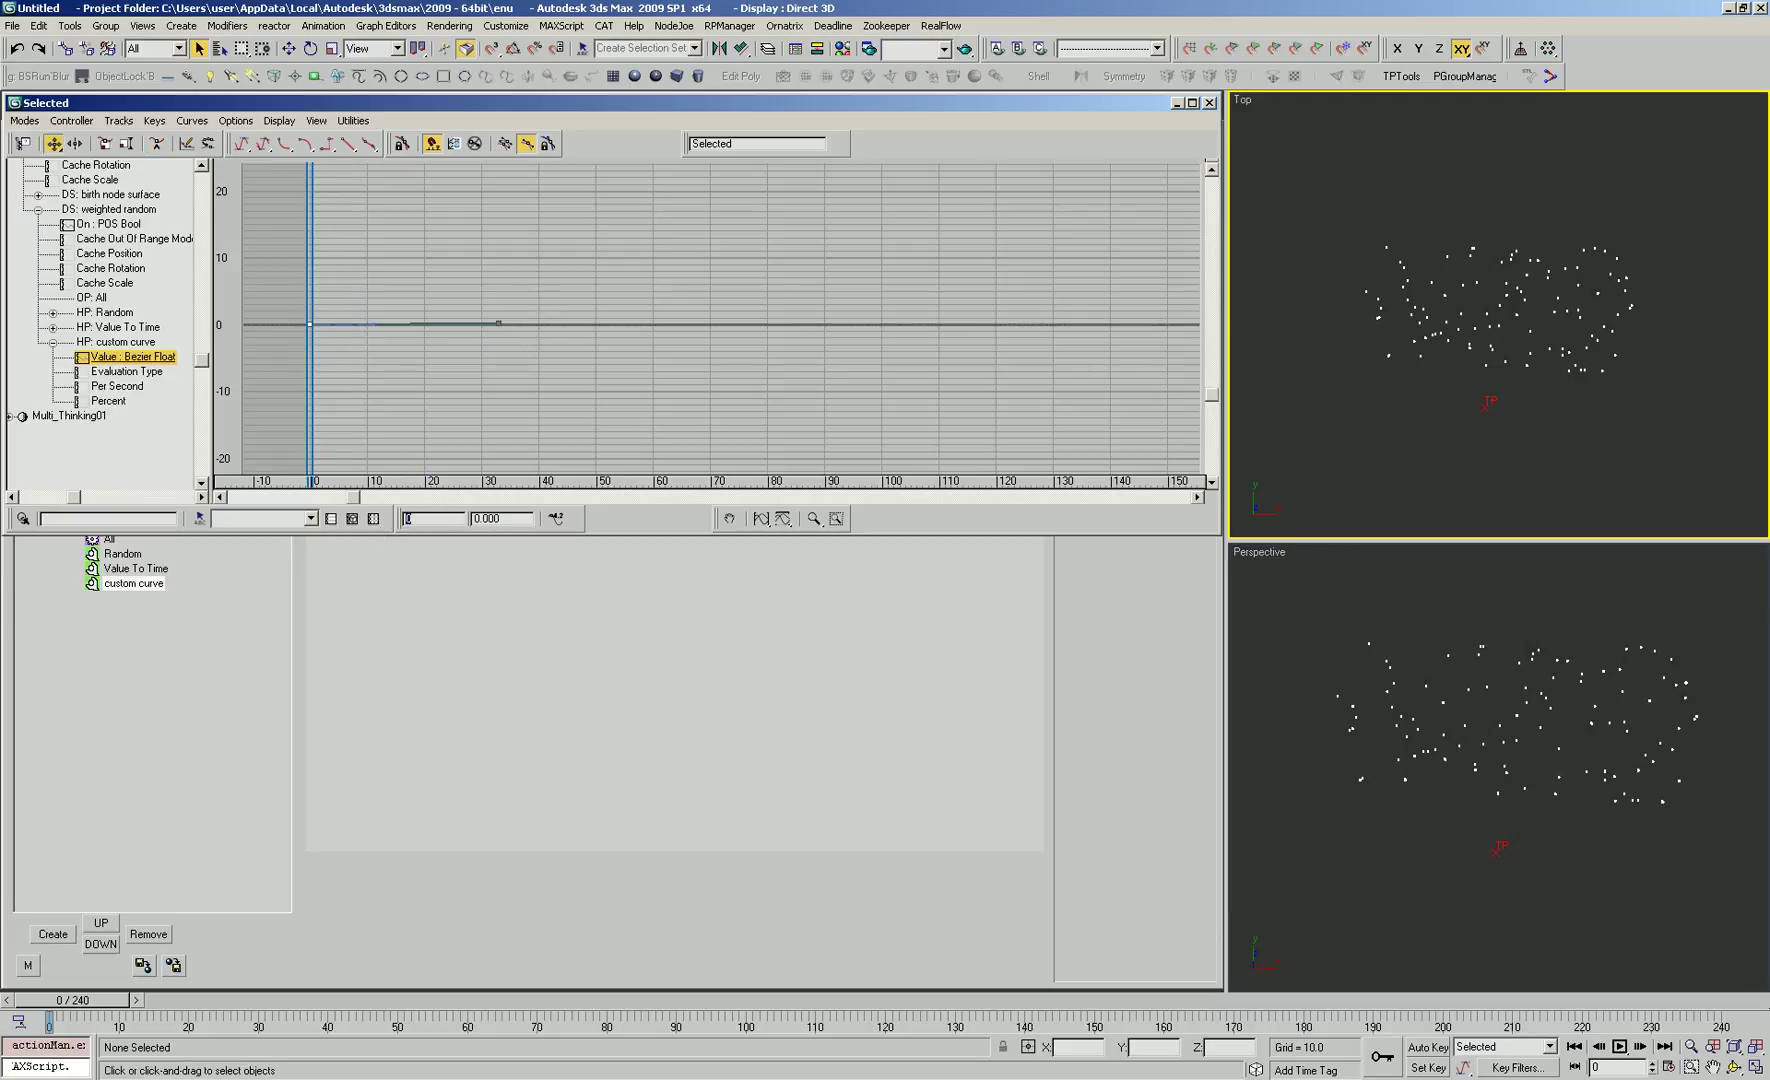
Step: Move the second key of the custom curve's Value track to frame 80 to match Value To Time's Time2
{"action": "left_click_drag", "start_coordinate": [502, 522], "coordinate": [423, 472]}
{"action": "left_click_drag", "start_coordinate": [552, 270], "coordinate": [480, 360]}
{"action": "left_click_drag", "start_coordinate": [522, 286], "coordinate": [443, 436]}
{"action": "left_click", "coordinate": [499, 324]}
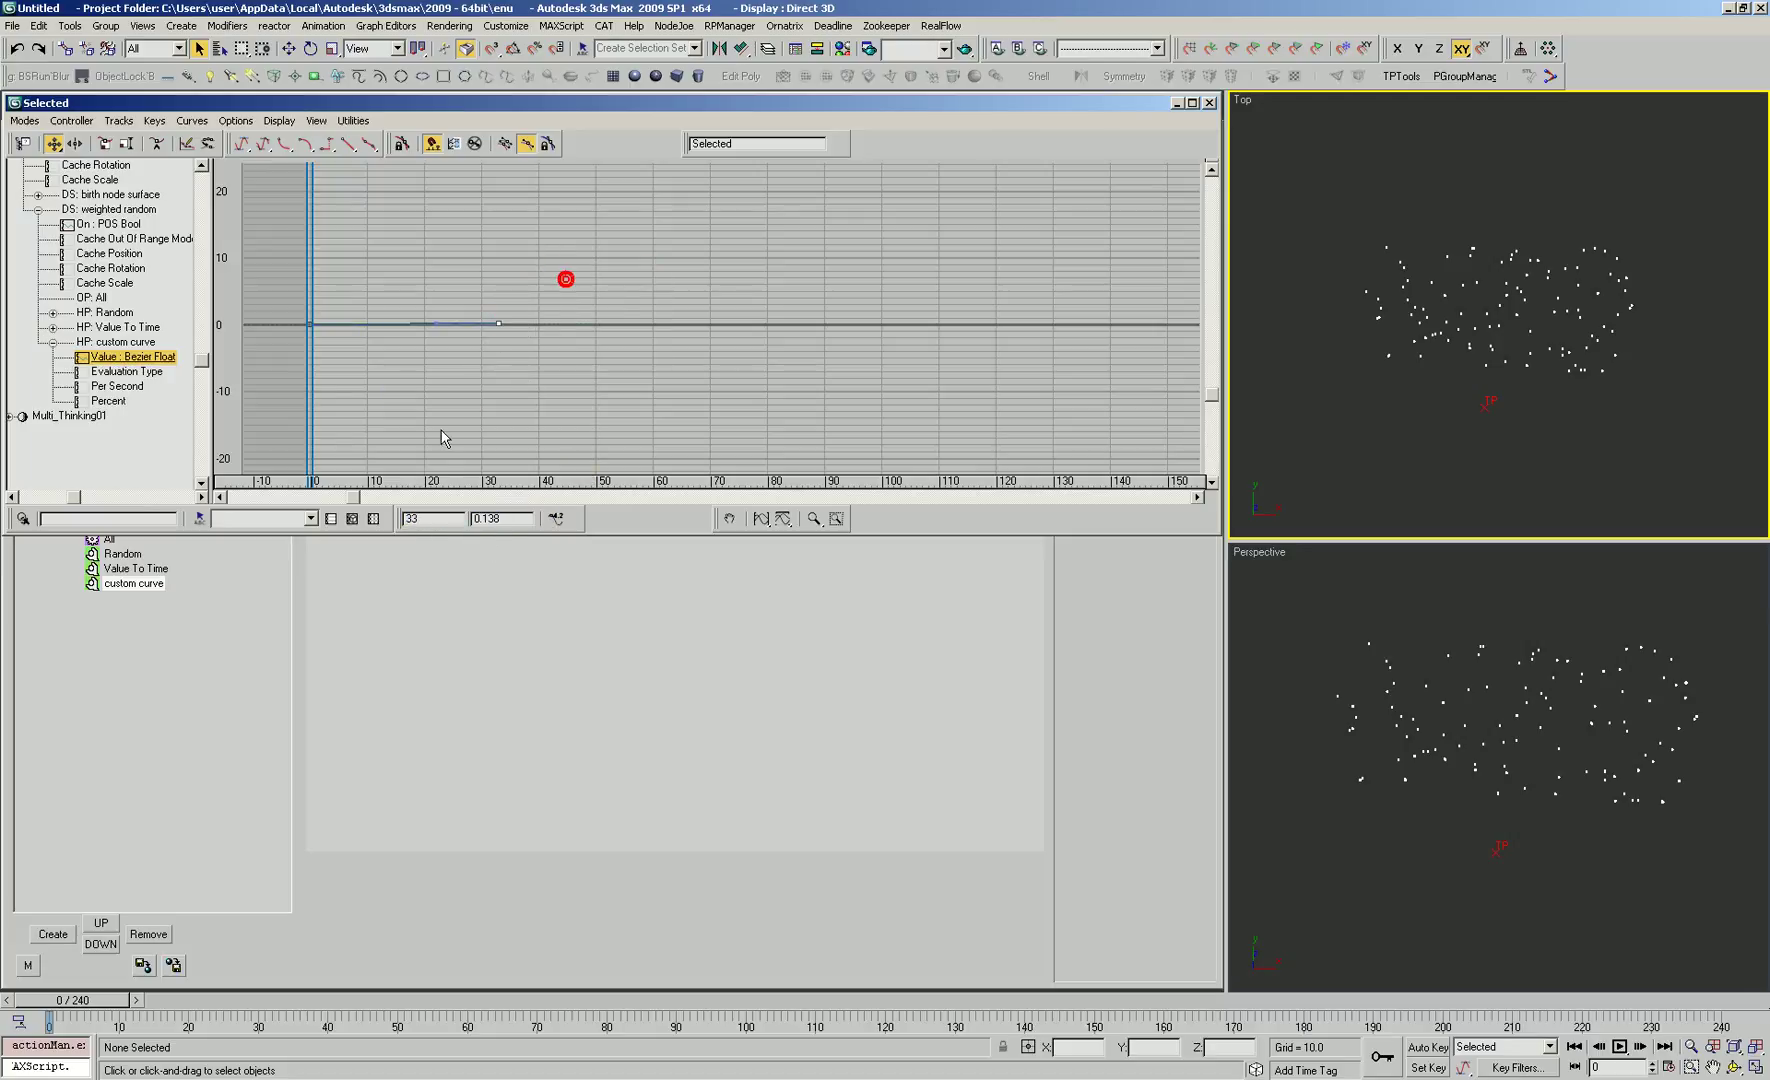
{"action": "left_click", "coordinate": [423, 586]}
{"action": "left_click", "coordinate": [556, 388]}
{"action": "left_click_drag", "start_coordinate": [1156, 343], "coordinate": [1030, 352]}
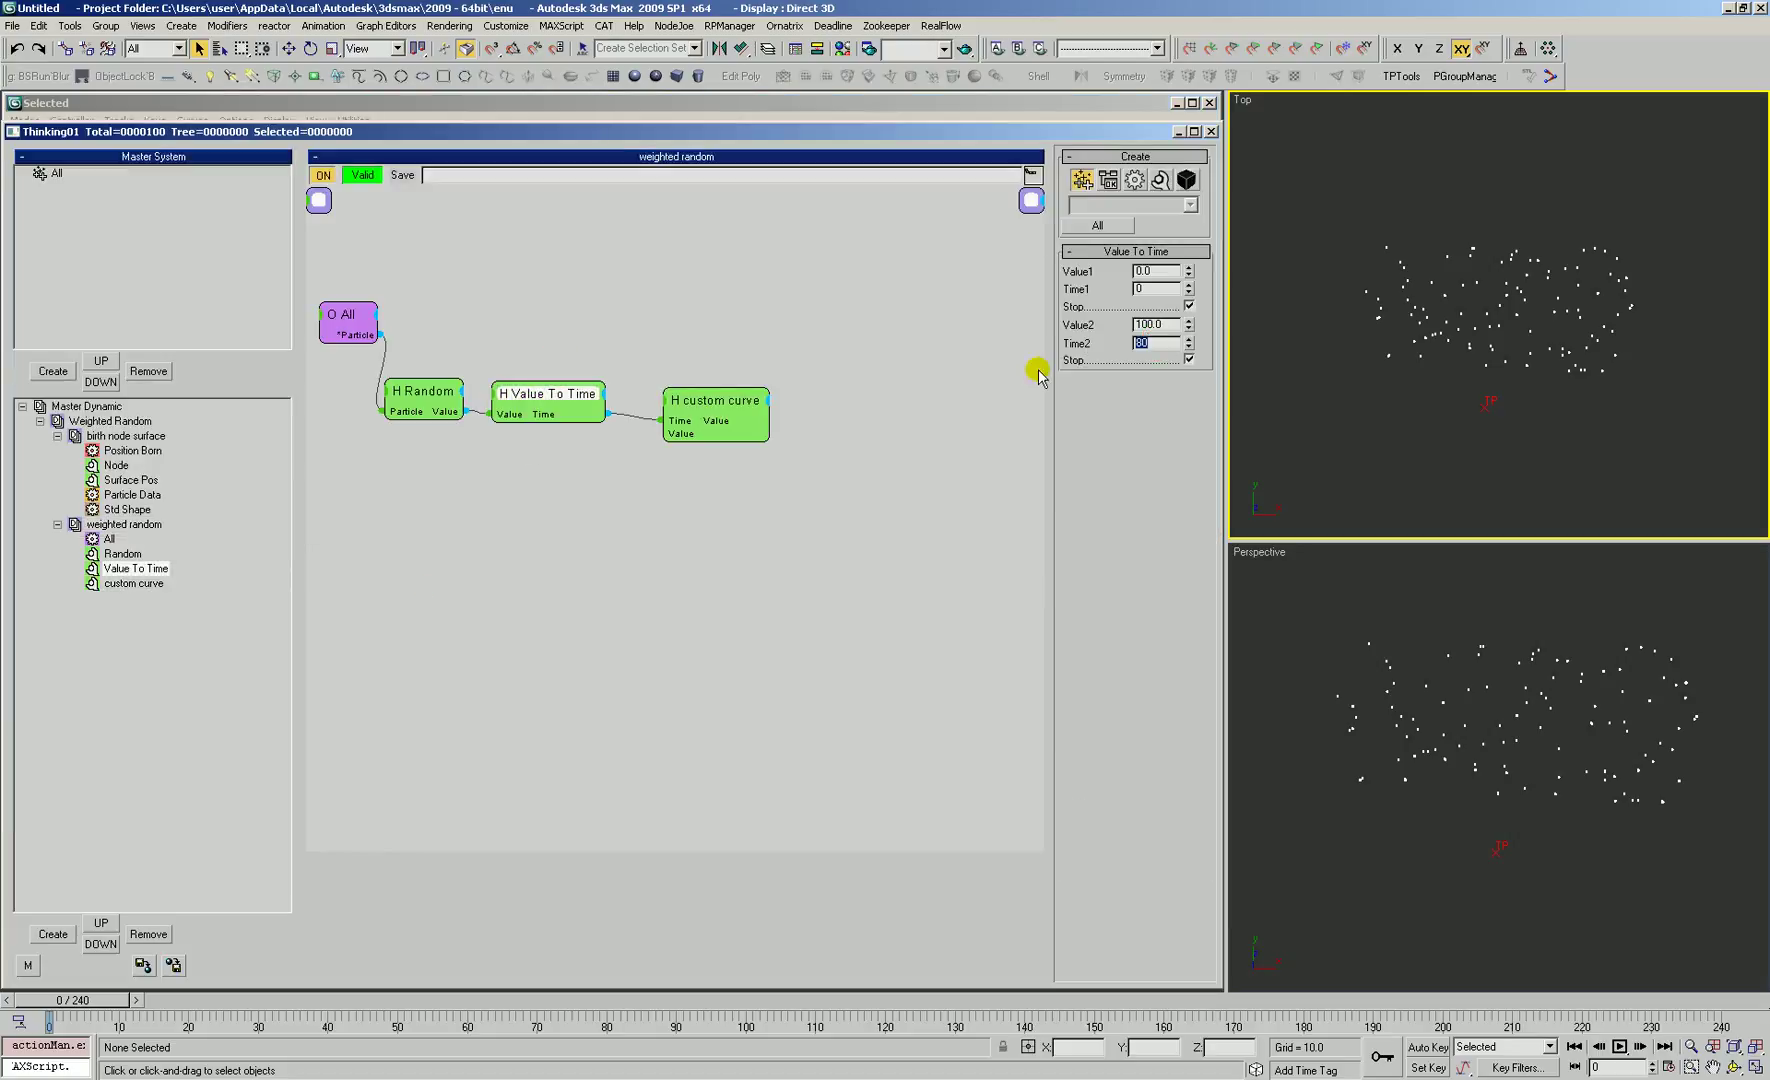
{"action": "left_click", "coordinate": [733, 117]}
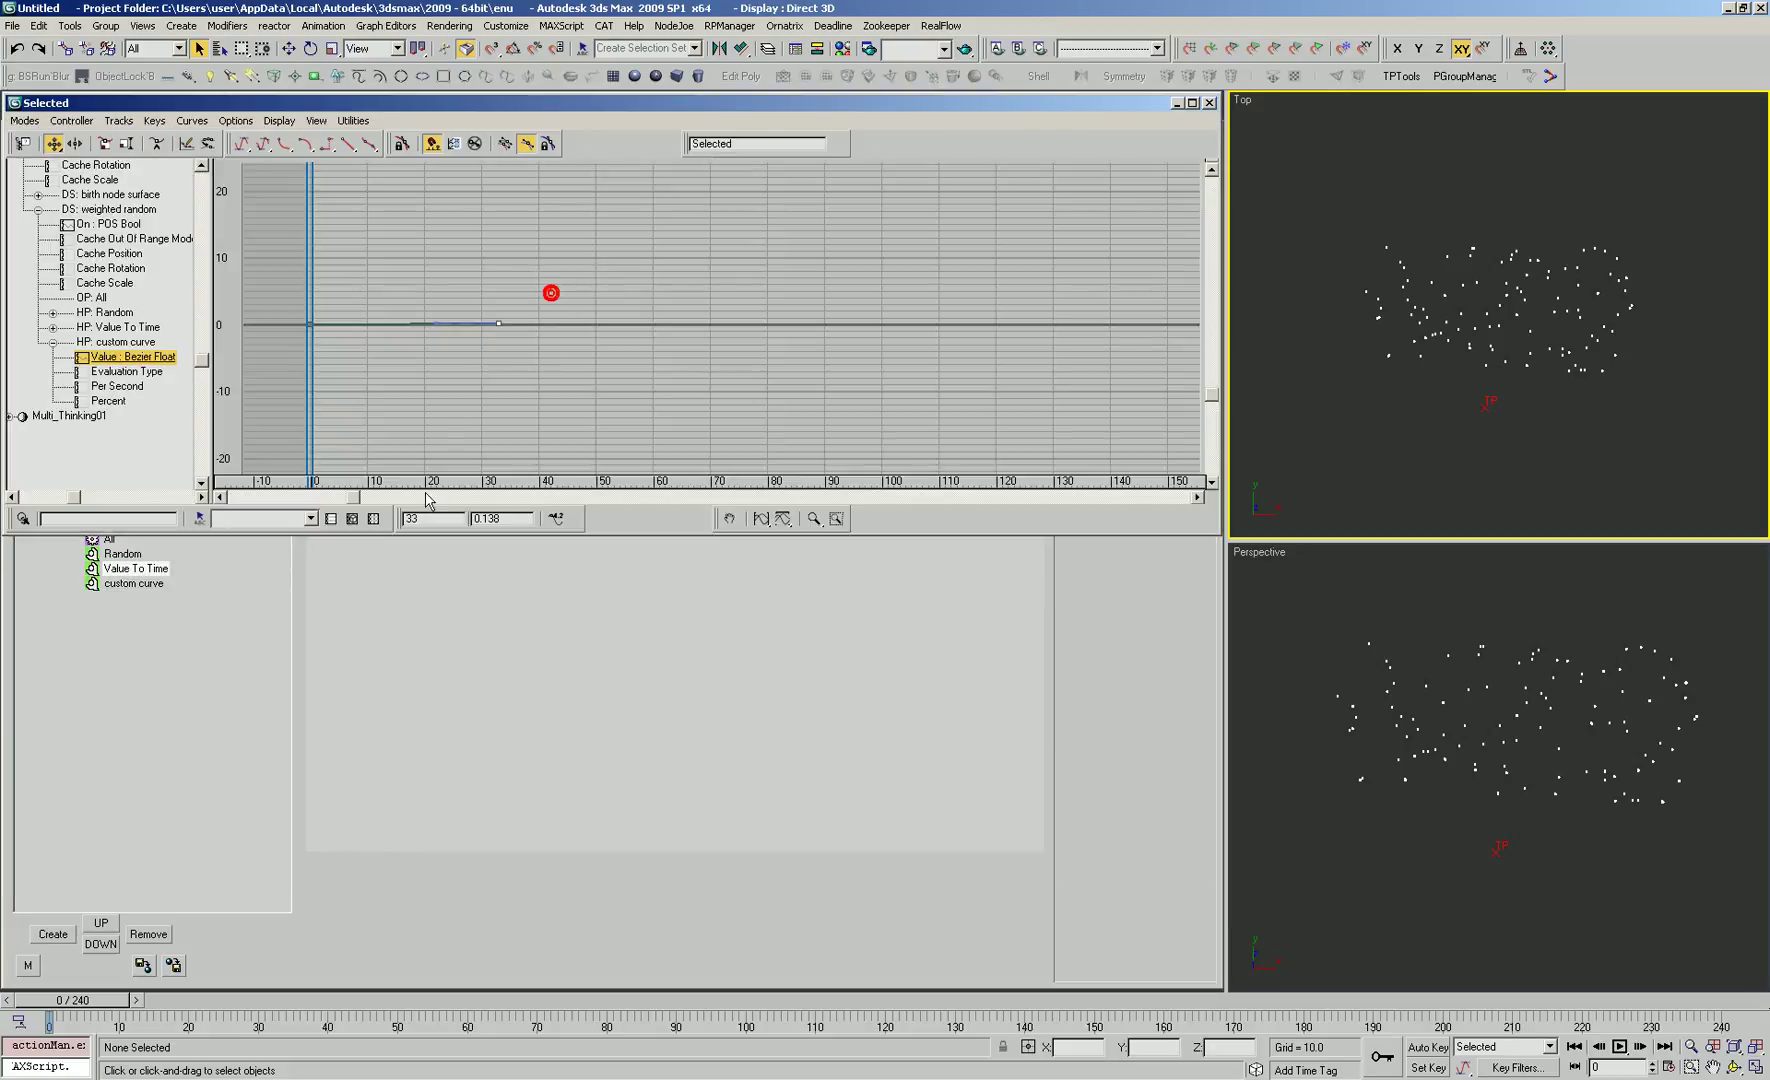
{"action": "double_click", "coordinate": [442, 518]}
{"action": "type", "text": "80"}
{"action": "key", "text": "Return"}
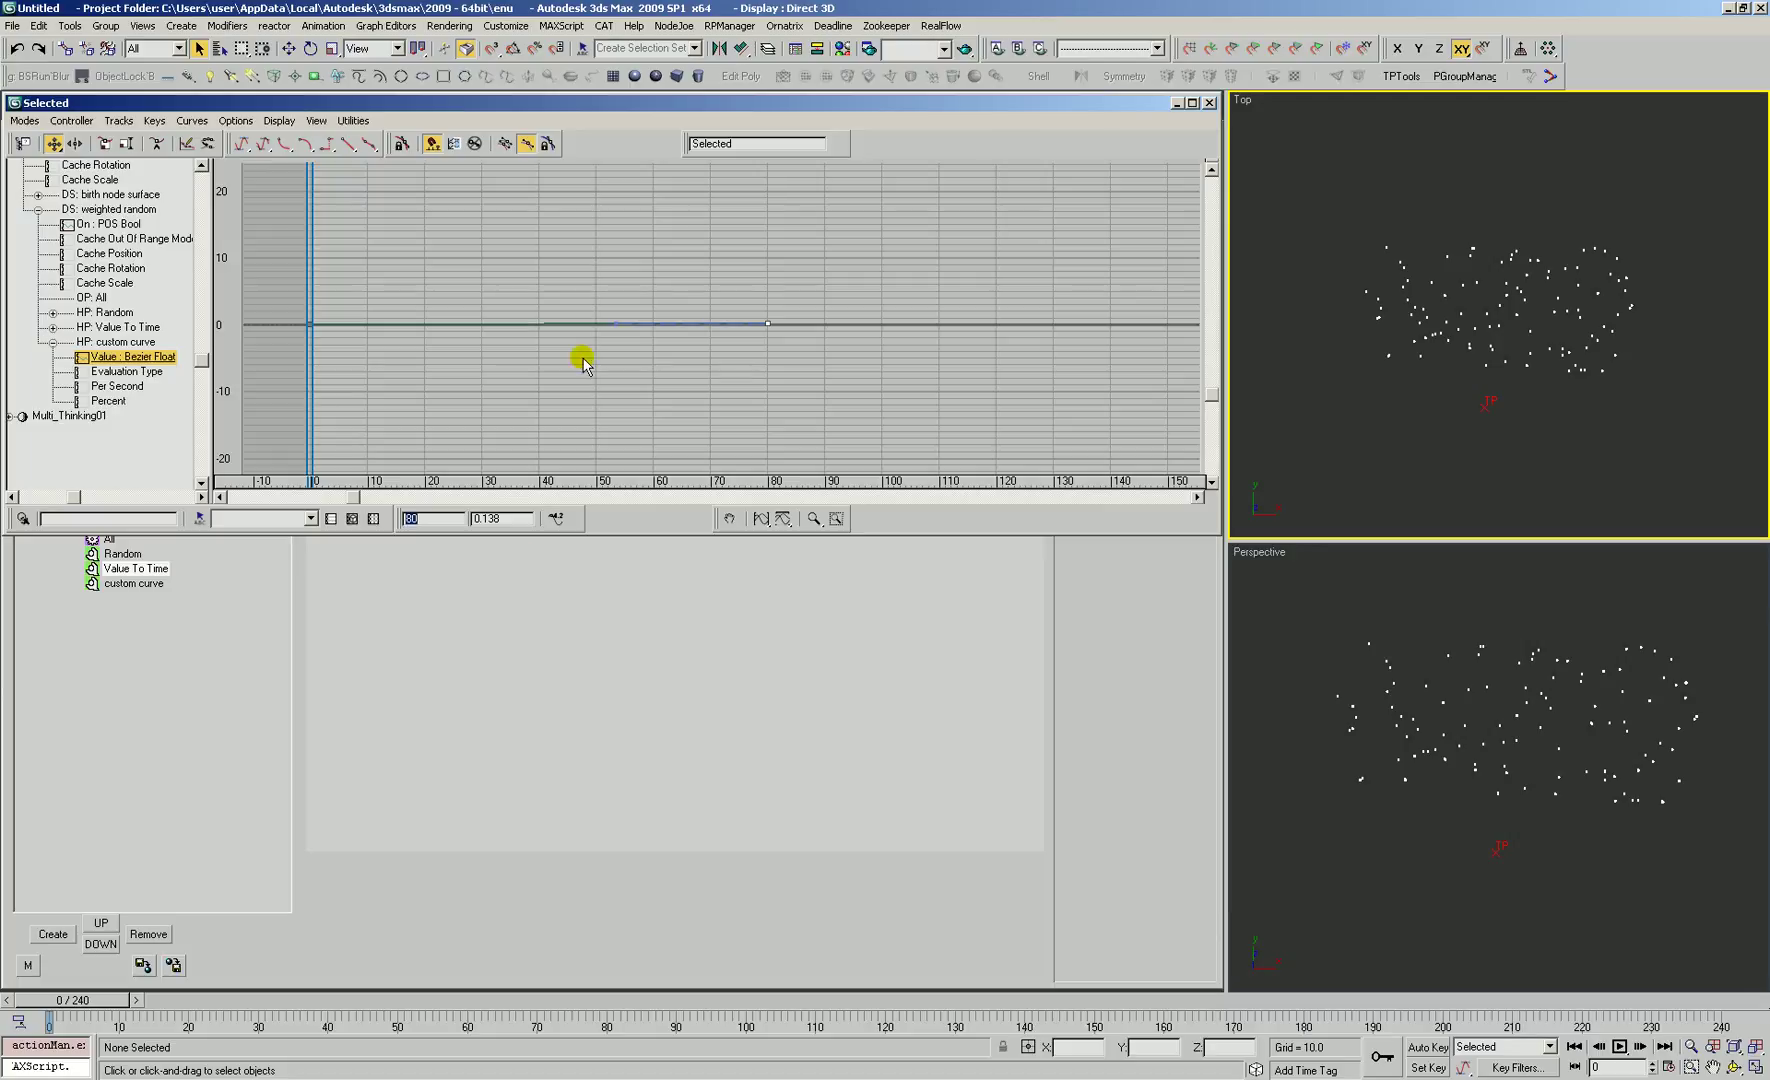
Step: Set the value of the custom curve's key at frame 80 to 1
{"action": "double_click", "coordinate": [490, 518]}
{"action": "type", "text": "1"}
{"action": "key", "text": "Return"}
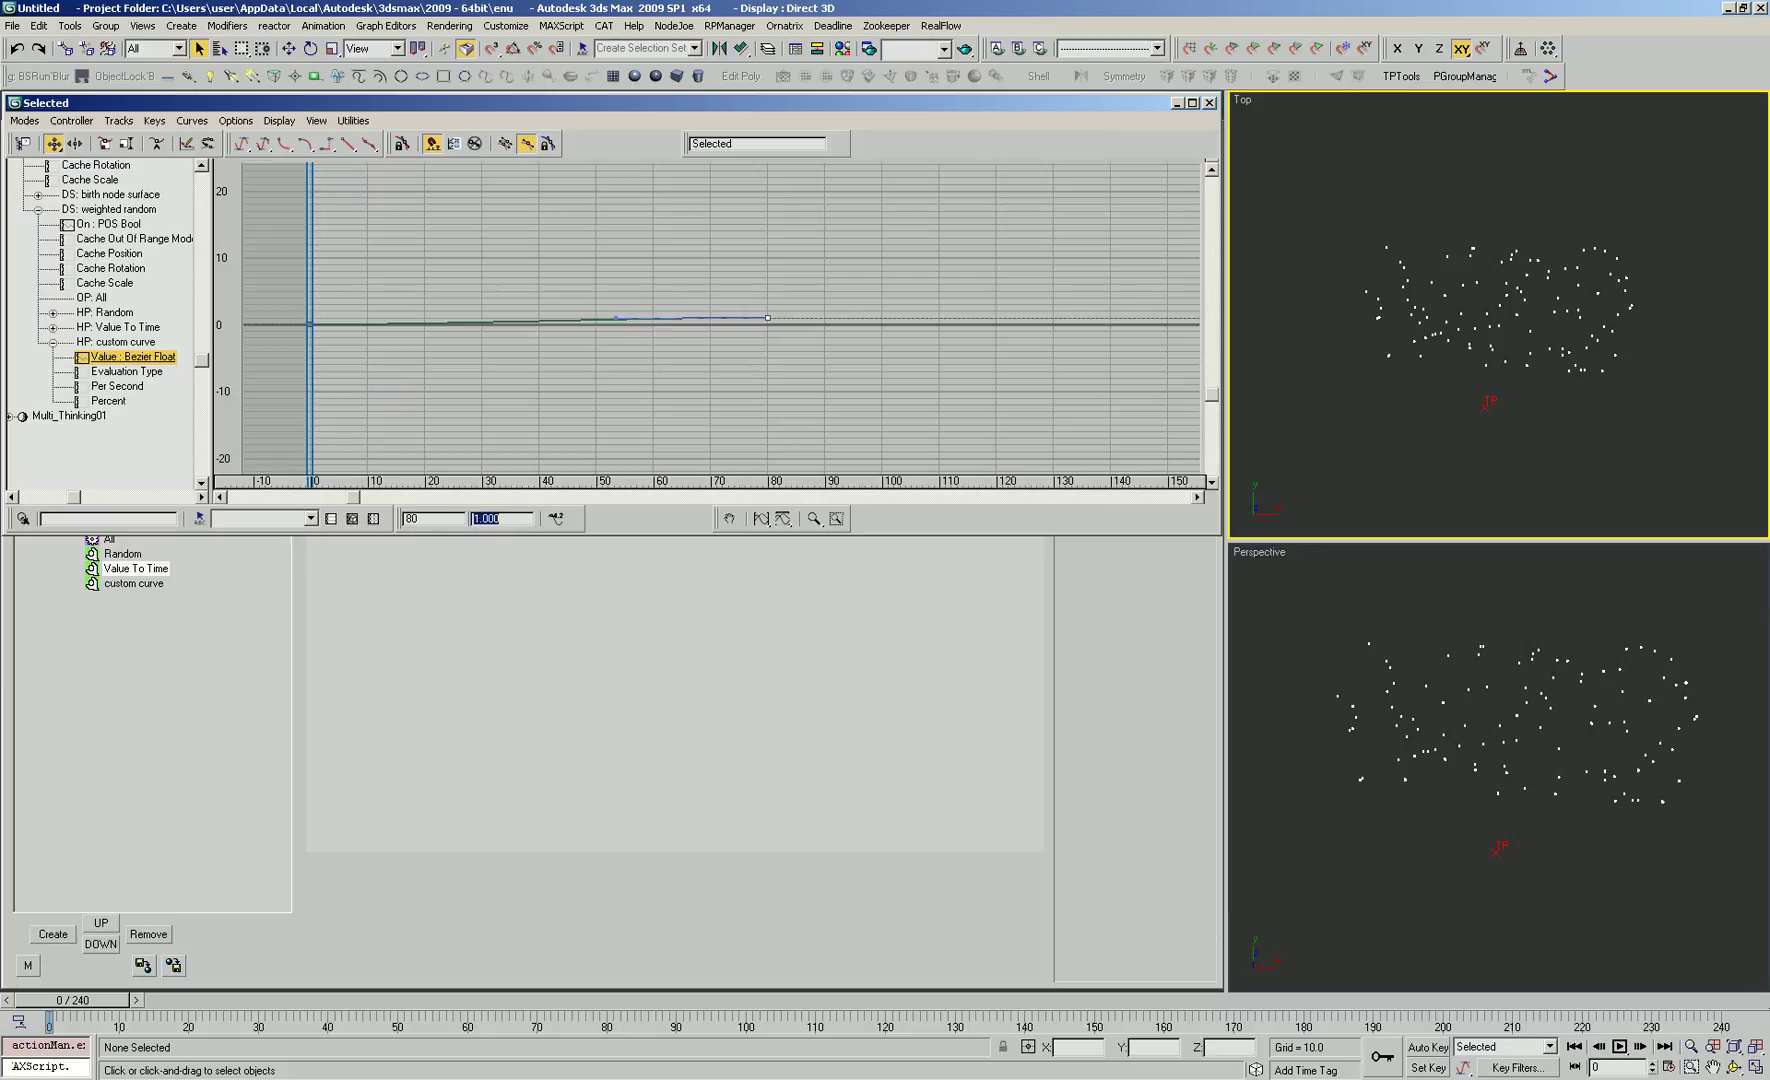
{"action": "left_click", "coordinate": [782, 518]}
{"action": "left_click", "coordinate": [760, 518]}
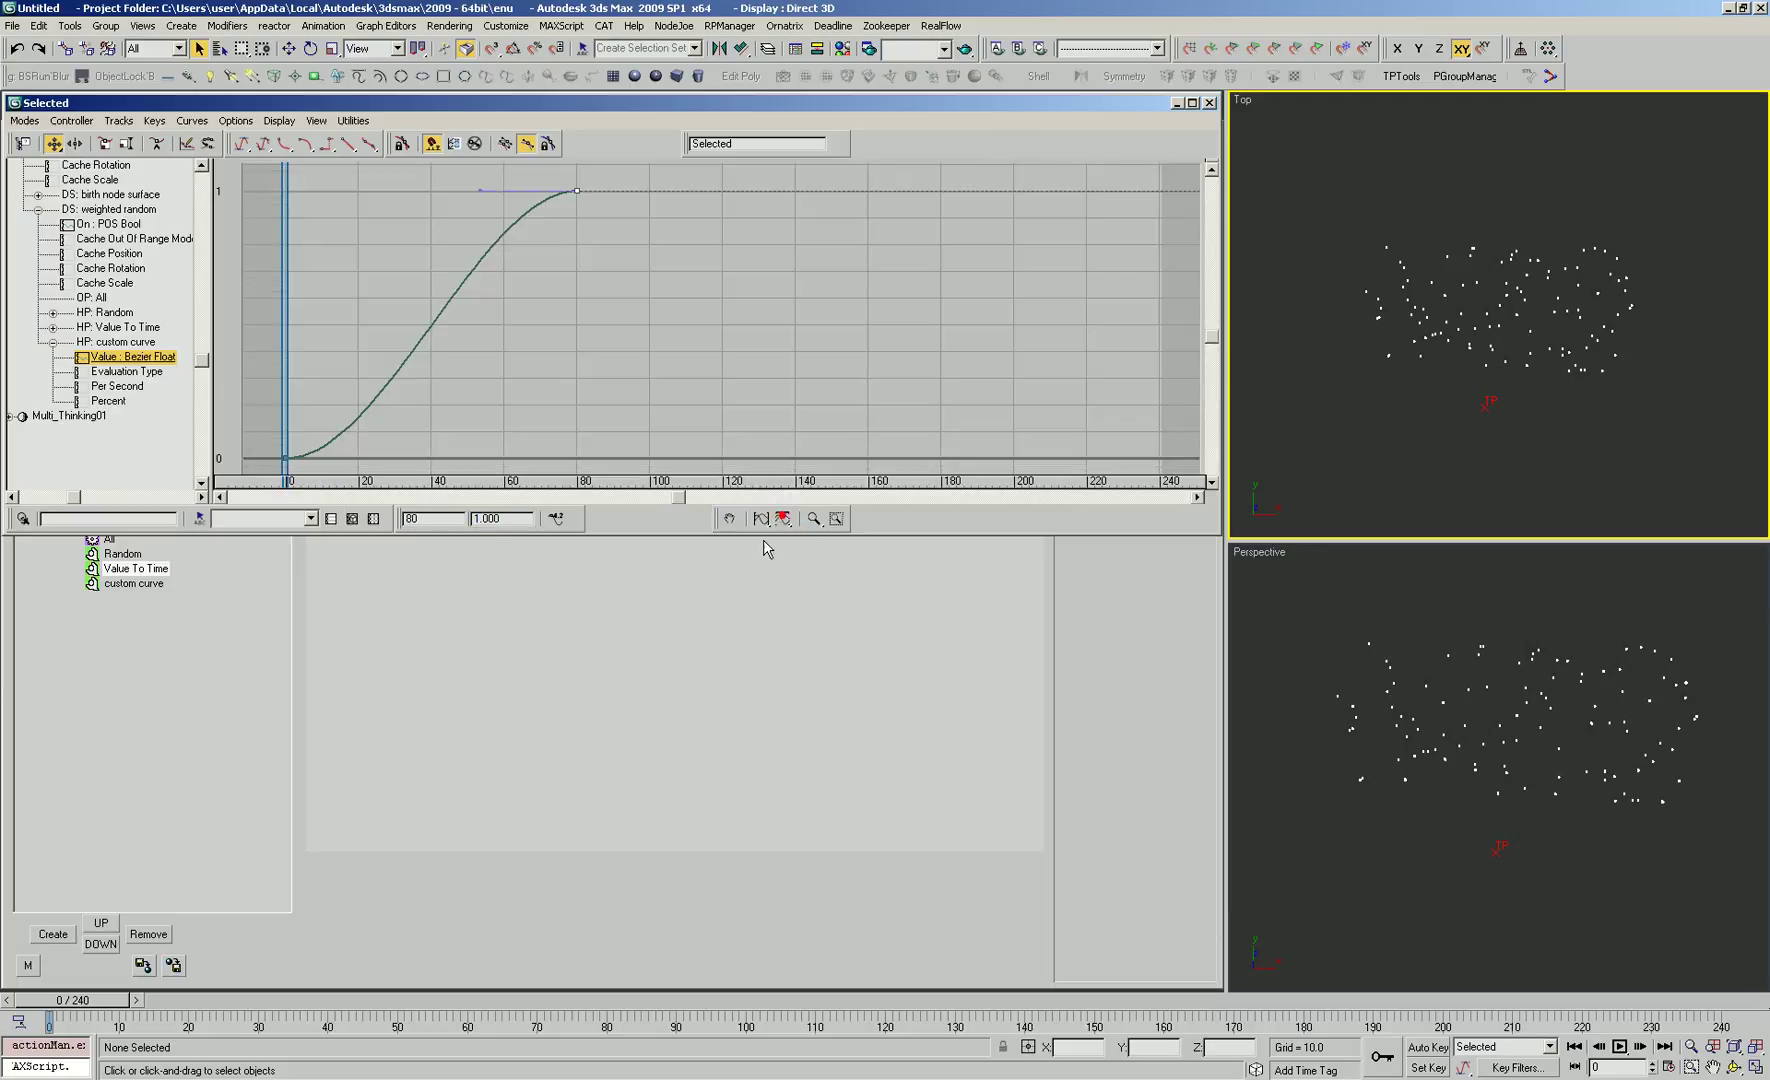
{"action": "left_click", "coordinate": [830, 312]}
{"action": "key", "text": "z"}
{"action": "left_click_drag", "start_coordinate": [743, 316], "coordinate": [745, 364]}
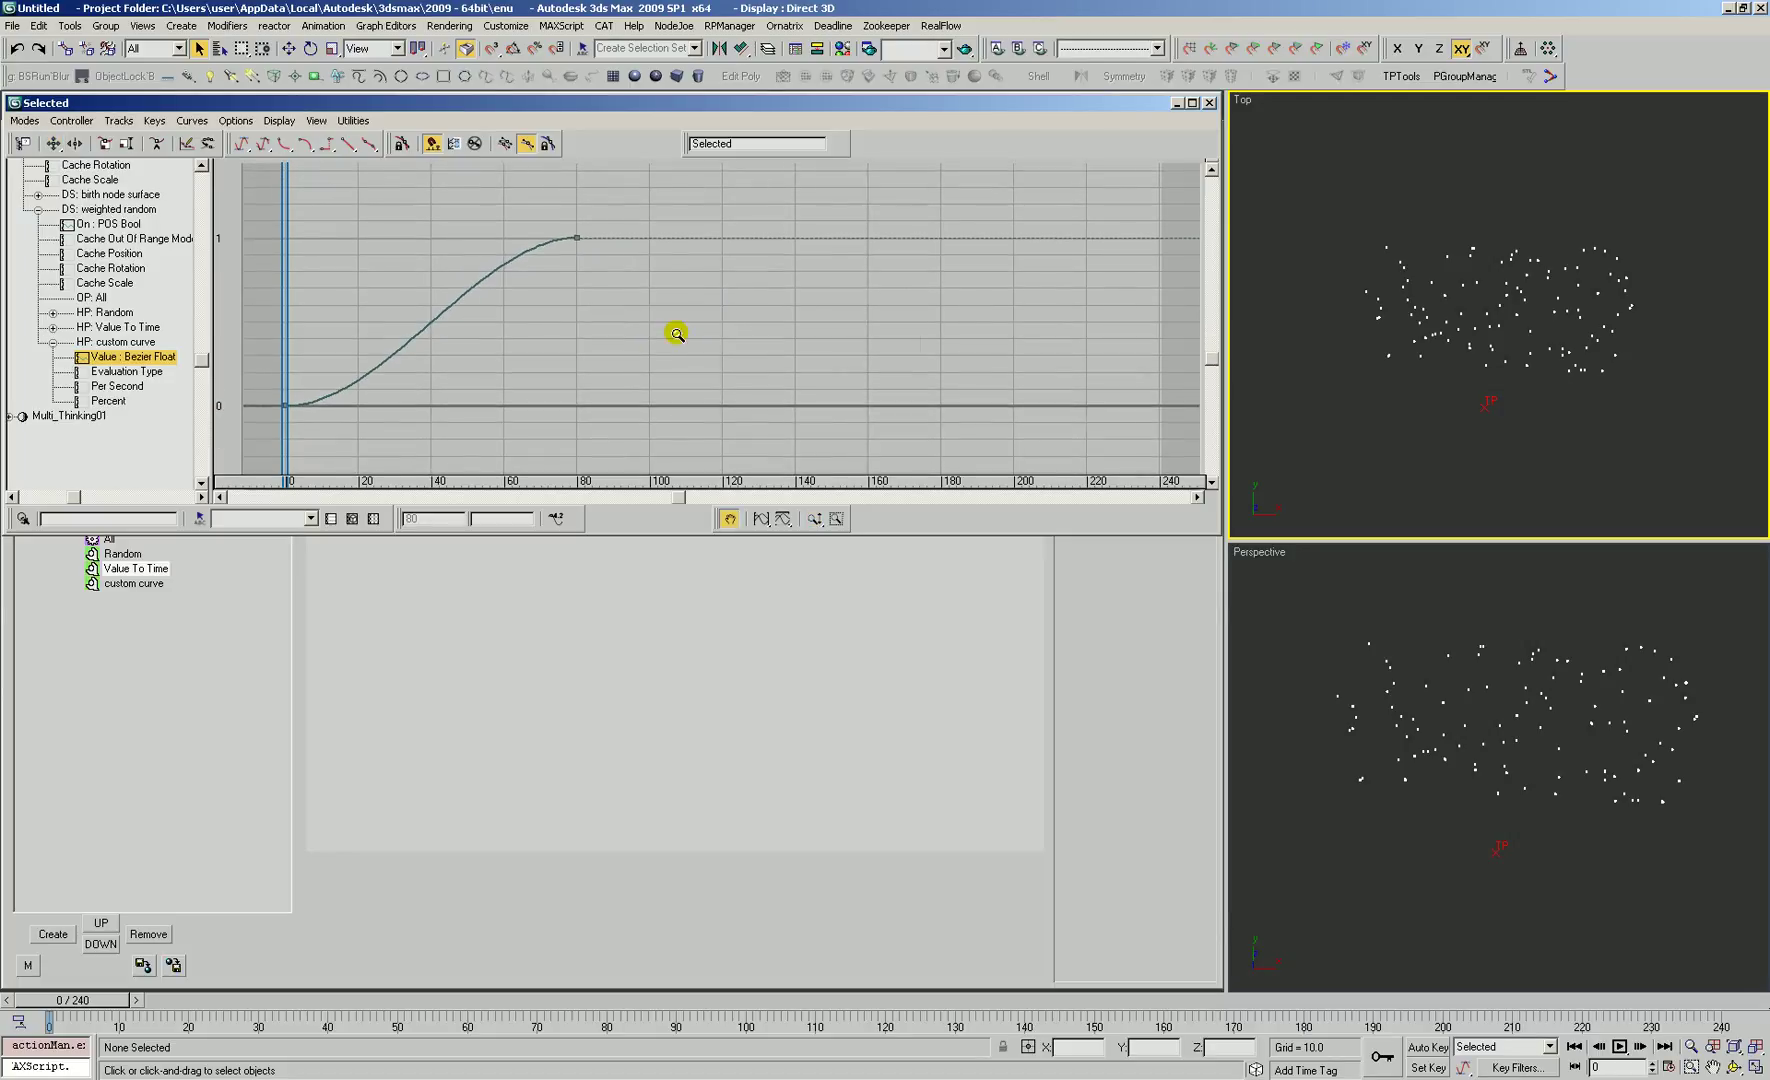
{"action": "middle_click_drag", "start_coordinate": [688, 319], "coordinate": [763, 272]}
{"action": "left_click", "coordinate": [738, 621]}
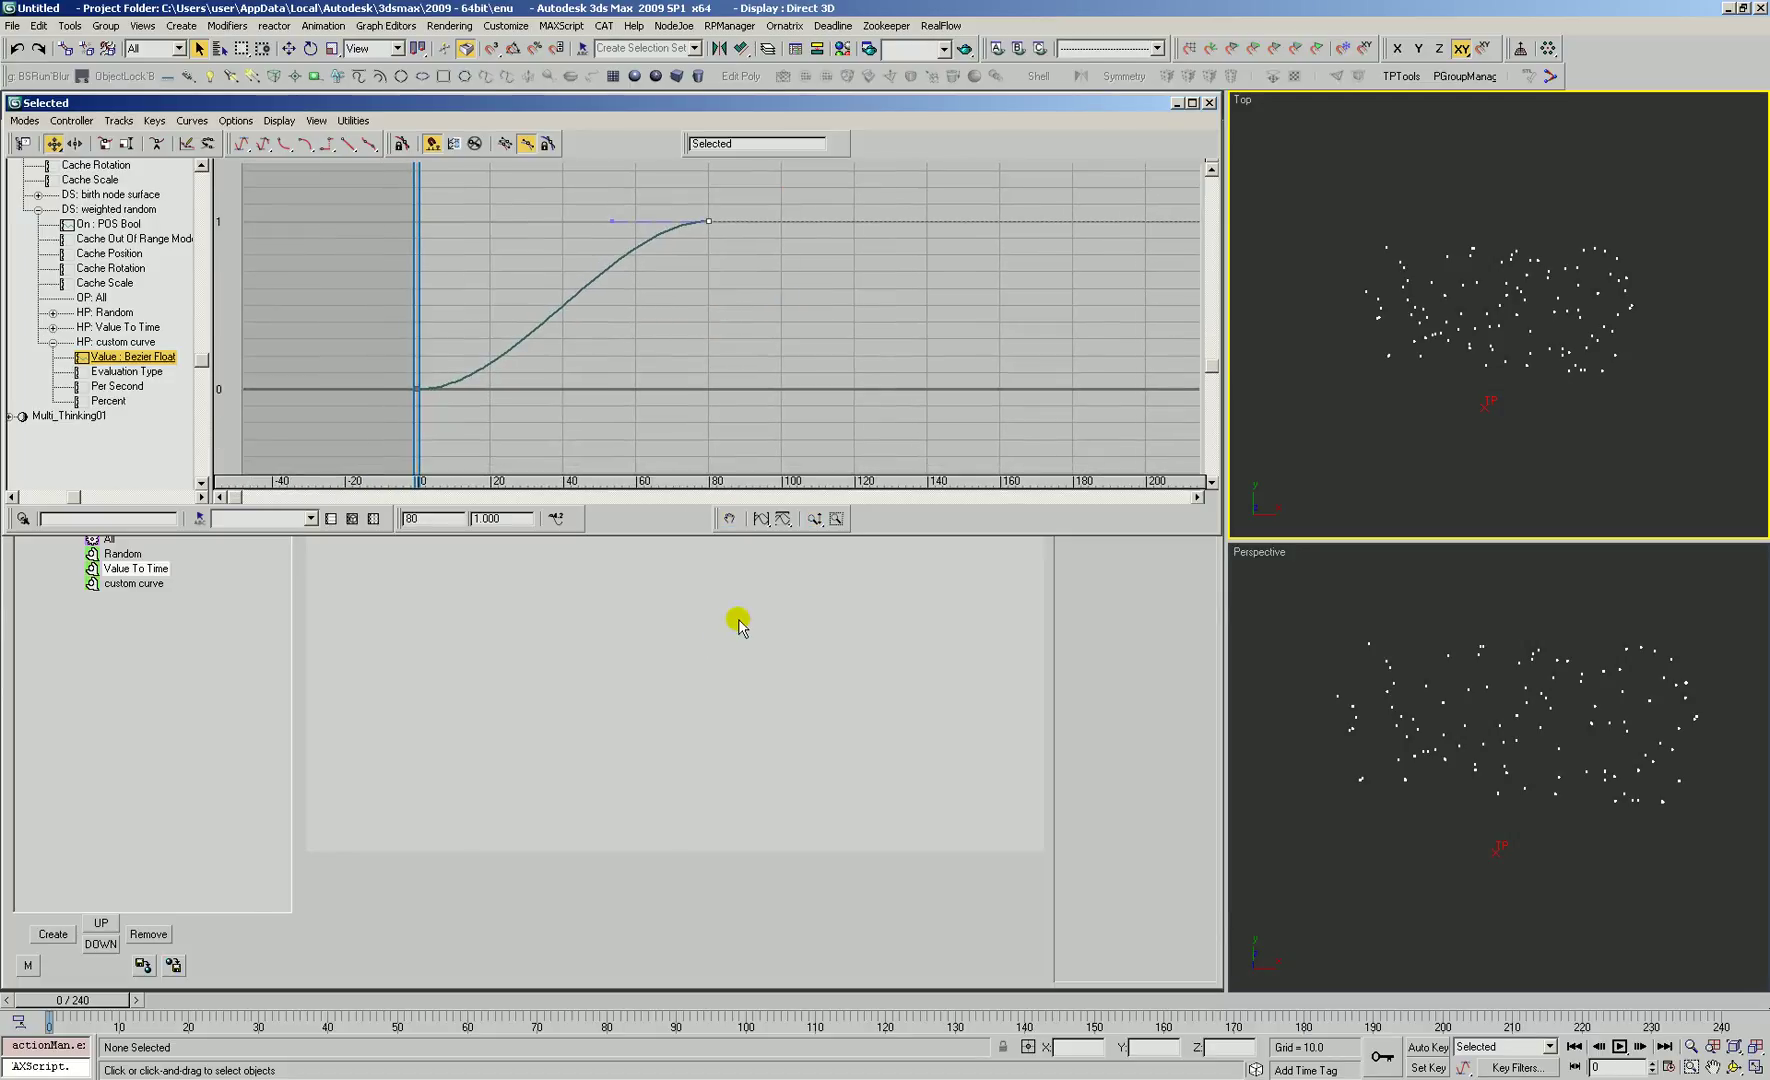
{"action": "left_click_drag", "start_coordinate": [436, 397], "coordinate": [433, 395]}
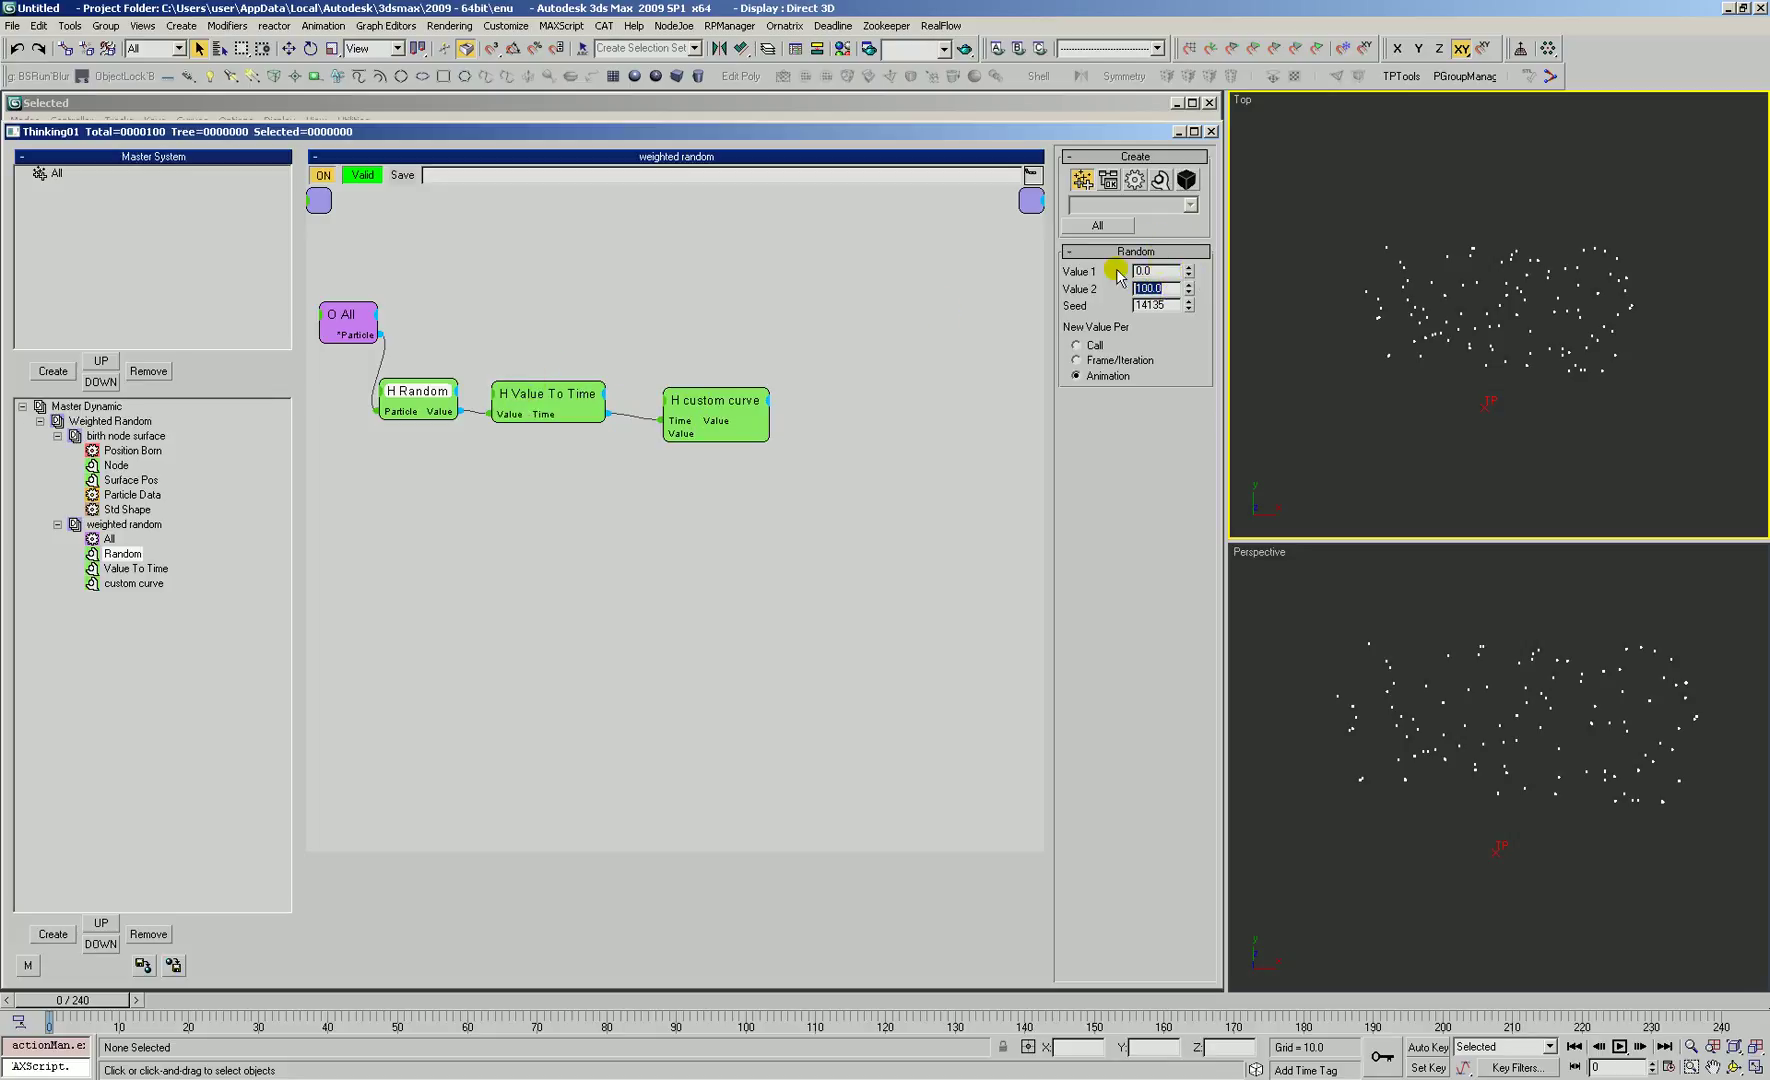
Step: Set Value To Time's Value2 to 100 to match the upper value of the Random helper
{"action": "left_click", "coordinate": [548, 395]}
{"action": "left_click", "coordinate": [1150, 323]}
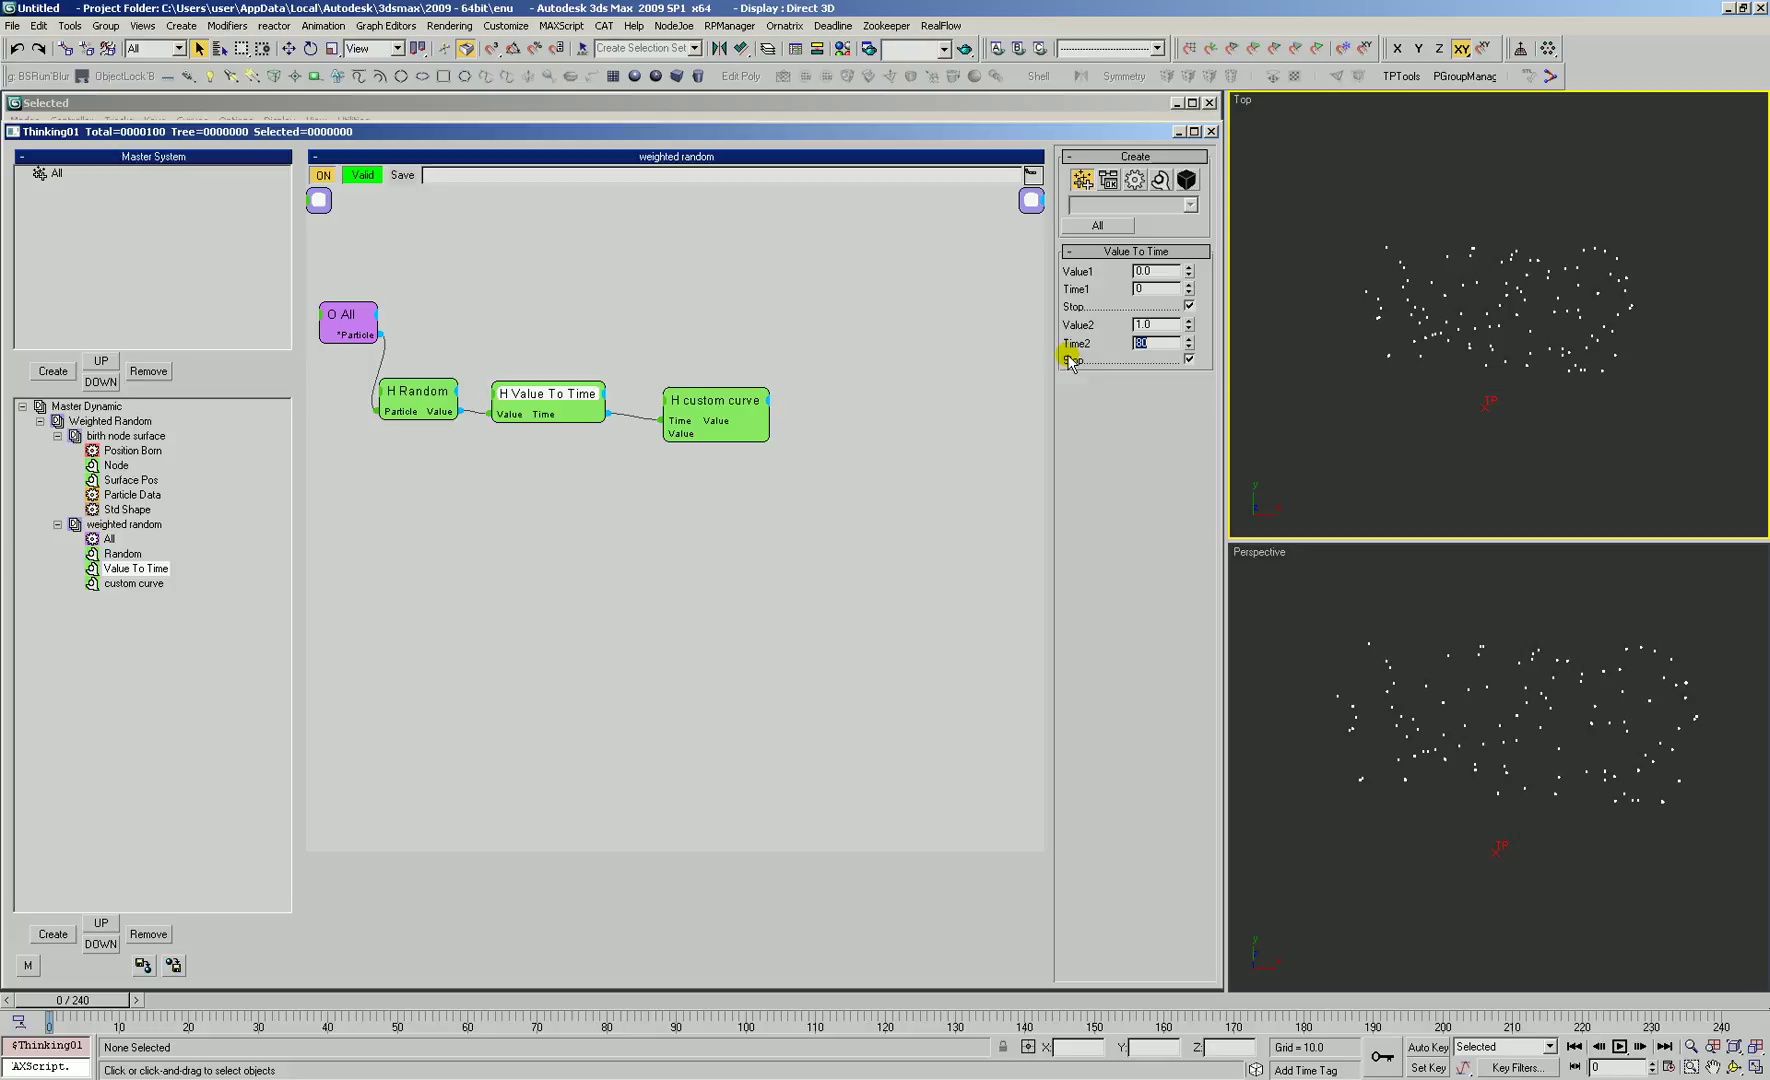
{"action": "left_click", "coordinate": [1145, 343]}
{"action": "left_click", "coordinate": [418, 390]}
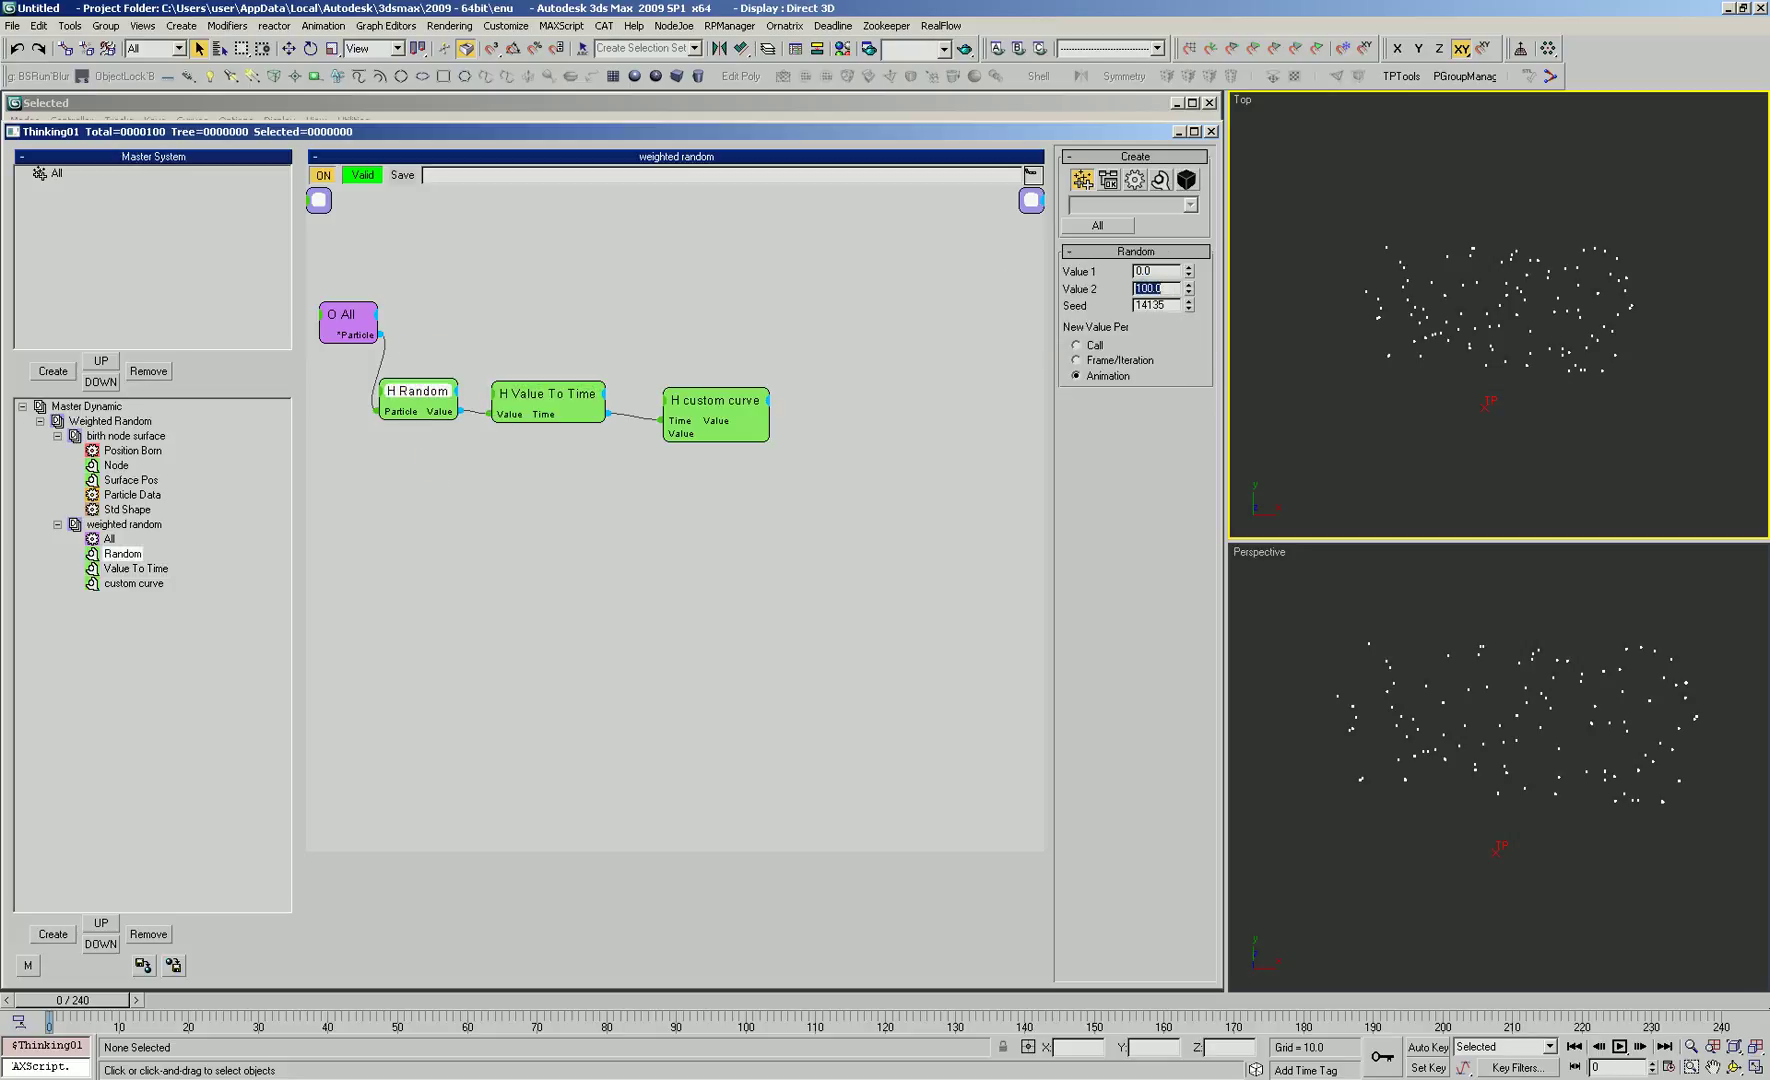
Step: Compare Random's value range with Value To Time's Value1, Value2 and Time2 settings, and trace its Time output to the custom curve
{"action": "left_click_drag", "start_coordinate": [441, 385], "coordinate": [434, 389]}
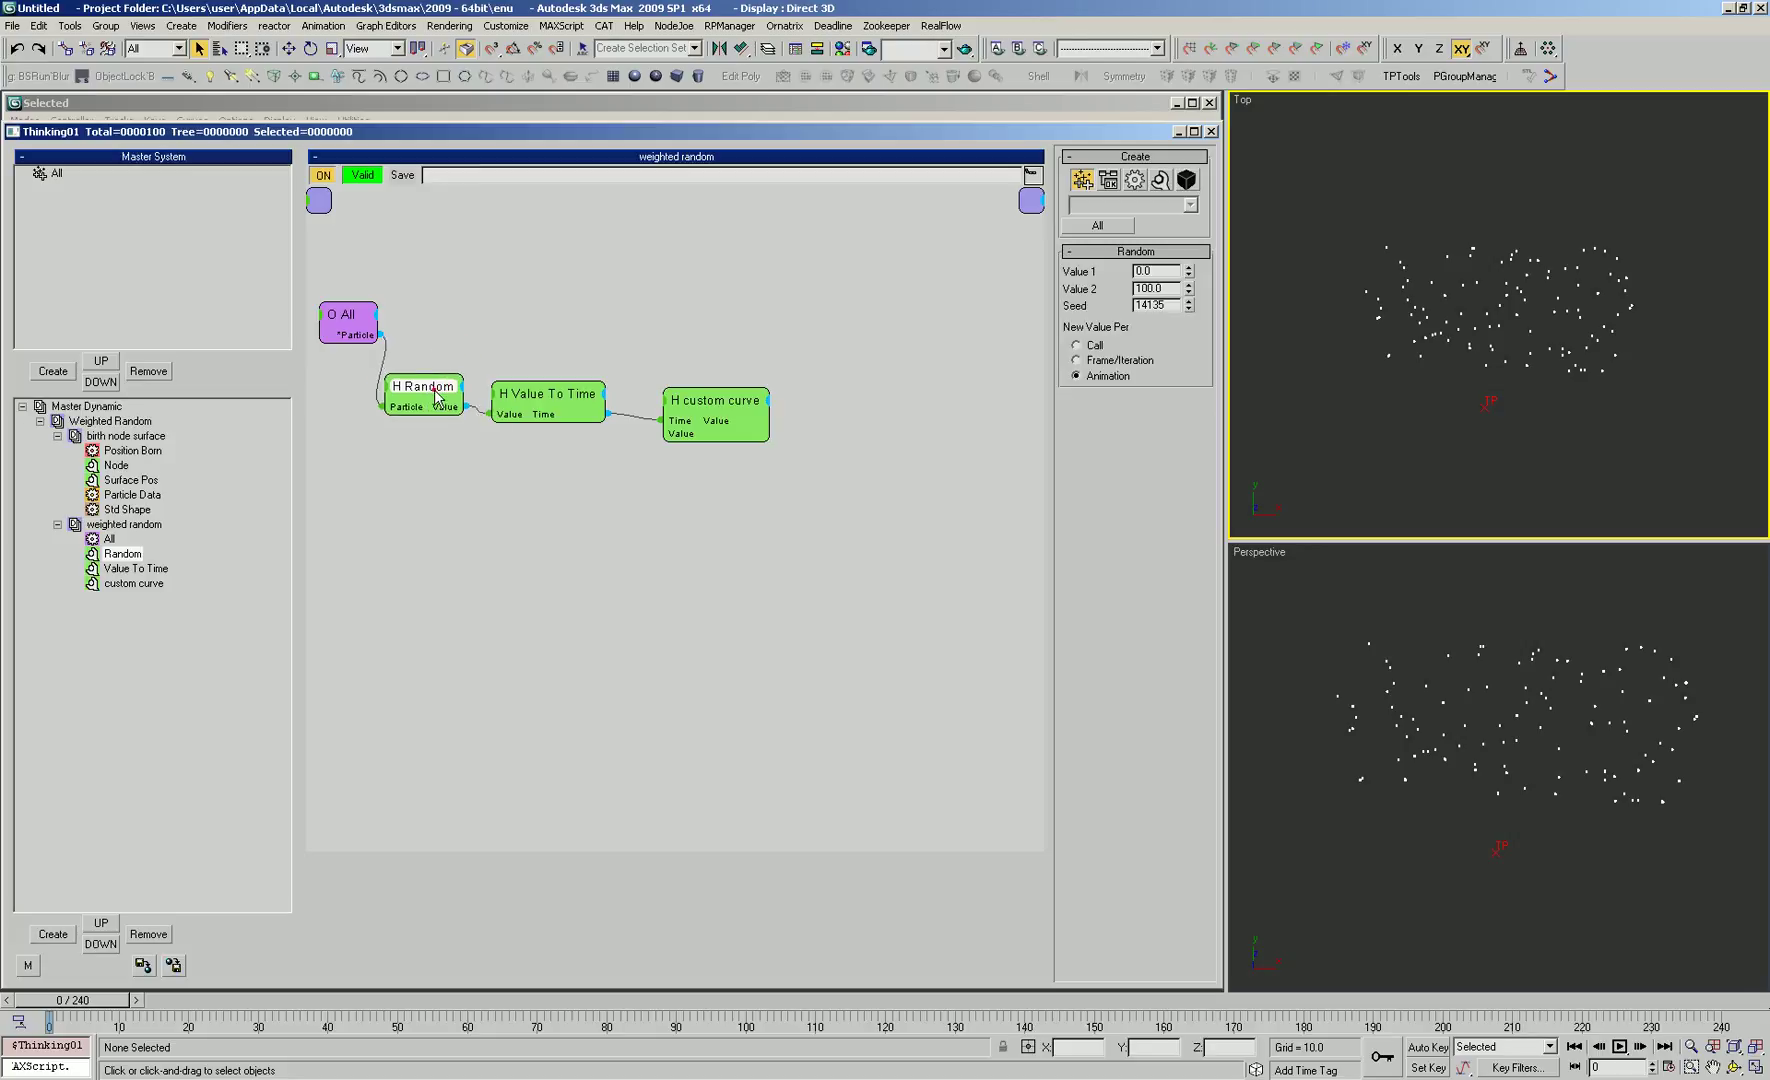
{"action": "left_click", "coordinate": [1121, 273]}
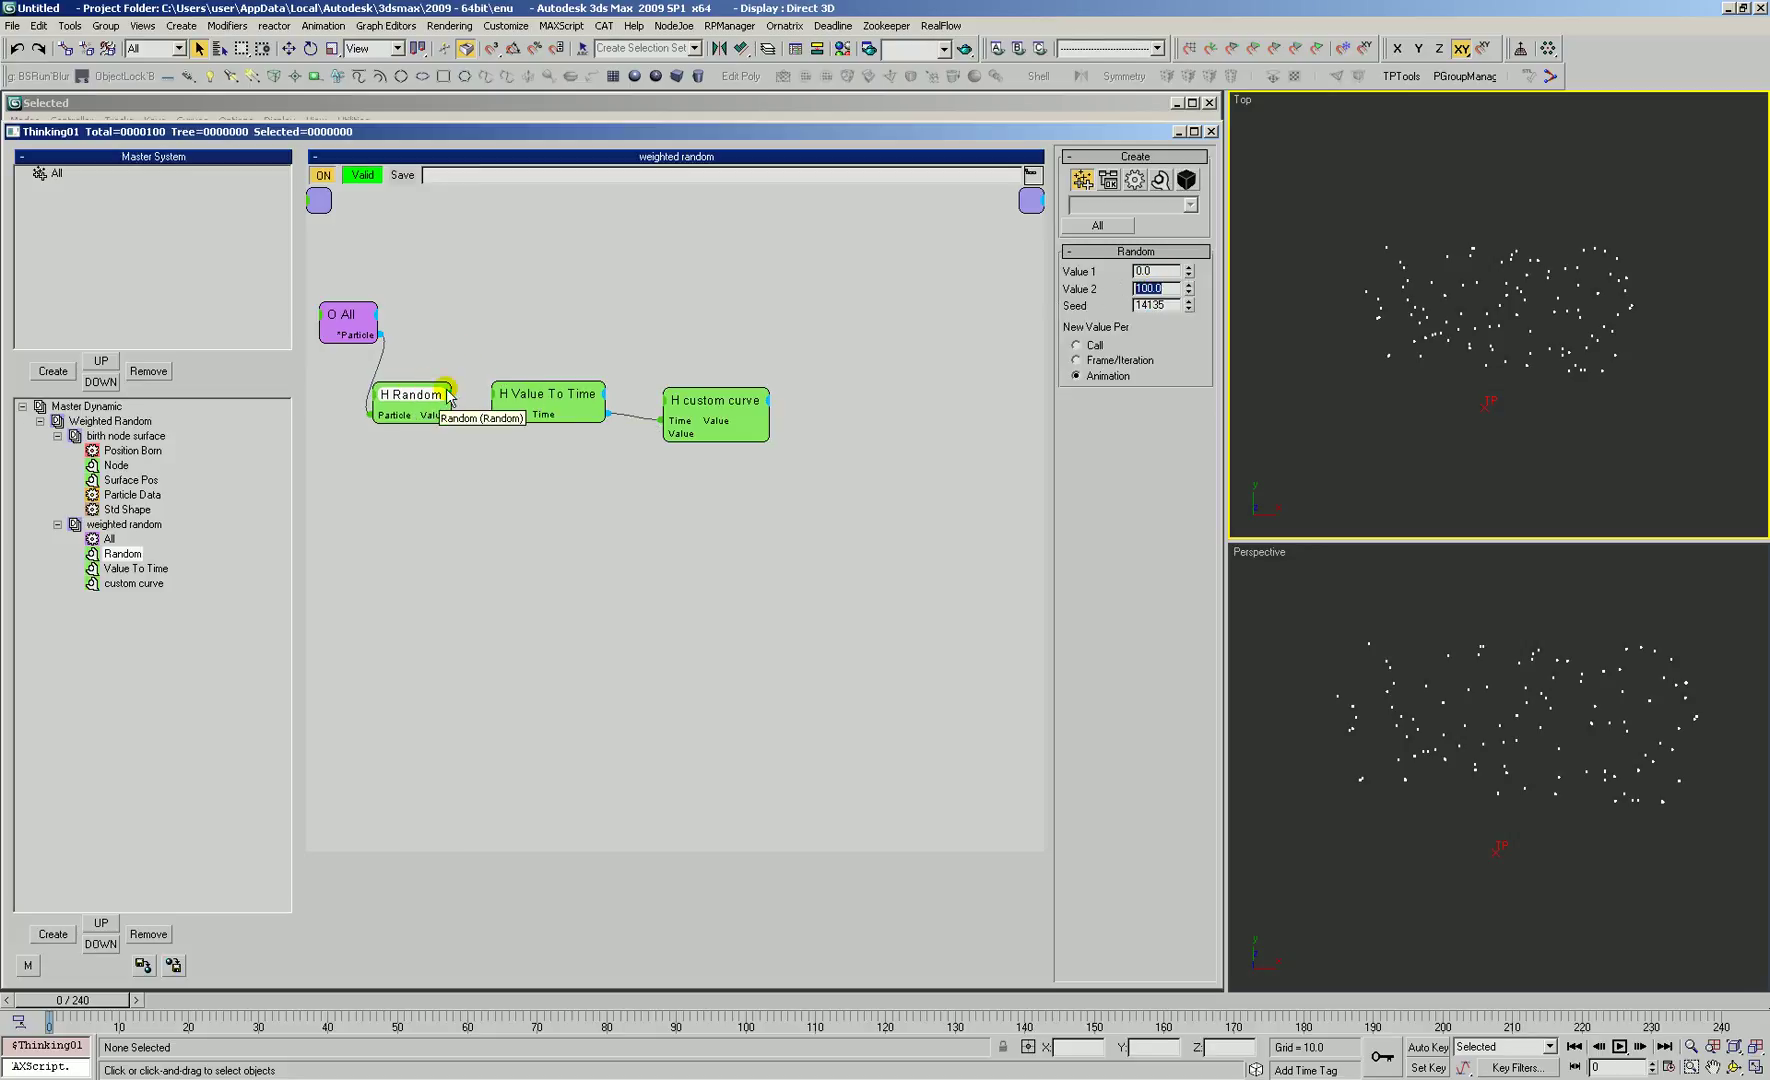
{"action": "left_click", "coordinate": [997, 301]}
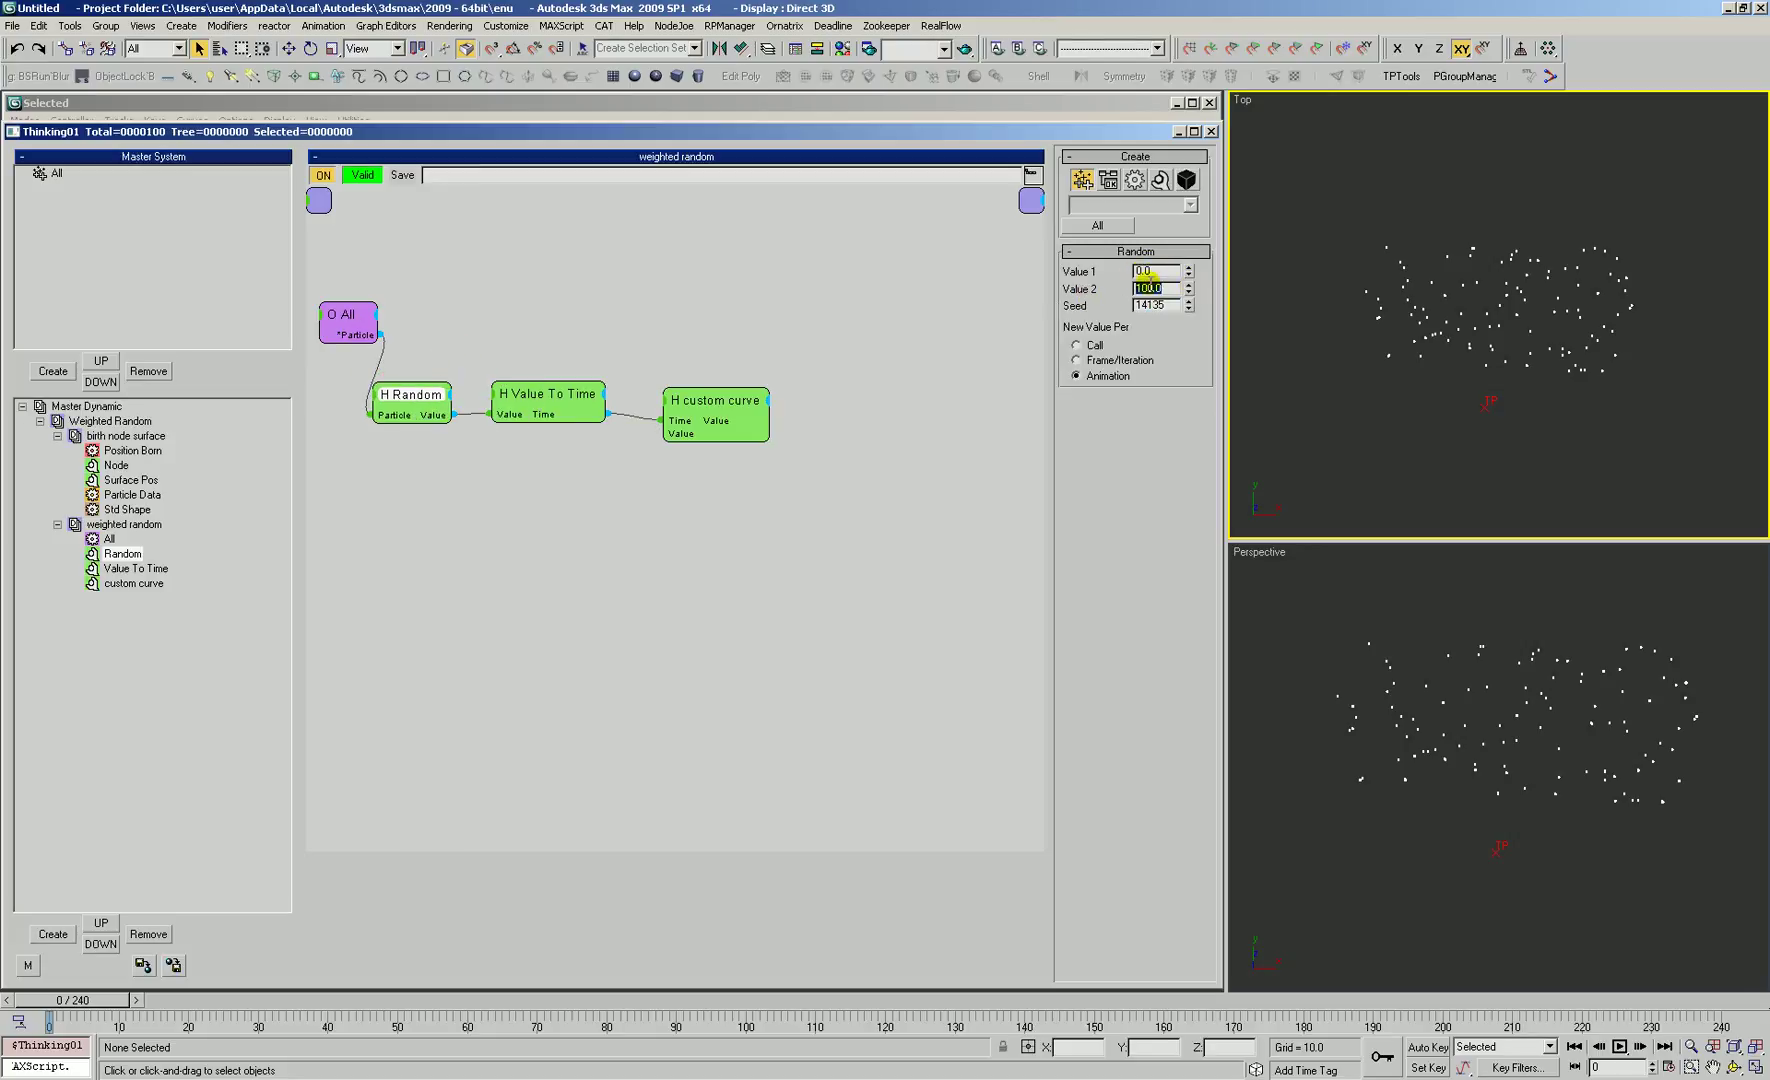
{"action": "left_click_drag", "start_coordinate": [535, 407], "coordinate": [529, 410]}
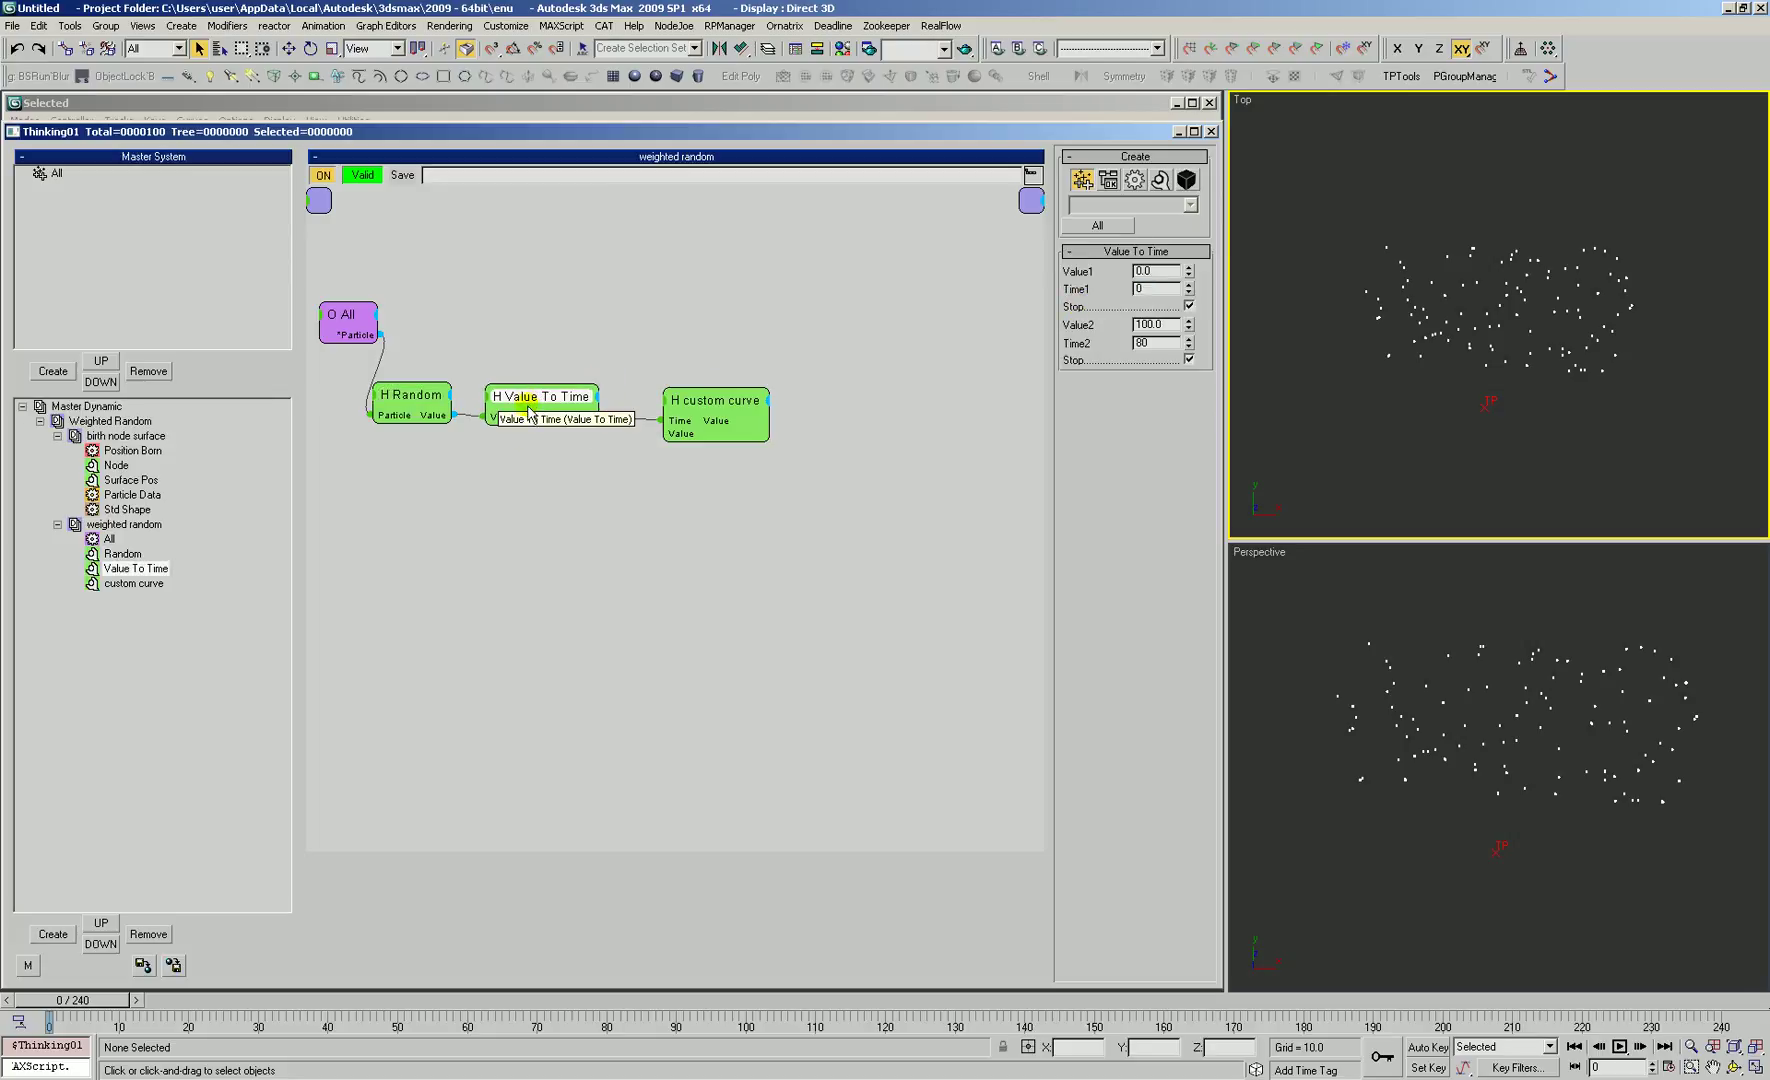
{"action": "left_click", "coordinate": [1196, 277]}
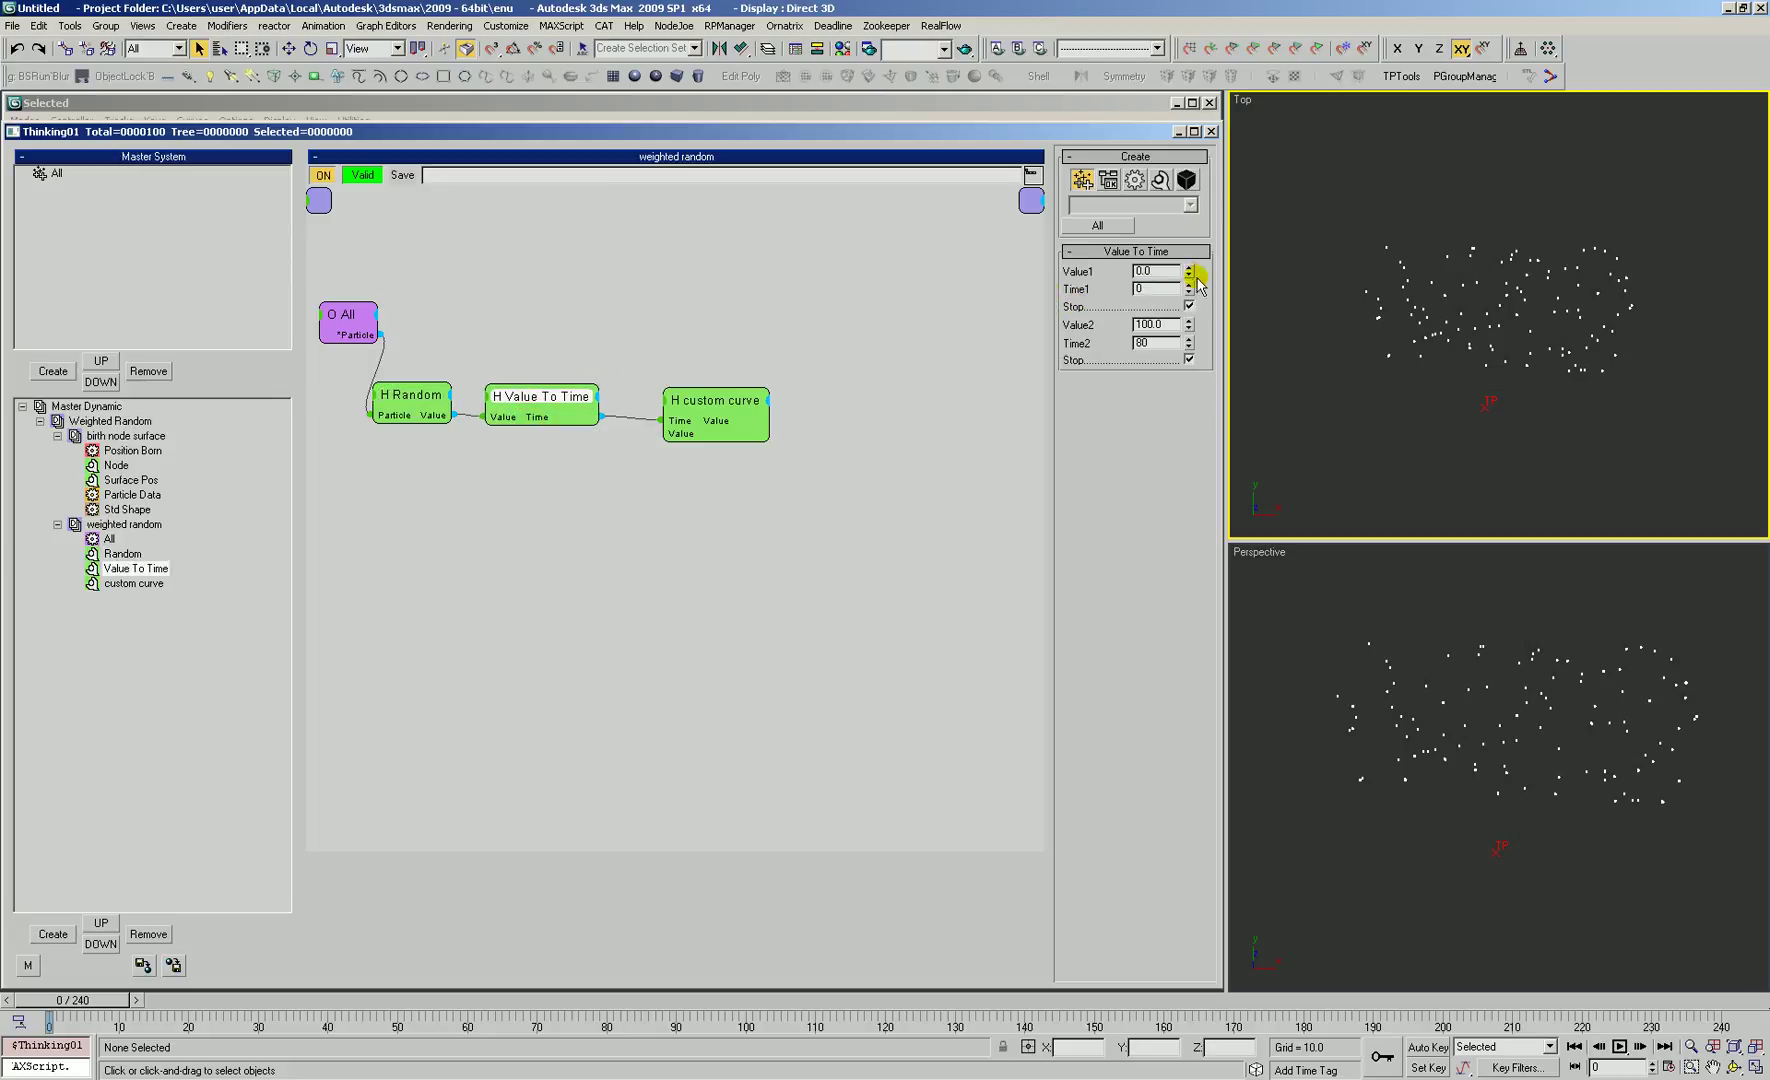
{"action": "left_click", "coordinate": [1169, 325]}
{"action": "key", "text": "Tab"}
{"action": "double_click", "coordinate": [1162, 270]}
{"action": "left_click_drag", "start_coordinate": [550, 395], "coordinate": [552, 396]}
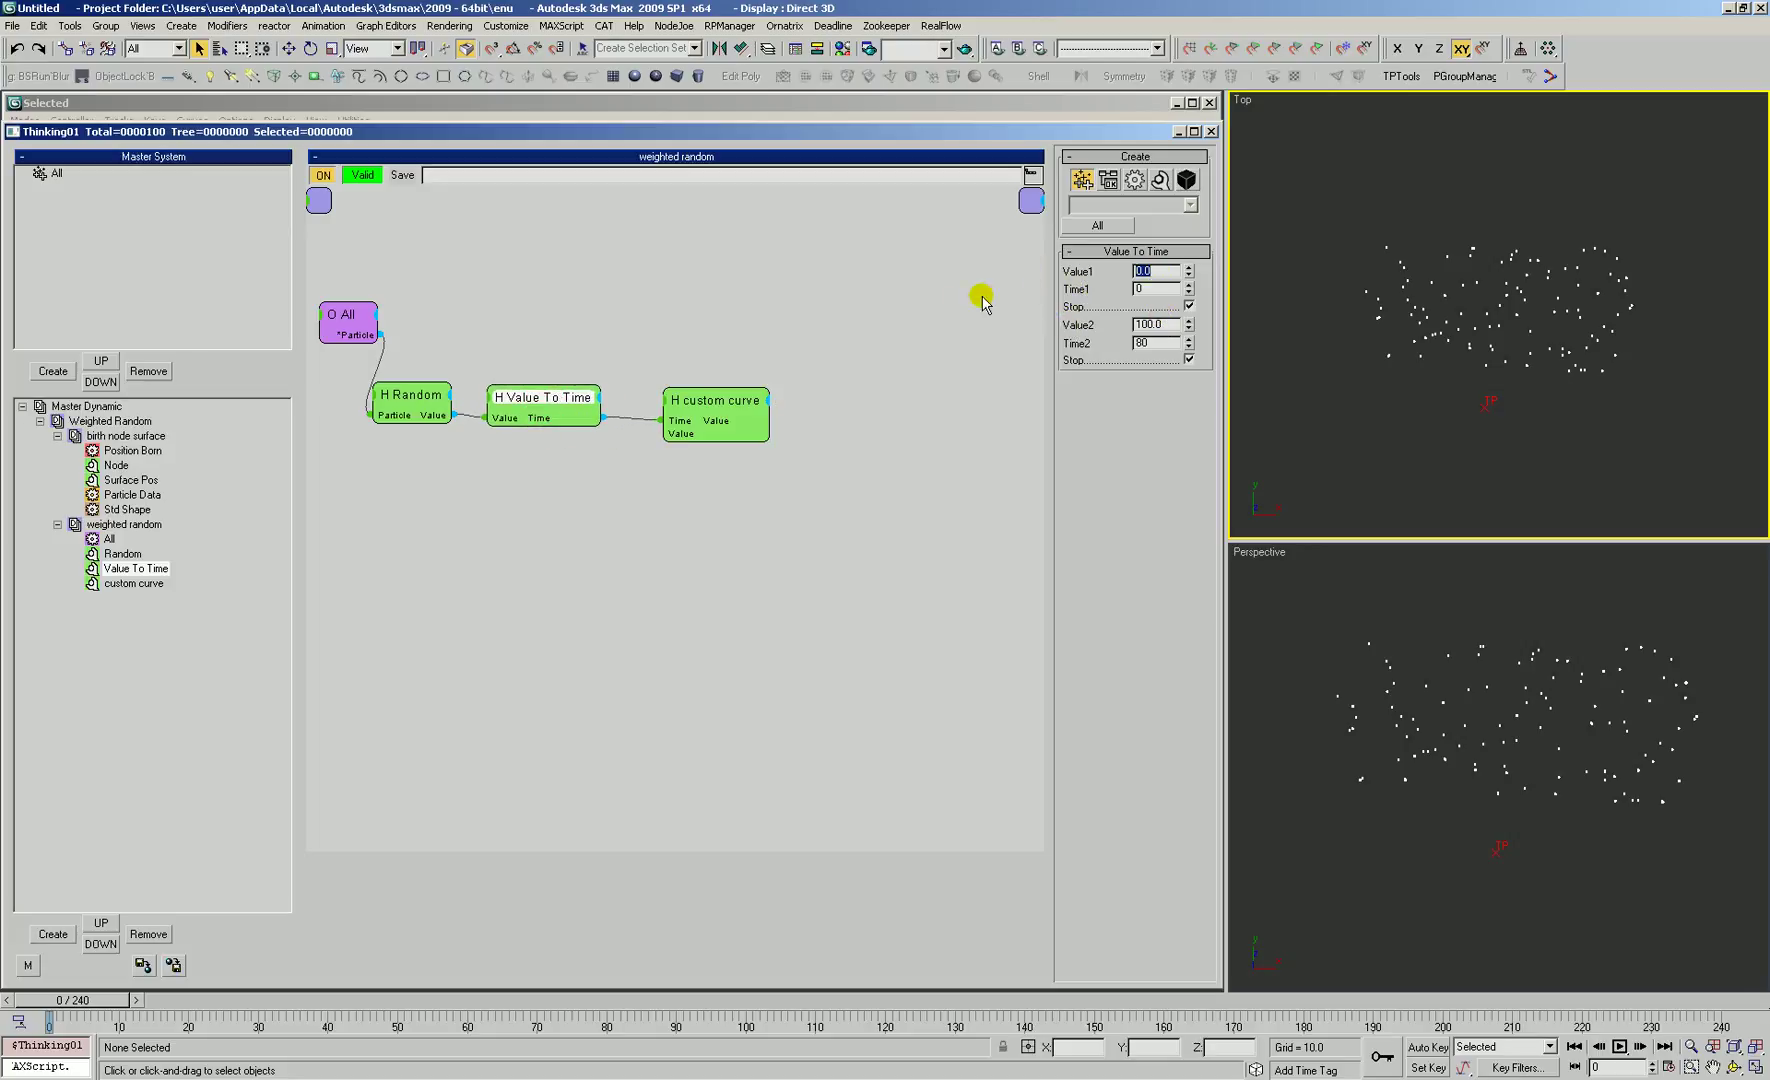
{"action": "left_click", "coordinate": [1164, 323]}
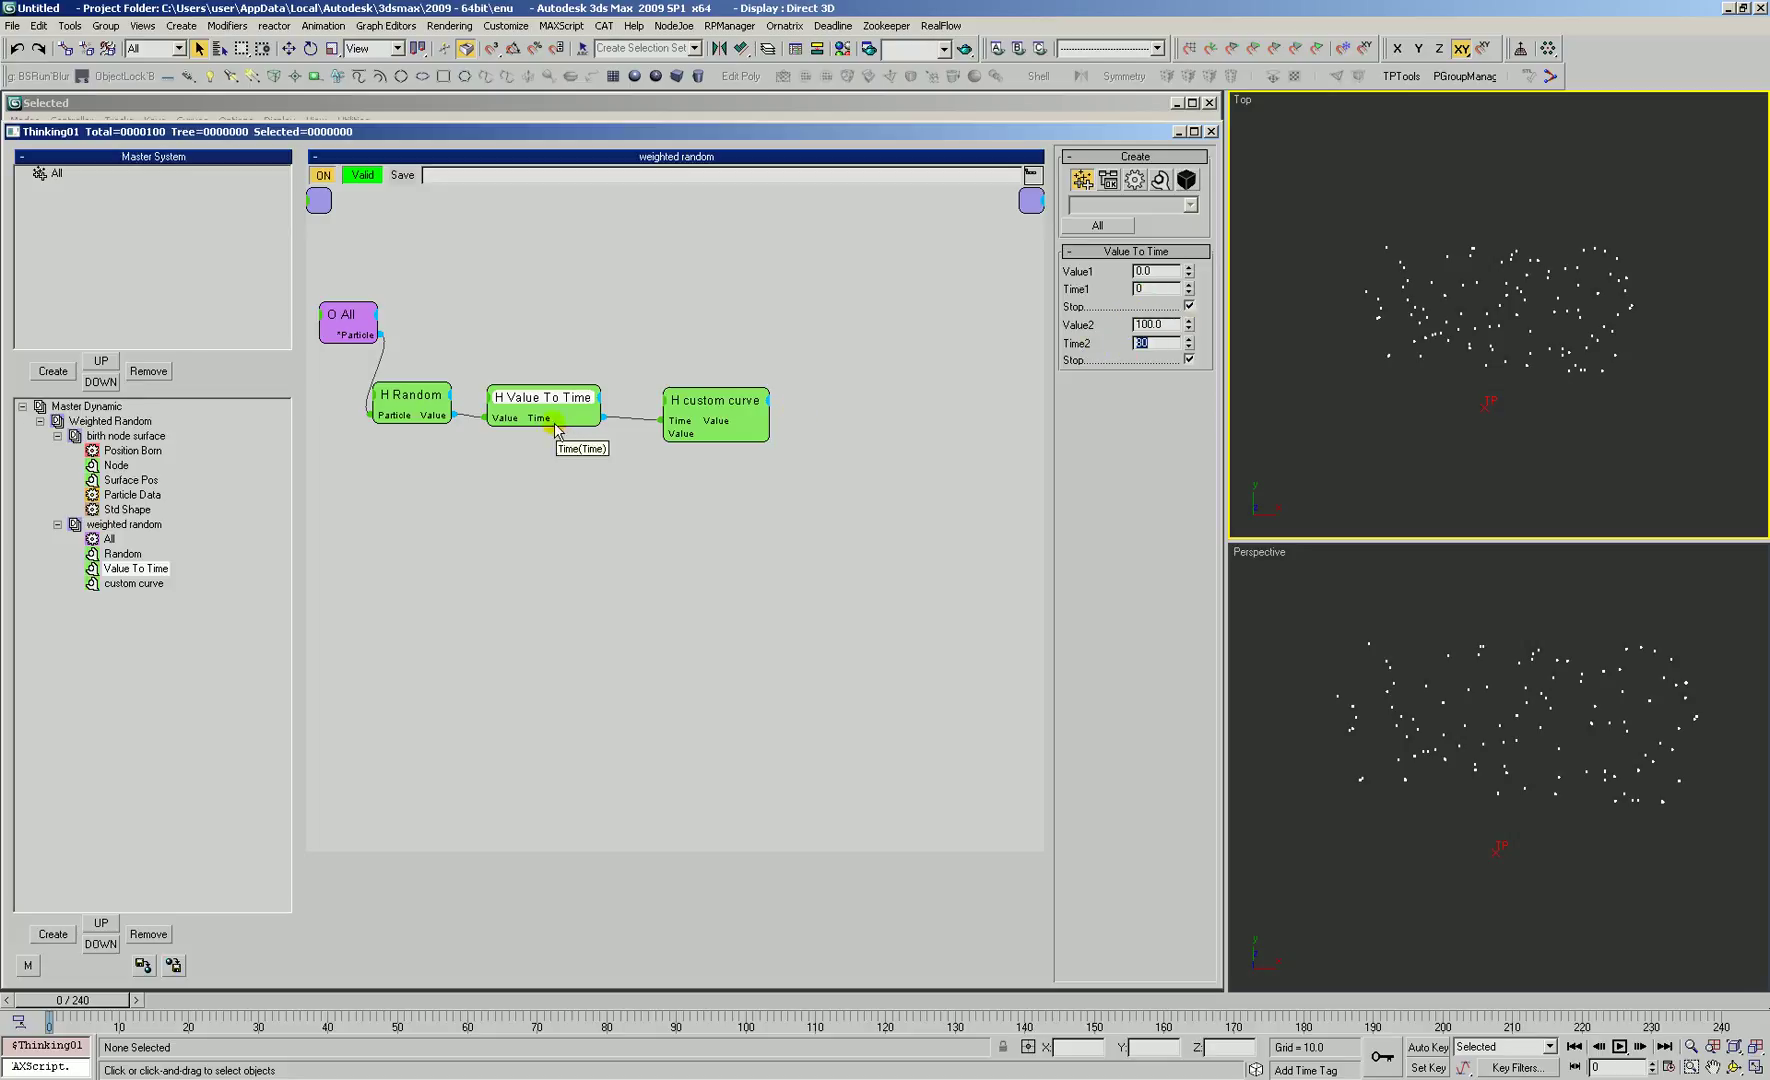
{"action": "left_click_drag", "start_coordinate": [603, 416], "coordinate": [710, 407]}
{"action": "left_click_drag", "start_coordinate": [510, 399], "coordinate": [514, 403]}
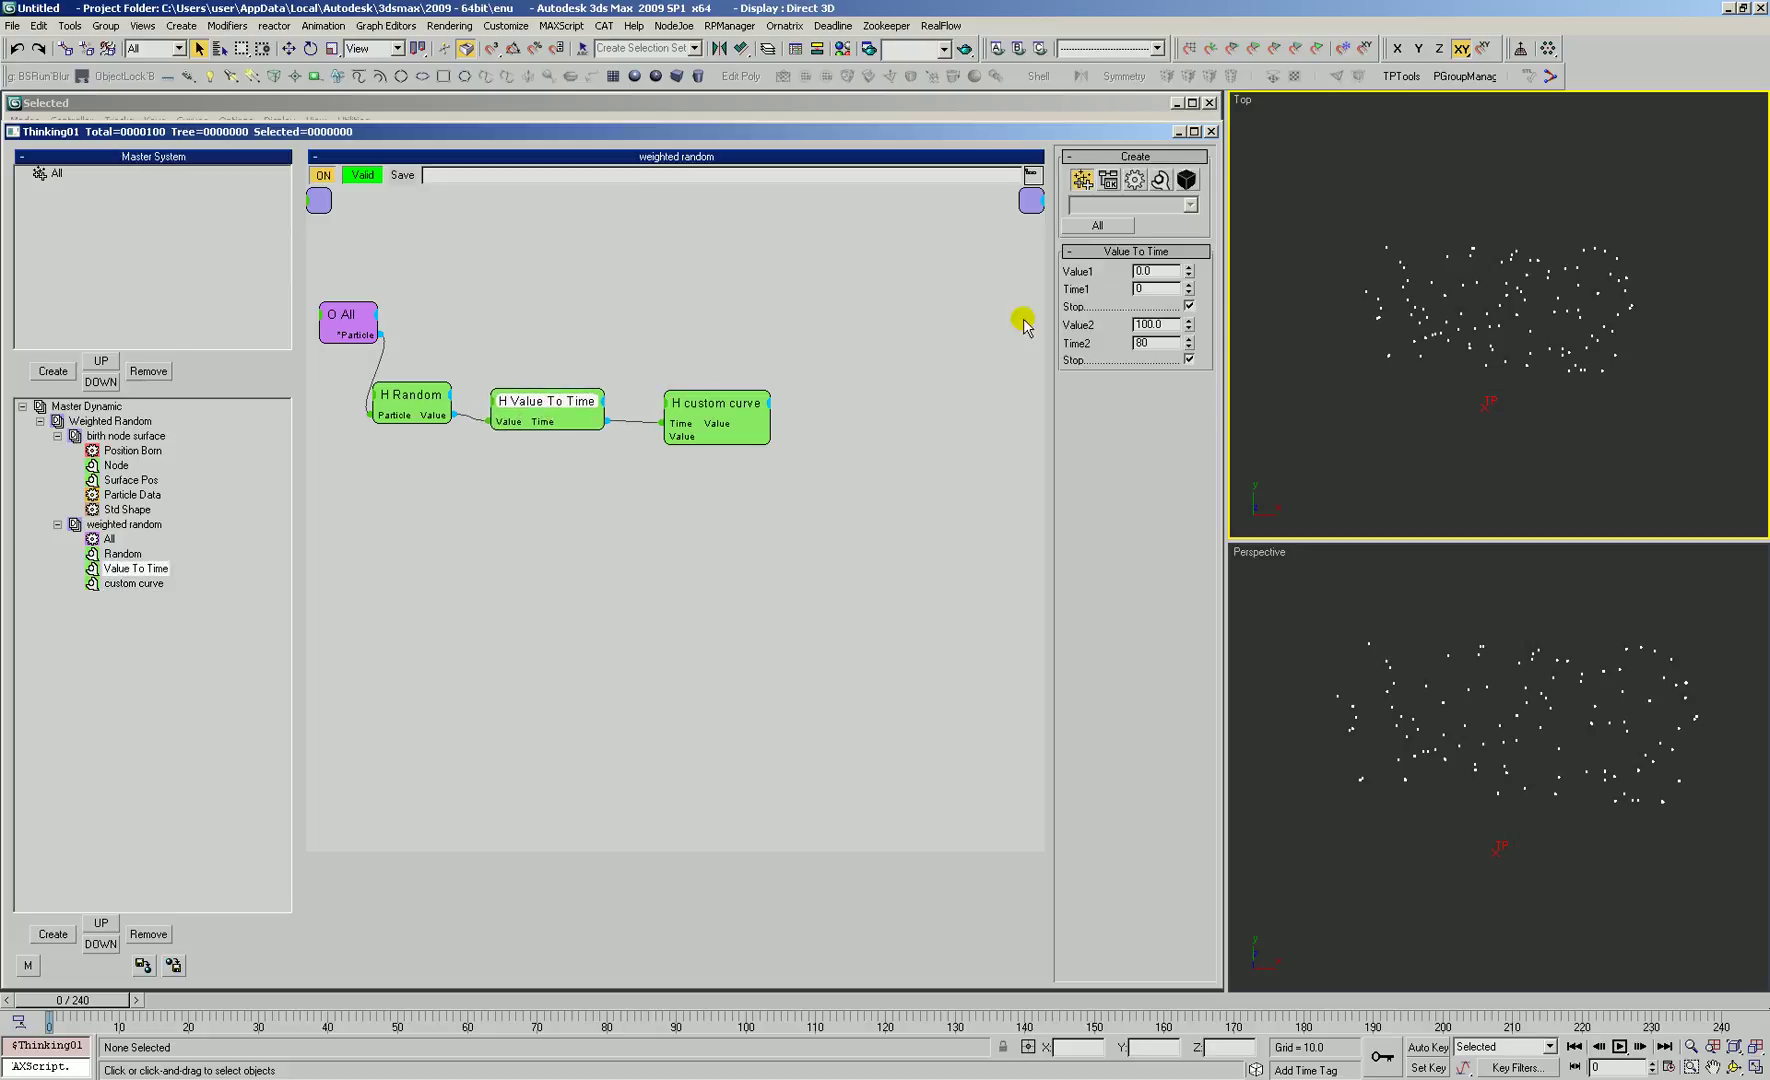
{"action": "left_click_drag", "start_coordinate": [1166, 325], "coordinate": [1127, 339]}
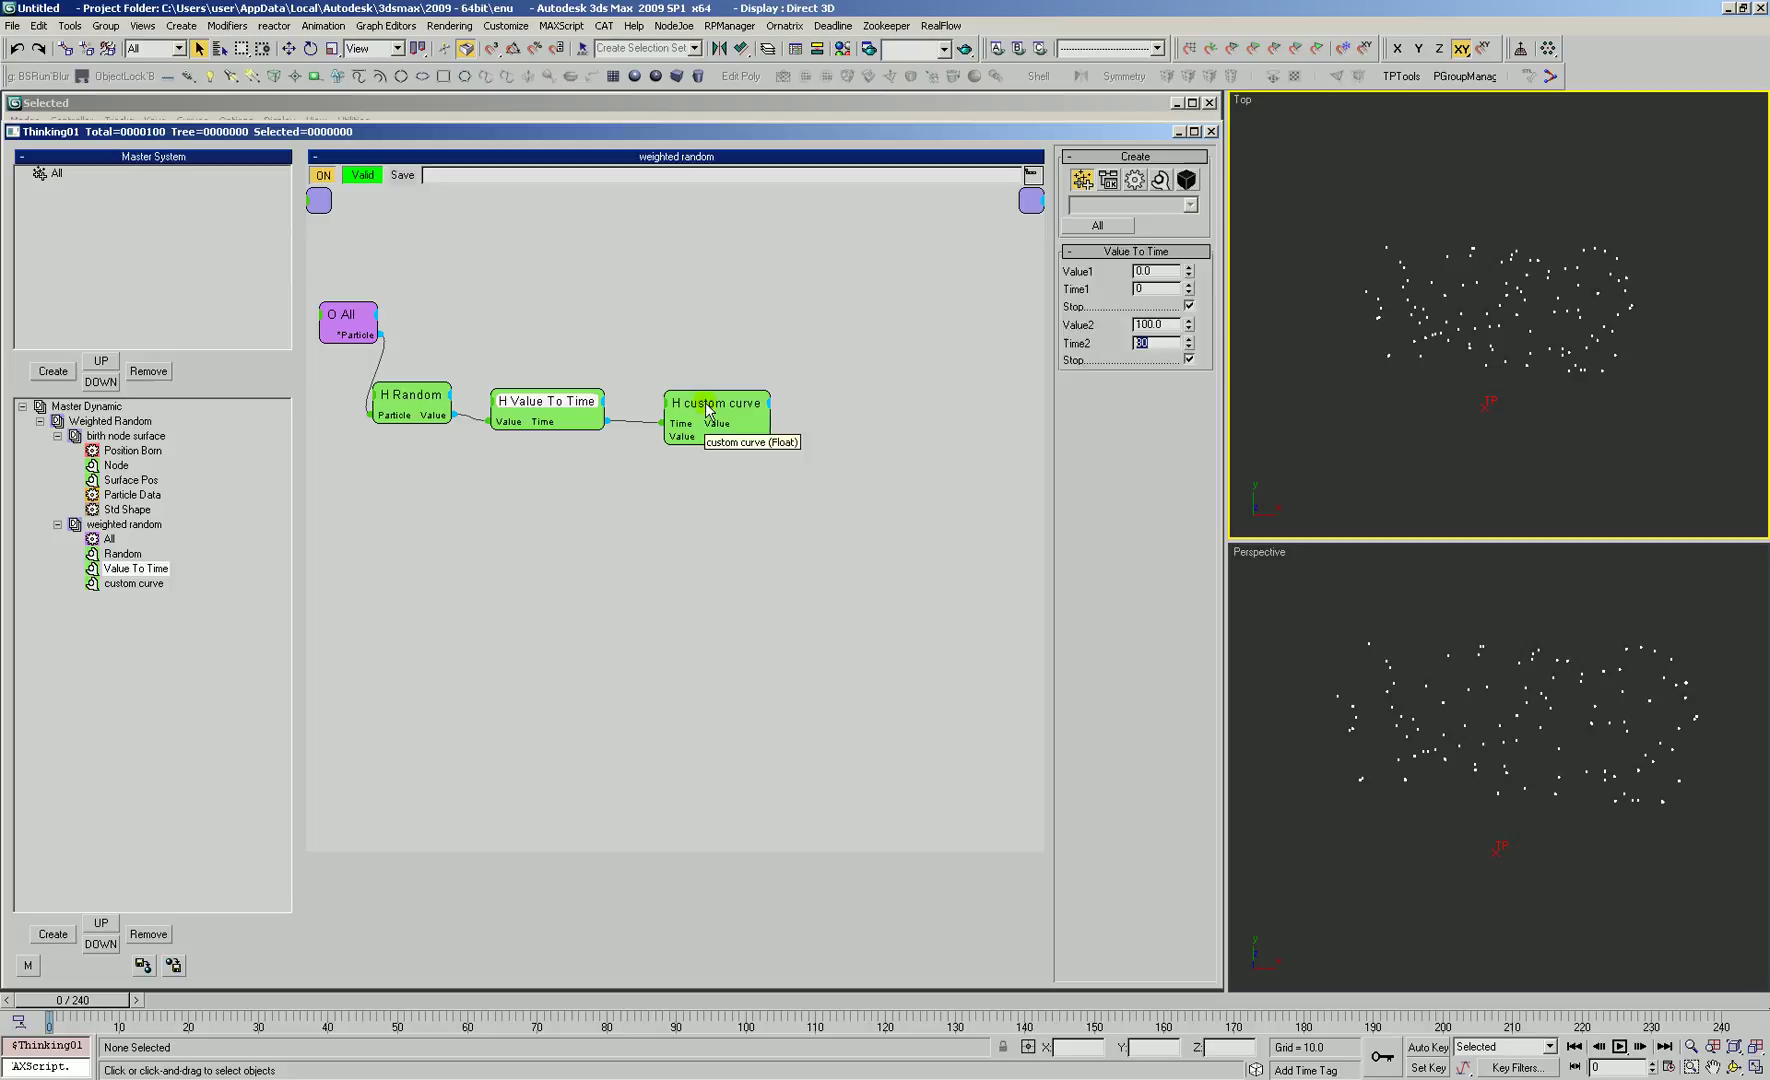
Step: Compare the custom curve helper's inputs and output with its Bezier Float curve in the curve editor
{"action": "left_click_drag", "start_coordinate": [700, 402], "coordinate": [679, 401]}
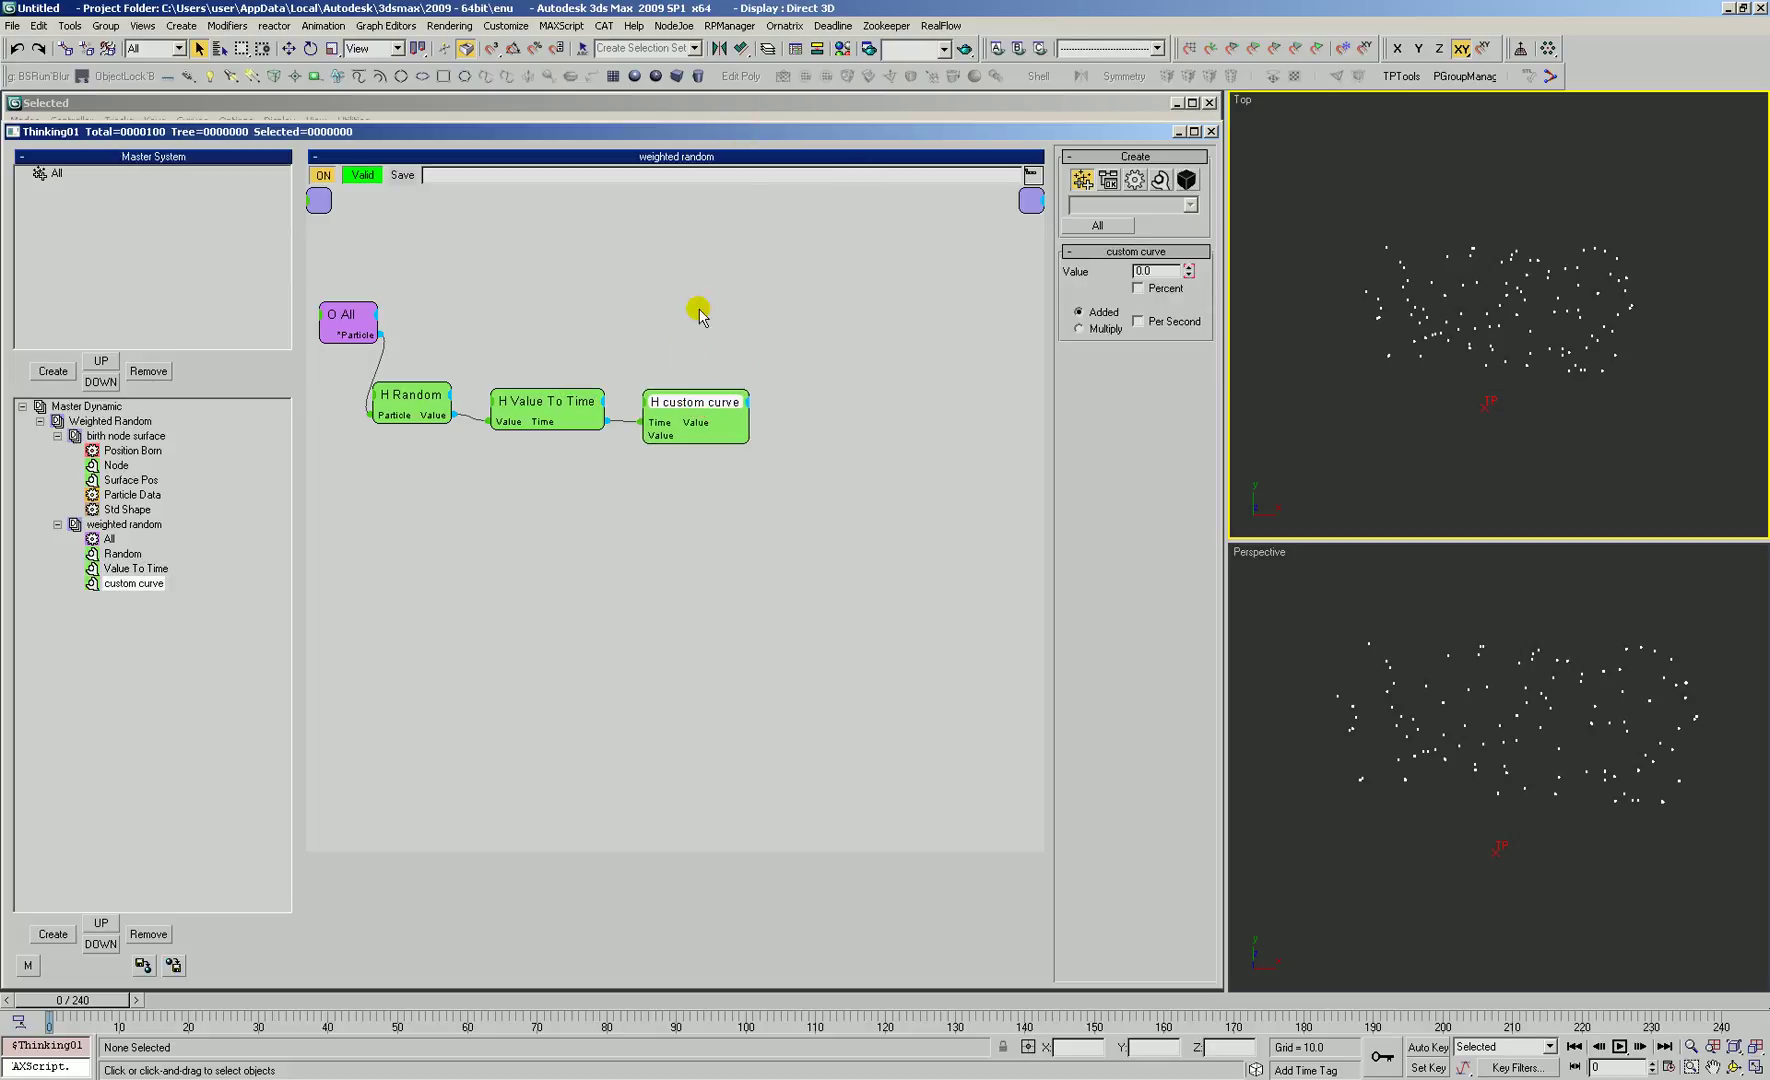
{"action": "left_click", "coordinate": [734, 113]}
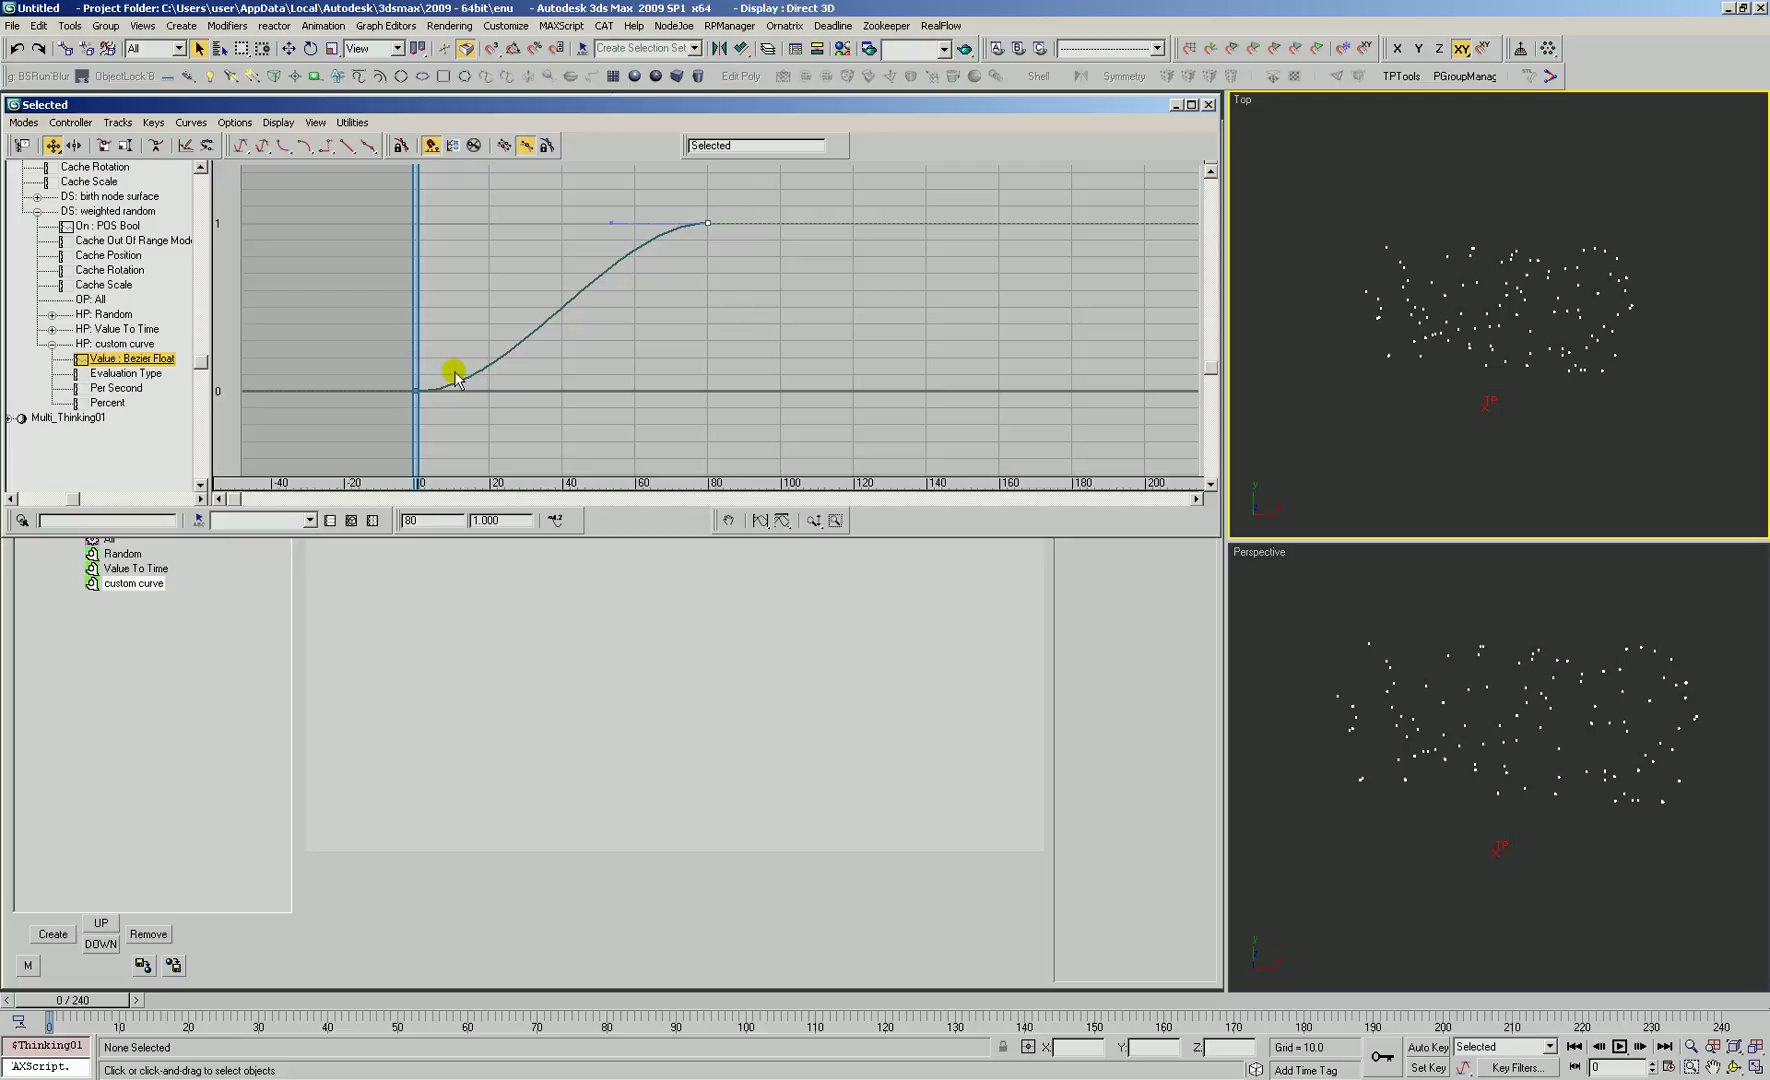
{"action": "left_click_drag", "start_coordinate": [708, 113], "coordinate": [783, 109]}
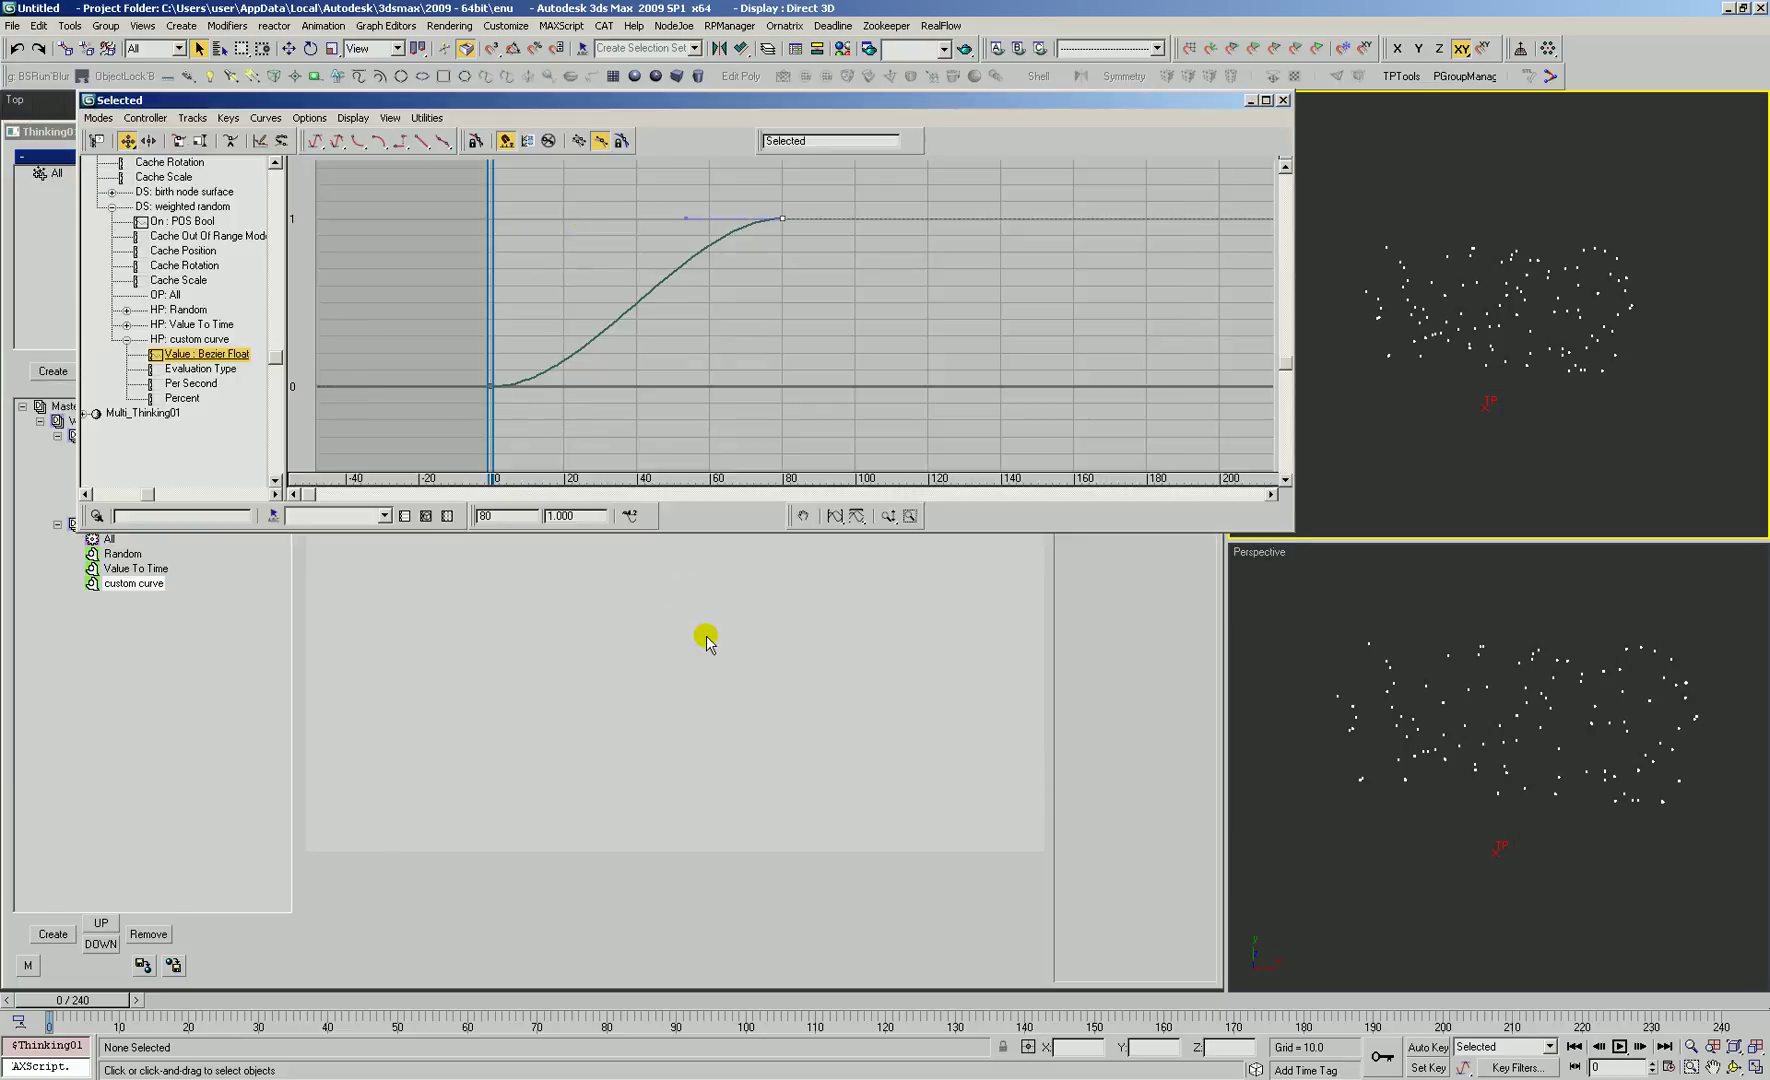
{"action": "left_click", "coordinate": [703, 740]}
{"action": "left_click_drag", "start_coordinate": [610, 432], "coordinate": [740, 522]}
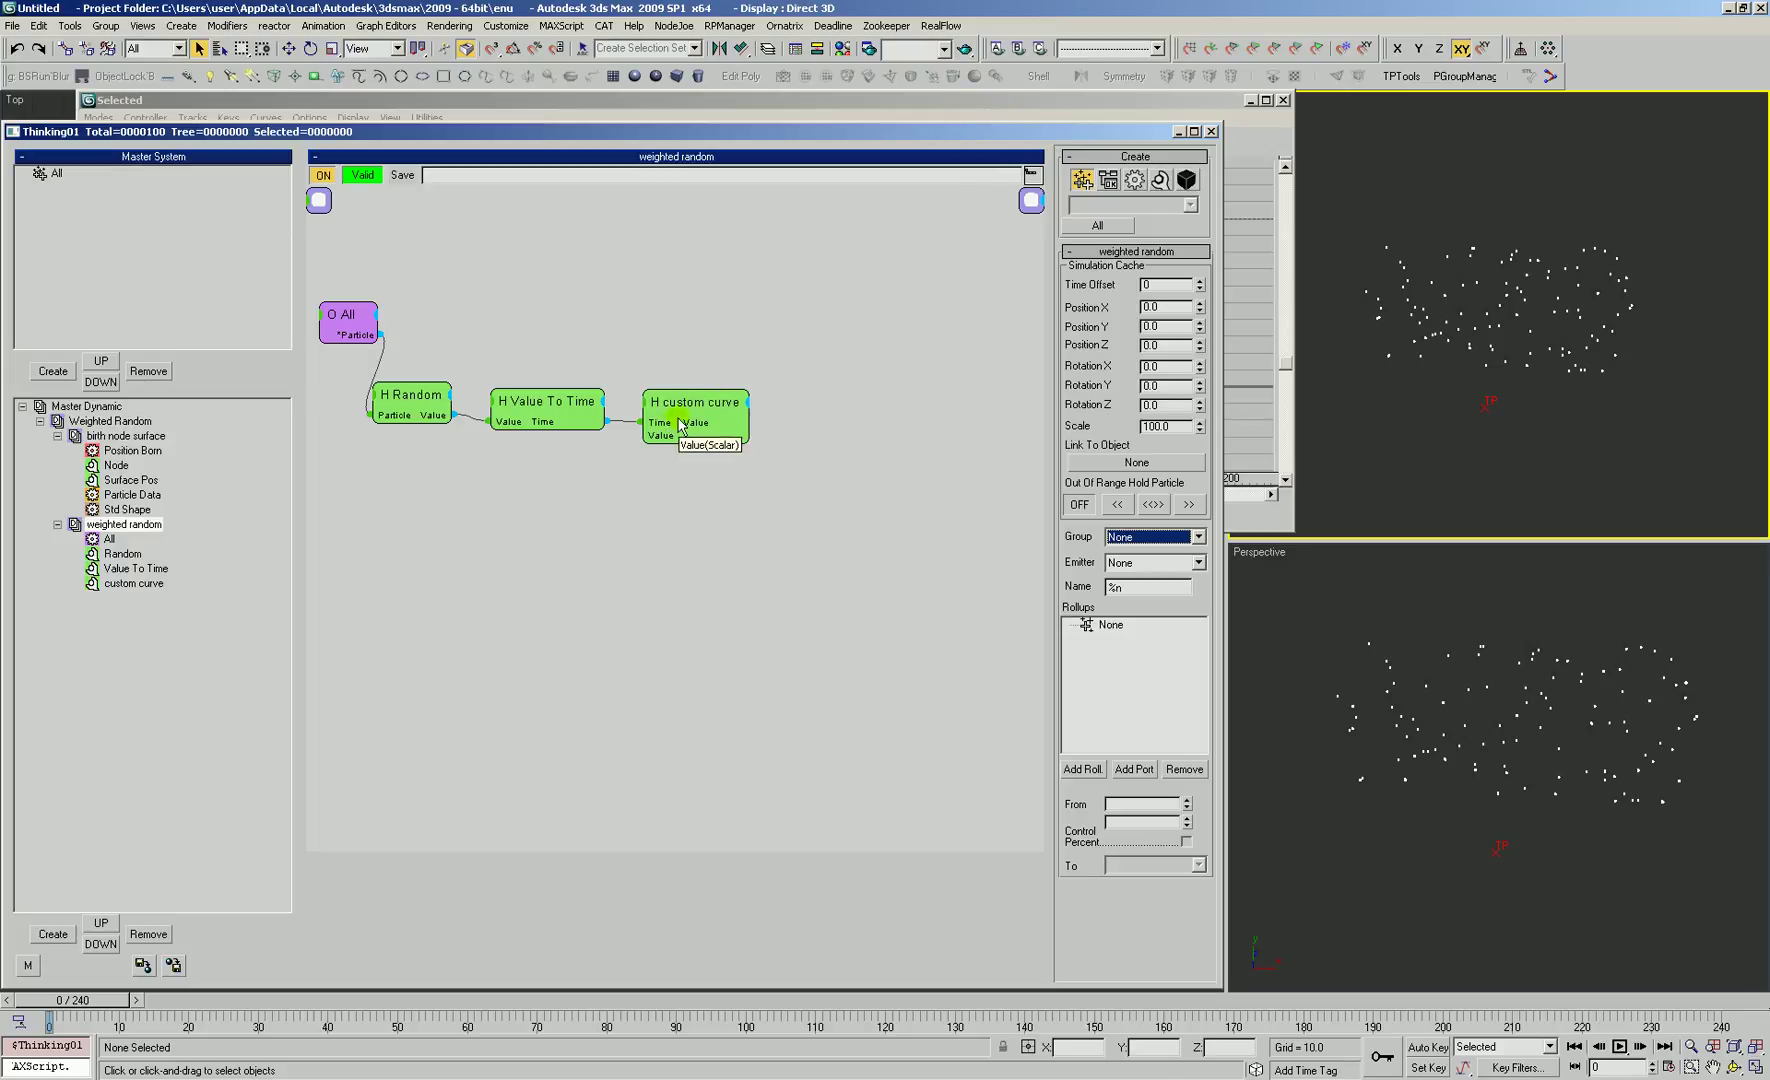
{"action": "left_click", "coordinate": [864, 118]}
{"action": "left_click_drag", "start_coordinate": [862, 115], "coordinate": [858, 118]}
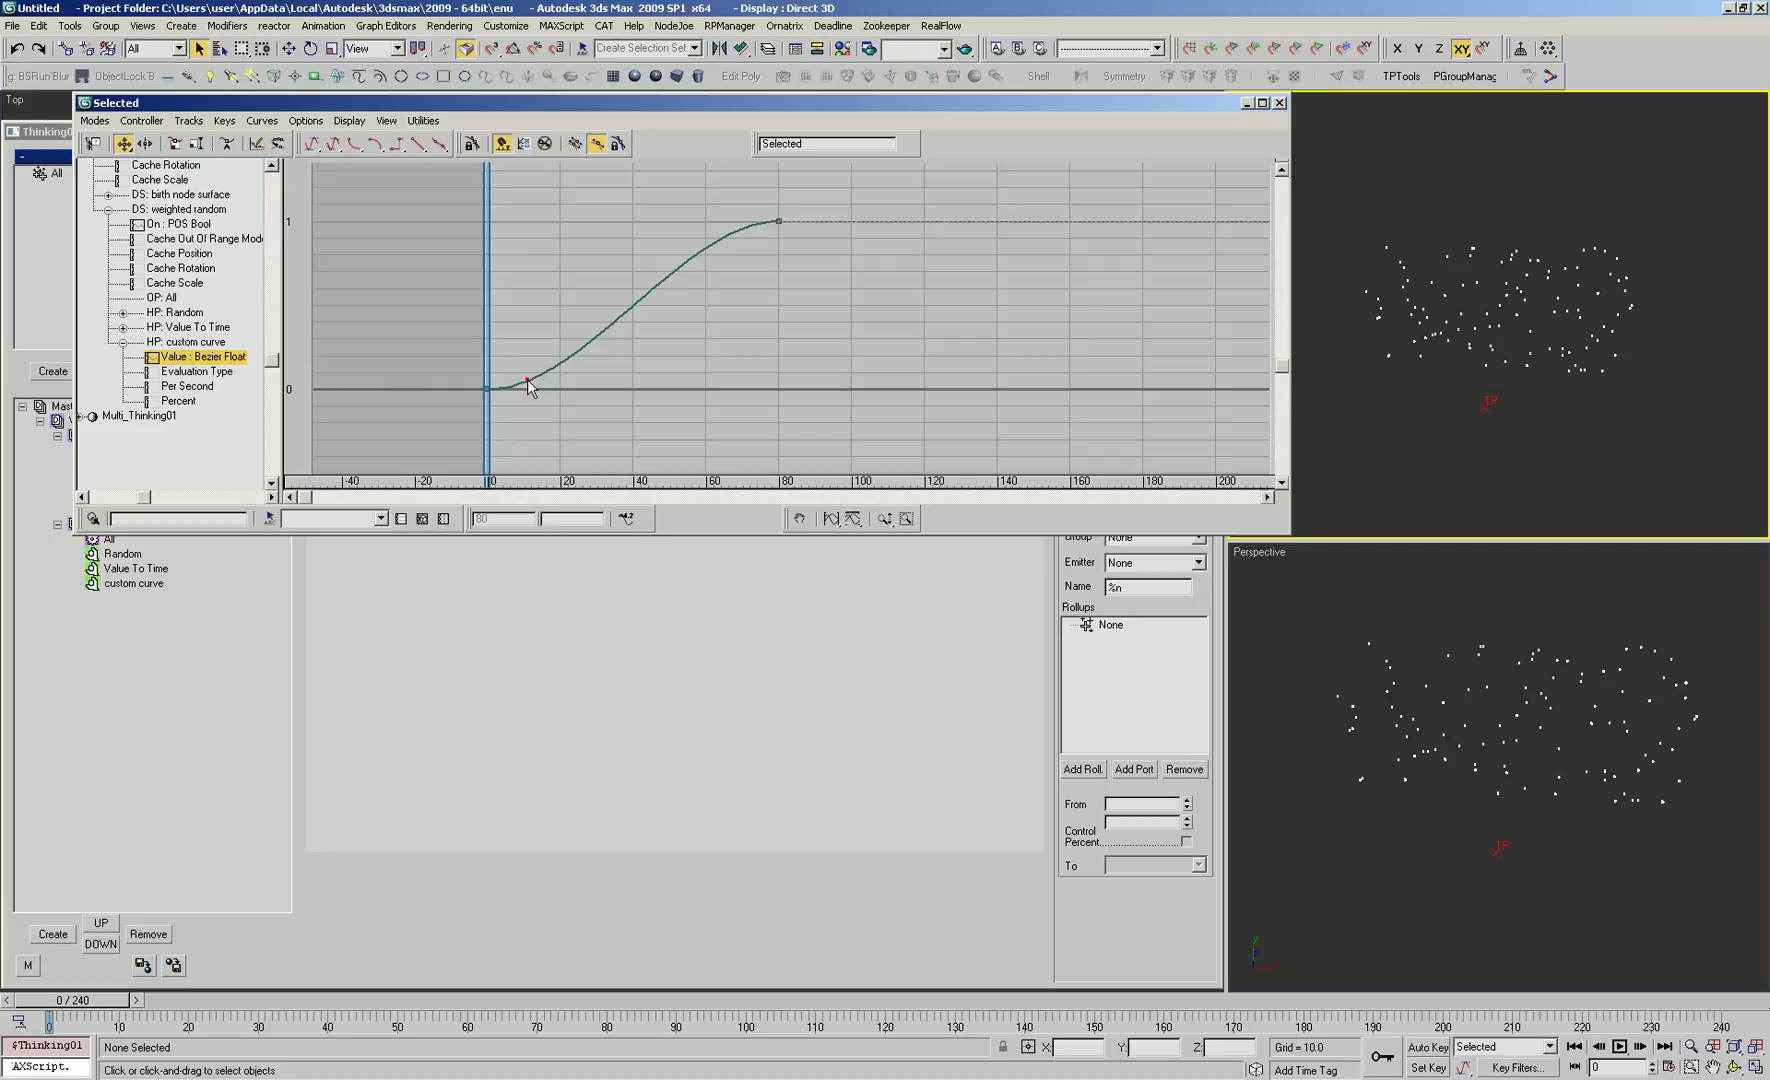
Step: Add a key at frame 12 of the custom curve, move it to frame 10 near value 0, and review the helper's output
{"action": "left_click", "coordinate": [1515, 378]}
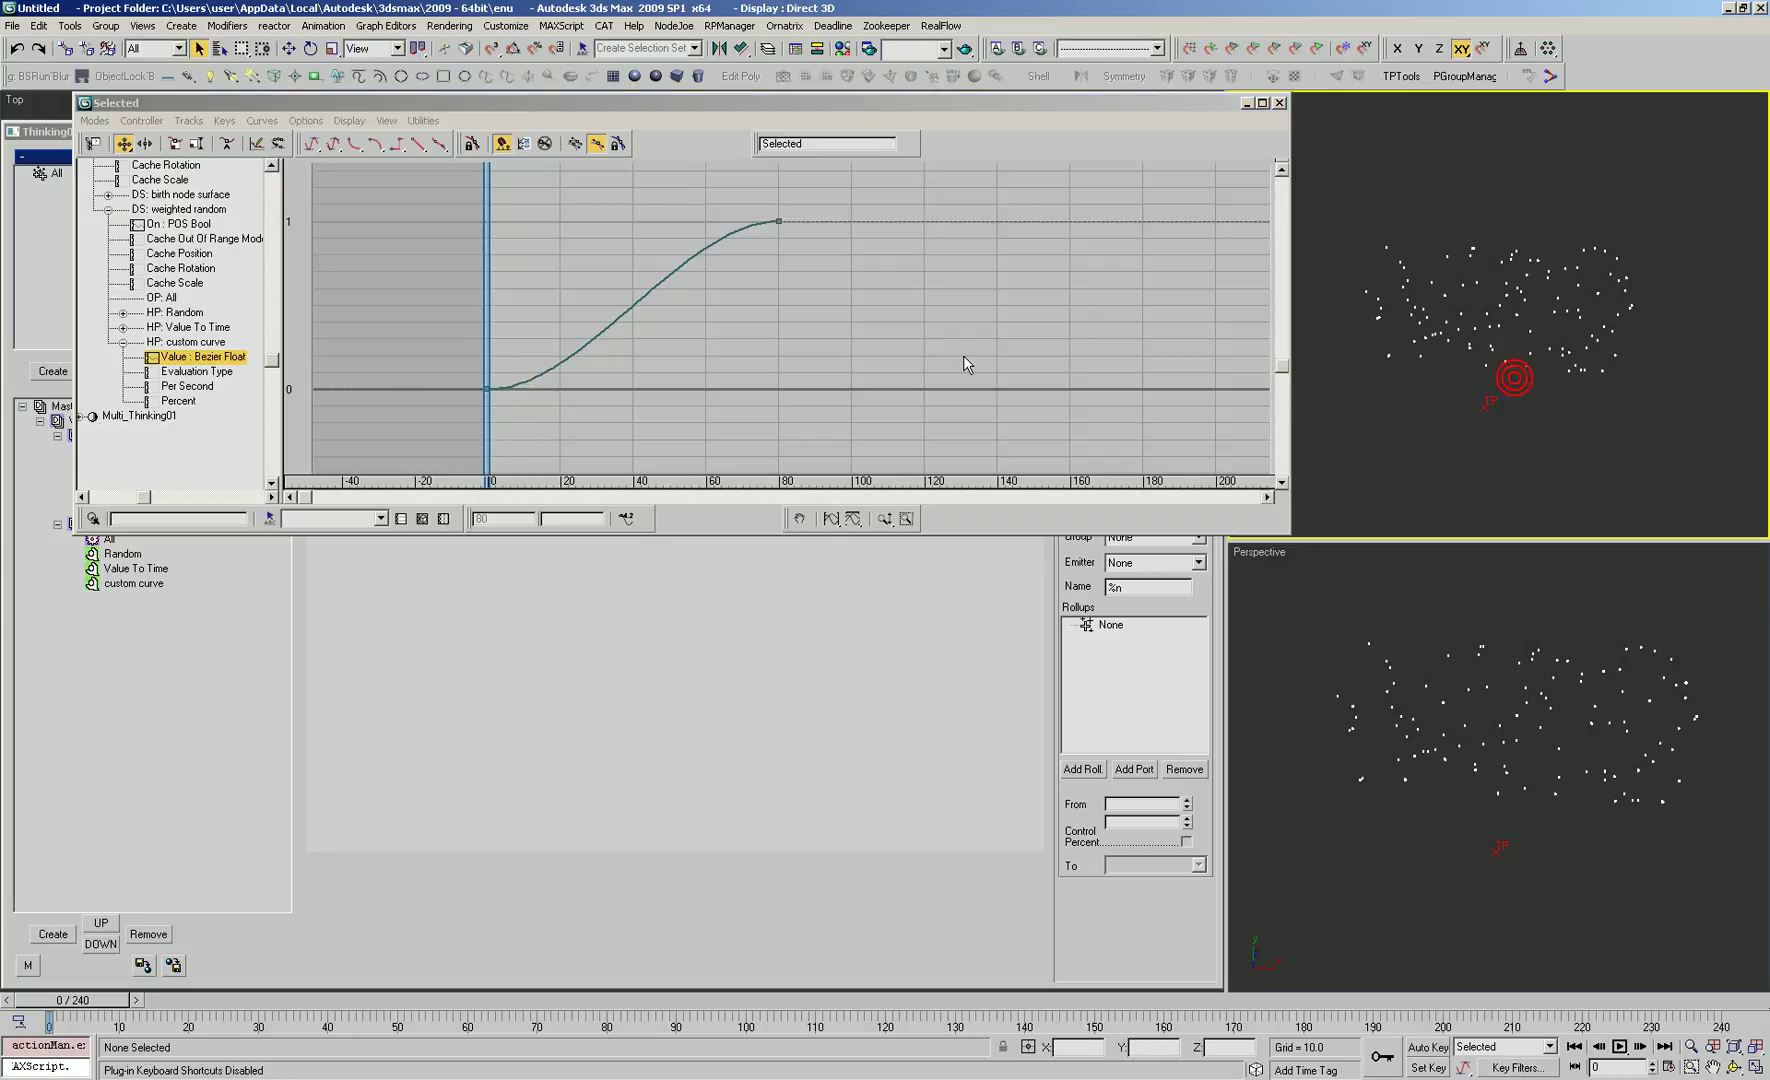
{"action": "left_click", "coordinate": [806, 348]}
{"action": "key", "text": "a"}
{"action": "left_click", "coordinate": [545, 371]}
{"action": "left_click", "coordinate": [532, 379]}
{"action": "right_click", "coordinate": [531, 379]}
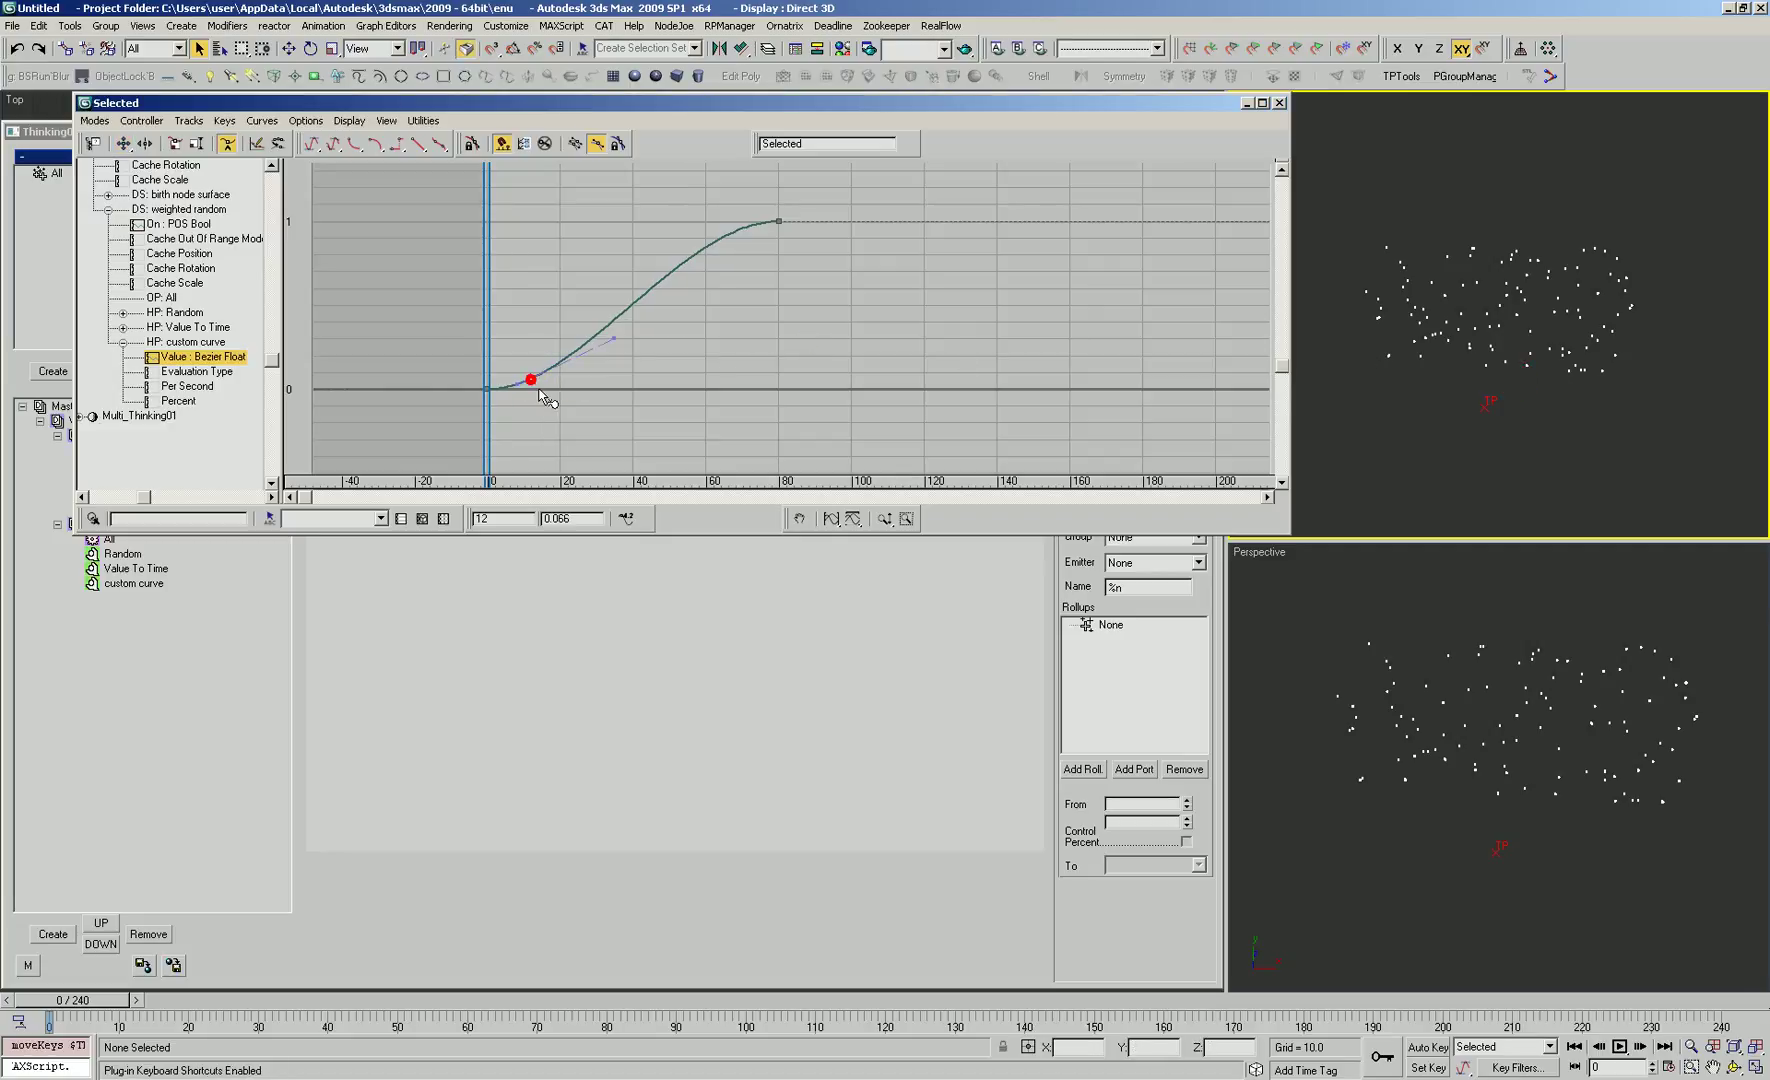
{"action": "left_click_drag", "start_coordinate": [531, 379], "coordinate": [534, 390]}
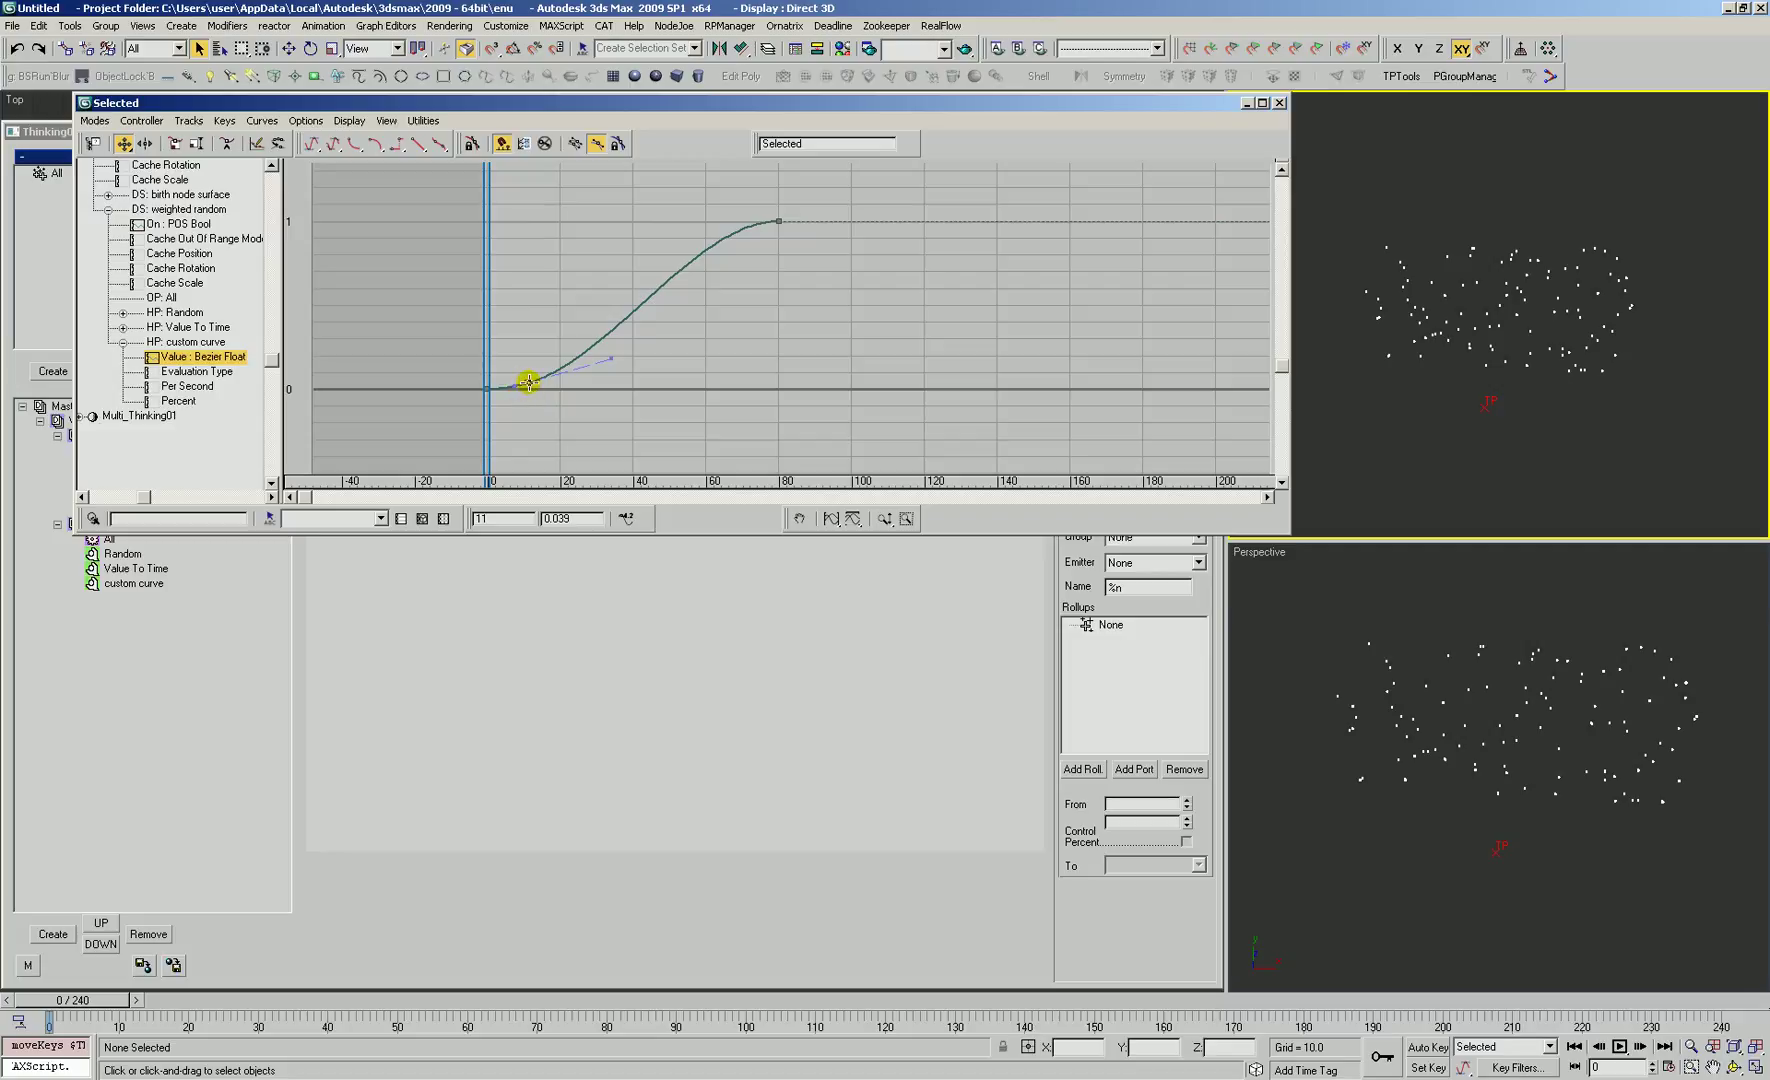
{"action": "left_click_drag", "start_coordinate": [528, 390], "coordinate": [523, 385]}
{"action": "left_click_drag", "start_coordinate": [574, 527], "coordinate": [555, 528]}
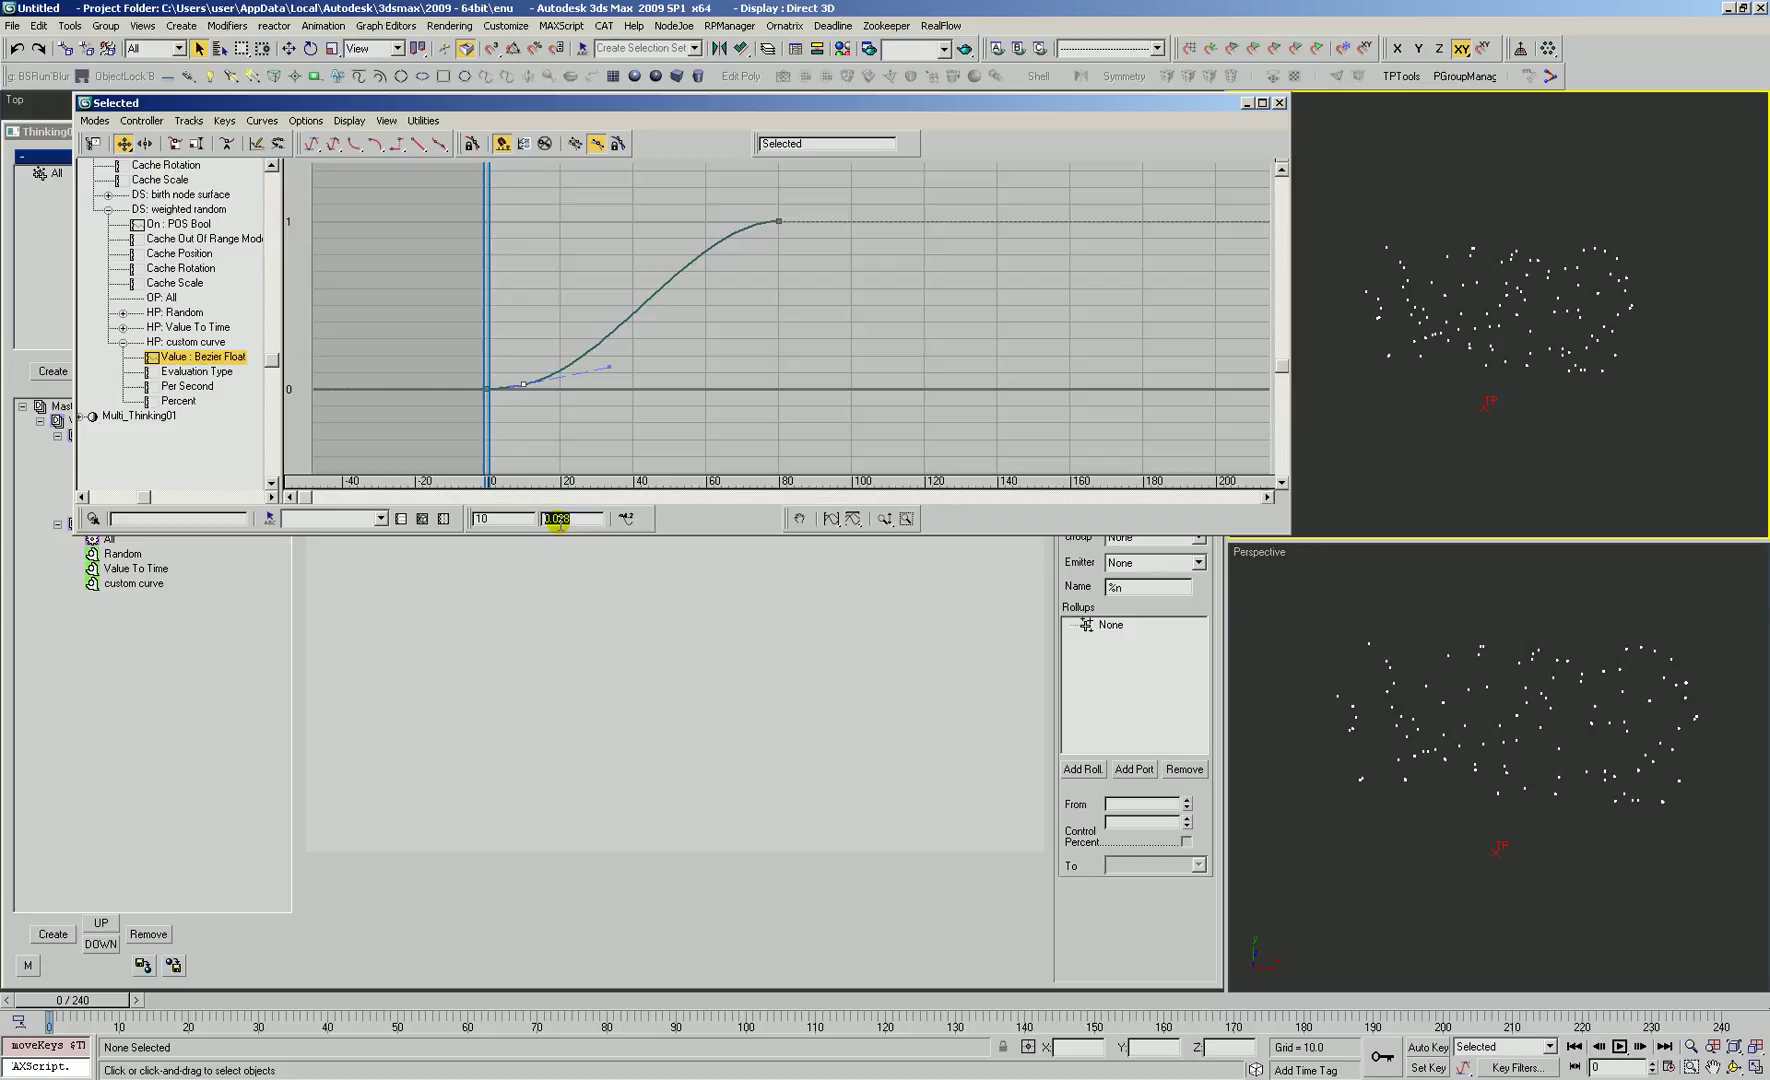
{"action": "left_click", "coordinate": [718, 628]}
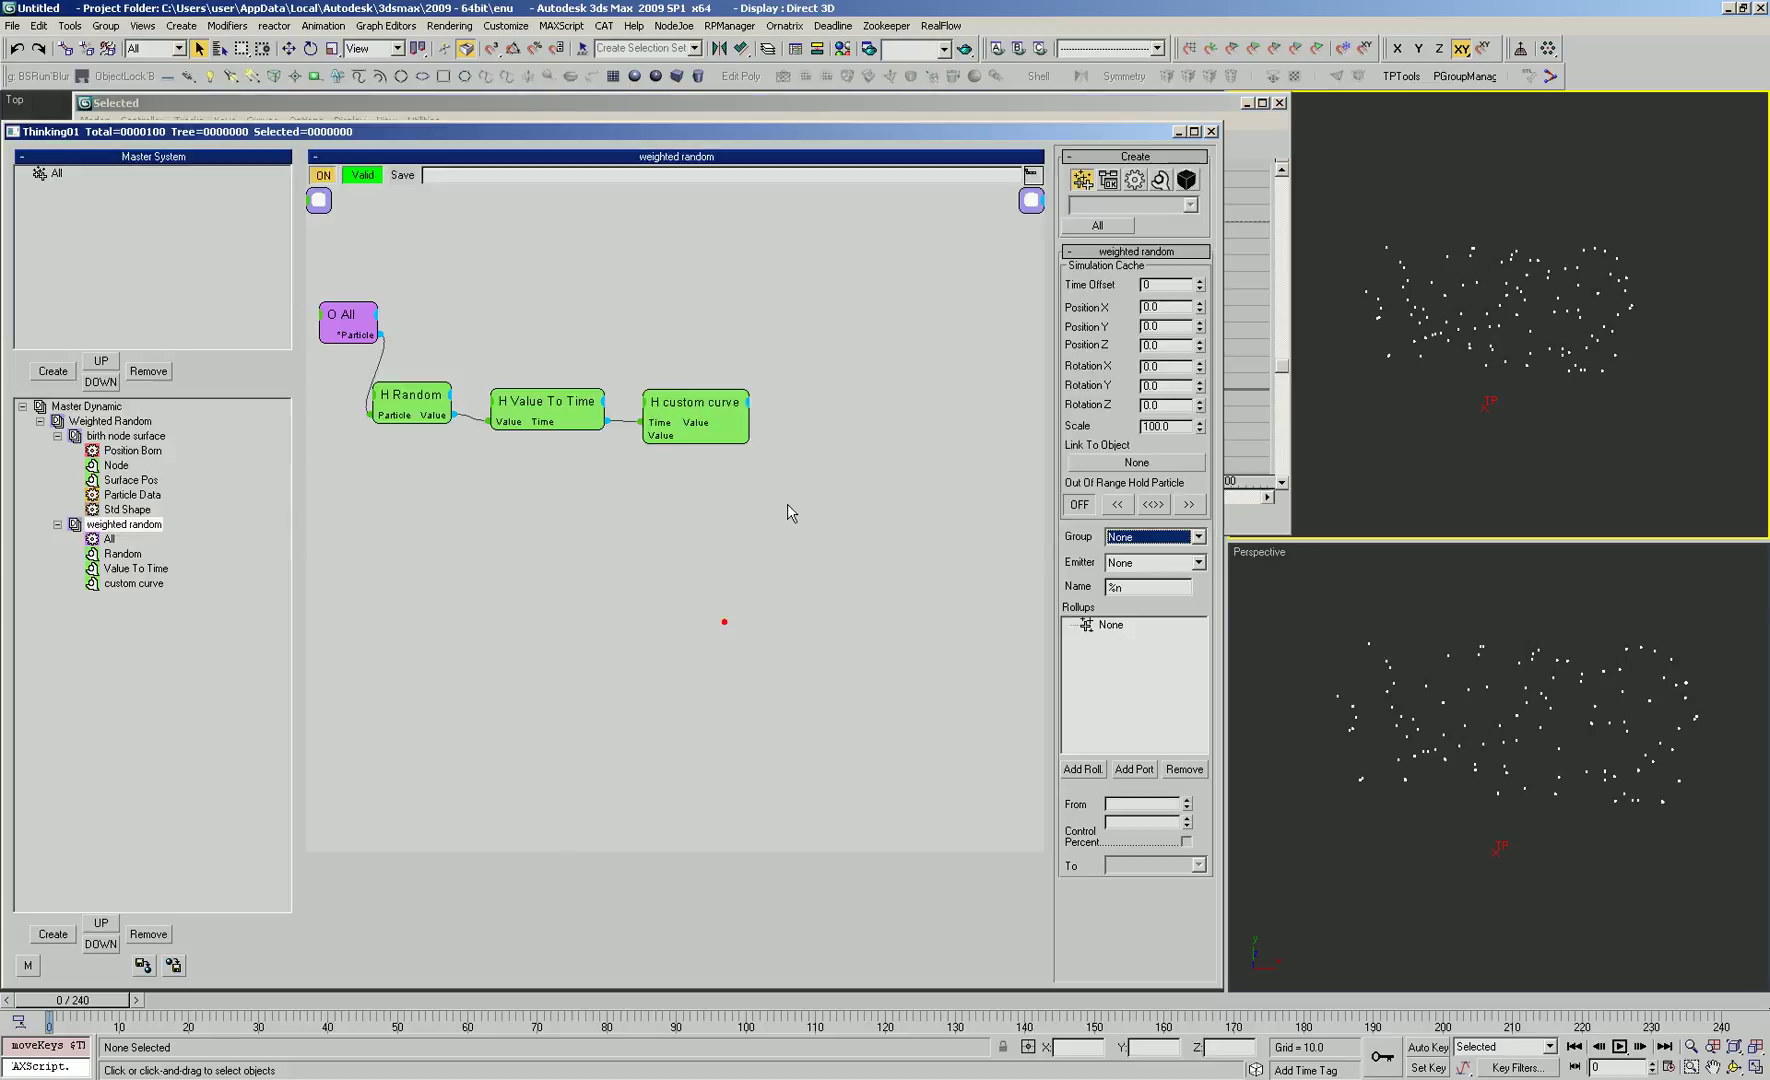
{"action": "left_click_drag", "start_coordinate": [747, 422], "coordinate": [858, 443]}
Step: Reshape the tangents of the frame 0 and frame 80 keys so the curve stays near 0 and rises steeply just before frame 80
{"action": "left_click", "coordinate": [843, 102]}
{"action": "left_click", "coordinate": [565, 332]}
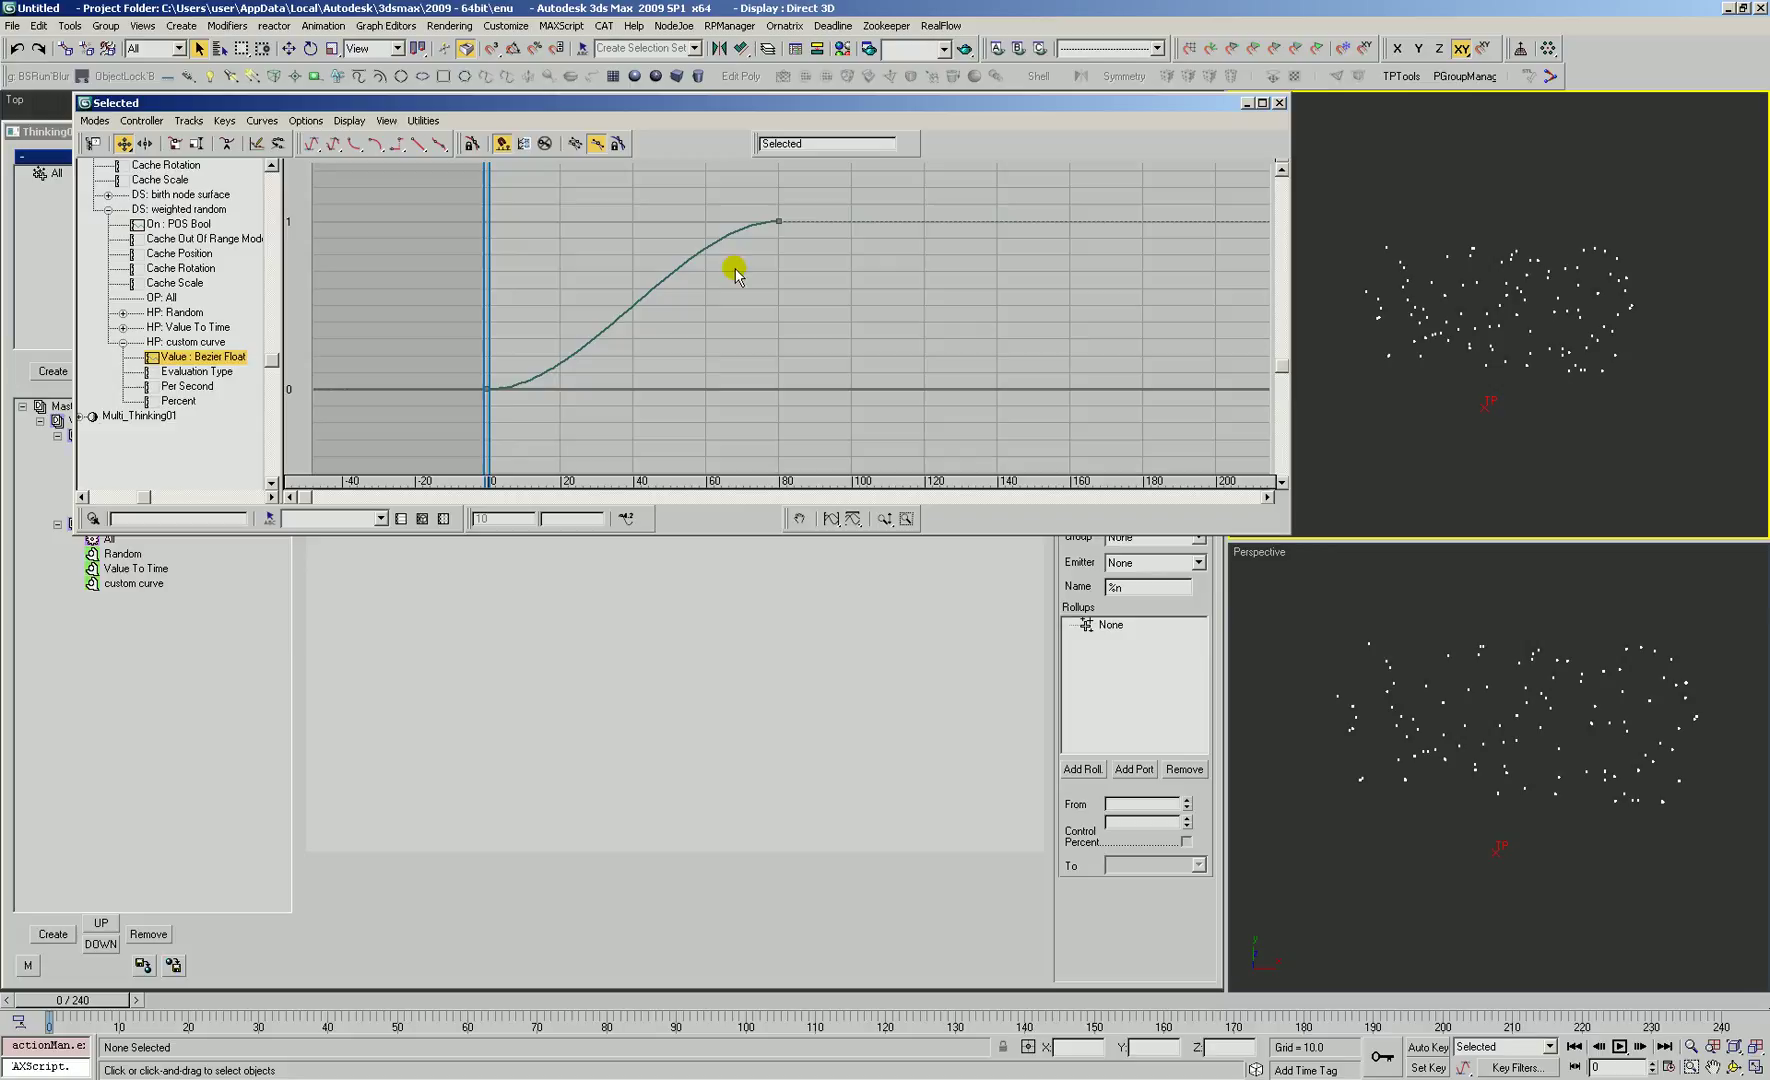
{"action": "left_click_drag", "start_coordinate": [438, 444], "coordinate": [438, 444]}
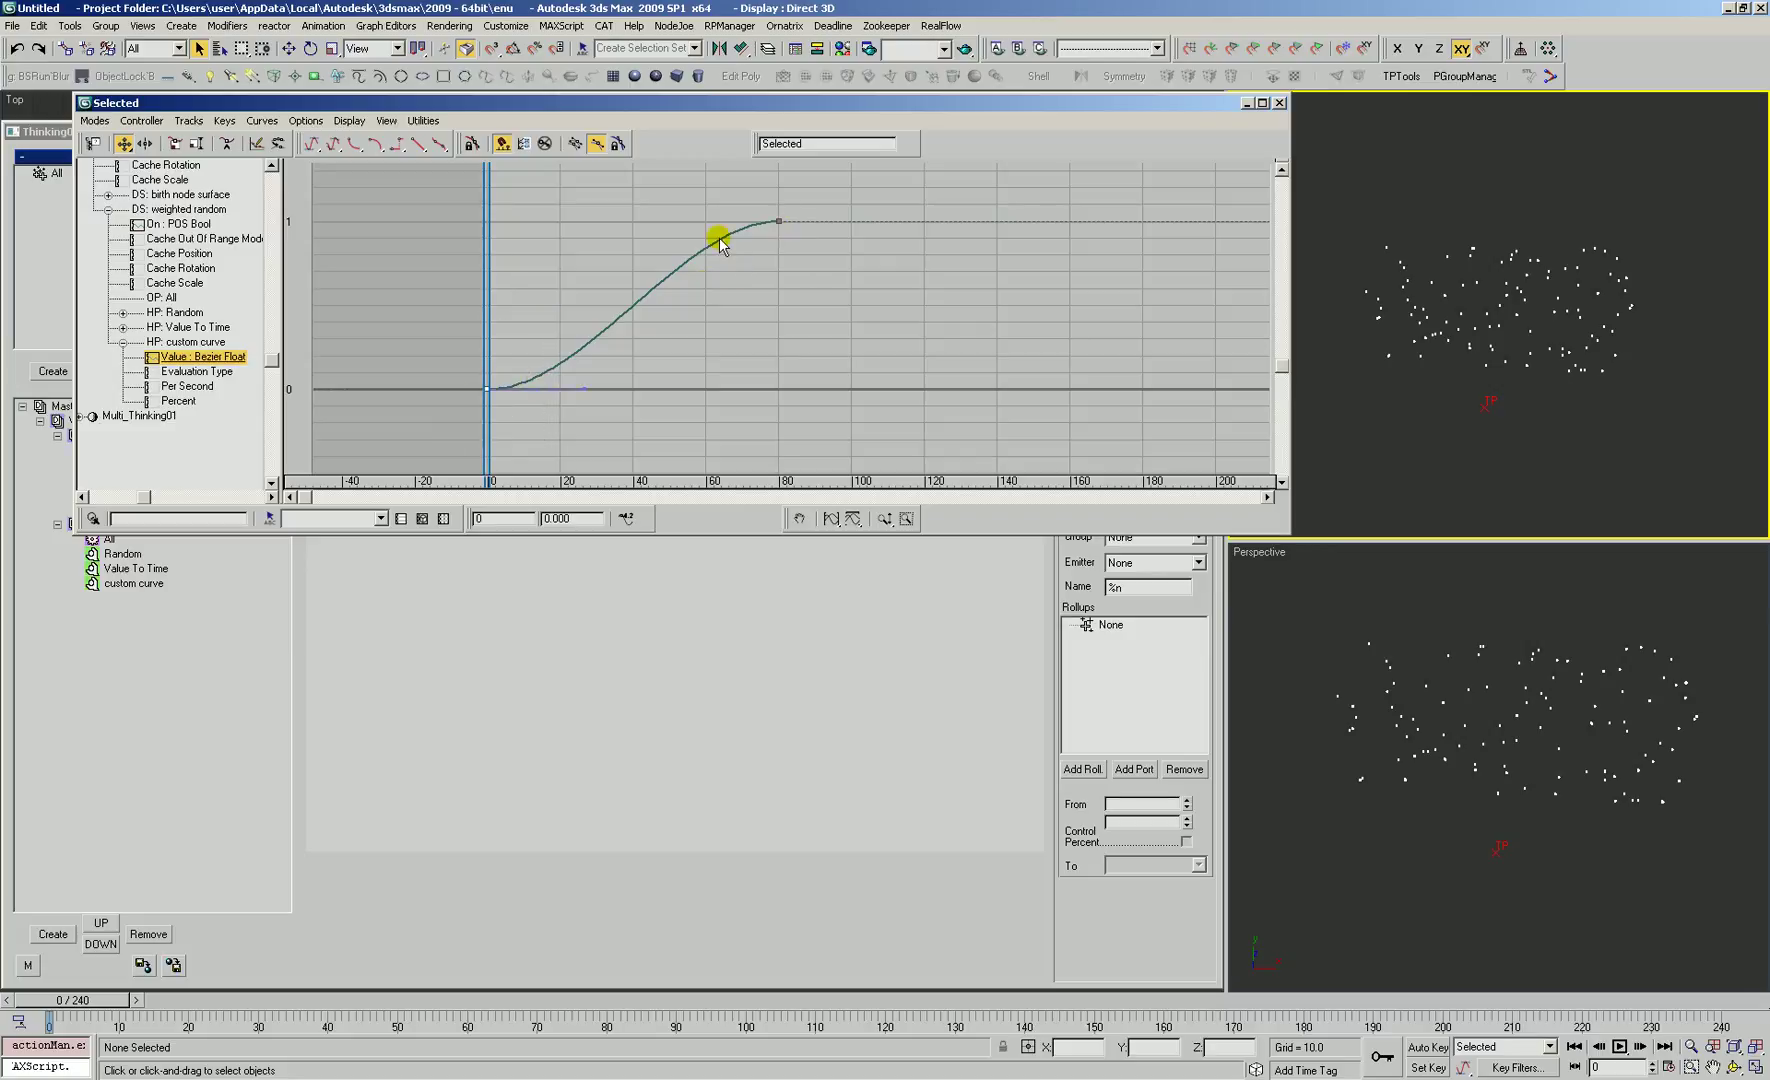
{"action": "left_click_drag", "start_coordinate": [583, 389], "coordinate": [764, 367]}
{"action": "left_click_drag", "start_coordinate": [805, 190], "coordinate": [773, 341]}
{"action": "left_click_drag", "start_coordinate": [601, 340], "coordinate": [442, 427]}
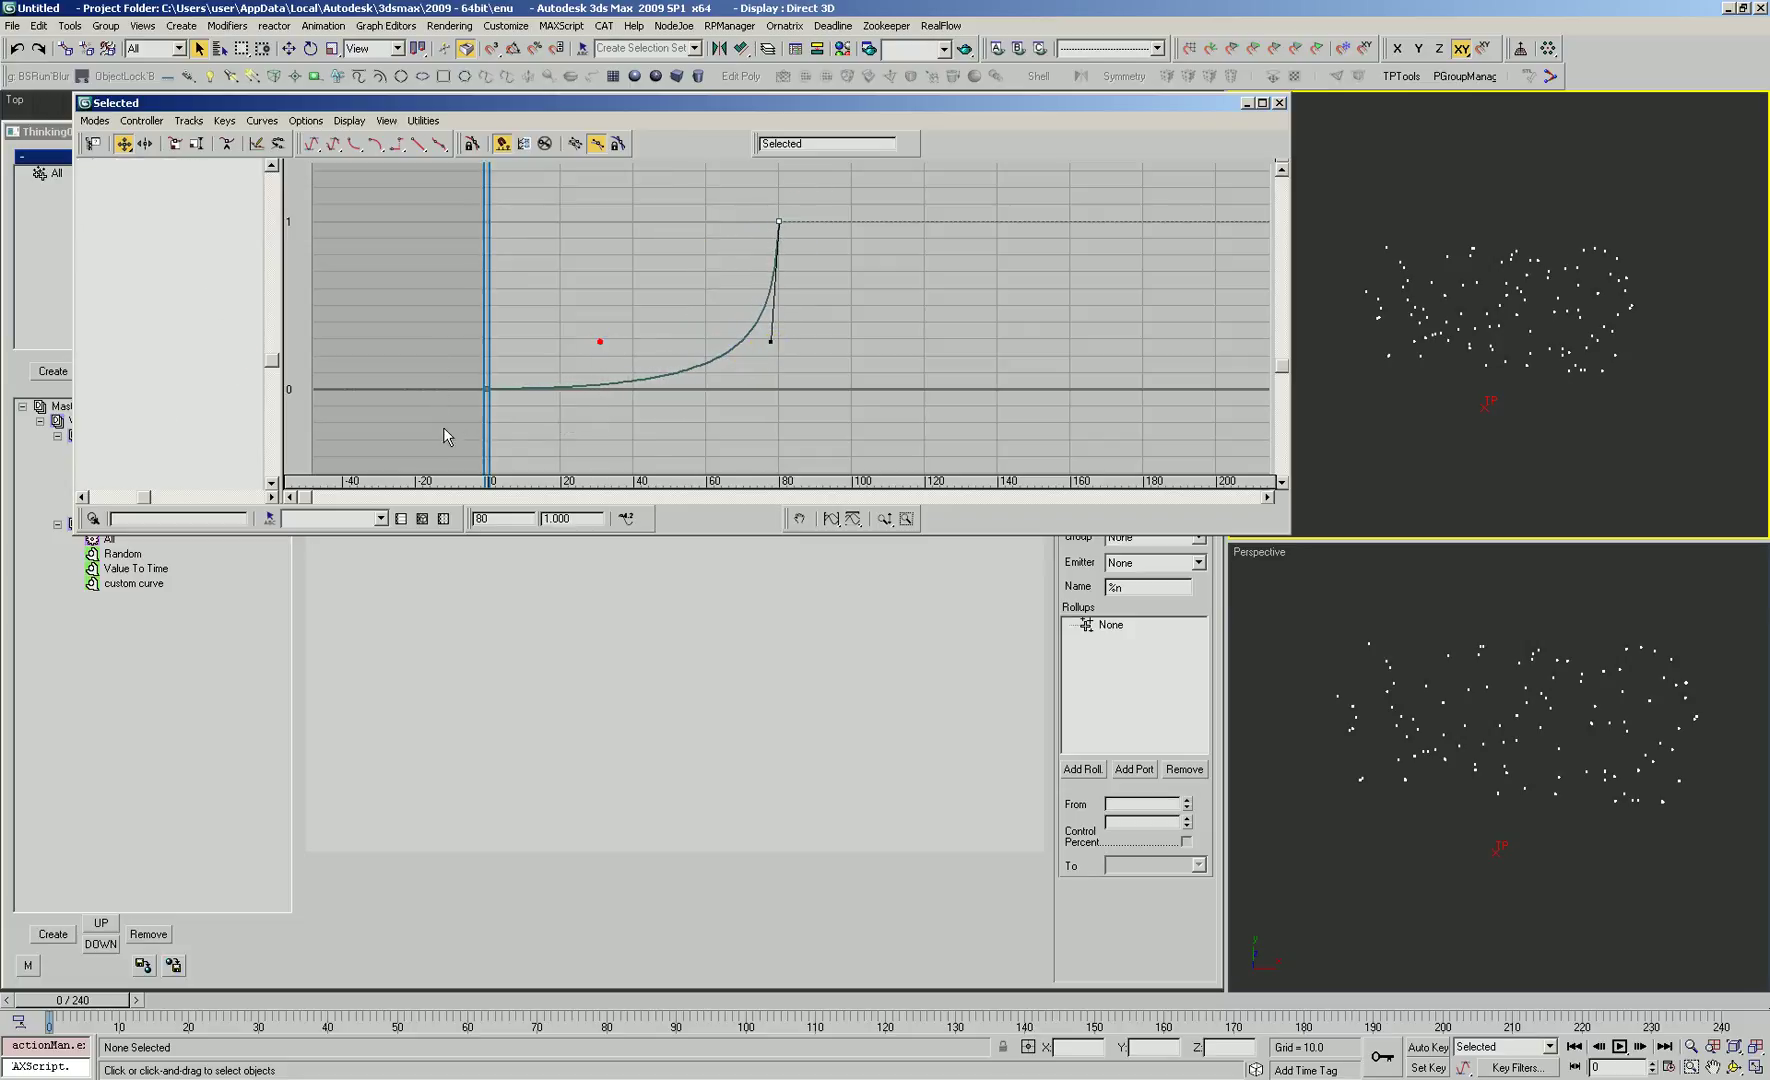
{"action": "left_click_drag", "start_coordinate": [755, 387], "coordinate": [810, 380]}
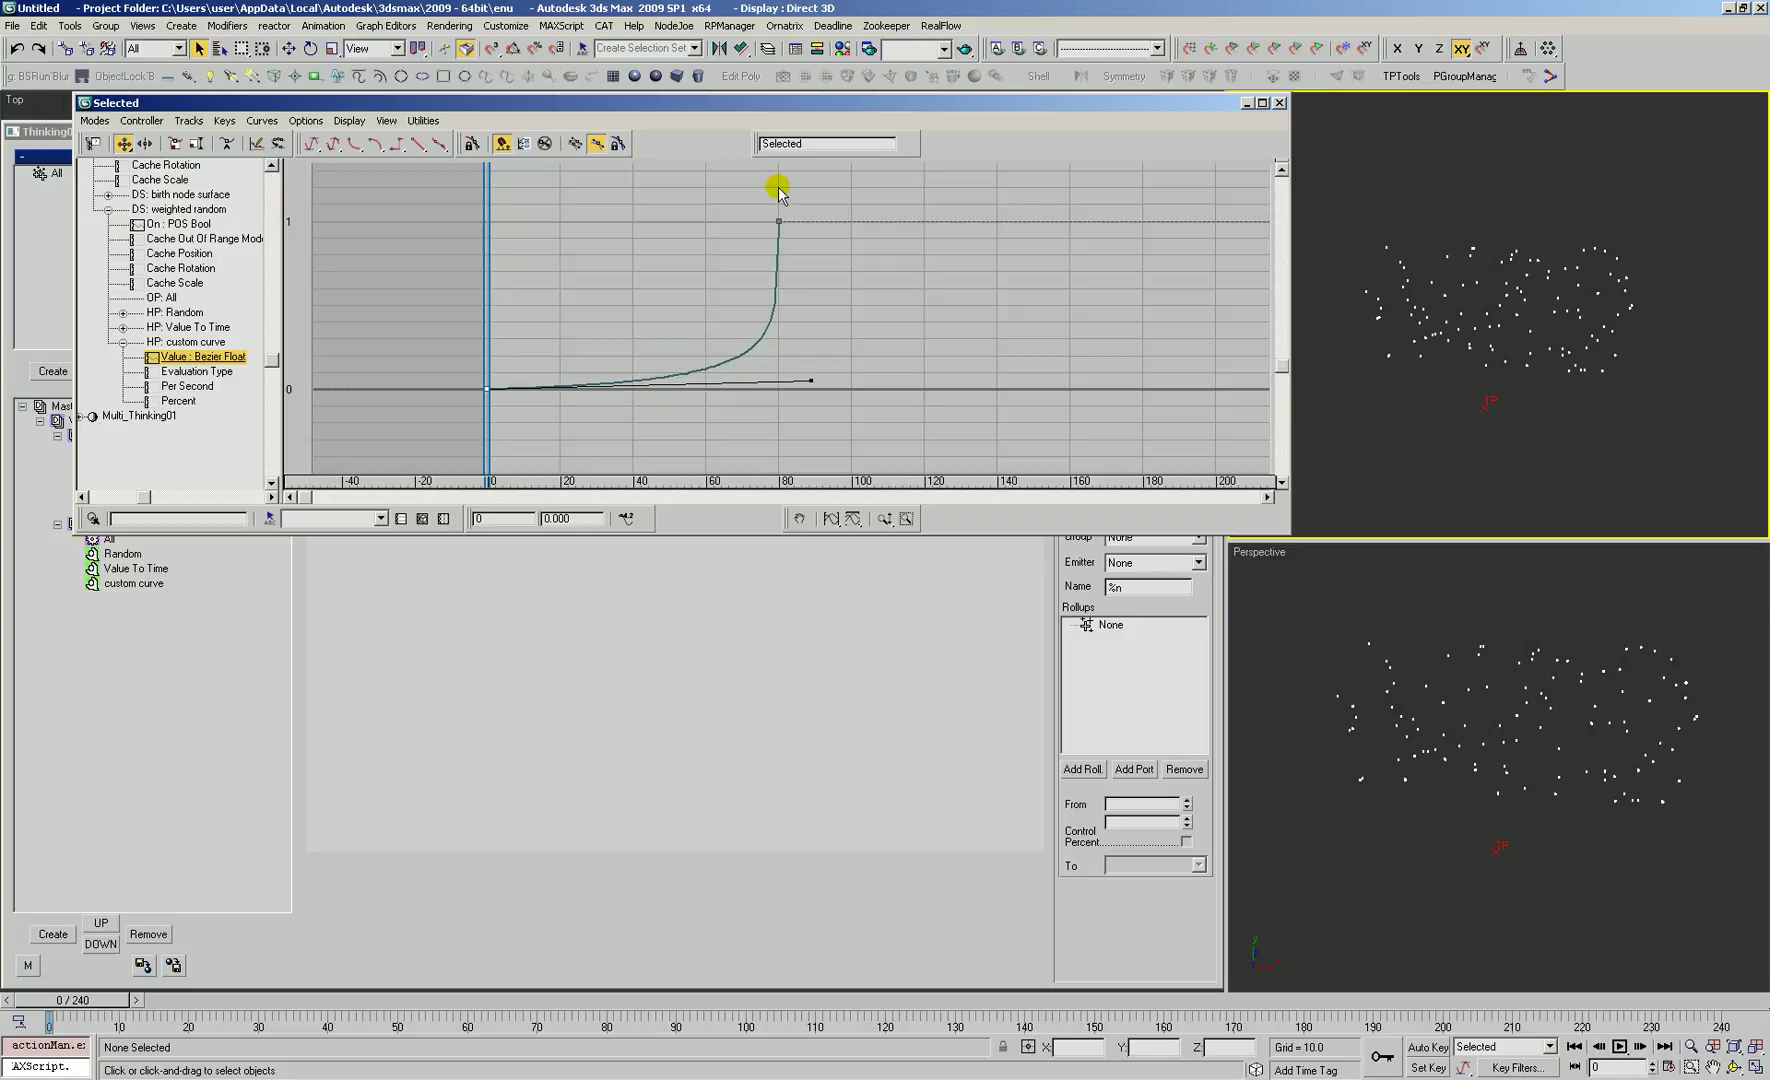
Step: Examine how Value To Time's output samples the reshaped custom curve, and review the Random helper's settings
{"action": "left_click", "coordinate": [777, 597]}
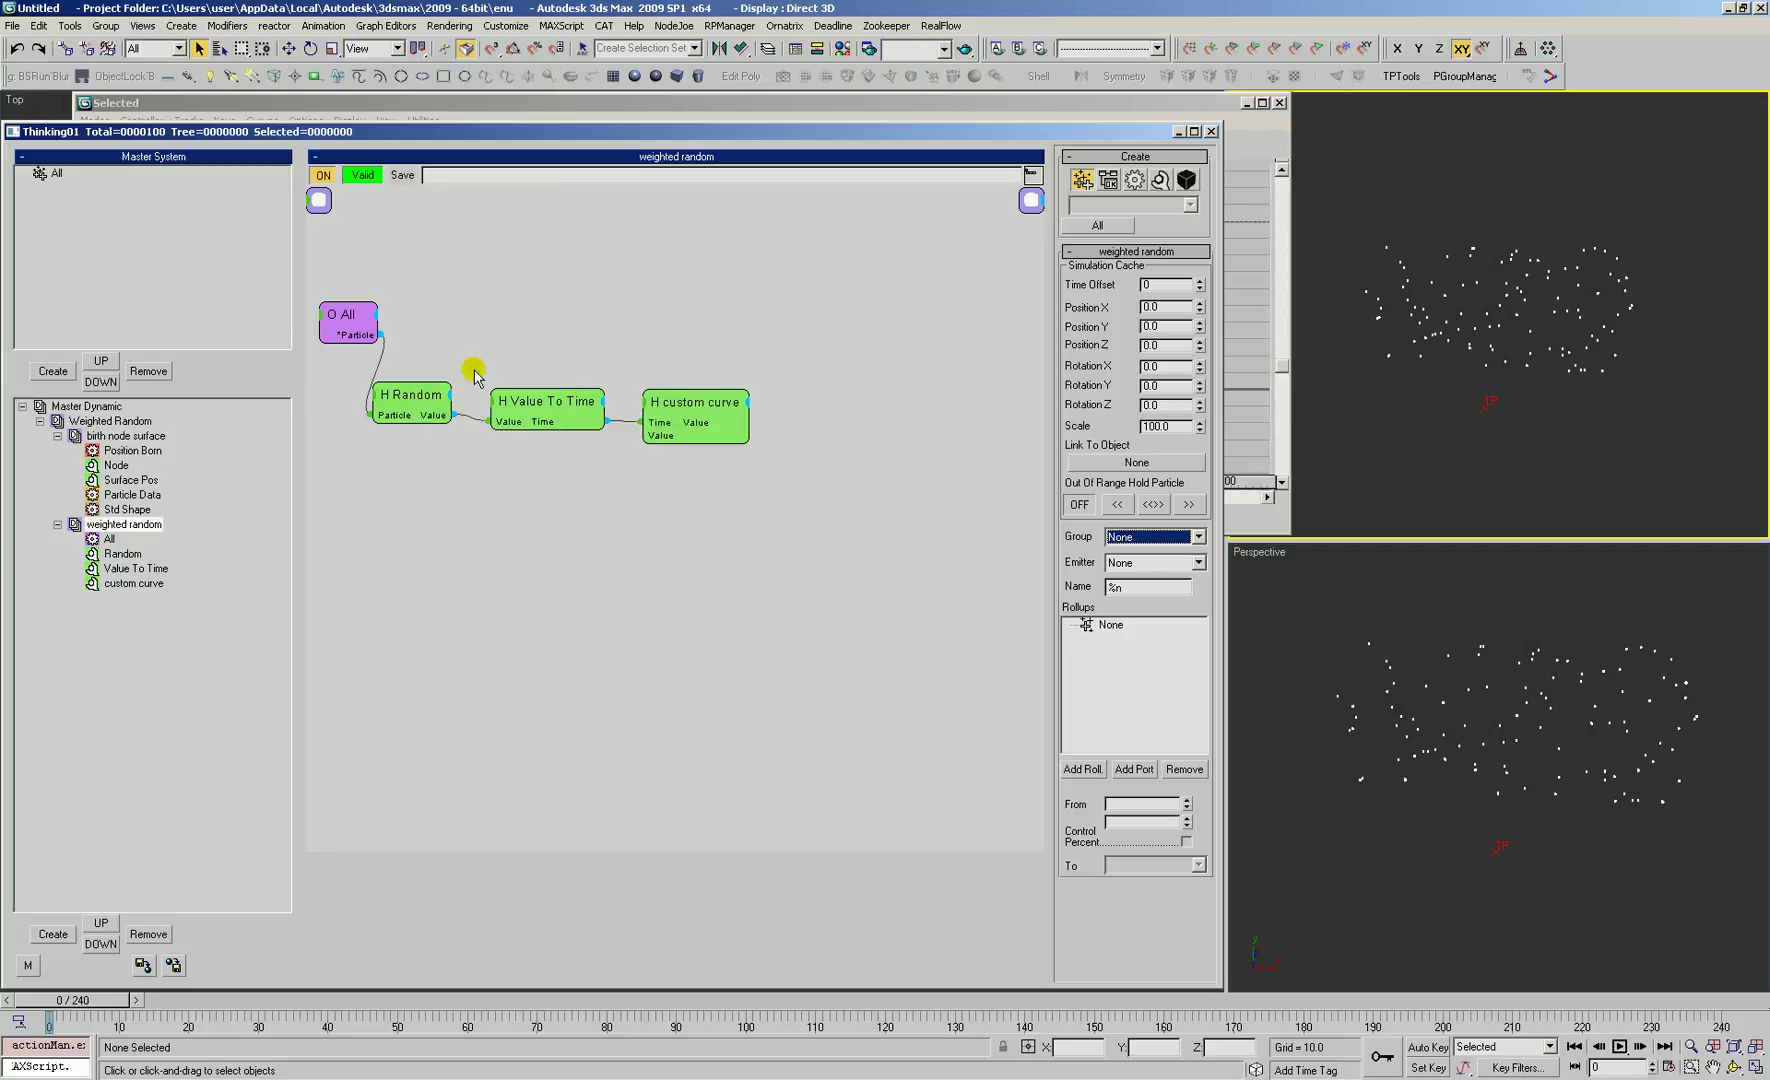
{"action": "left_click_drag", "start_coordinate": [560, 400], "coordinate": [546, 398]}
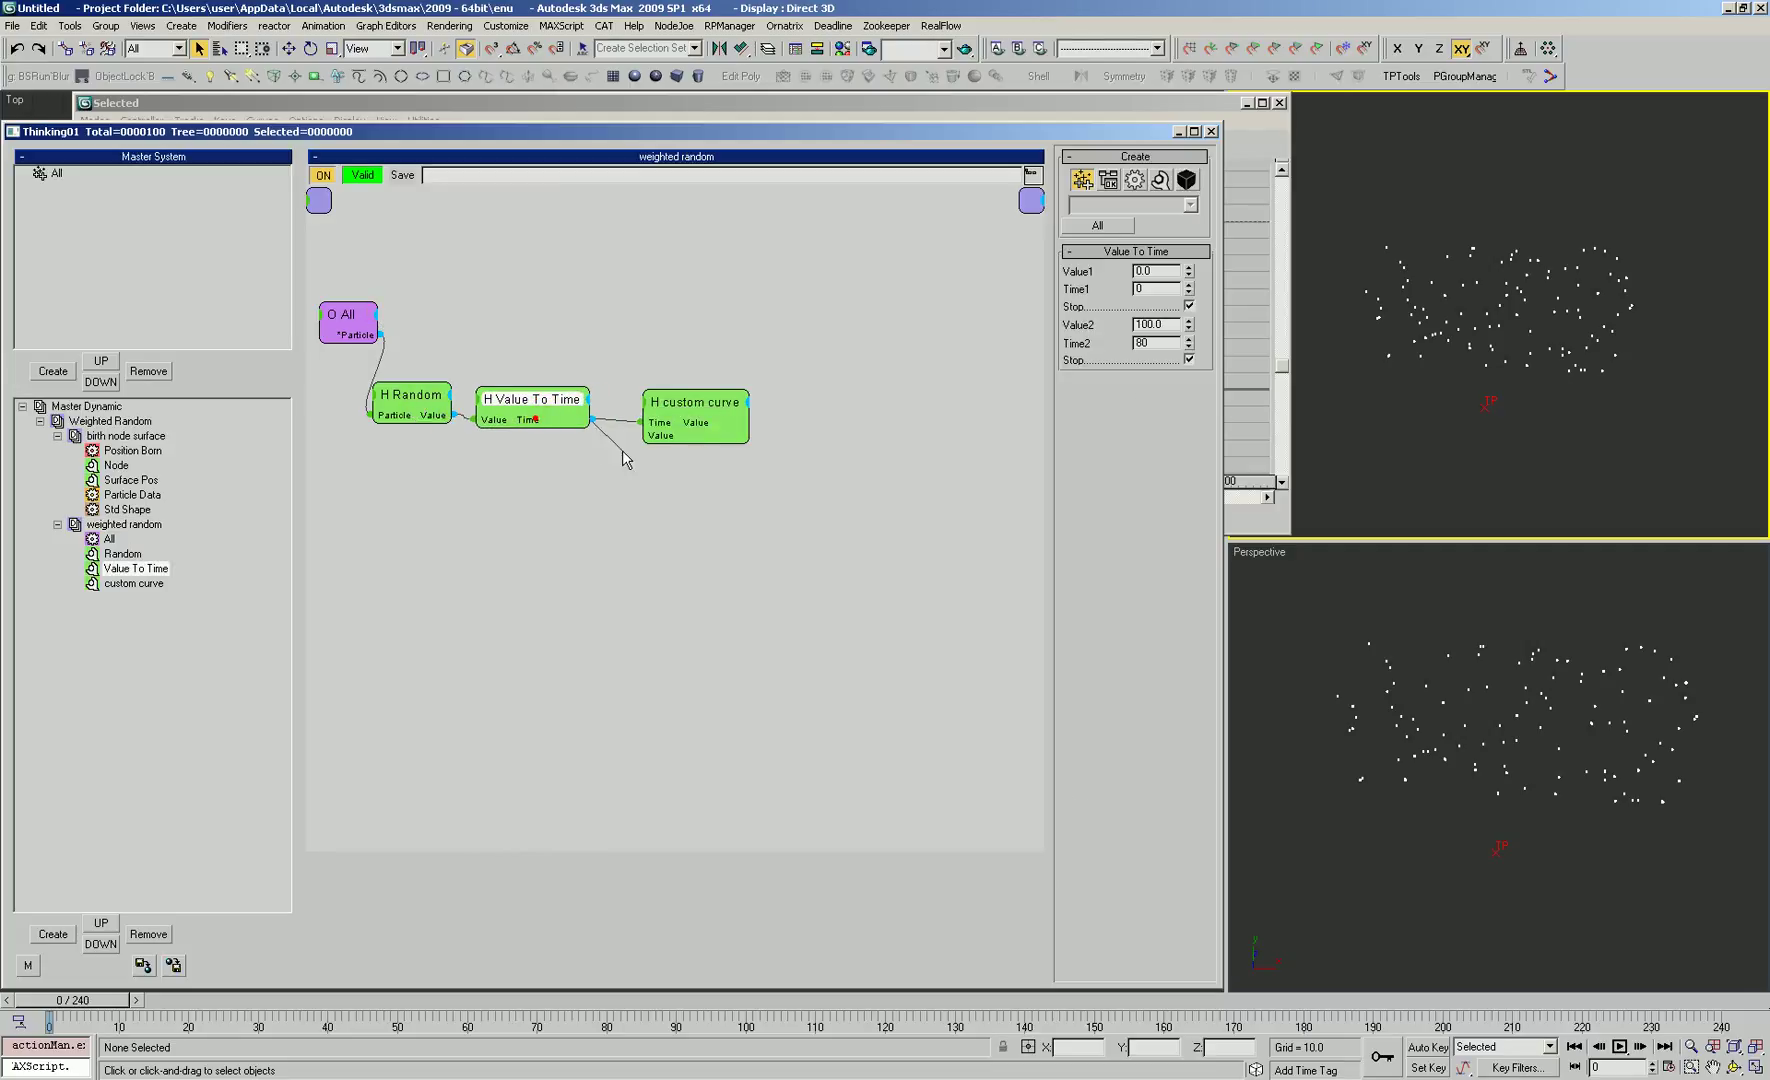
{"action": "mouse_move", "coordinate": [683, 397]}
{"action": "left_mouse_down"}
{"action": "mouse_move", "coordinate": [720, 423]}
{"action": "mouse_move", "coordinate": [948, 400]}
{"action": "mouse_move", "coordinate": [710, 407]}
{"action": "left_mouse_up"}
{"action": "left_click_drag", "start_coordinate": [746, 422], "coordinate": [832, 425]}
{"action": "left_click", "coordinate": [913, 121]}
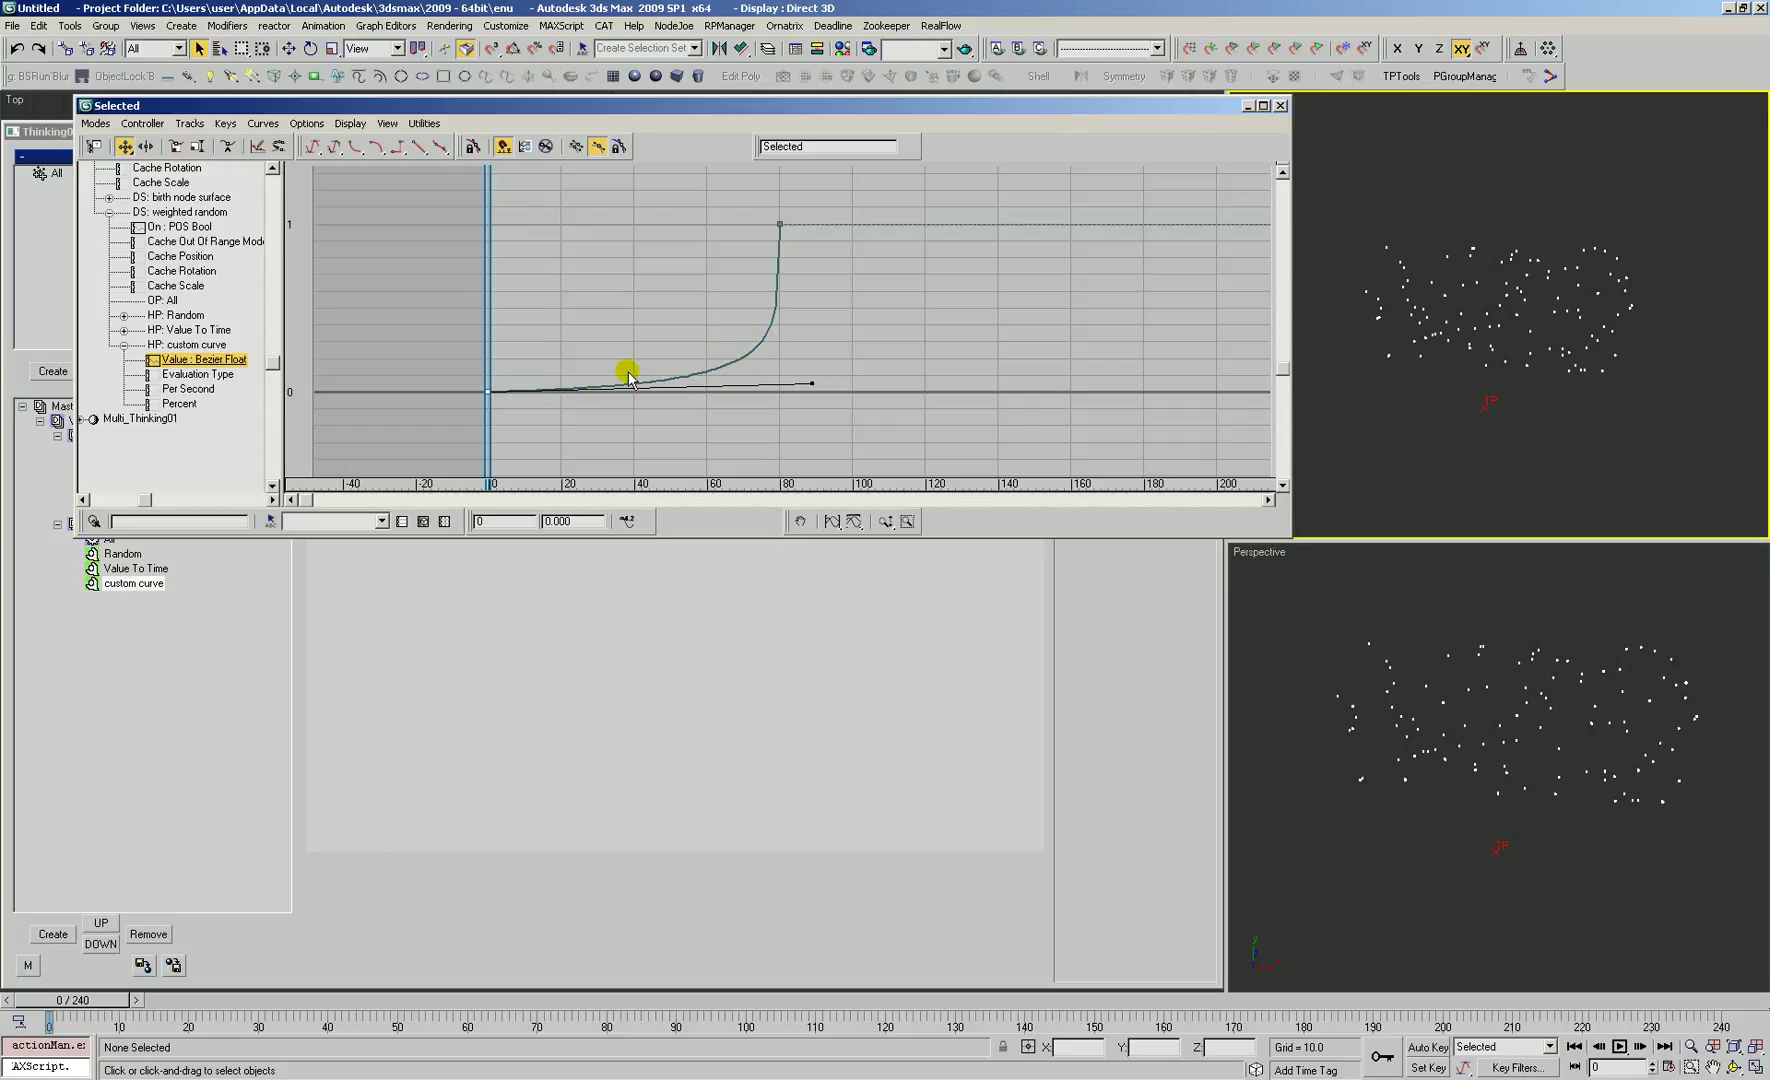
{"action": "left_click", "coordinate": [736, 335]}
{"action": "left_click", "coordinate": [540, 314]}
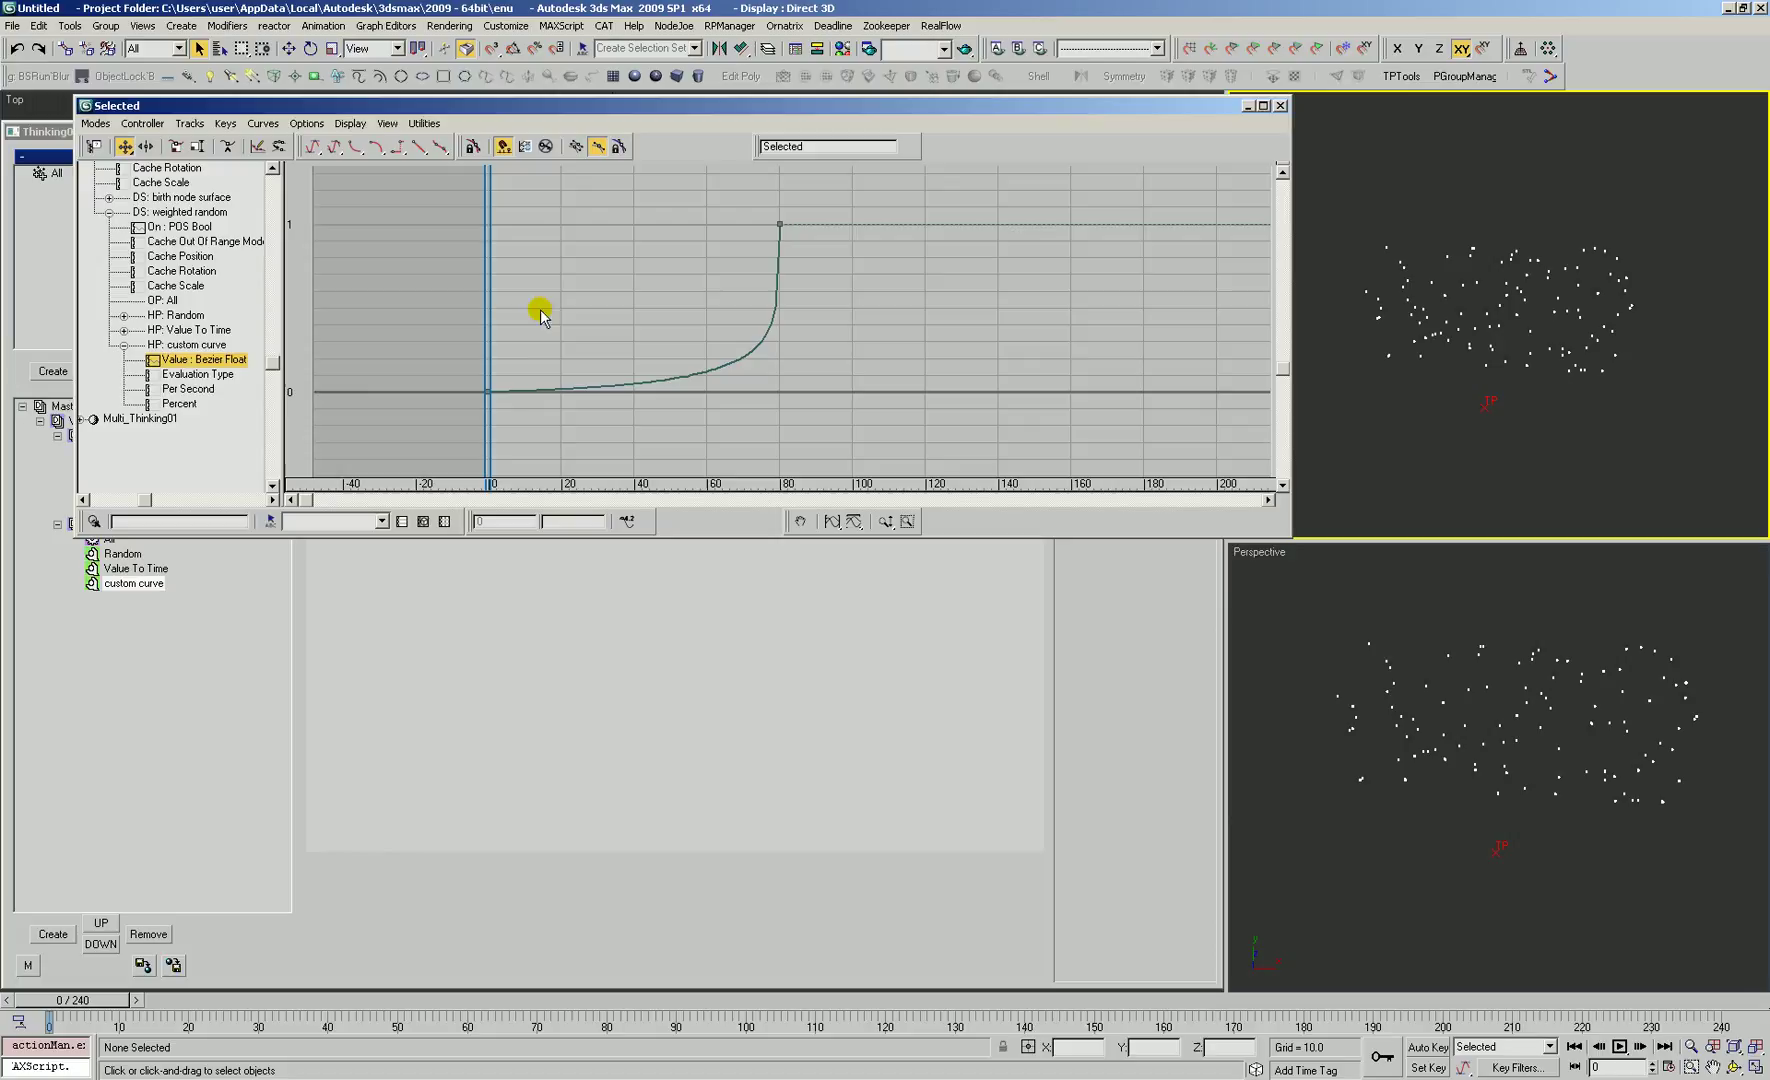
{"action": "left_click", "coordinate": [612, 648]}
{"action": "left_click", "coordinate": [408, 397]}
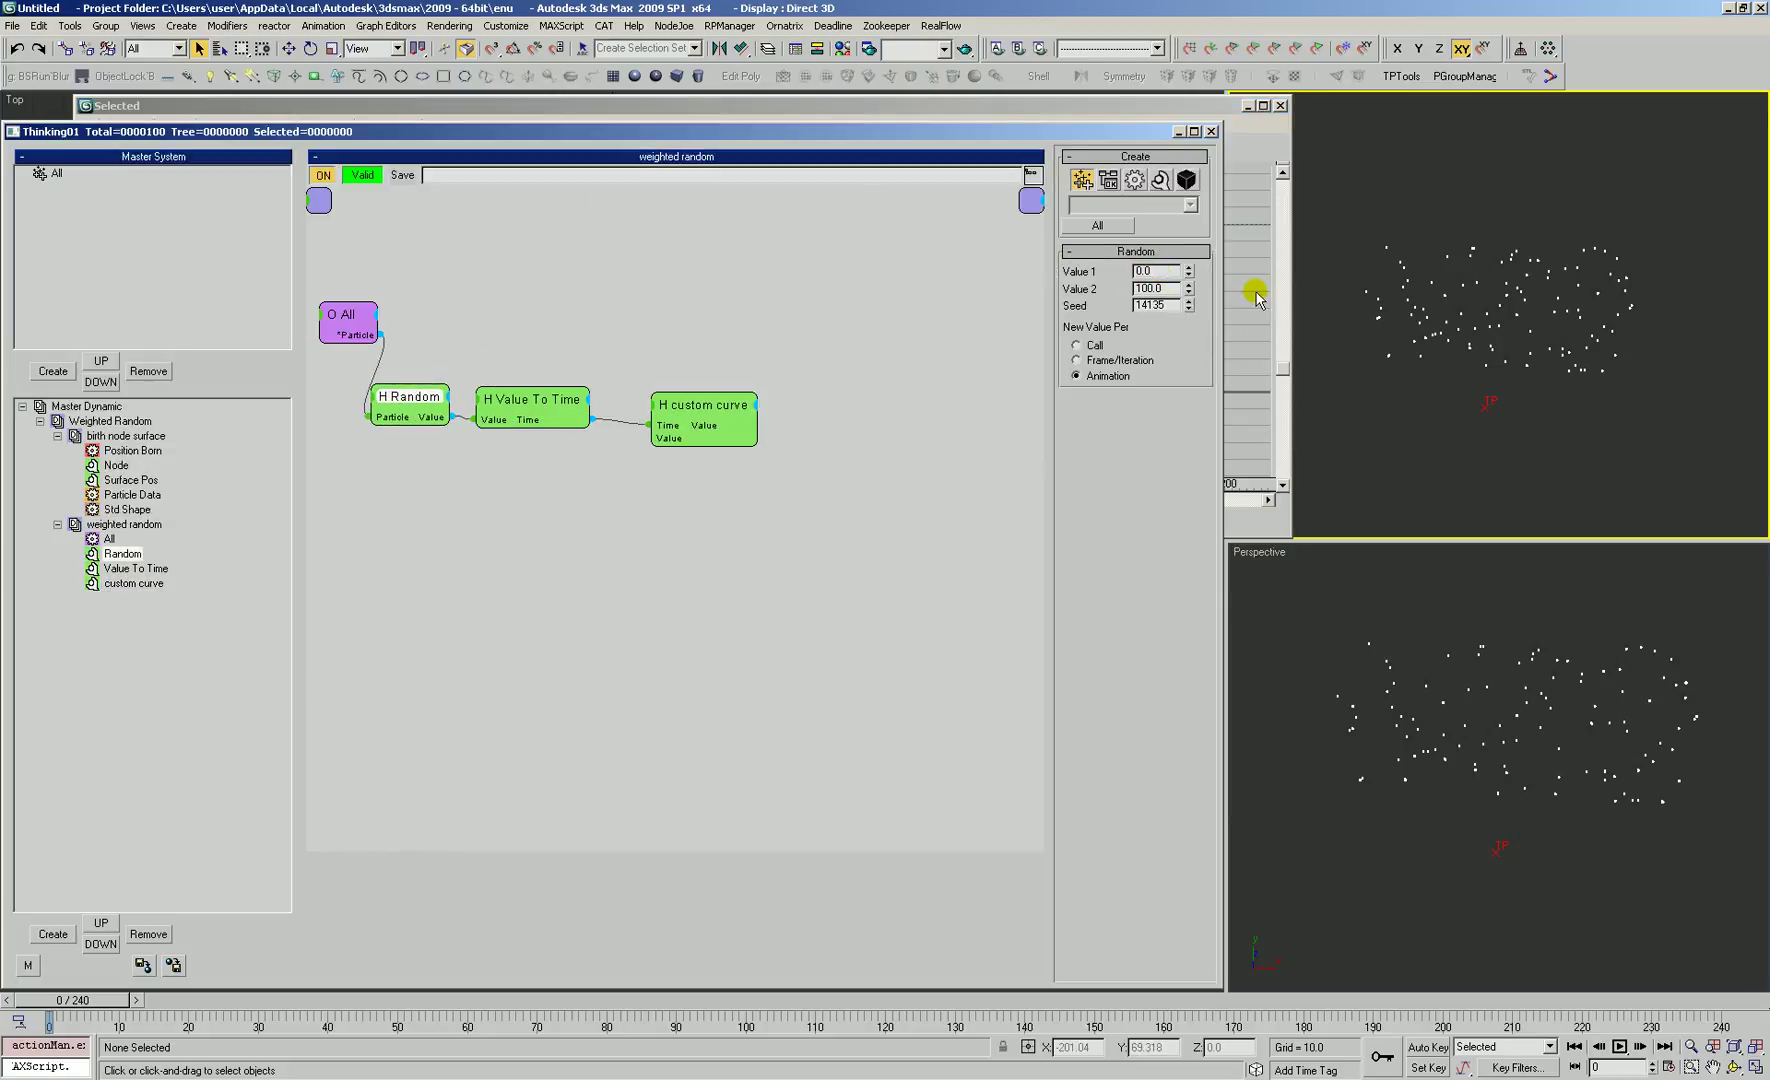
Step: Remove the extra Value input from the custom curve helper and place the helper beside Value To Time
{"action": "left_click", "coordinate": [998, 107]}
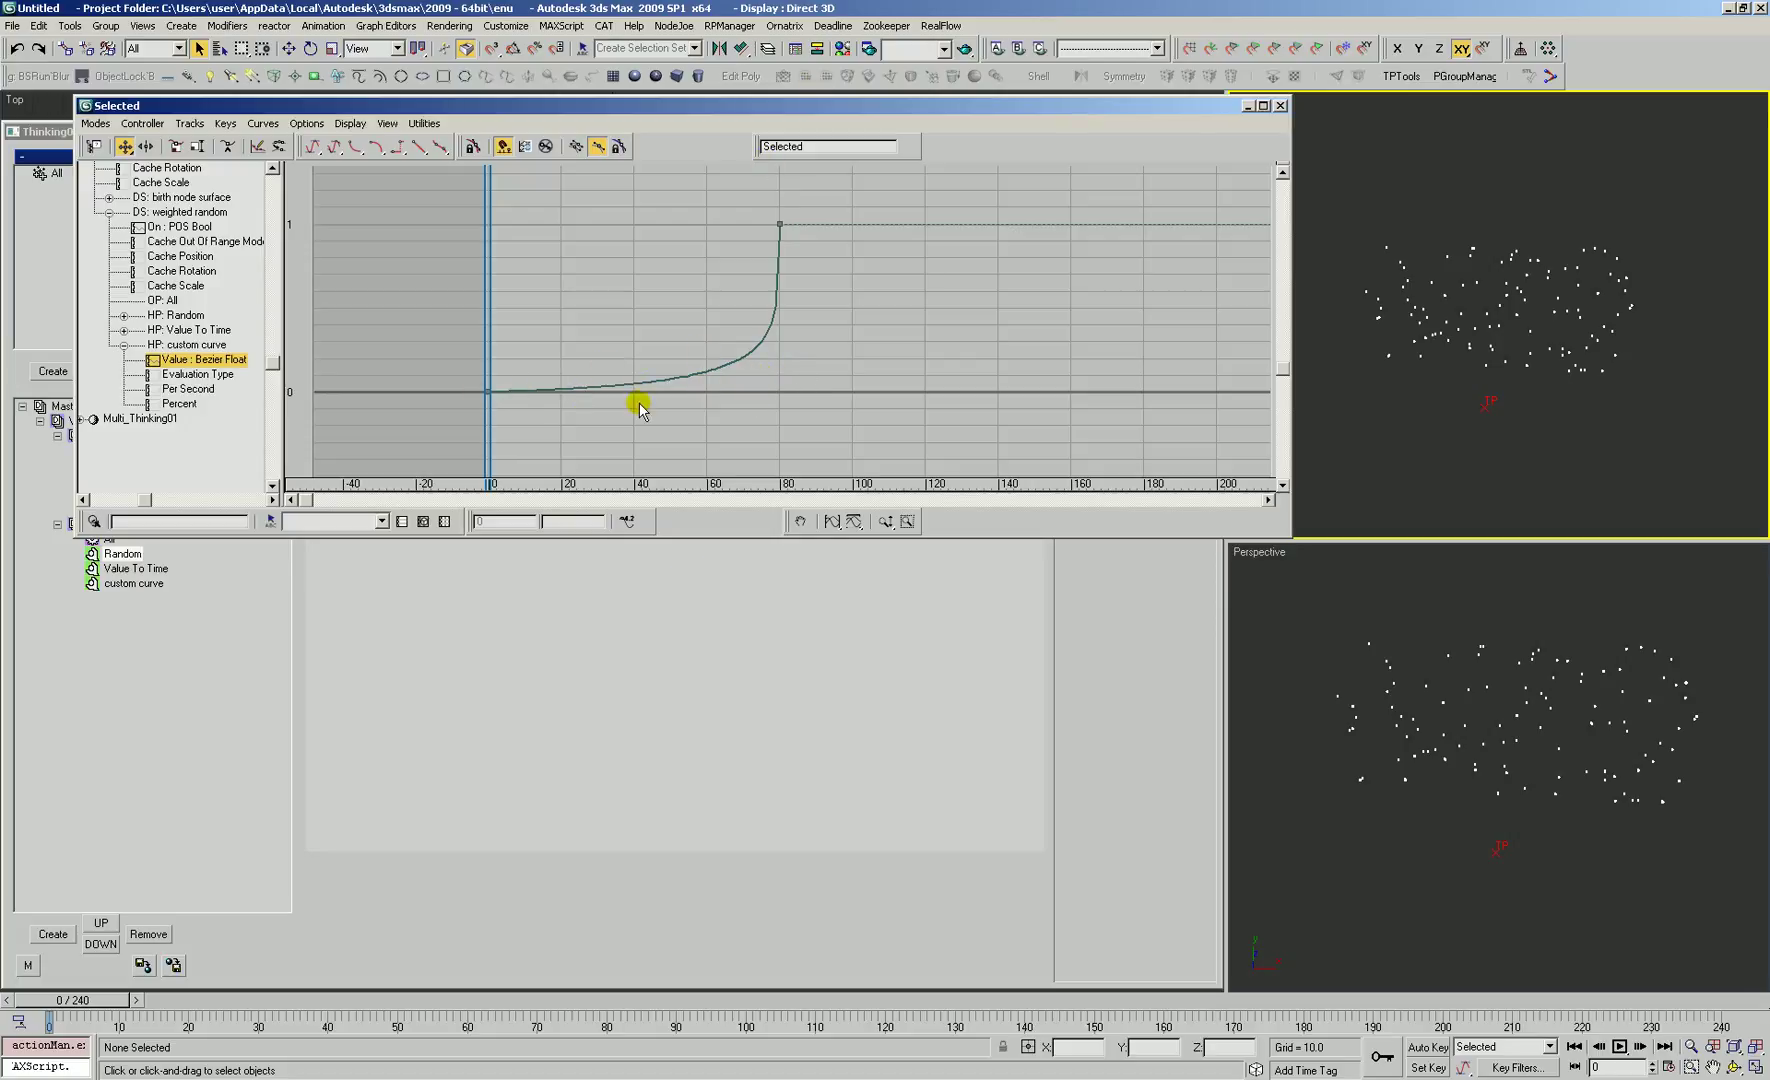
{"action": "left_click", "coordinate": [705, 567]}
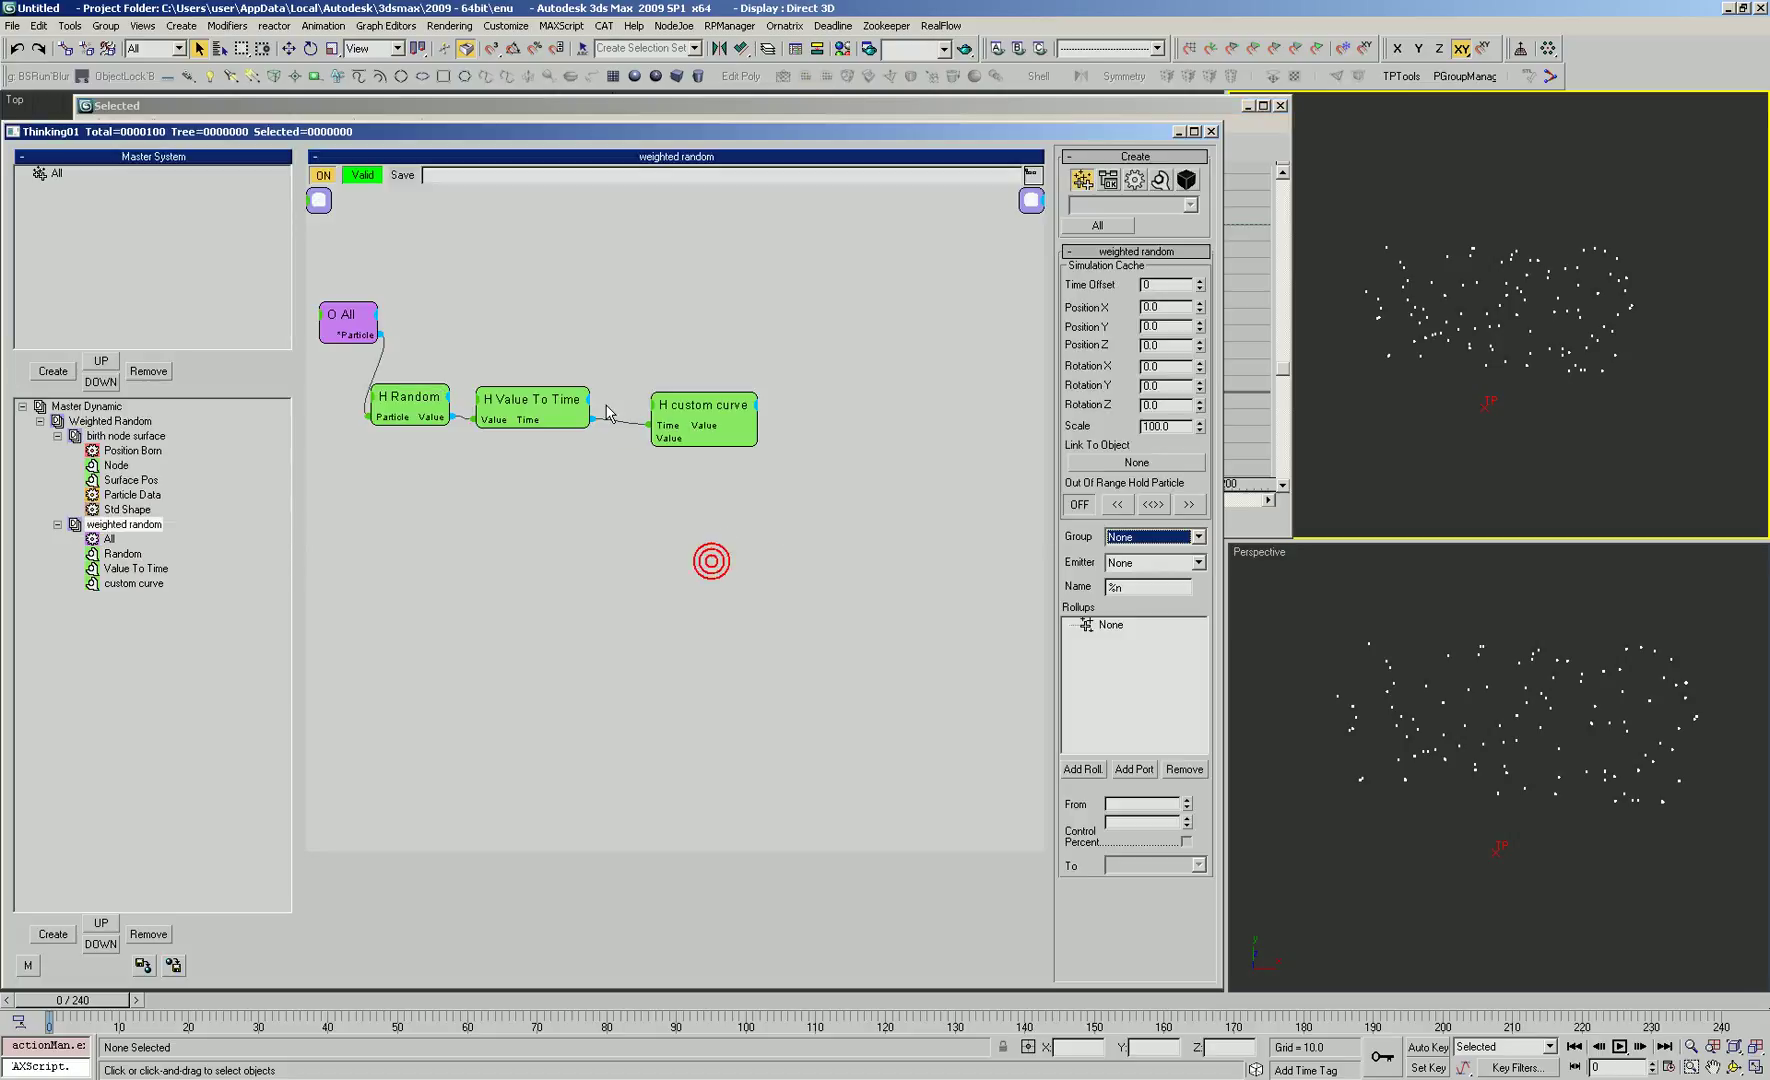
{"action": "left_click", "coordinate": [699, 405]}
{"action": "left_click", "coordinate": [679, 436]}
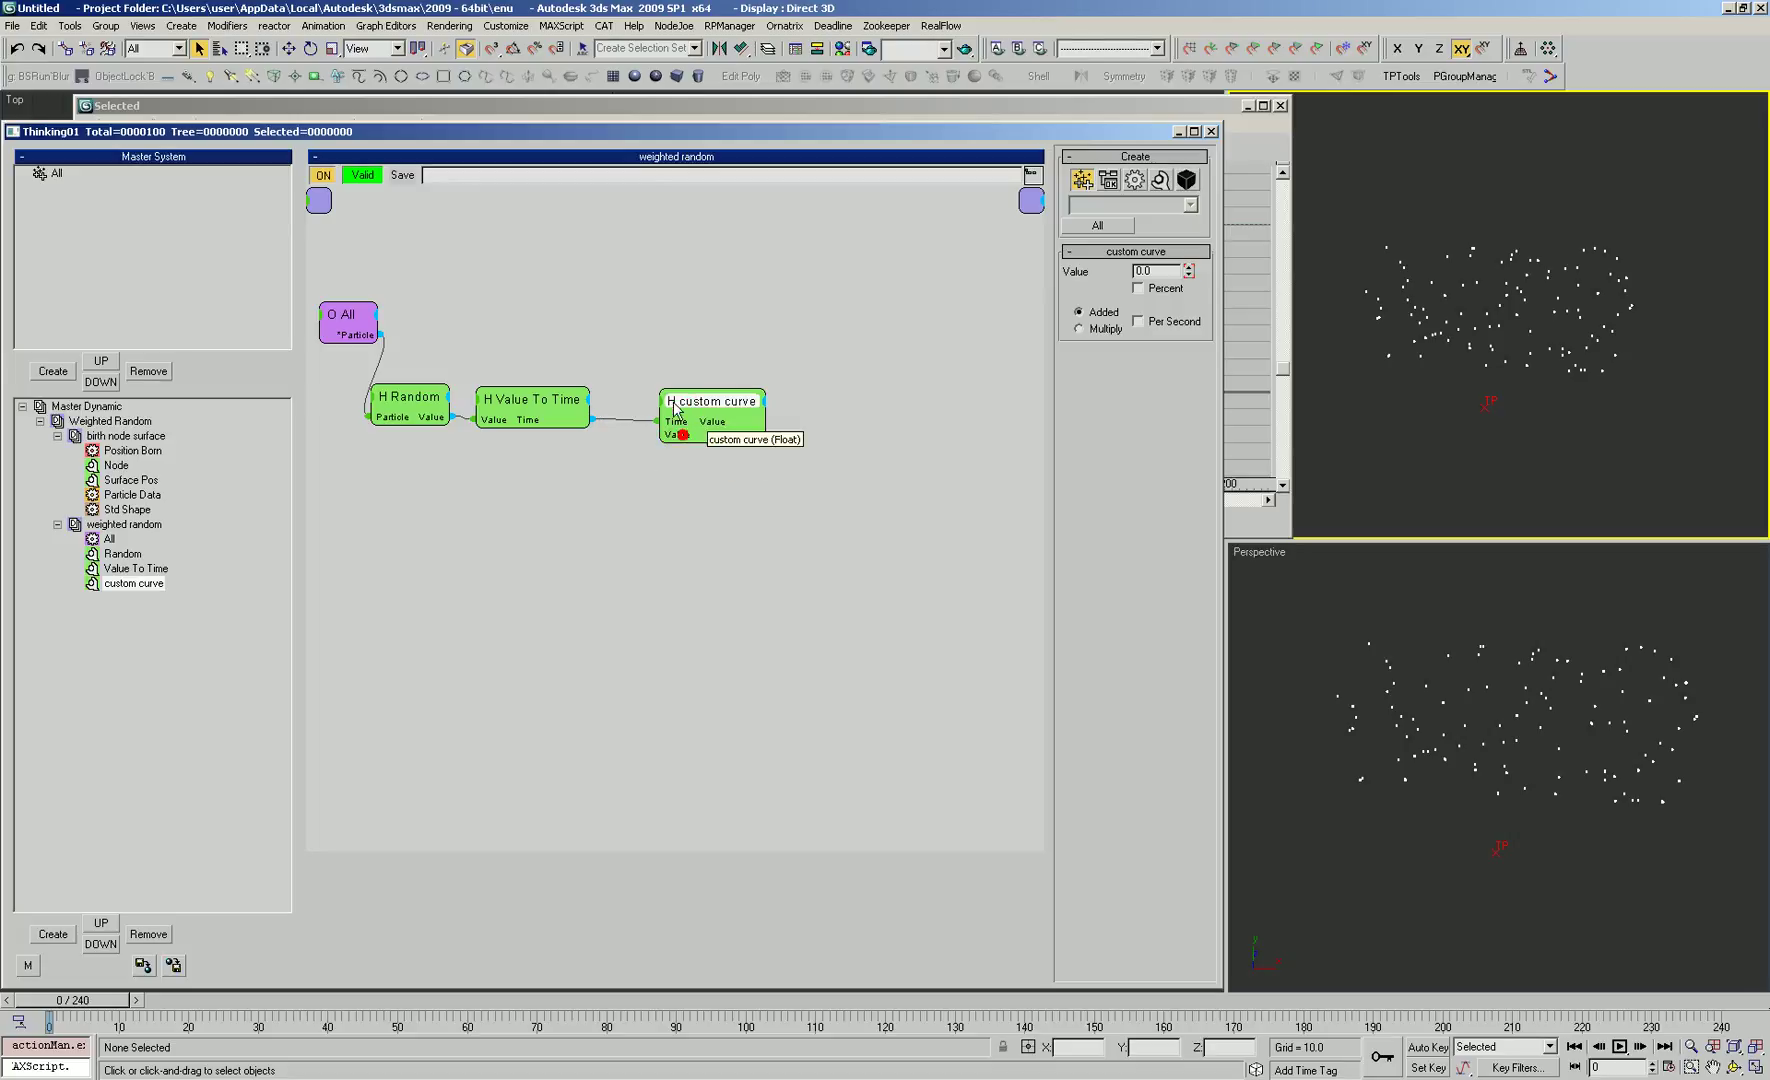
{"action": "left_click", "coordinate": [668, 401]}
{"action": "left_click", "coordinate": [670, 444]}
{"action": "left_click_drag", "start_coordinate": [707, 405], "coordinate": [683, 405]}
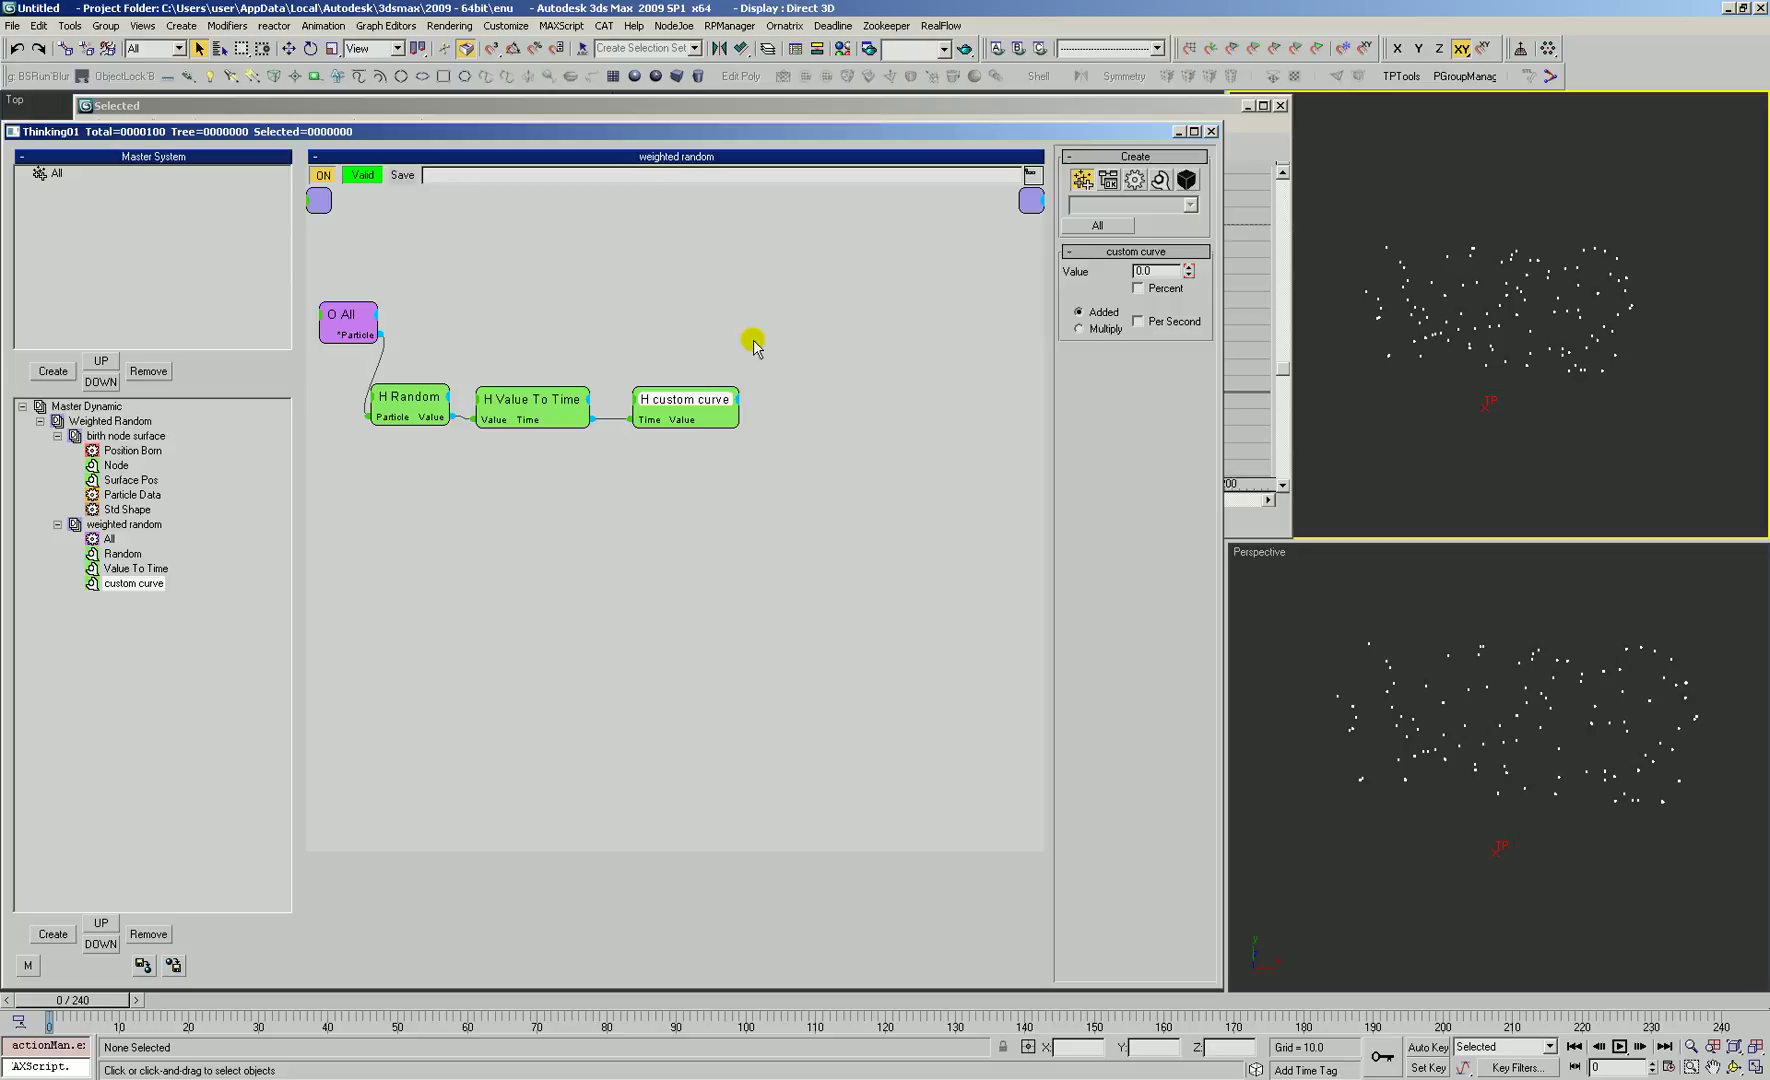
Step: Examine how the Random range passes through Value To Time onto the custom curve, comparing the helpers with the curve's last key
{"action": "left_click_drag", "start_coordinate": [530, 405], "coordinate": [536, 404]}
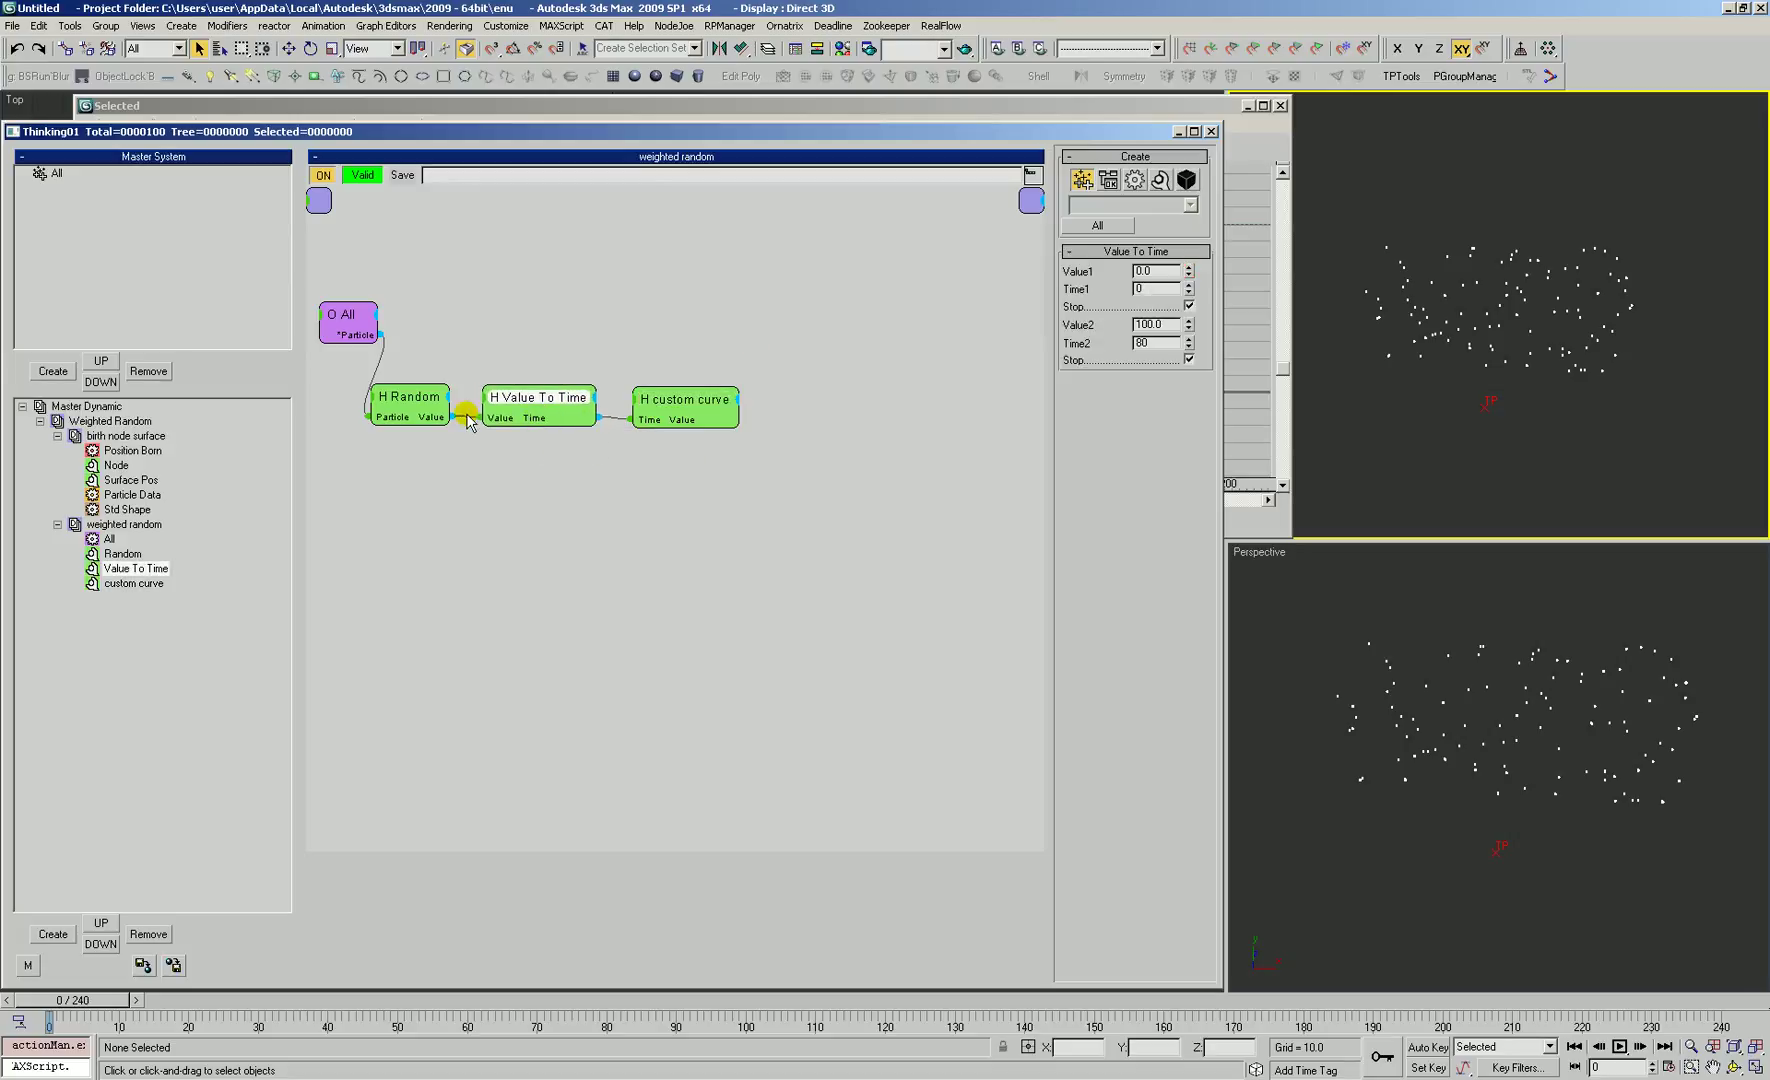
{"action": "left_click", "coordinate": [418, 404]}
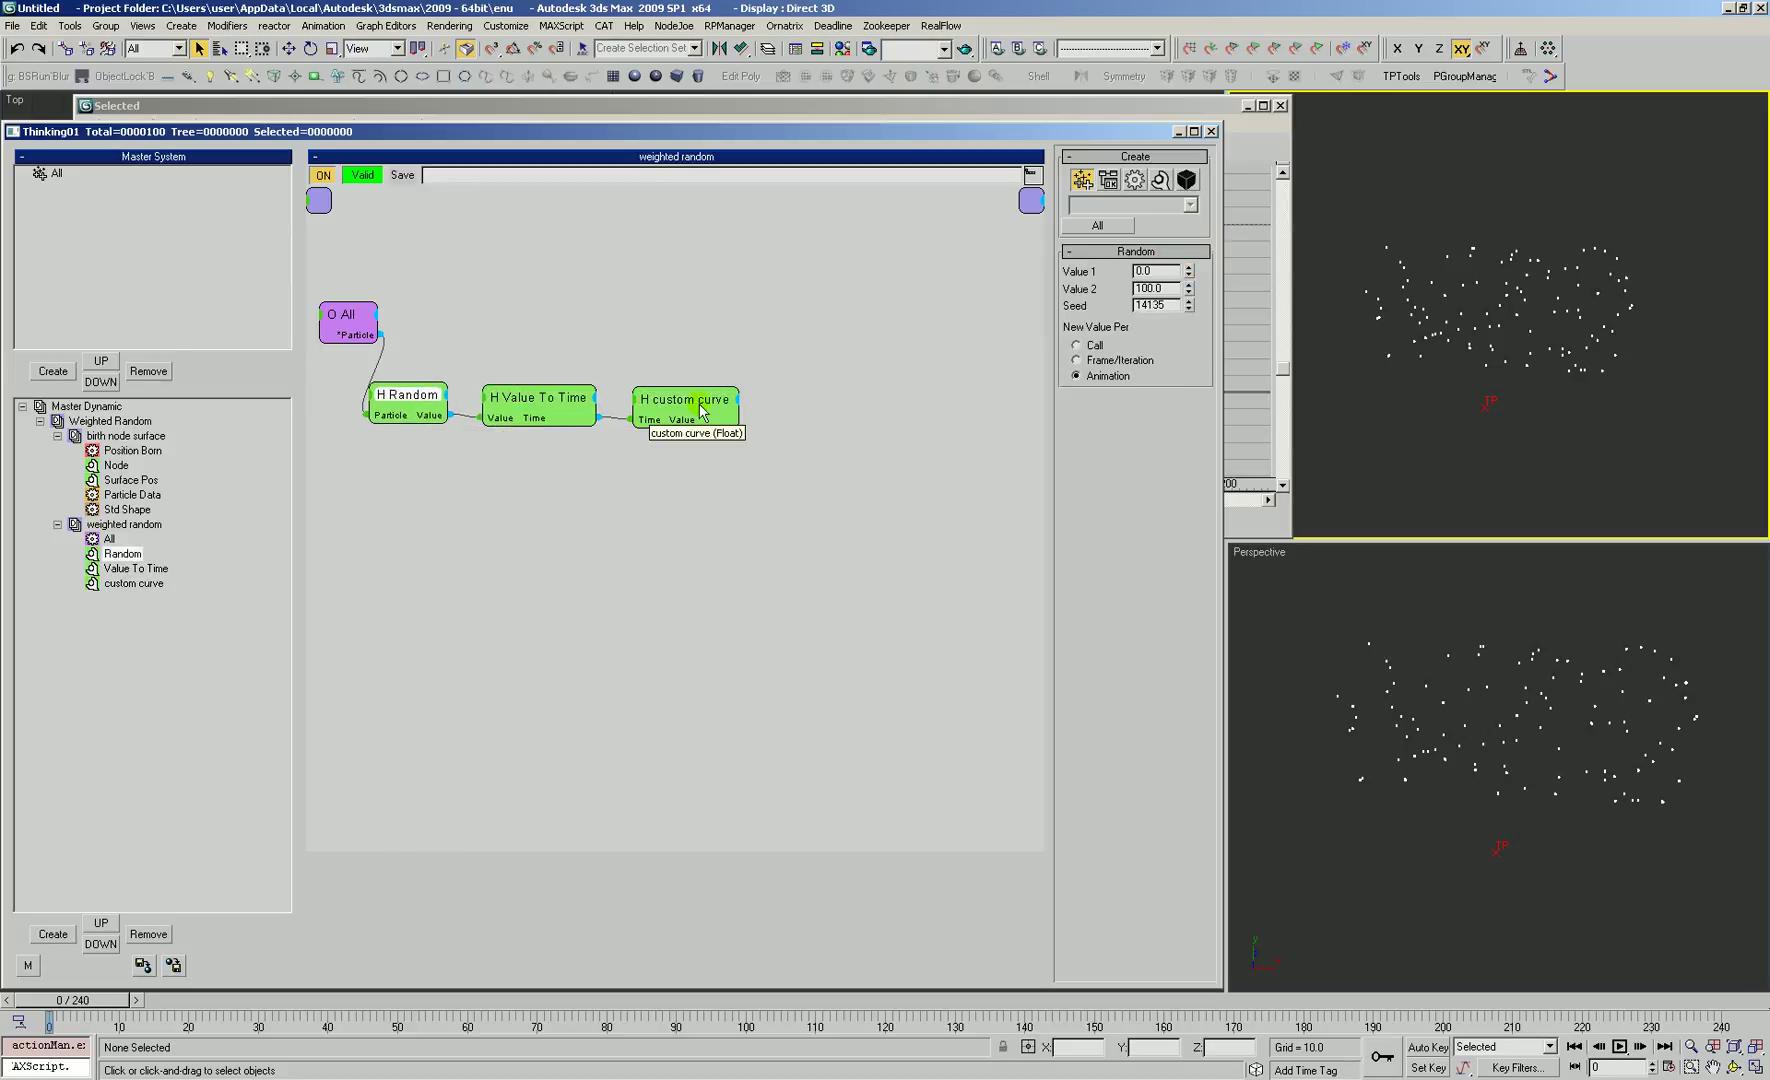
{"action": "left_click_drag", "start_coordinate": [678, 415], "coordinate": [683, 413]}
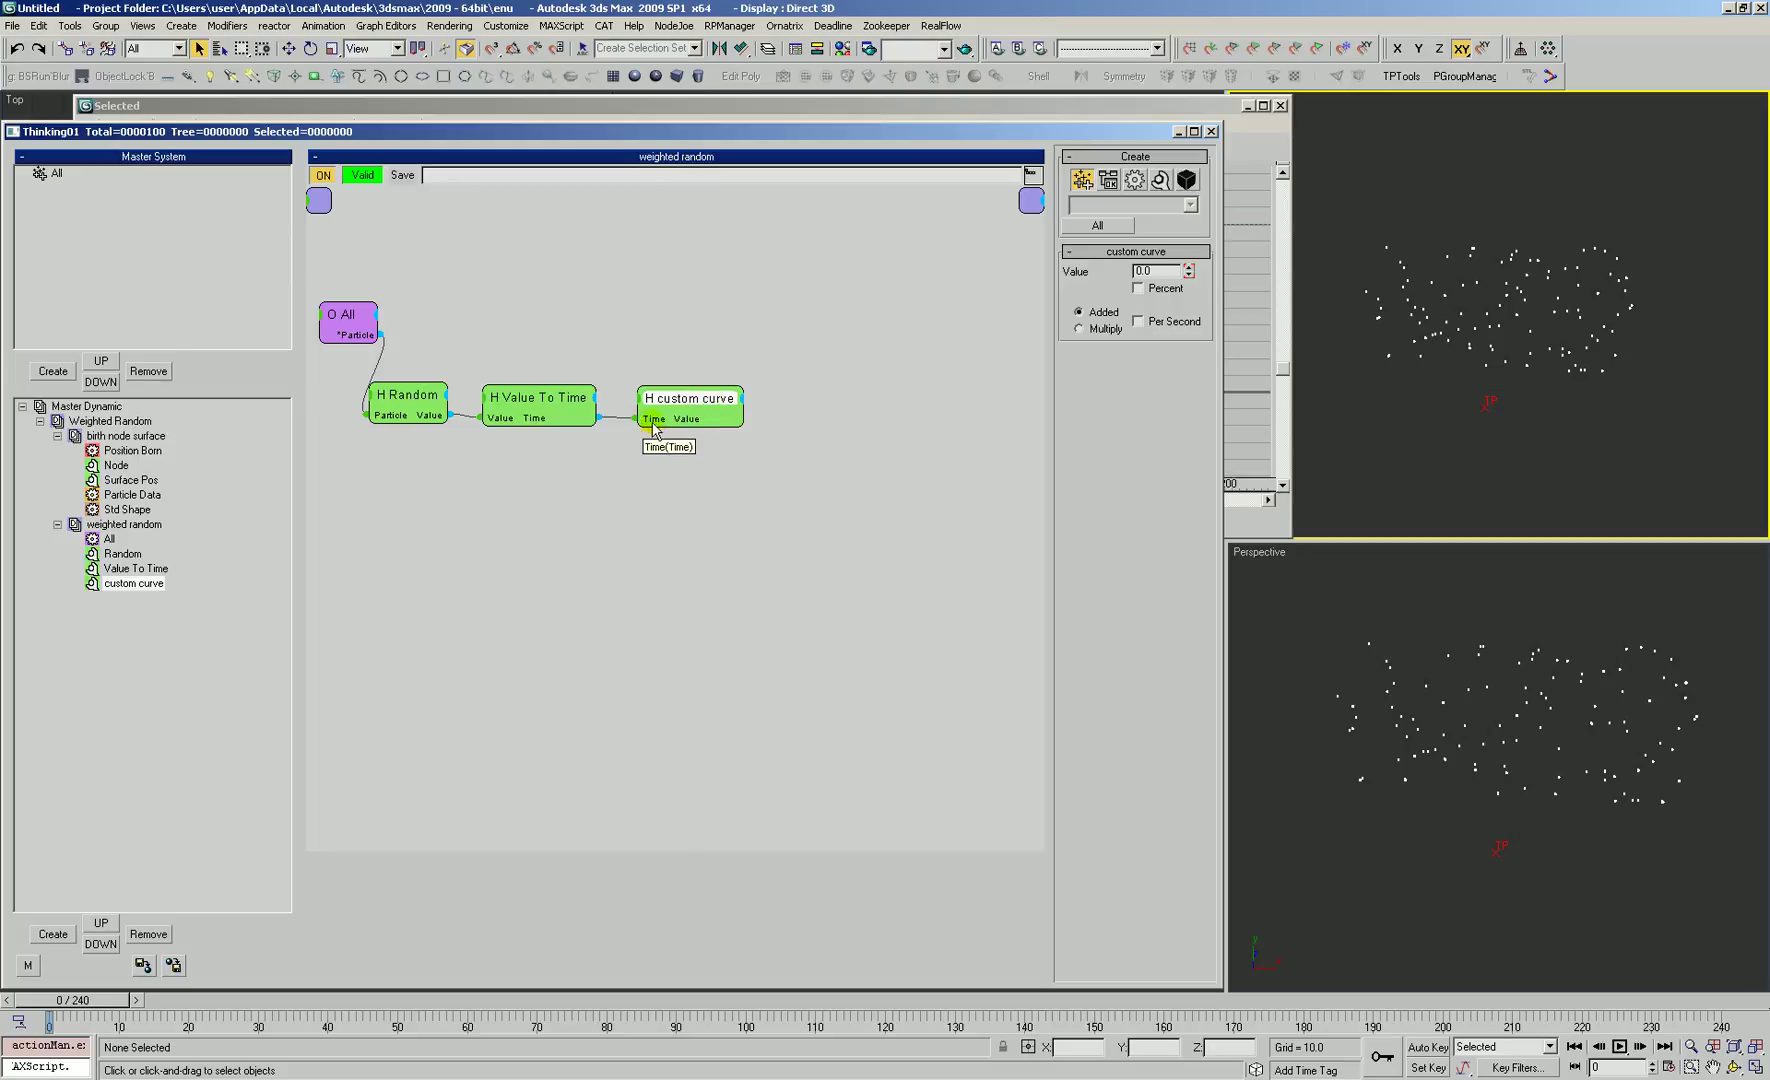
{"action": "left_click_drag", "start_coordinate": [866, 428], "coordinate": [835, 330]}
{"action": "left_click", "coordinate": [835, 106]}
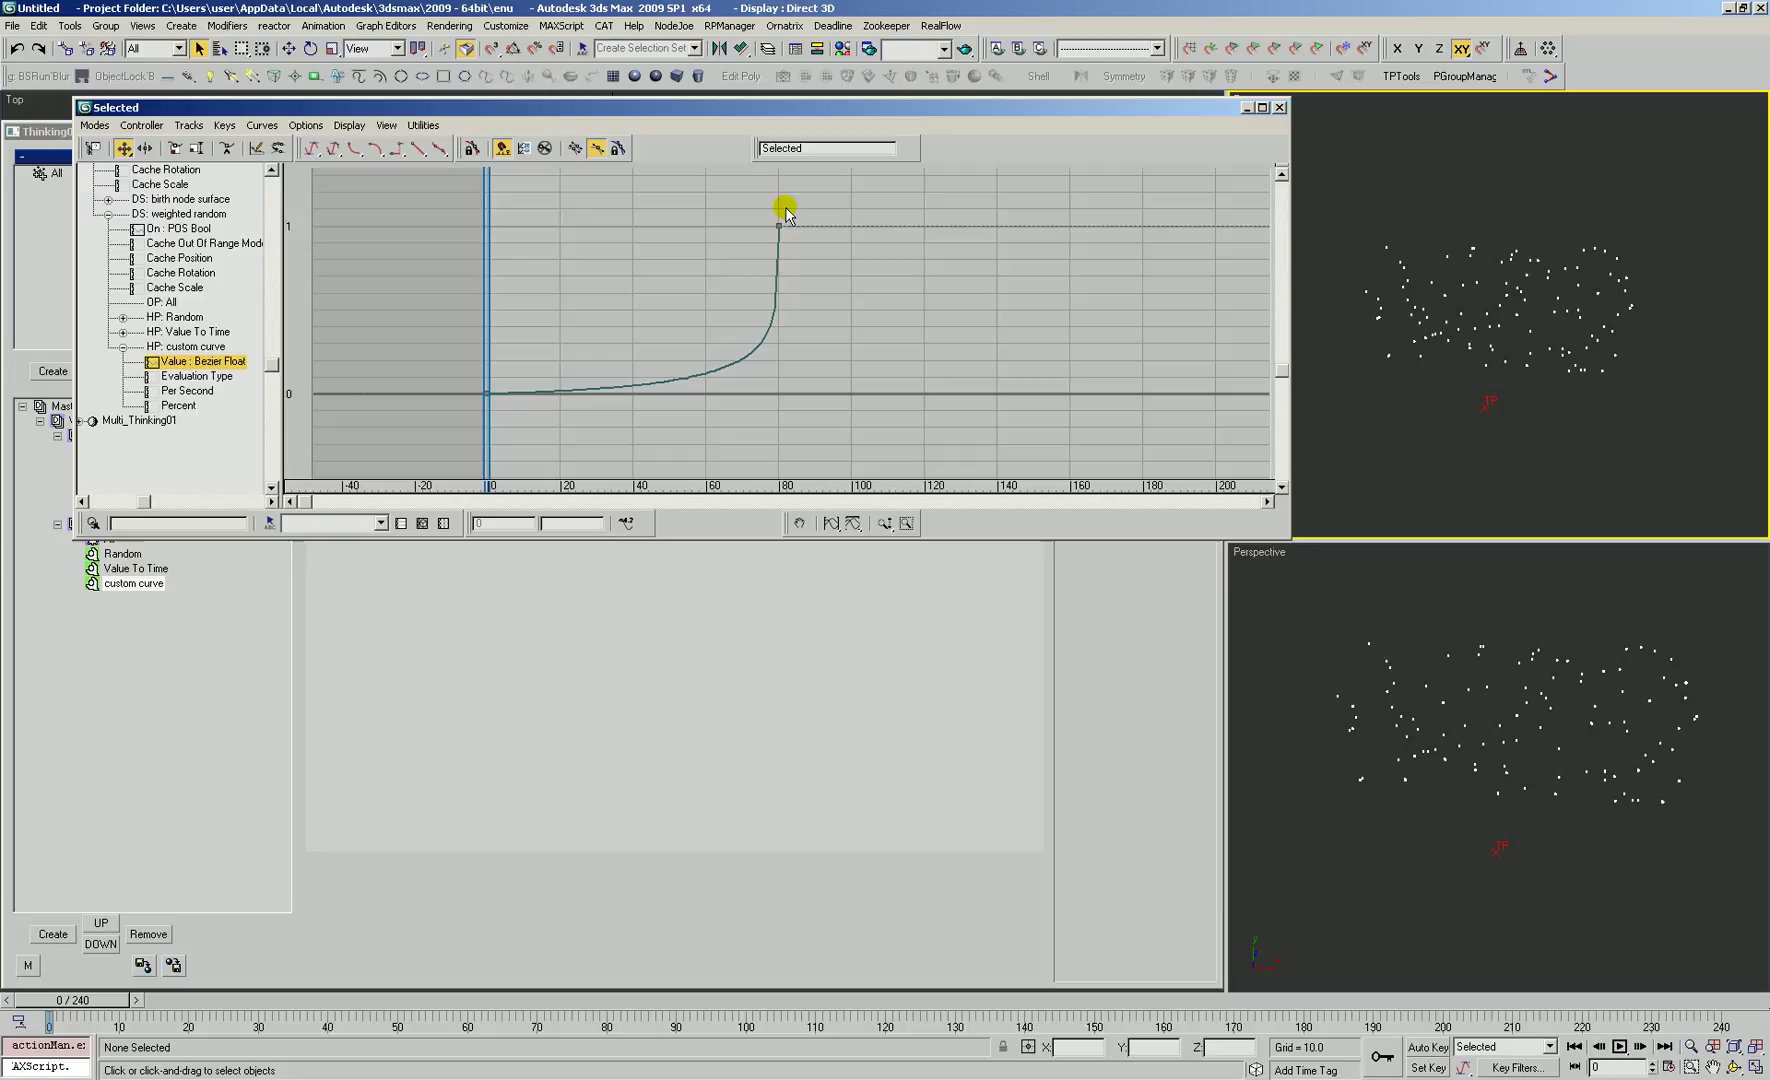
{"action": "left_click_drag", "start_coordinate": [799, 205], "coordinate": [771, 312]}
{"action": "left_click", "coordinate": [806, 635]}
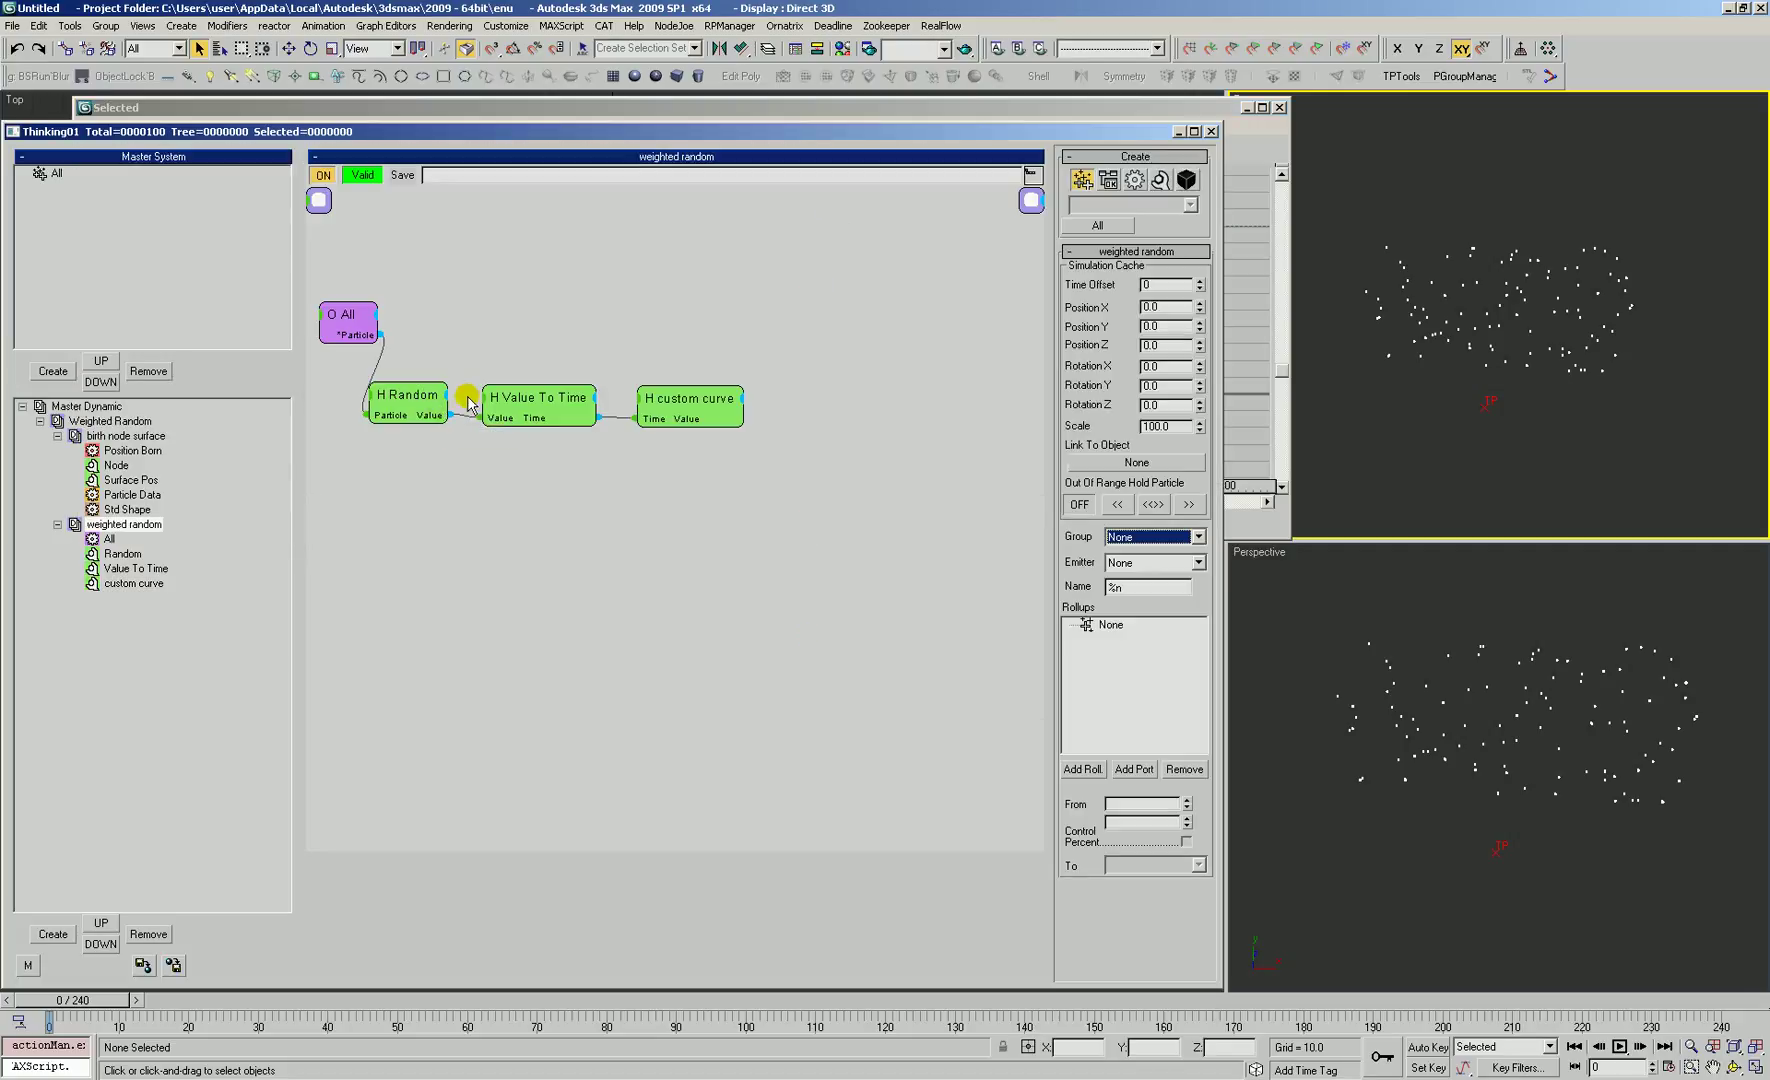
{"action": "left_click", "coordinate": [420, 400]}
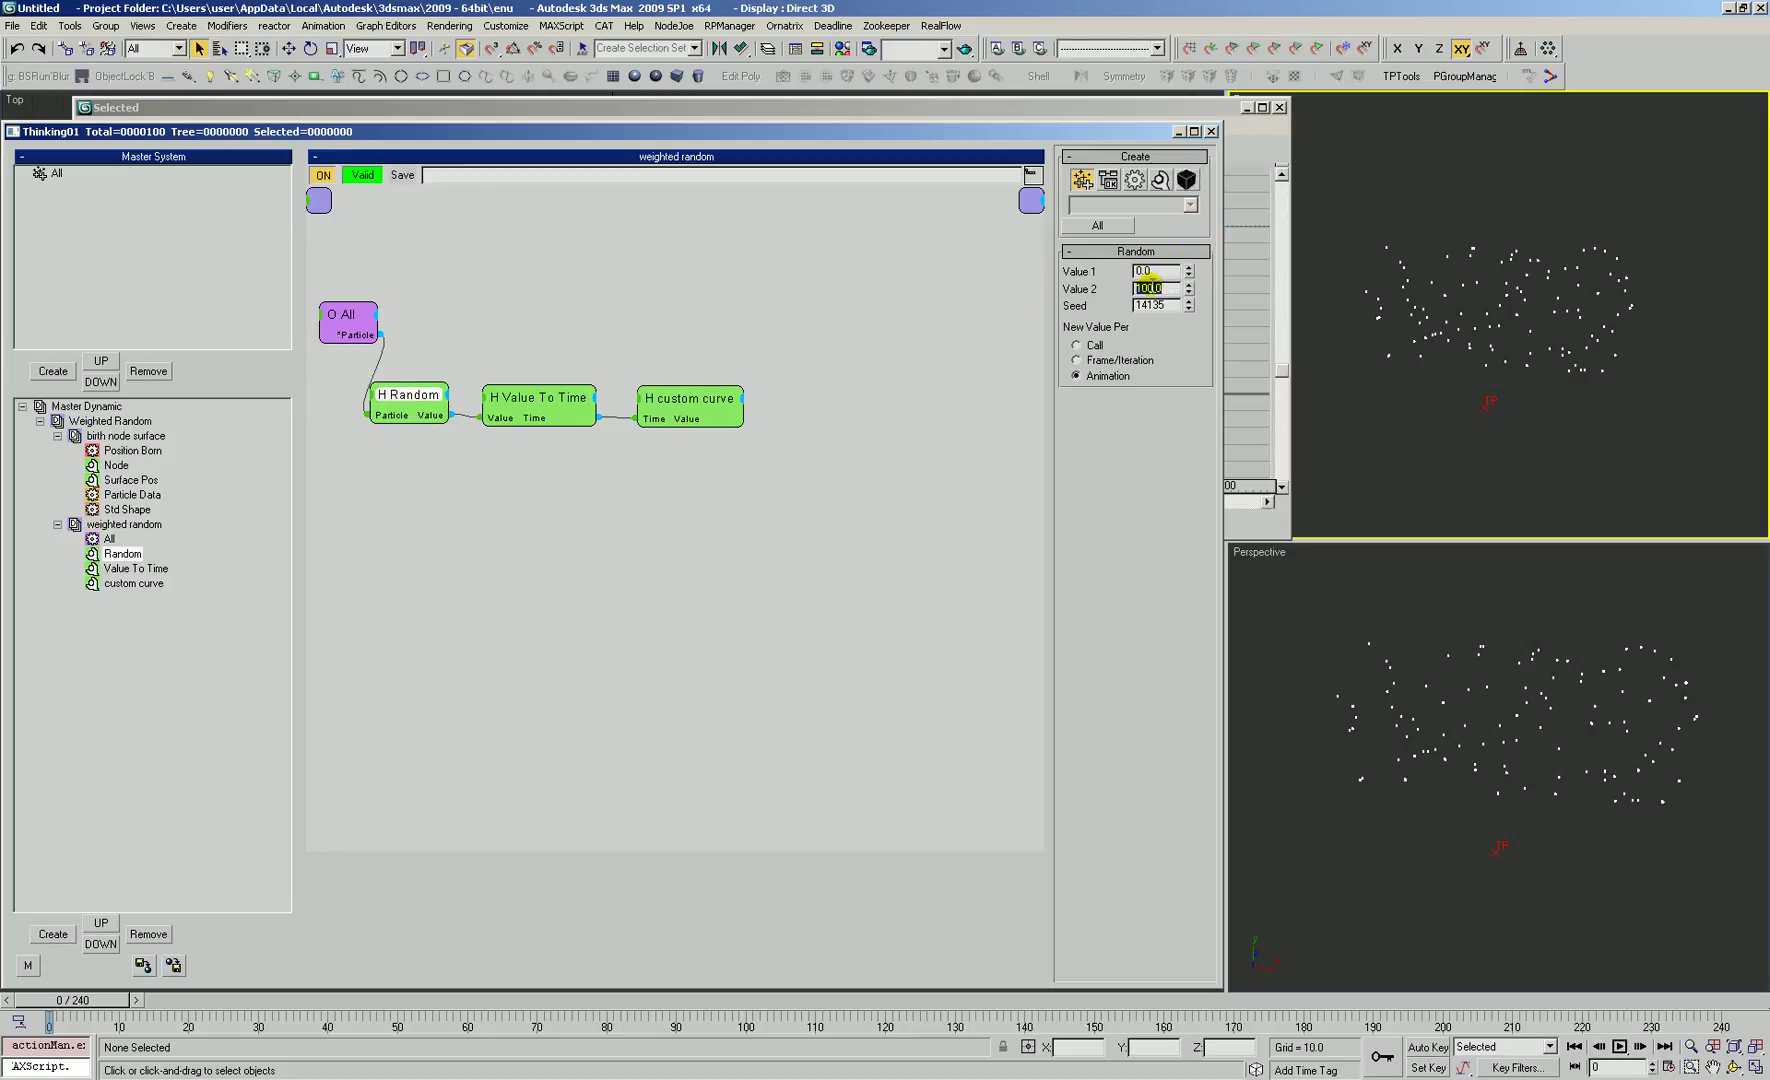
{"action": "left_click", "coordinate": [1160, 288]}
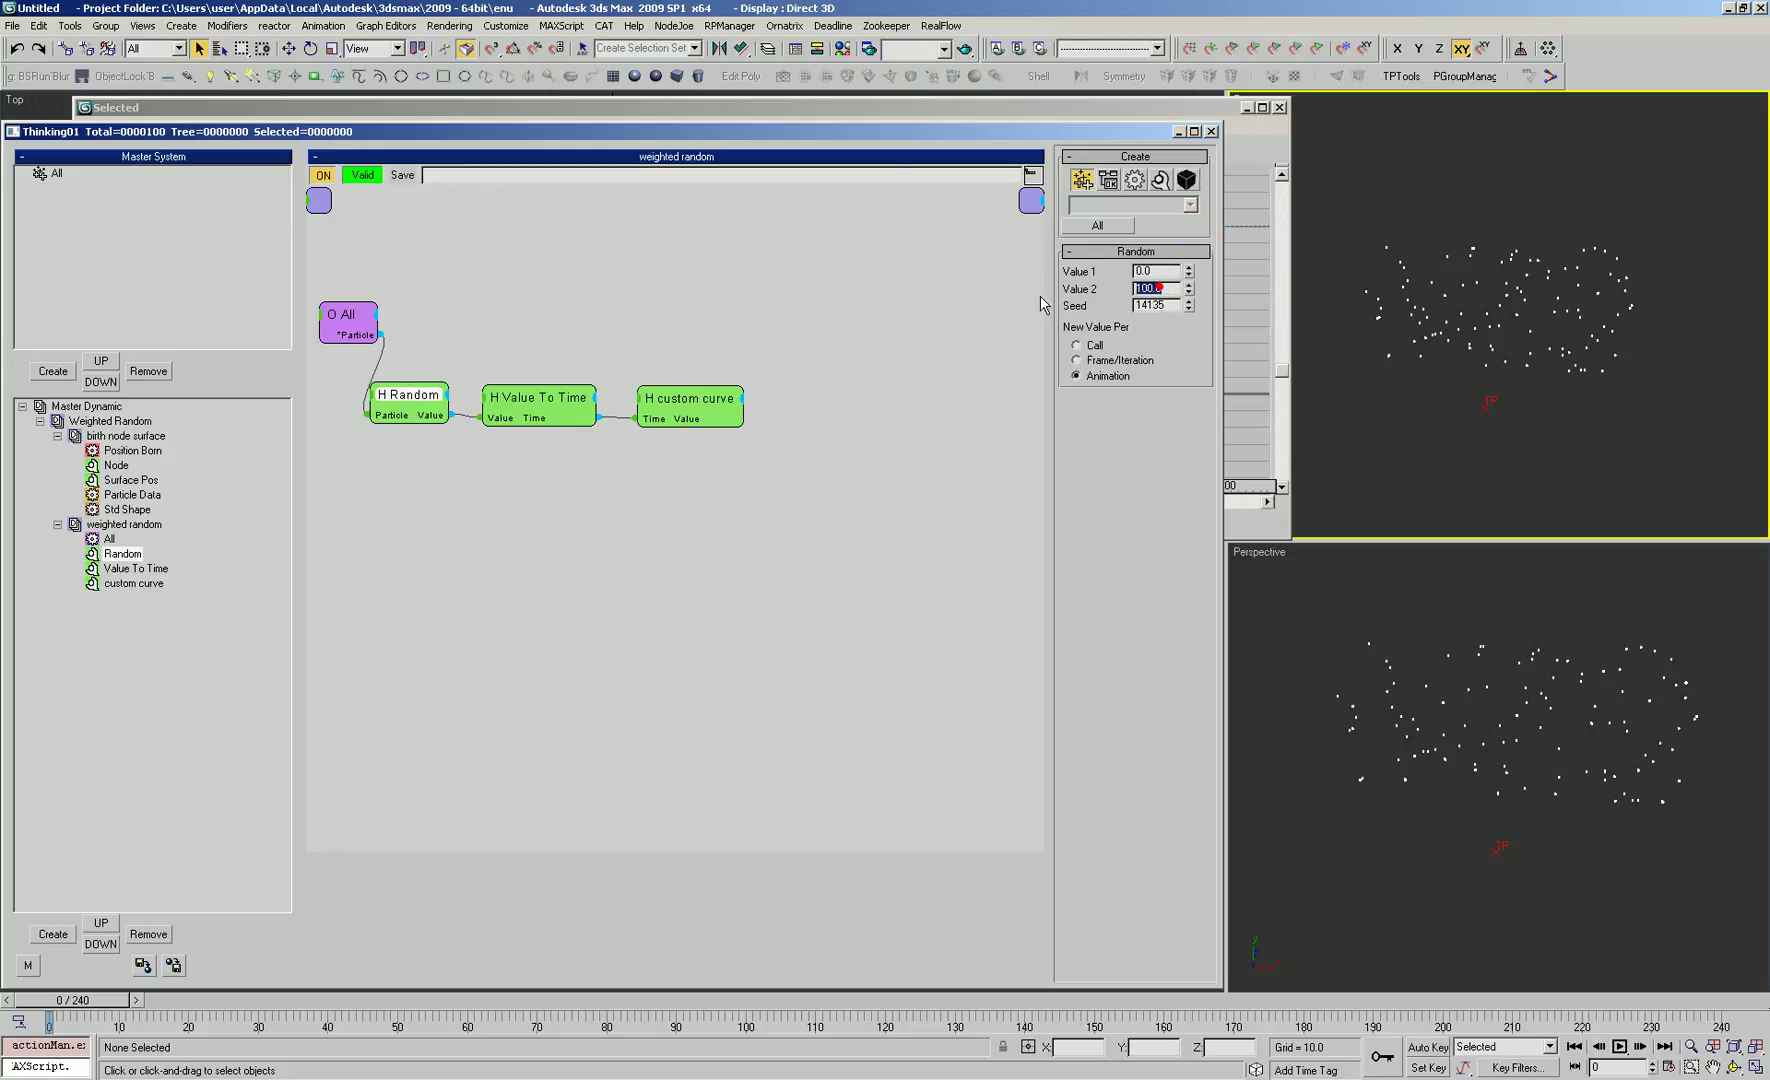
{"action": "left_click", "coordinate": [843, 105]}
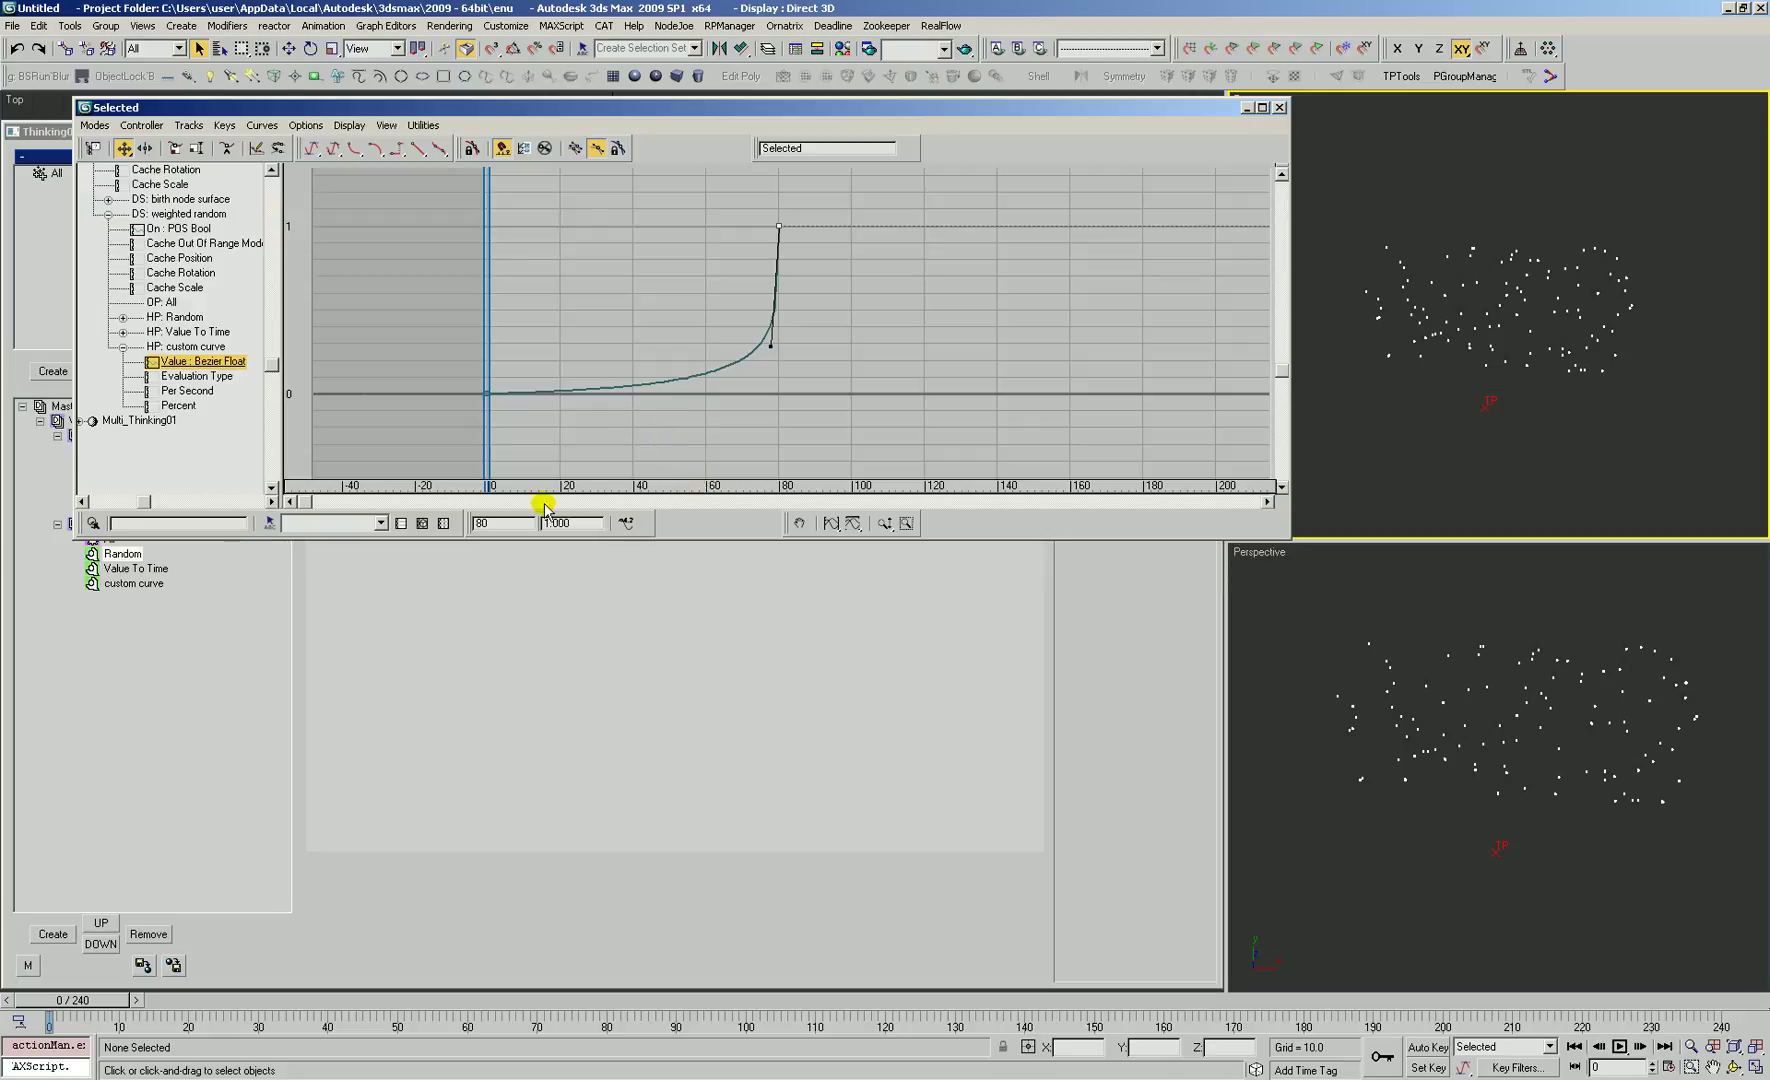
{"action": "left_click", "coordinate": [637, 598]}
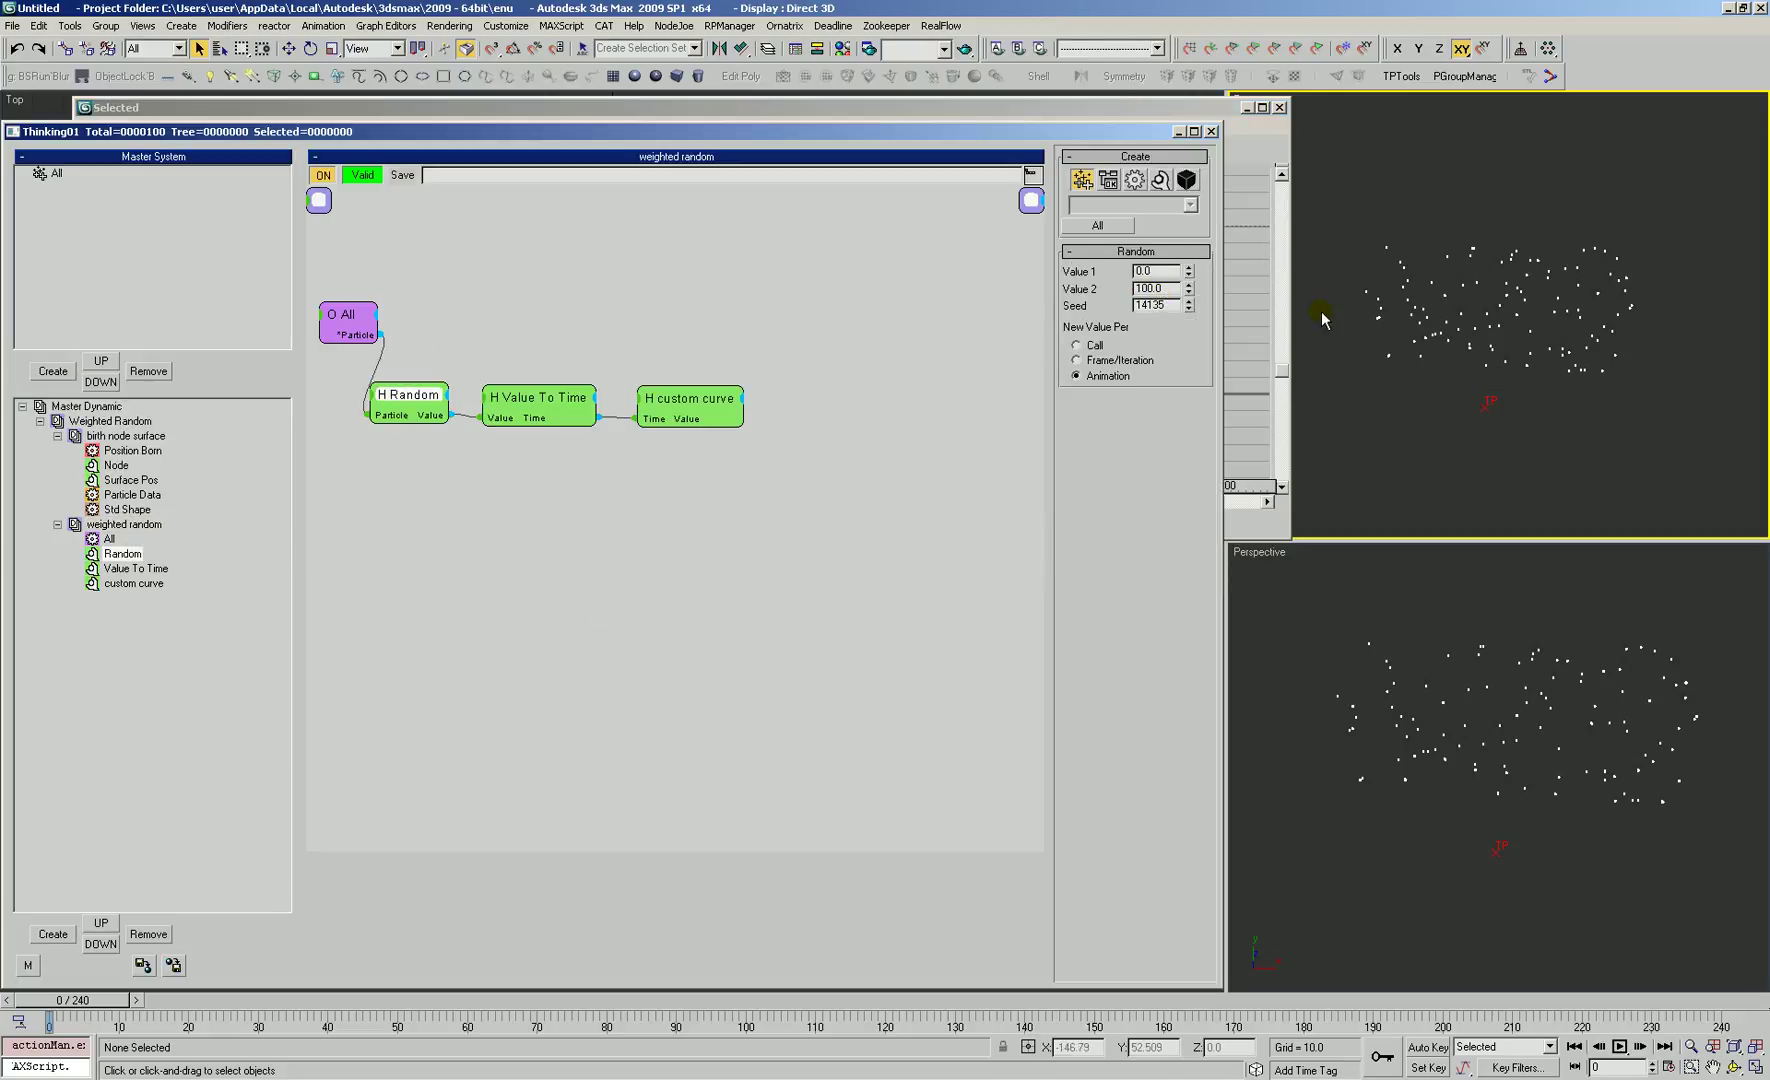
{"action": "left_click", "coordinate": [1212, 108]}
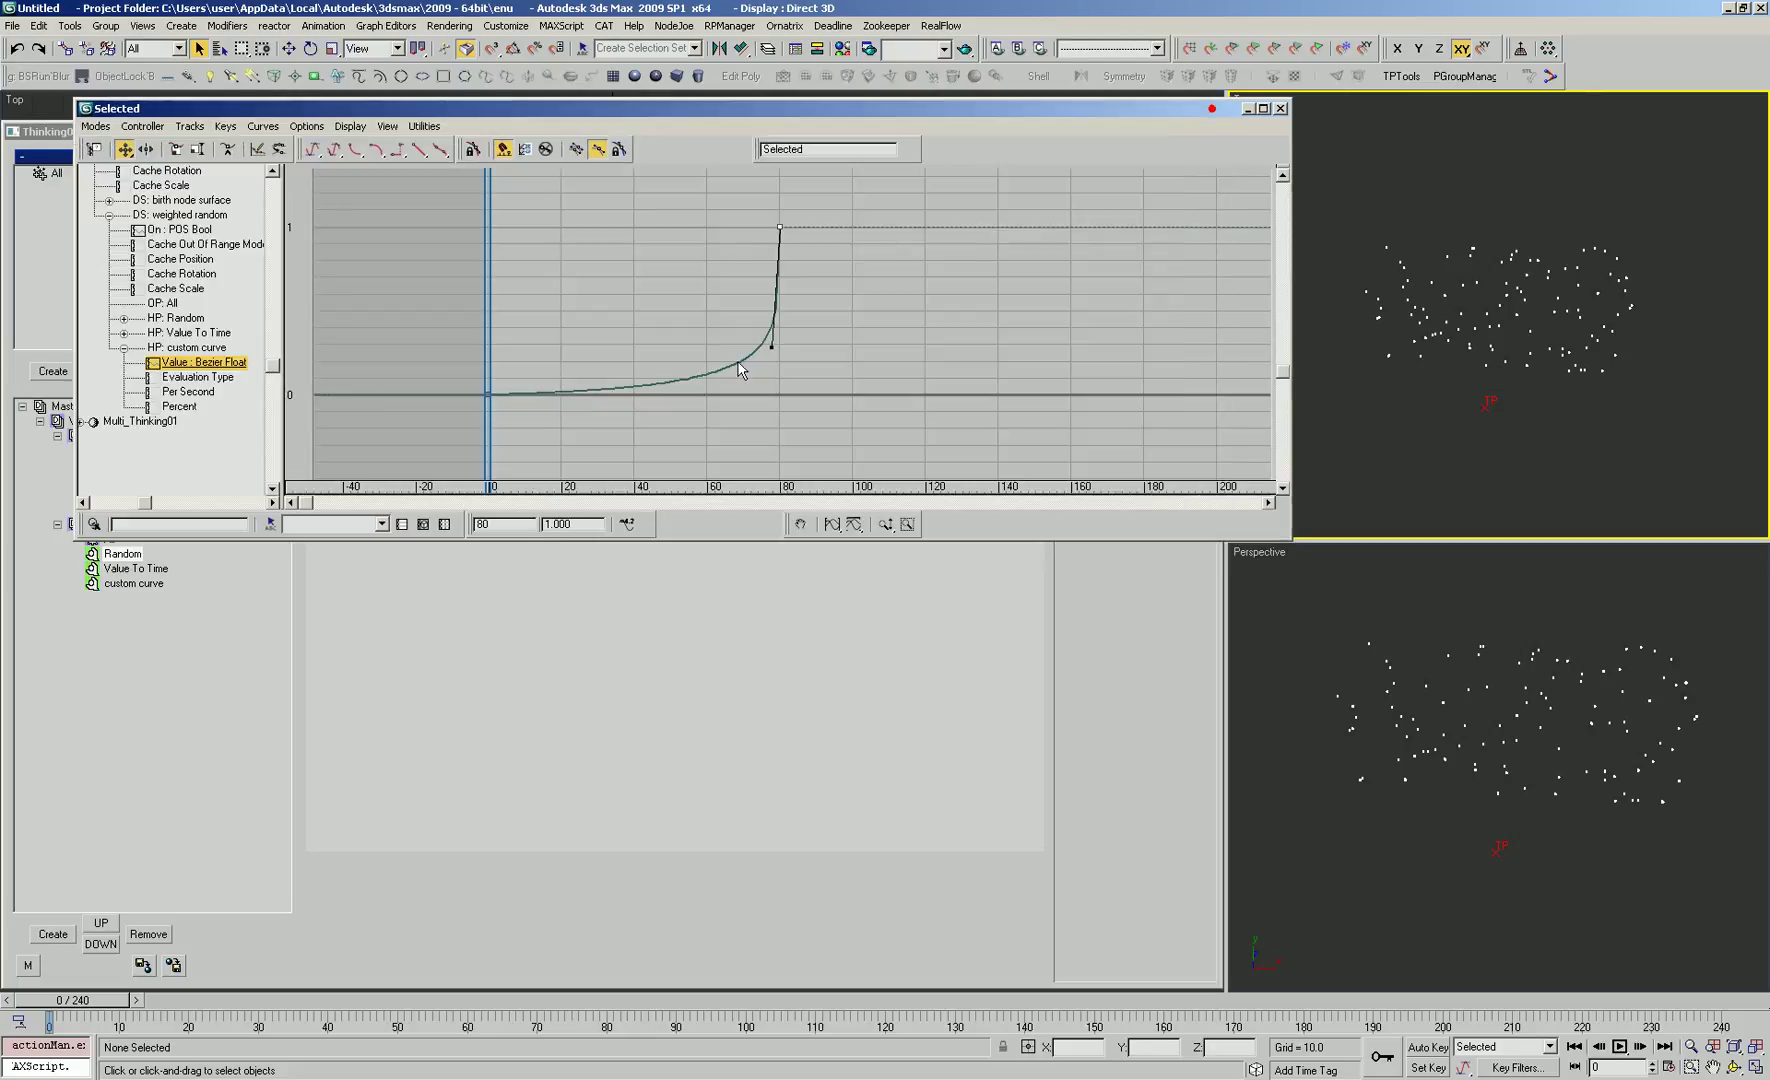
{"action": "left_click", "coordinate": [668, 581]}
Step: Set Value To Time's Time2 to 100 and move the custom curve's last key to frame 100
{"action": "left_click", "coordinate": [550, 396]}
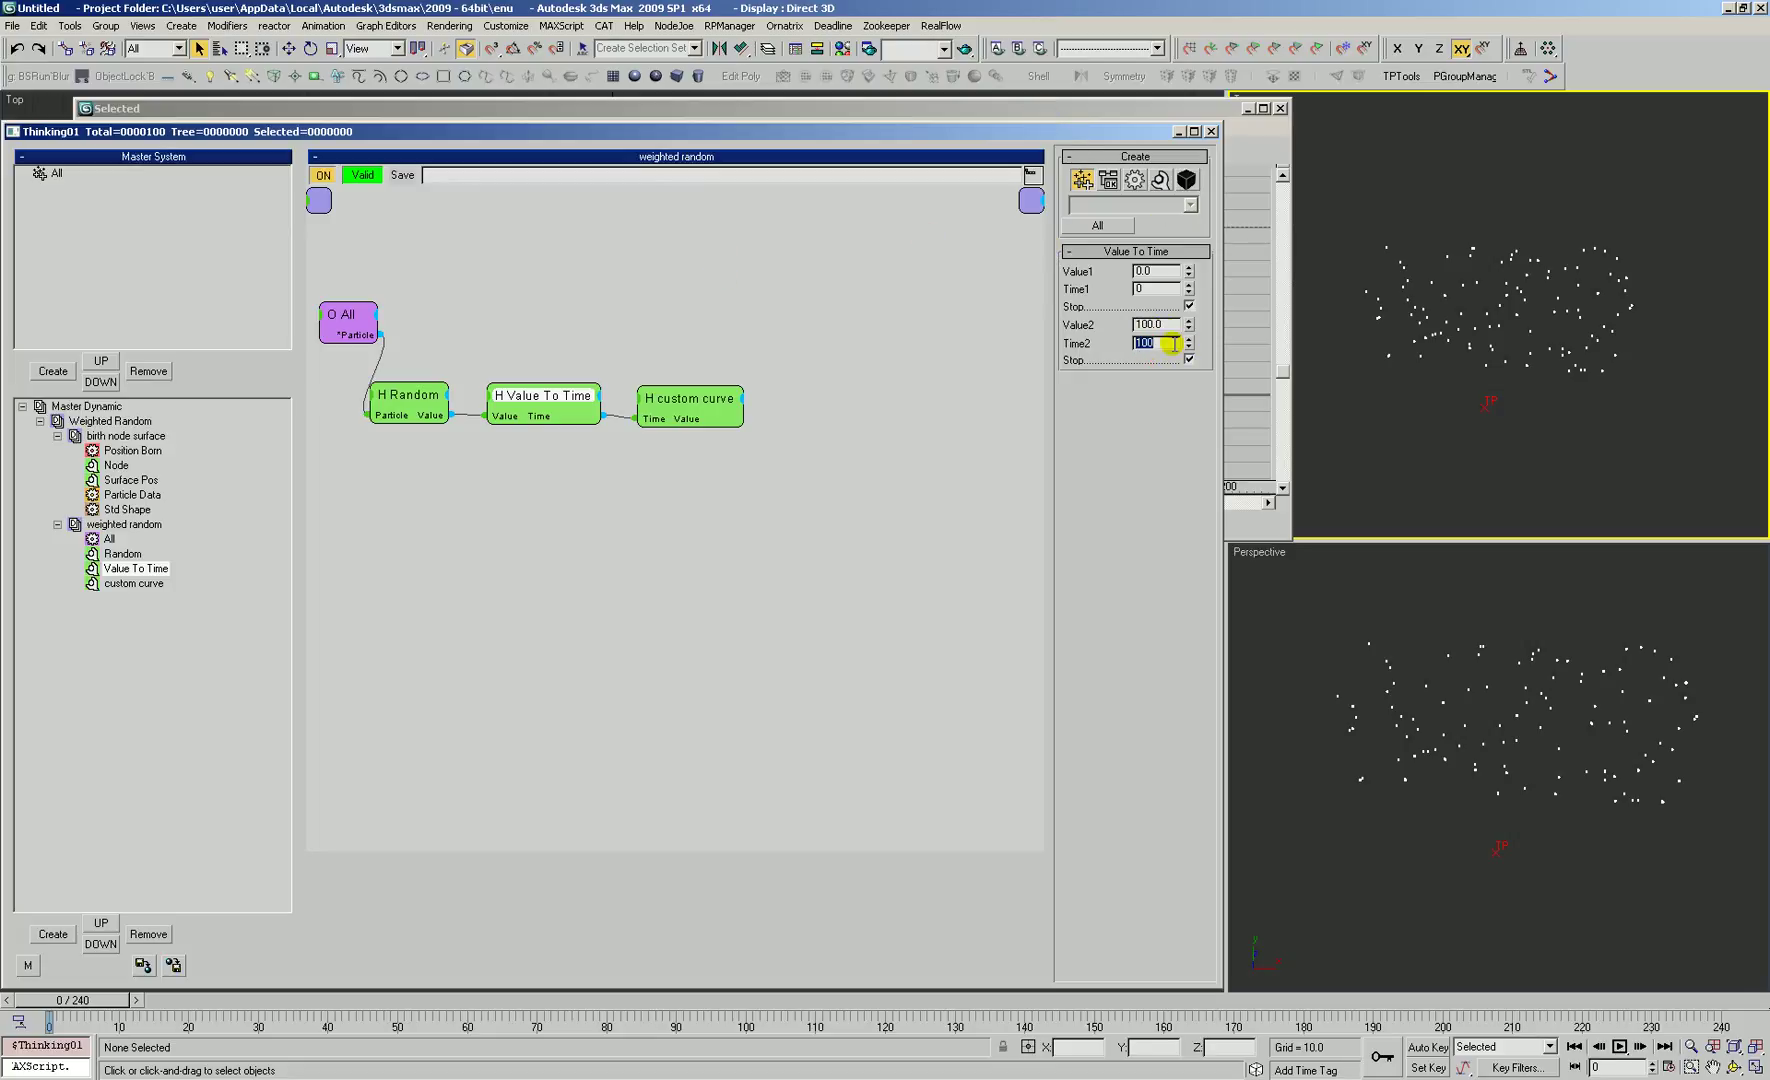
{"action": "left_click", "coordinate": [978, 105]}
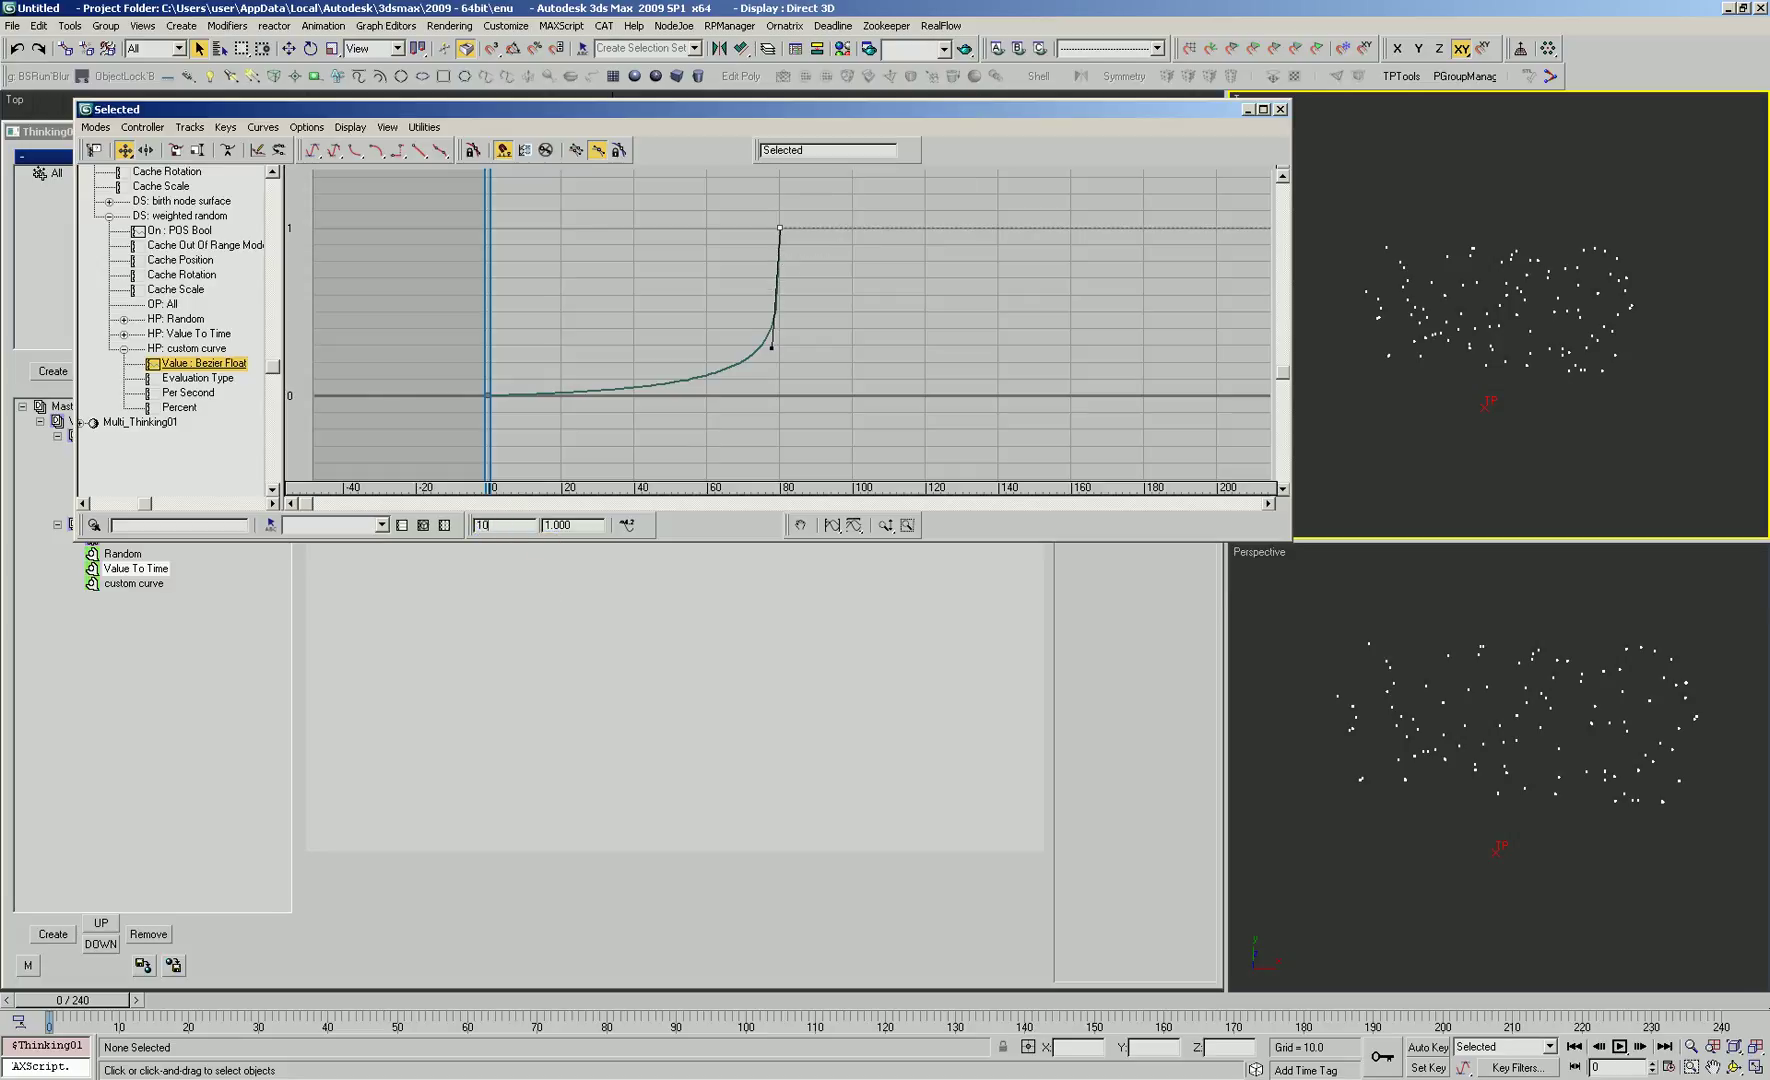
{"action": "key", "text": "Return"}
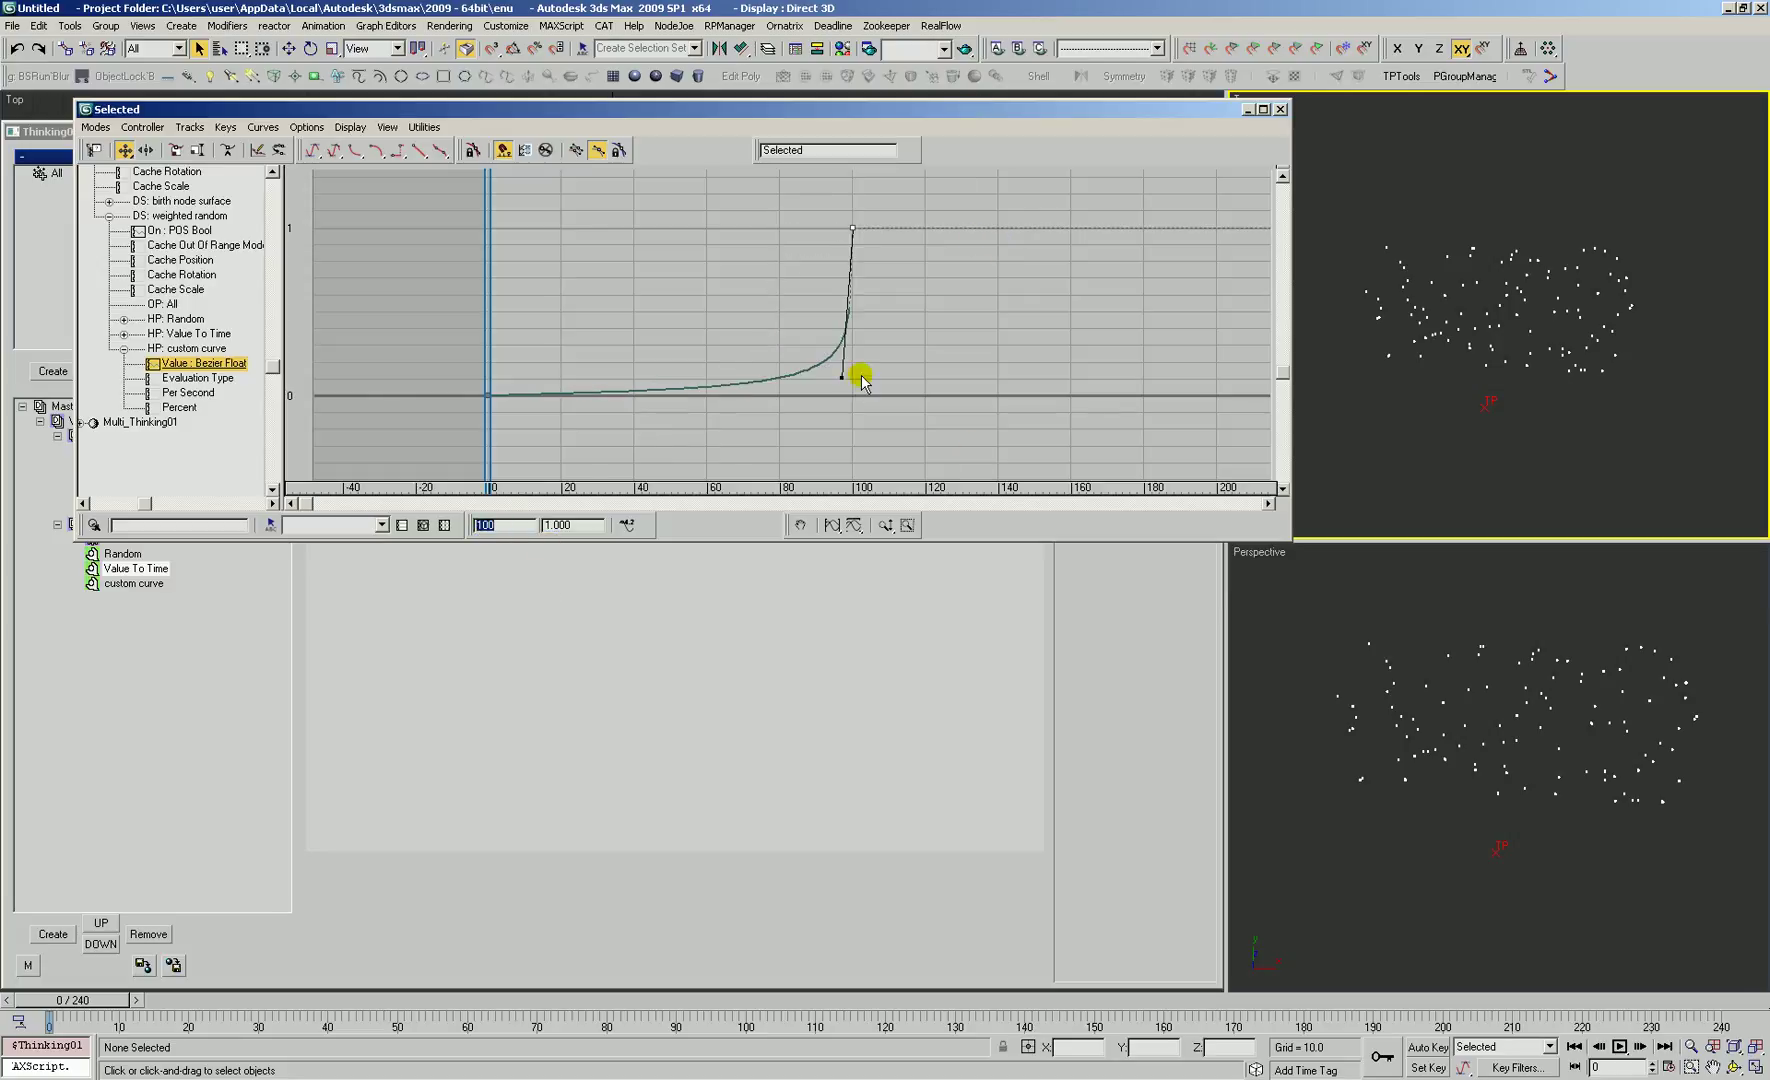
Step: Reshape the tangents of the frame 0 and frame 100 keys so the curve rises steeply at the start and flattens near 1
{"action": "left_click_drag", "start_coordinate": [841, 377], "coordinate": [716, 236]}
{"action": "left_click_drag", "start_coordinate": [568, 310], "coordinate": [482, 405]}
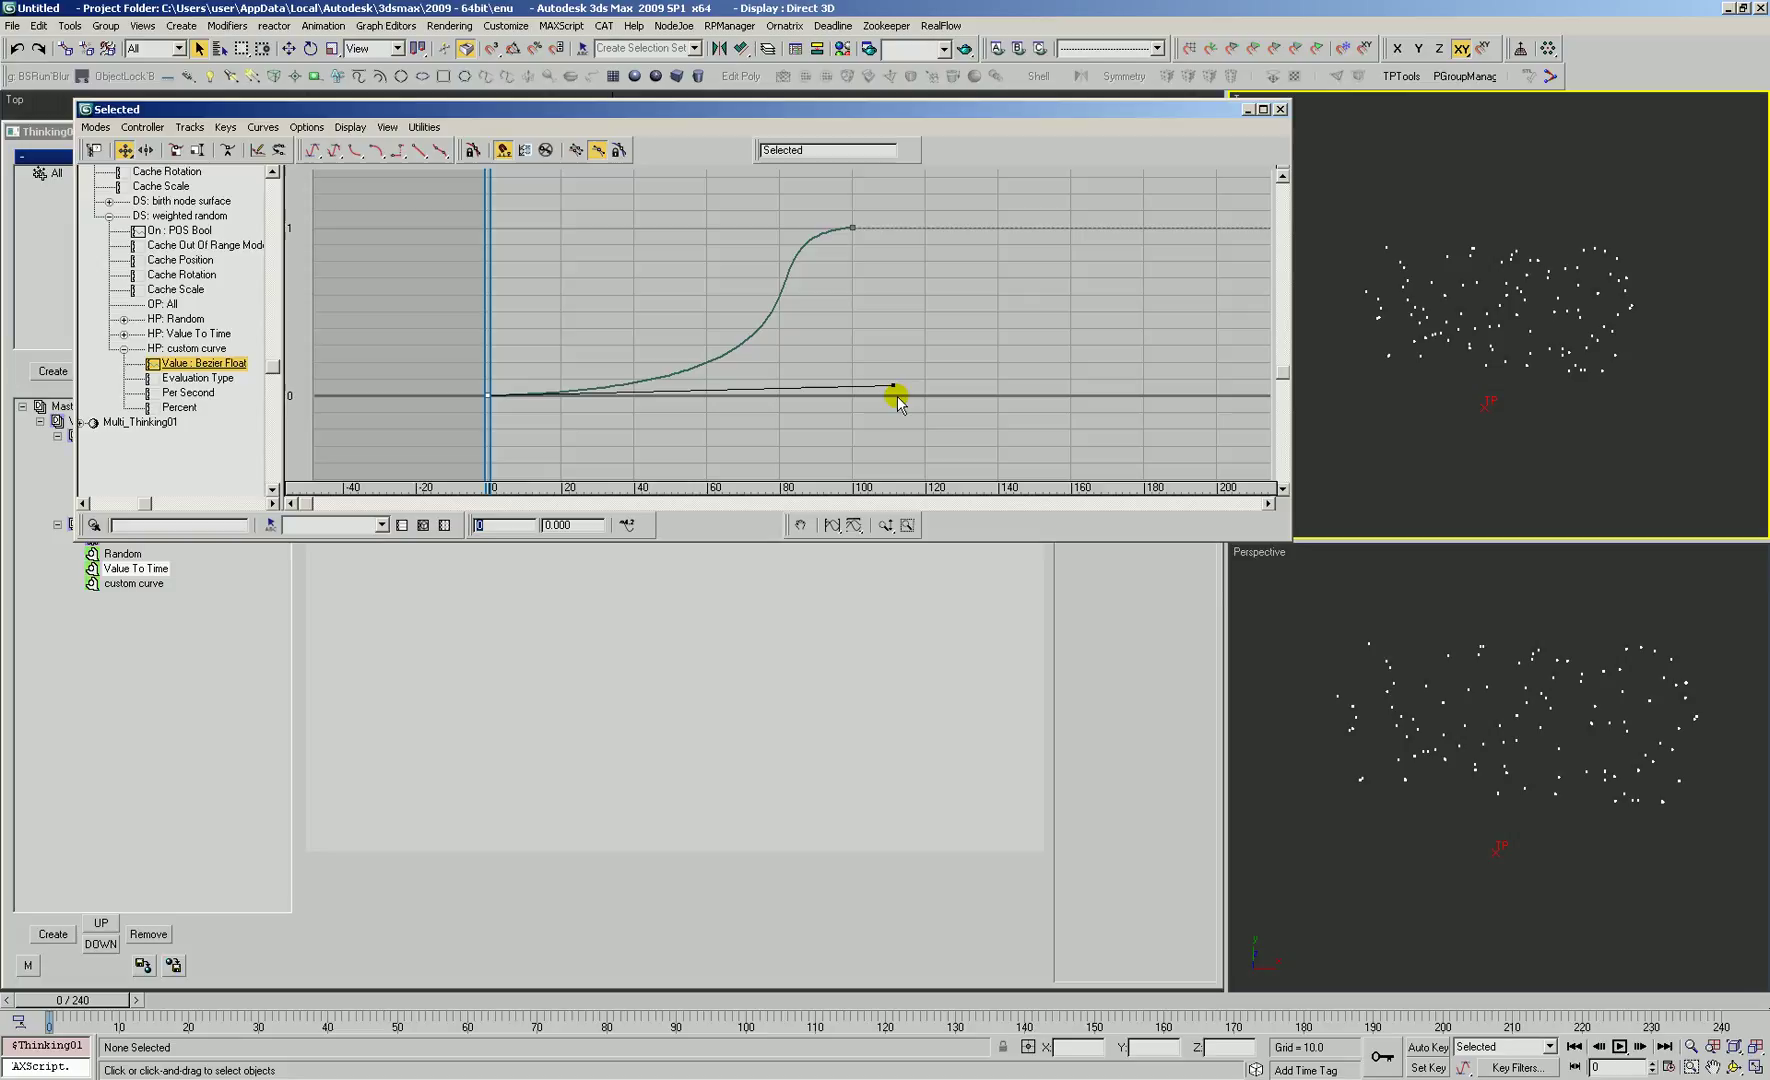
{"action": "left_click_drag", "start_coordinate": [893, 386], "coordinate": [511, 217]}
{"action": "left_click_drag", "start_coordinate": [818, 204], "coordinate": [862, 242]}
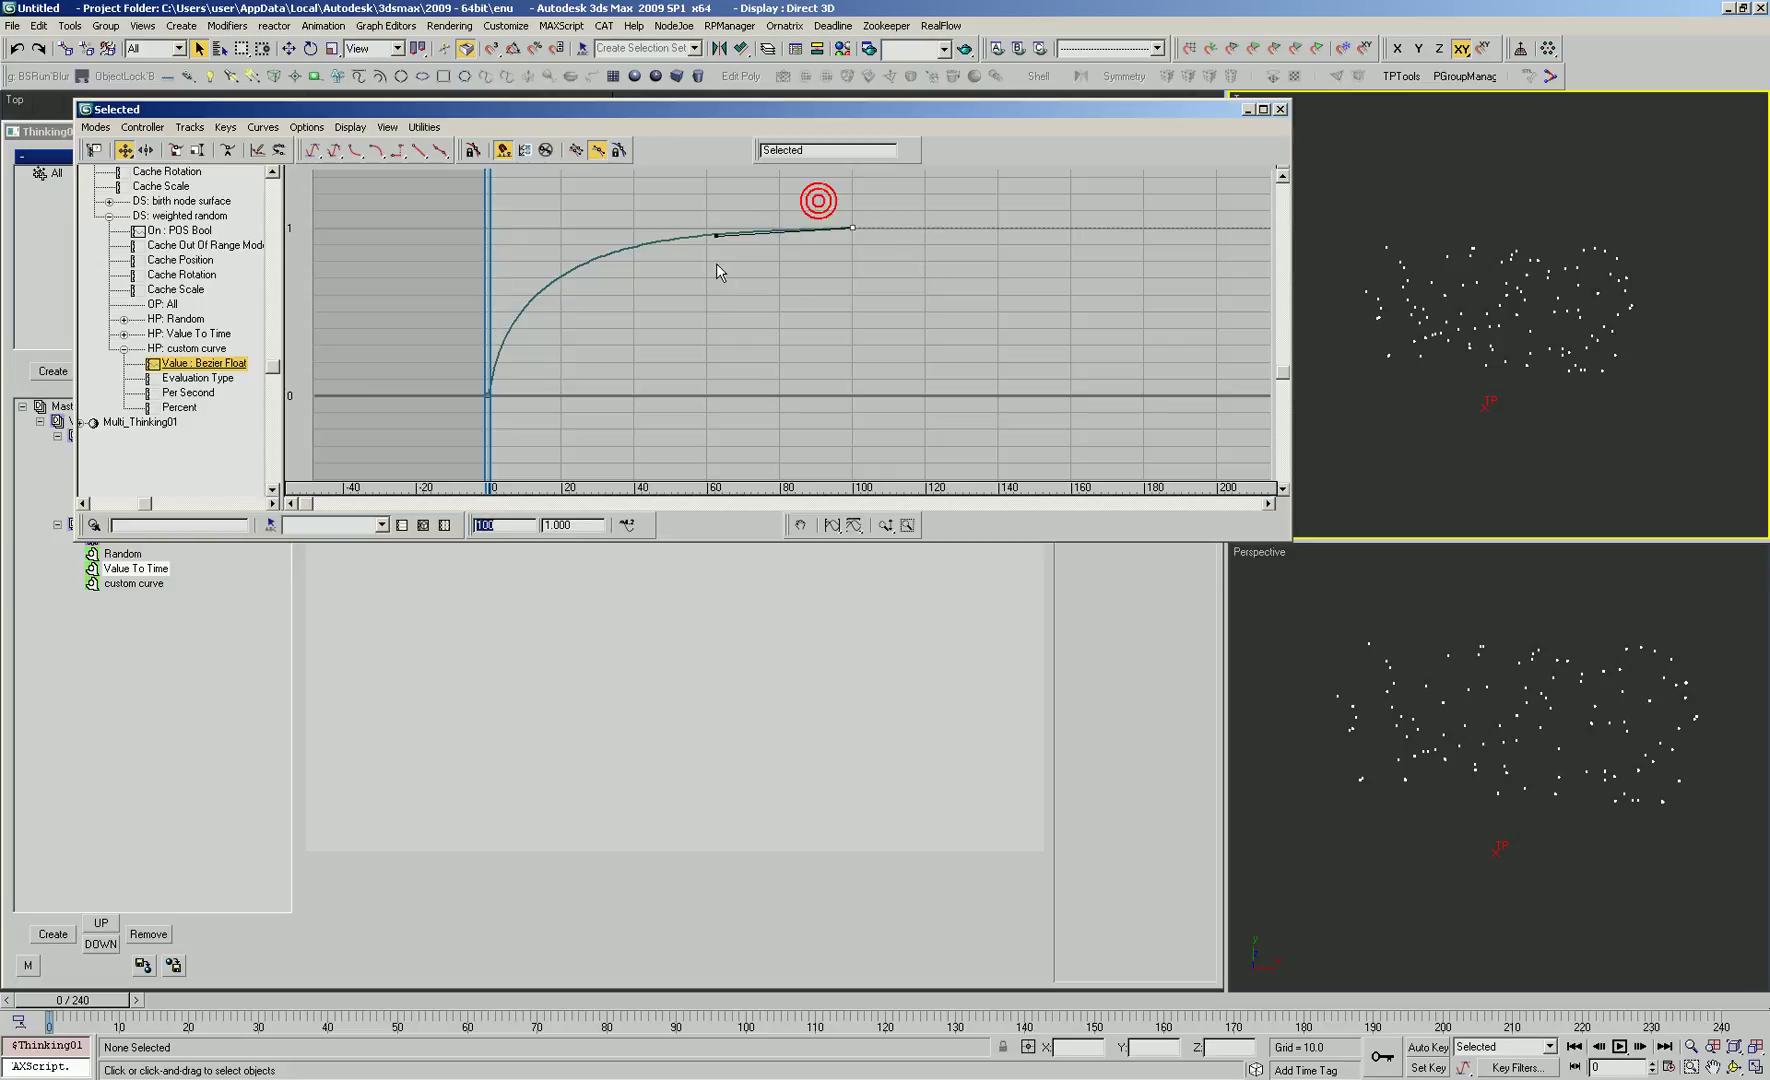
{"action": "left_click_drag", "start_coordinate": [716, 236], "coordinate": [525, 233]}
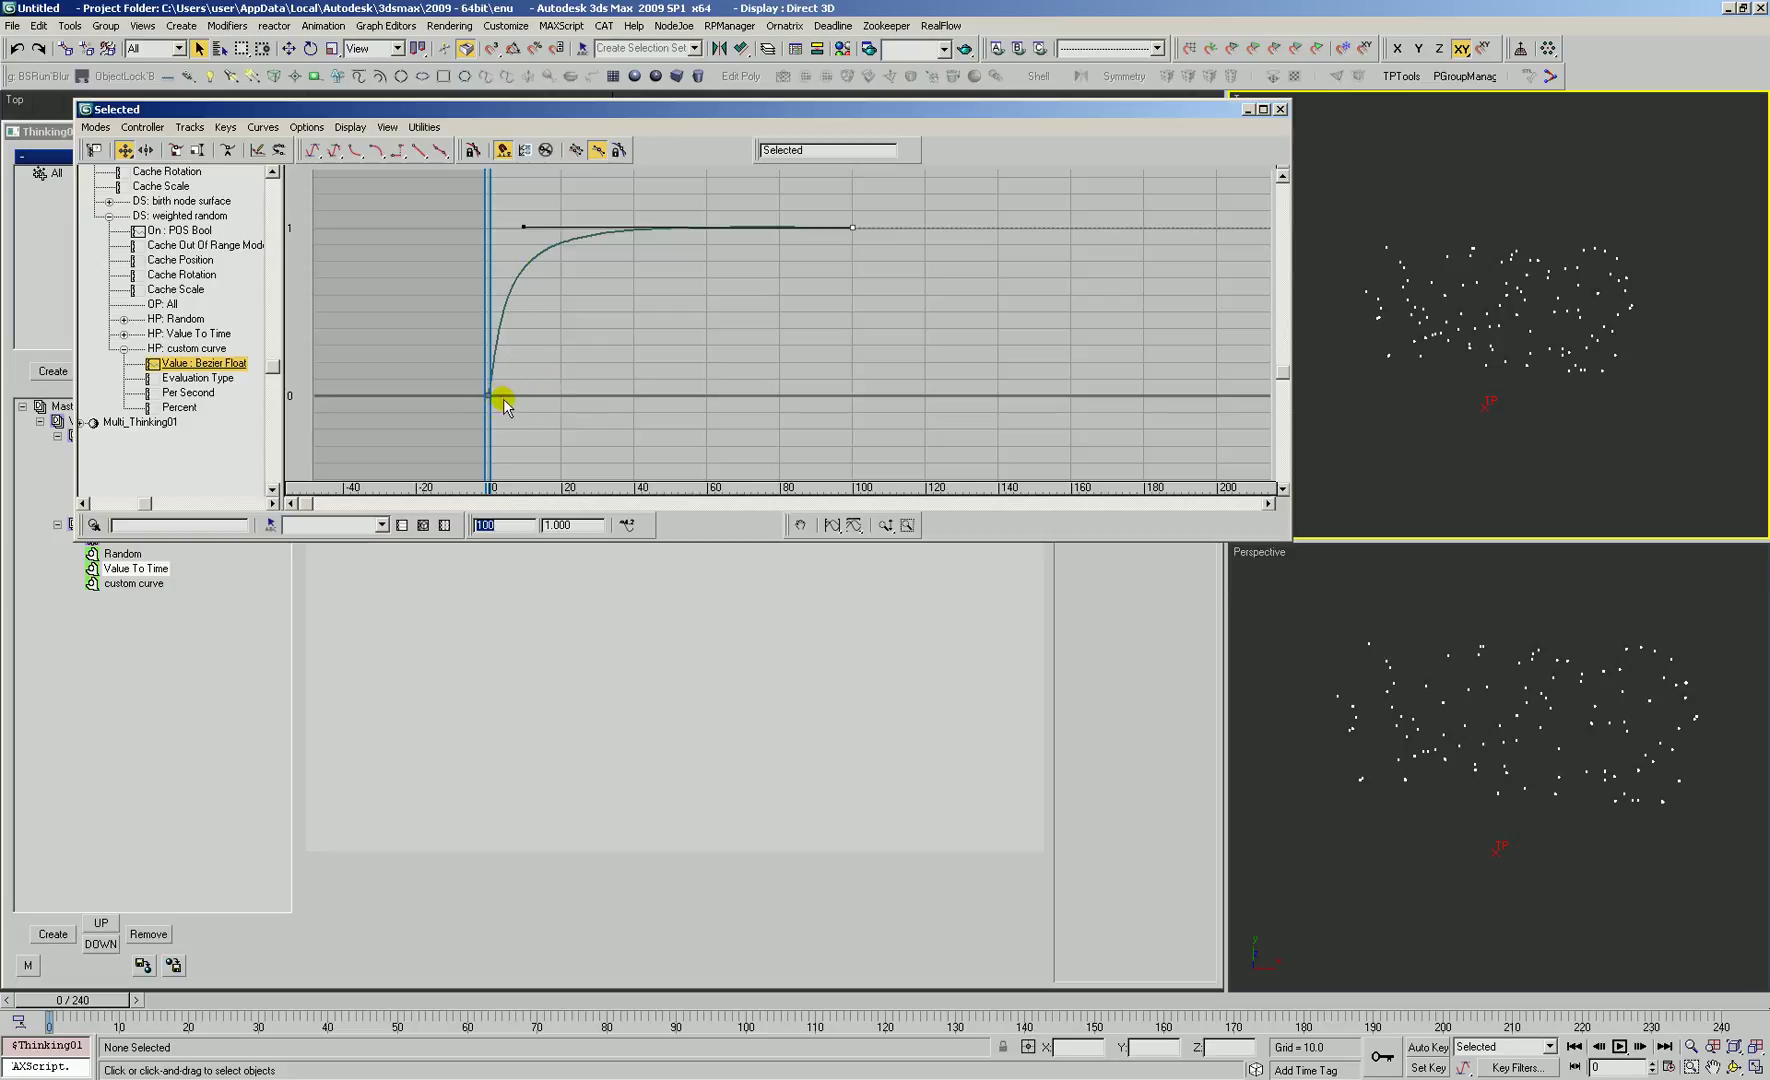
Step: Shorten the frame 100 key's tangent so the custom curve rises more gradually towards 1
{"action": "left_click", "coordinate": [648, 610]}
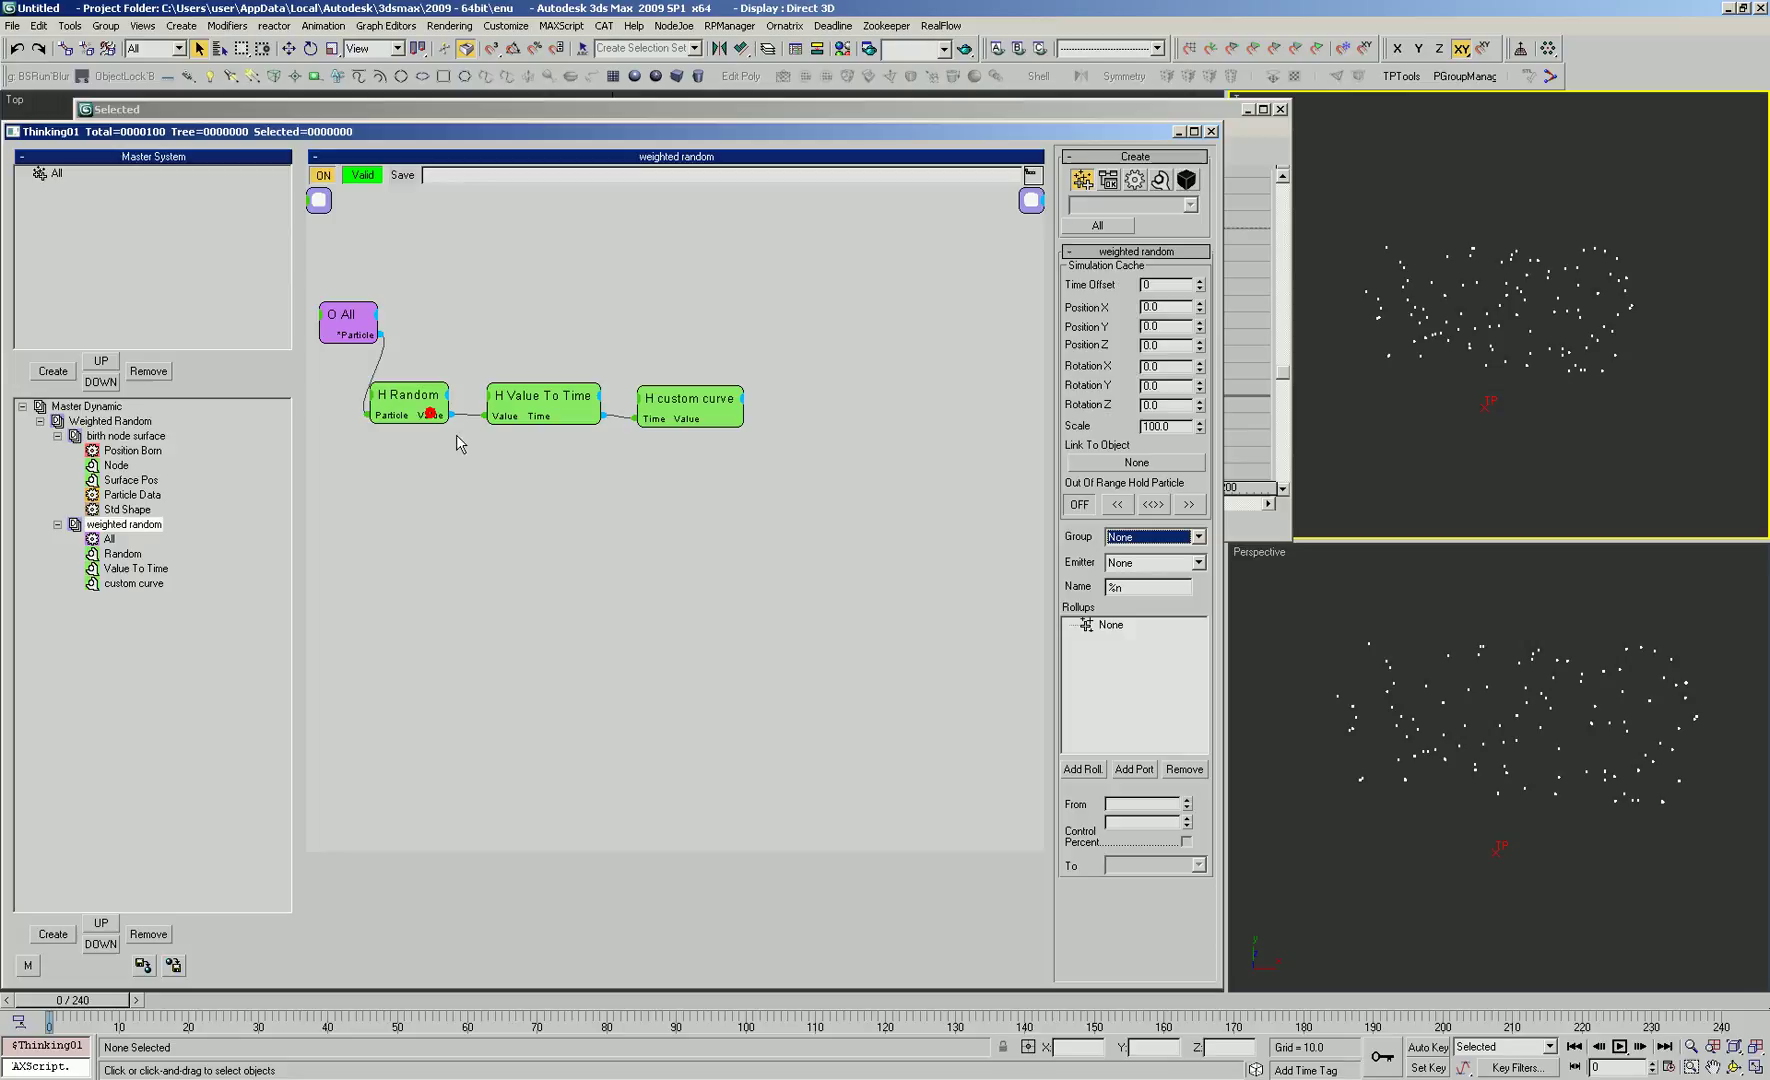
{"action": "left_click", "coordinate": [759, 113]}
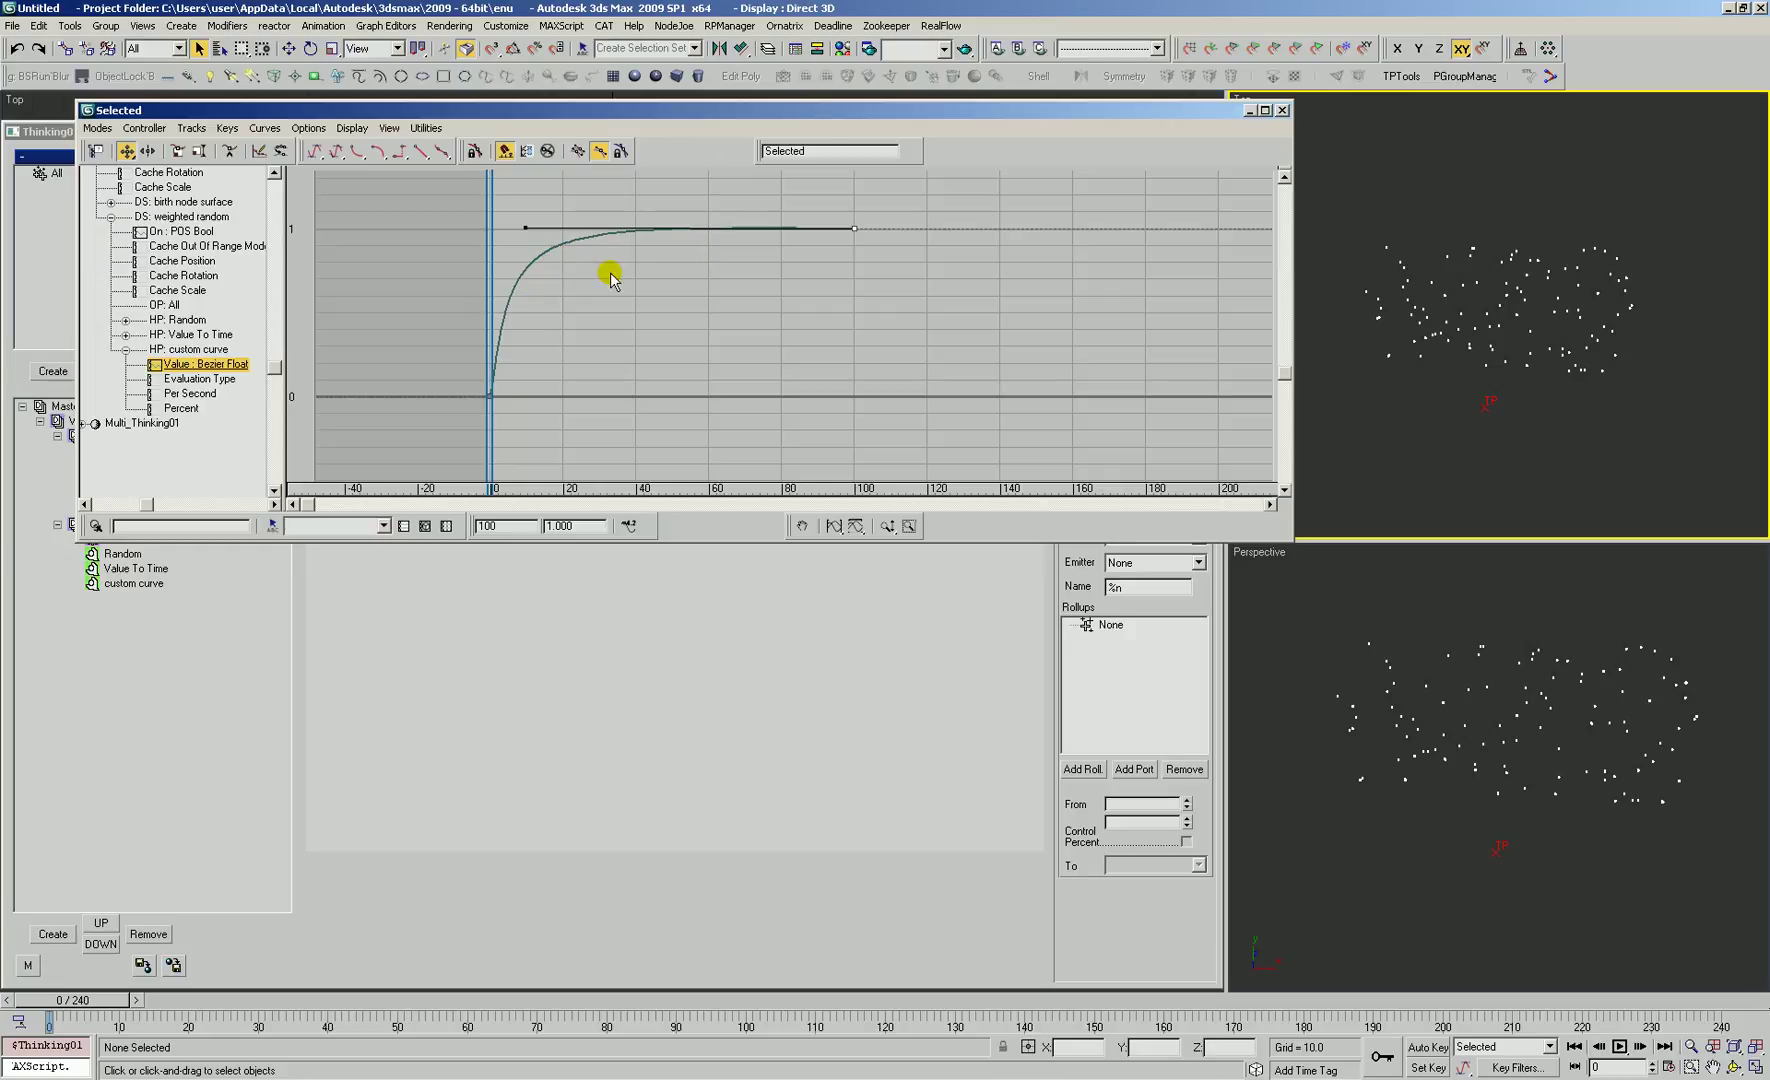
{"action": "left_click", "coordinate": [527, 230]}
{"action": "left_click_drag", "start_coordinate": [527, 230], "coordinate": [800, 227]}
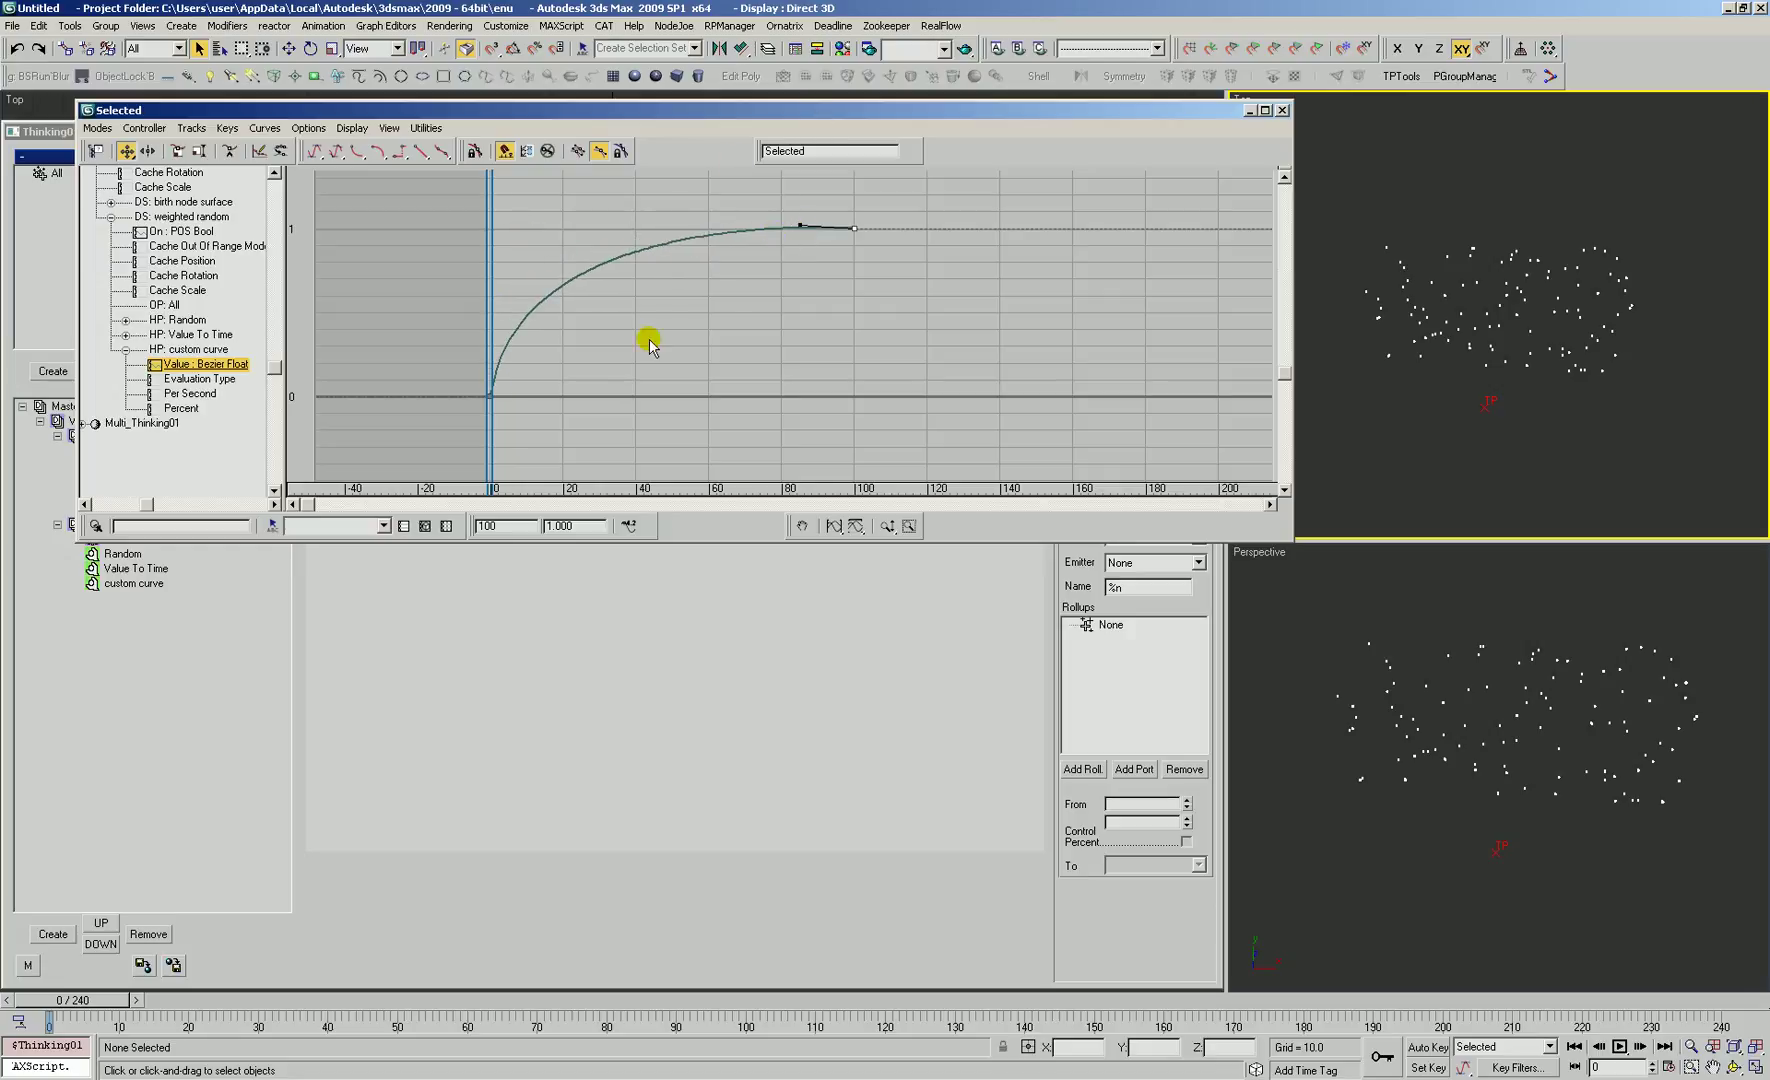
{"action": "left_click_drag", "start_coordinate": [515, 221], "coordinate": [624, 383]}
{"action": "left_click", "coordinate": [697, 572]}
Step: Add a Memory operator to the weighted random network and connect the All operator's Particle output to it
{"action": "right_click", "coordinate": [802, 332]}
{"action": "mouse_move", "coordinate": [840, 370]}
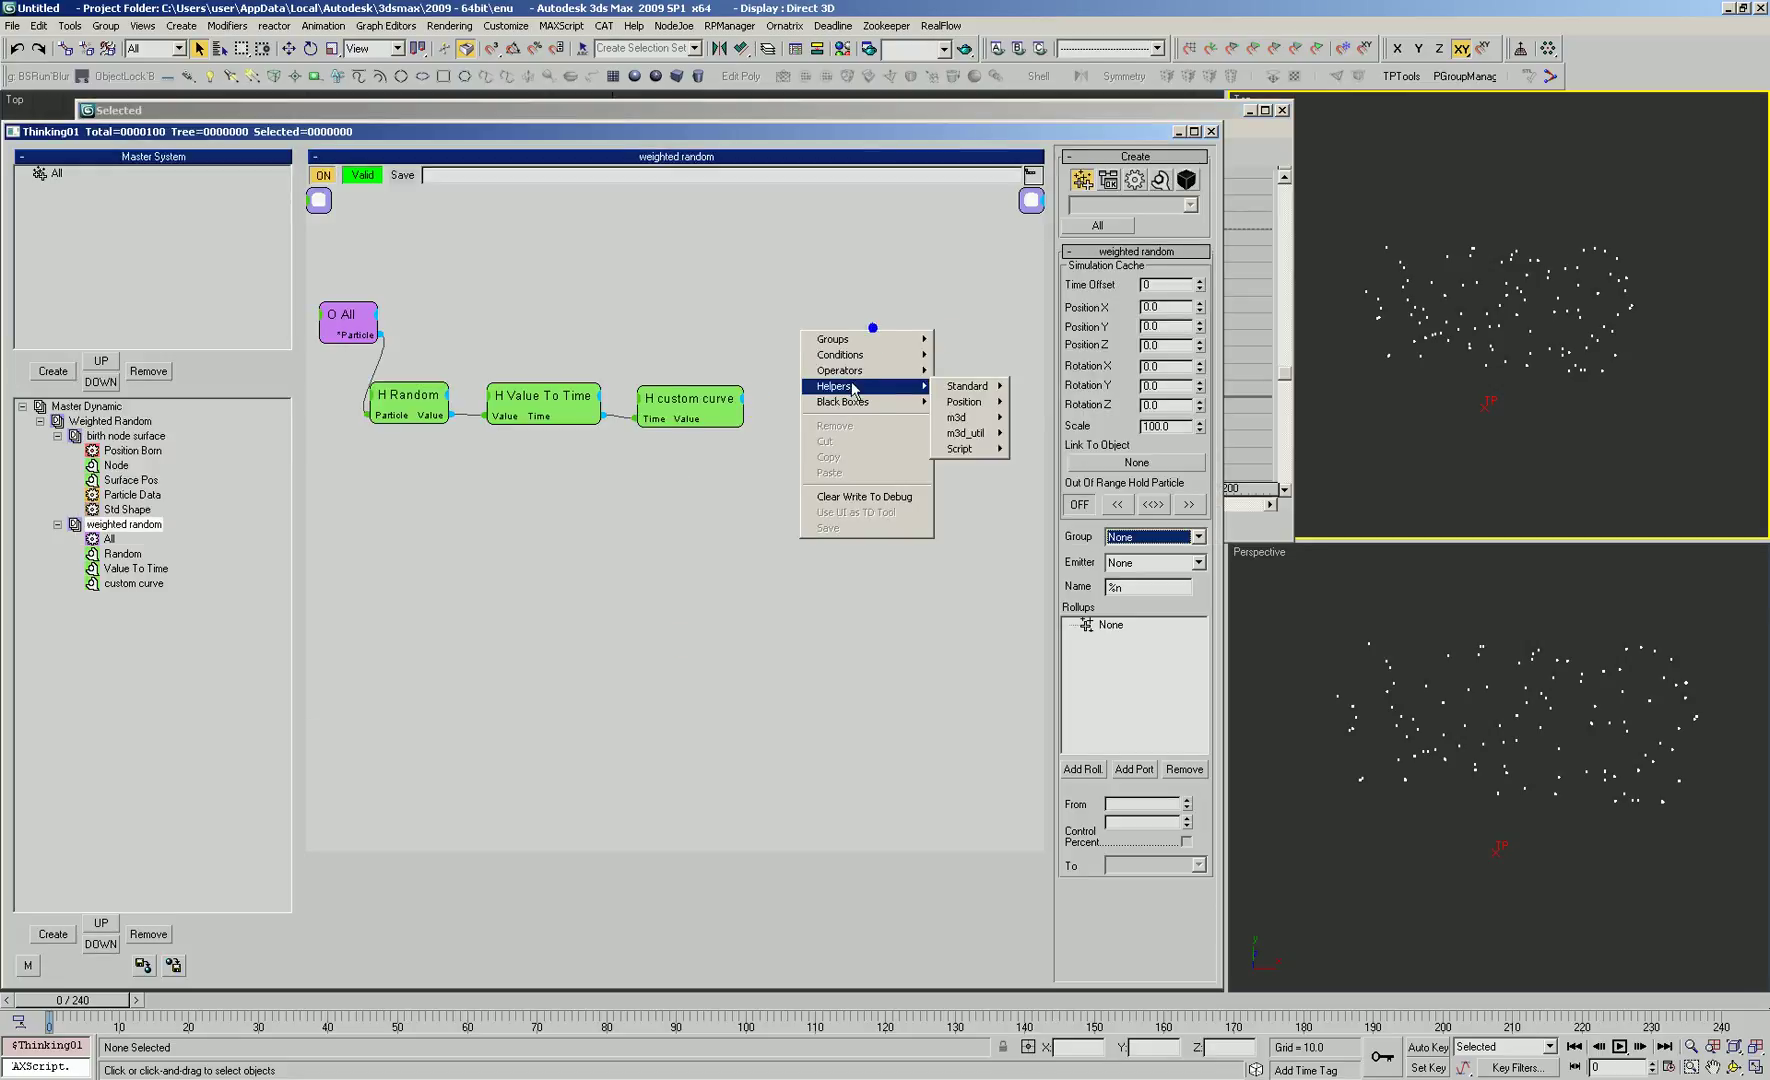
{"action": "mouse_move", "coordinate": [970, 370]}
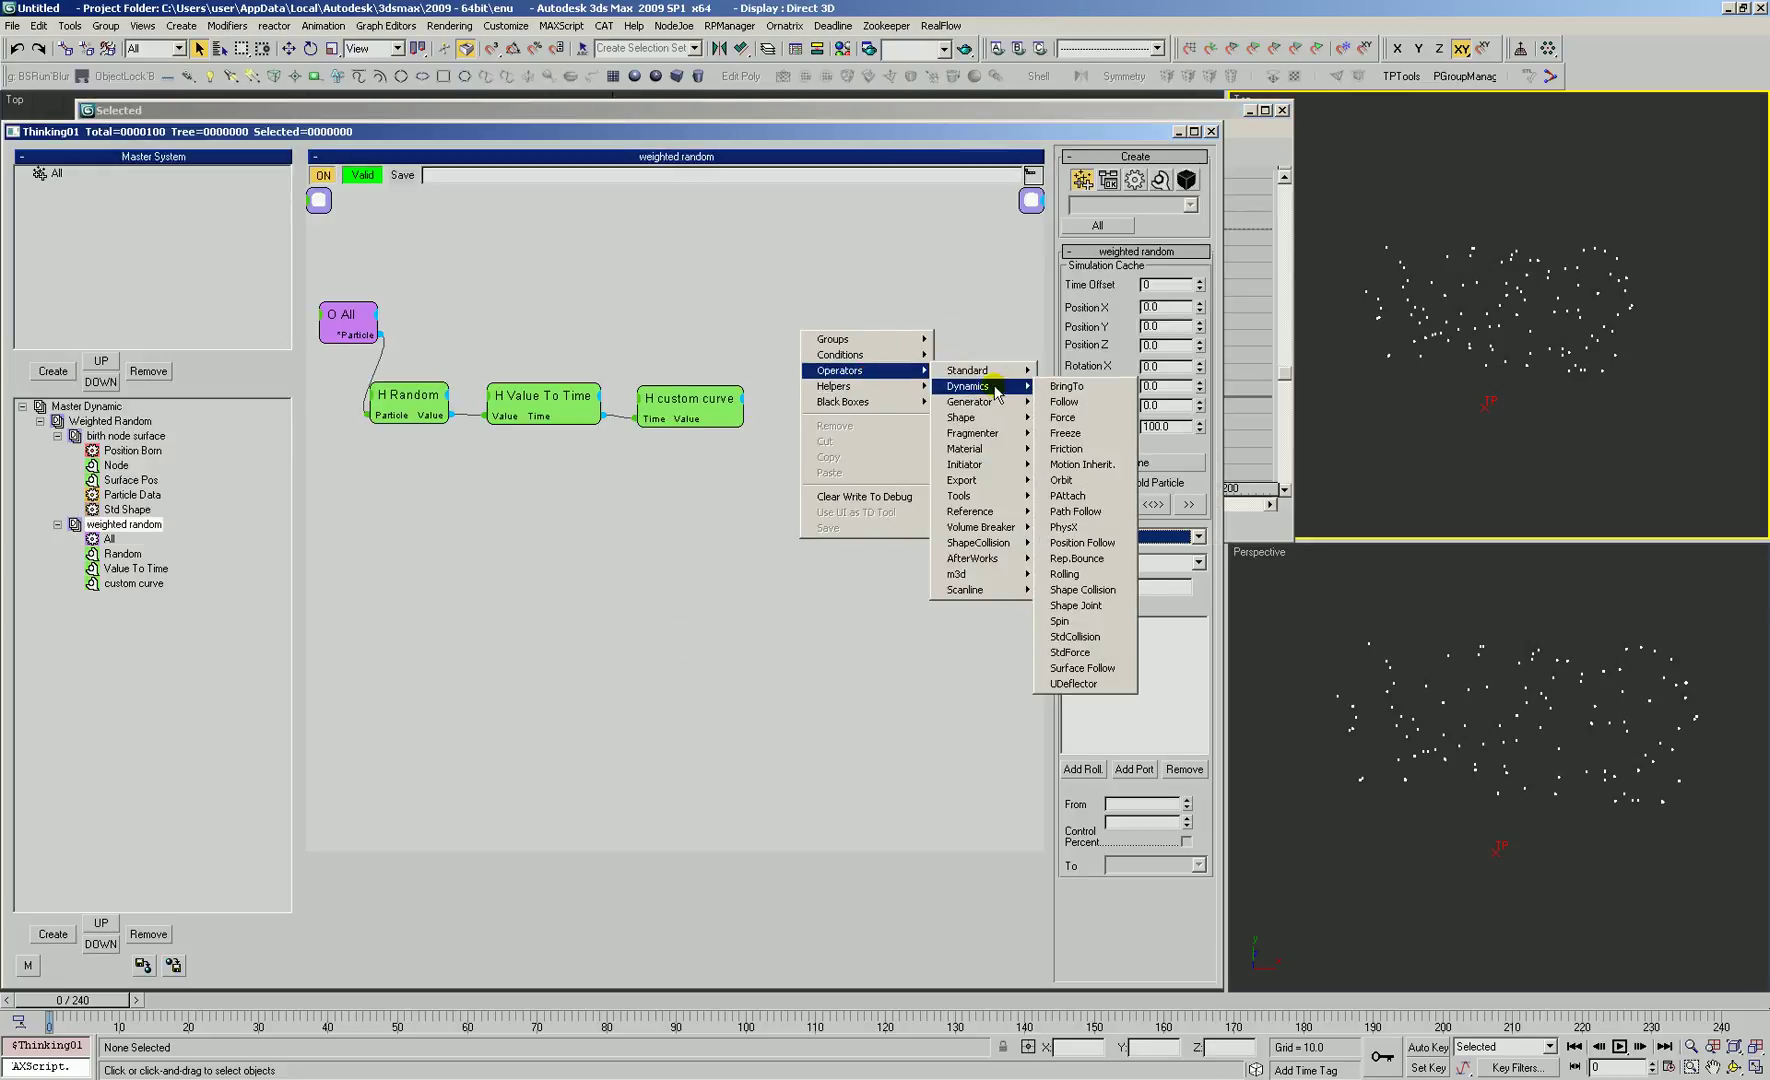
{"action": "left_click", "coordinate": [1067, 464]}
{"action": "left_click_drag", "start_coordinate": [905, 343], "coordinate": [352, 344]}
{"action": "left_click_drag", "start_coordinate": [943, 331], "coordinate": [935, 335]}
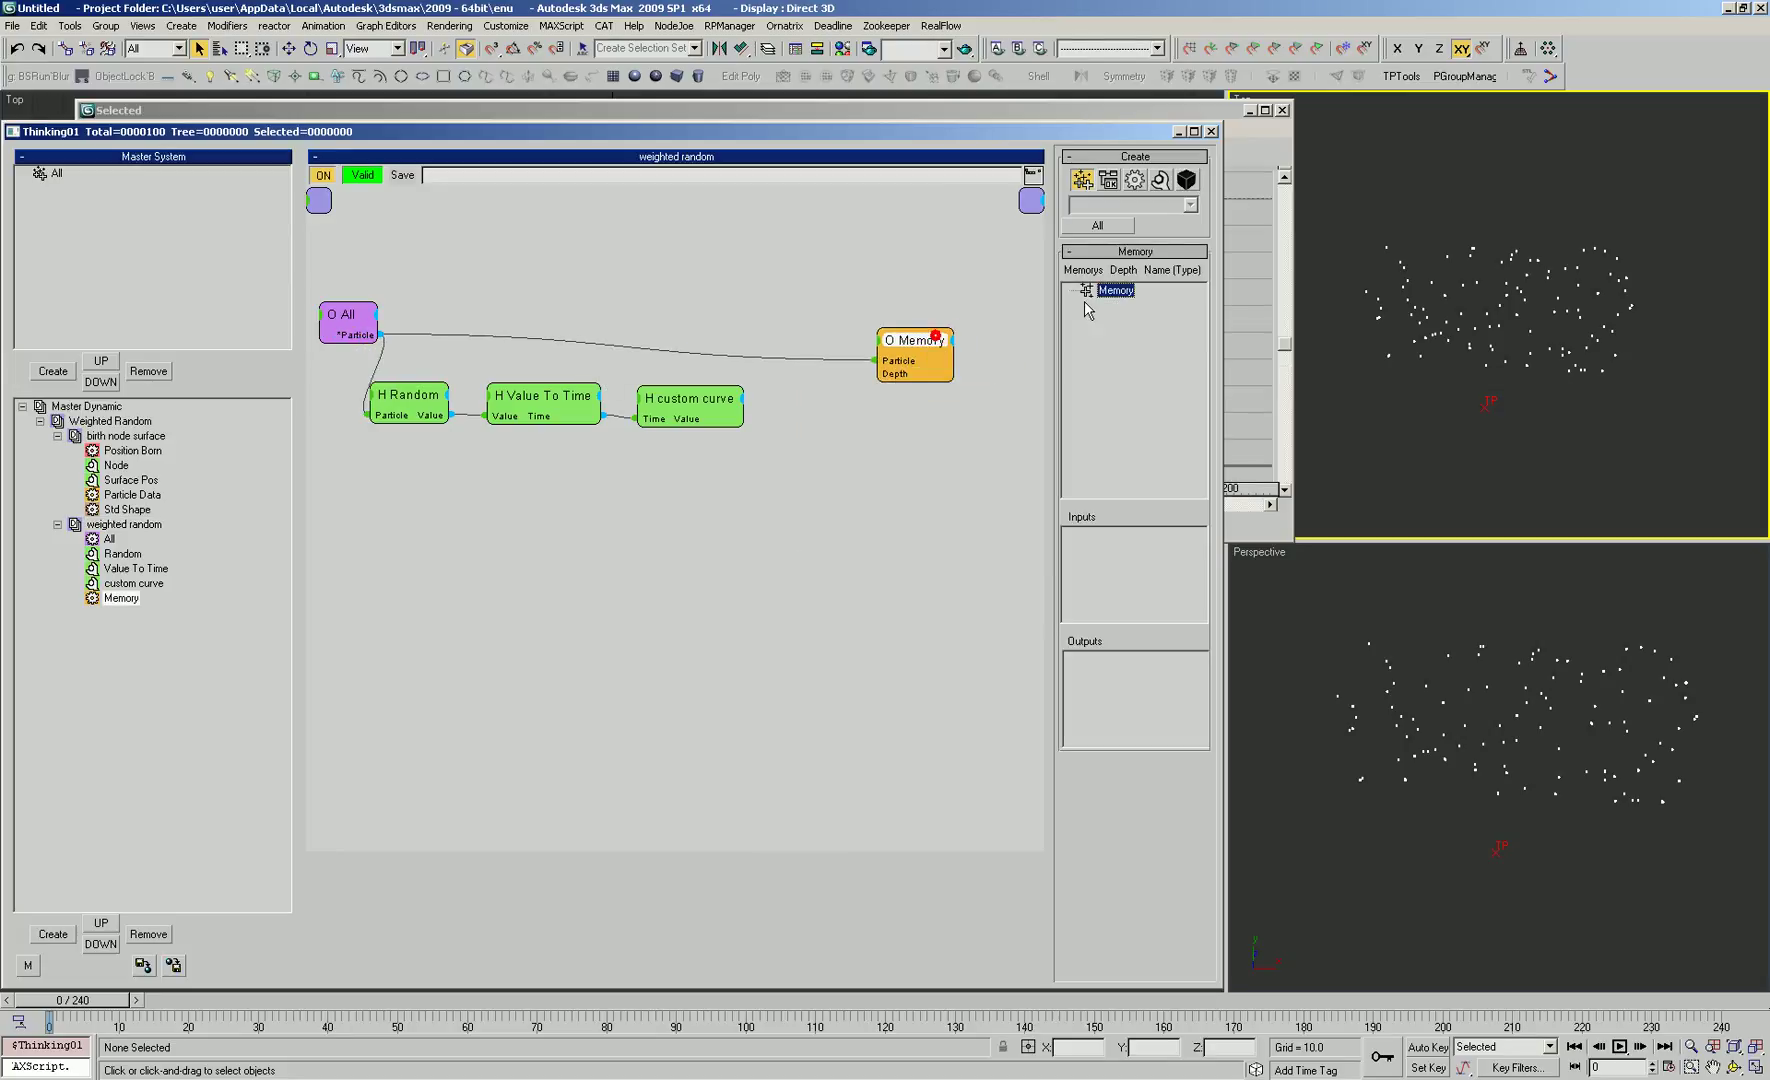
Step: Create a scalar memory entry named "weighted random" with depth 0 in the Memory operator
{"action": "right_click", "coordinate": [1117, 289]}
{"action": "left_click", "coordinate": [1109, 312]}
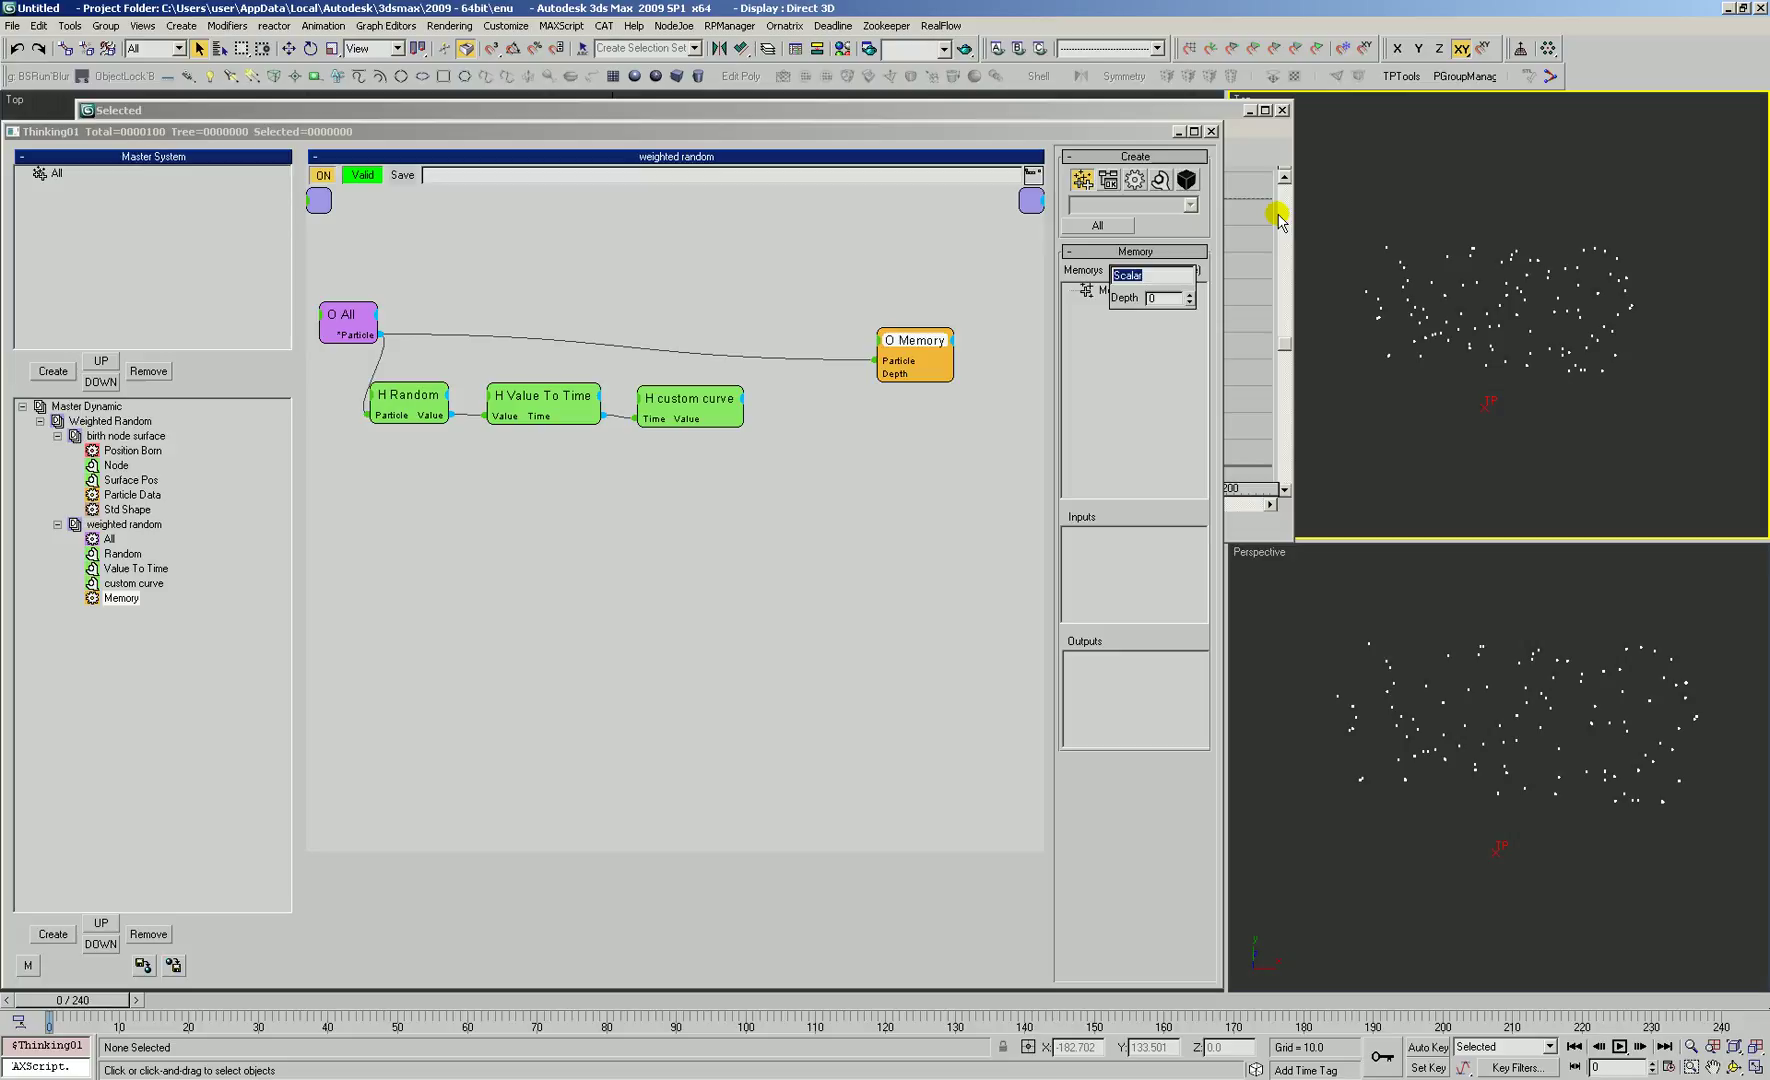
{"action": "type", "text": "weighted random"}
{"action": "key", "text": "Return"}
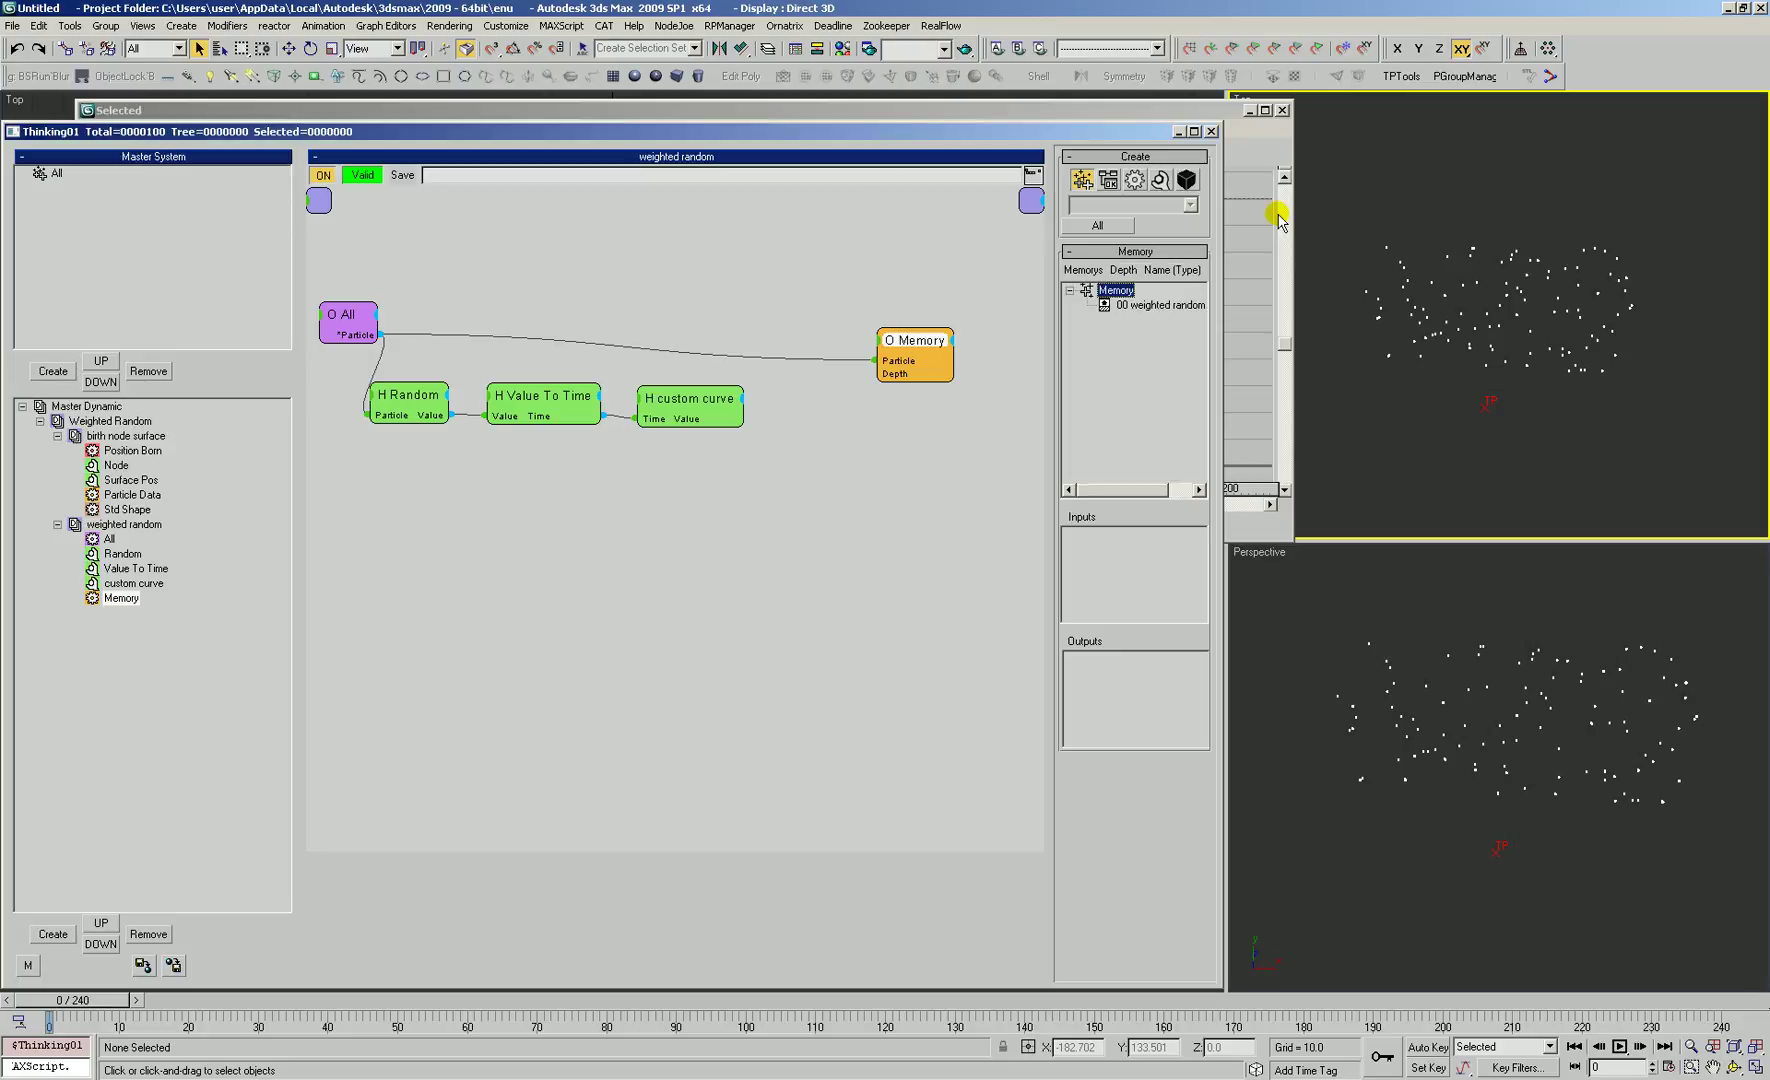
Step: Expose the weighted random entry as a Memory input and feed it from the custom curve's Value output
{"action": "left_click_drag", "start_coordinate": [1152, 305], "coordinate": [1146, 562]}
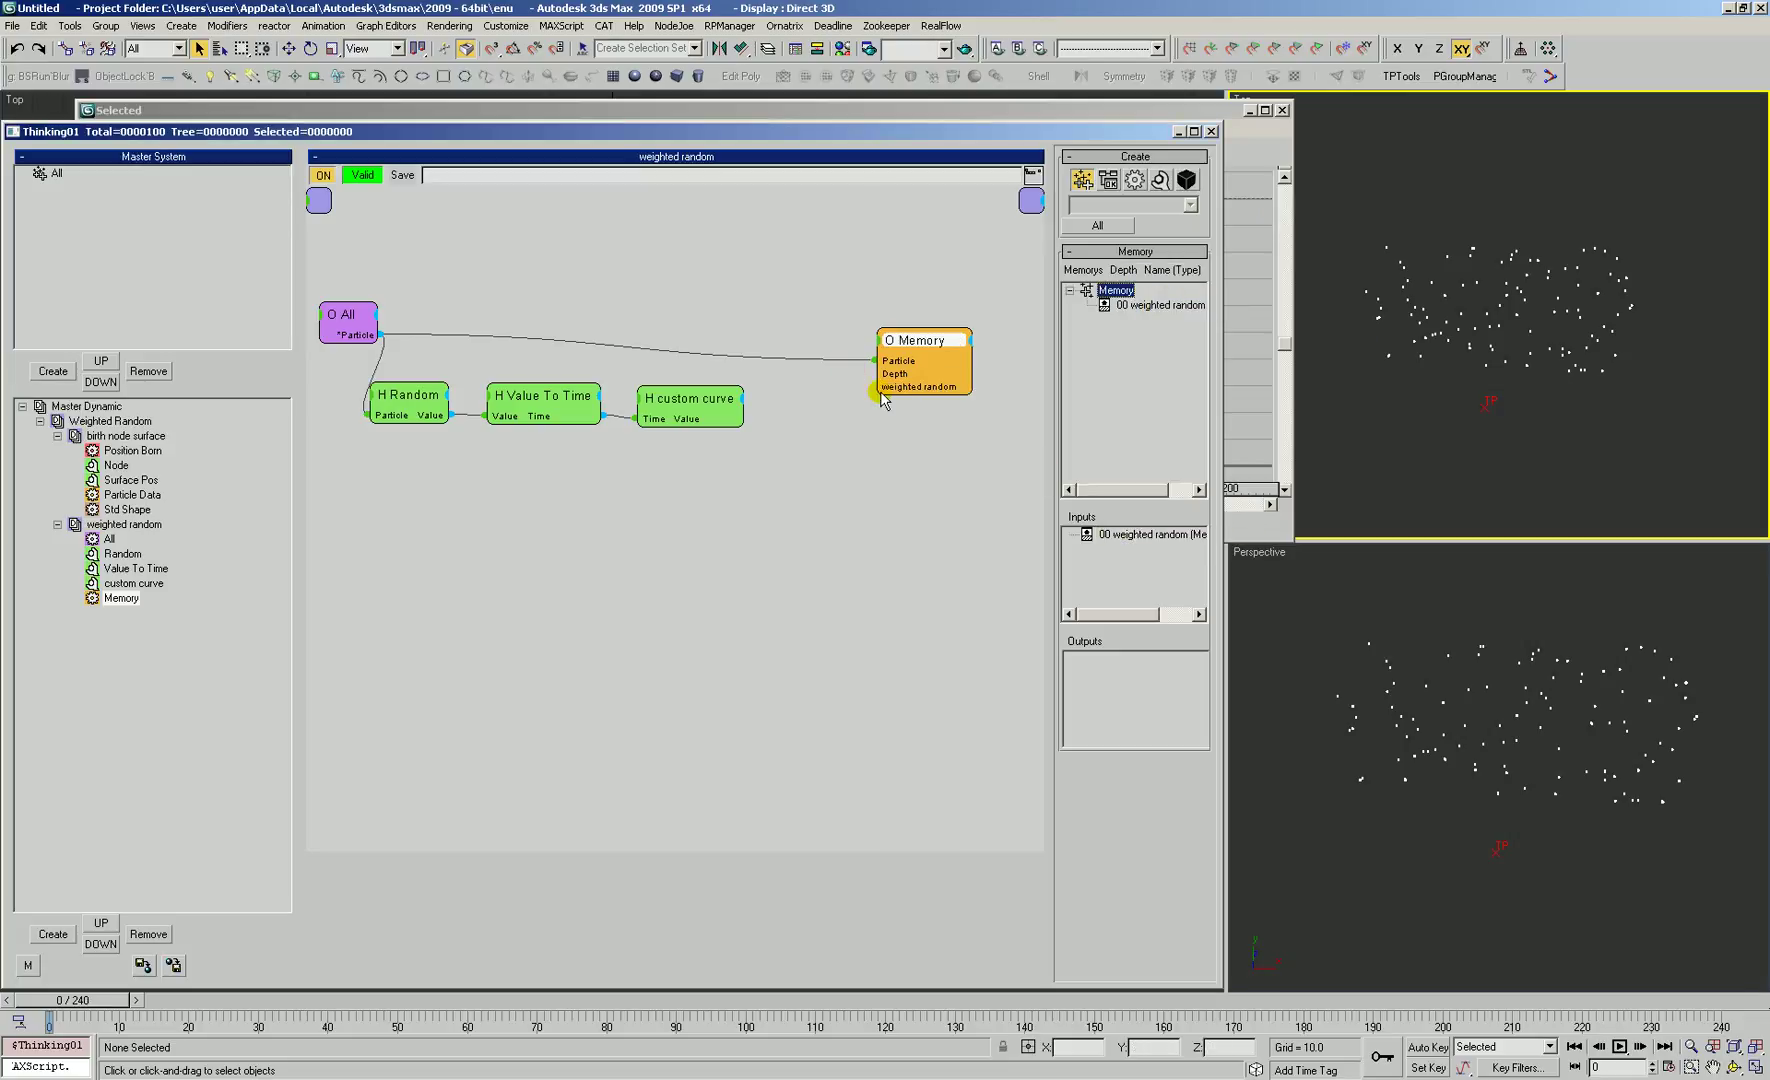
{"action": "left_click_drag", "start_coordinate": [877, 387], "coordinate": [727, 420]}
{"action": "left_click_drag", "start_coordinate": [924, 351], "coordinate": [883, 344]}
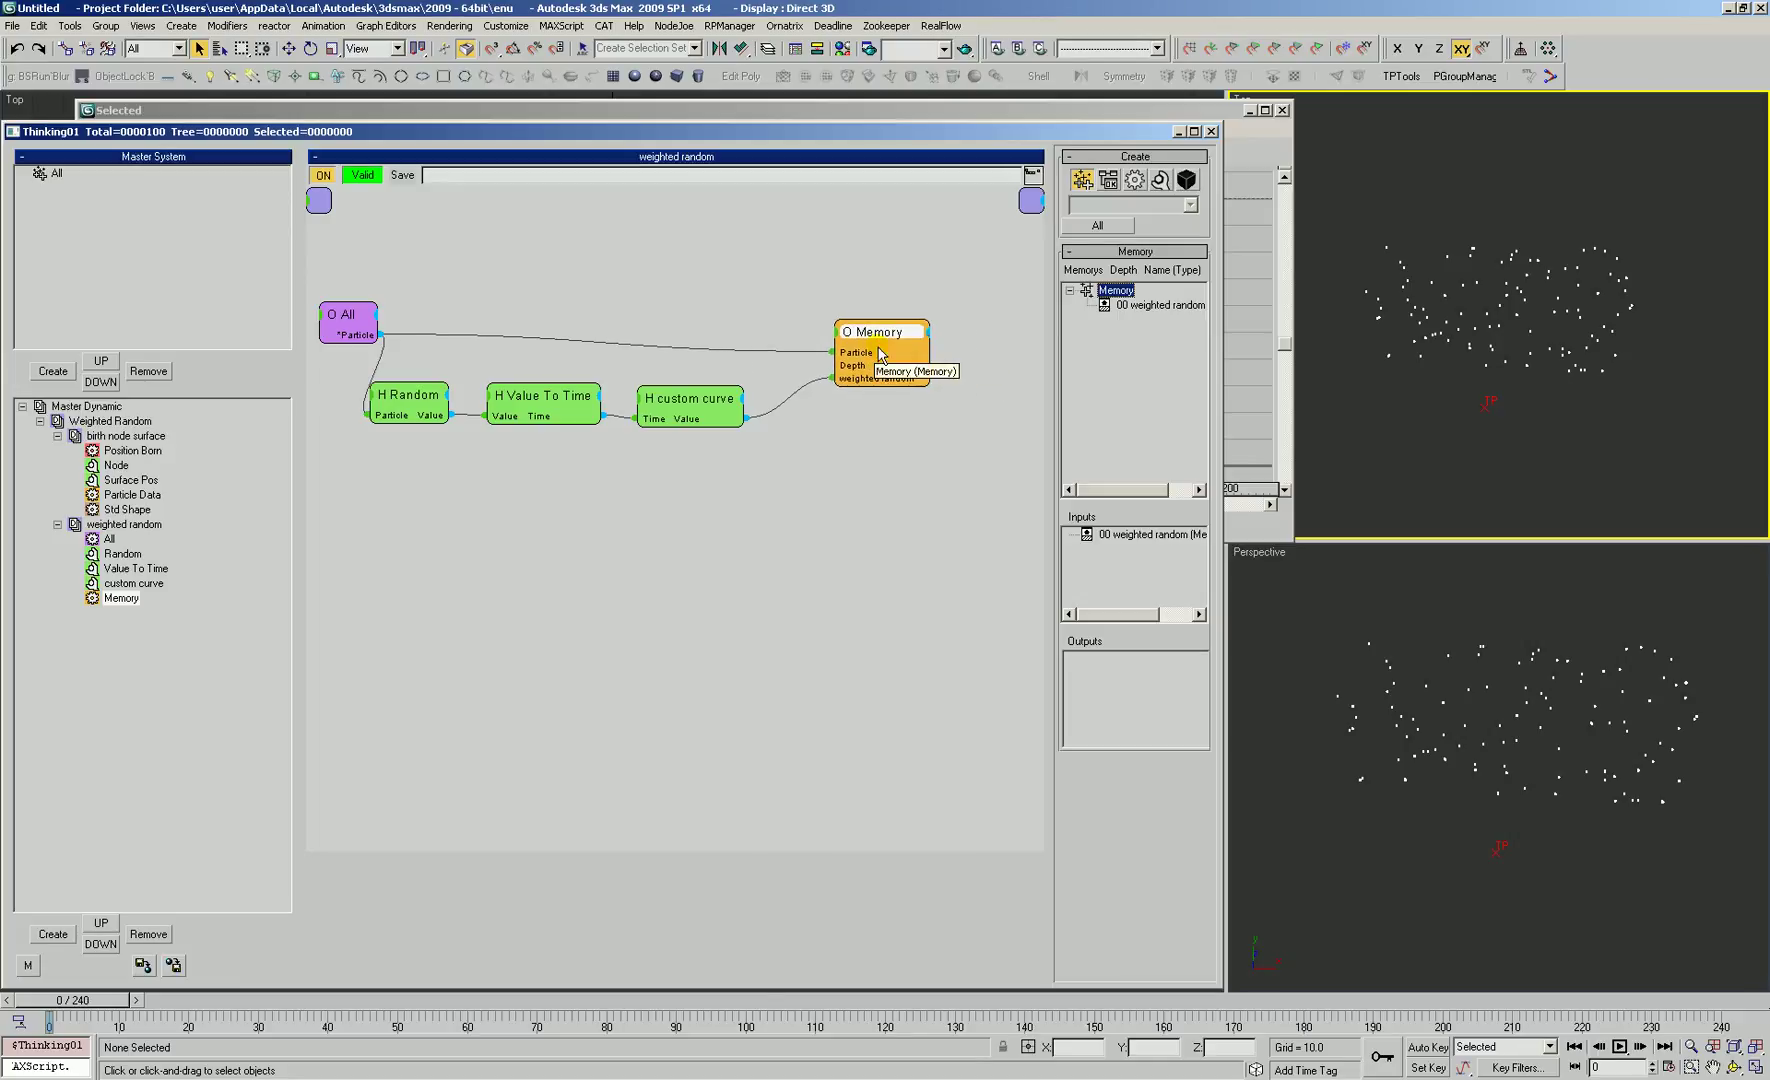
Step: Add an ON input to the Memory operator and align the operator with the All node
{"action": "right_click", "coordinate": [842, 340]}
{"action": "left_click", "coordinate": [818, 342]}
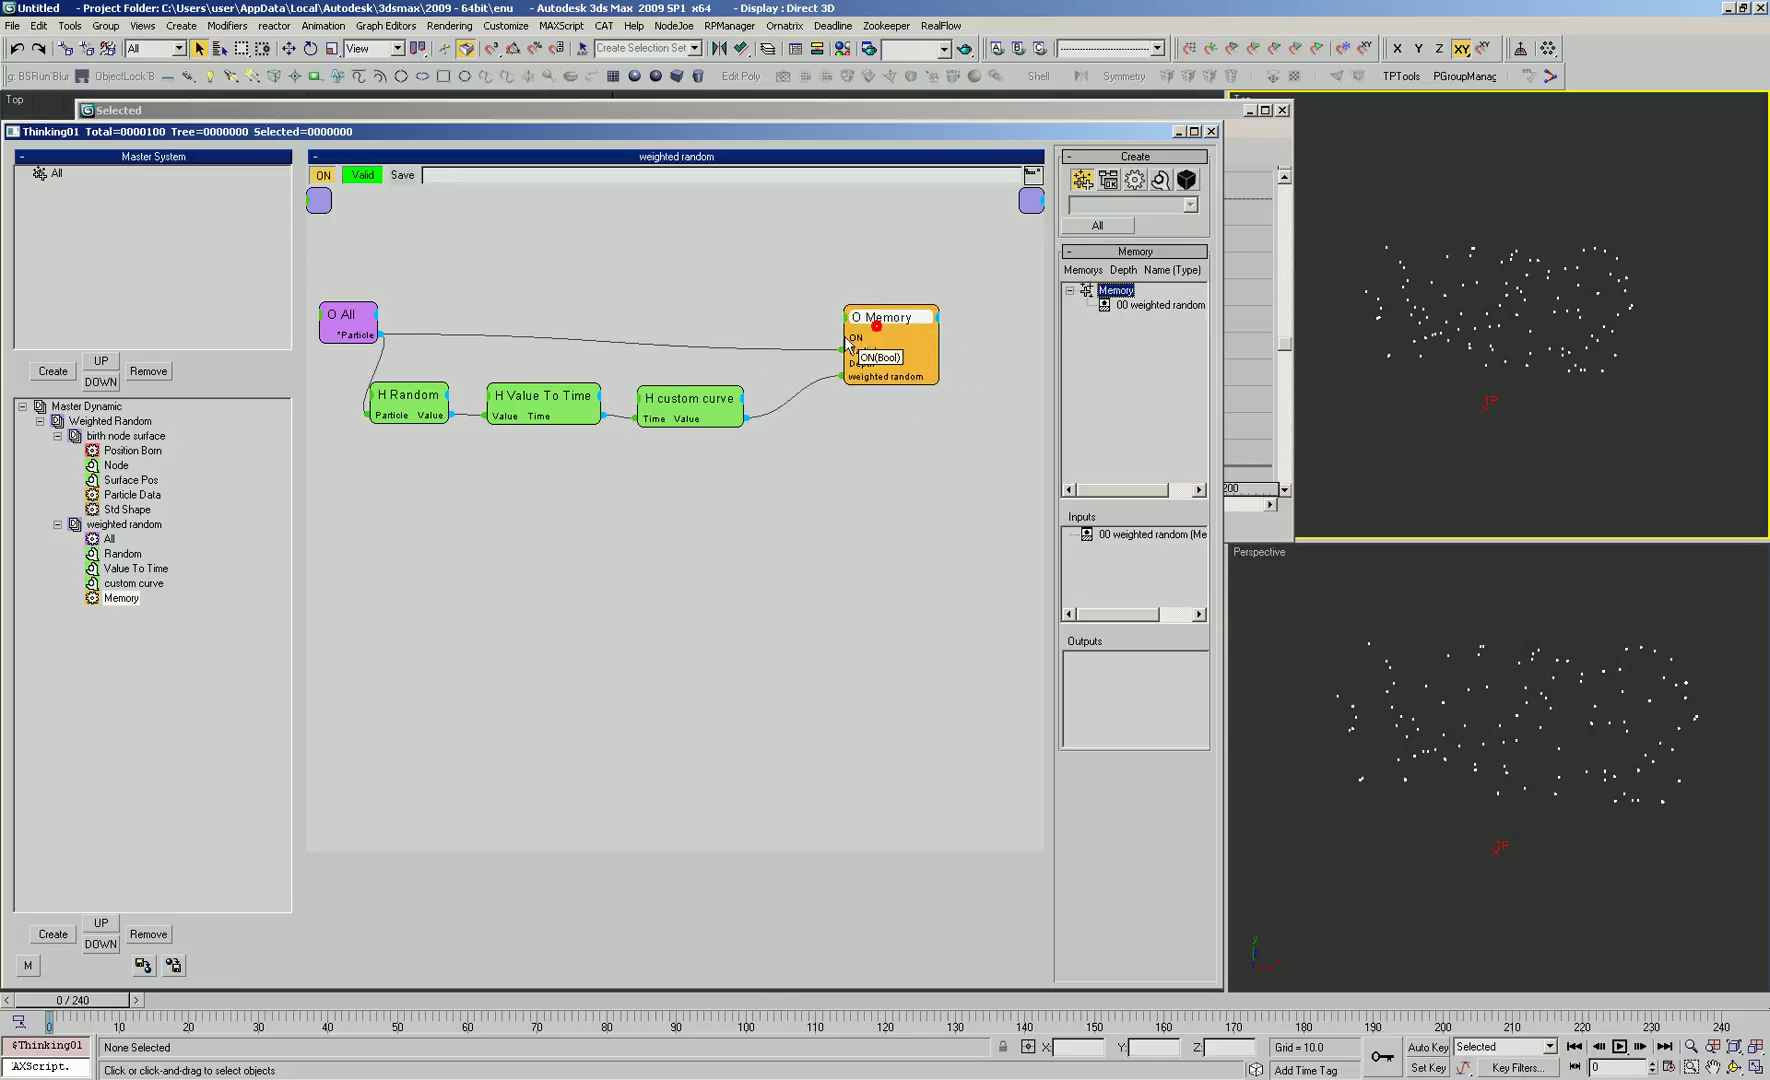
{"action": "left_click_drag", "start_coordinate": [887, 320], "coordinate": [885, 310]}
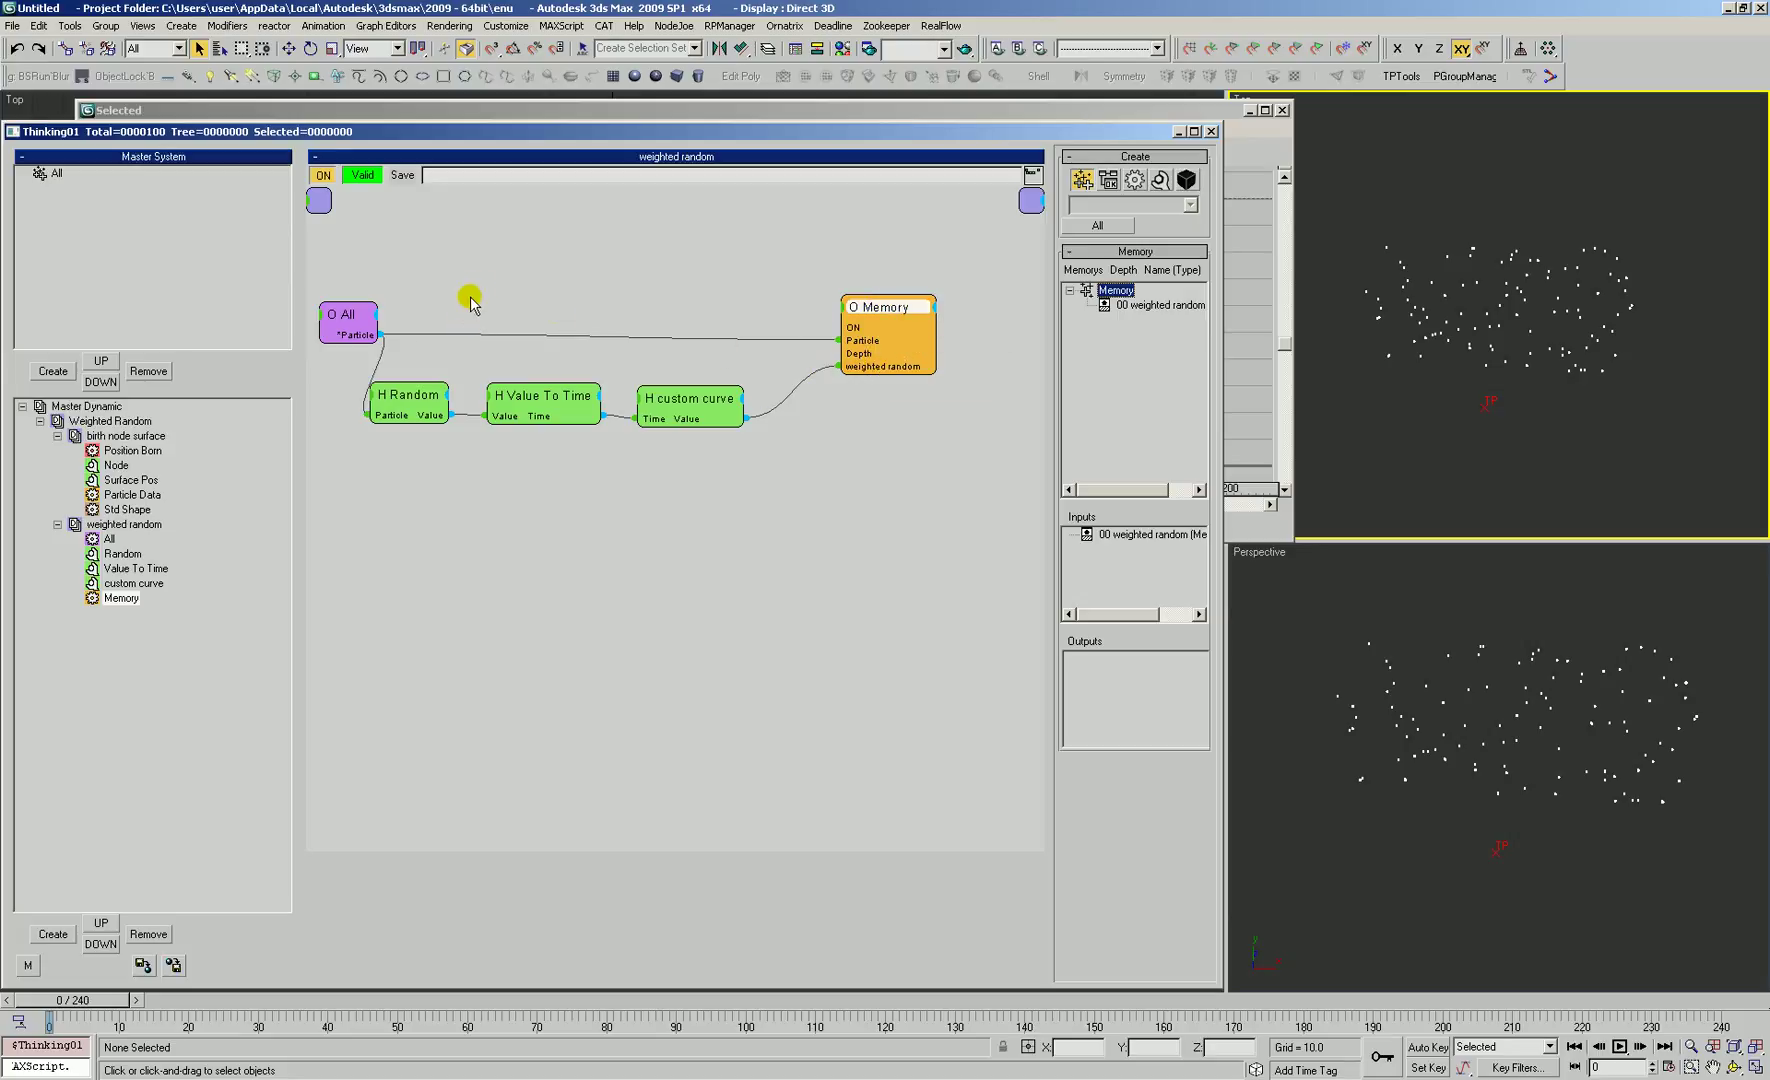
Step: Add a Particle Age condition, feed it All's particles, and connect its Out to the Memory operator's ON input
{"action": "right_click", "coordinate": [456, 268]}
{"action": "mouse_move", "coordinate": [430, 286]}
{"action": "mouse_move", "coordinate": [555, 286]}
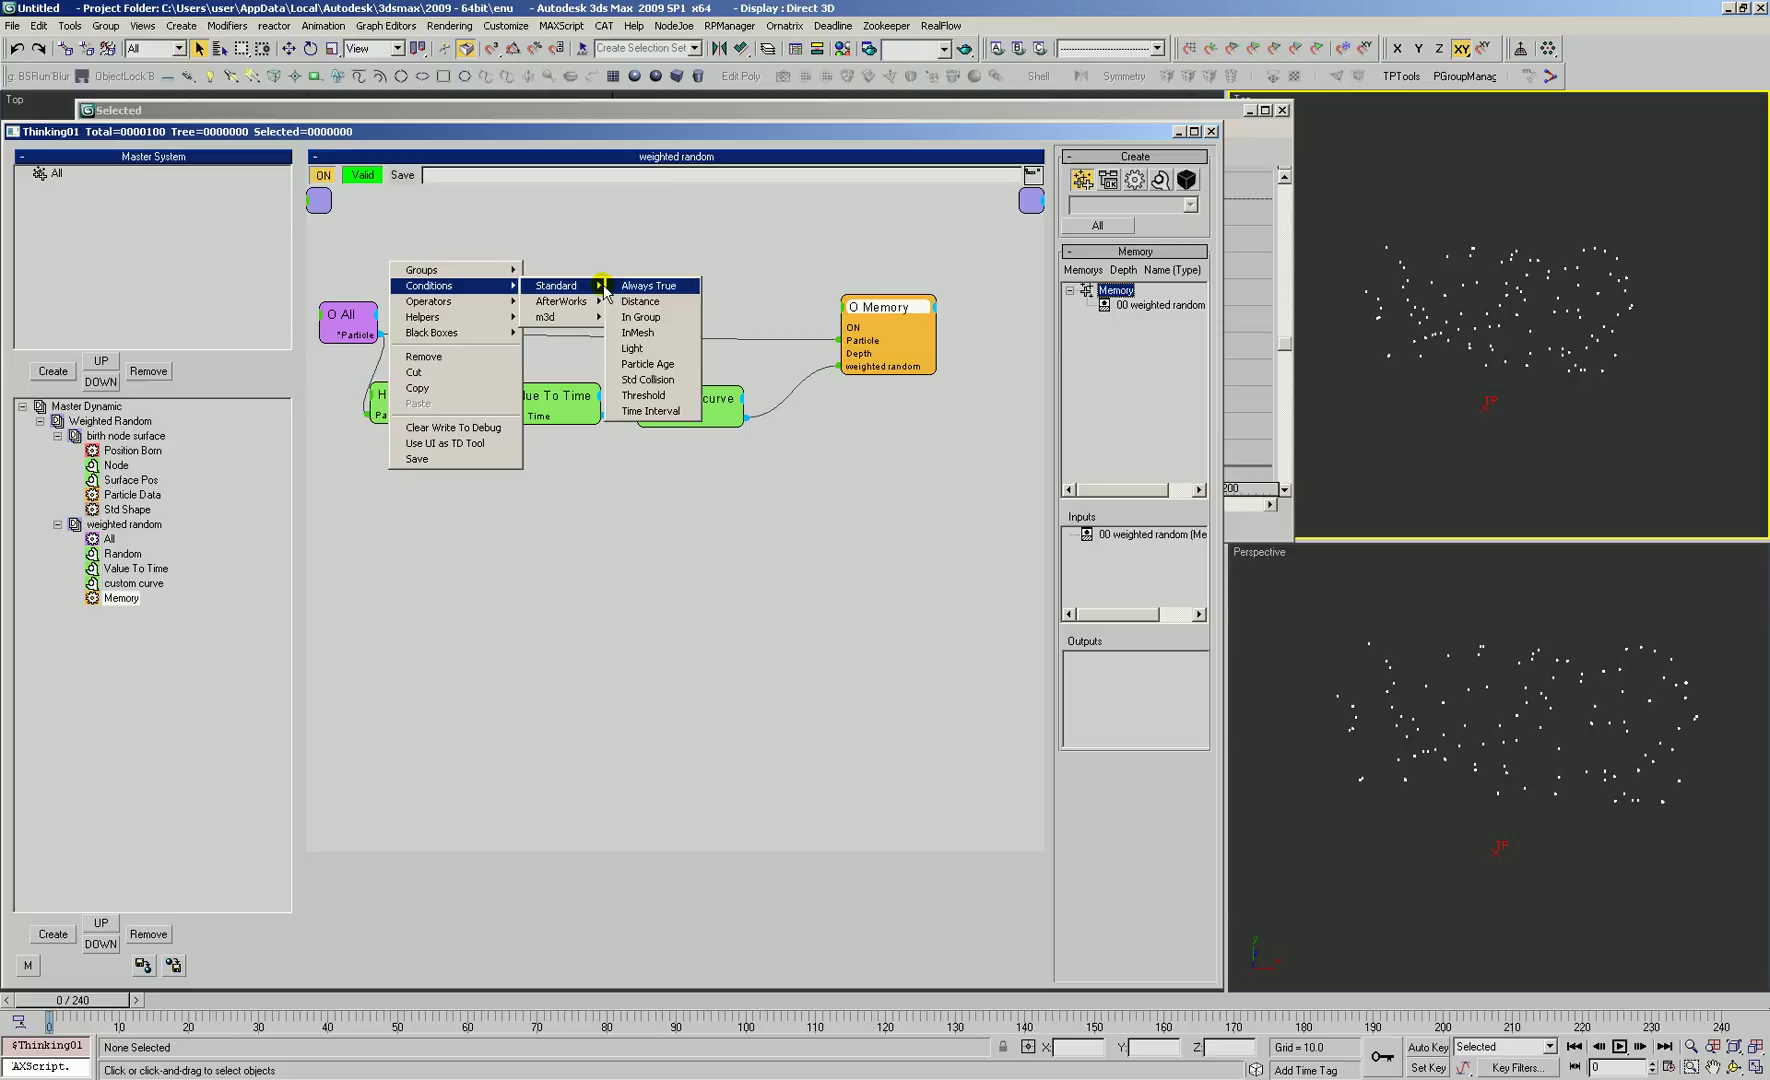
{"action": "left_click", "coordinate": [664, 366]}
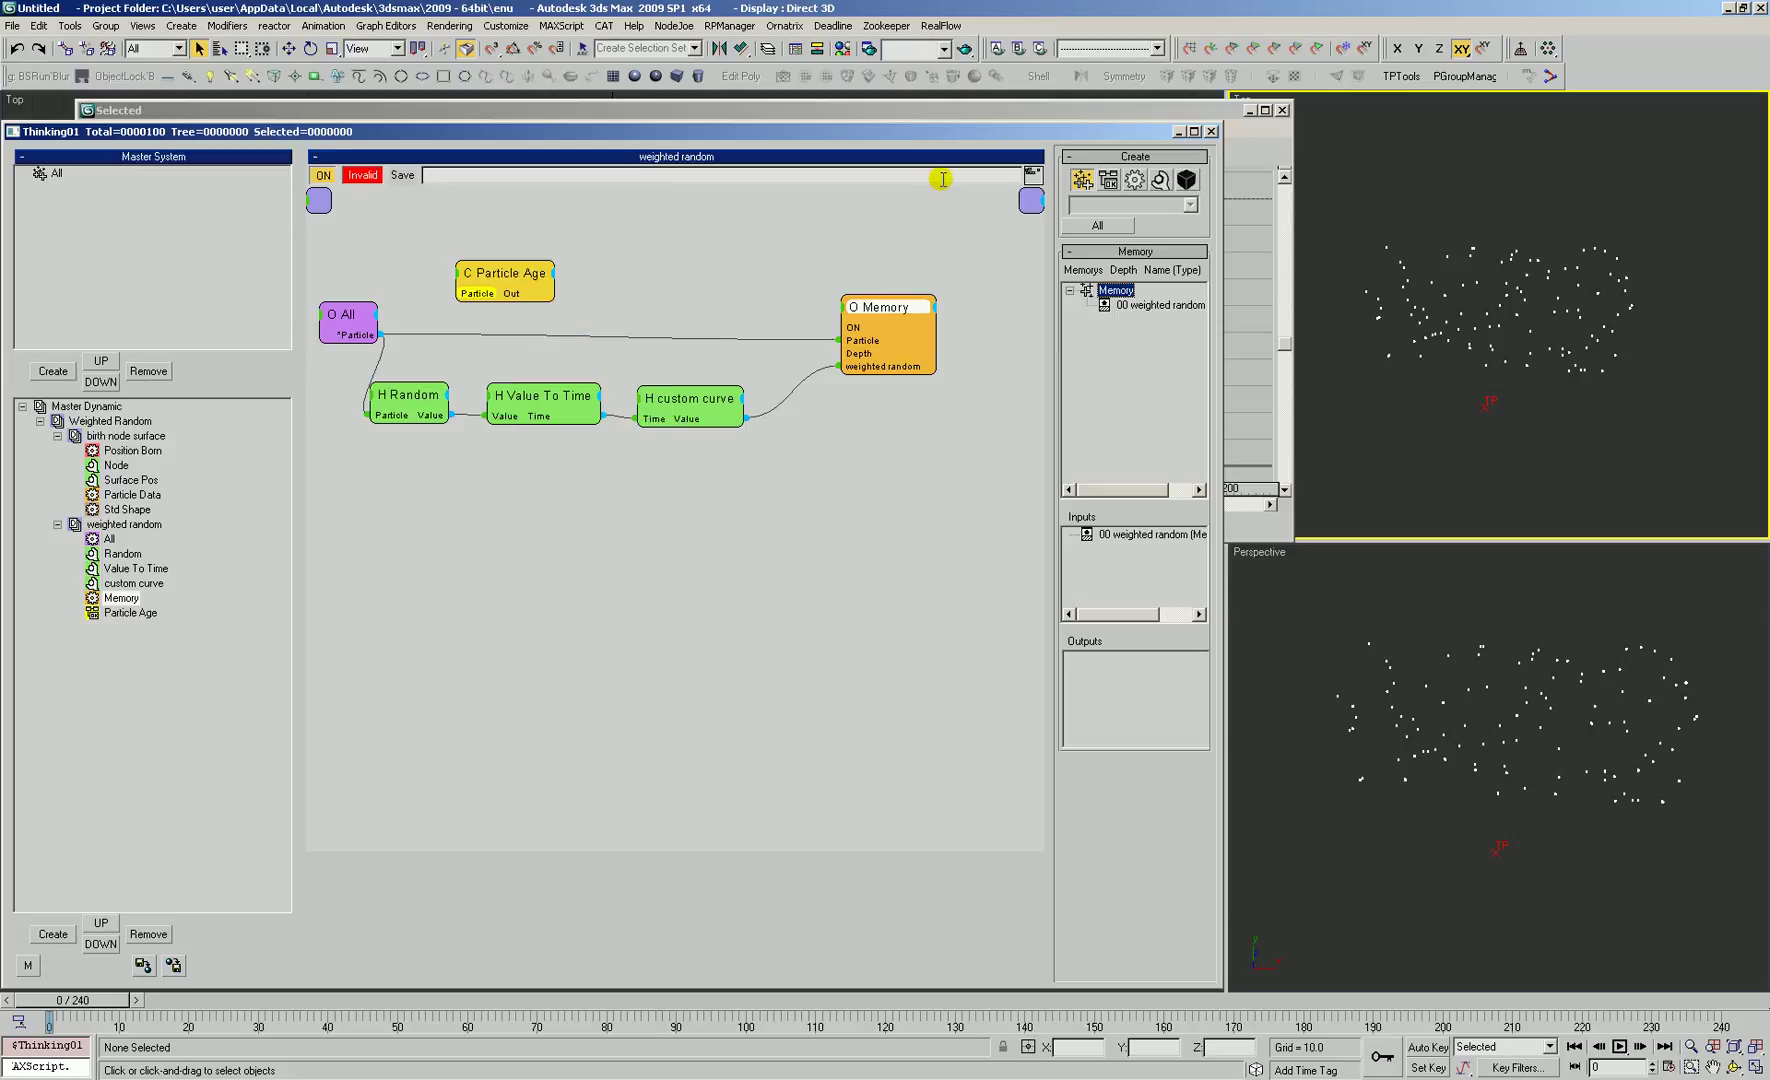
{"action": "left_click_drag", "start_coordinate": [380, 334], "coordinate": [858, 333]}
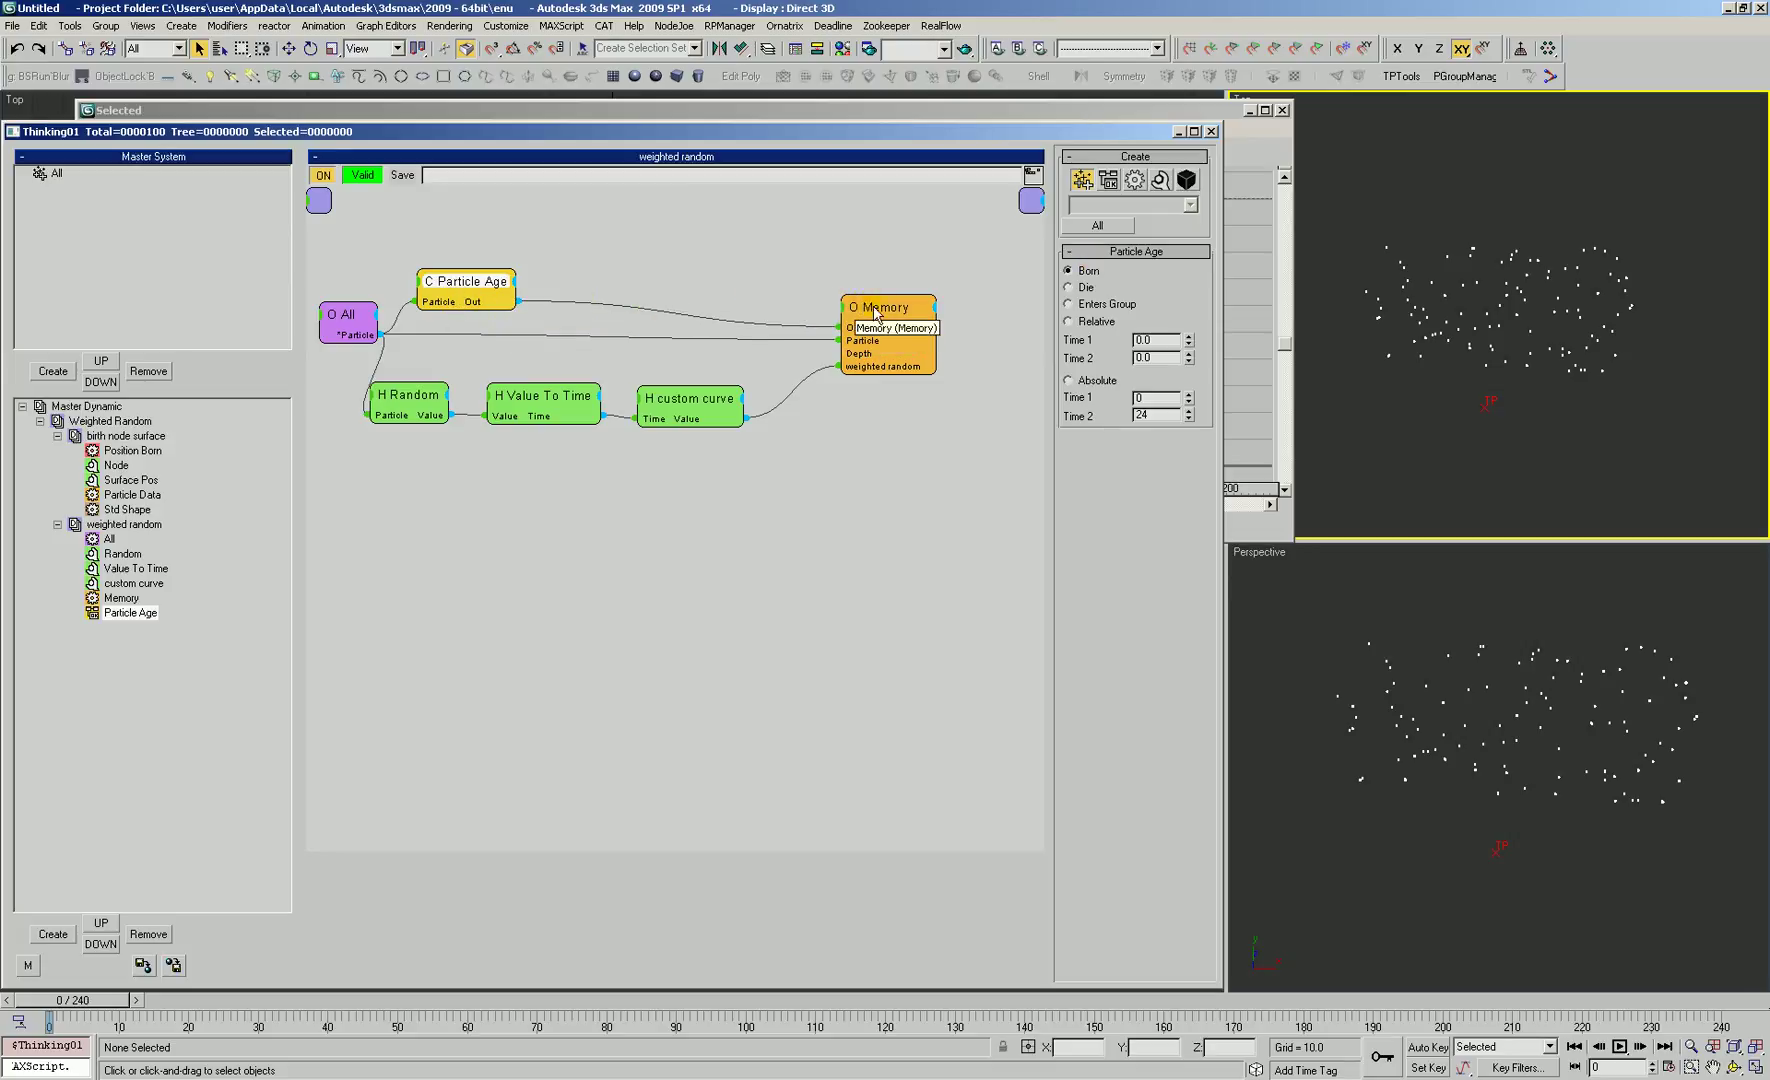
Step: Rearrange the Memory, Random, Value To Time and custom curve nodes in the weighted random set into a tidy, well-spaced layout
{"action": "left_click_drag", "start_coordinate": [893, 314], "coordinate": [914, 322]}
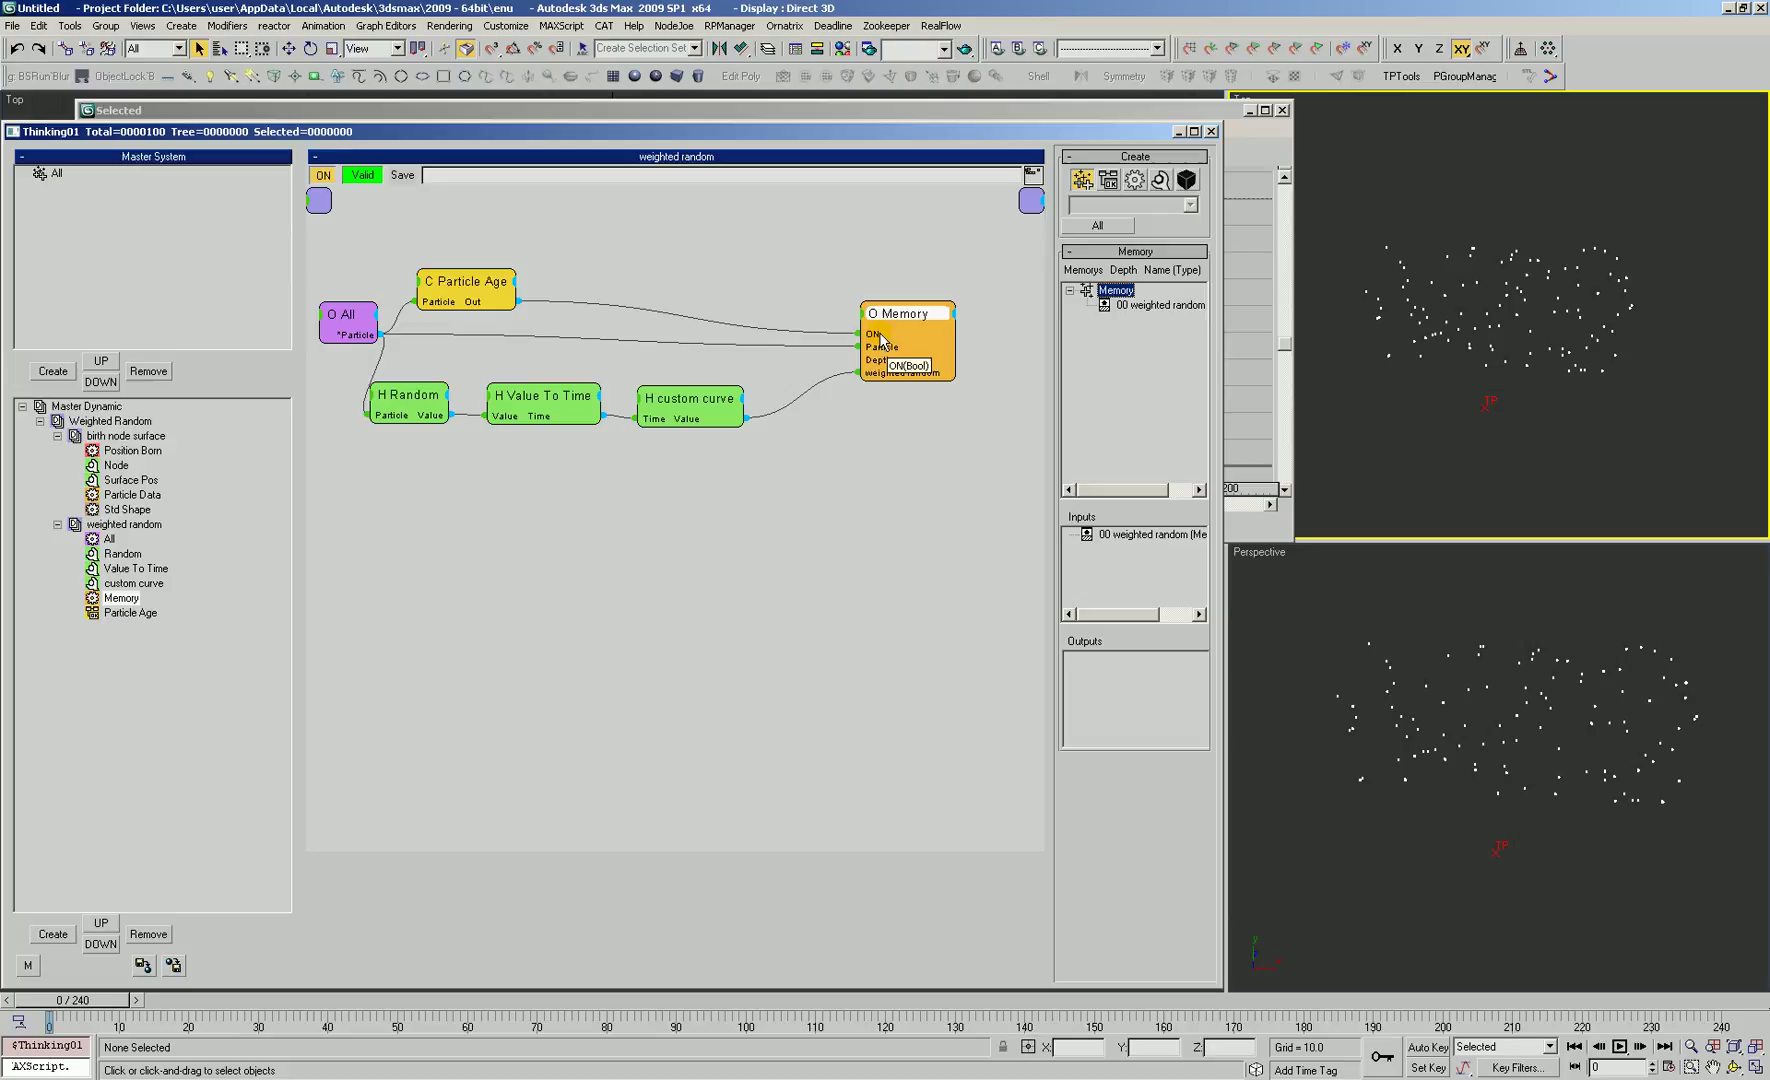
{"action": "left_click_drag", "start_coordinate": [896, 317], "coordinate": [903, 315]}
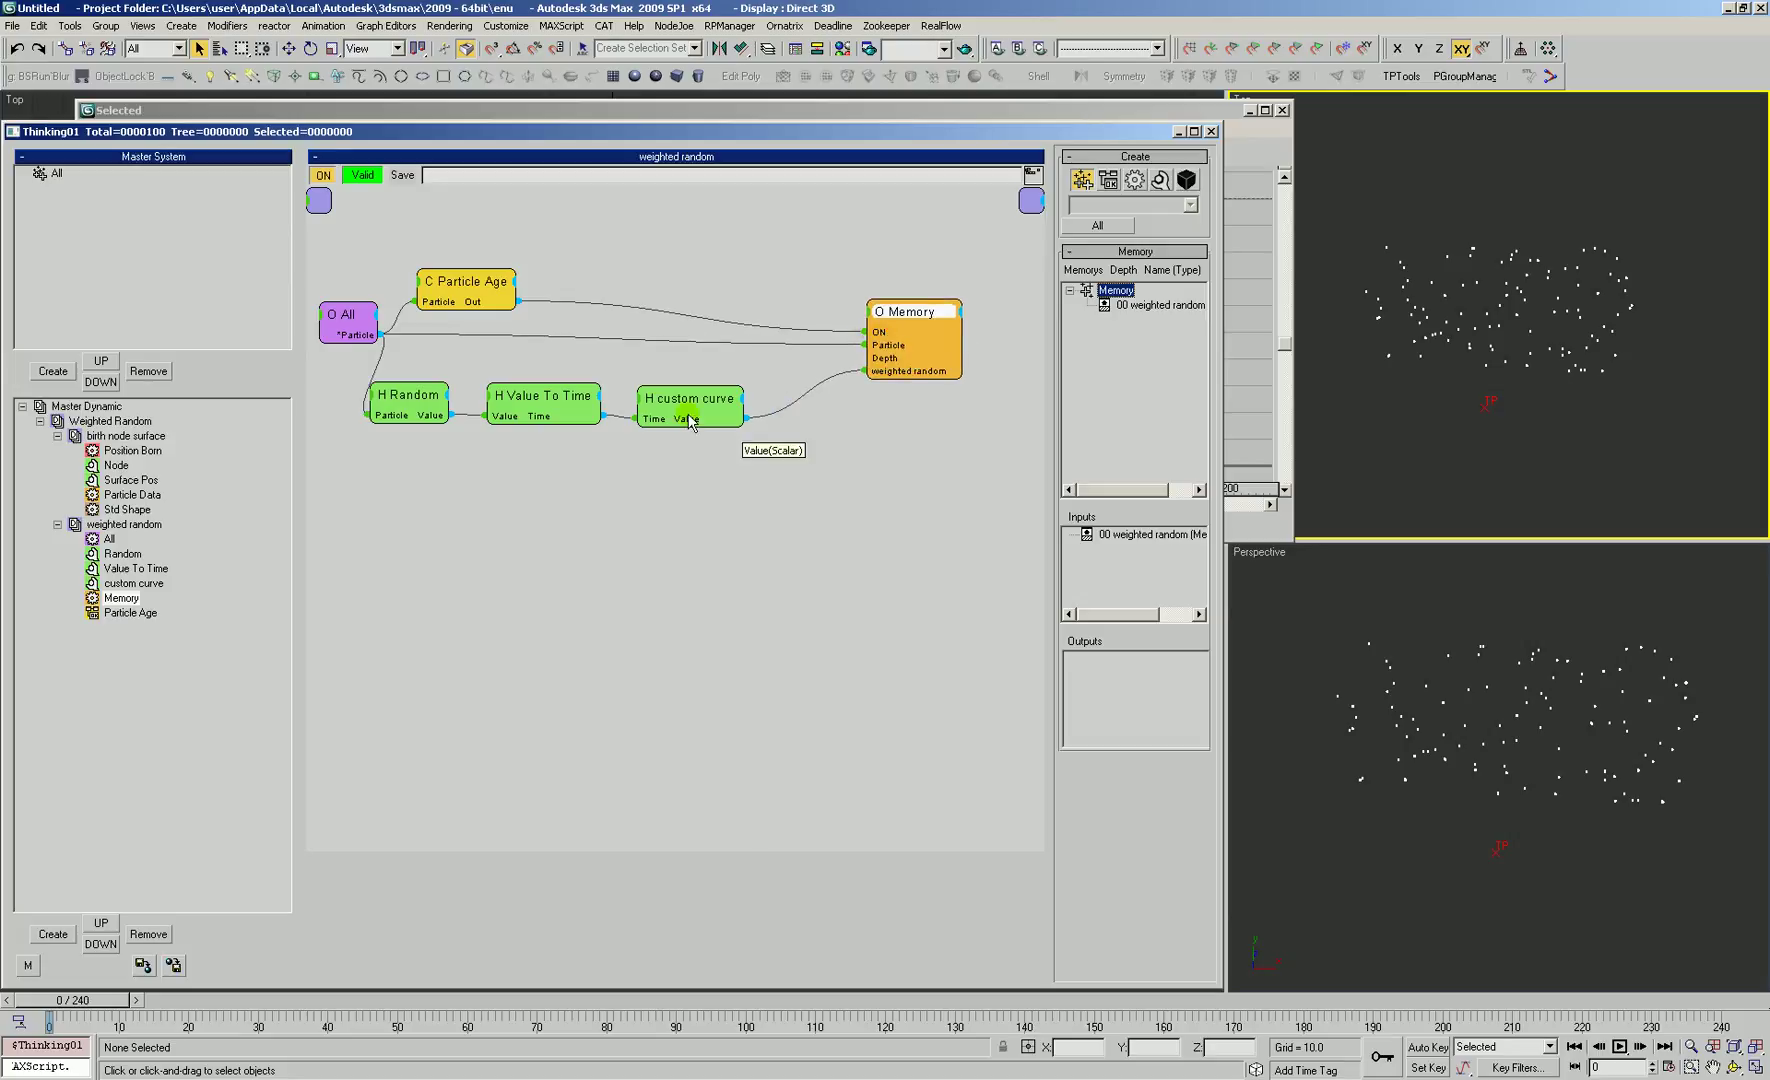
{"action": "left_click", "coordinate": [849, 361]}
{"action": "left_click_drag", "start_coordinate": [416, 396], "coordinate": [431, 395]}
{"action": "left_click_drag", "start_coordinate": [553, 395], "coordinate": [561, 396]}
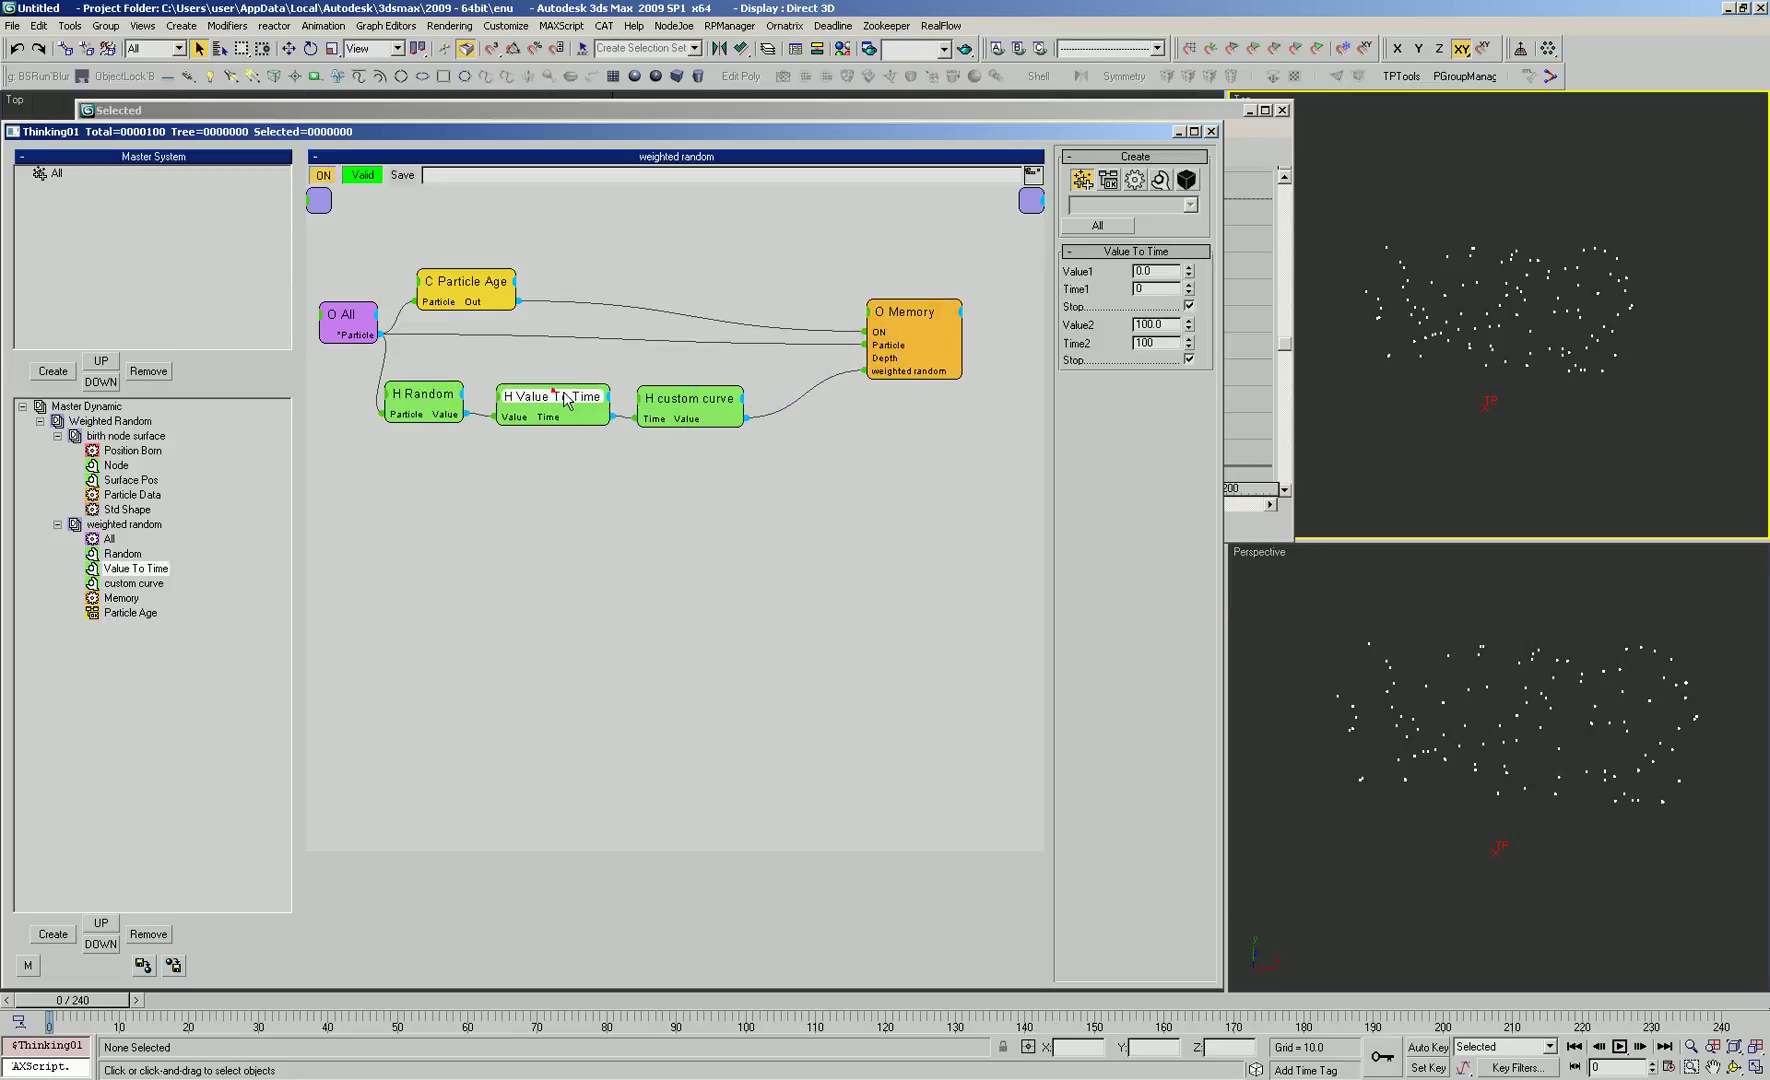
{"action": "left_click_drag", "start_coordinate": [693, 395], "coordinate": [698, 391]}
{"action": "left_click_drag", "start_coordinate": [440, 372], "coordinate": [644, 428]}
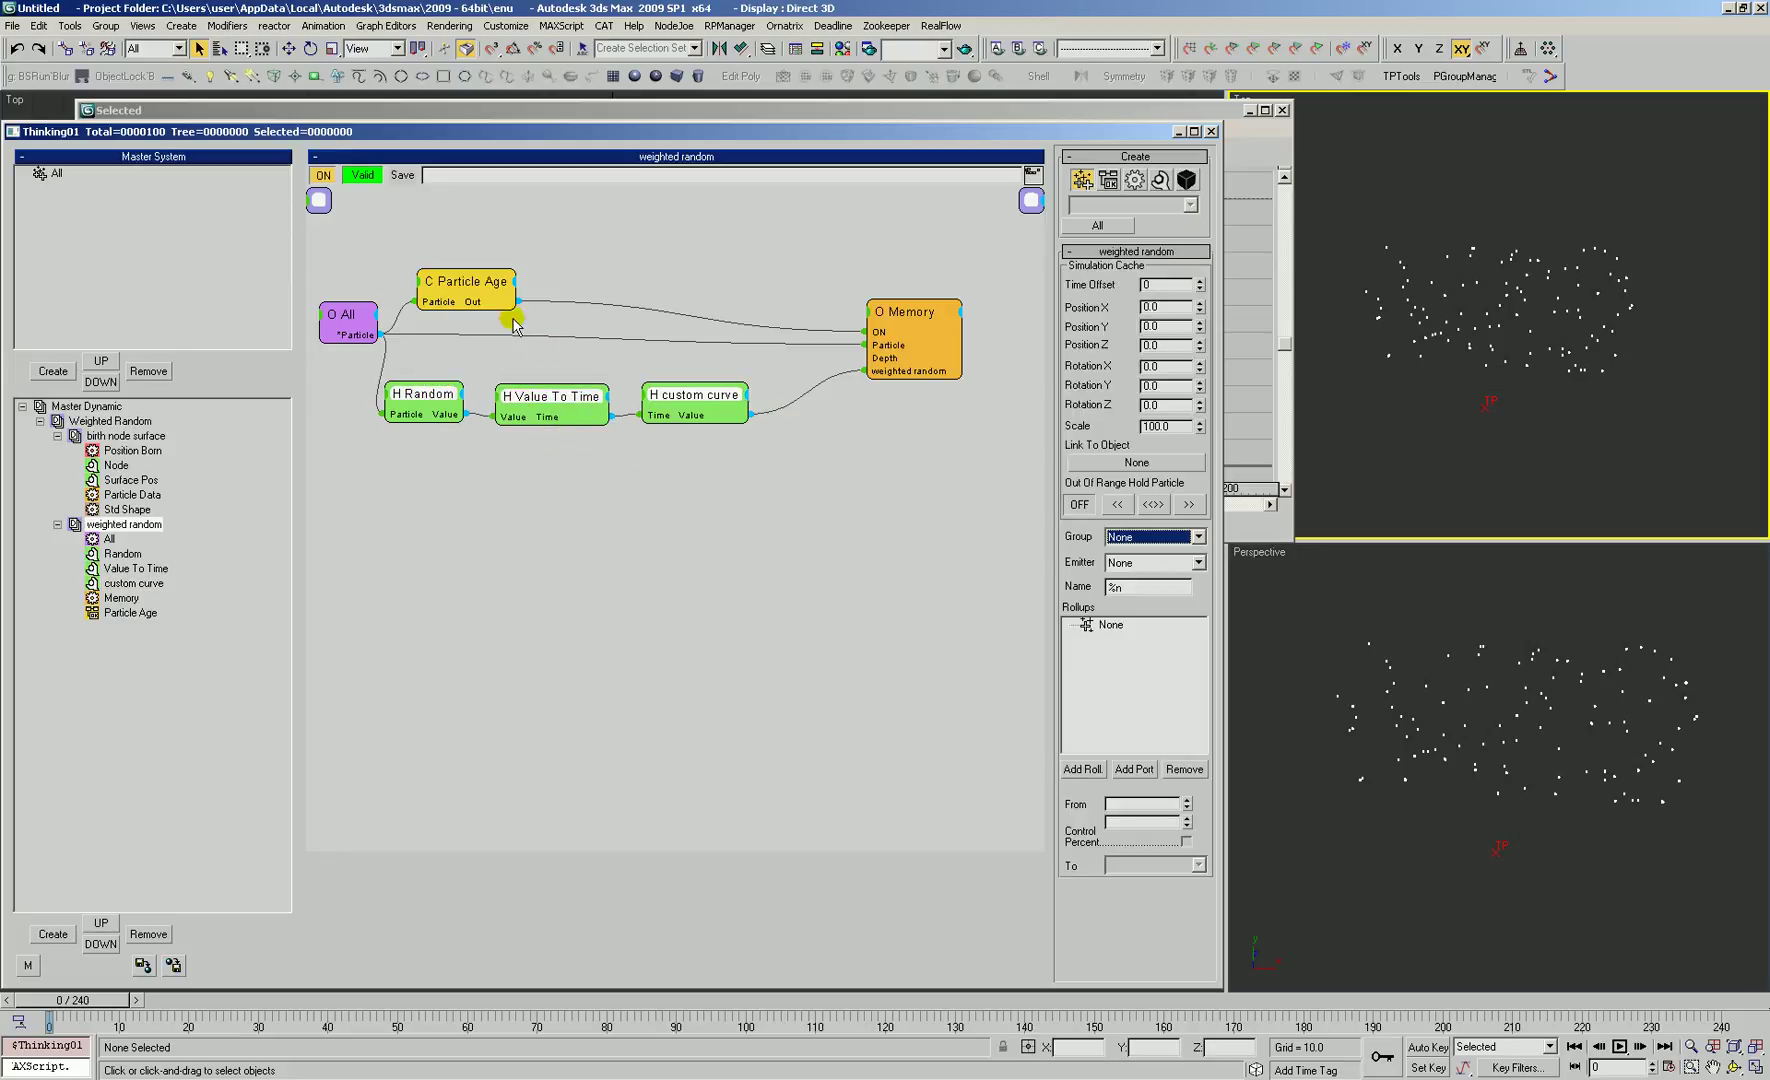
{"action": "left_click", "coordinate": [918, 313]}
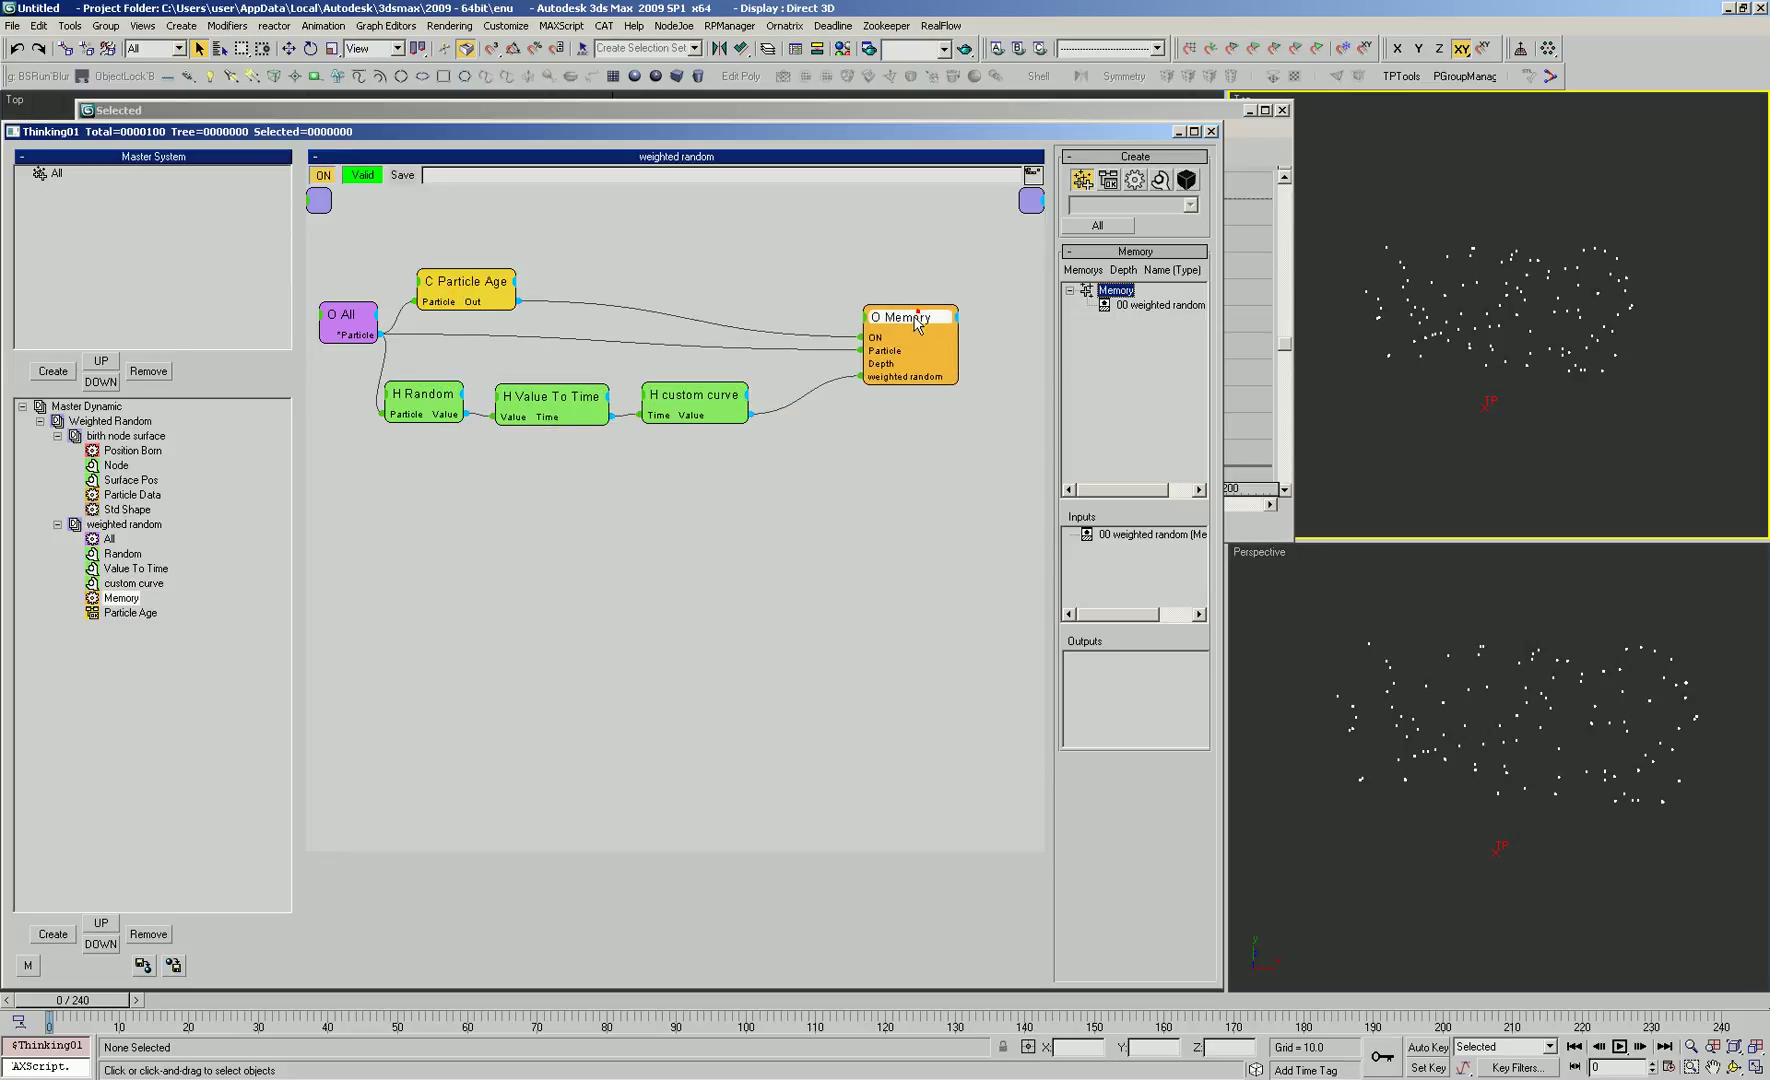
{"action": "left_click_drag", "start_coordinate": [918, 313], "coordinate": [928, 307]}
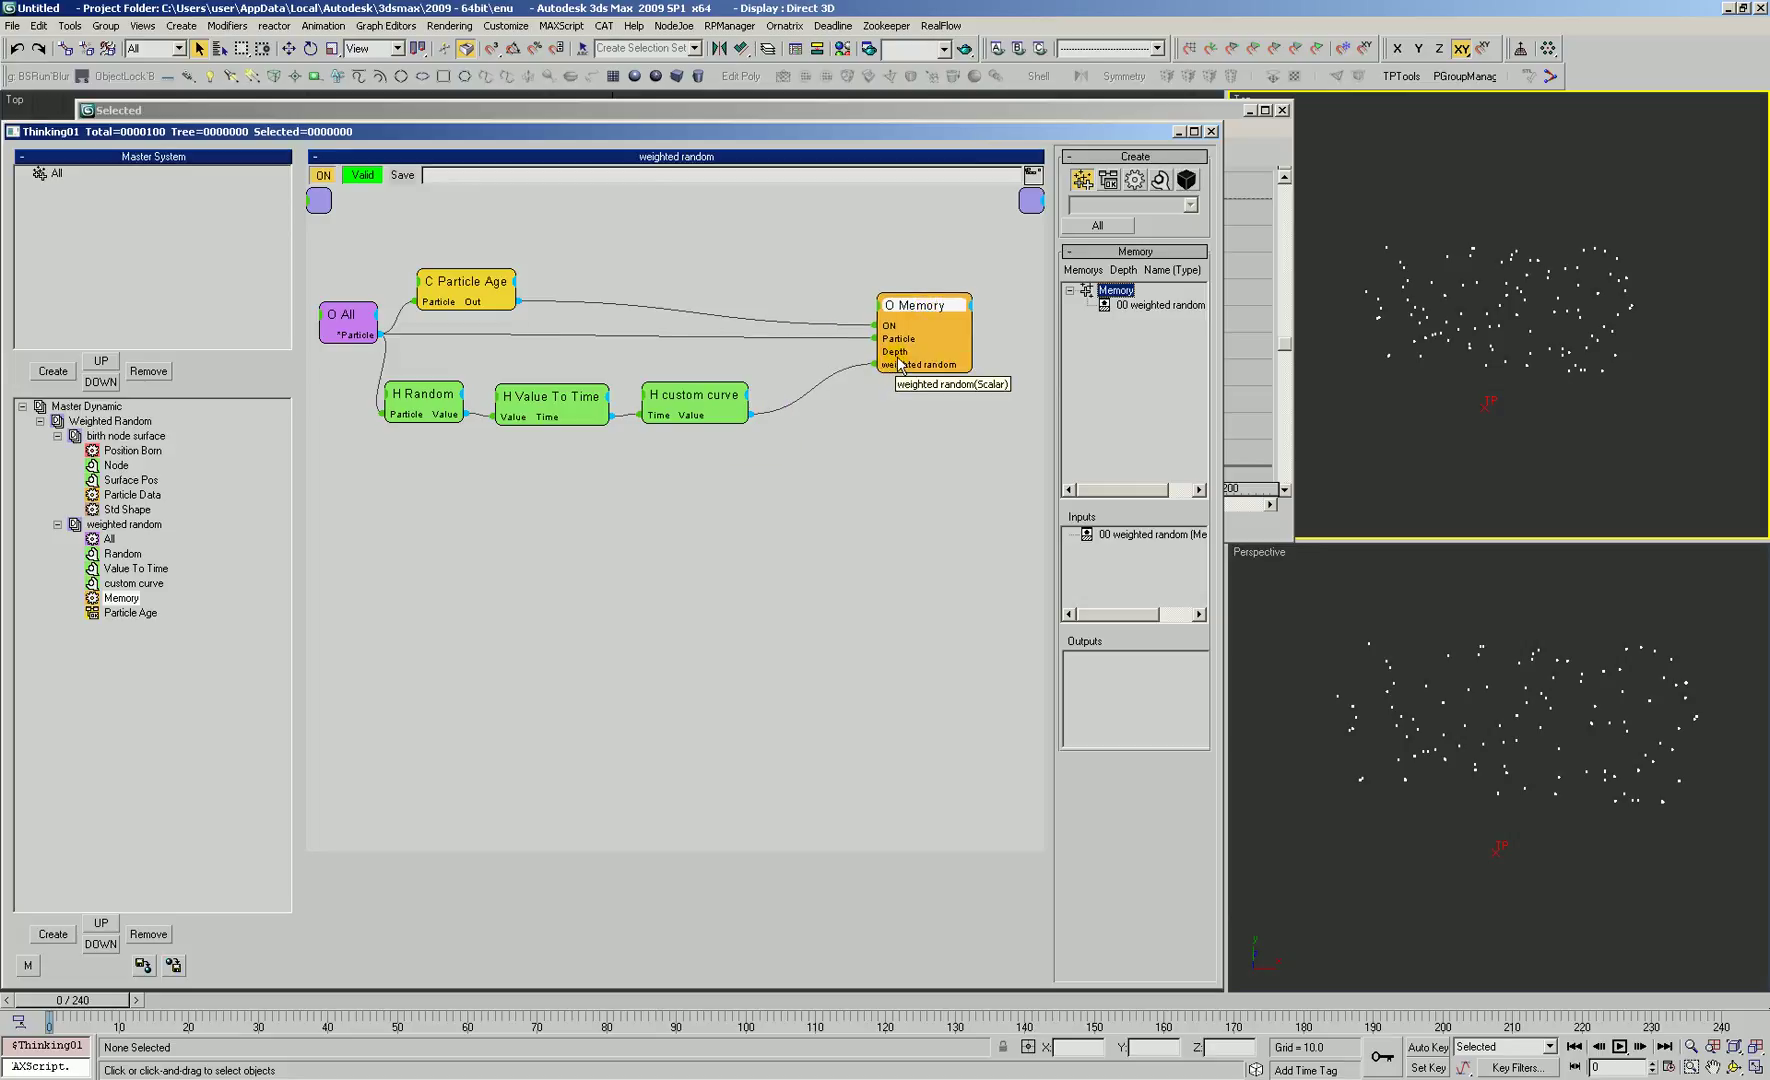
Step: Reconnect the custom curve's Value output to Memory's weighted random input and hide Memory's unused Depth input
{"action": "left_click", "coordinate": [706, 416]}
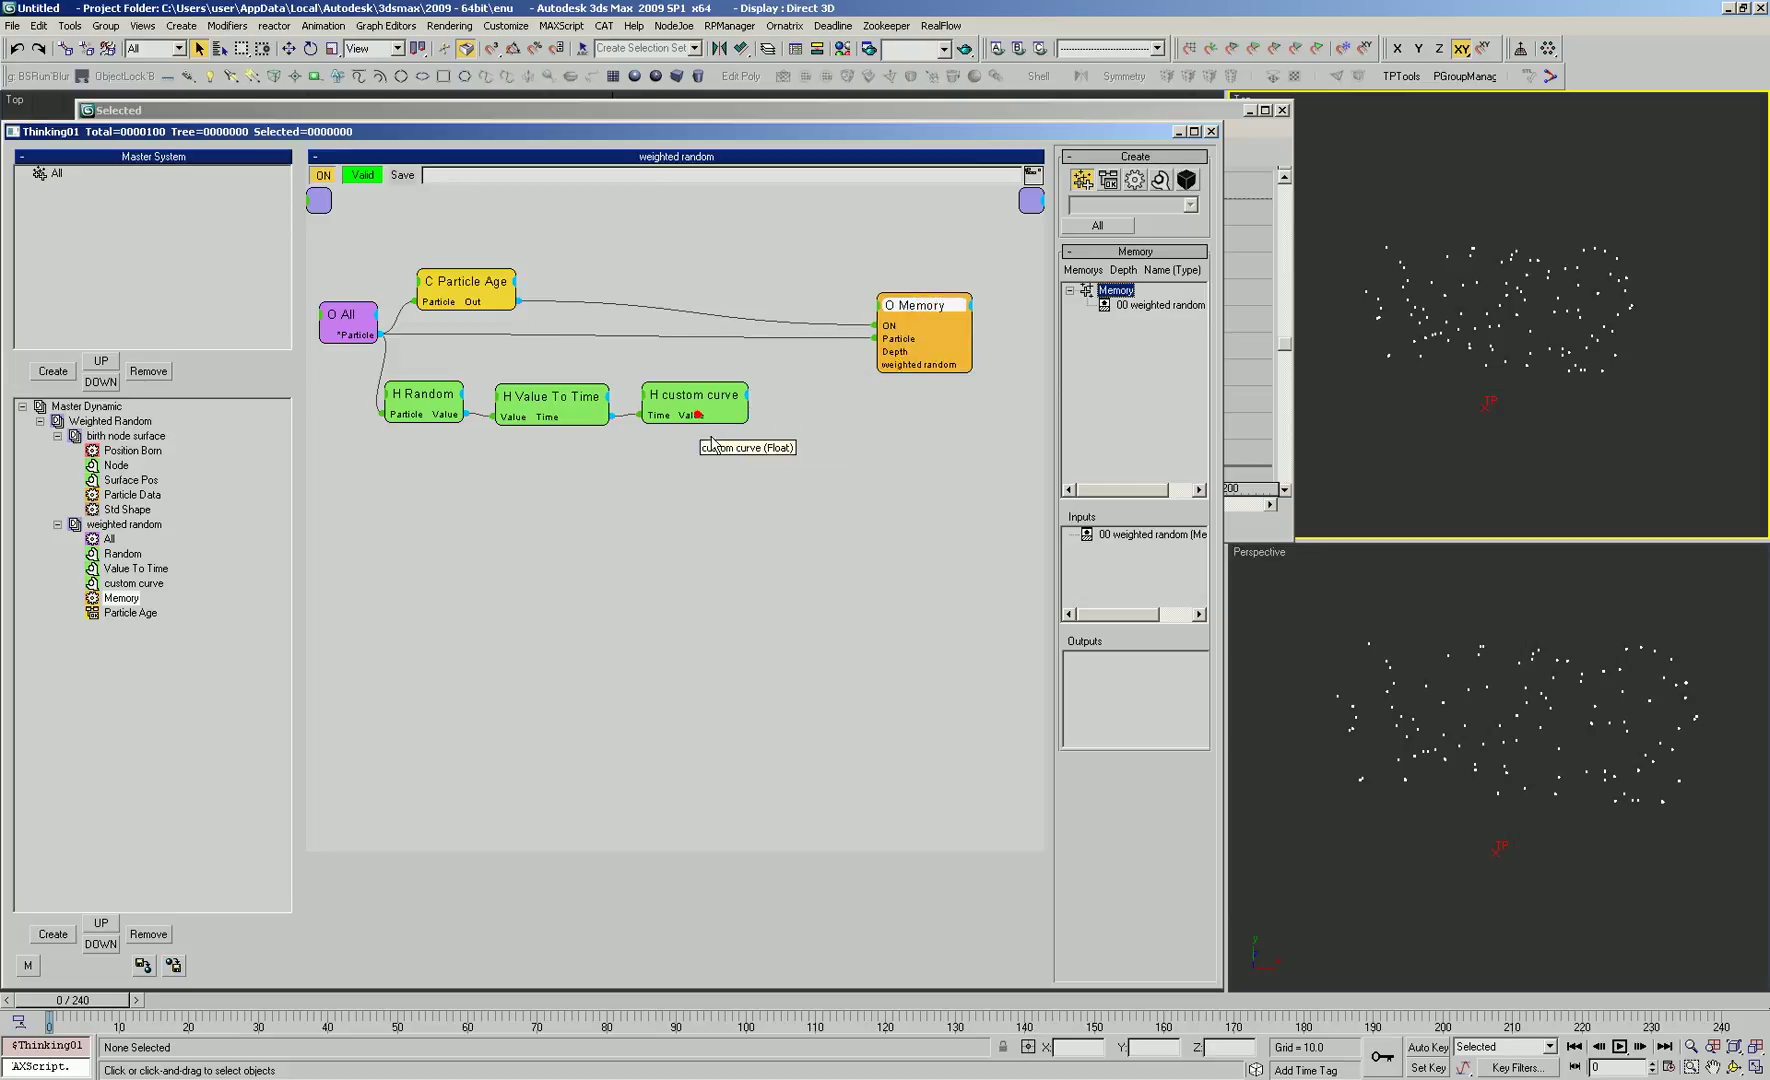
{"action": "left_click_drag", "start_coordinate": [708, 423], "coordinate": [745, 437]}
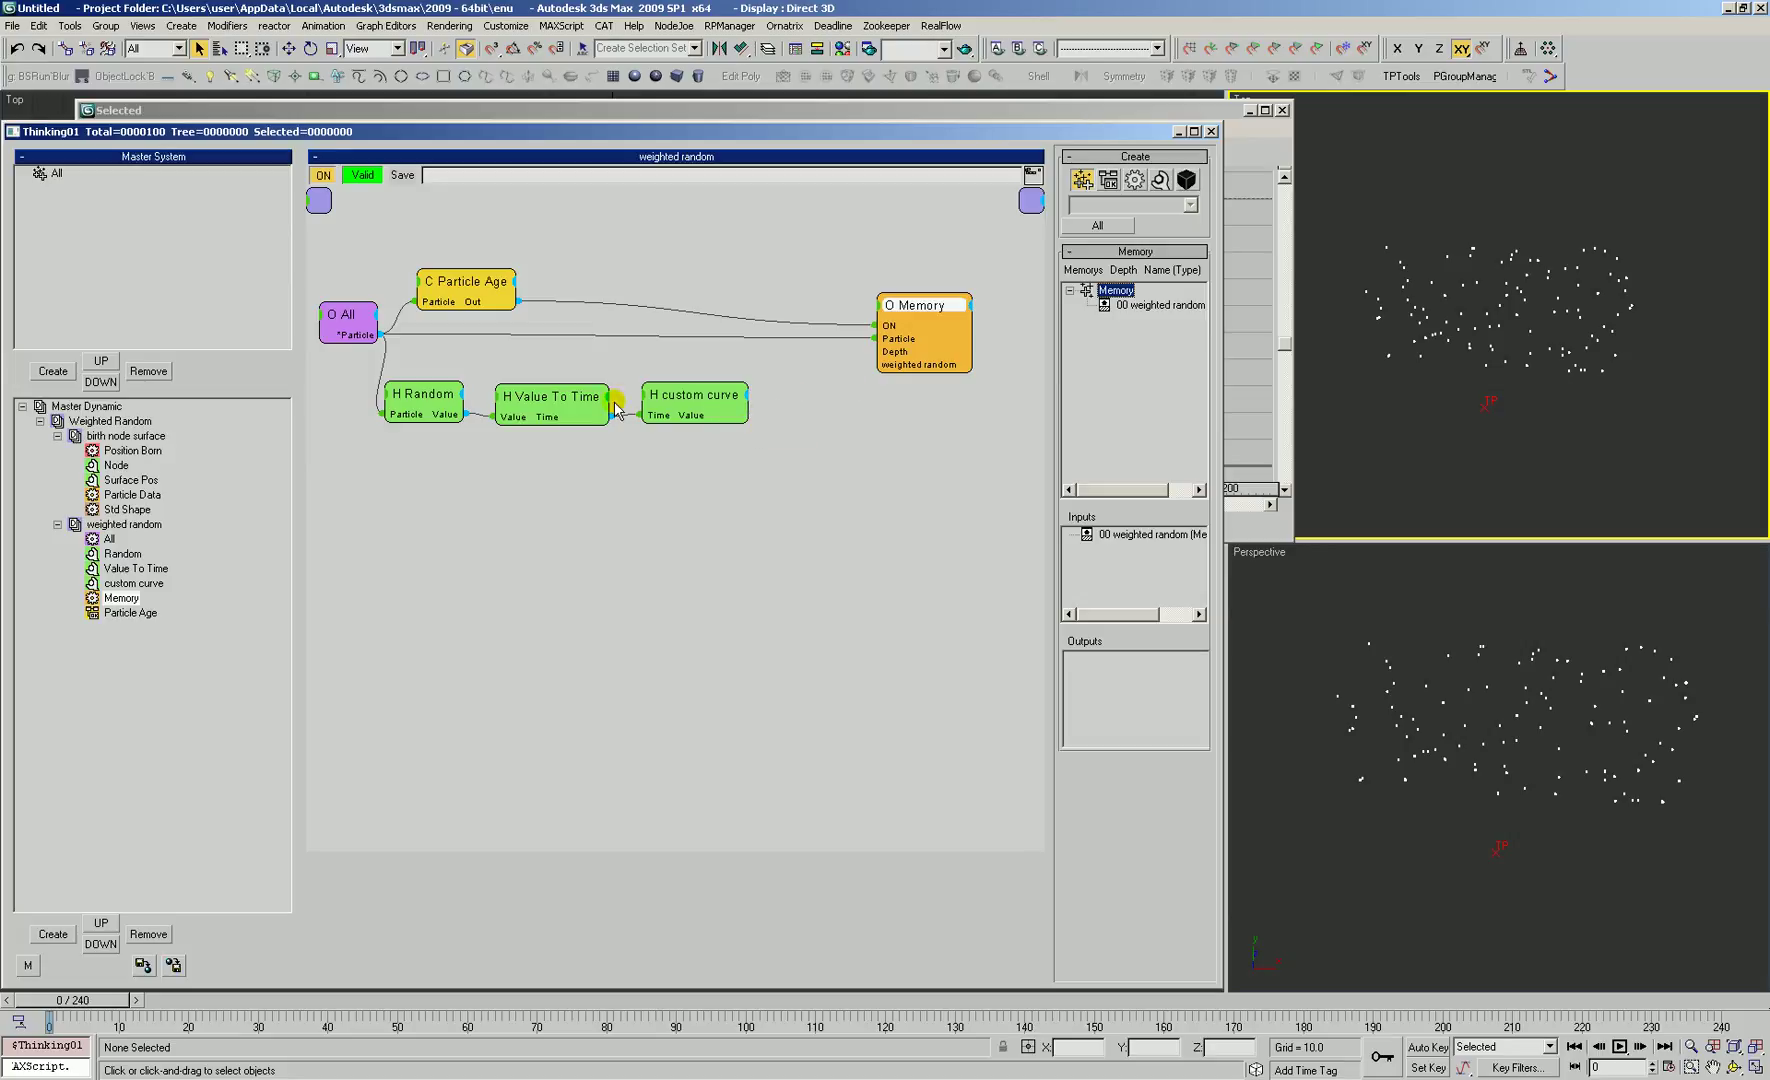
{"action": "left_click", "coordinate": [427, 380]}
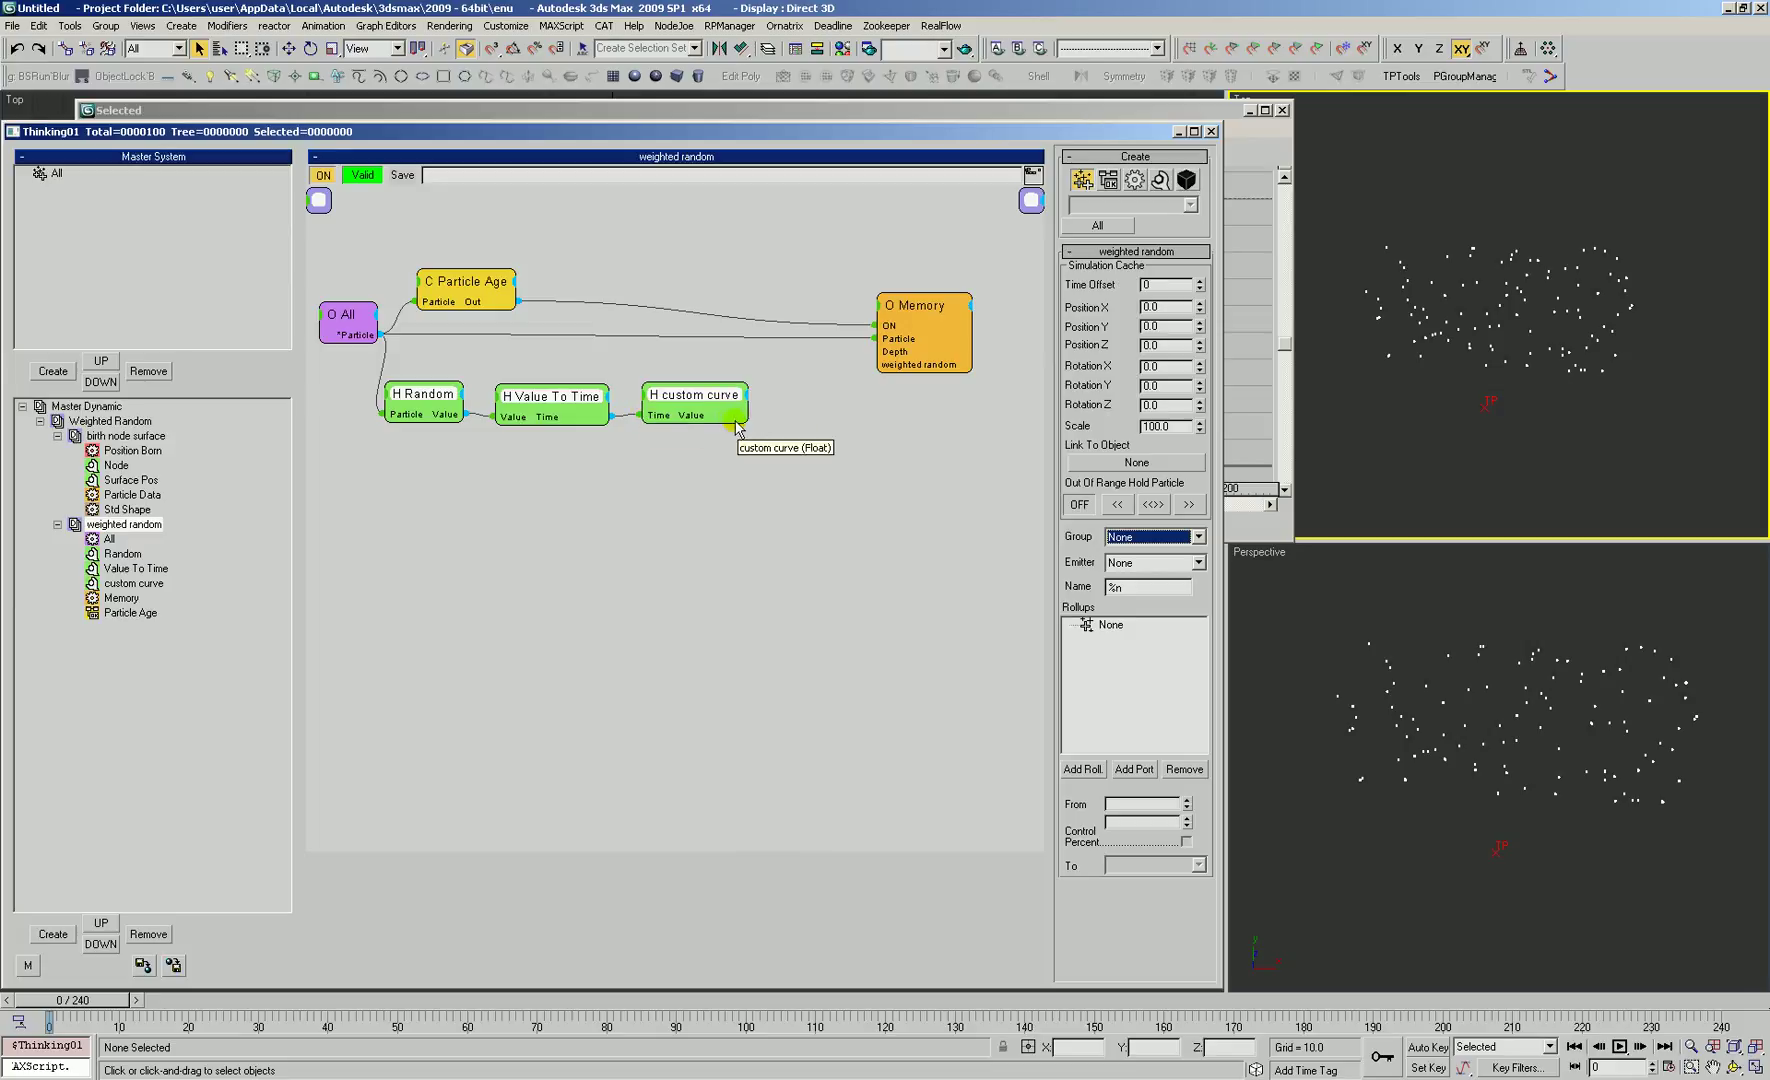
{"action": "left_click", "coordinate": [617, 514]}
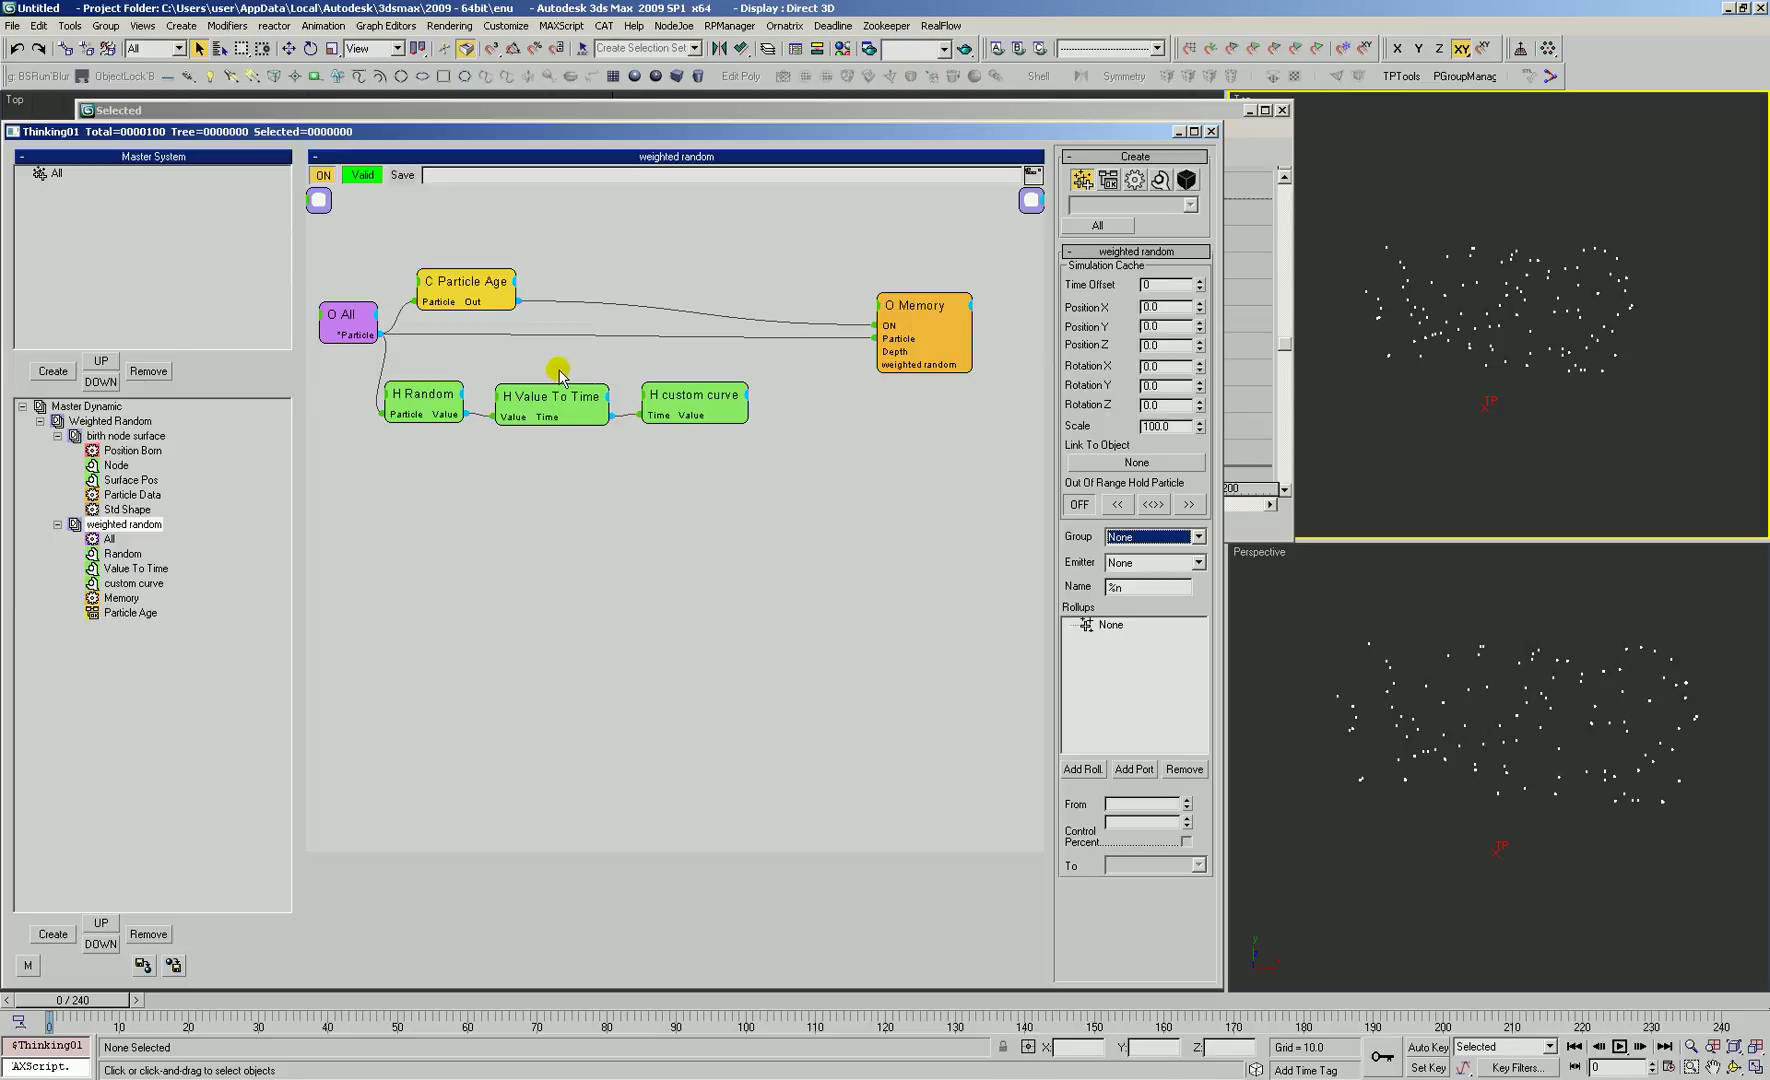
{"action": "left_click_drag", "start_coordinate": [761, 349], "coordinate": [447, 480]}
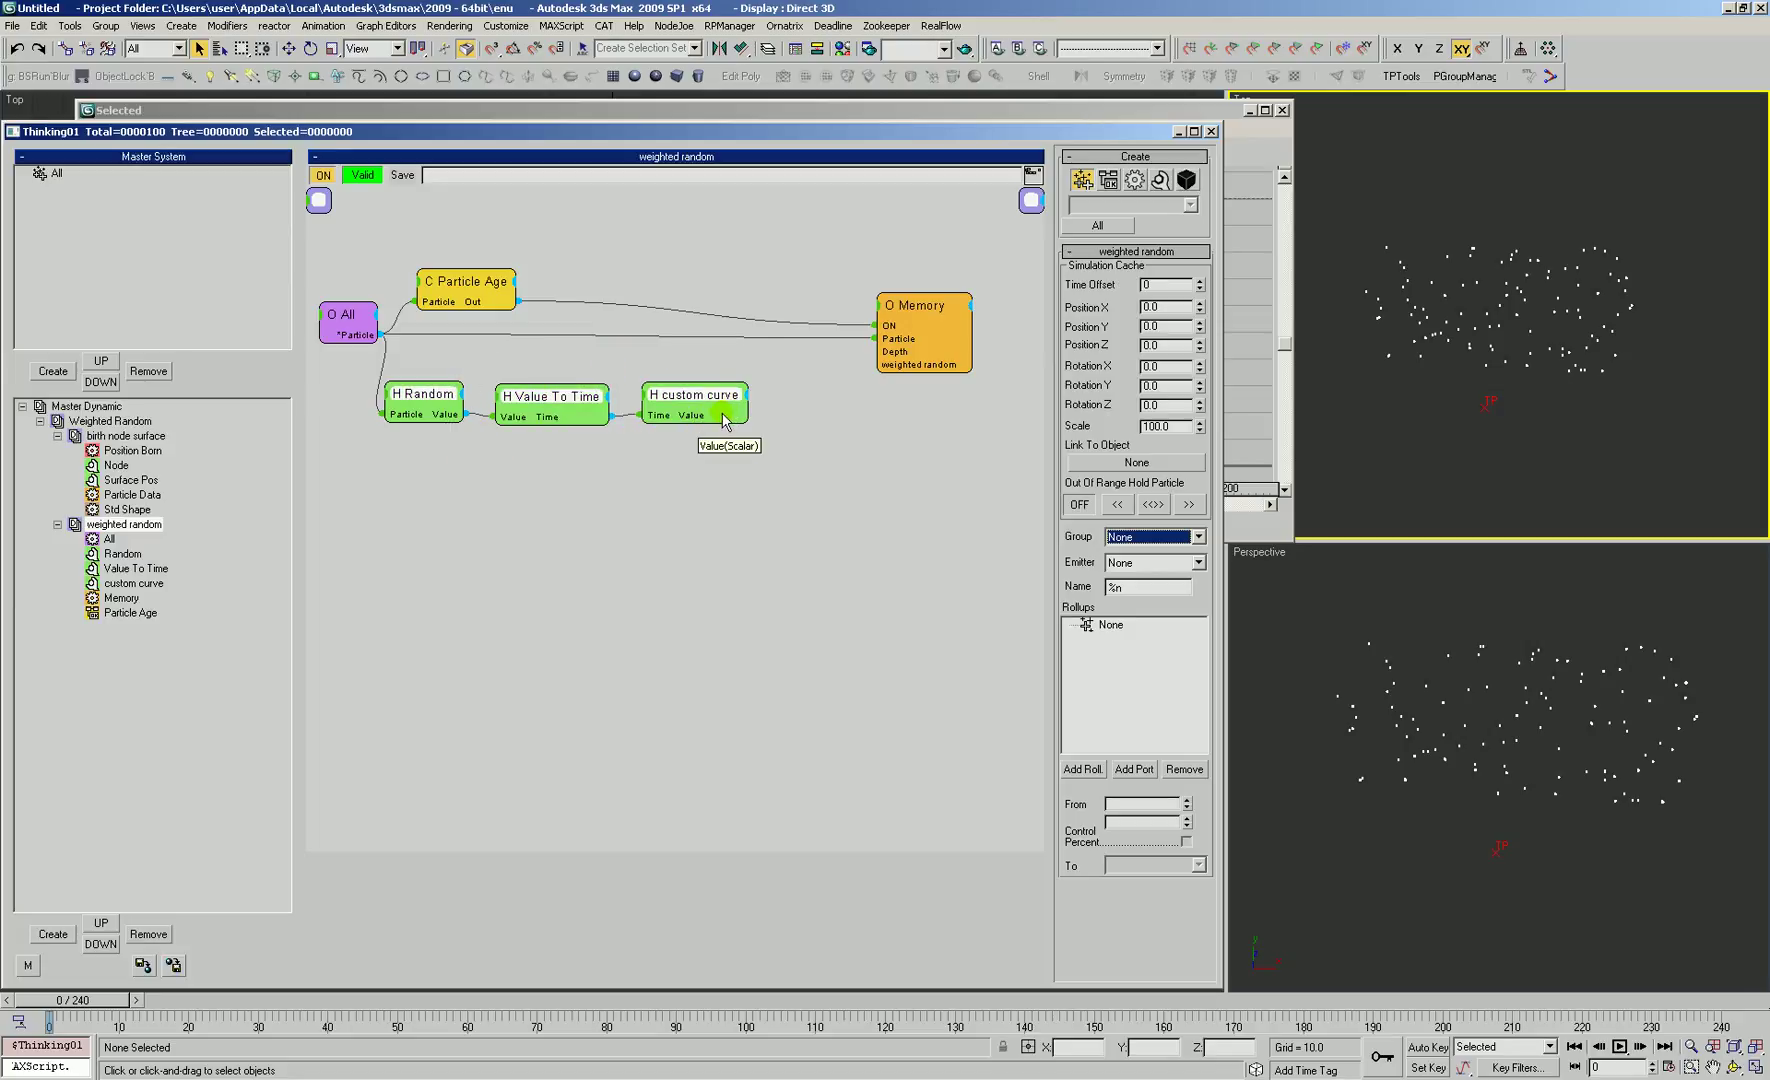
{"action": "left_click_drag", "start_coordinate": [778, 372], "coordinate": [435, 465]}
{"action": "left_click_drag", "start_coordinate": [750, 414], "coordinate": [898, 324]}
{"action": "left_click", "coordinate": [862, 393]}
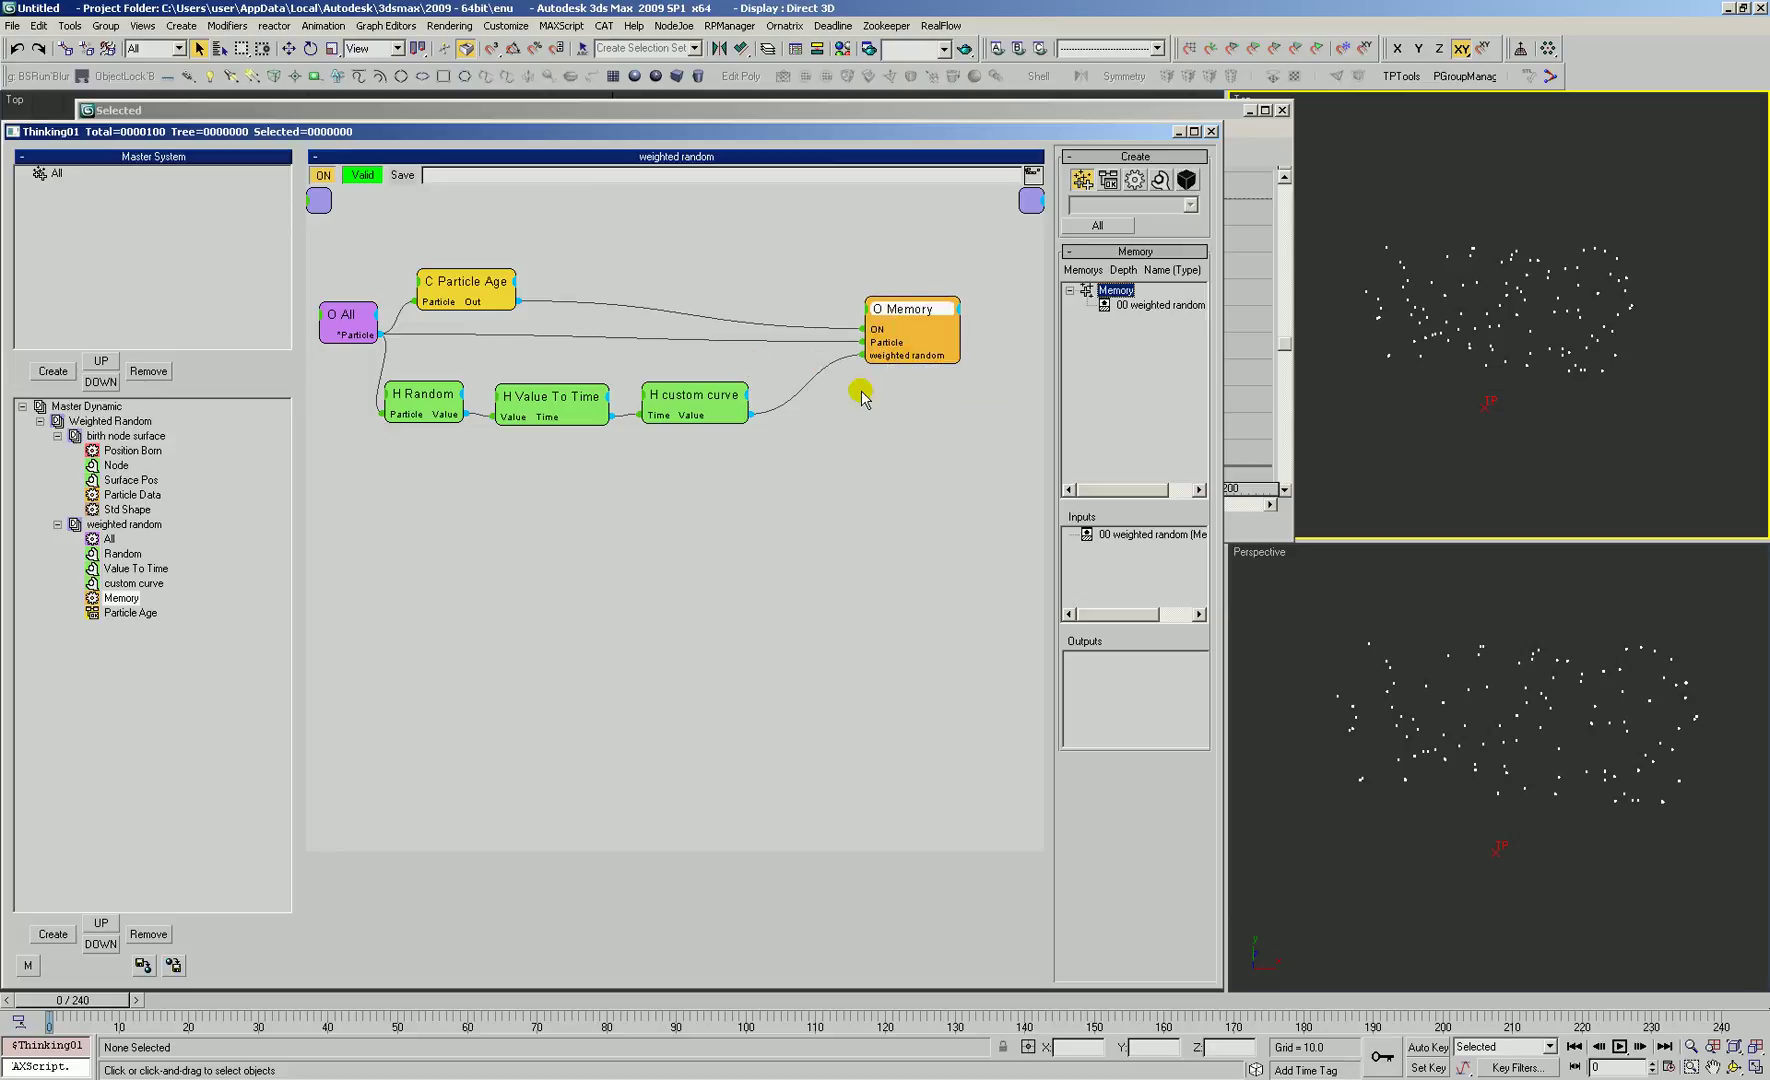
{"action": "left_click_drag", "start_coordinate": [430, 377], "coordinate": [718, 388]}
{"action": "left_click", "coordinate": [449, 524]}
Step: Create a dynamic set named "set size" inside Weighted Random and place it below the weighted random set
{"action": "left_click", "coordinate": [110, 421]}
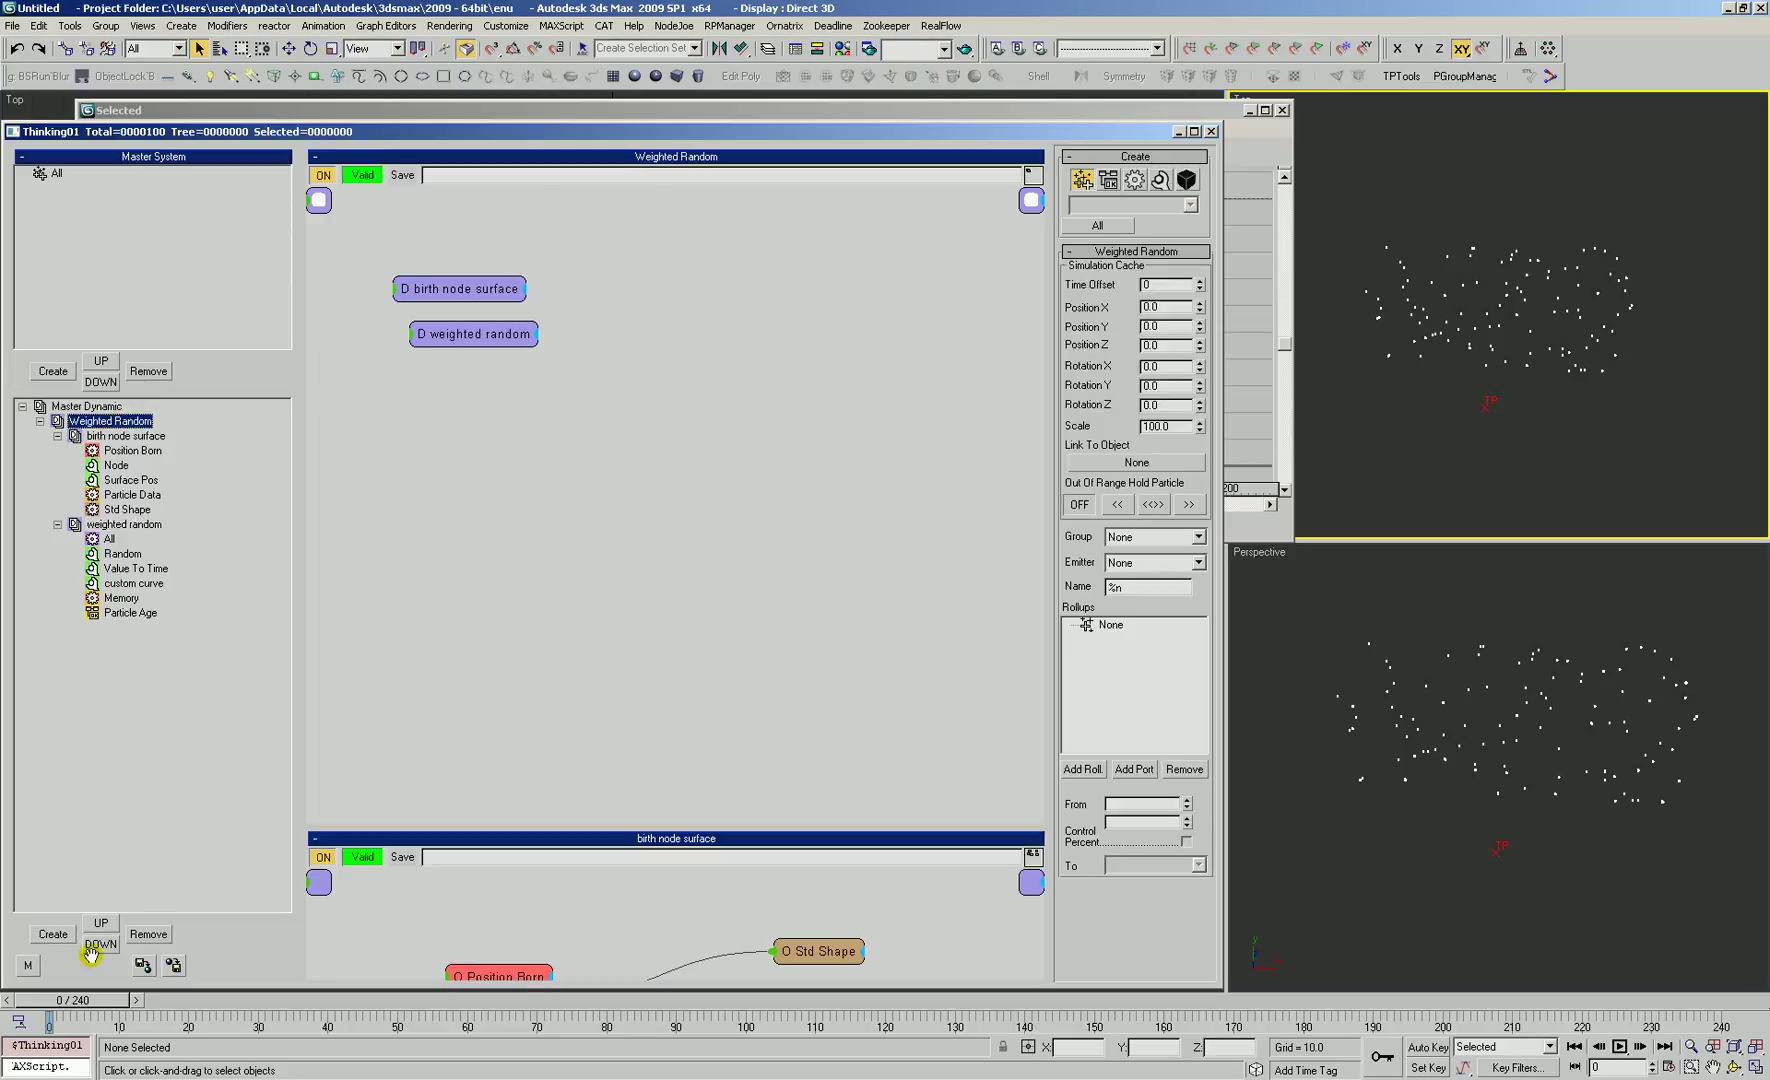
{"action": "left_click", "coordinate": [53, 933]}
{"action": "left_click_drag", "start_coordinate": [404, 223], "coordinate": [492, 400]}
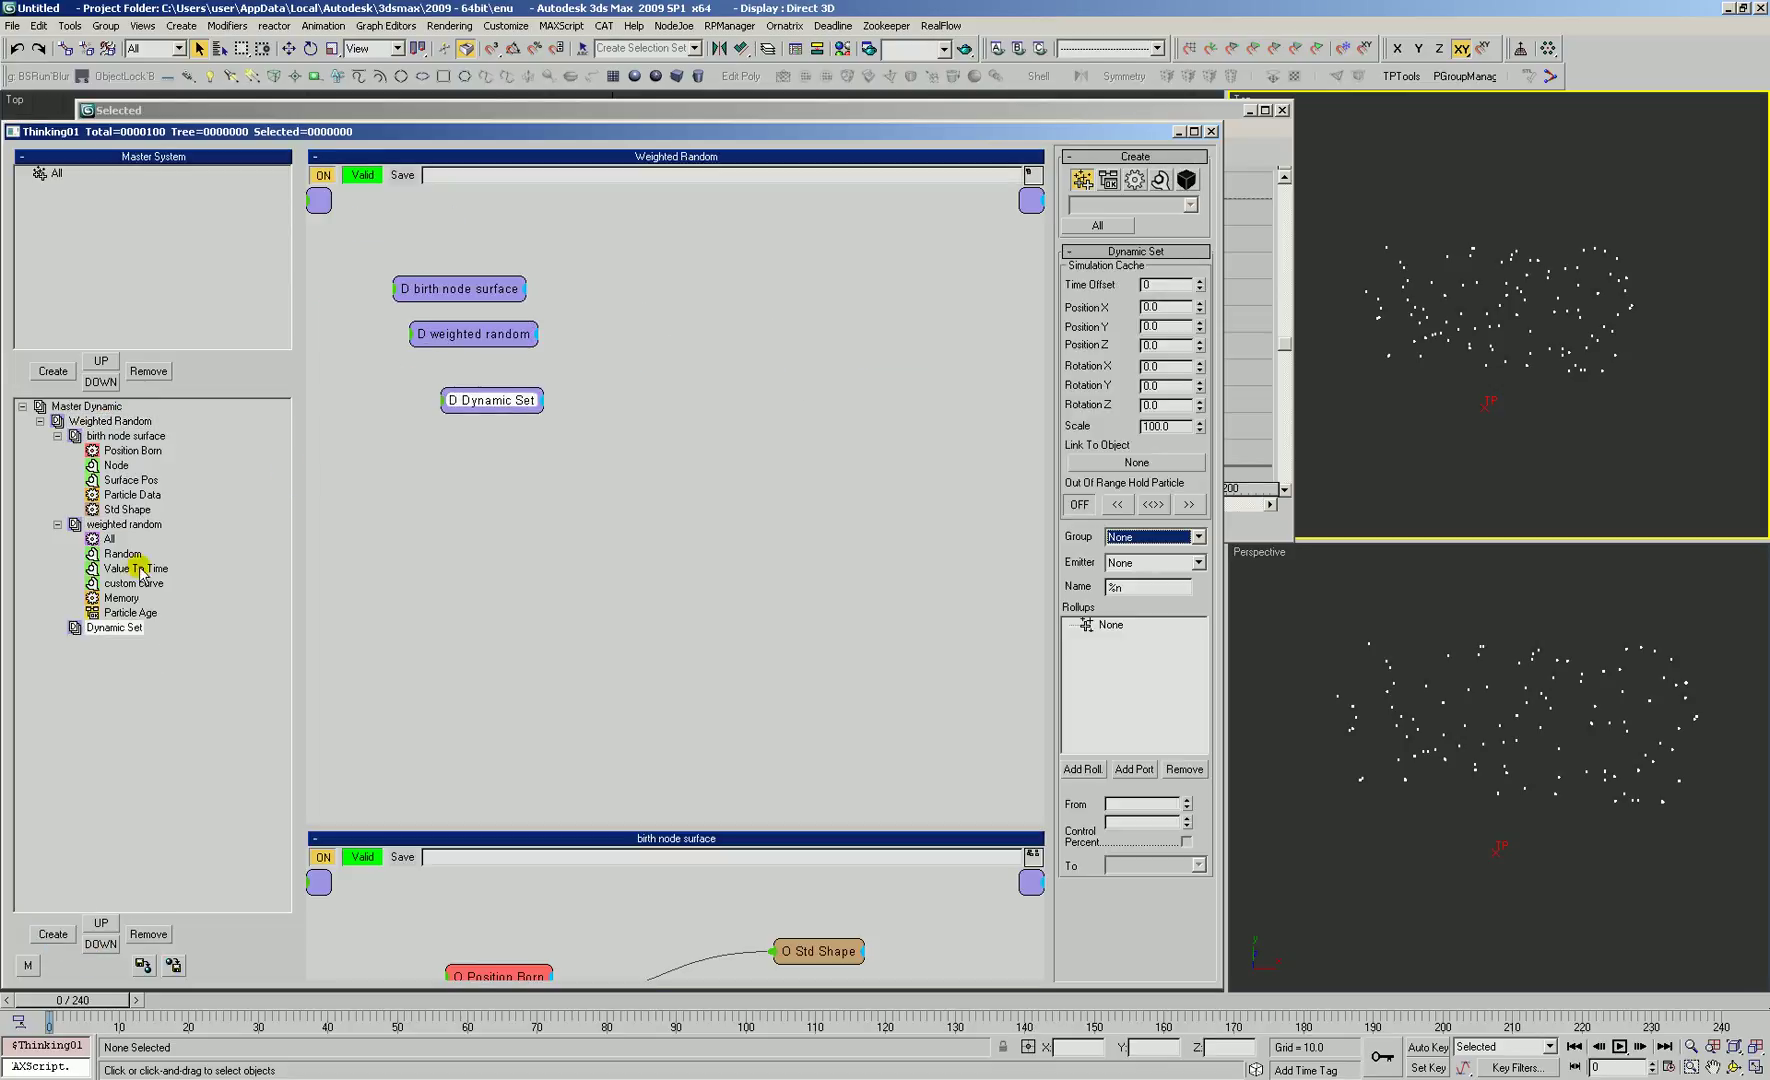
{"action": "left_click", "coordinate": [113, 627]}
{"action": "type", "text": "set s"}
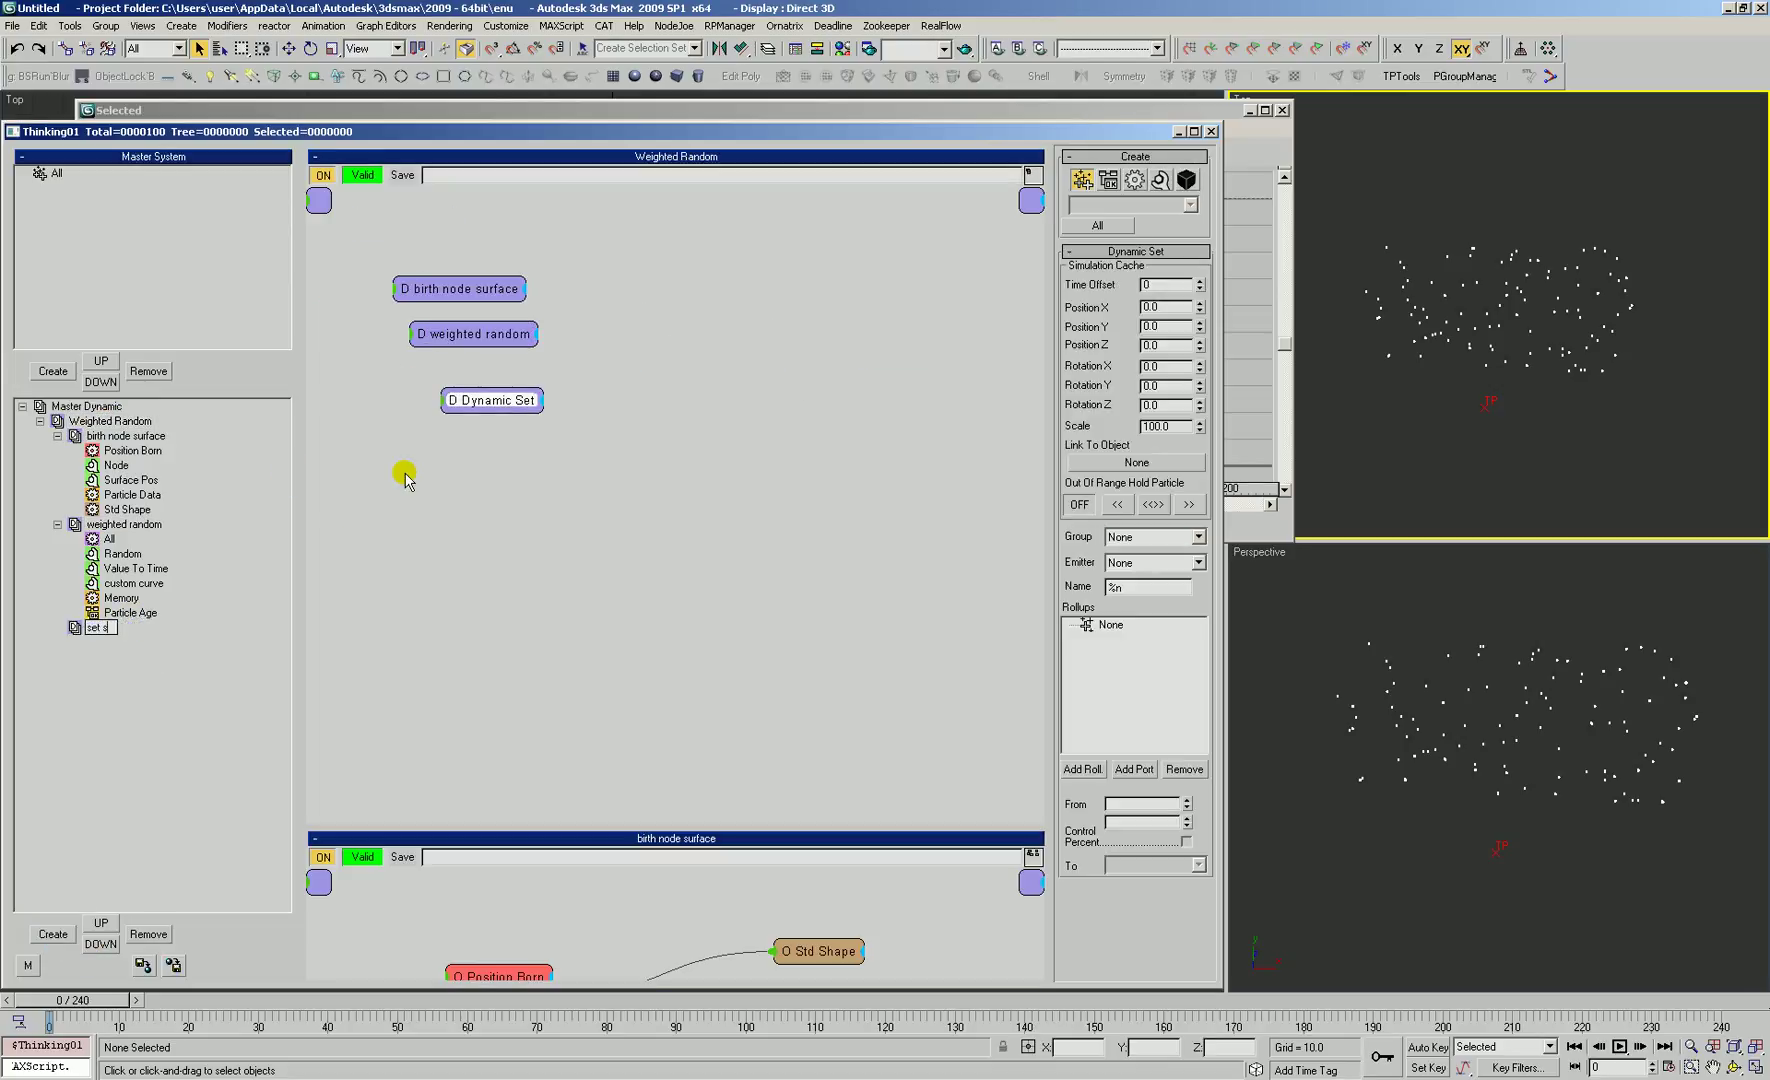
{"action": "type", "text": "ize"}
{"action": "key", "text": "Return"}
{"action": "left_click_drag", "start_coordinate": [473, 408], "coordinate": [446, 403]}
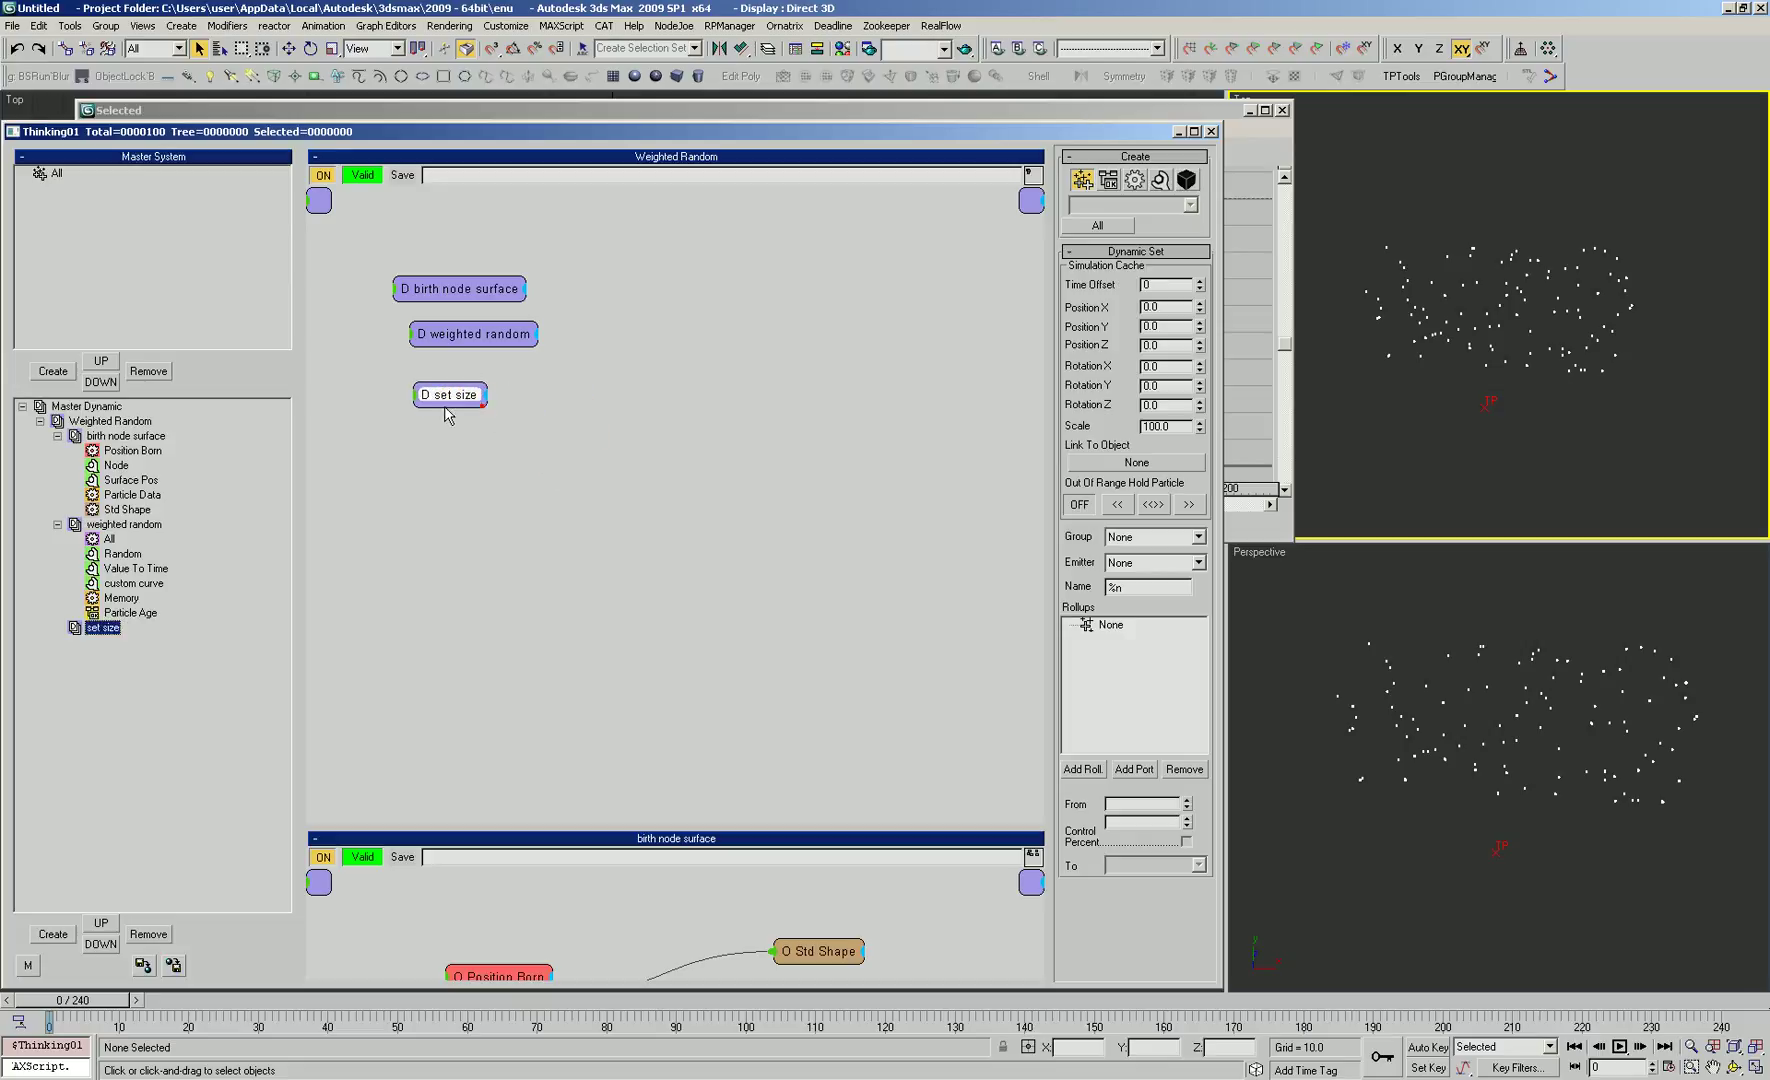
Step: Add an All group node and a Memory operator to the set size set and feed All's particles into Memory
{"action": "left_click", "coordinate": [115, 627]}
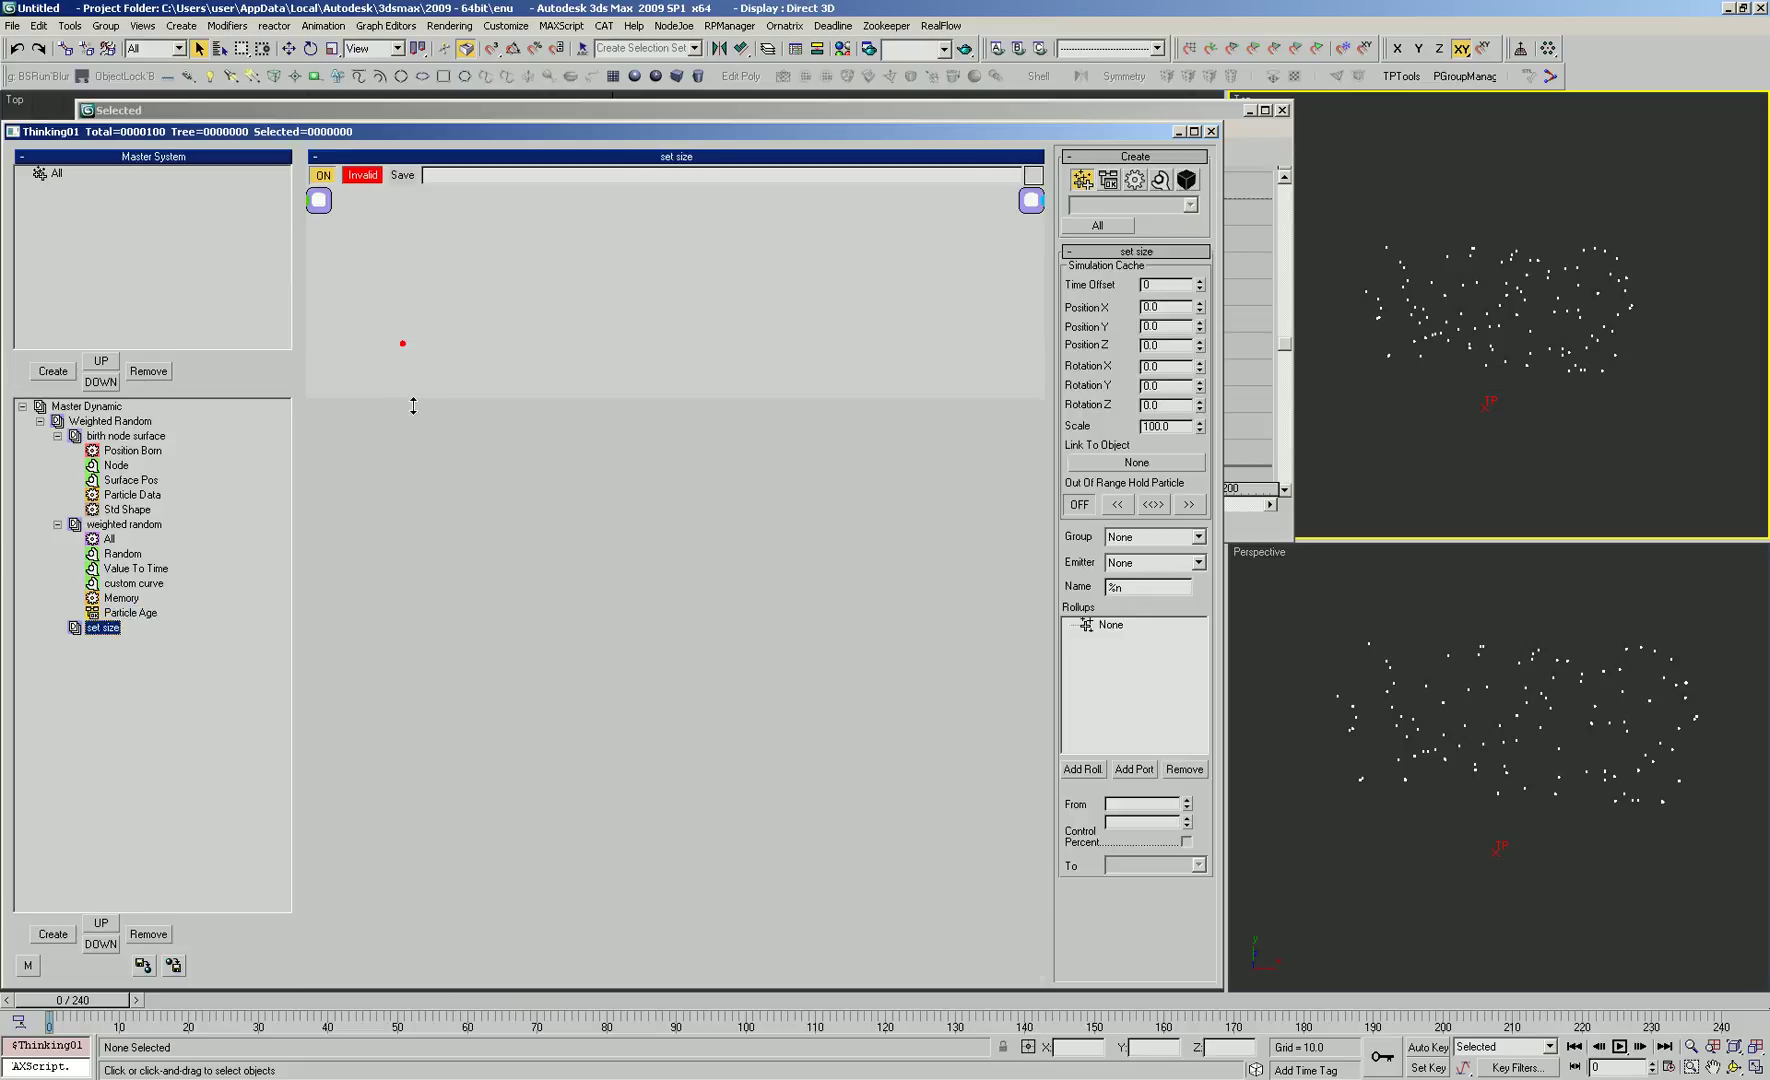
{"action": "right_click", "coordinate": [306, 285]}
{"action": "mouse_move", "coordinate": [362, 292]}
{"action": "left_click", "coordinate": [456, 292]}
{"action": "right_click", "coordinate": [462, 279]}
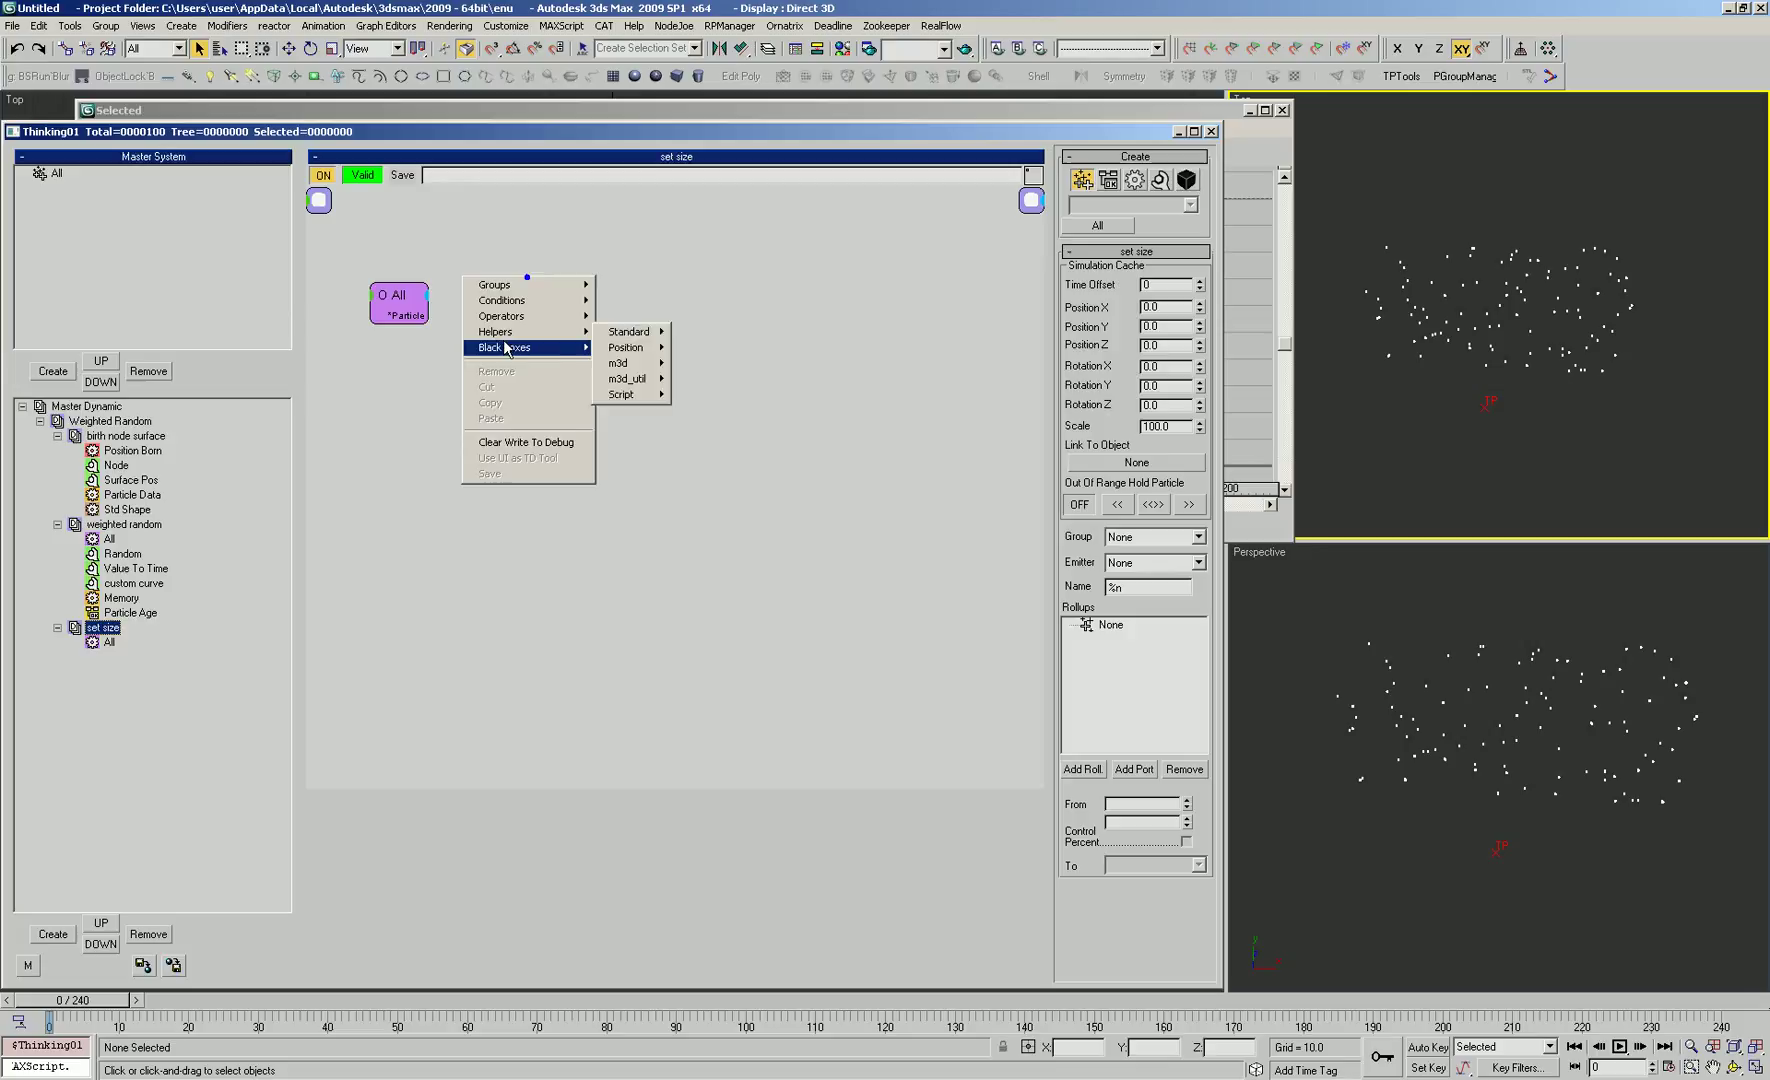
{"action": "mouse_move", "coordinate": [560, 316]}
{"action": "mouse_move", "coordinate": [658, 316]}
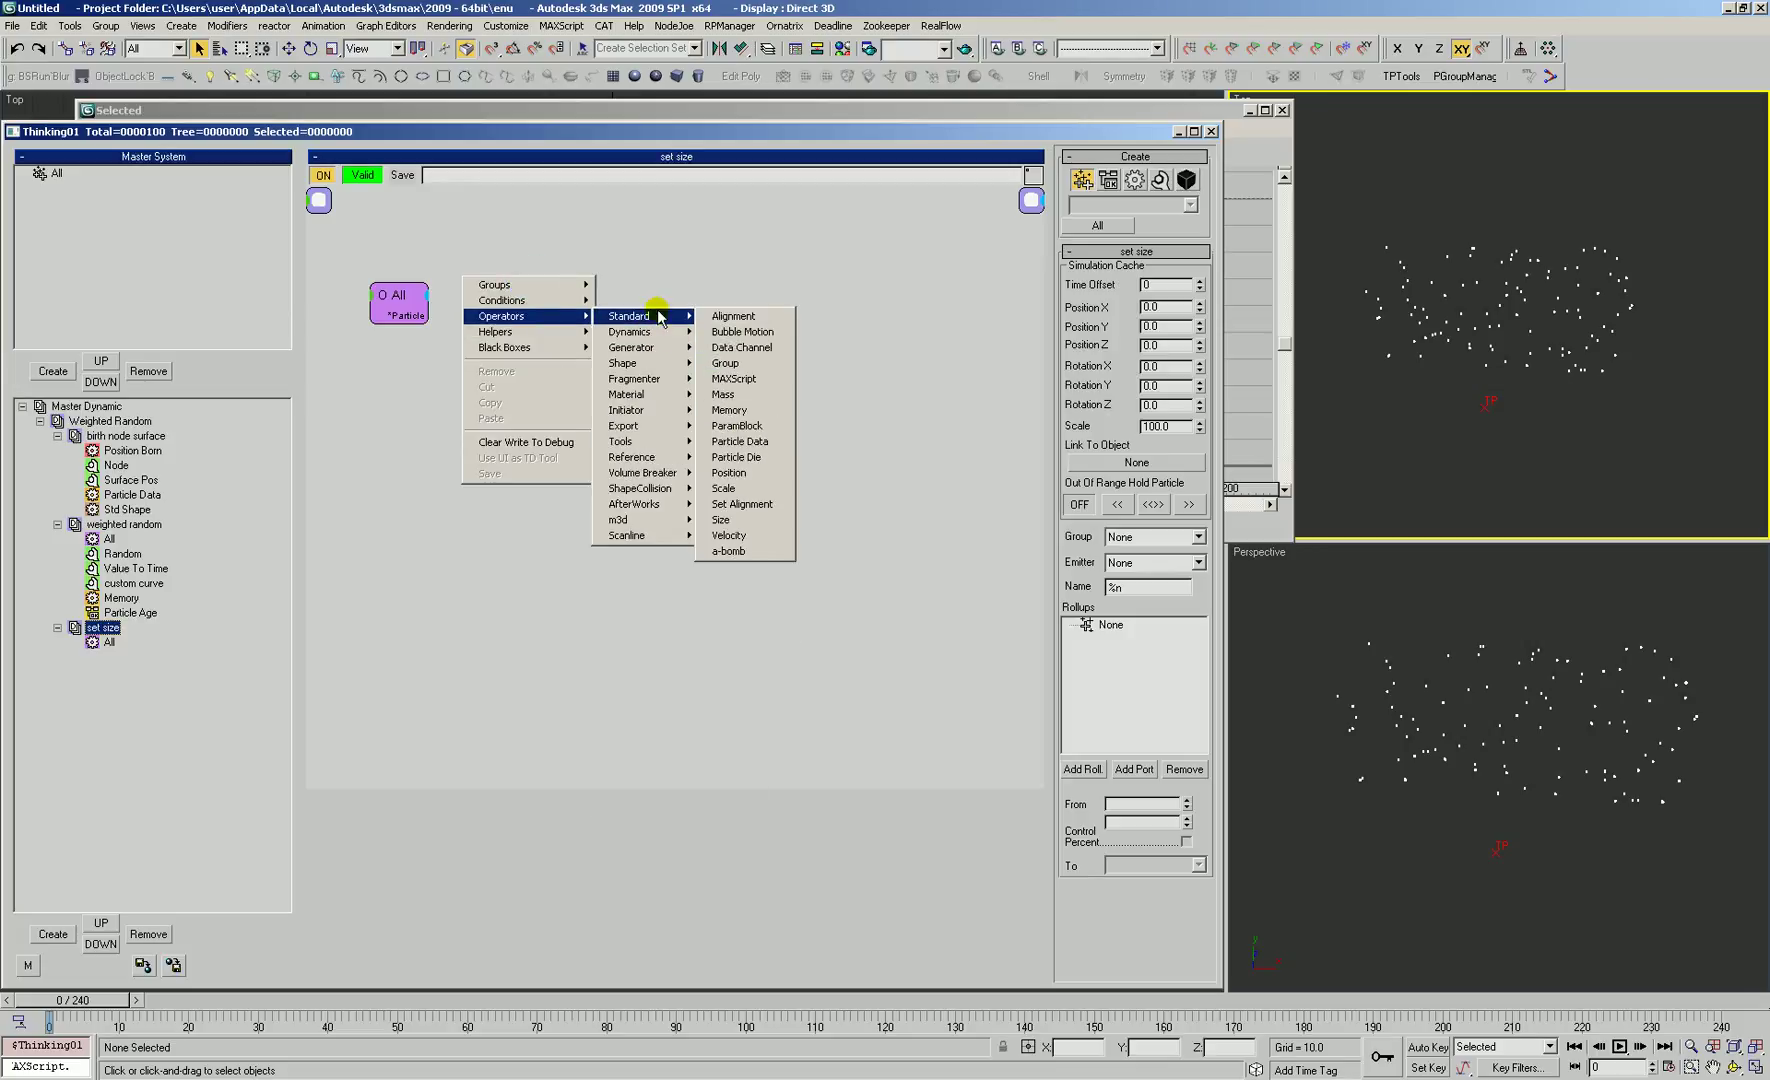
{"action": "left_click", "coordinate": [729, 410]}
{"action": "left_click_drag", "start_coordinate": [529, 307], "coordinate": [431, 314]}
{"action": "left_click_drag", "start_coordinate": [568, 291], "coordinate": [490, 313]}
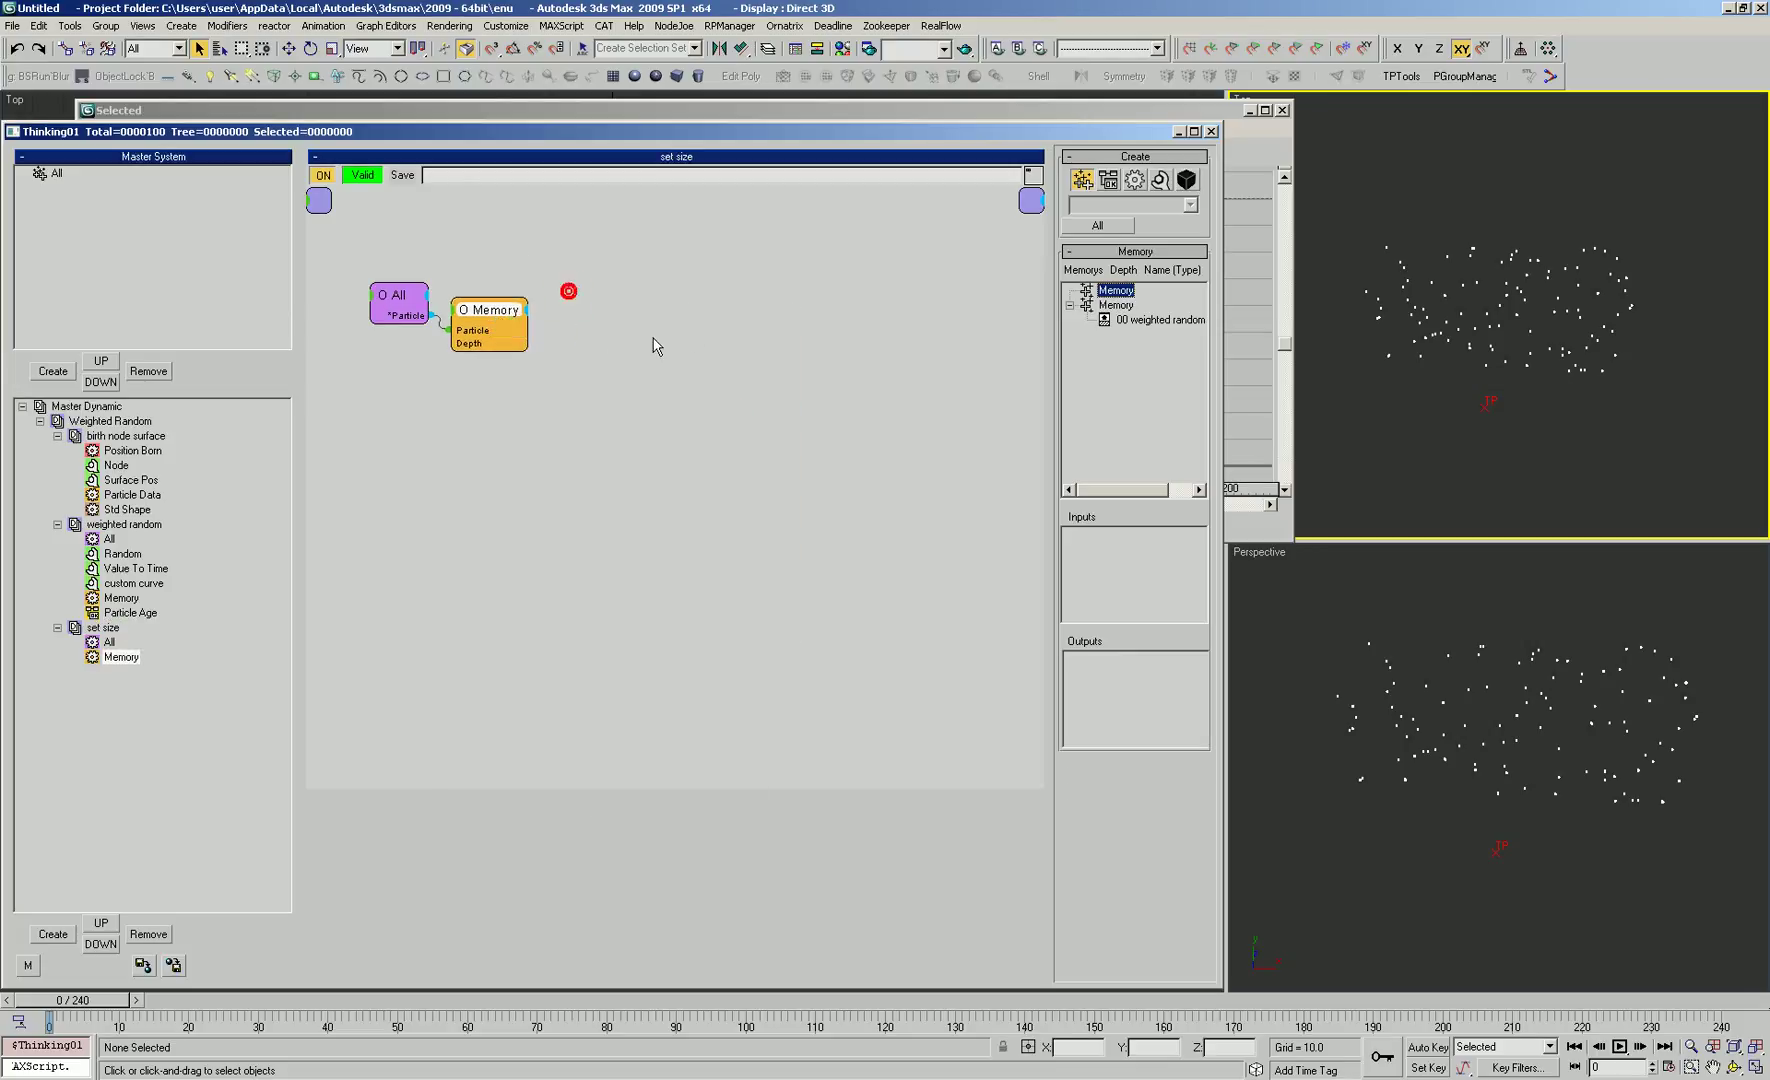
Step: Expose the stored weighted random entry as an output of the set size Memory operator
{"action": "right_click", "coordinate": [695, 328]}
{"action": "key", "text": "Escape"}
{"action": "left_click_drag", "start_coordinate": [1152, 318], "coordinate": [1129, 674]}
{"action": "left_click_drag", "start_coordinate": [517, 309], "coordinate": [539, 324]}
Step: Add a Size operator, feed it All's particles, and connect Memory's weighted random output to its Size input
{"action": "right_click", "coordinate": [742, 350]}
{"action": "mouse_move", "coordinate": [745, 387]}
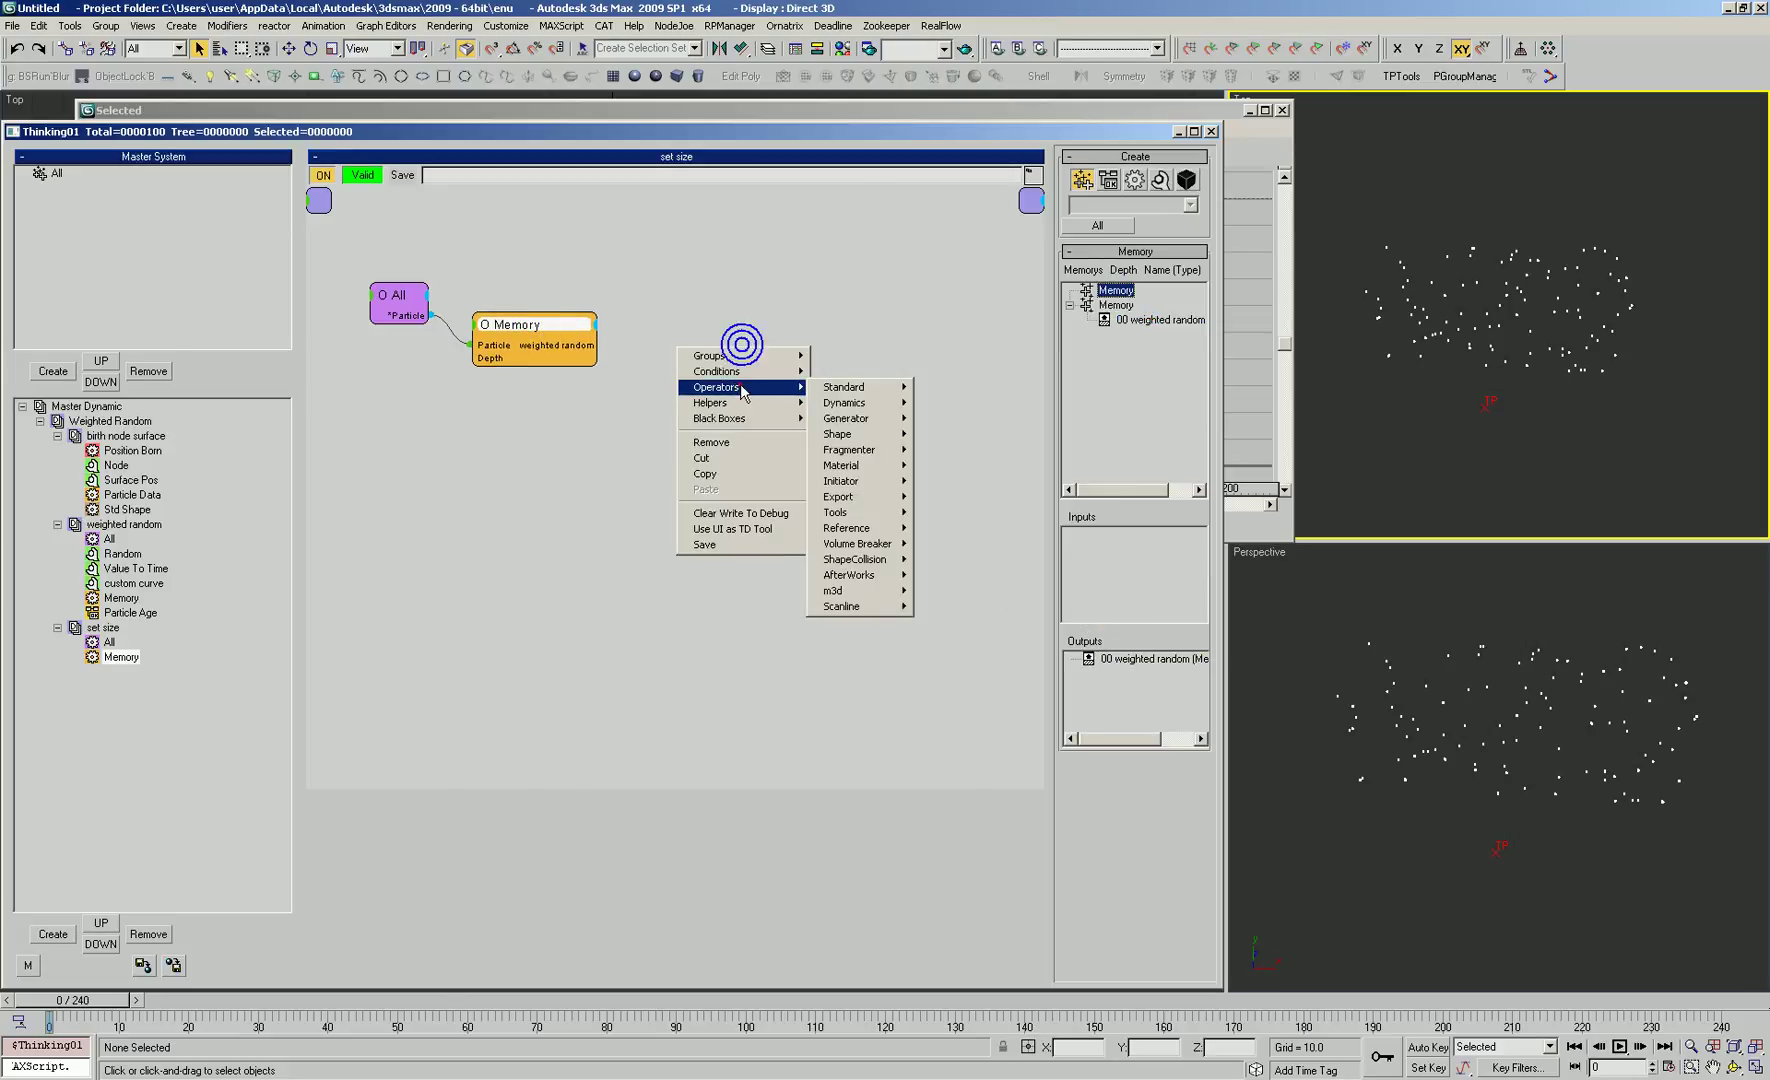
{"action": "mouse_move", "coordinate": [855, 387]}
{"action": "left_click", "coordinate": [950, 590]}
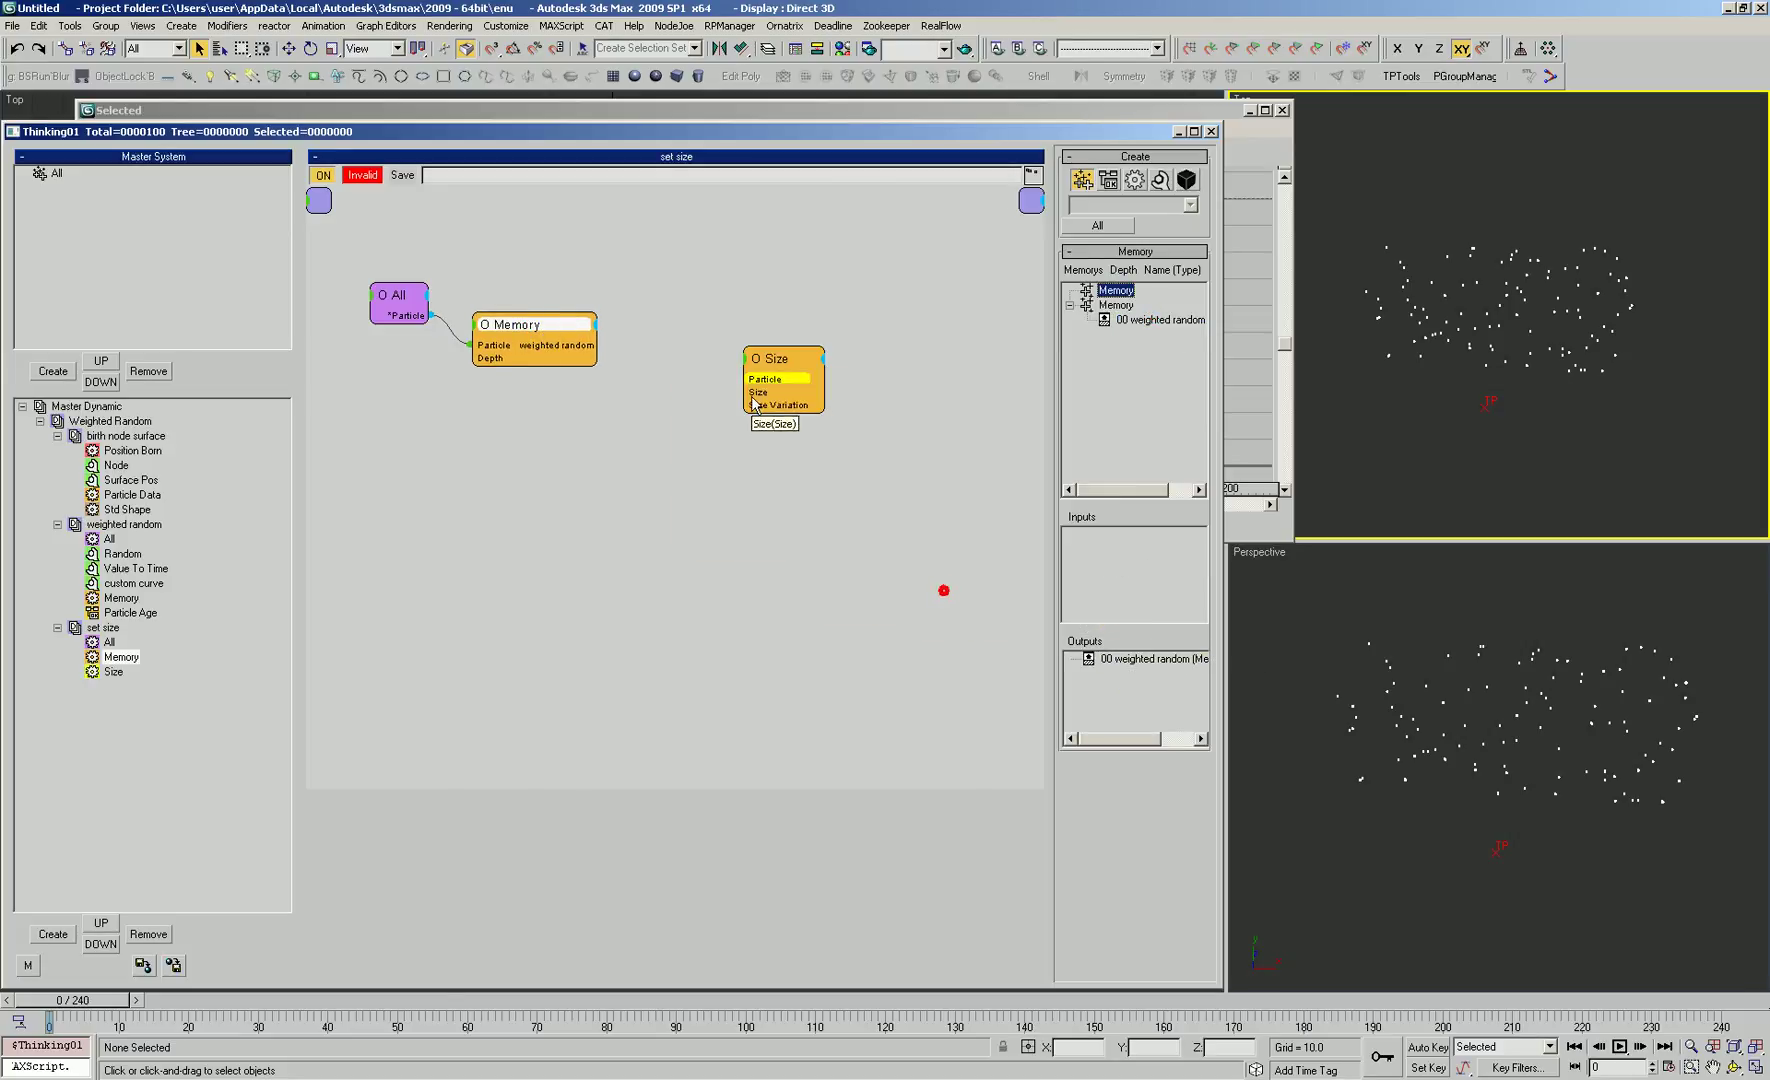
{"action": "left_click_drag", "start_coordinate": [741, 378], "coordinate": [504, 397]}
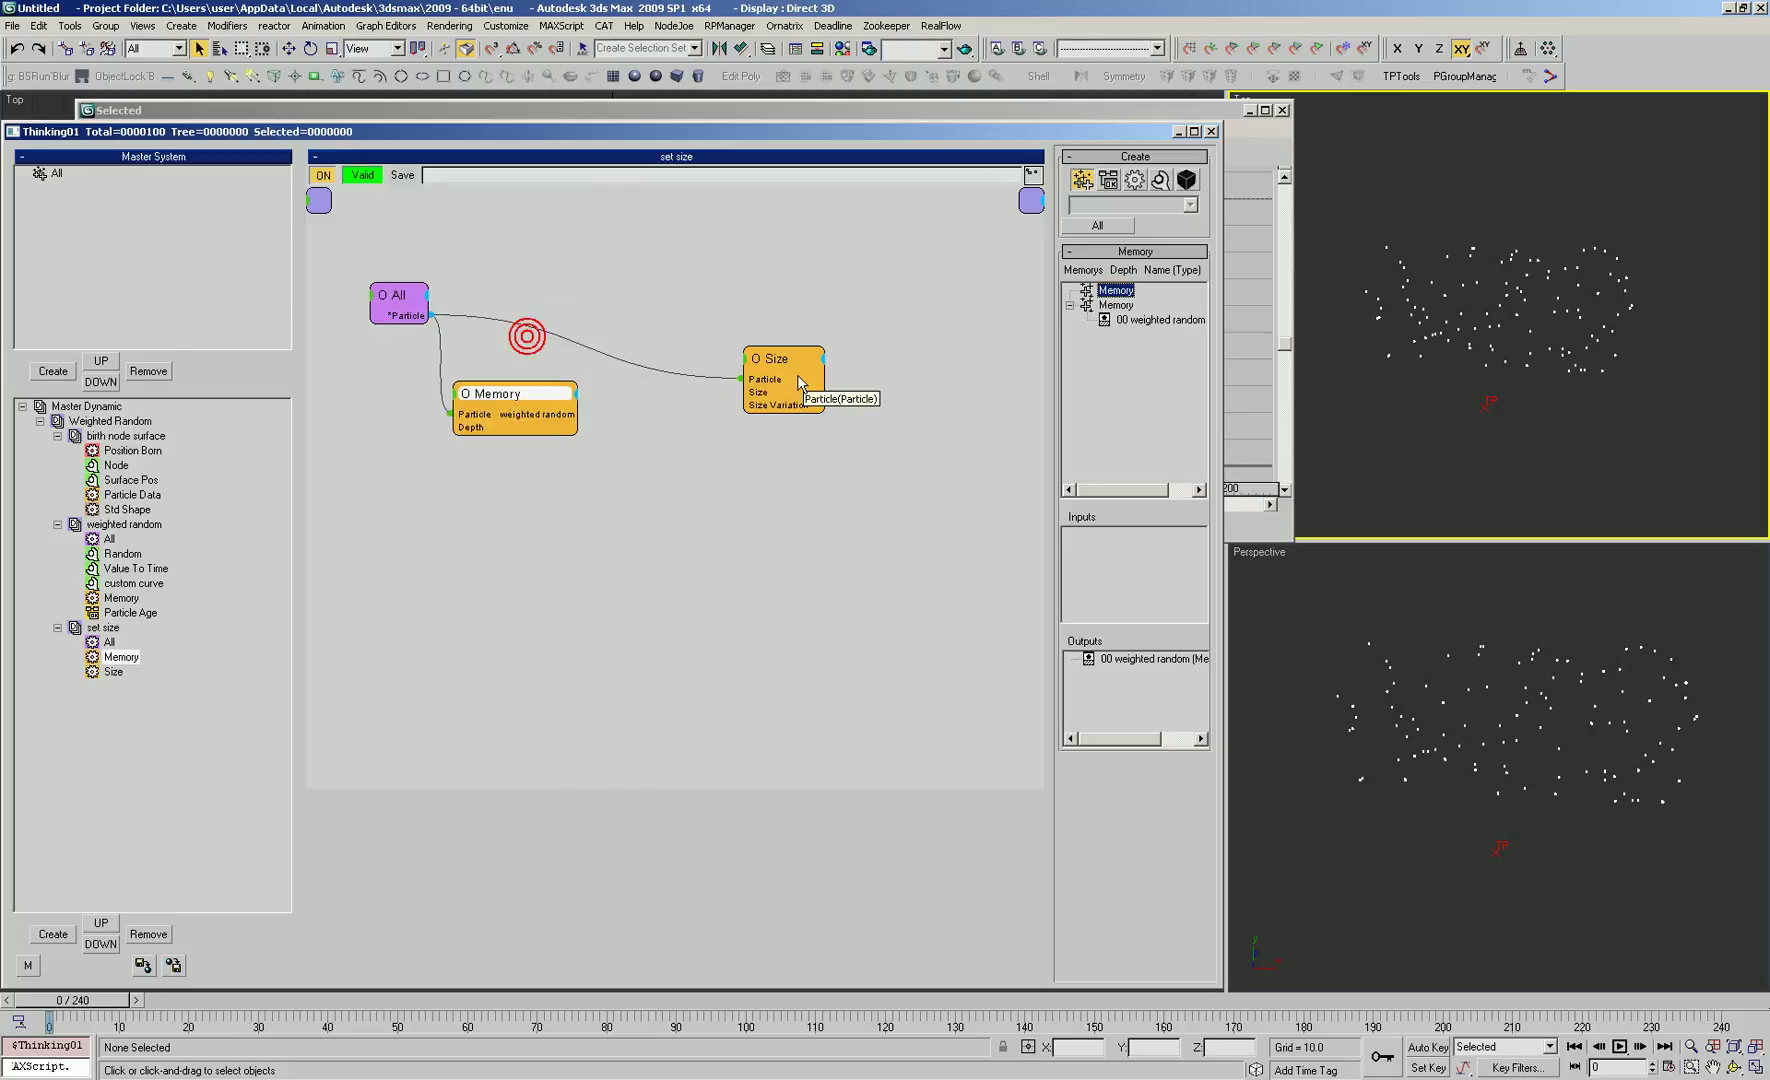
{"action": "left_click_drag", "start_coordinate": [798, 370], "coordinate": [800, 330]}
{"action": "left_click_drag", "start_coordinate": [749, 347], "coordinate": [577, 414]}
{"action": "left_click_drag", "start_coordinate": [494, 420], "coordinate": [593, 394]}
Step: Add a Particle Age condition to the set size set and feed it All's particles
{"action": "right_click", "coordinate": [547, 251]}
{"action": "mouse_move", "coordinate": [556, 276]}
{"action": "mouse_move", "coordinate": [660, 277]}
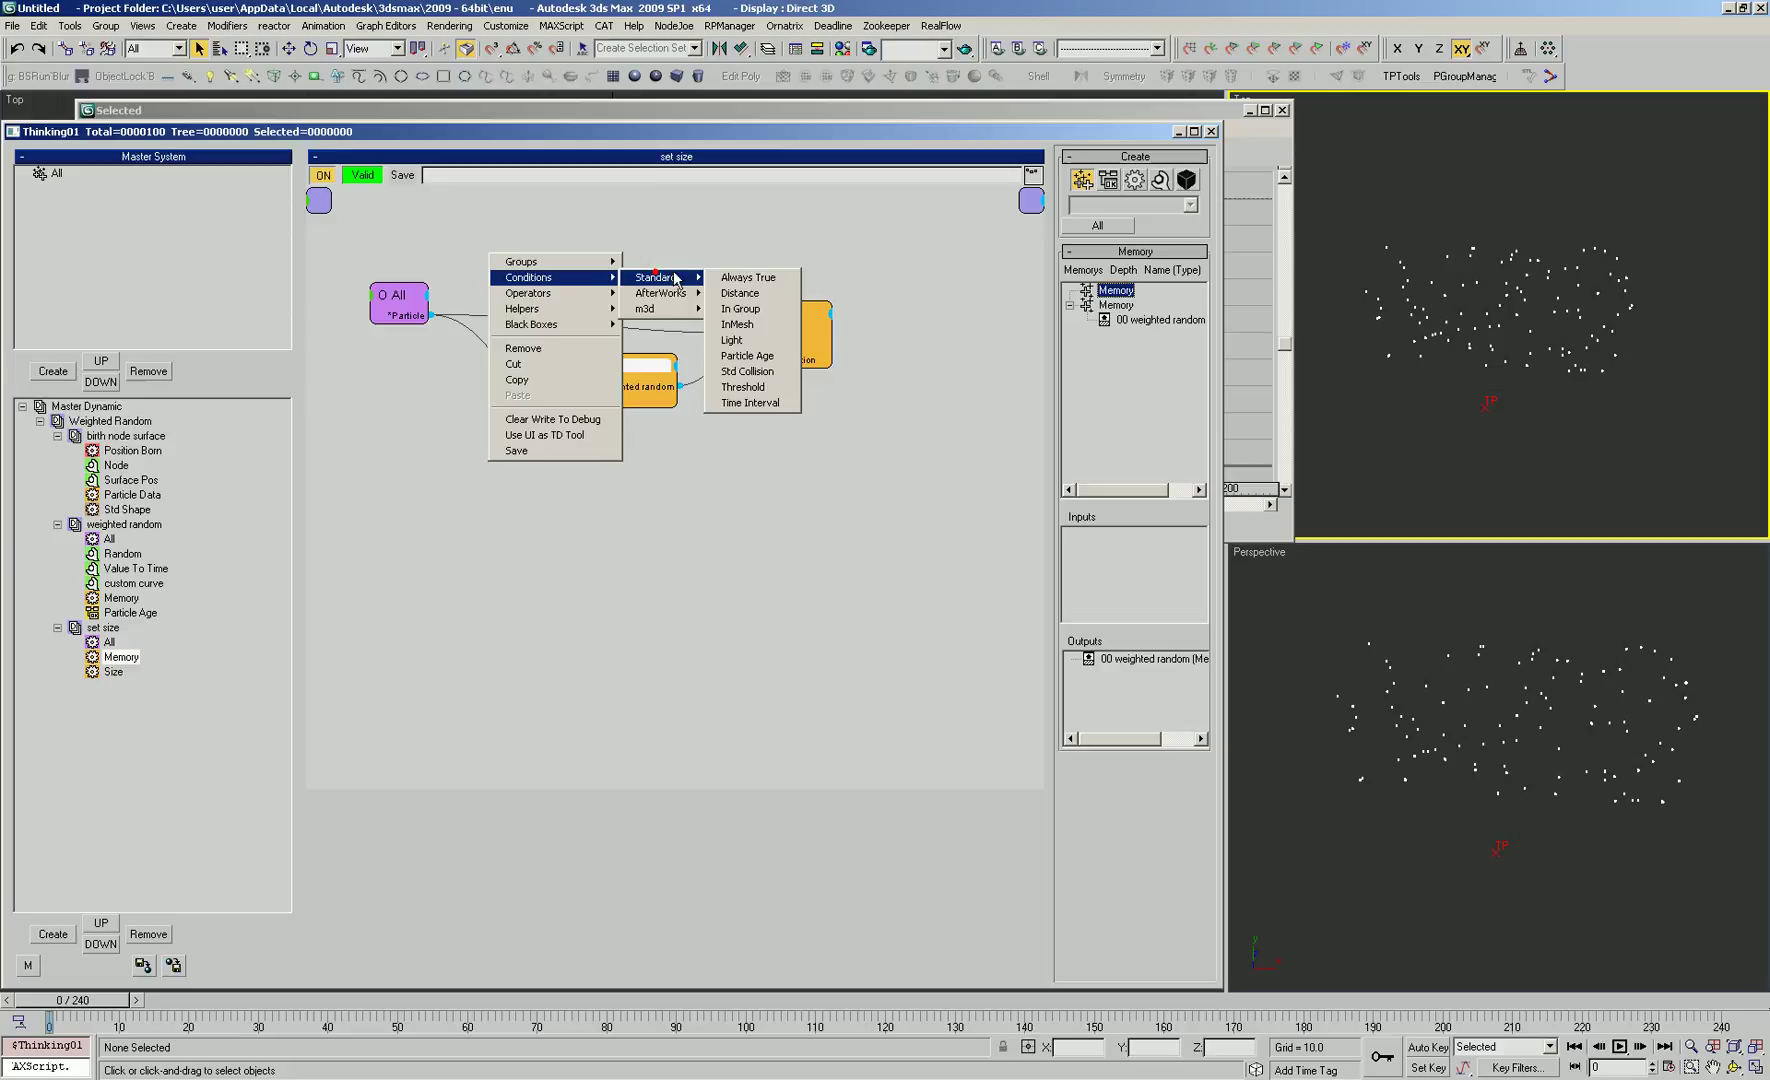
{"action": "left_click", "coordinate": [724, 348]}
{"action": "left_click_drag", "start_coordinate": [566, 263], "coordinate": [431, 315]}
Step: Add an ON input to the Size operator and connect Particle Age's Out to it, spacing out the nodes
{"action": "left_click_drag", "start_coordinate": [627, 368], "coordinate": [601, 364]}
{"action": "left_click_drag", "start_coordinate": [779, 323], "coordinate": [834, 316]}
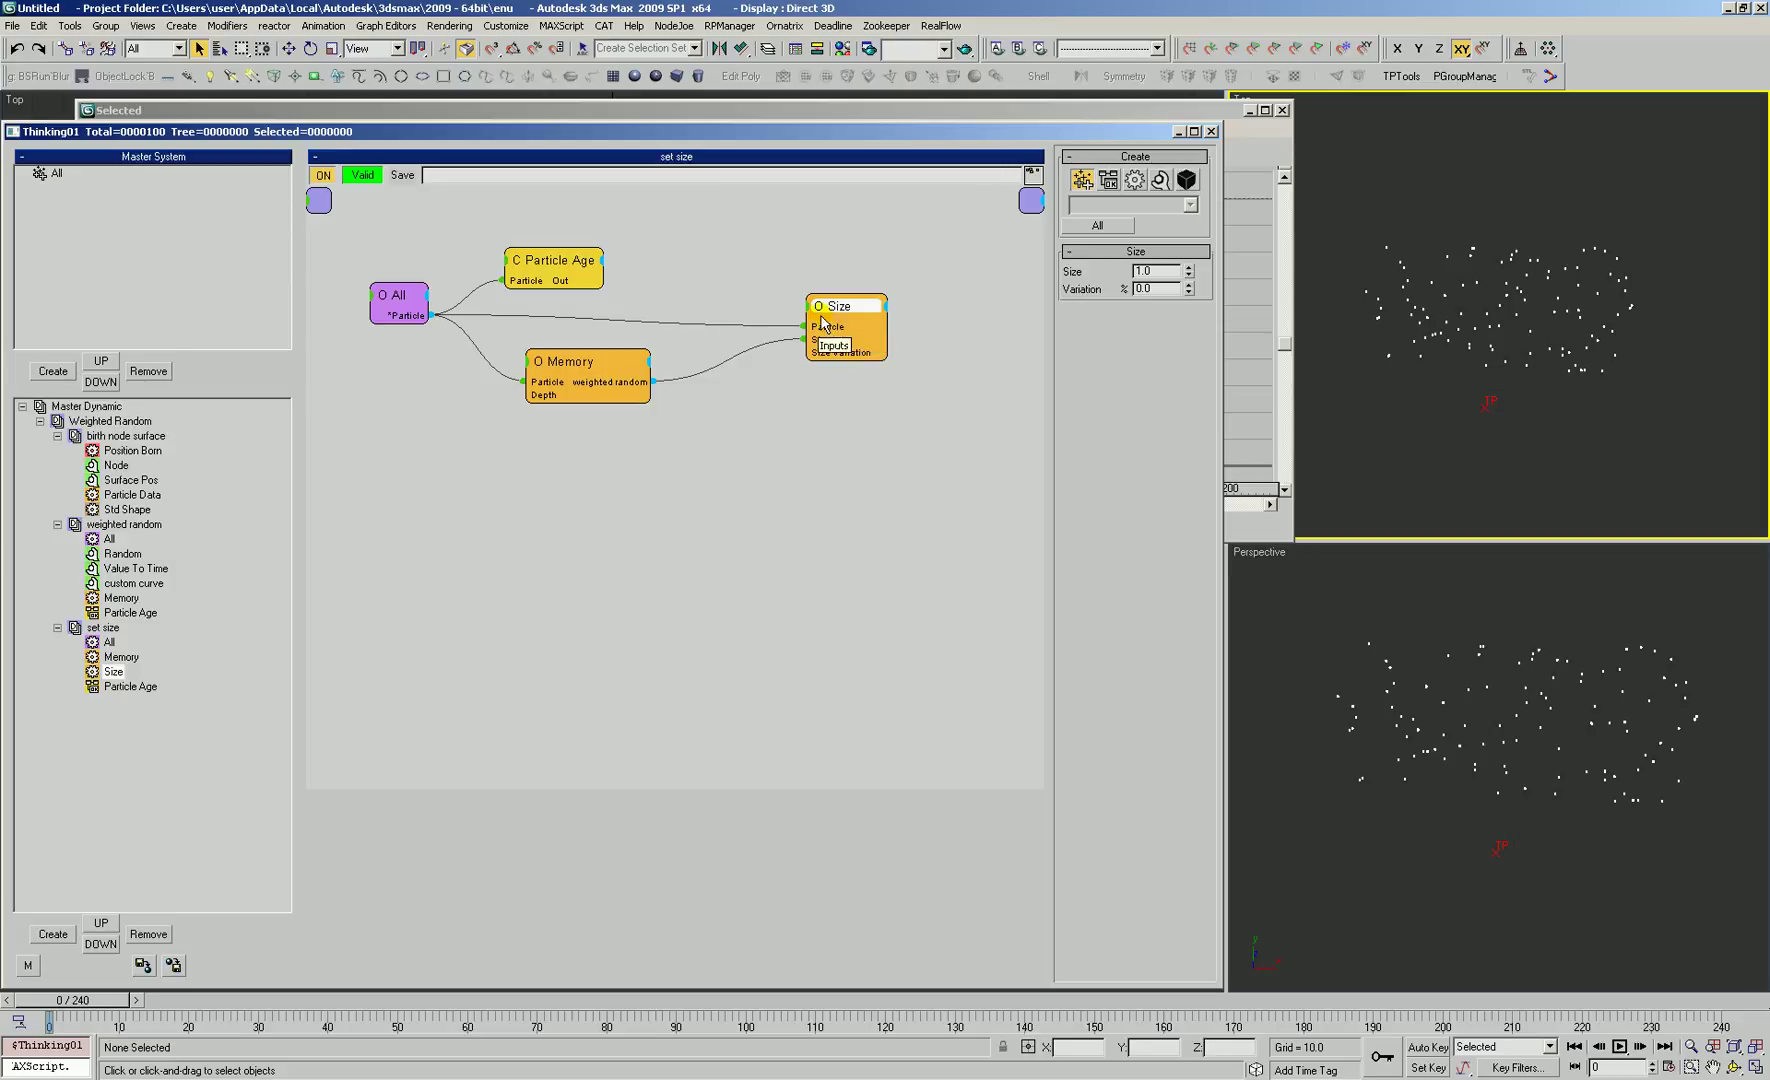
{"action": "right_click", "coordinate": [780, 298]}
{"action": "left_click", "coordinate": [810, 302]}
{"action": "left_click_drag", "start_coordinate": [818, 330], "coordinate": [543, 263]}
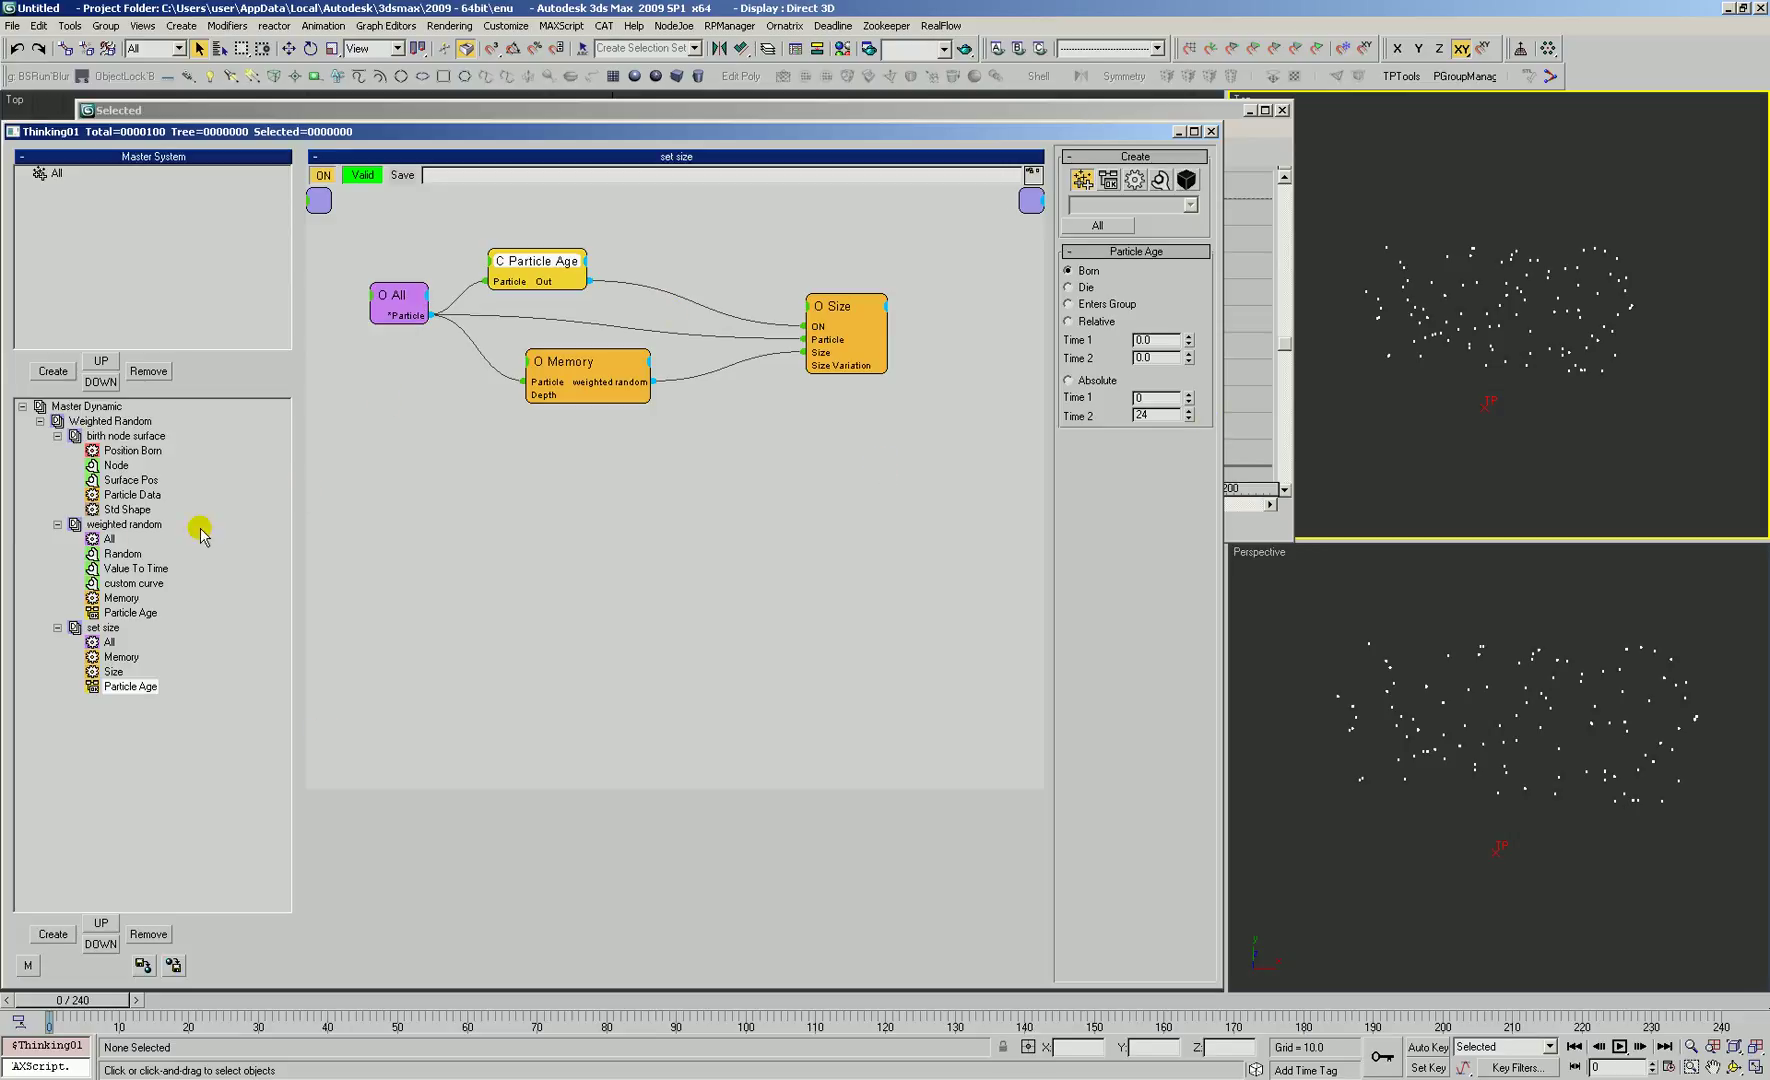
Step: Move Particle Age above Memory in the set size evaluation order and hide the unused inputs on Memory and Size
{"action": "left_click_drag", "start_coordinate": [117, 1003], "coordinate": [75, 998]}
{"action": "left_click_drag", "start_coordinate": [130, 686], "coordinate": [120, 674]}
{"action": "left_click", "coordinate": [626, 445]}
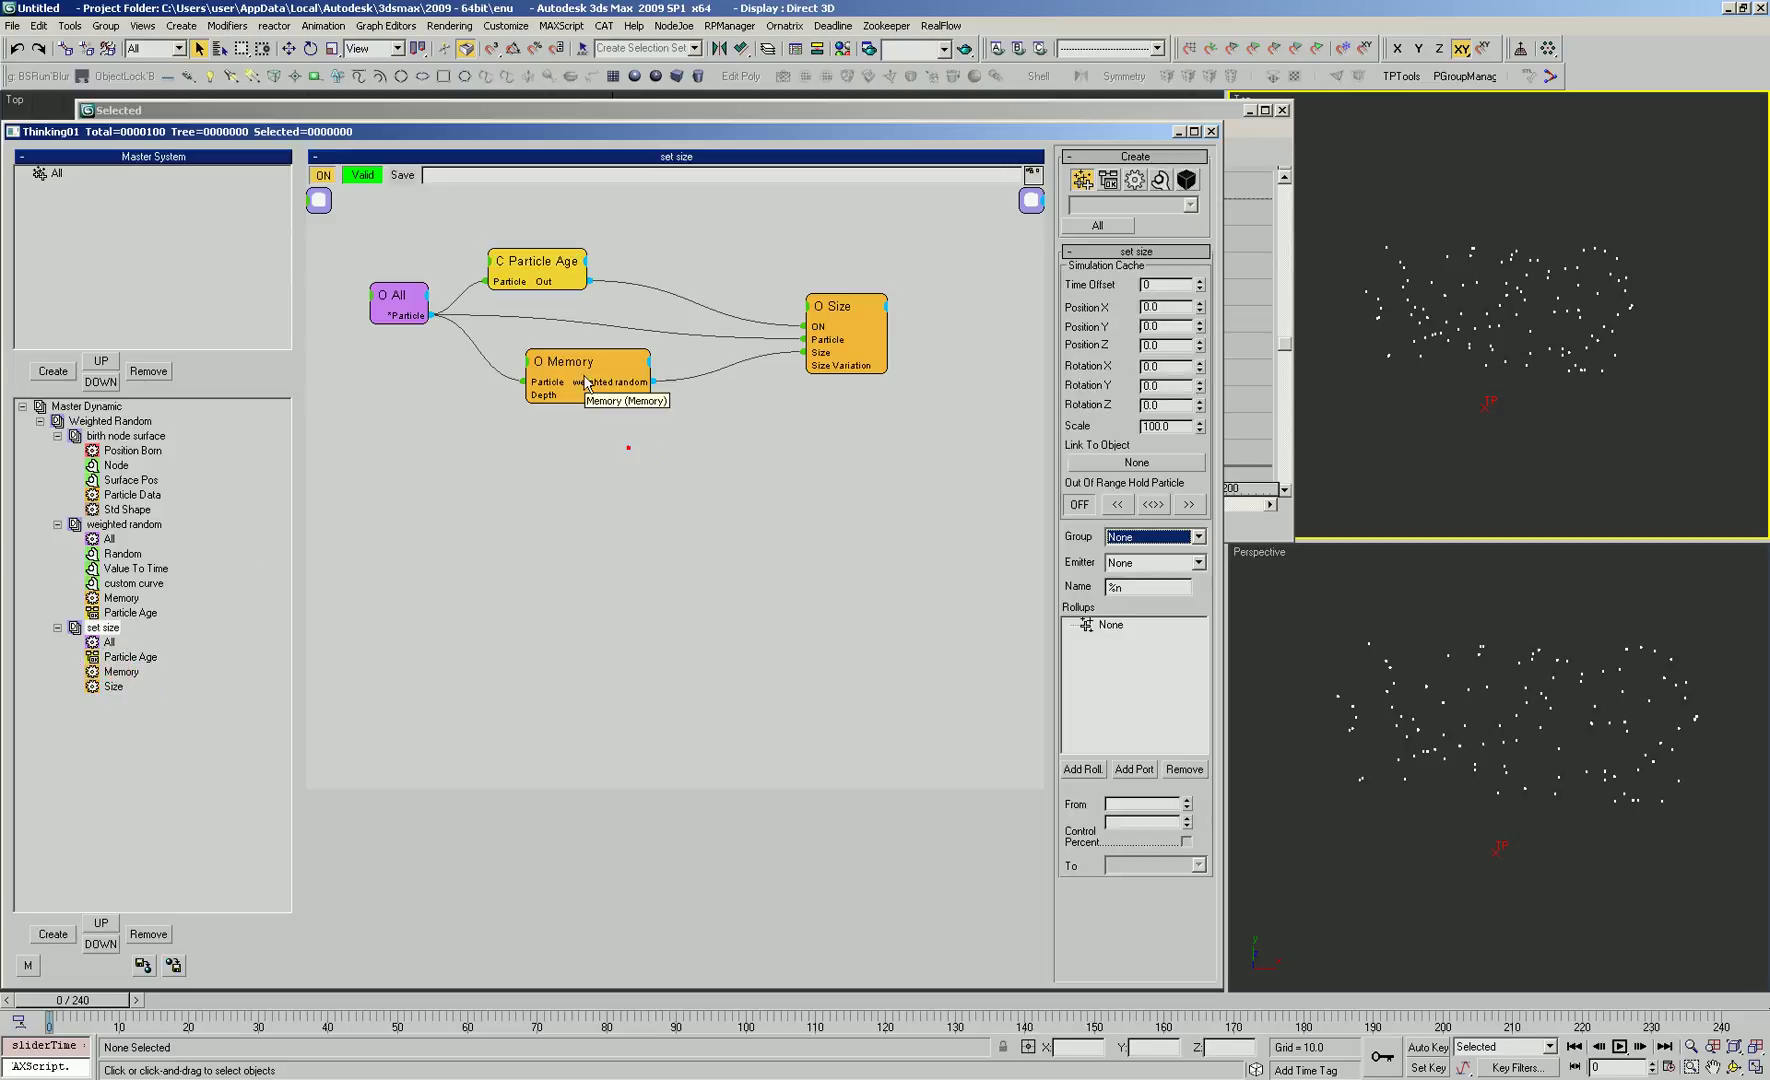
{"action": "left_click_drag", "start_coordinate": [580, 372], "coordinate": [571, 364]}
{"action": "double_click", "coordinate": [569, 361]}
{"action": "left_click", "coordinate": [850, 310]}
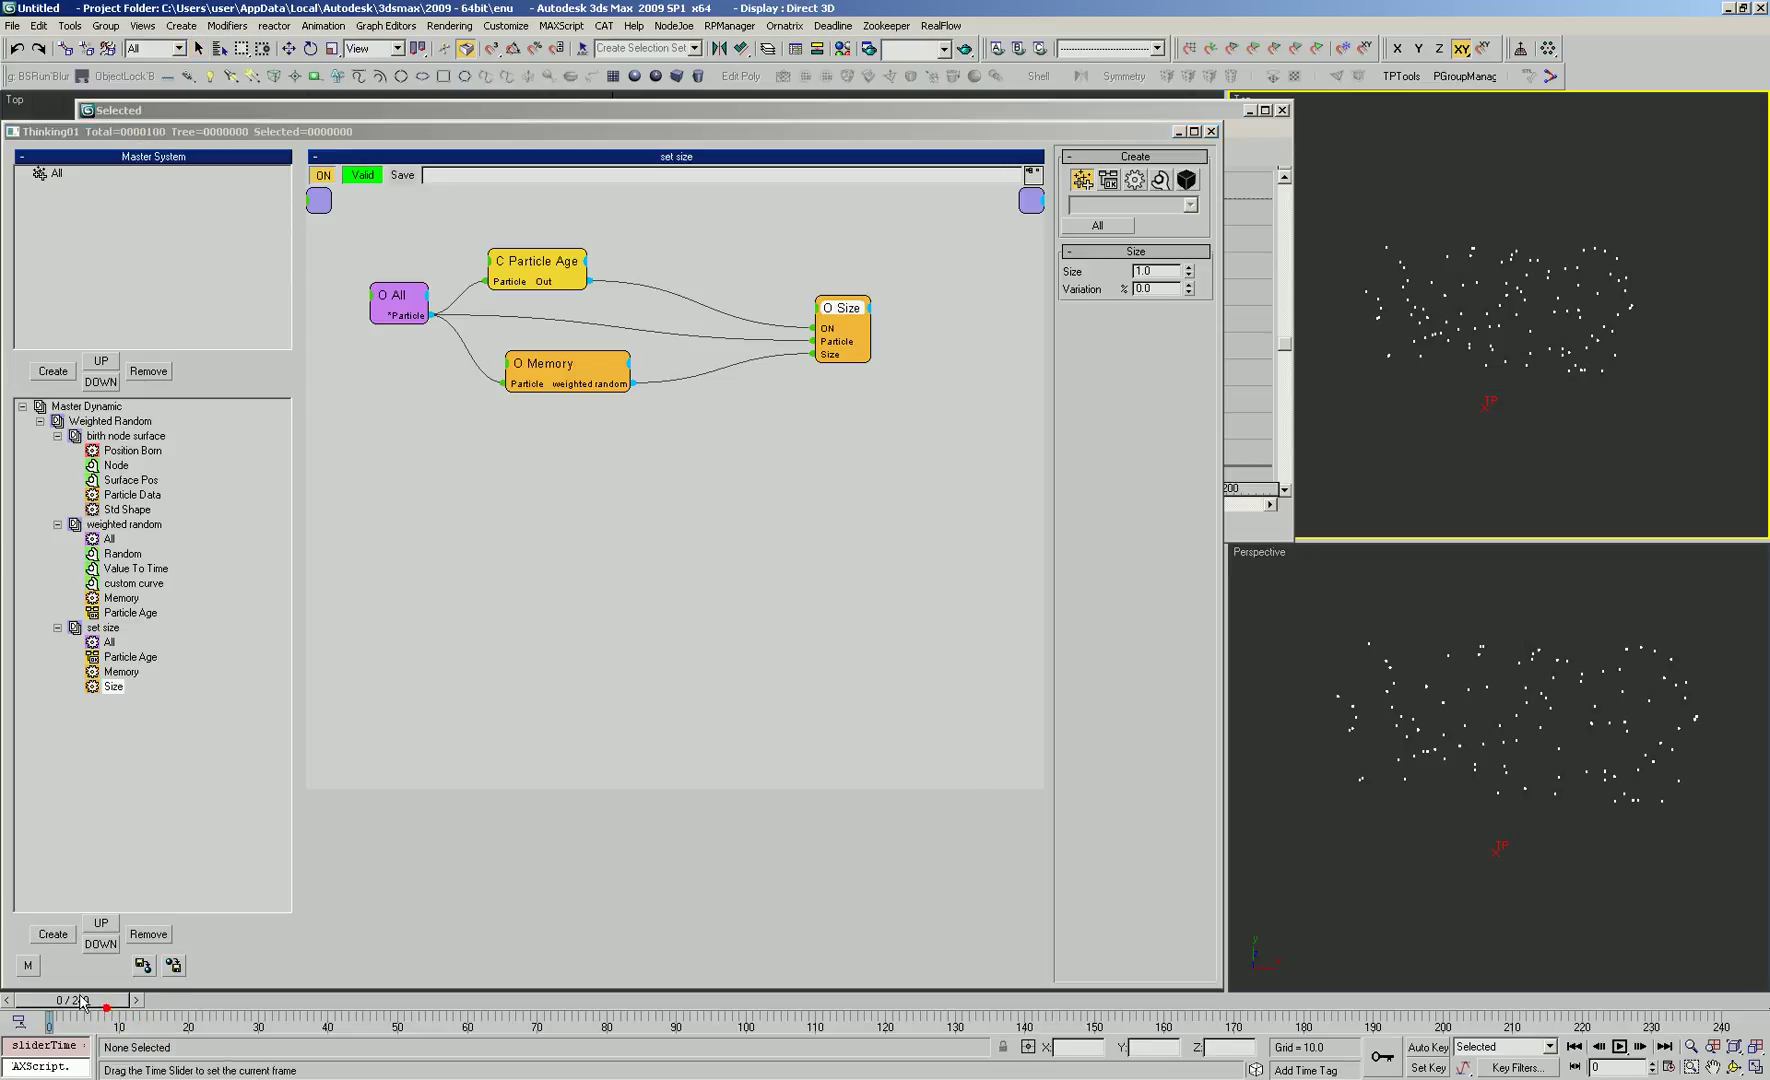
Step: Scrub the opening frames and zoom the Perspective view to check the size of the particles
{"action": "mouse_move", "coordinate": [105, 1001]}
{"action": "left_mouse_down"}
{"action": "mouse_move", "coordinate": [222, 1012]}
{"action": "mouse_move", "coordinate": [70, 1003]}
{"action": "left_mouse_up"}
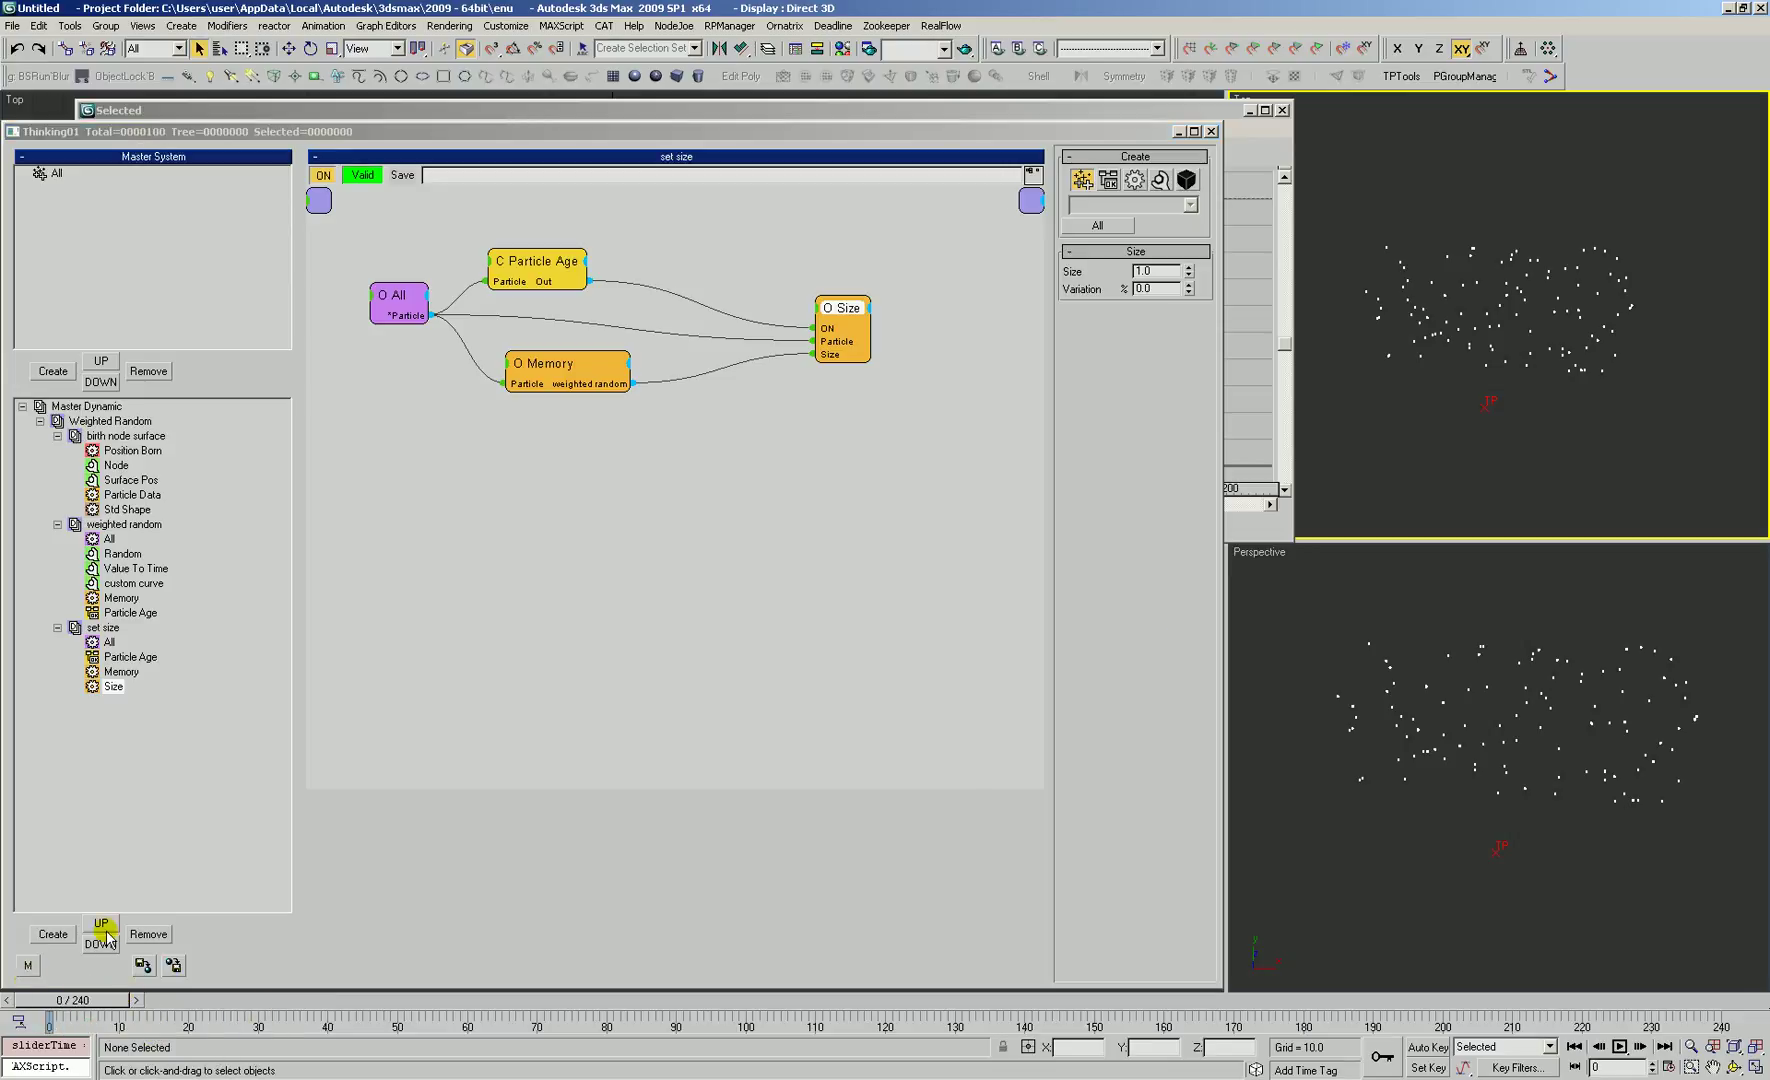
{"action": "right_click", "coordinate": [1466, 640]}
{"action": "key", "text": "alt+z"}
{"action": "left_click_drag", "start_coordinate": [1479, 705], "coordinate": [1507, 653]}
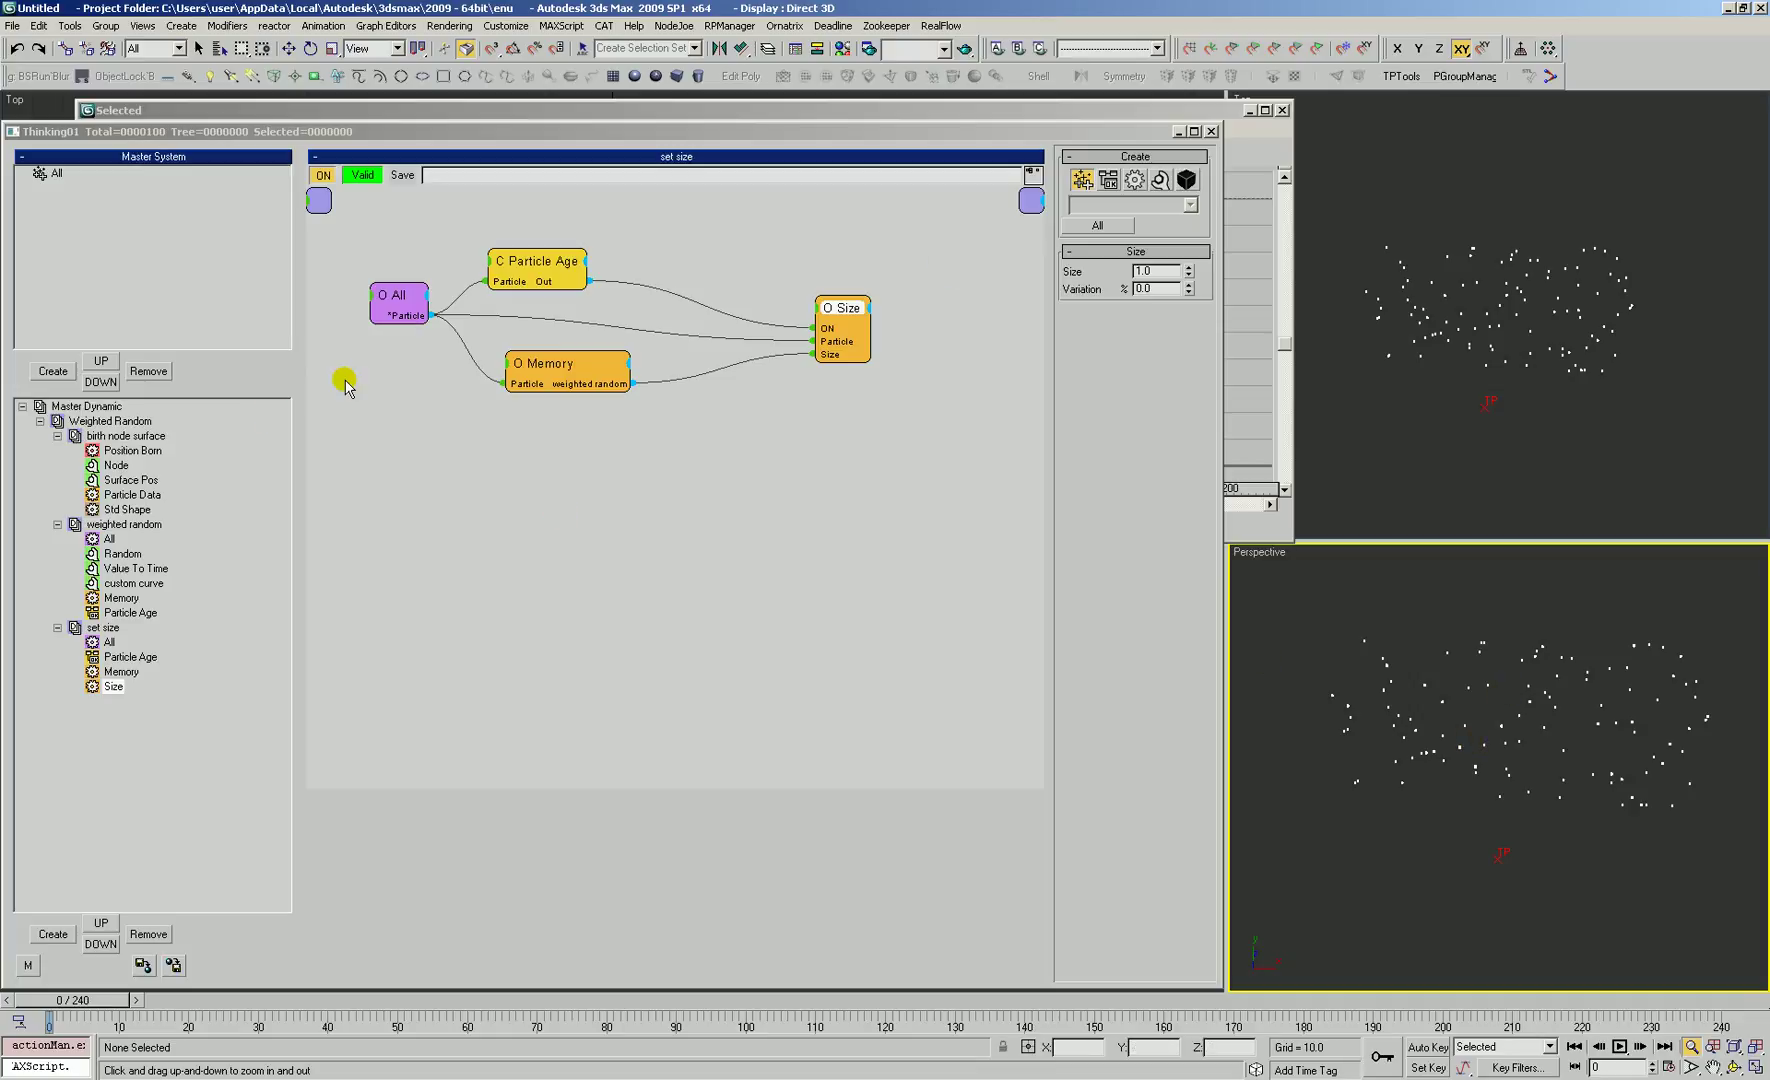
Step: Try a Size value of 1.91 on the Size operator and set it back to 1.0
{"action": "left_click_drag", "start_coordinate": [1188, 272], "coordinate": [1188, 268]}
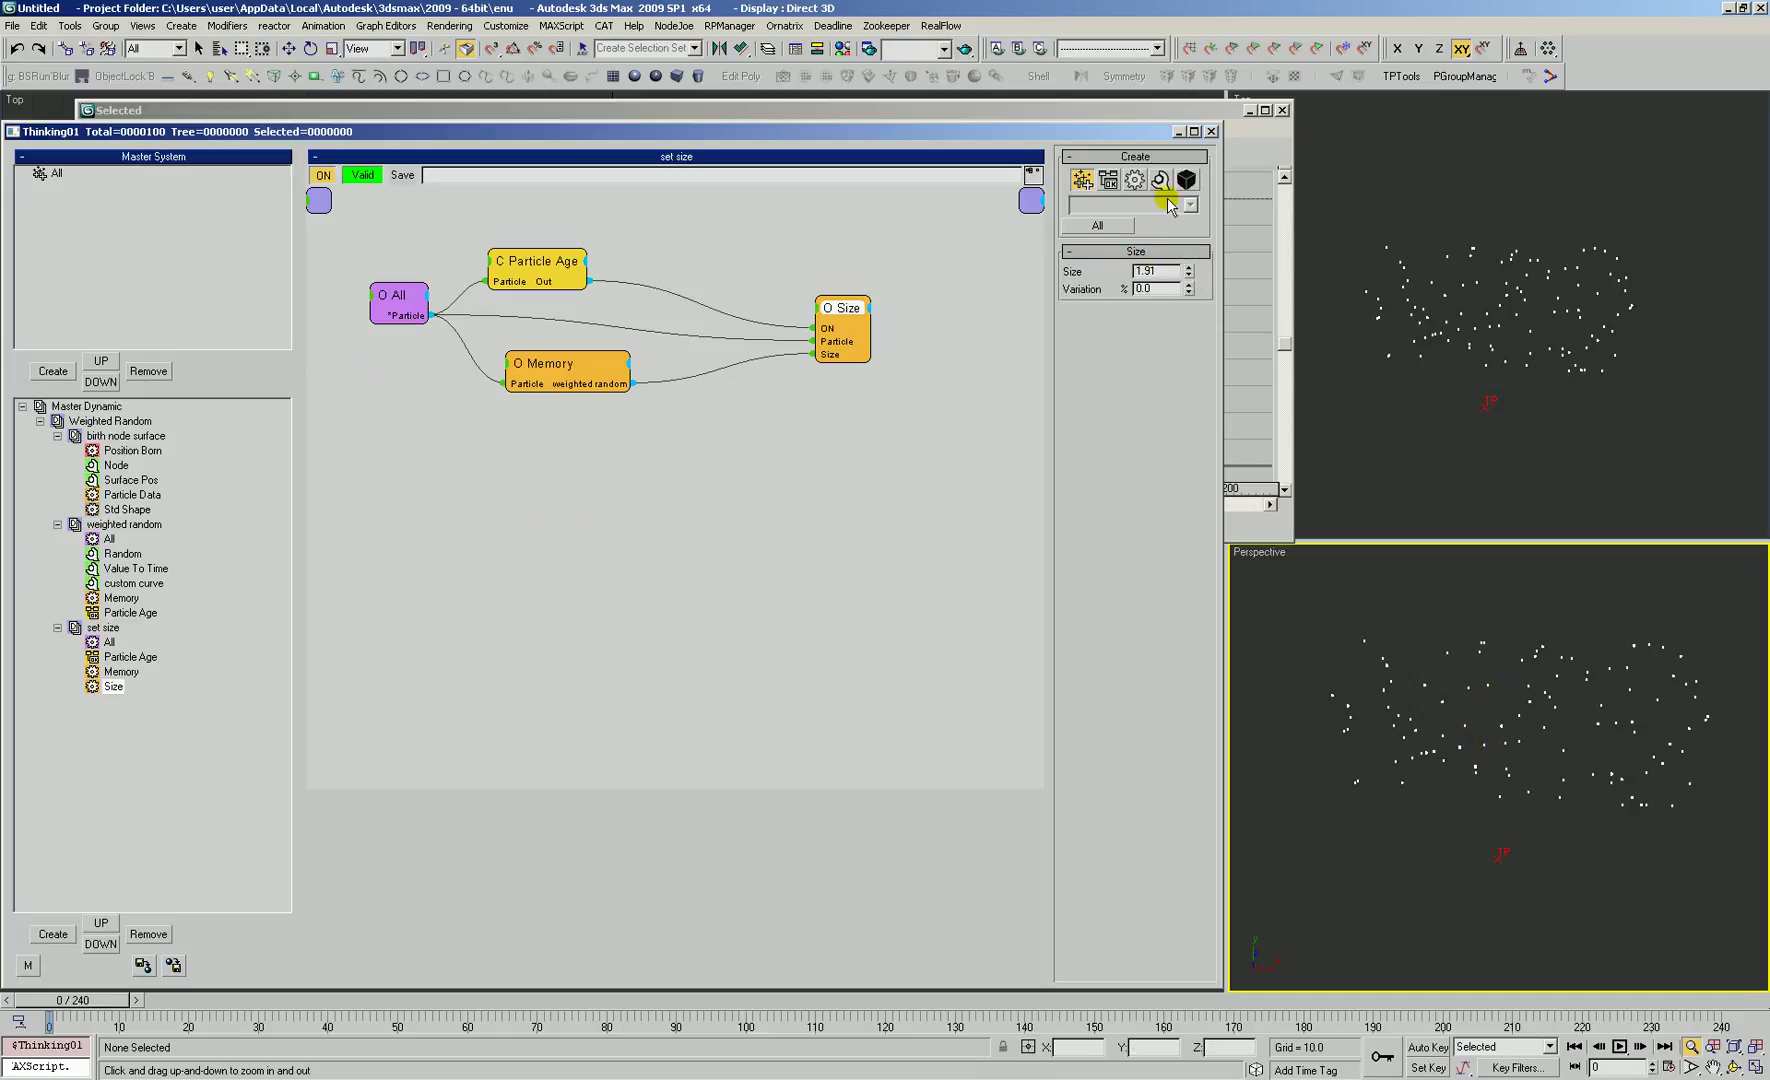
{"action": "left_click", "coordinate": [116, 405]}
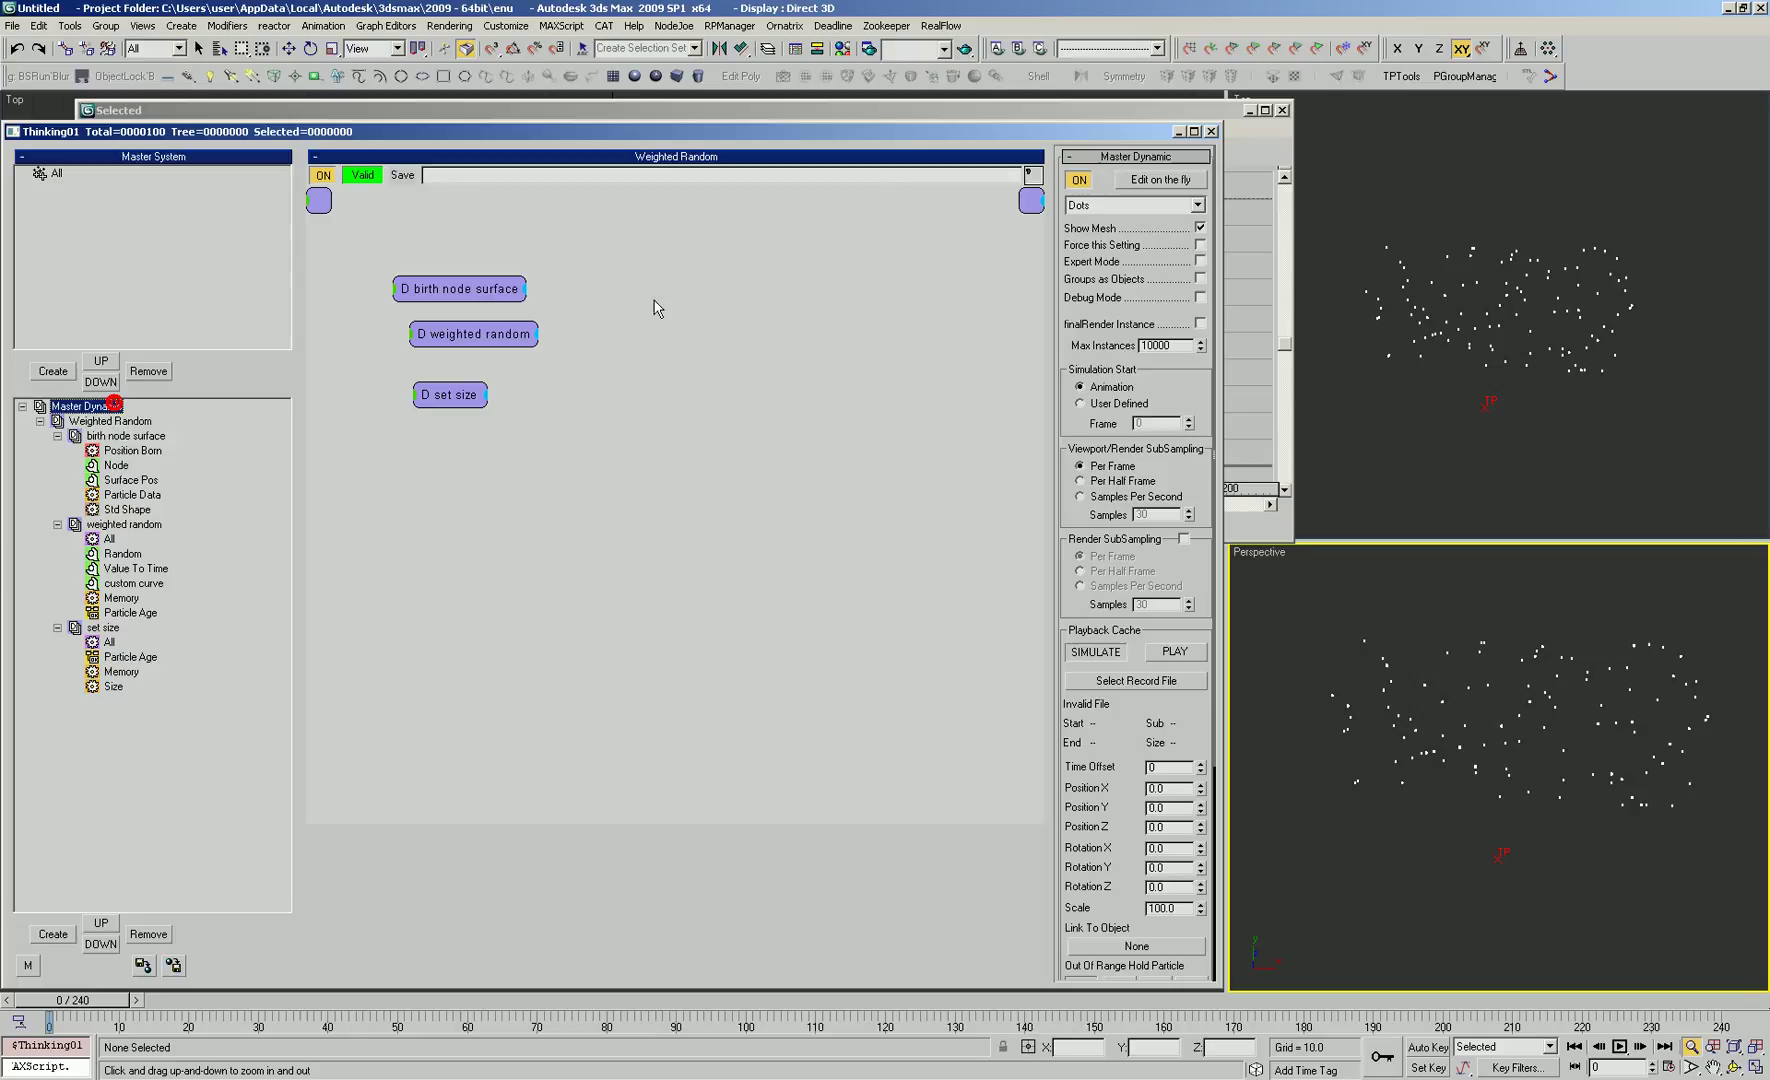
{"action": "left_click", "coordinate": [120, 657]}
{"action": "left_click", "coordinate": [845, 300]}
{"action": "left_click_drag", "start_coordinate": [1161, 274], "coordinate": [1040, 279]}
{"action": "type", "text": "1"}
{"action": "key", "text": "Tab"}
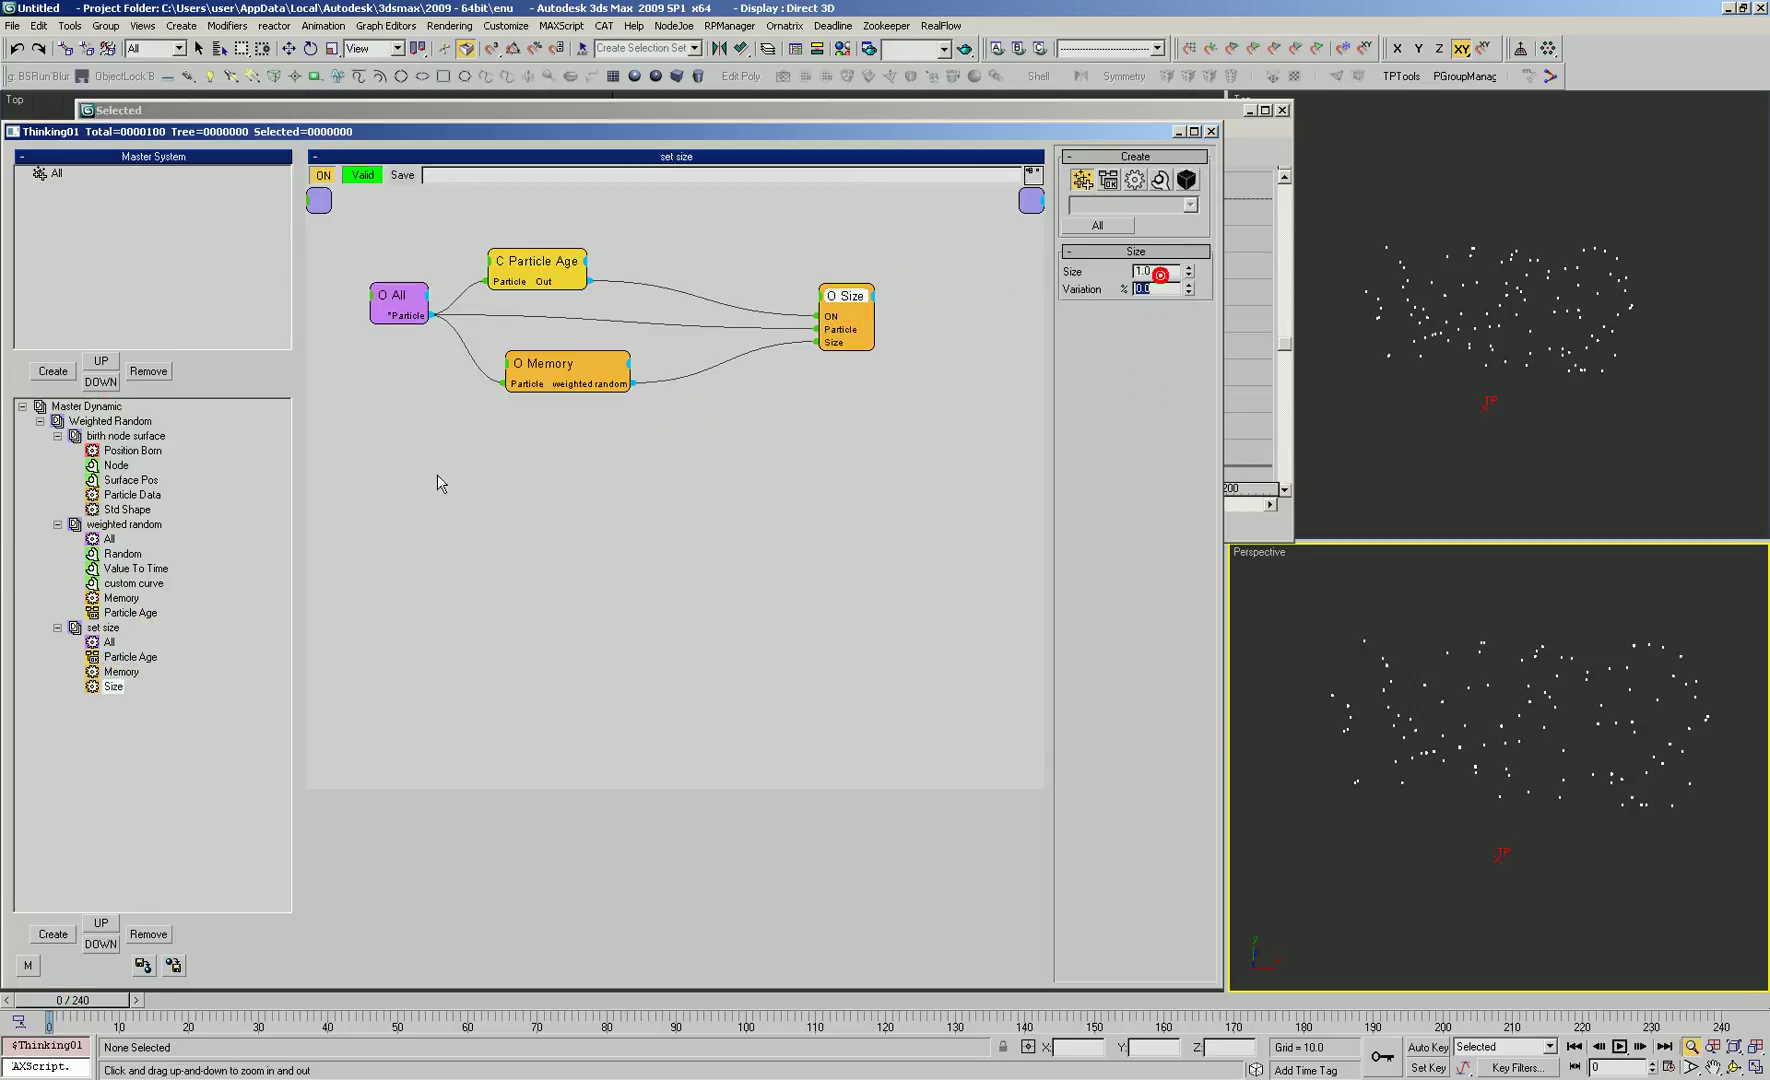
Step: Add a Float helper to the weighted random DynamicSet and connect the custom curve's Value output to it
{"action": "left_click", "coordinate": [116, 568]}
{"action": "left_click", "coordinate": [925, 330]}
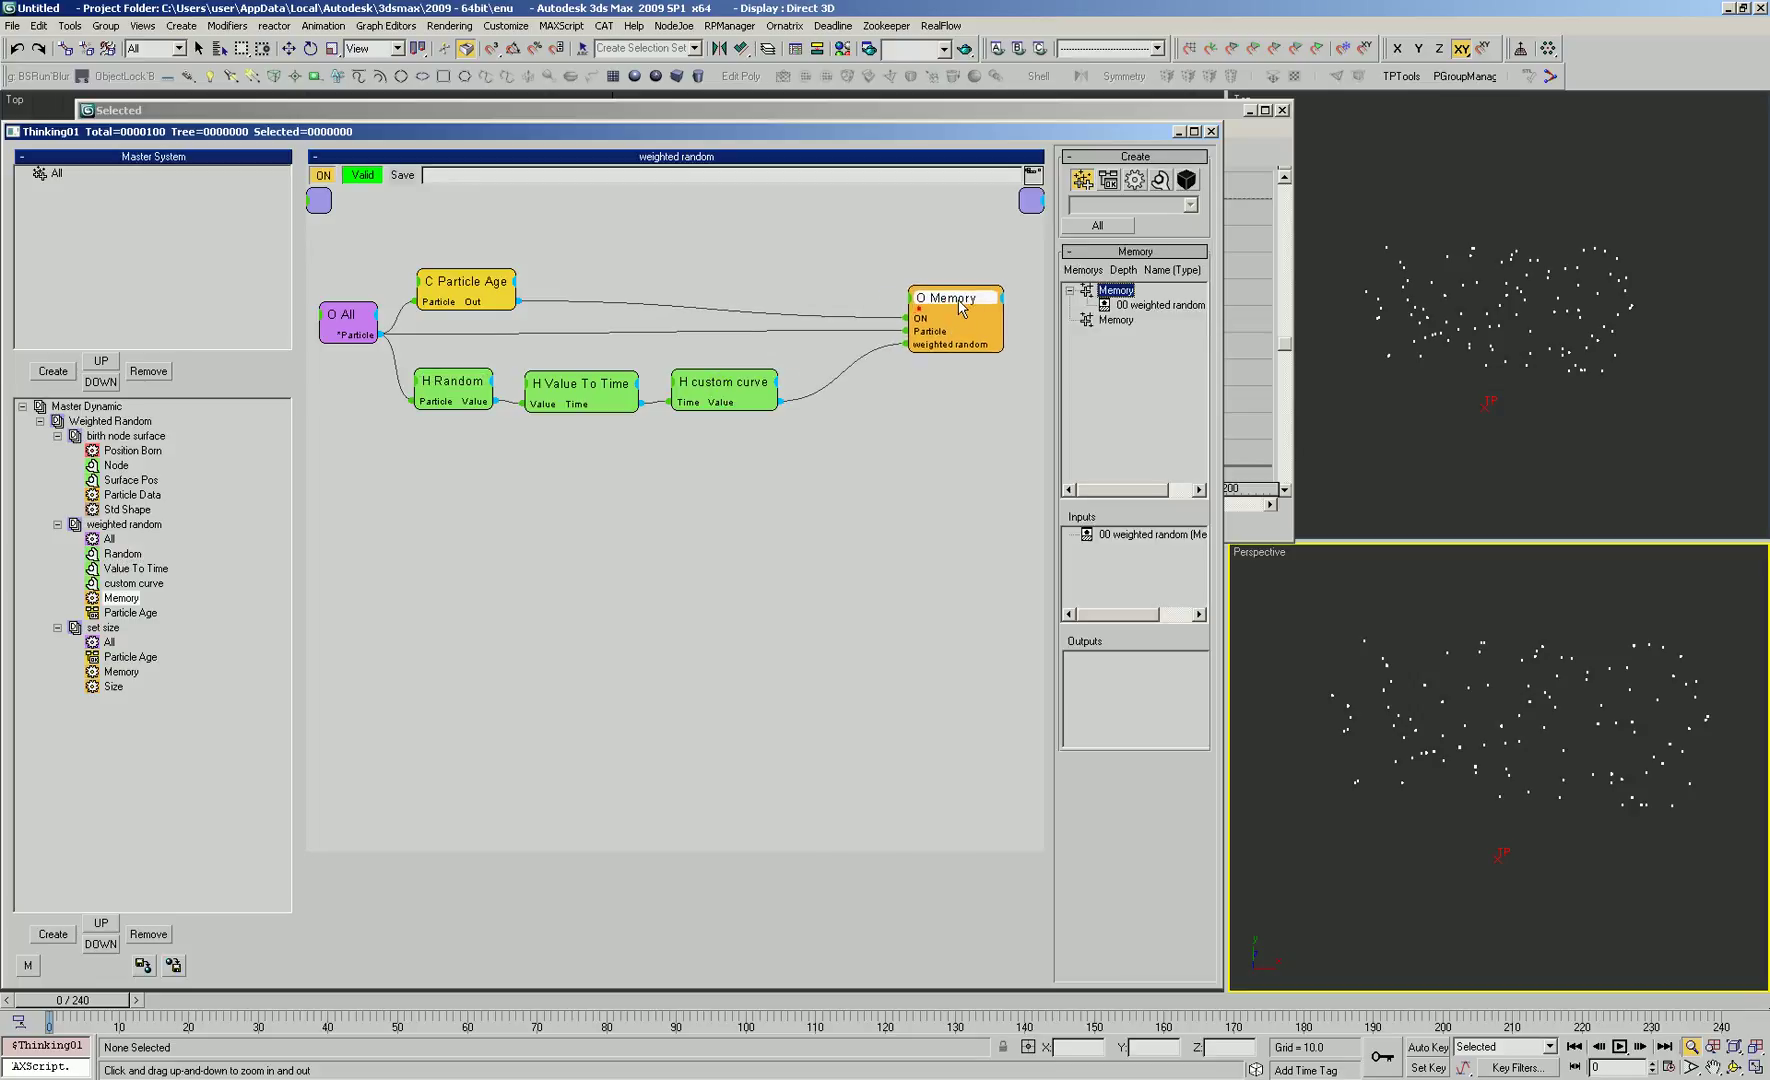
{"action": "right_click", "coordinate": [826, 462]}
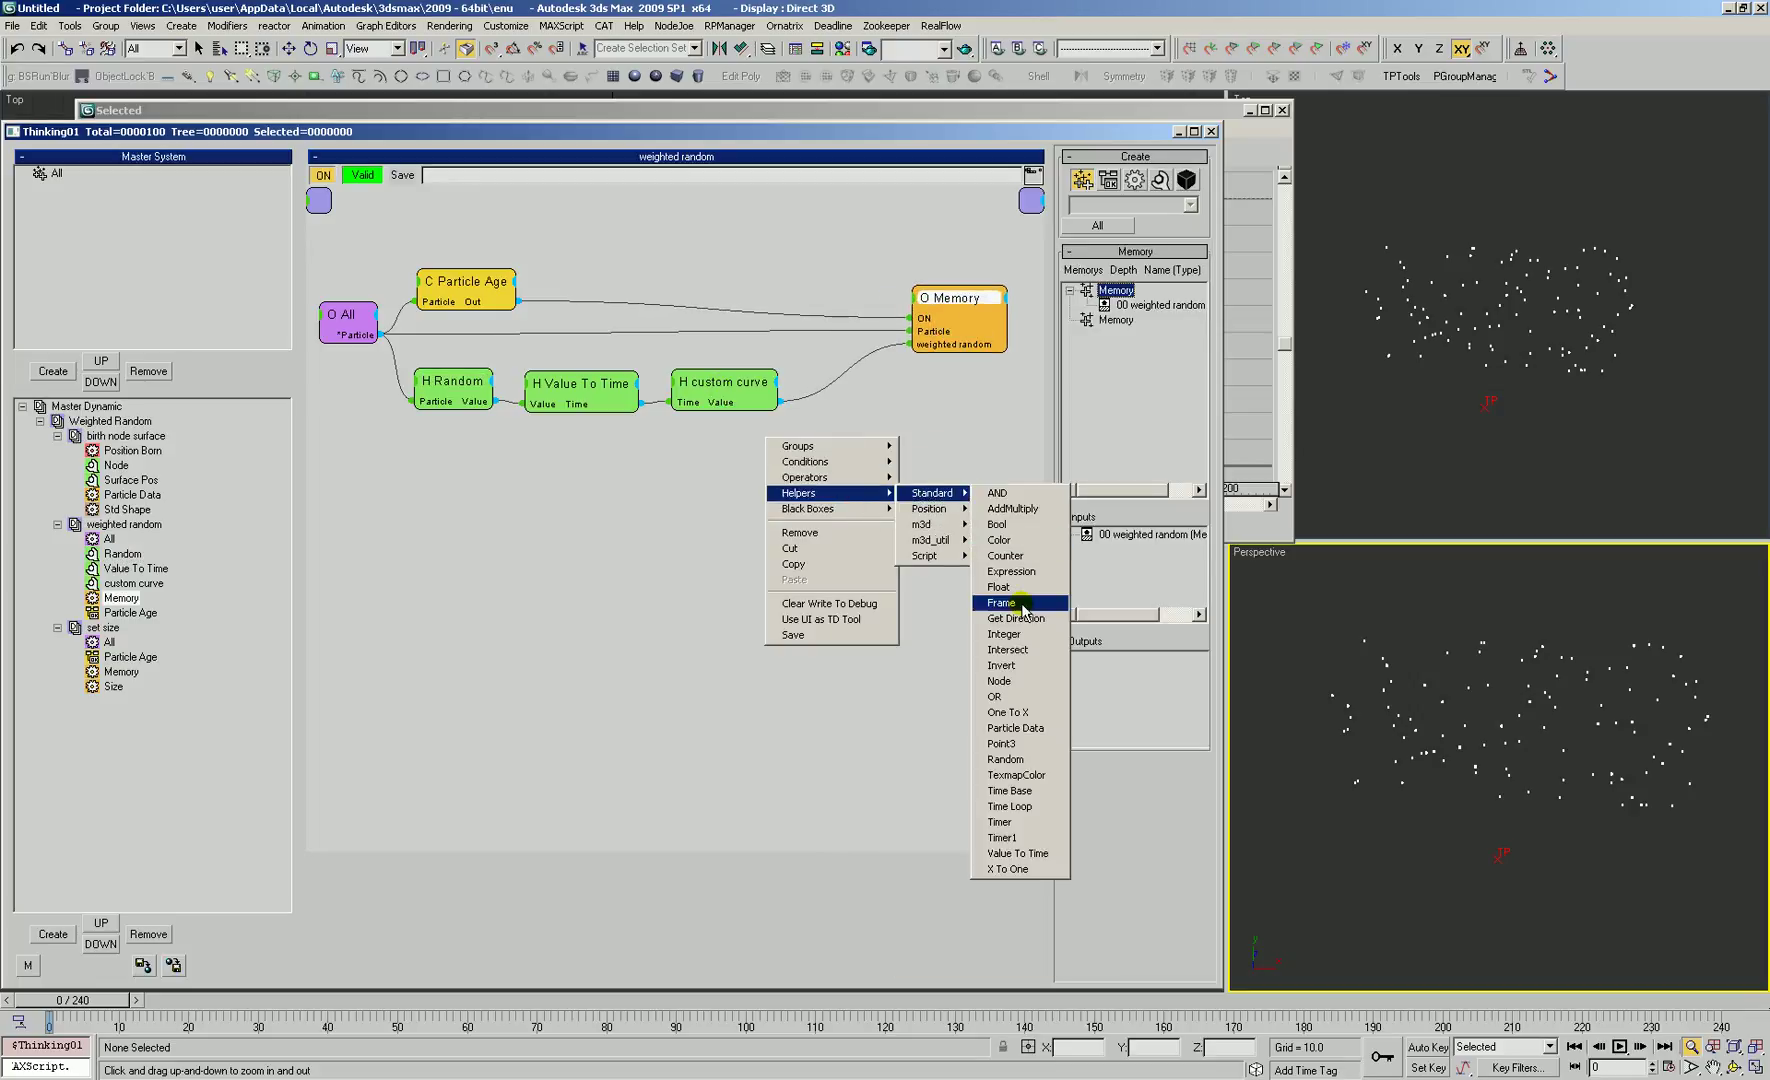
{"action": "left_click", "coordinate": [1010, 587]}
{"action": "left_click_drag", "start_coordinate": [853, 467], "coordinate": [871, 434]}
{"action": "left_click_drag", "start_coordinate": [775, 402], "coordinate": [861, 400]}
Step: Rearrange the Memory, custom curve and Float nodes so that Float sits between custom curve and Memory
{"action": "left_click", "coordinate": [935, 345]}
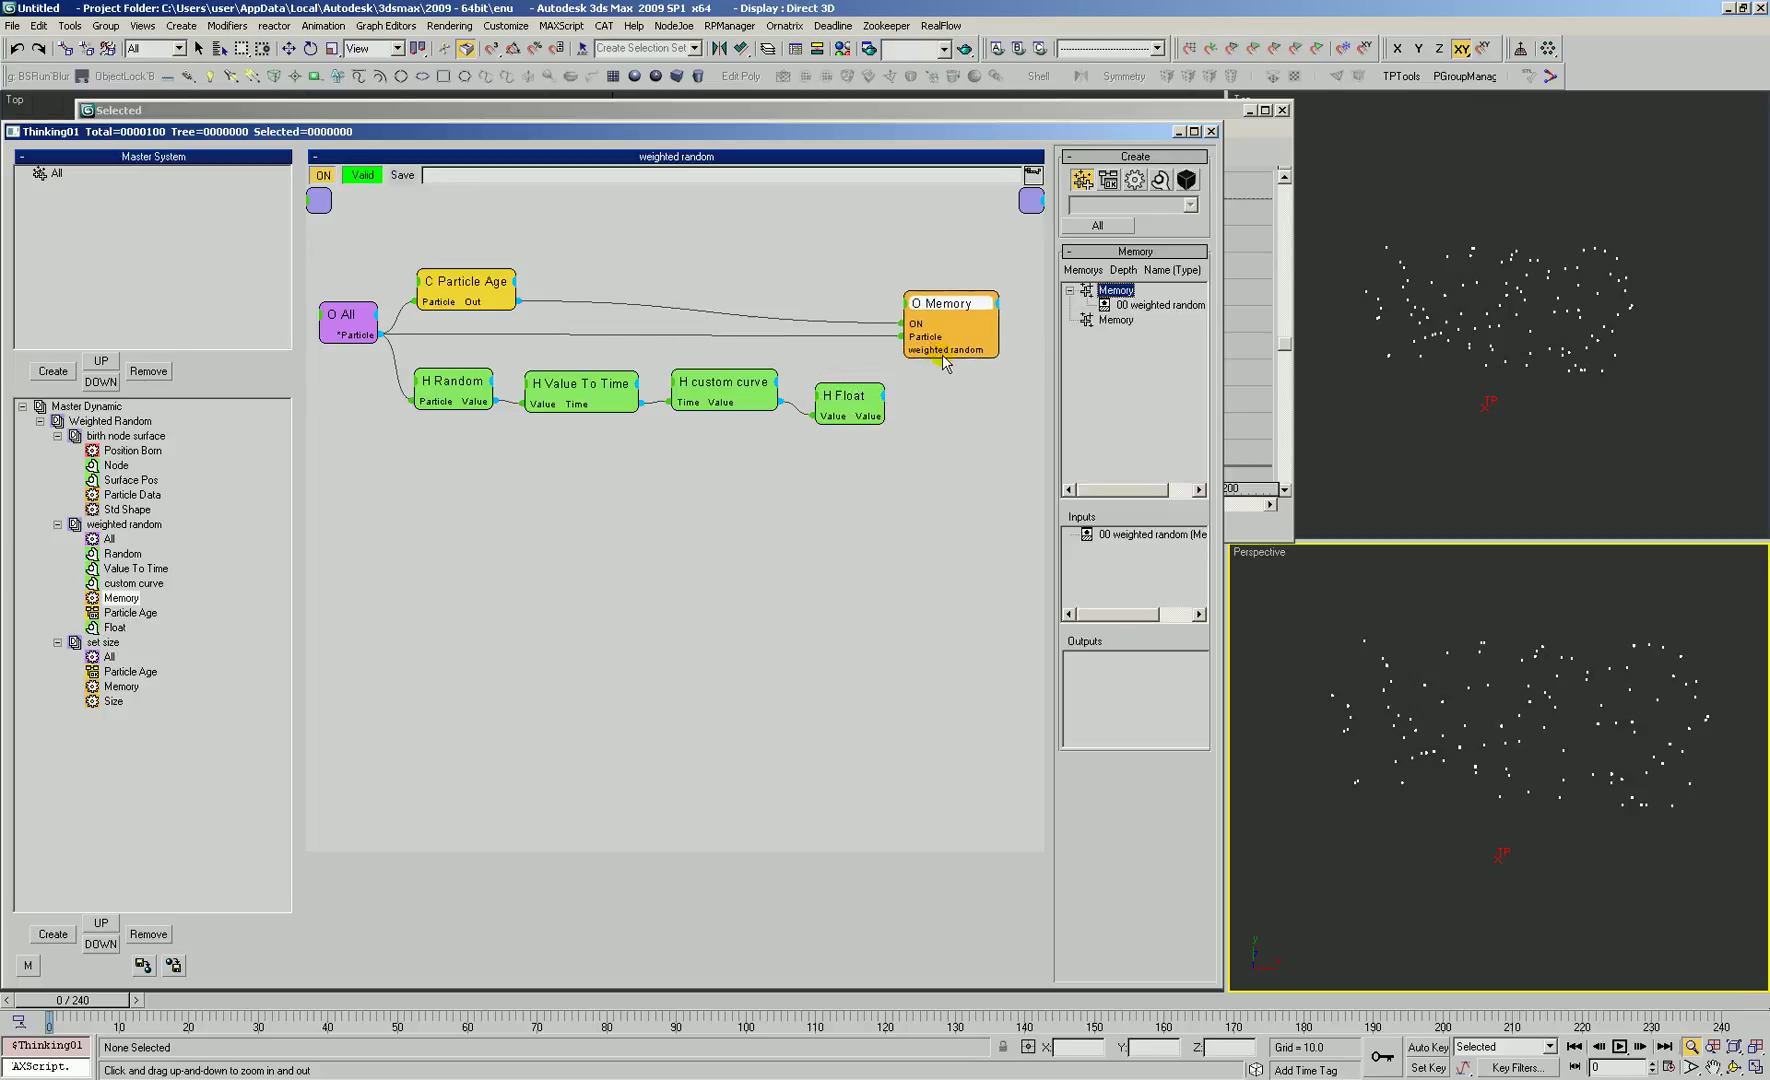
{"action": "mouse_move", "coordinate": [946, 350]}
{"action": "left_mouse_down"}
{"action": "mouse_move", "coordinate": [882, 418]}
{"action": "mouse_move", "coordinate": [922, 349]}
{"action": "left_mouse_up"}
{"action": "left_click_drag", "start_coordinate": [935, 440], "coordinate": [588, 446]}
{"action": "left_click_drag", "start_coordinate": [706, 386], "coordinate": [694, 391]}
{"action": "left_click_drag", "start_coordinate": [725, 363], "coordinate": [699, 446]}
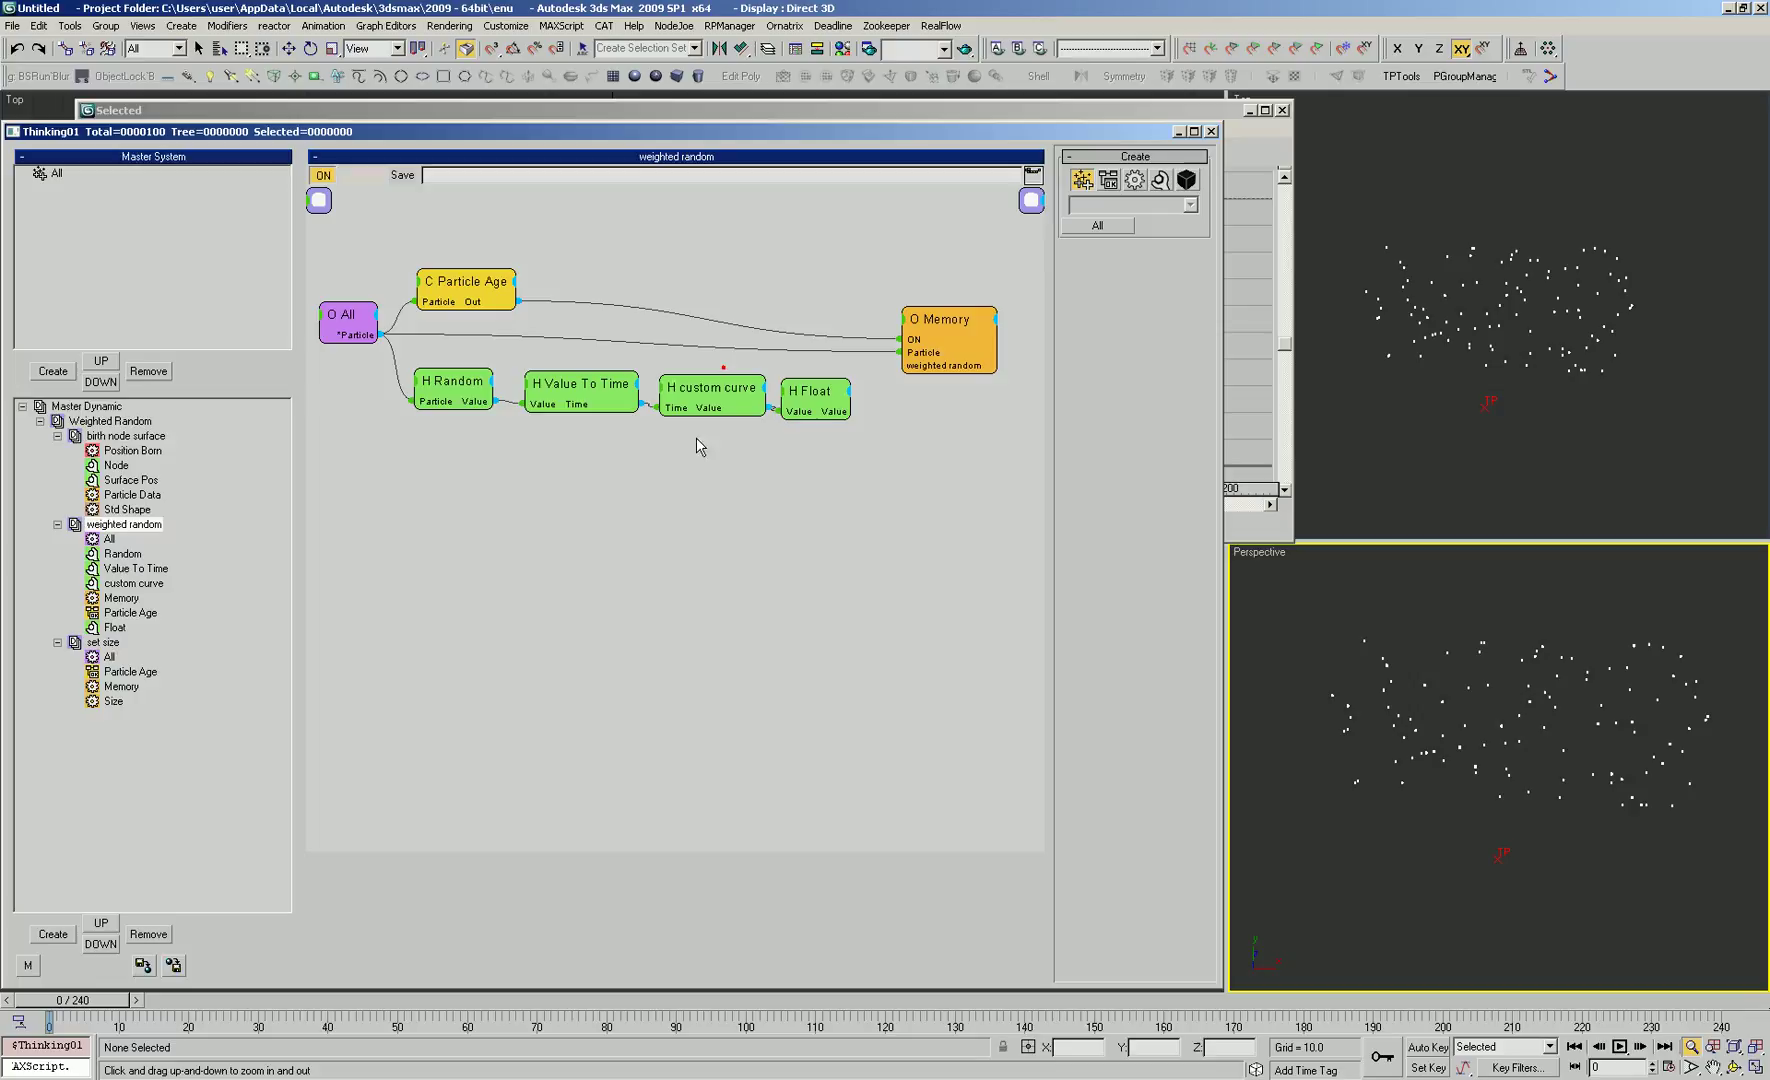
Step: Set the Float helper to Multiply by 10.0, connect its Value to Memory's weighted random input and refresh the particles
{"action": "left_click", "coordinate": [828, 119]}
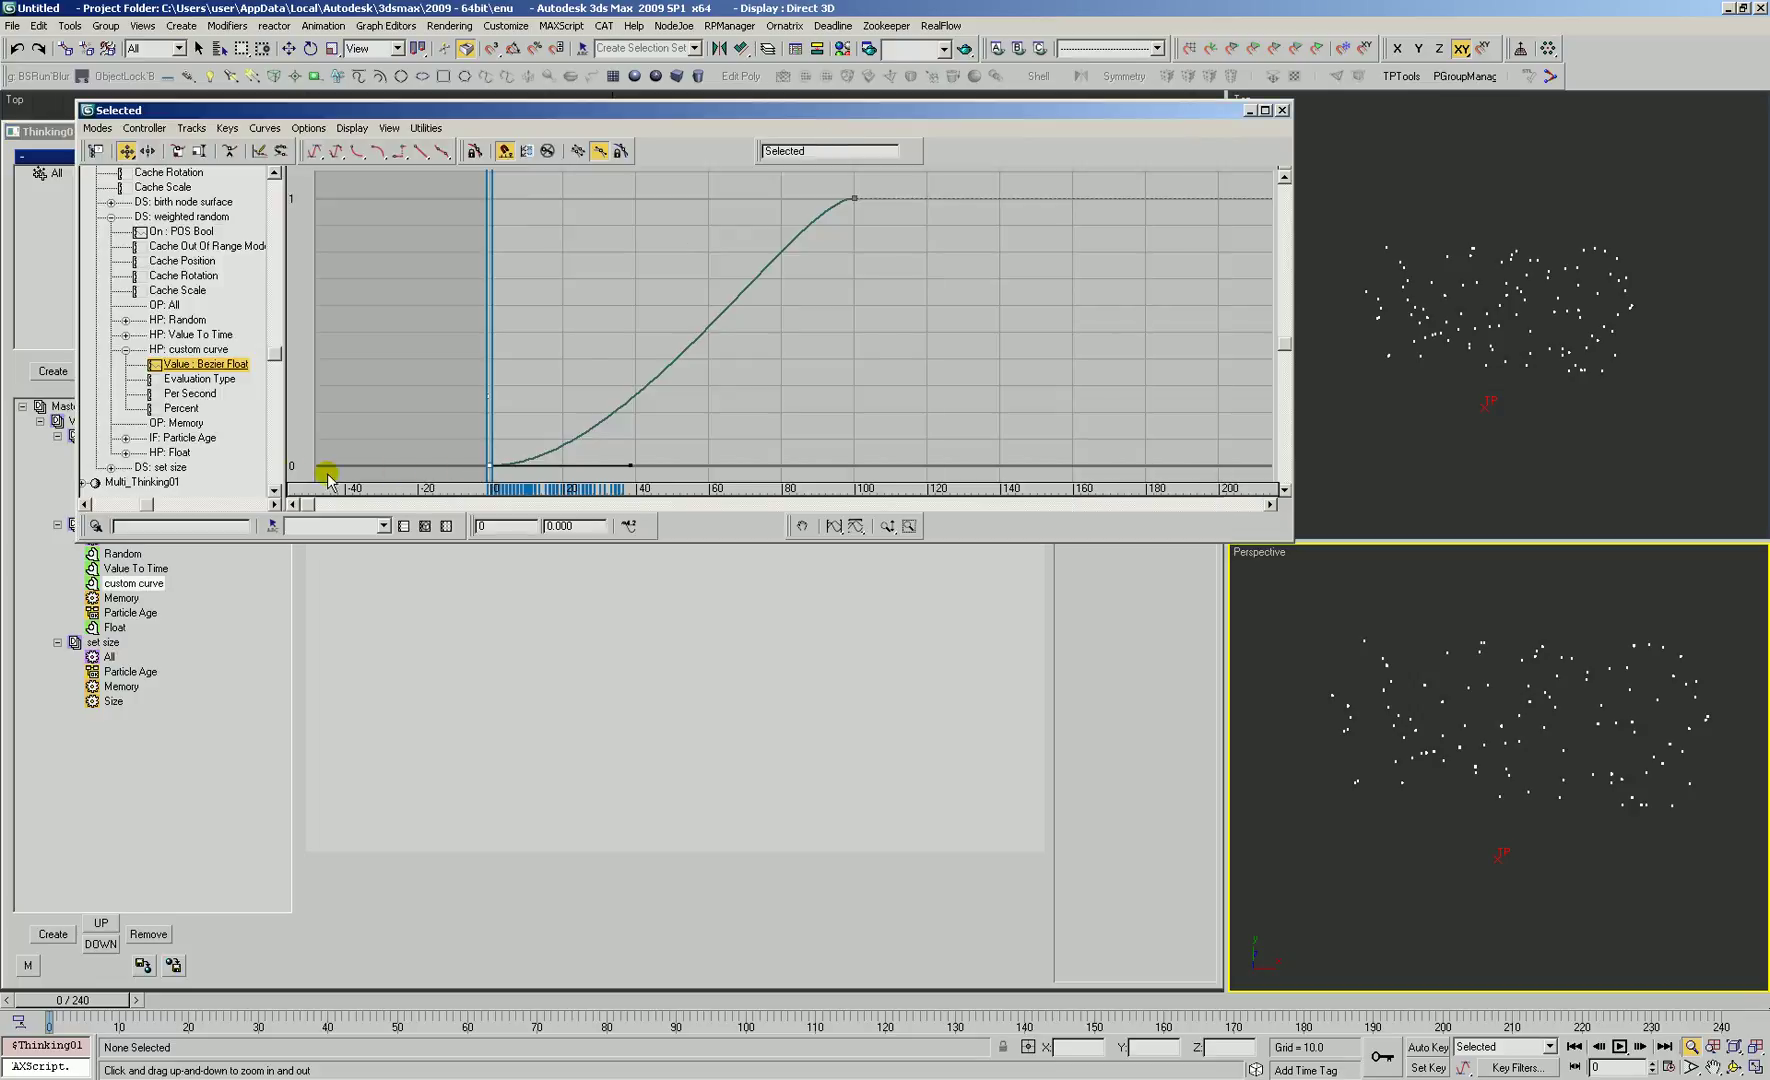
{"action": "left_click", "coordinate": [583, 608]}
{"action": "left_click", "coordinate": [822, 386]}
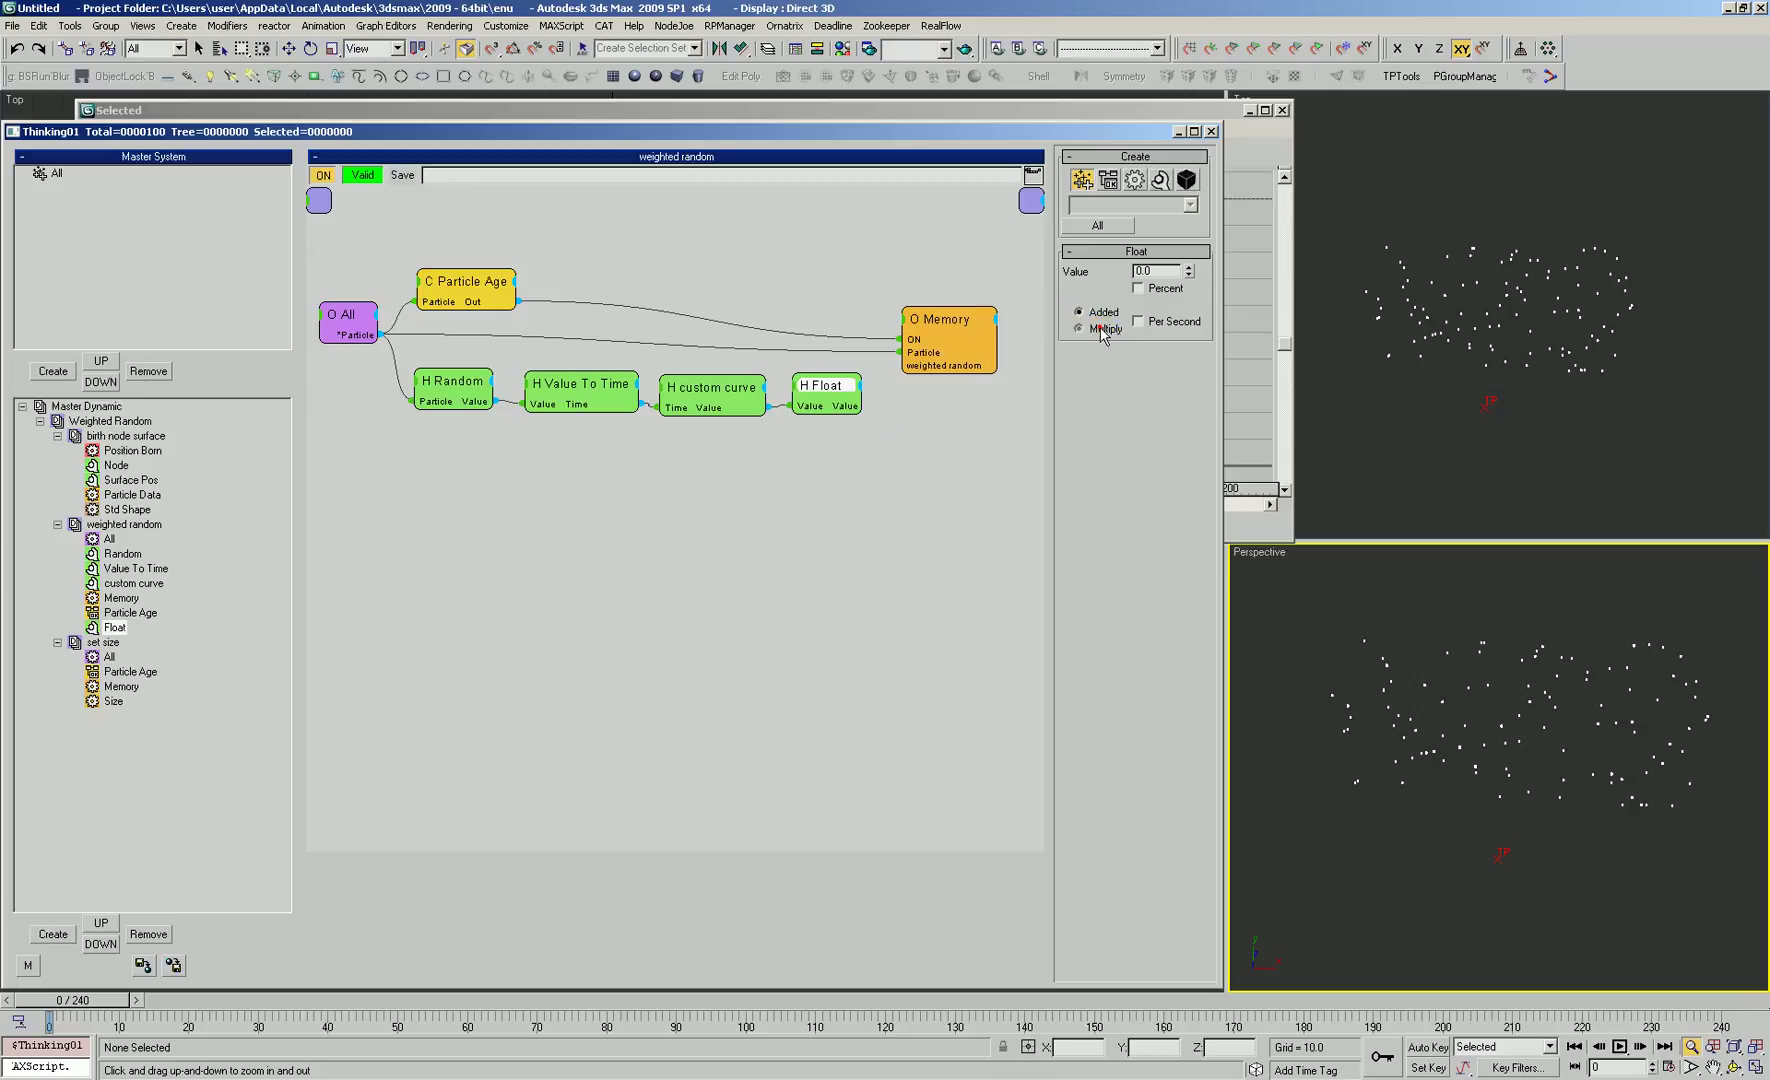
{"action": "left_click", "coordinate": [1158, 270]}
{"action": "left_click_drag", "start_coordinate": [863, 404], "coordinate": [900, 365]}
{"action": "left_click", "coordinate": [84, 1022]}
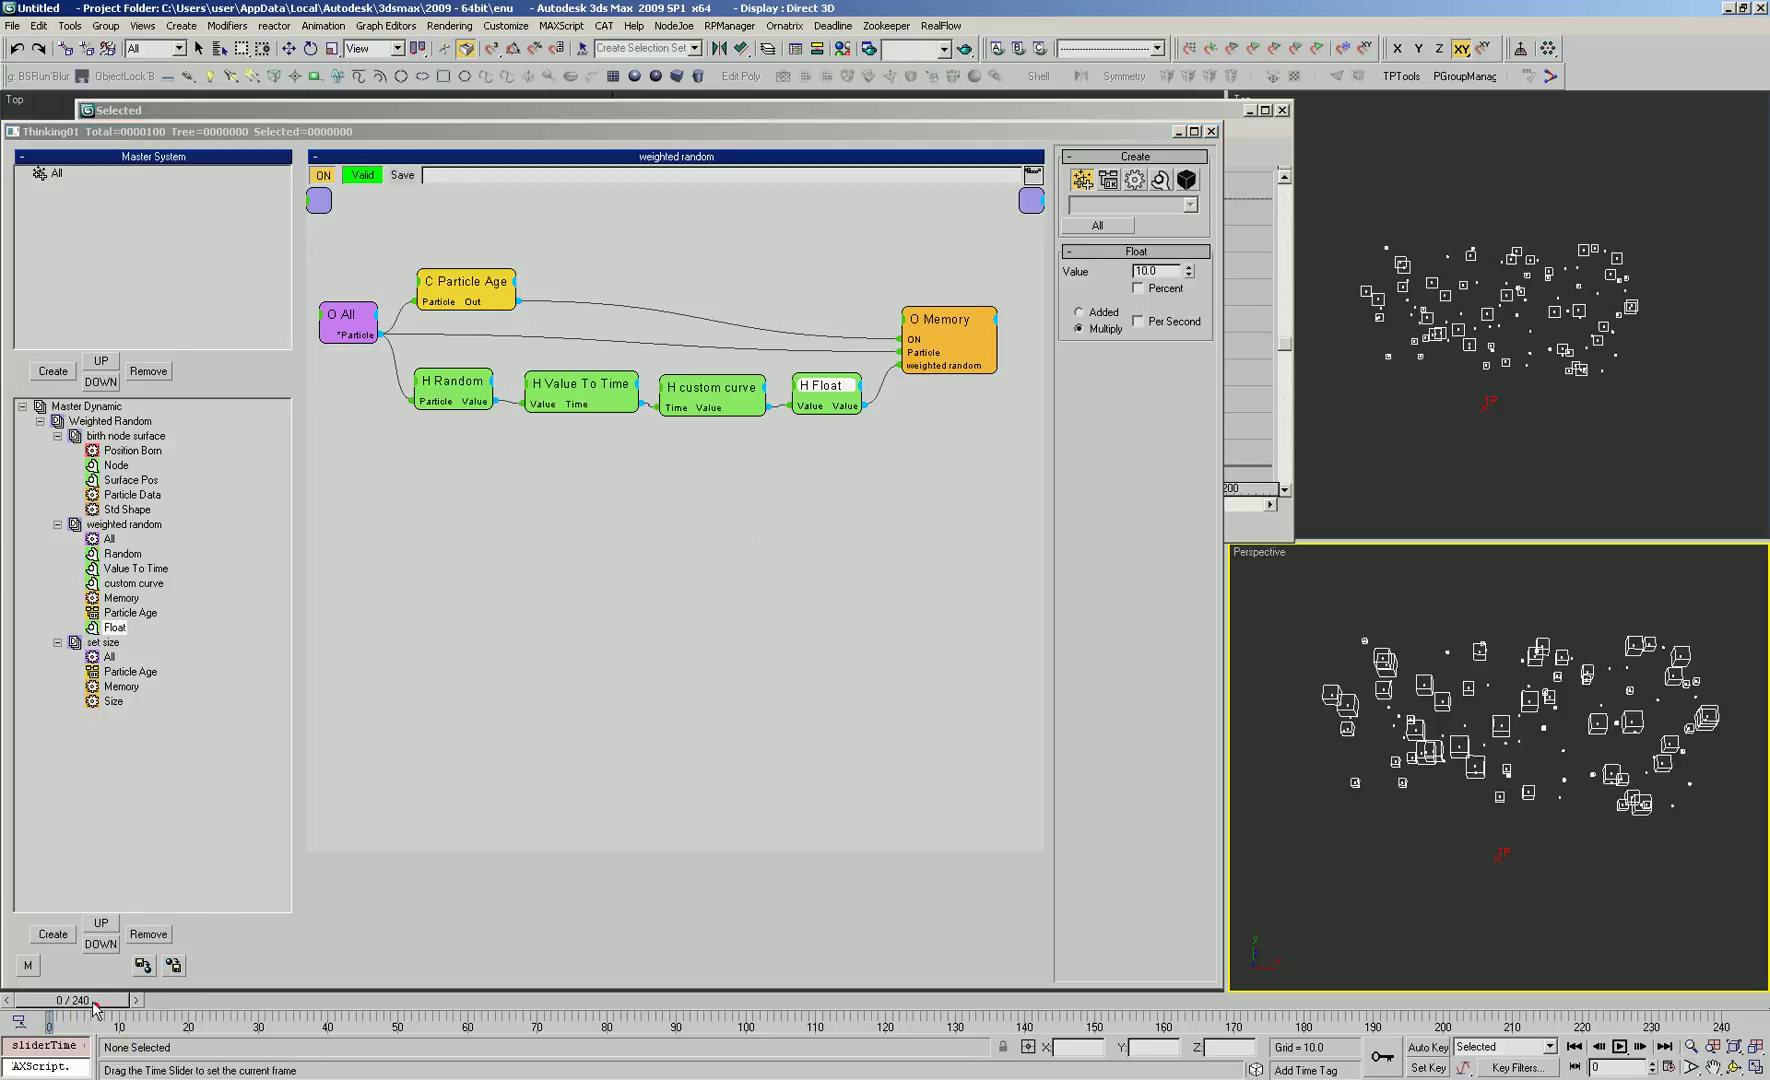
{"action": "middle_click_drag", "start_coordinate": [1493, 827], "coordinate": [1520, 726], "text": "ctrl+alt"}
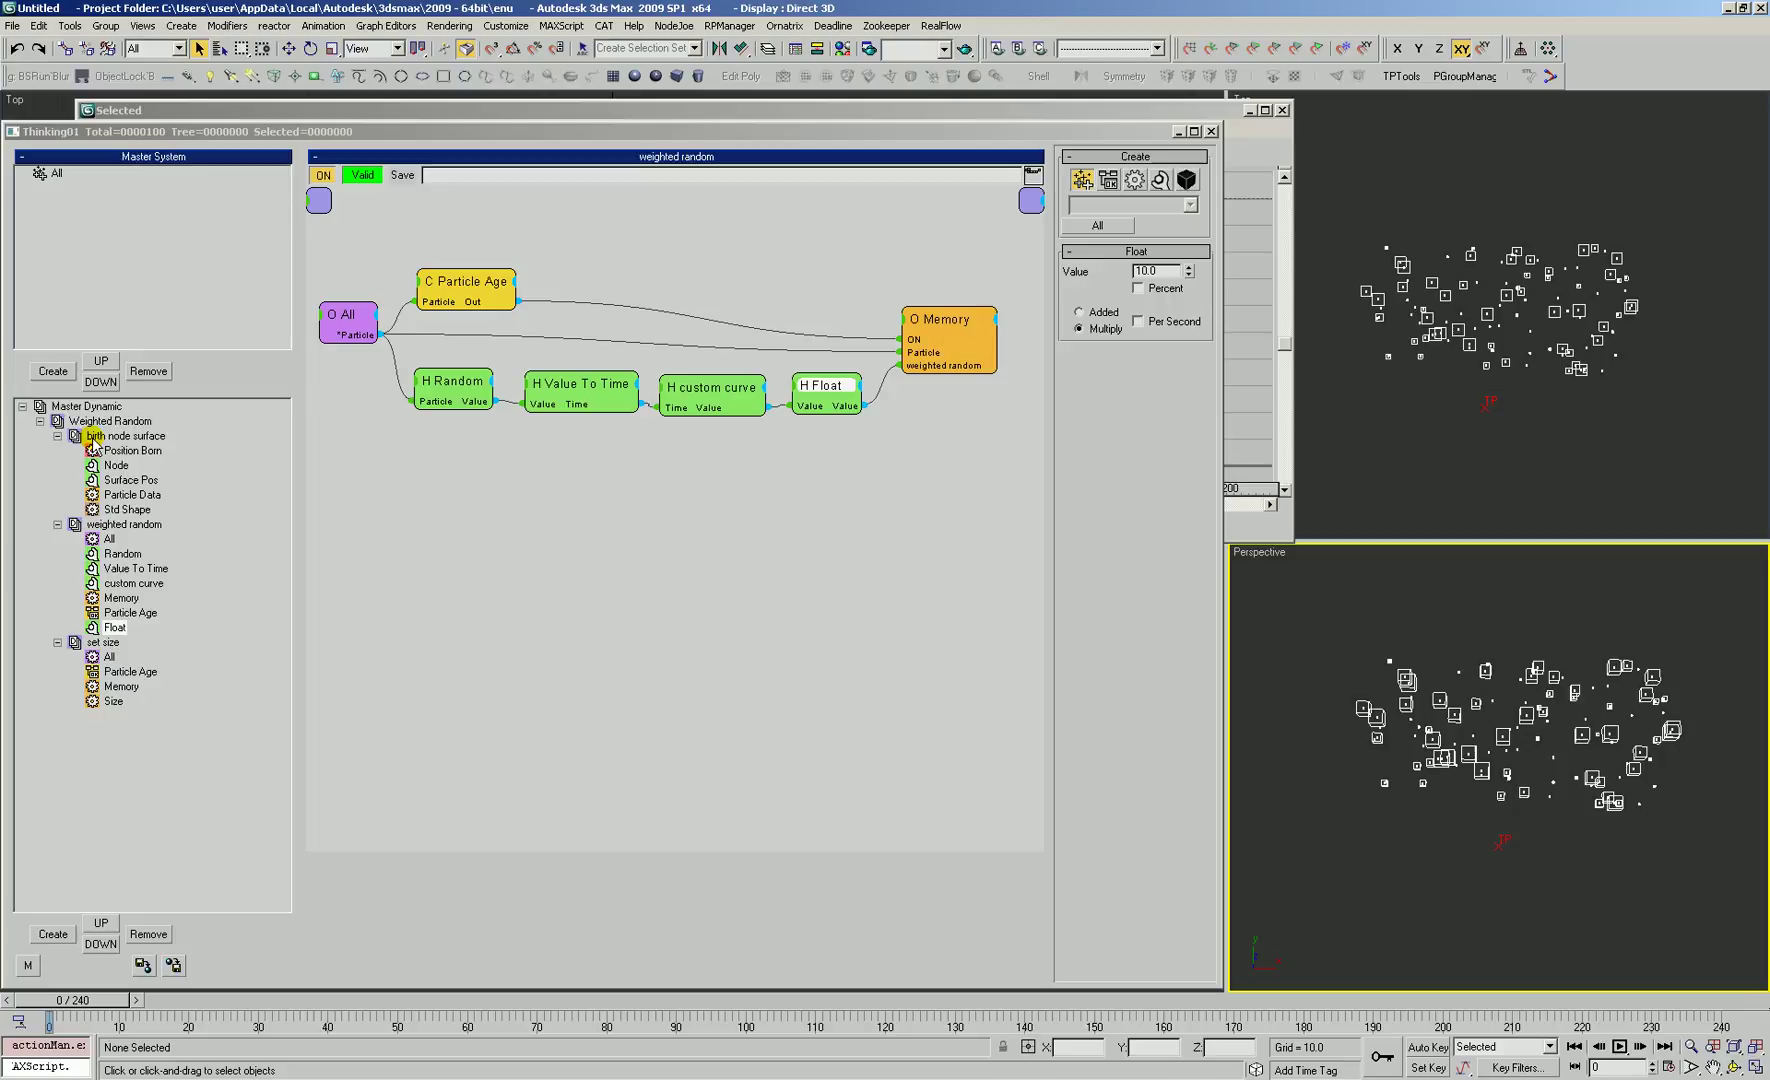
Step: Reshape the custom curve's tangents so it stays low and rises steeply just before frame 100, and view the particles closer
{"action": "left_click", "coordinate": [100, 406]}
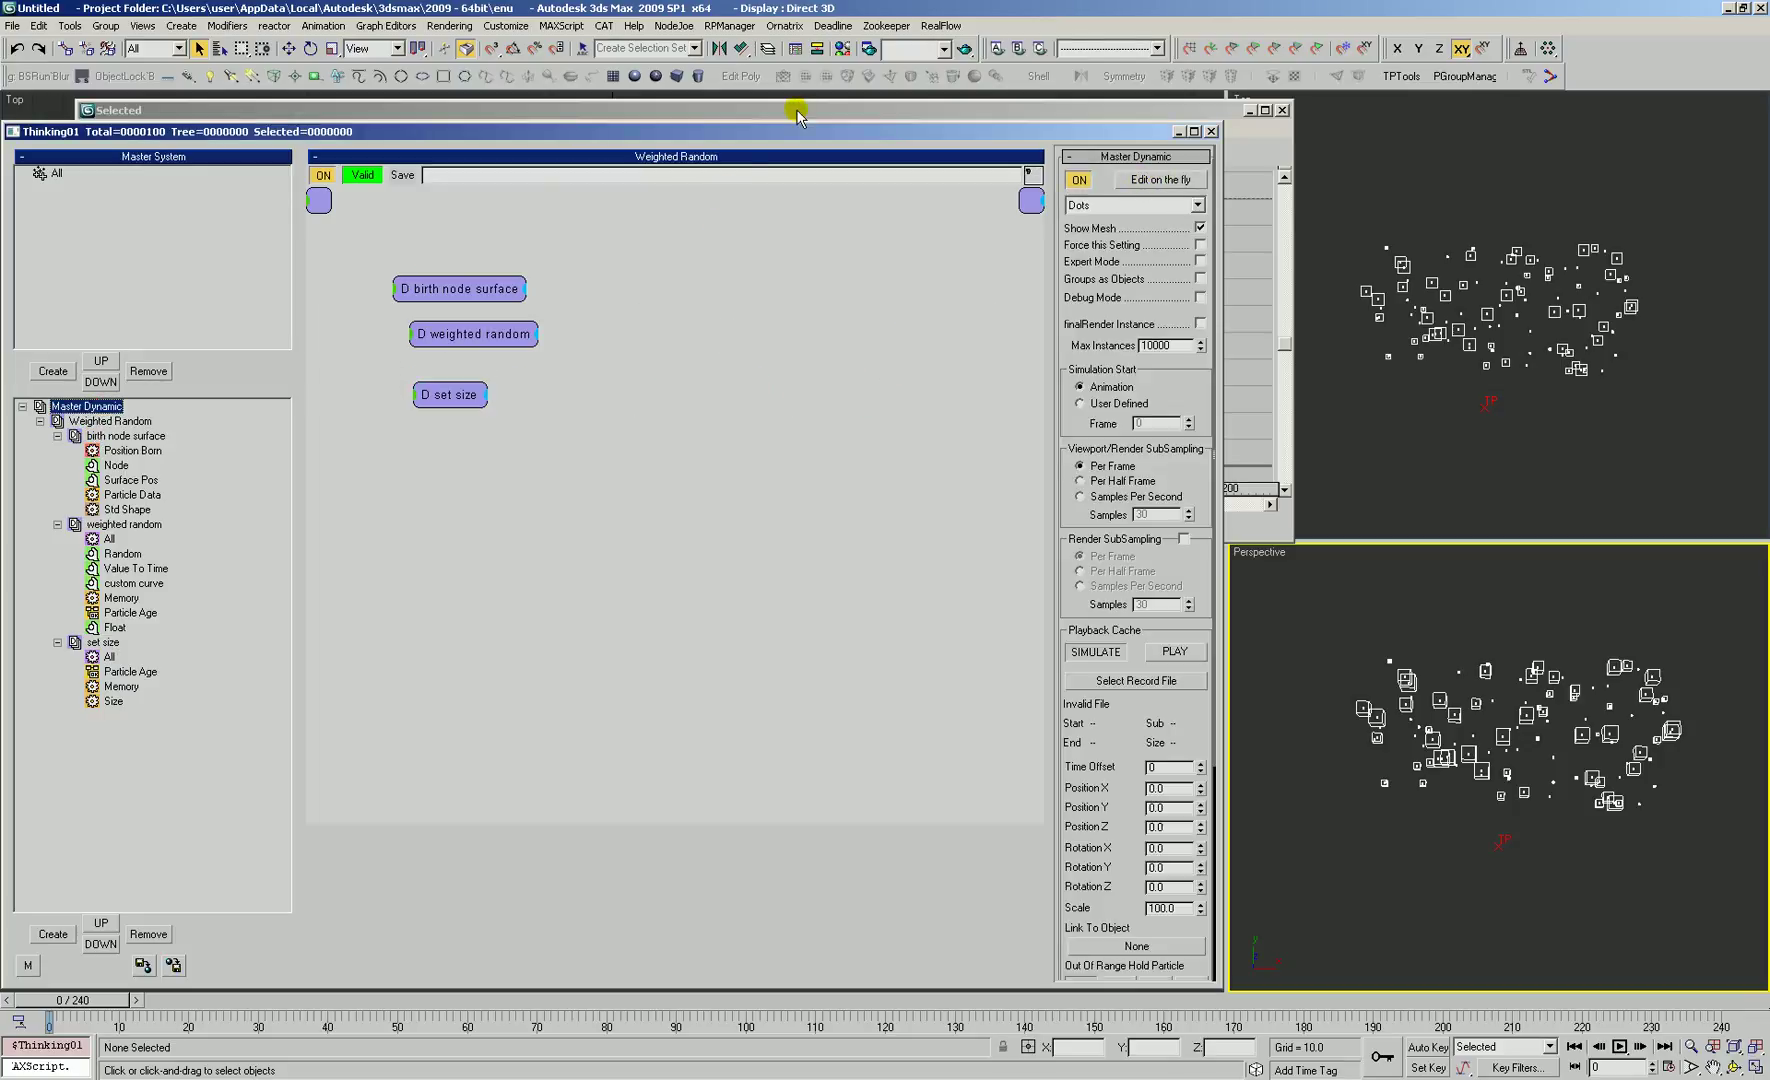
{"action": "left_click", "coordinate": [745, 110]}
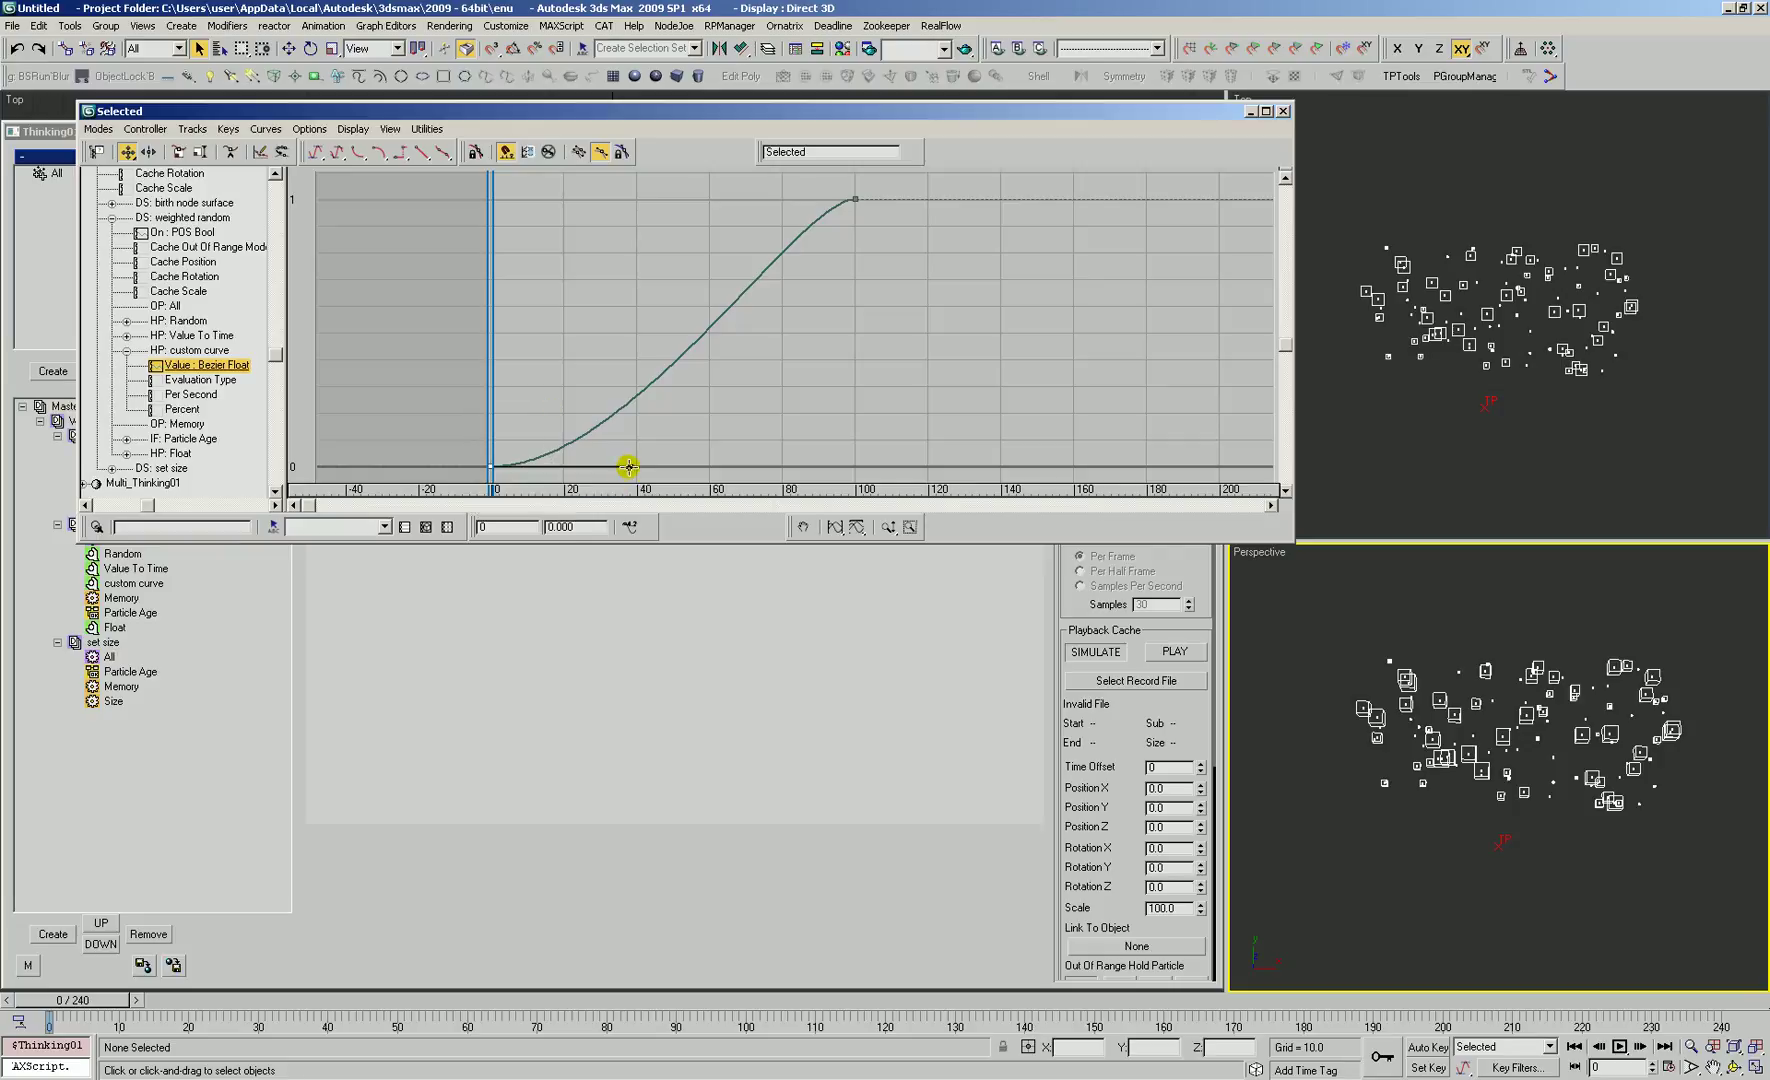
{"action": "left_click_drag", "start_coordinate": [628, 466], "coordinate": [832, 466]}
{"action": "left_click", "coordinate": [855, 199]}
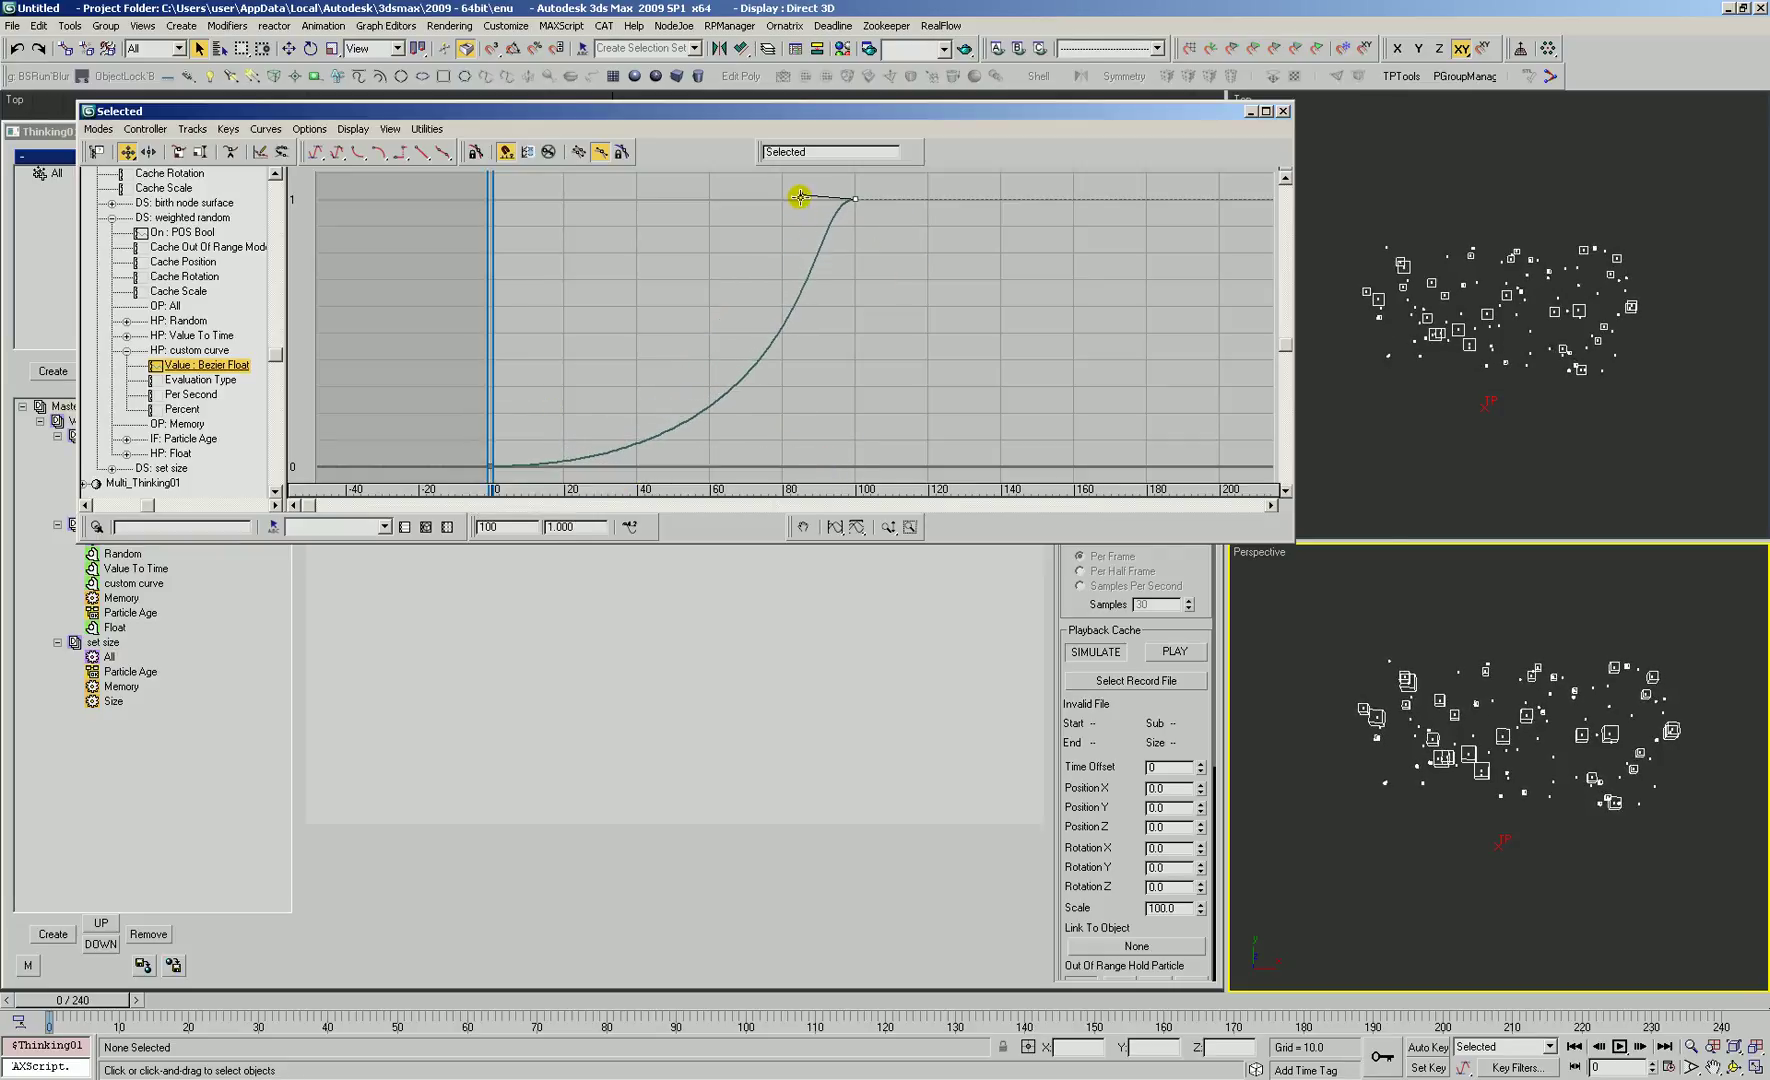
{"action": "left_click_drag", "start_coordinate": [798, 196], "coordinate": [850, 342]}
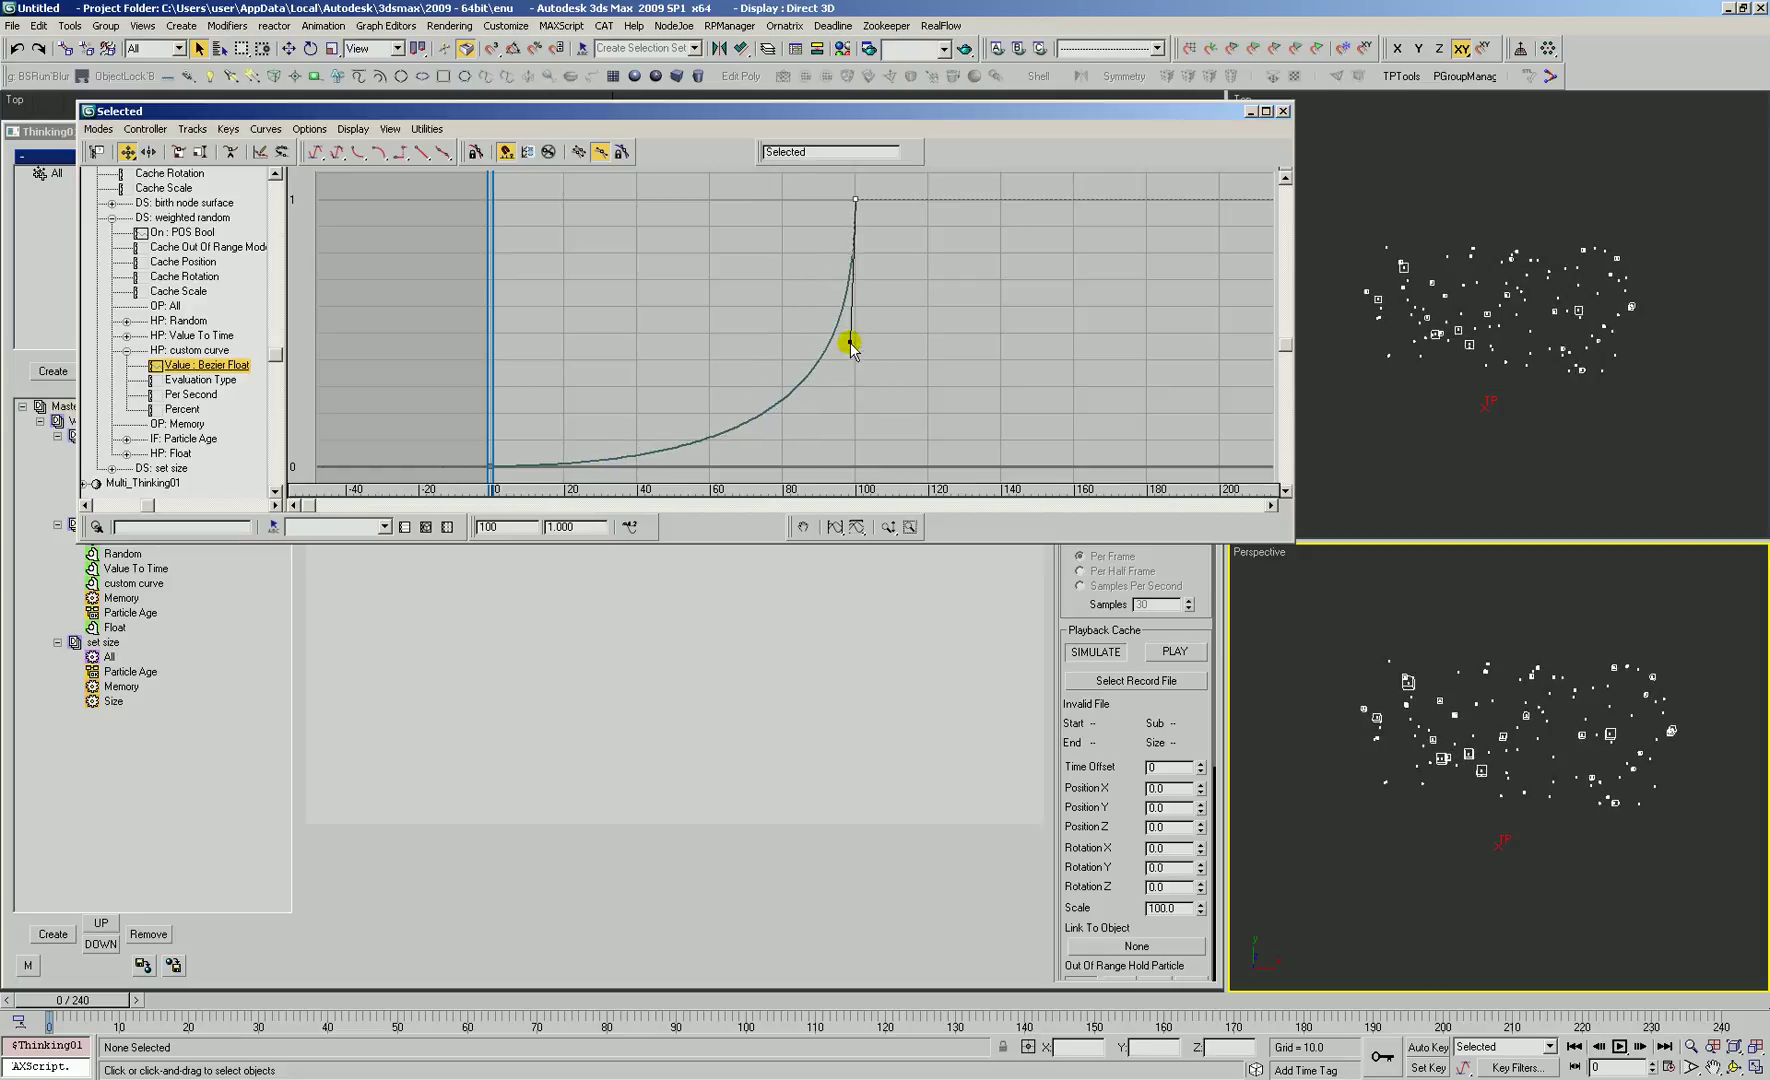
{"action": "key", "text": "alt+z"}
{"action": "left_click", "coordinate": [1478, 668]}
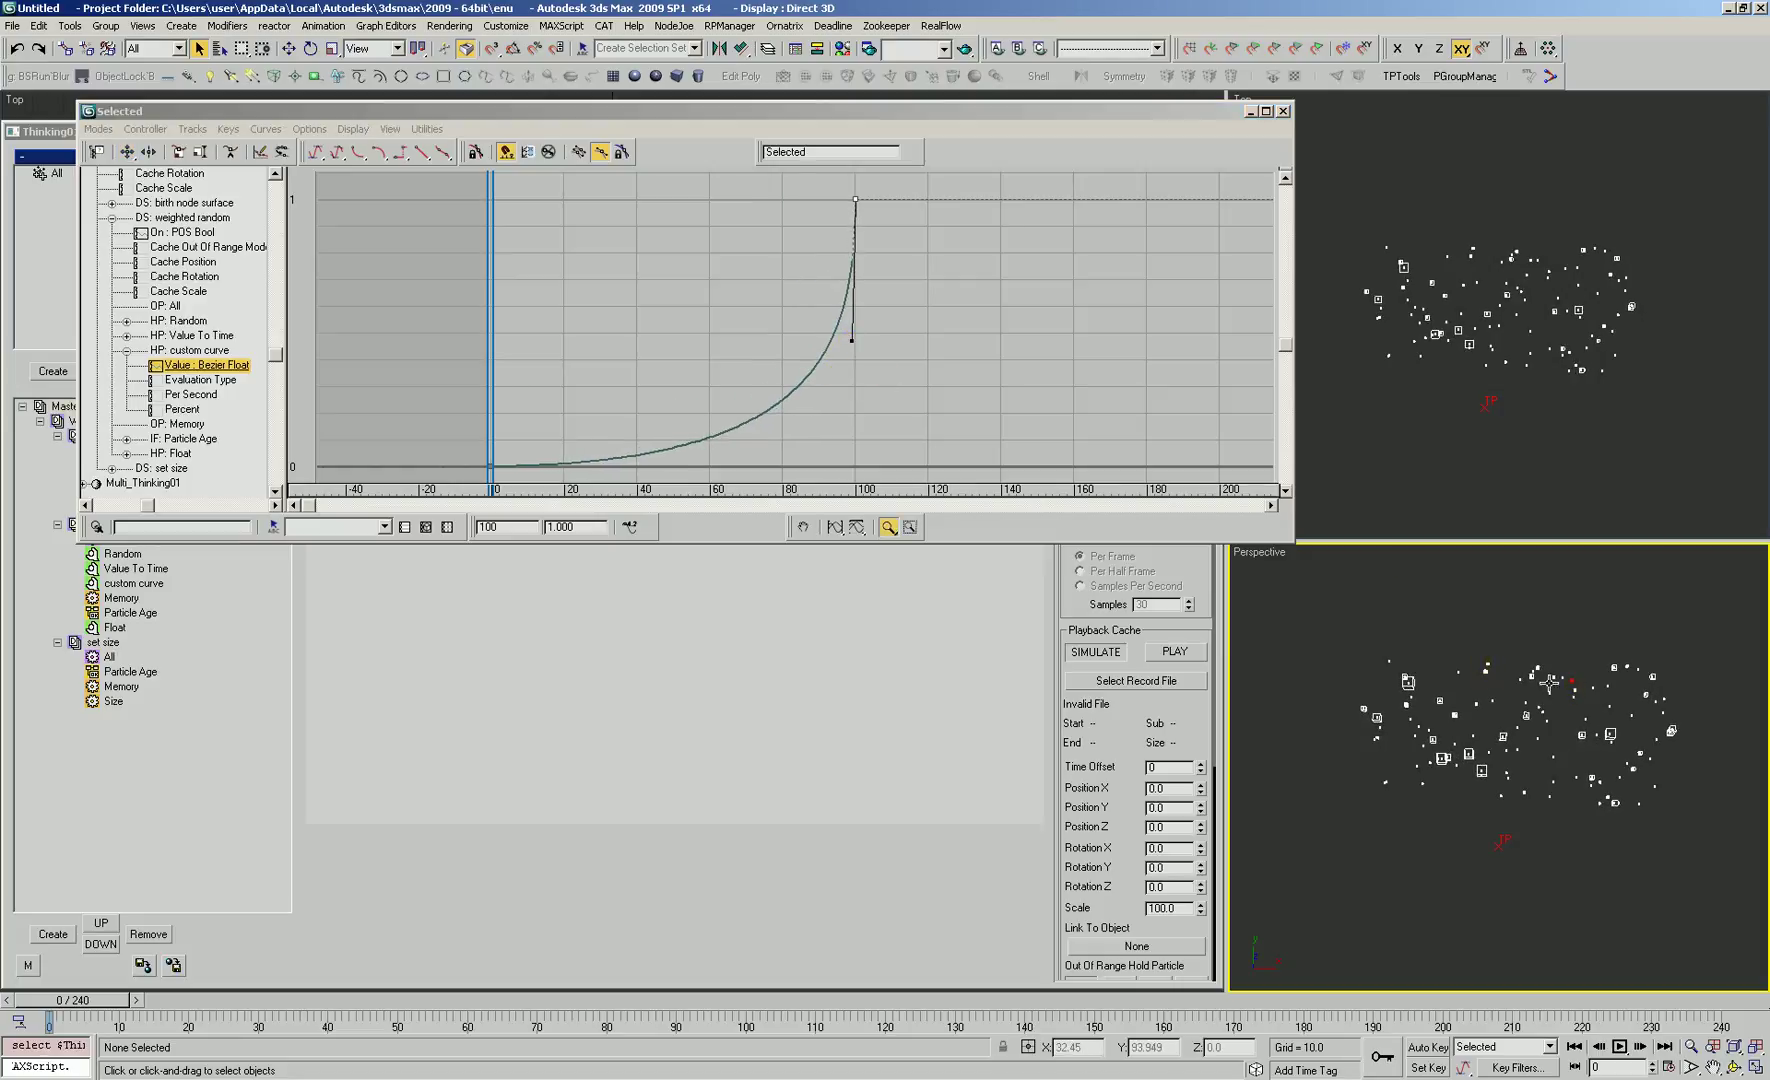
{"action": "key", "text": "alt+z"}
{"action": "left_click_drag", "start_coordinate": [1547, 713], "coordinate": [1503, 740]}
{"action": "right_click", "coordinate": [1501, 740]}
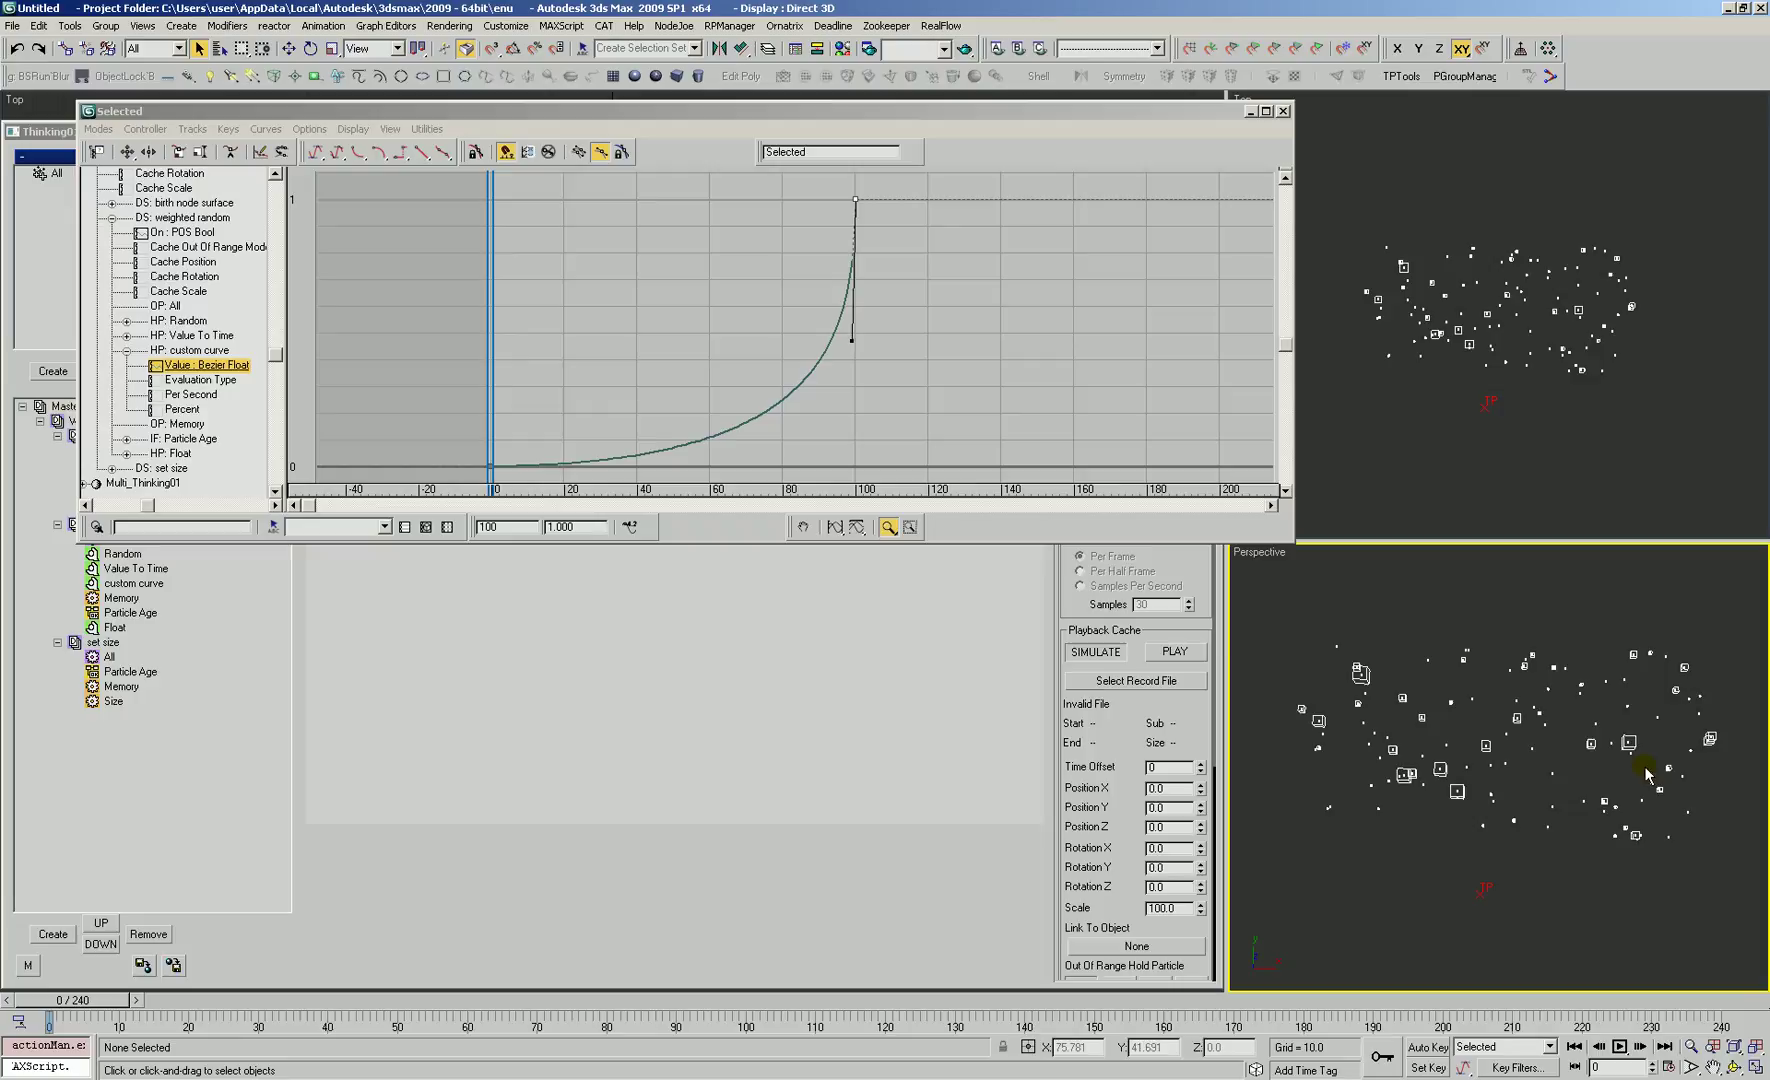
Step: Raise the custom curve's key at frame 0 to about 0.225 and orbit the particles to a new angle
{"action": "left_click_drag", "start_coordinate": [498, 458], "coordinate": [501, 415]}
{"action": "right_click", "coordinate": [530, 430]}
{"action": "left_click", "coordinate": [500, 462]}
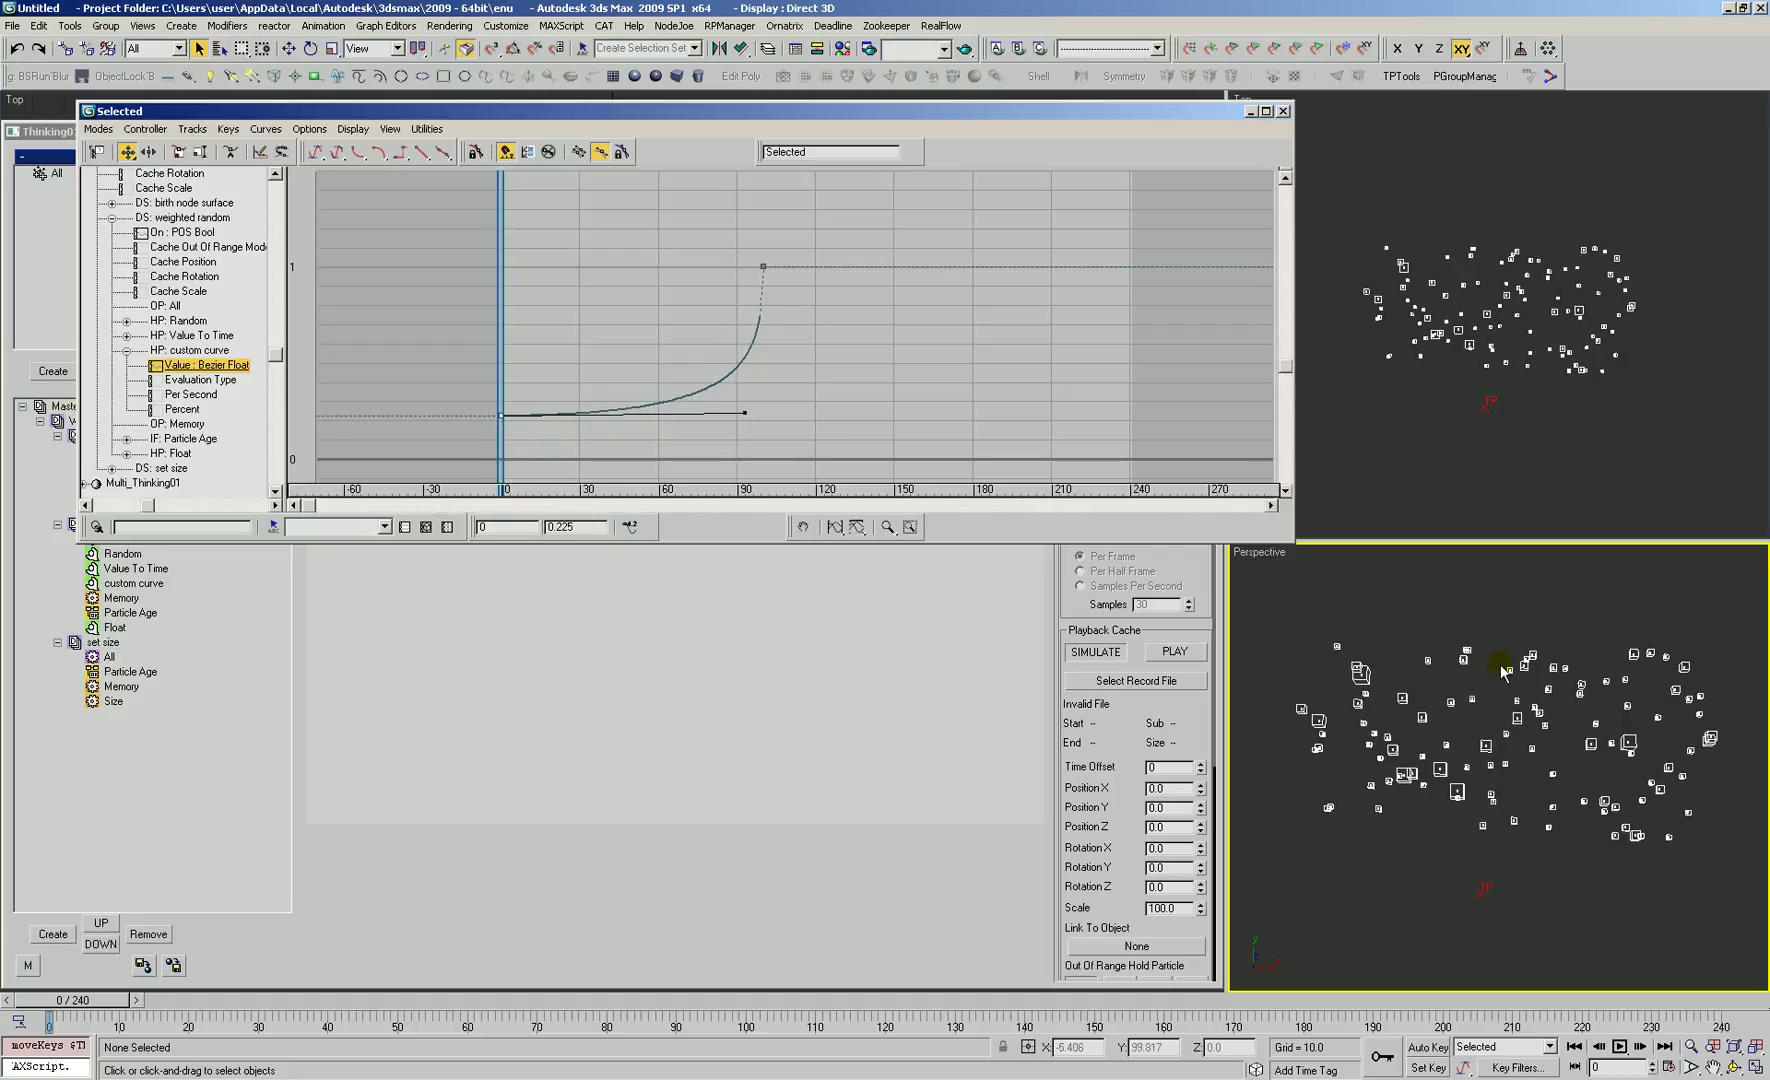
{"action": "middle_click_drag", "start_coordinate": [1552, 649], "coordinate": [1510, 766], "text": "ctrl+alt"}
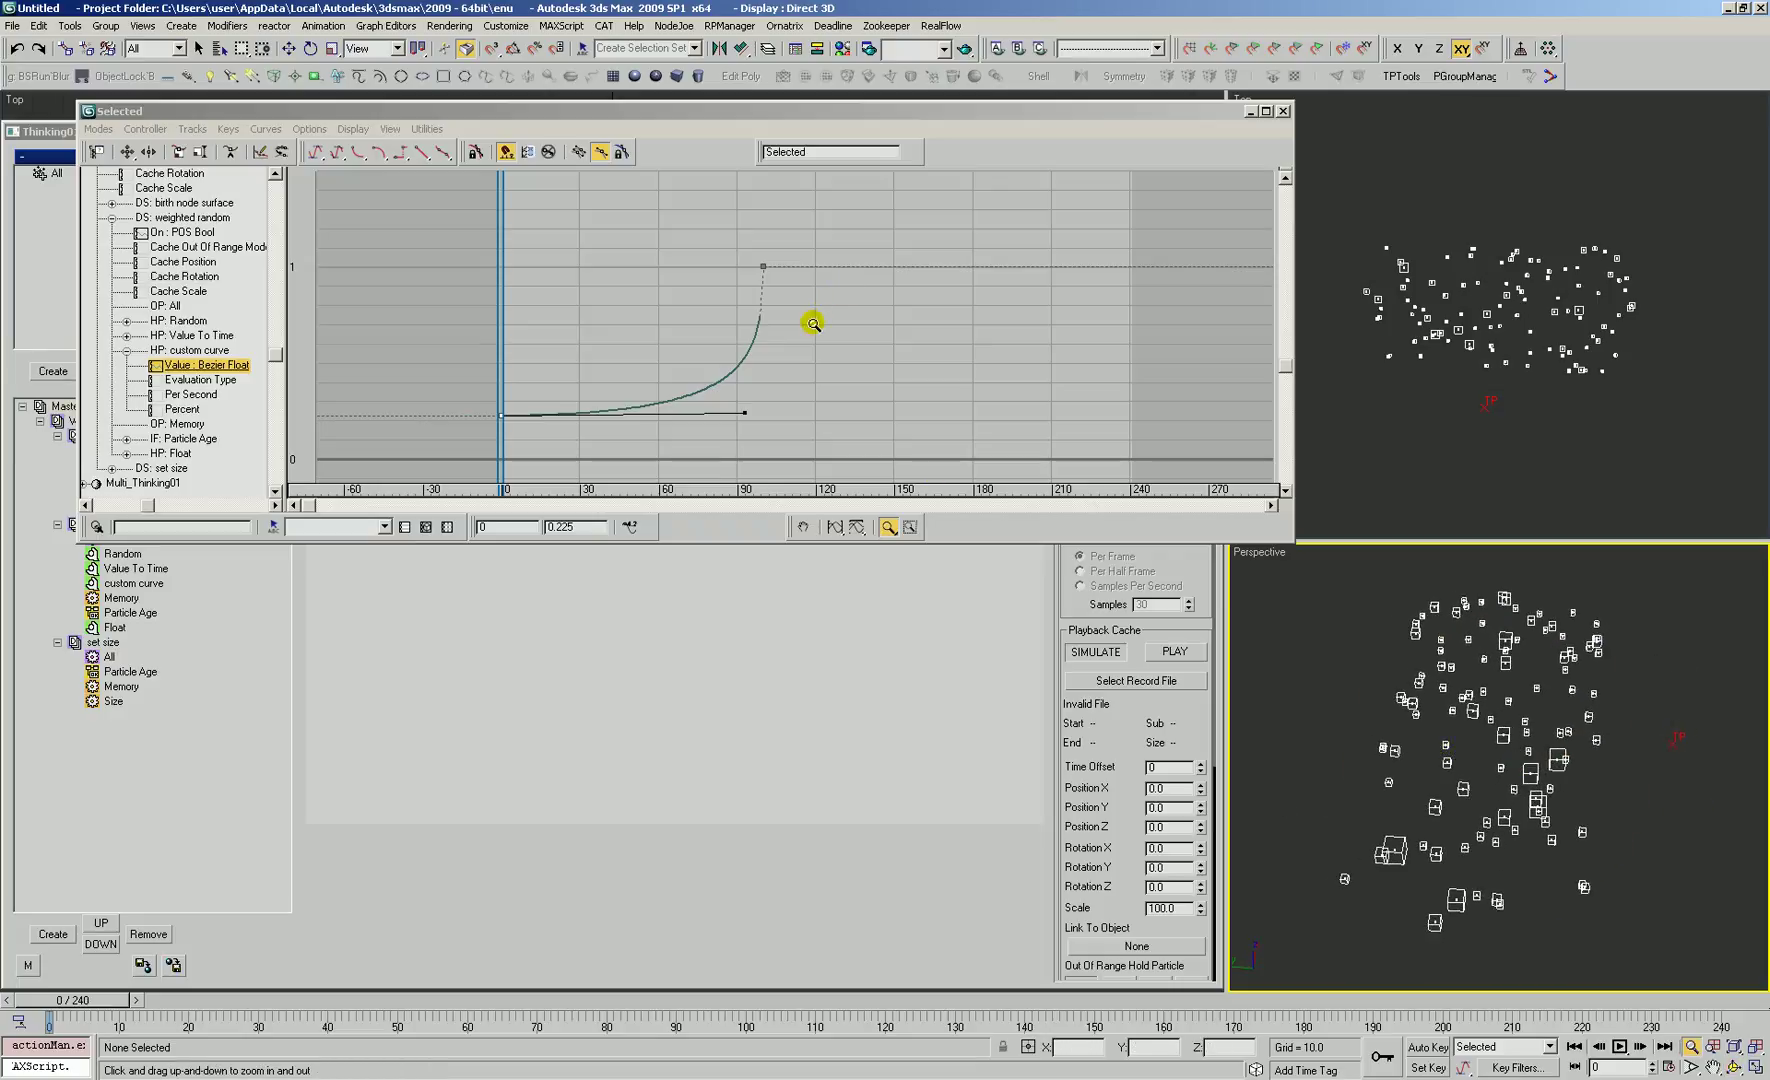
{"action": "right_click", "coordinate": [817, 310]}
{"action": "left_click", "coordinate": [763, 266]}
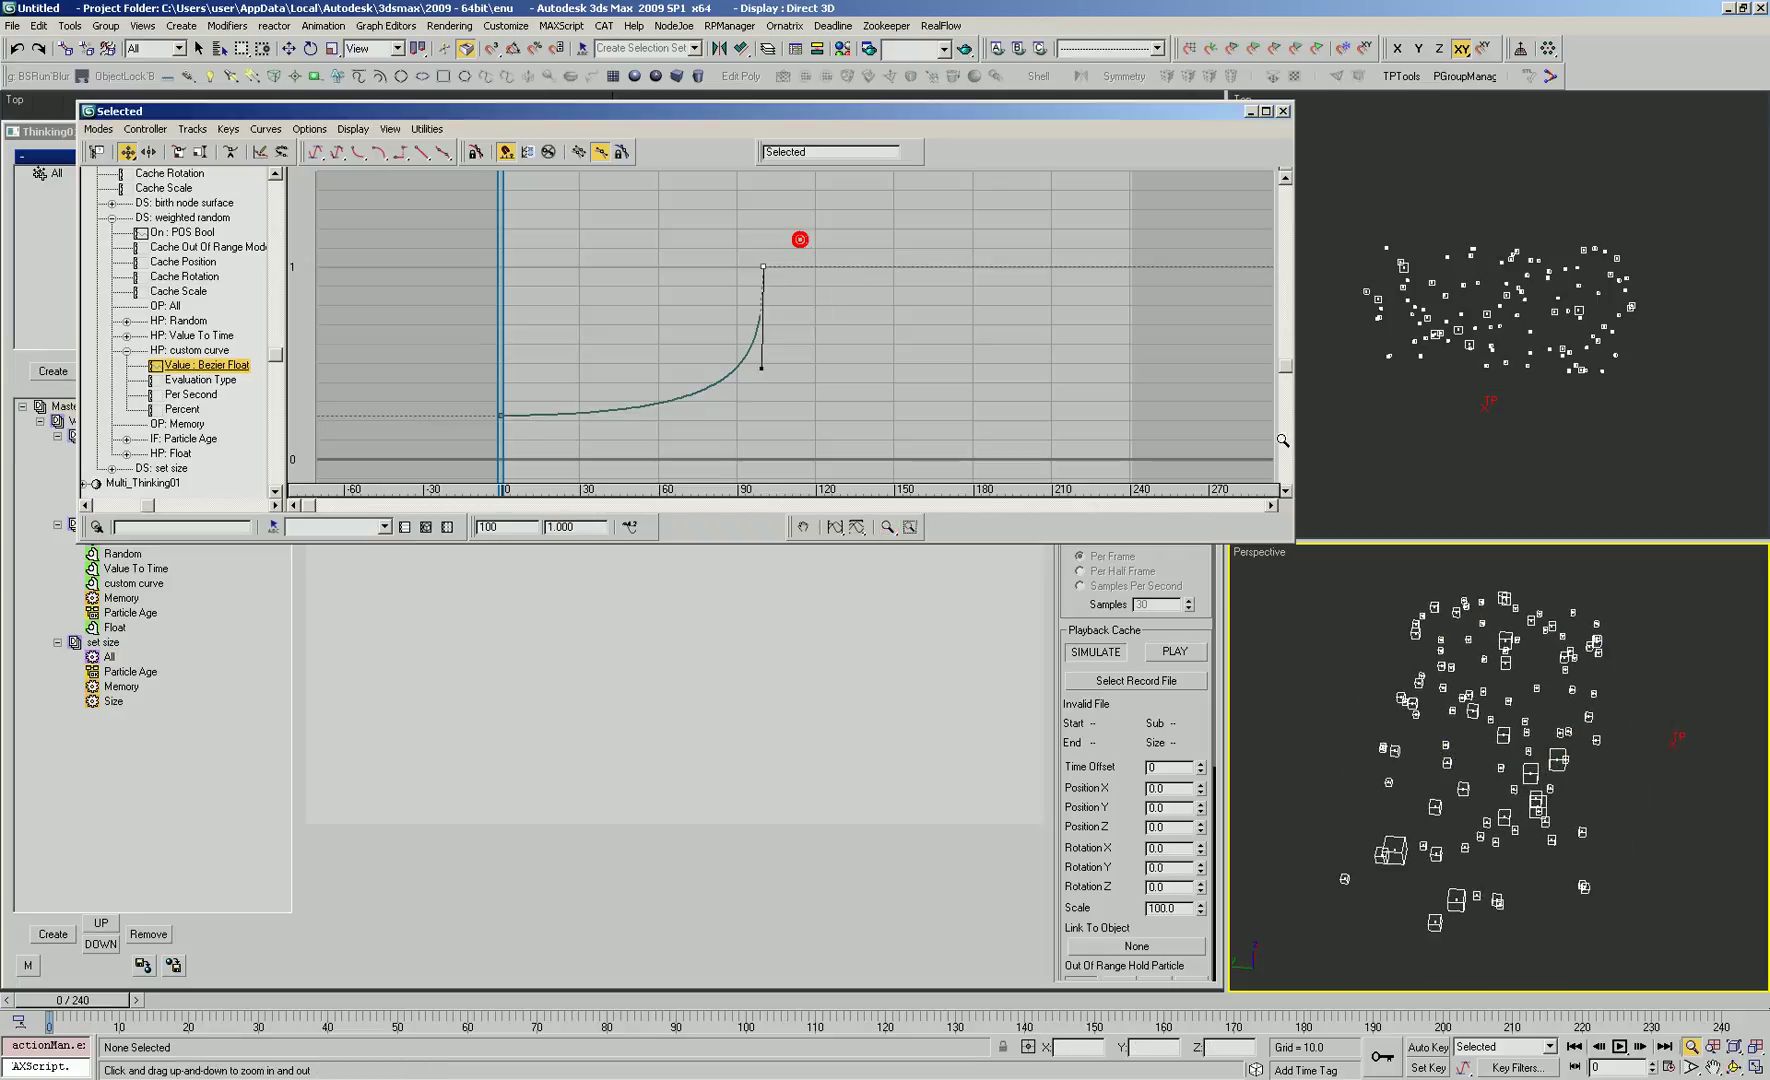
Step: Toggle shaded display in the Perspective view and orbit around the particles to check their sizes
{"action": "left_click", "coordinate": [1536, 652]}
{"action": "key", "text": "F3"}
{"action": "middle_click_drag", "start_coordinate": [1532, 757], "coordinate": [1510, 772], "text": "alt"}
{"action": "key", "text": "F3"}
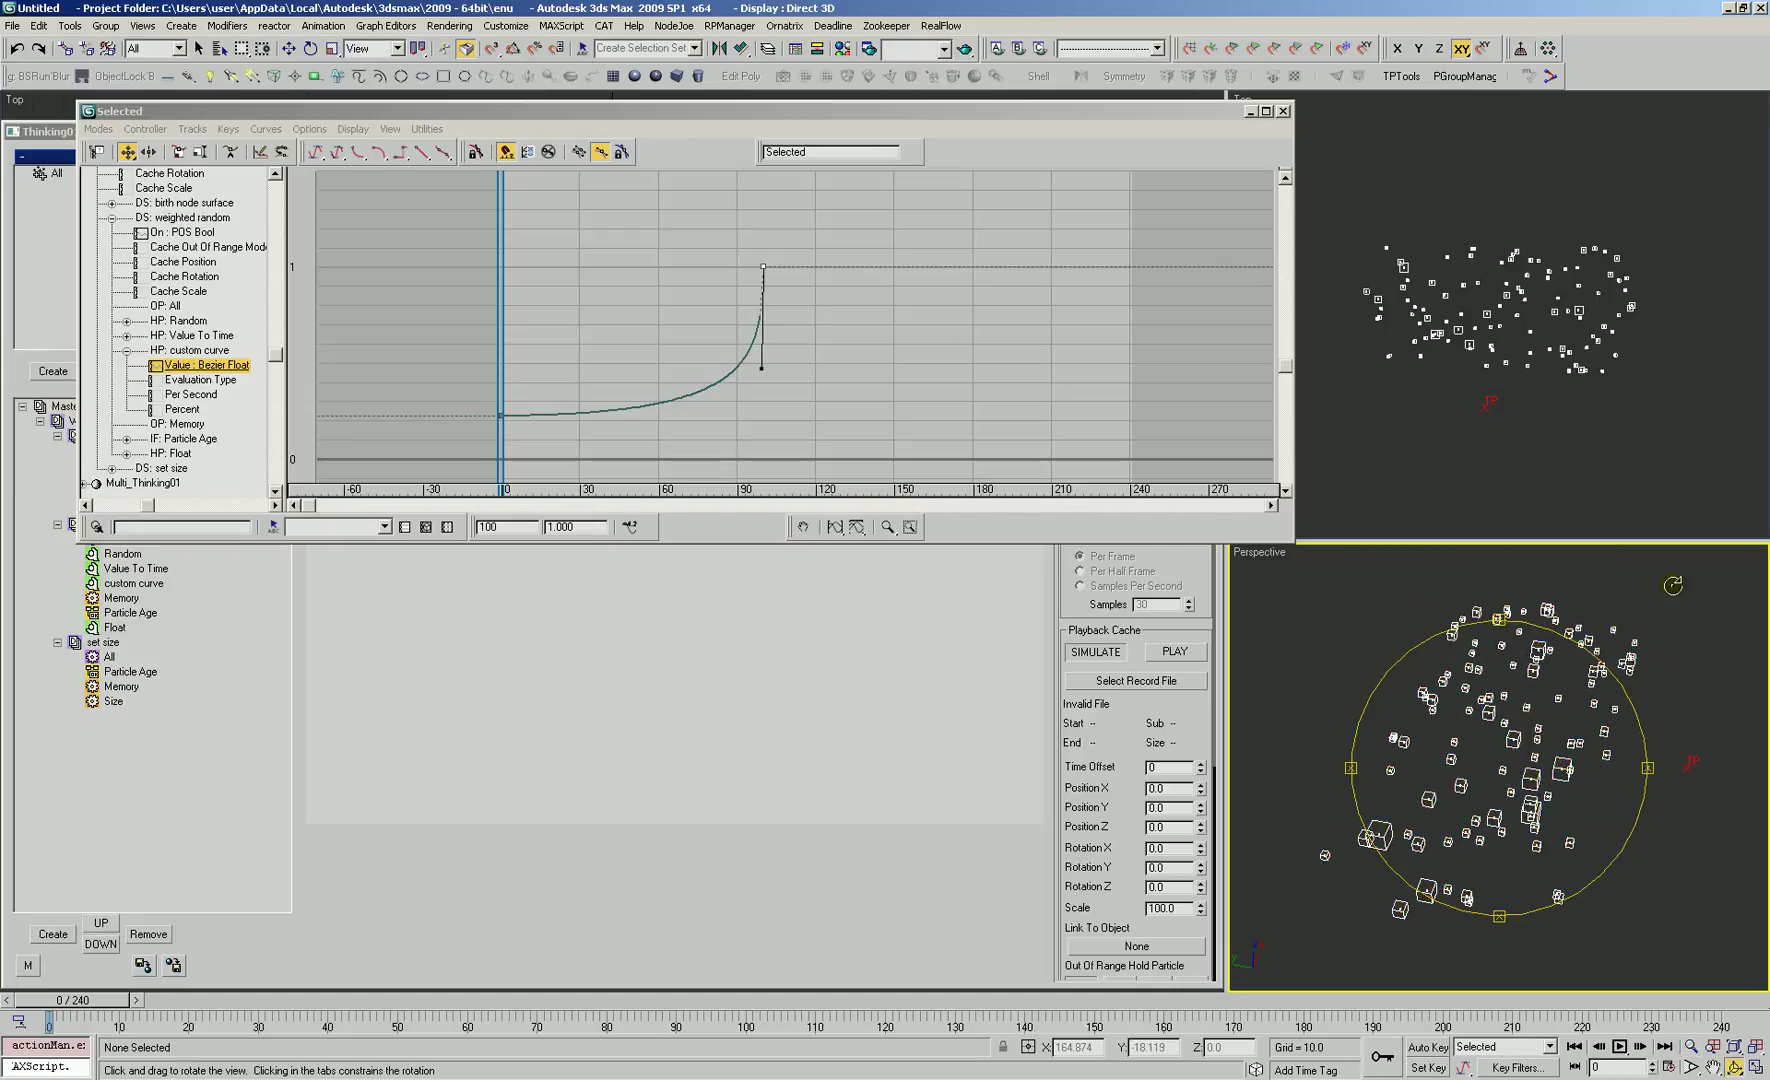
Step: Change the Thinking01 object's color to orange and show the Perspective view shaded
{"action": "right_click", "coordinate": [1706, 763]}
{"action": "key", "text": "3"}
{"action": "left_click", "coordinate": [1703, 757]}
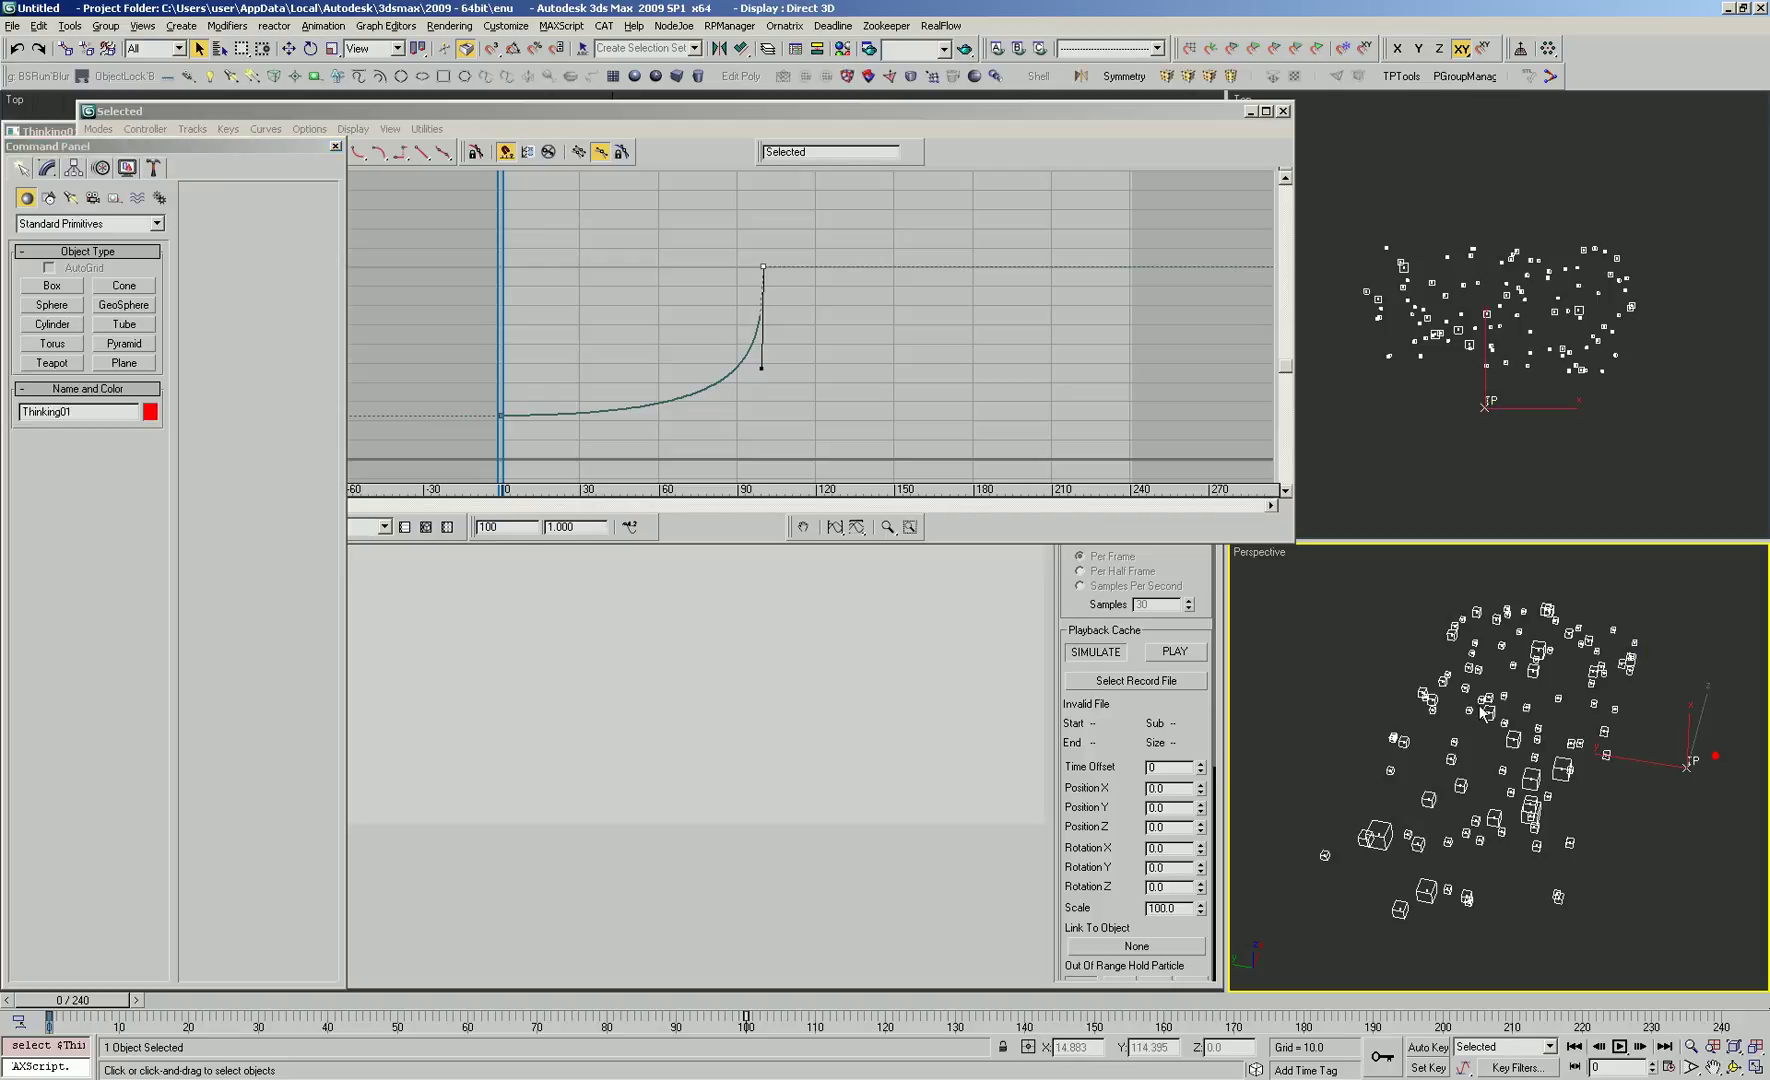
{"action": "left_click", "coordinate": [150, 411]}
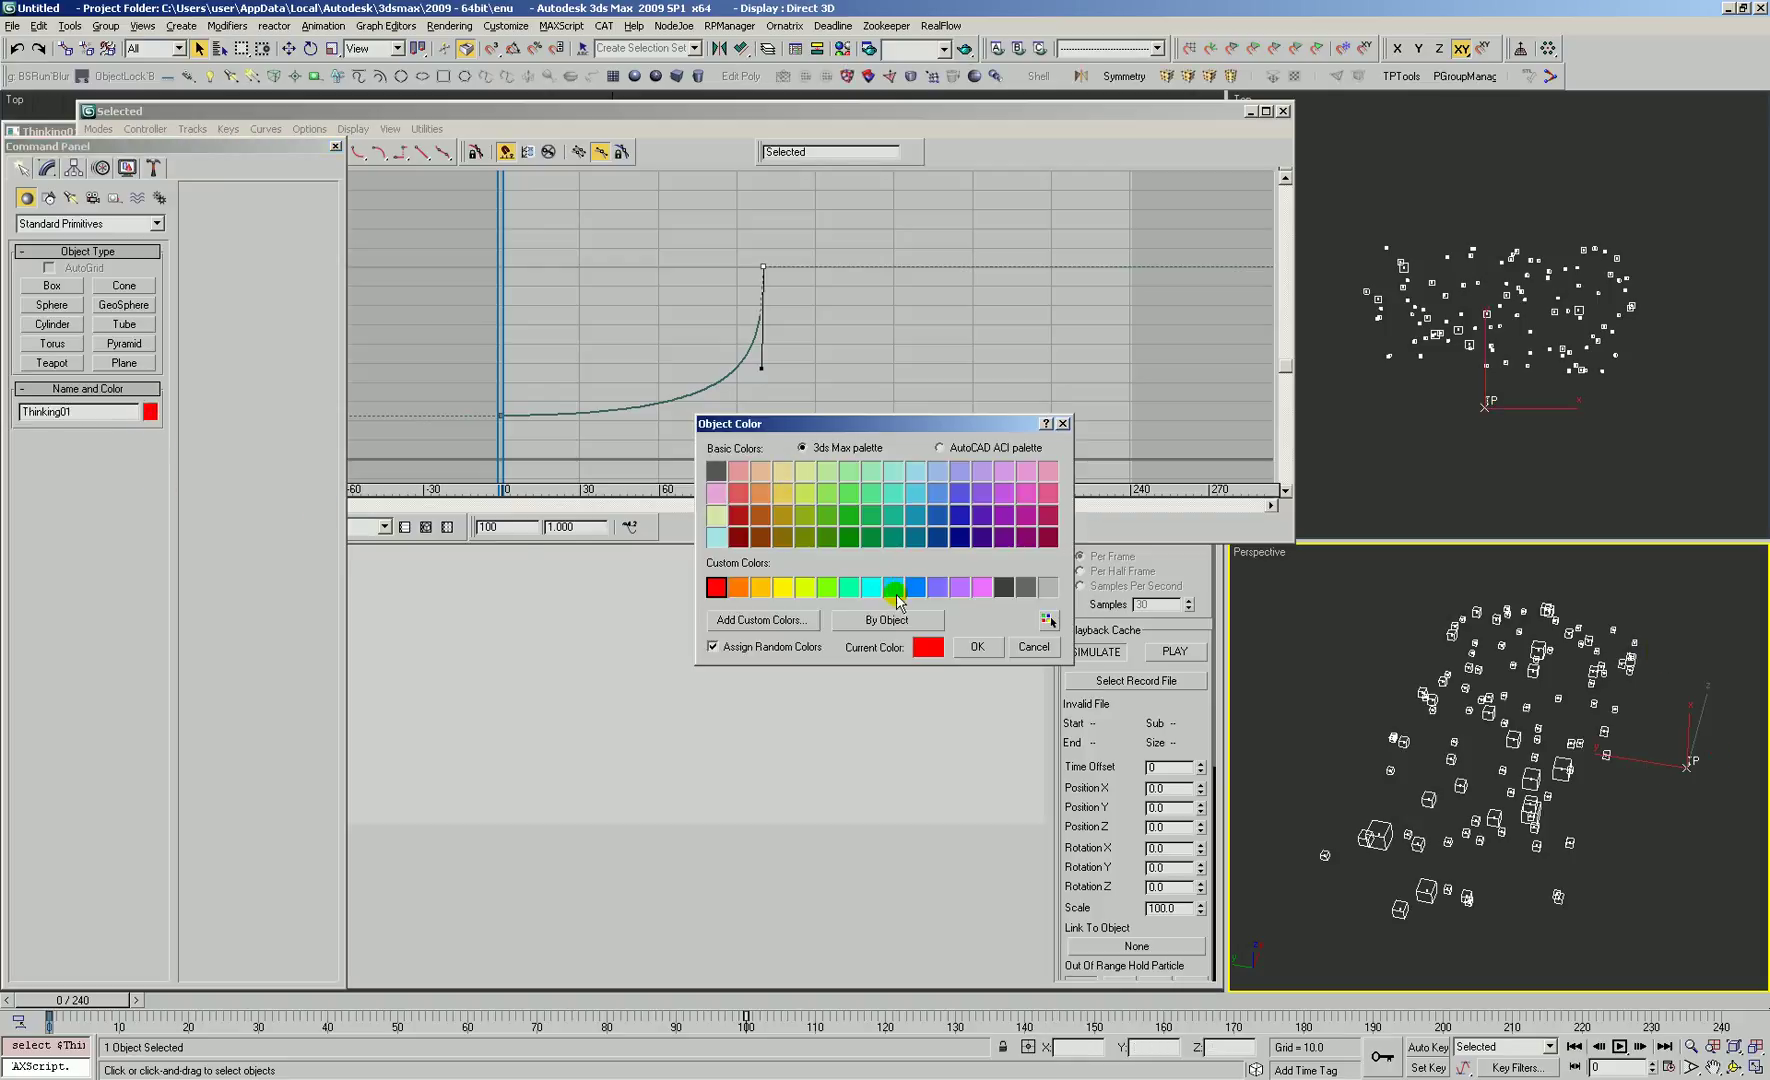
{"action": "left_click", "coordinate": [761, 589]}
{"action": "left_click", "coordinate": [977, 647]}
{"action": "key", "text": "F3"}
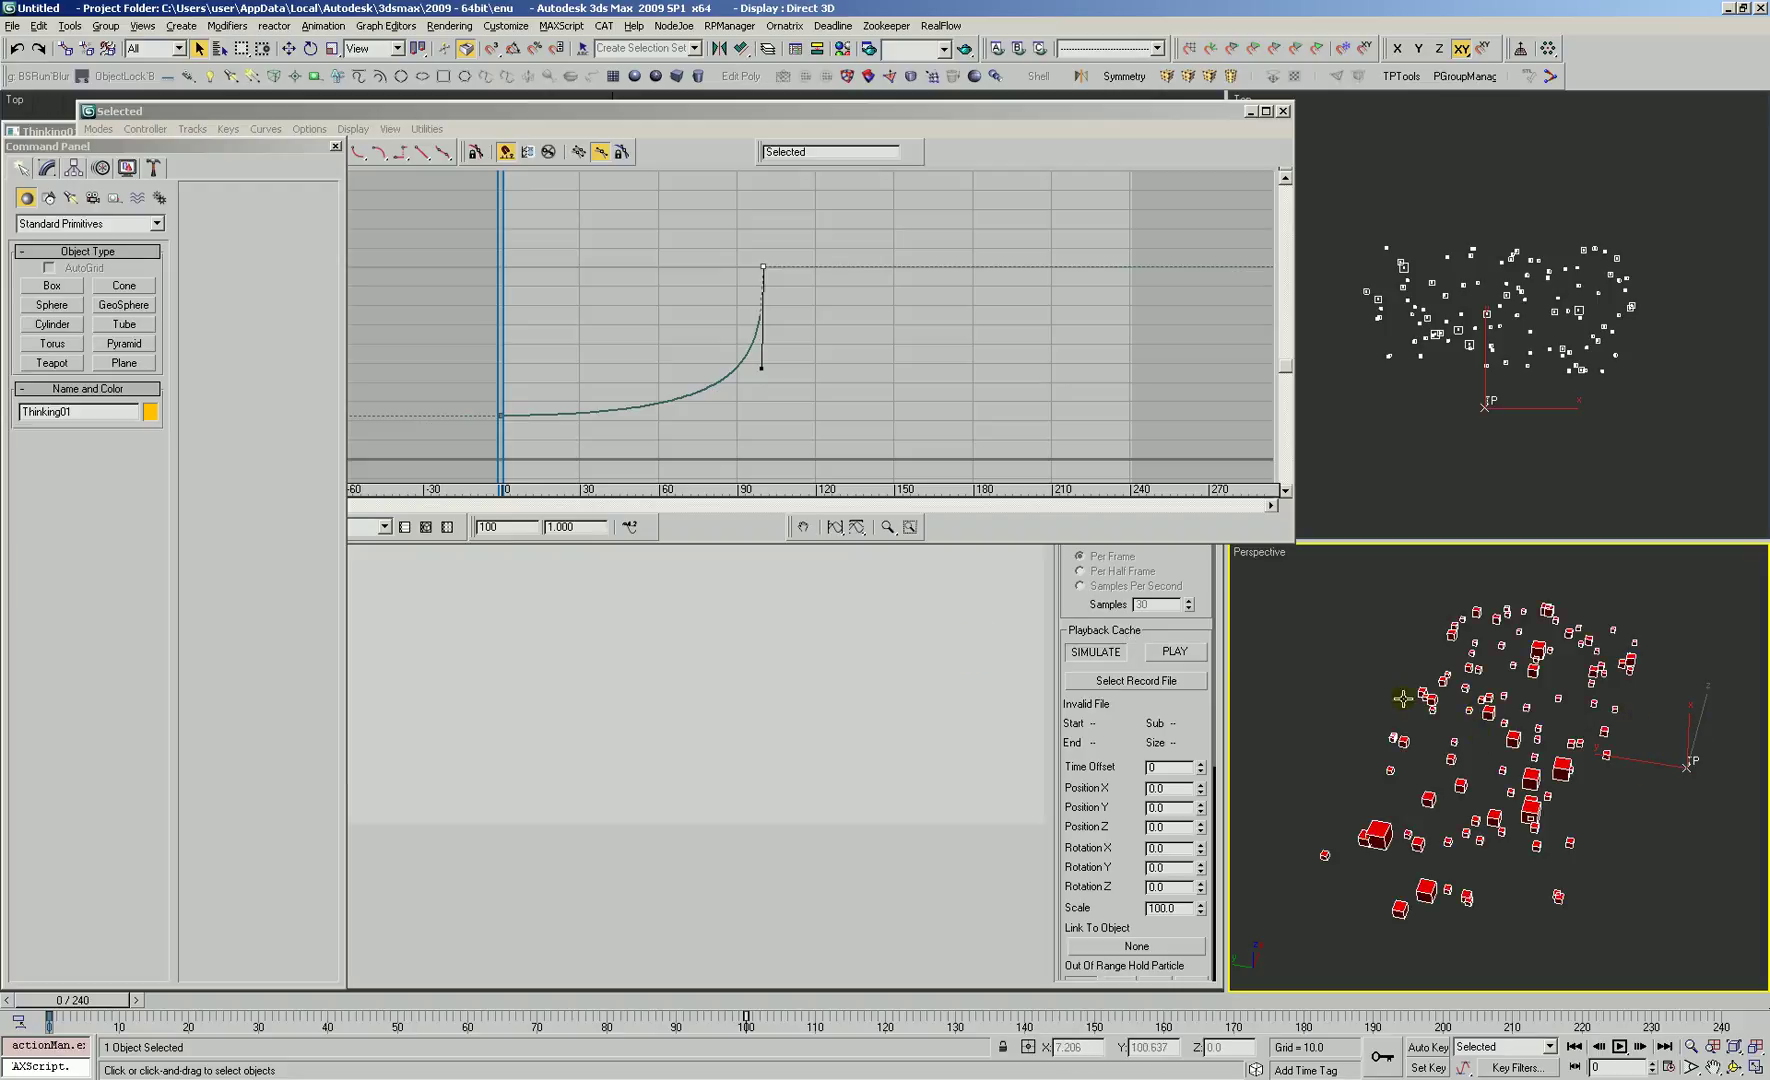
{"action": "left_click", "coordinate": [1456, 745]}
{"action": "left_click", "coordinate": [1716, 758]}
{"action": "key", "text": "3"}
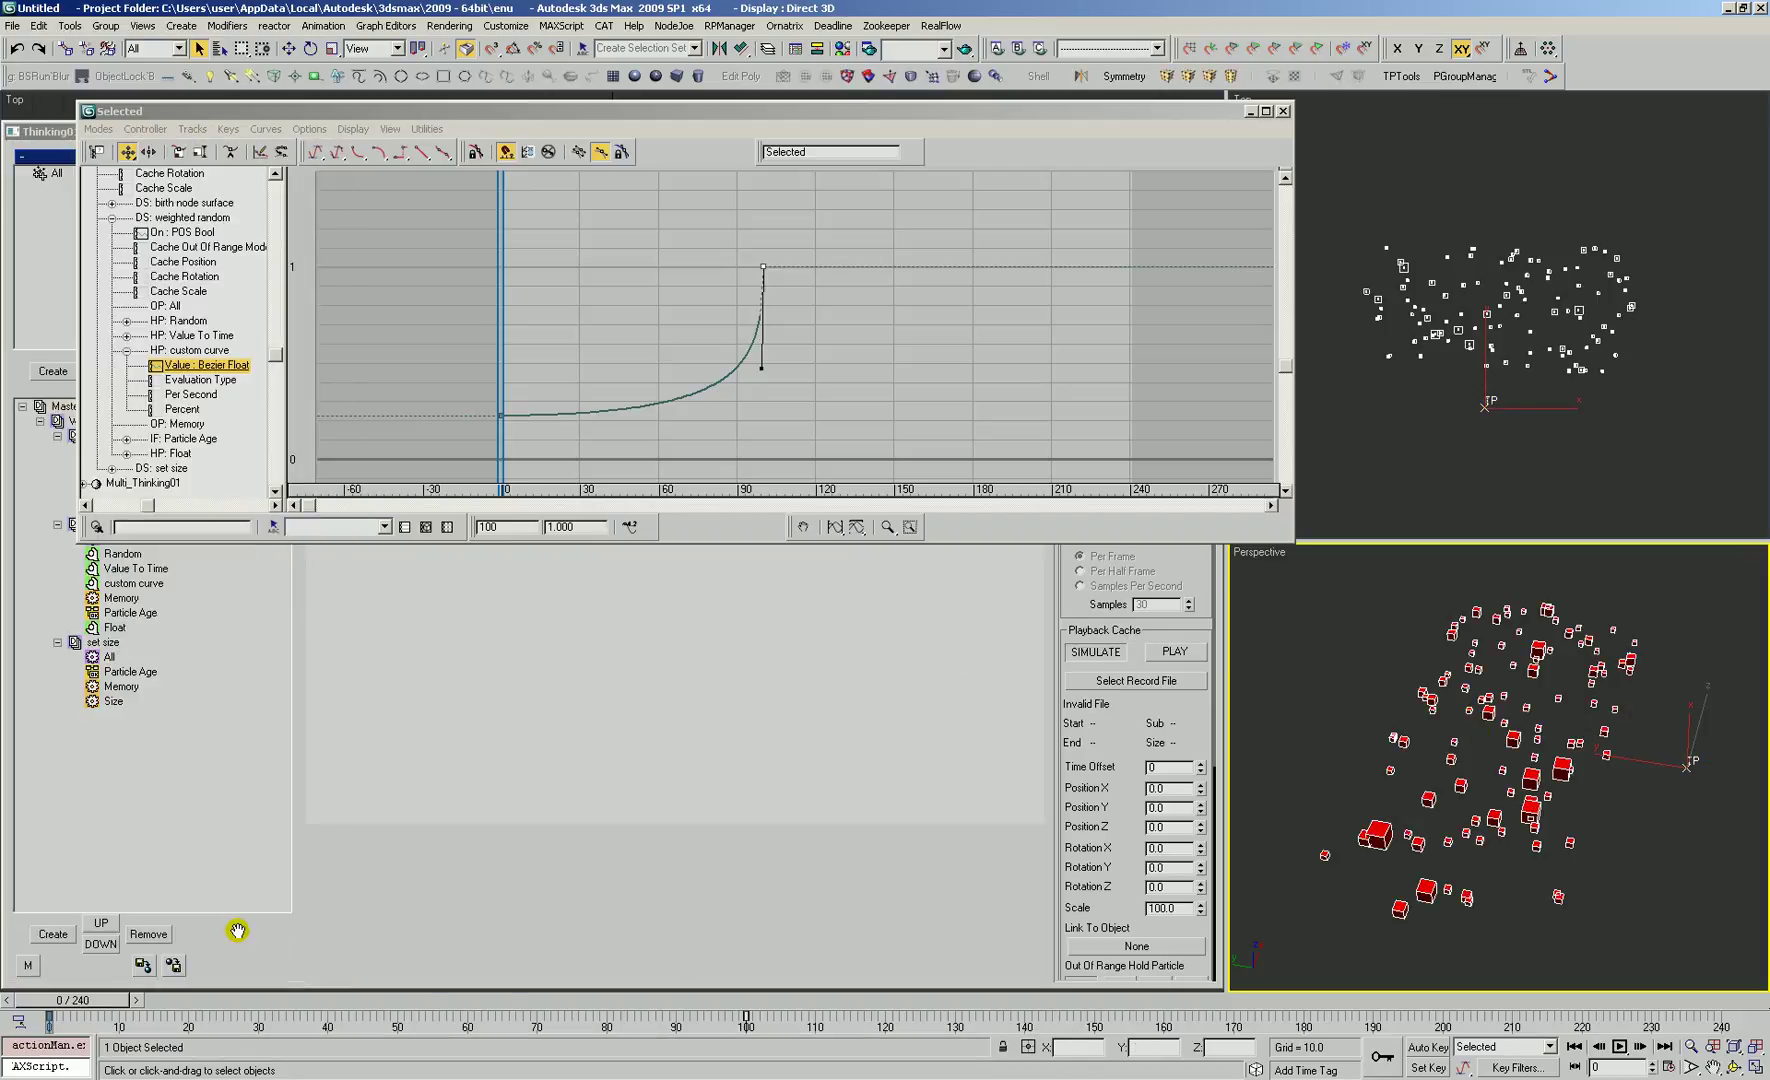
Step: Load the material from Thinking01 into the Material Editor and set its Particle sub-material's diffuse color to orange
{"action": "key", "text": "m"}
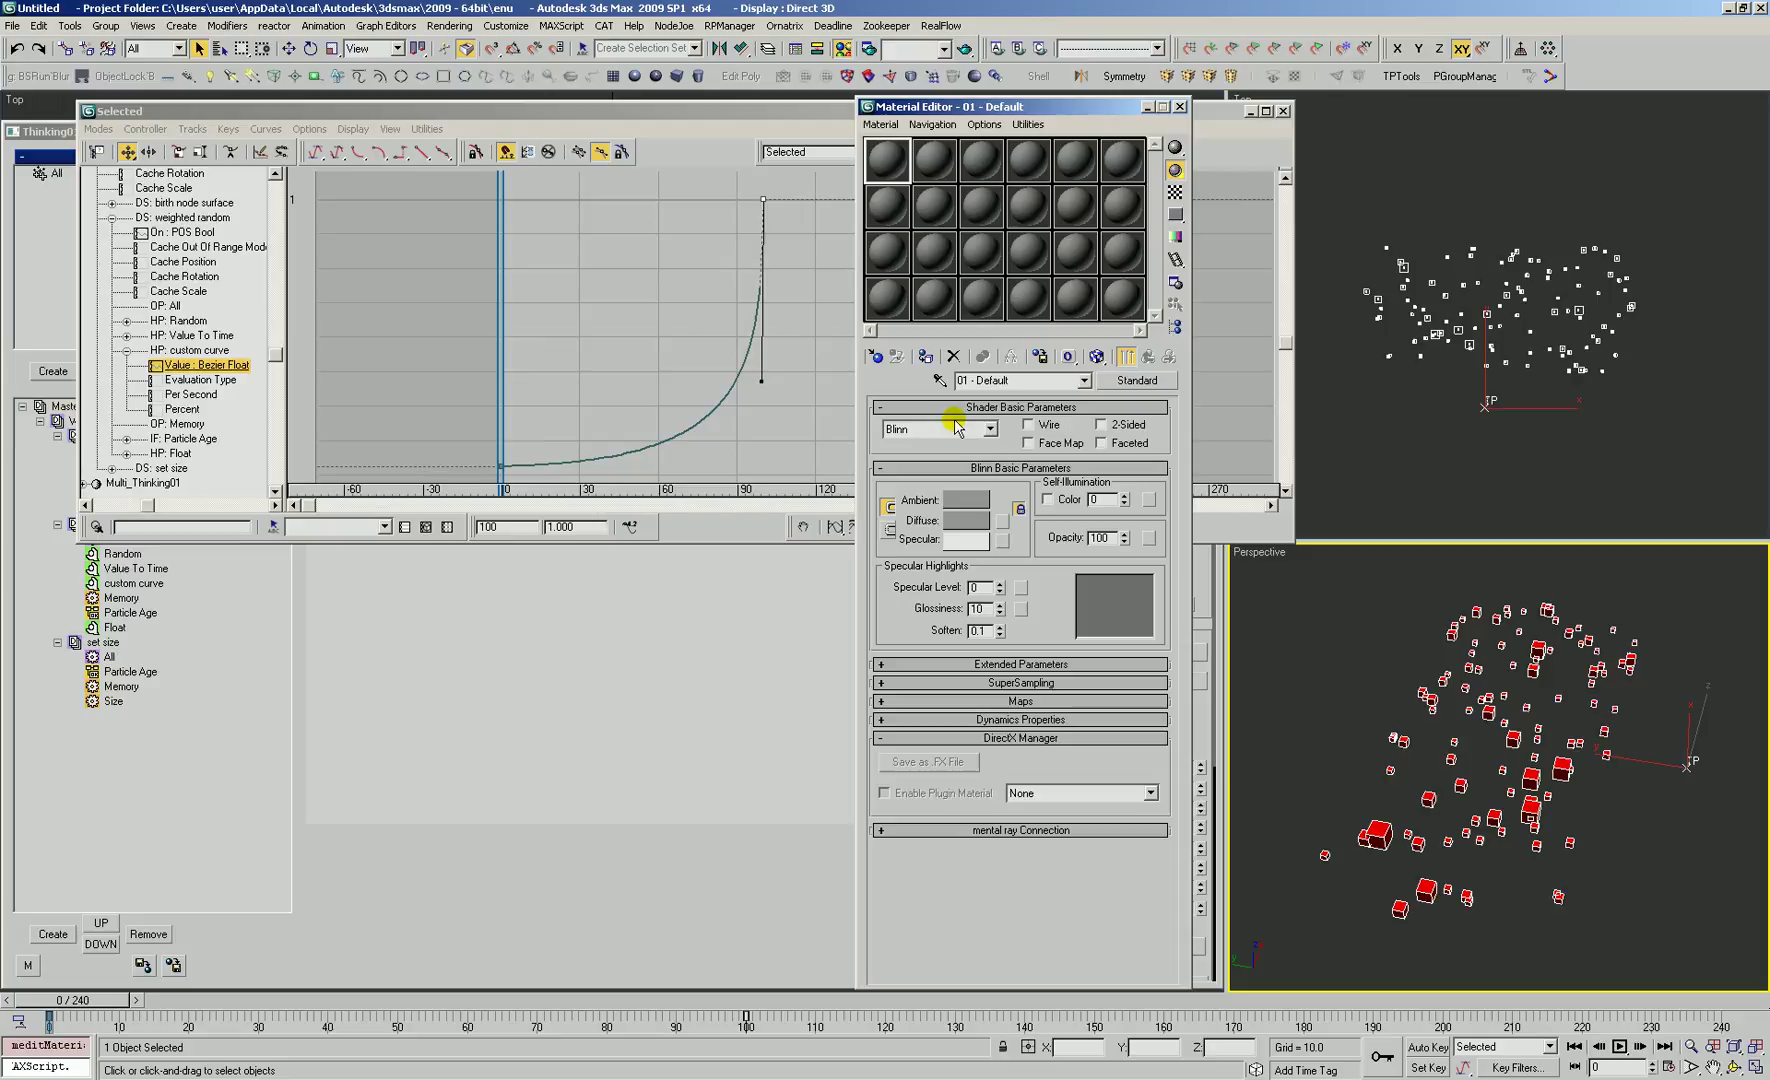
{"action": "left_click", "coordinate": [1687, 764]}
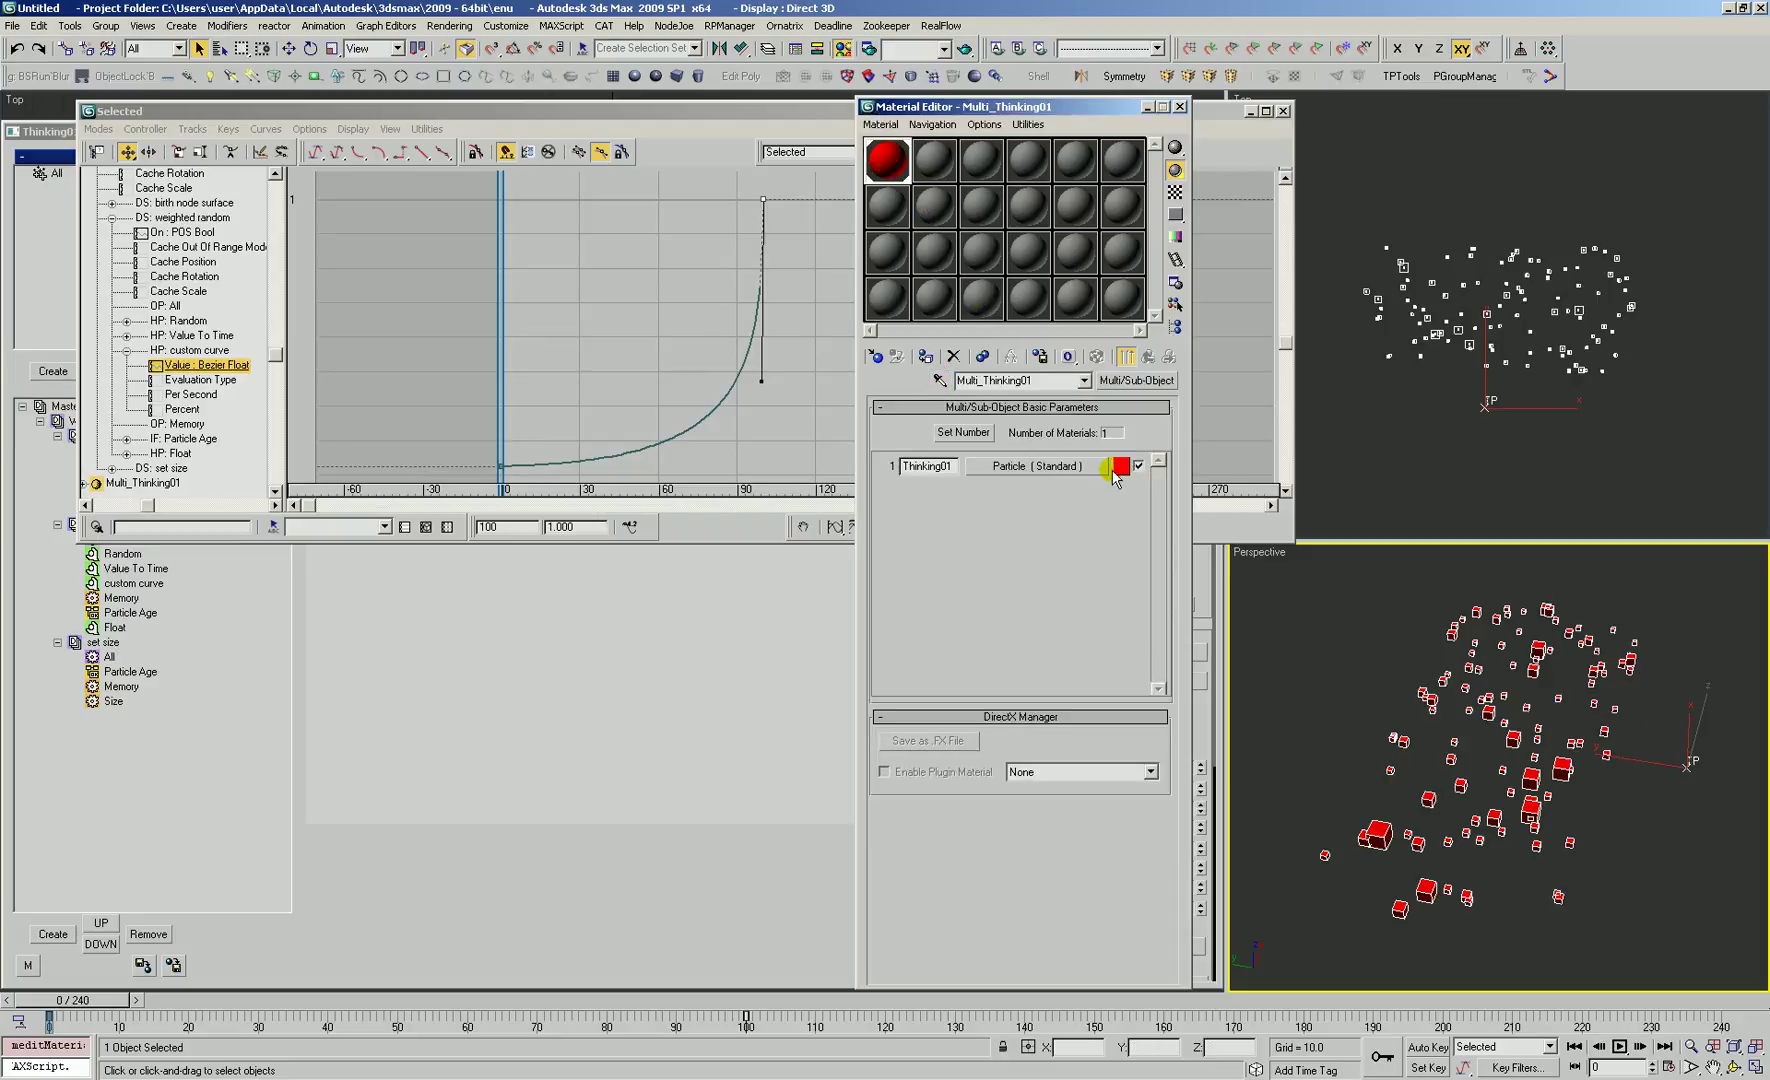
{"action": "left_click", "coordinate": [1018, 466]}
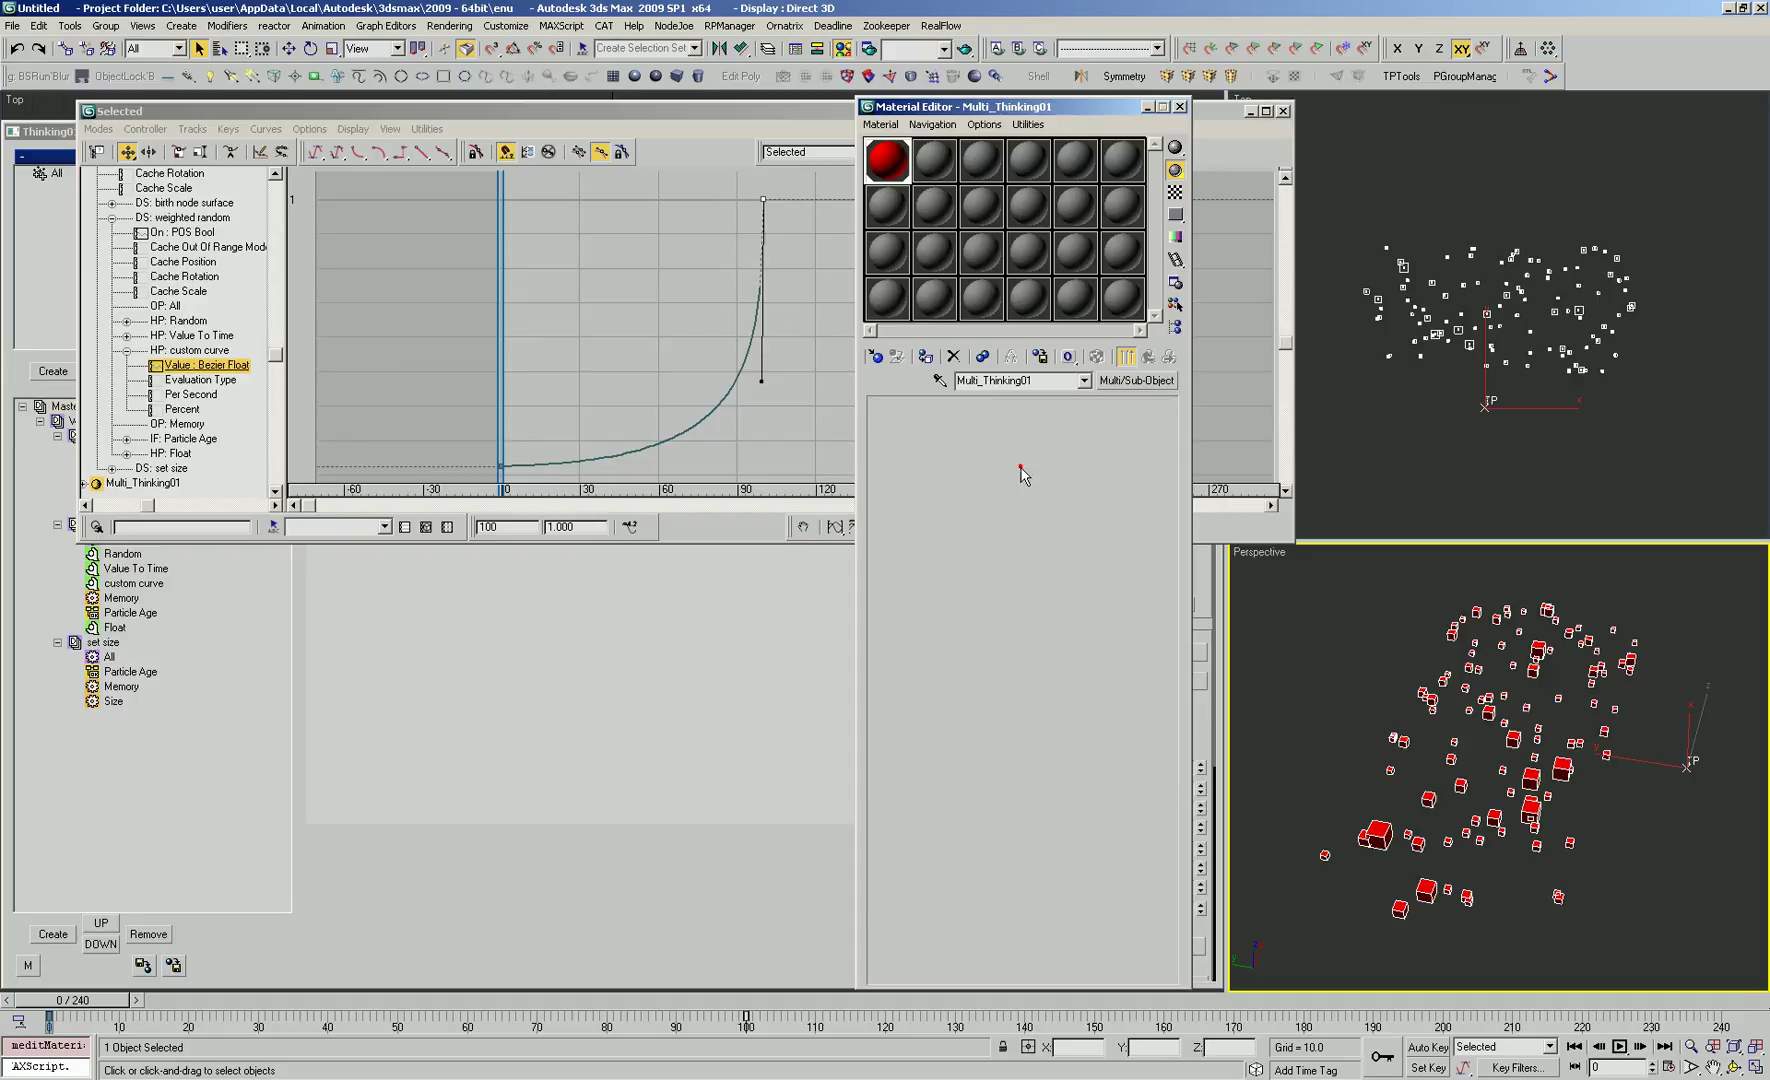
{"action": "left_click", "coordinate": [967, 520]}
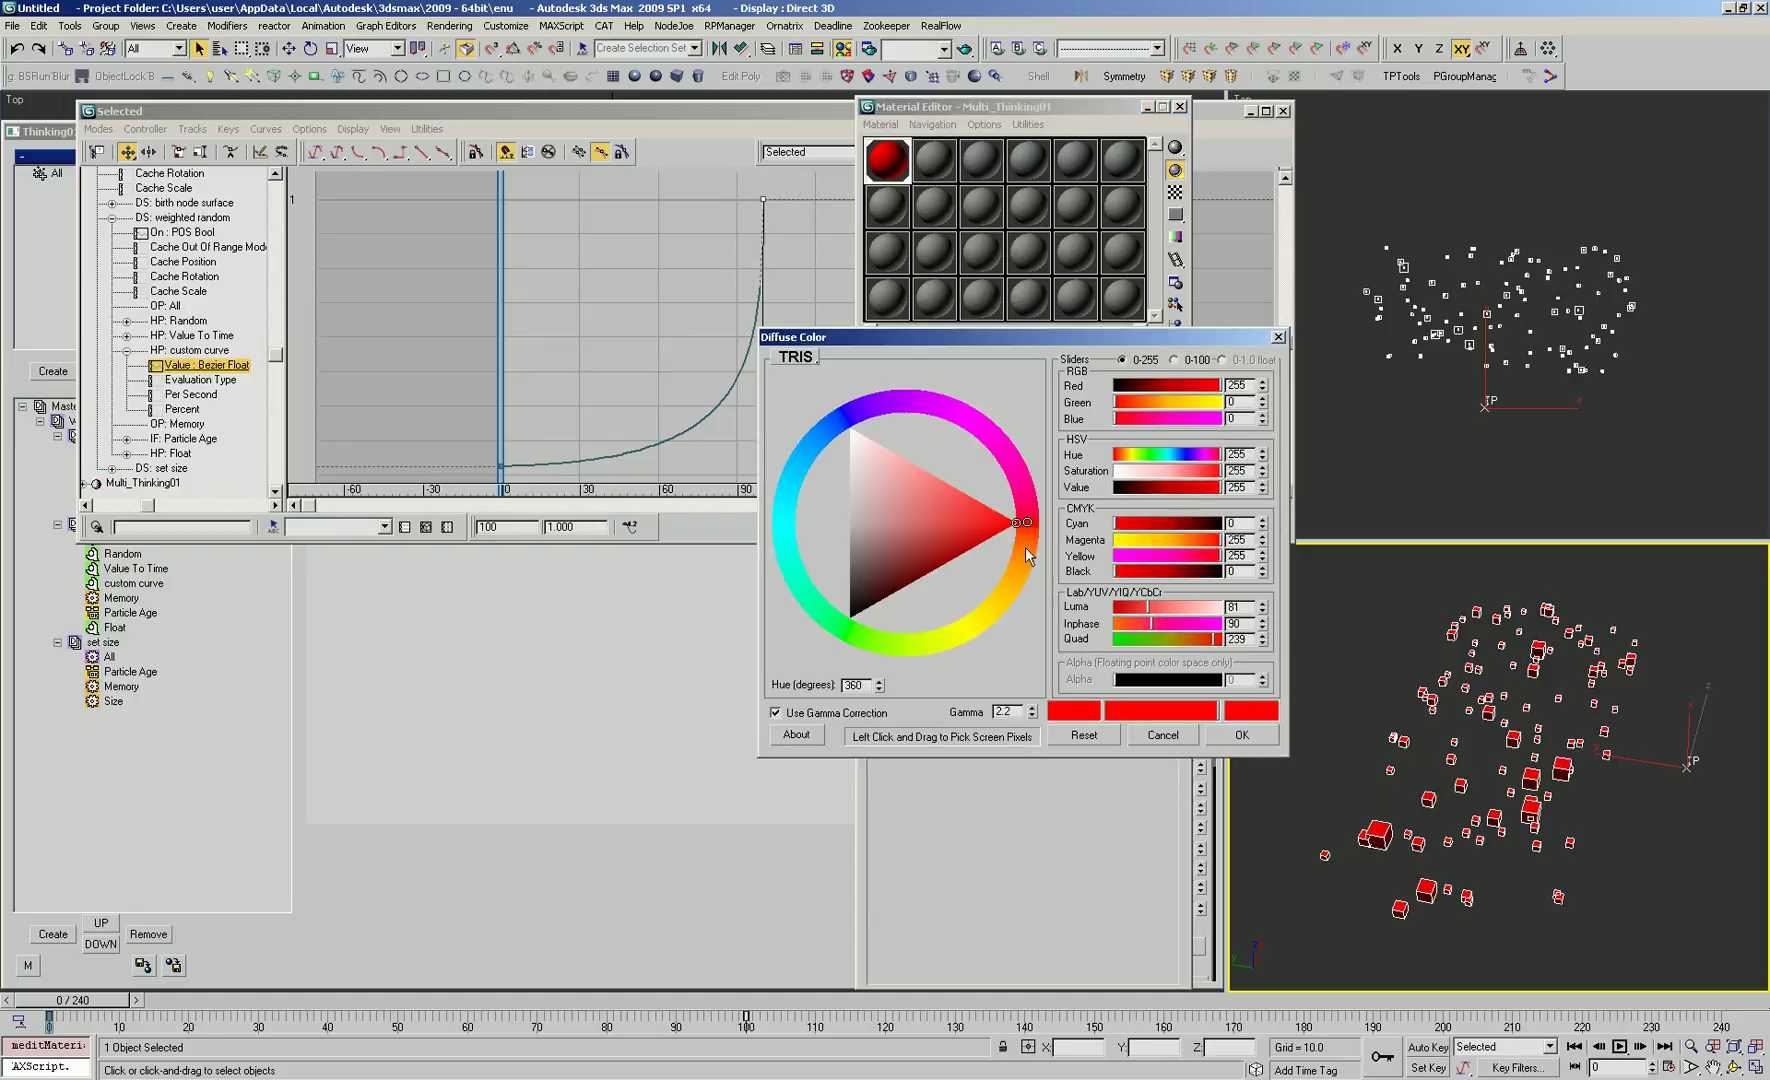
{"action": "left_click_drag", "start_coordinate": [1030, 556], "coordinate": [1020, 582]}
{"action": "left_click", "coordinate": [1255, 737]}
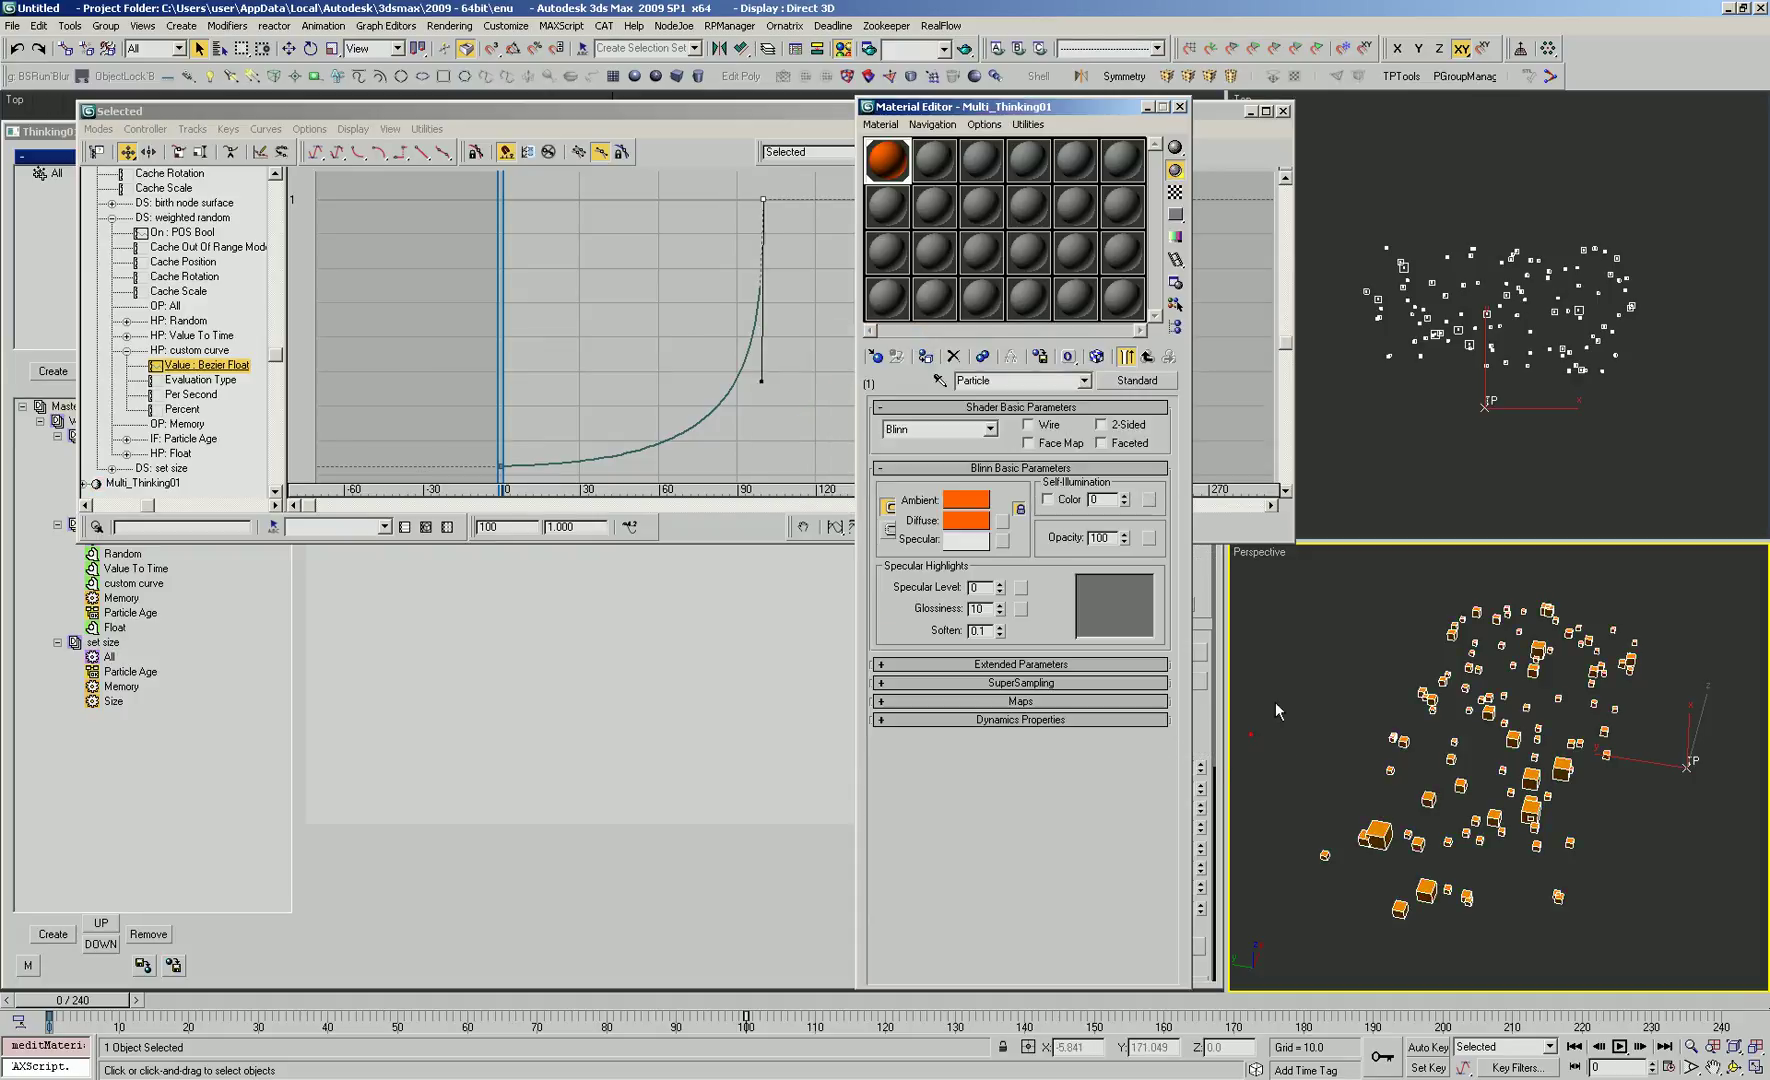
{"action": "left_click", "coordinate": [1180, 106]}
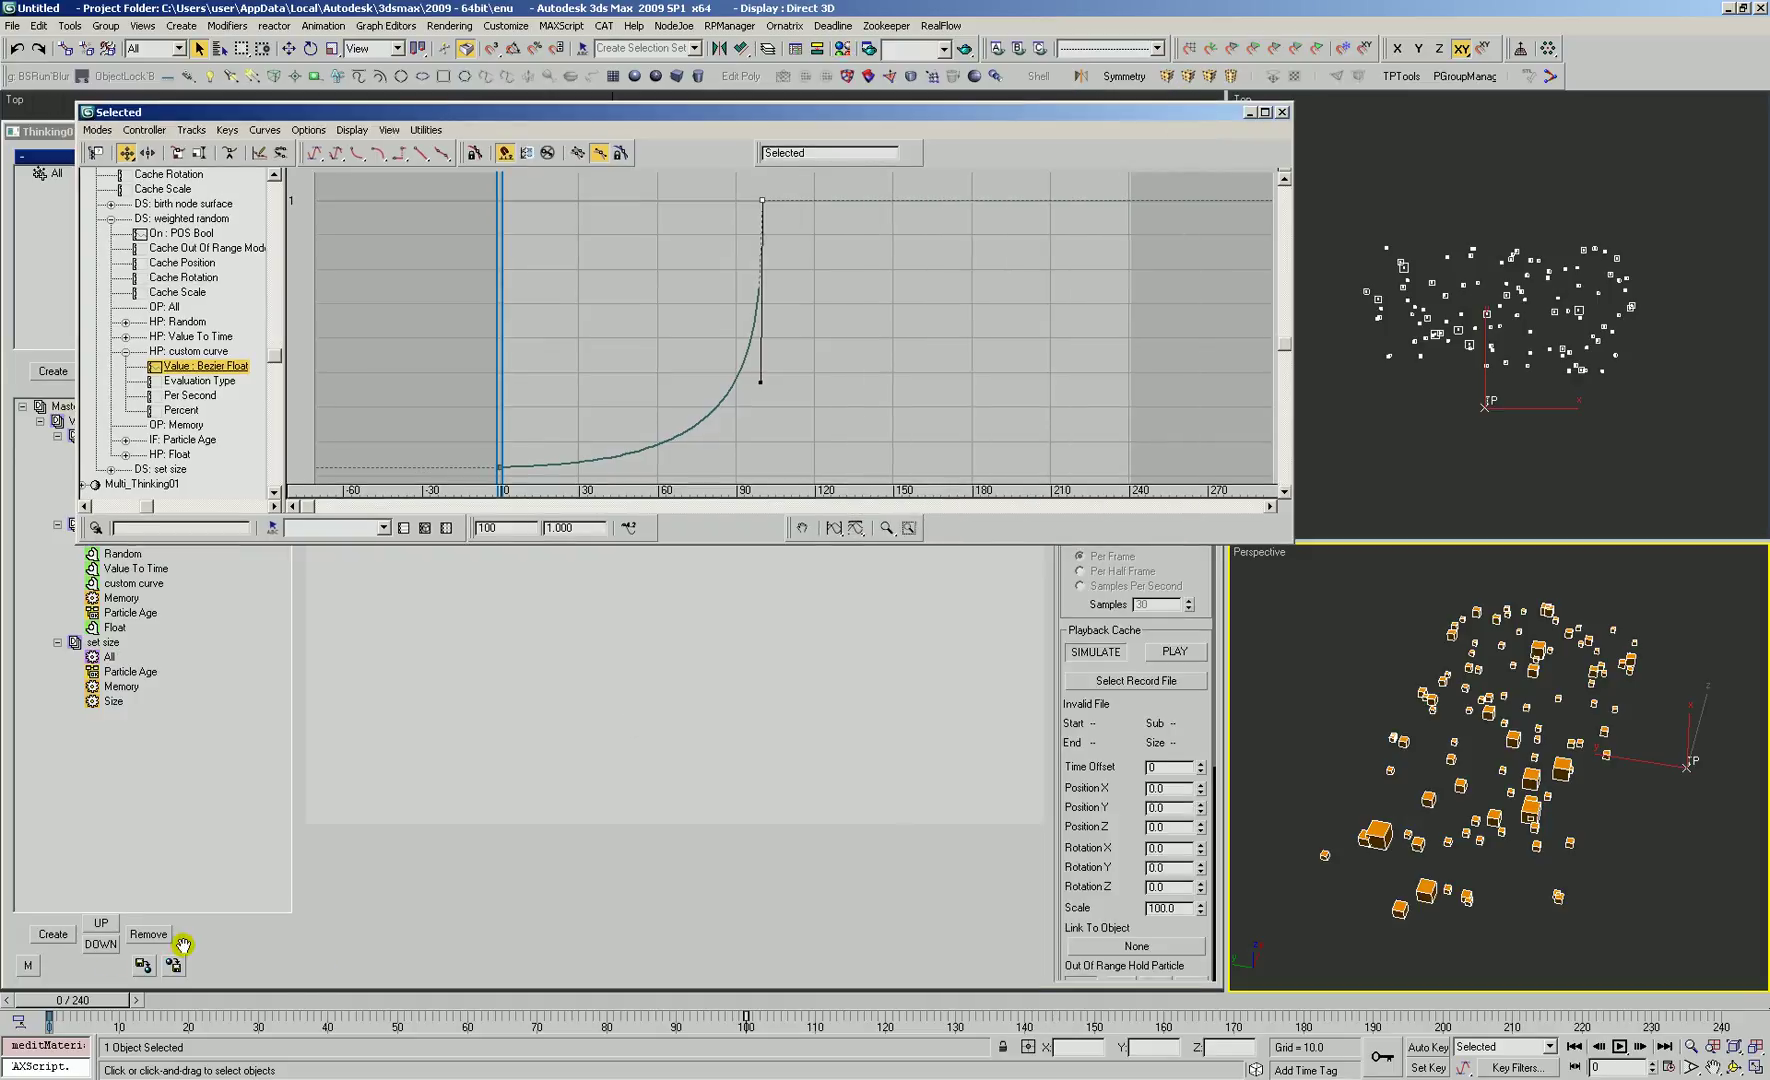
Step: Flatten the tangent of the custom curve's key at frame 100 to compare sizes, and pull it back to steep
{"action": "left_click", "coordinate": [762, 200]}
{"action": "left_click_drag", "start_coordinate": [758, 388], "coordinate": [684, 235]}
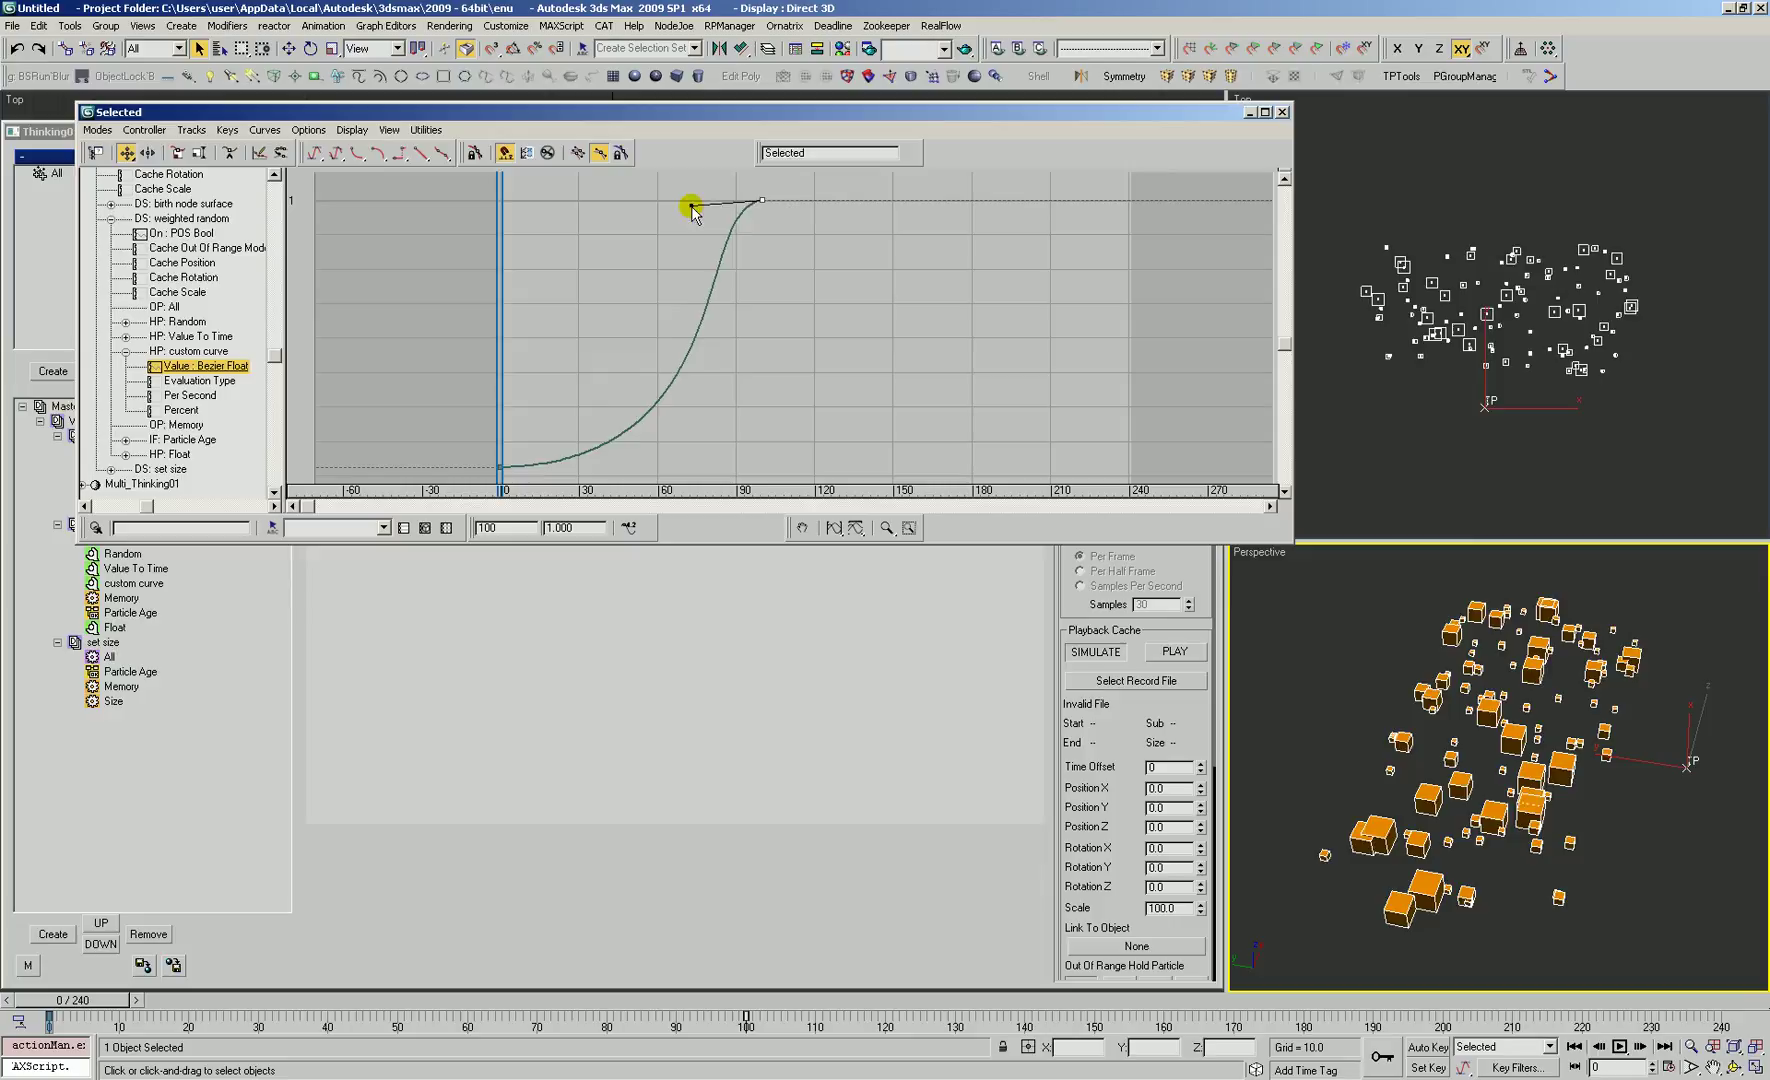
{"action": "left_click_drag", "start_coordinate": [692, 210], "coordinate": [748, 352]}
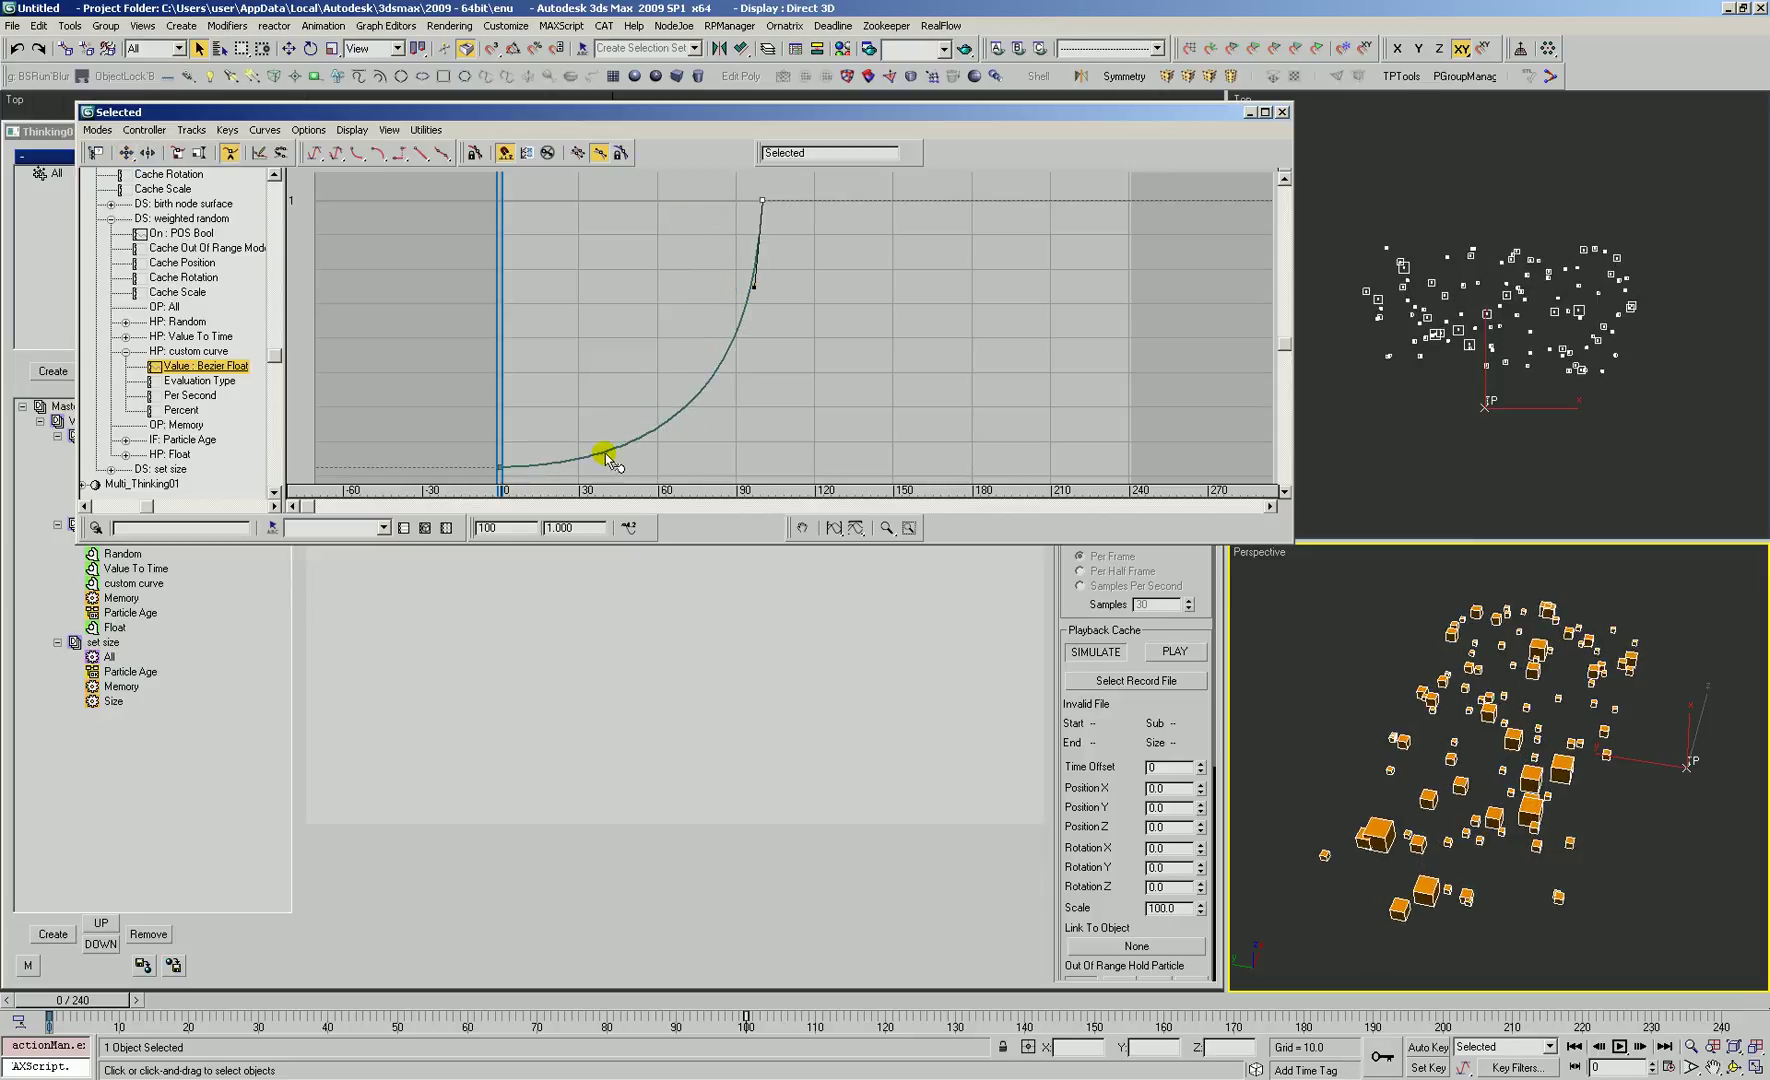
Step: Add keys to the custom curve to form a narrow spike around frame 54 and a low stretch up to frame 92
{"action": "left_click_drag", "start_coordinate": [605, 453], "coordinate": [626, 451]}
{"action": "left_click_drag", "start_coordinate": [645, 440], "coordinate": [641, 349]}
{"action": "mouse_move", "coordinate": [717, 464]}
{"action": "left_mouse_down"}
{"action": "mouse_move", "coordinate": [652, 464]}
{"action": "mouse_move", "coordinate": [755, 452]}
{"action": "mouse_move", "coordinate": [652, 453]}
{"action": "mouse_move", "coordinate": [741, 456]}
{"action": "left_mouse_up"}
{"action": "key", "text": "a"}
{"action": "key", "text": "m"}
{"action": "left_click_drag", "start_coordinate": [663, 369], "coordinate": [666, 343]}
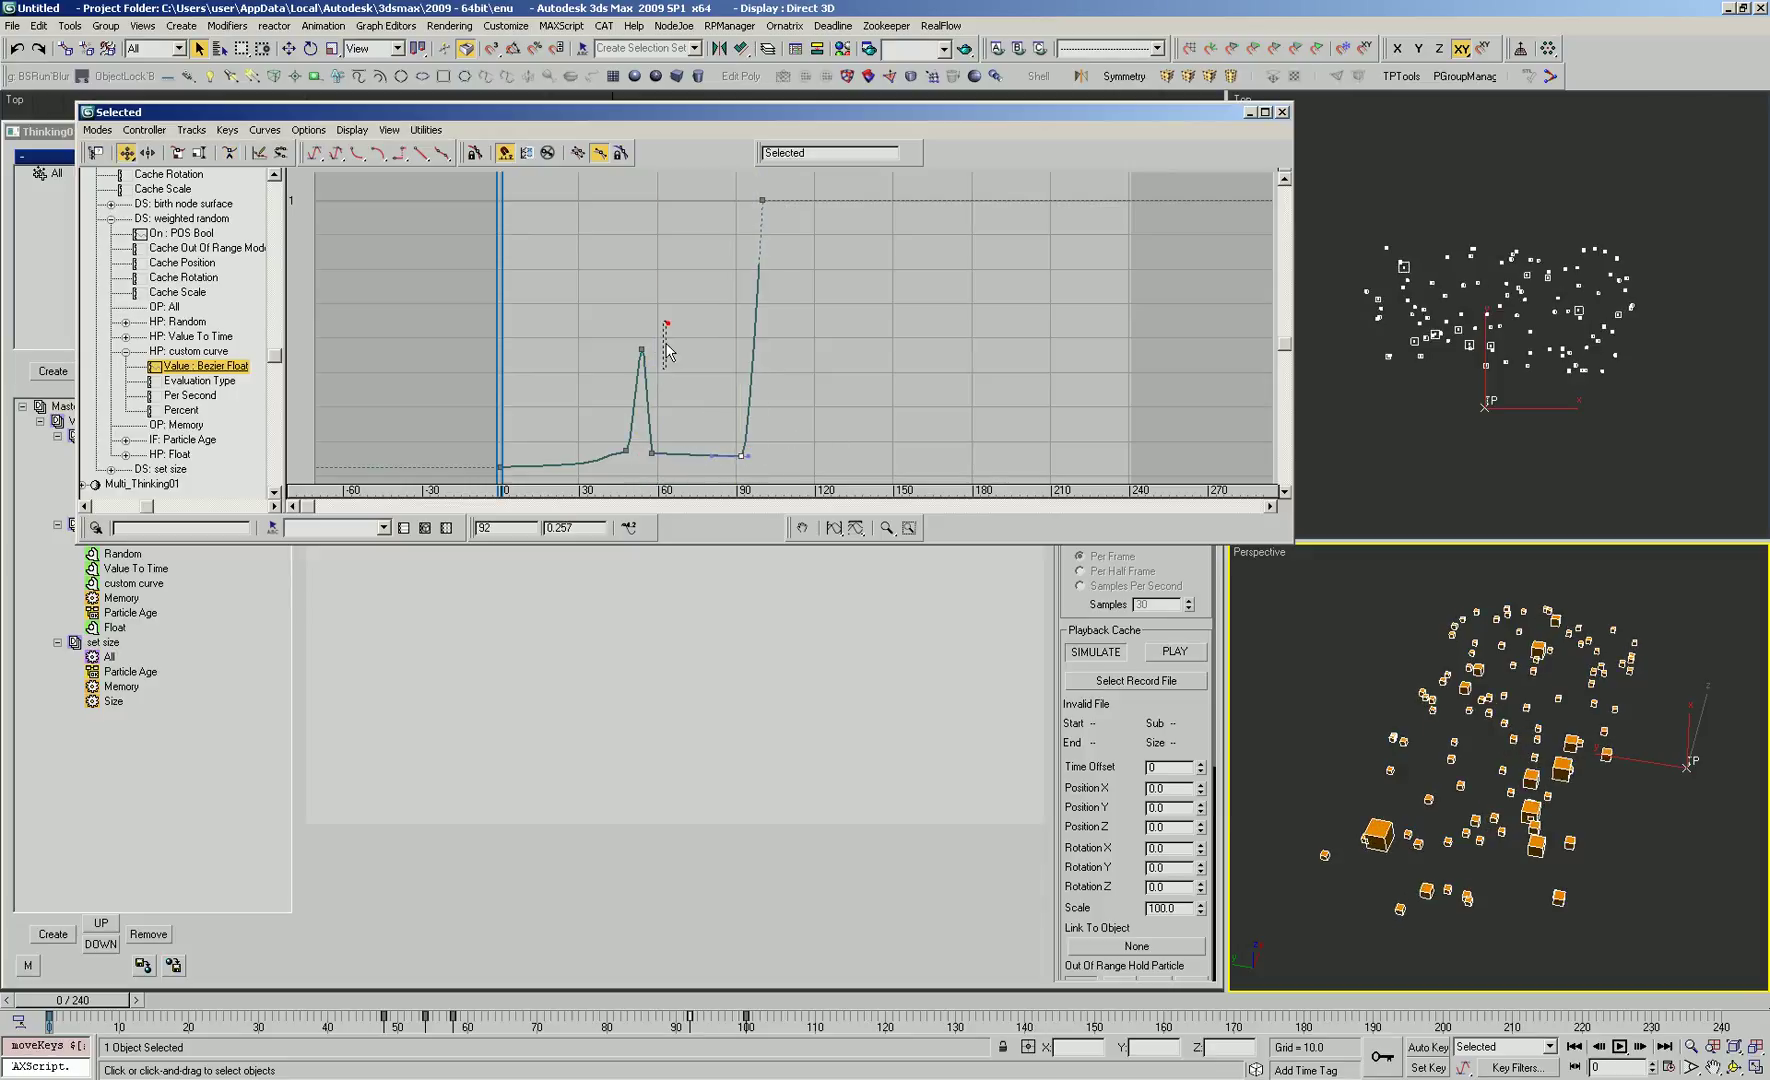
{"action": "left_click", "coordinate": [647, 455]}
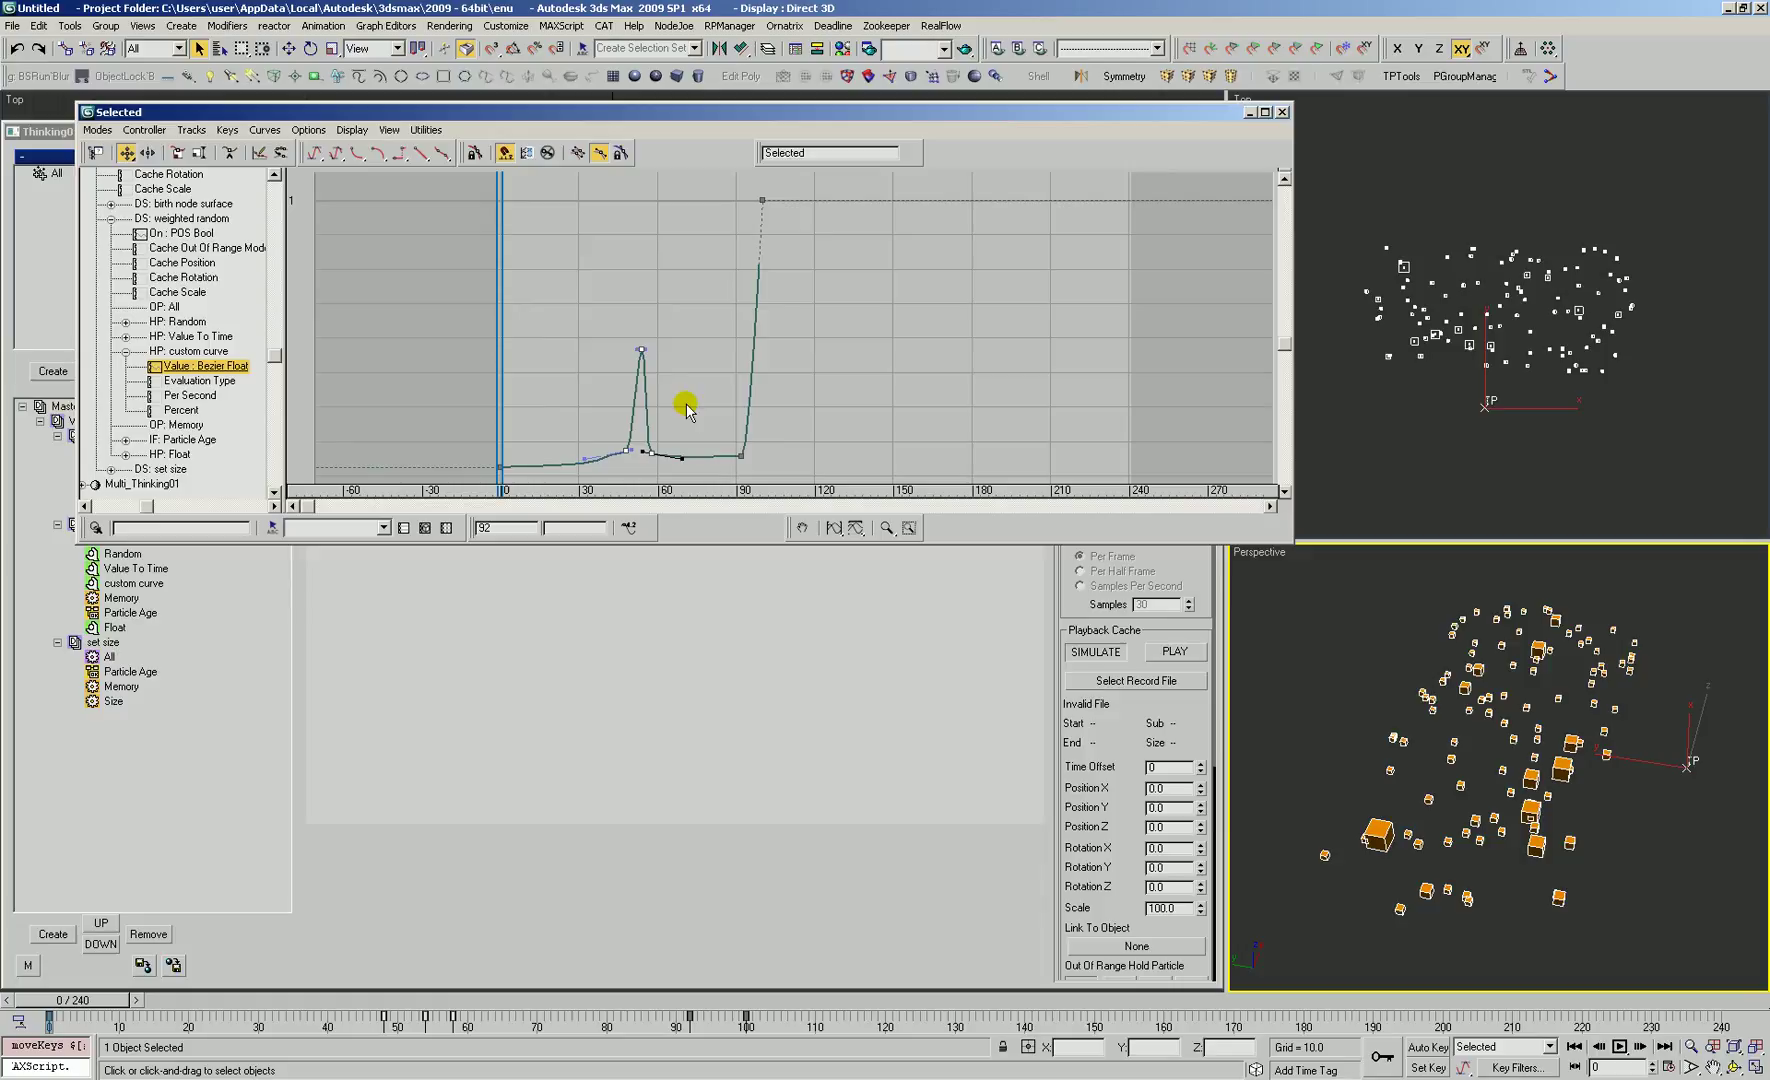
Step: Inspect the weighted random set's Random helper and shift the custom curve's spike keys about 10 frames earlier
{"action": "left_click", "coordinate": [553, 578]}
{"action": "left_click", "coordinate": [135, 534]}
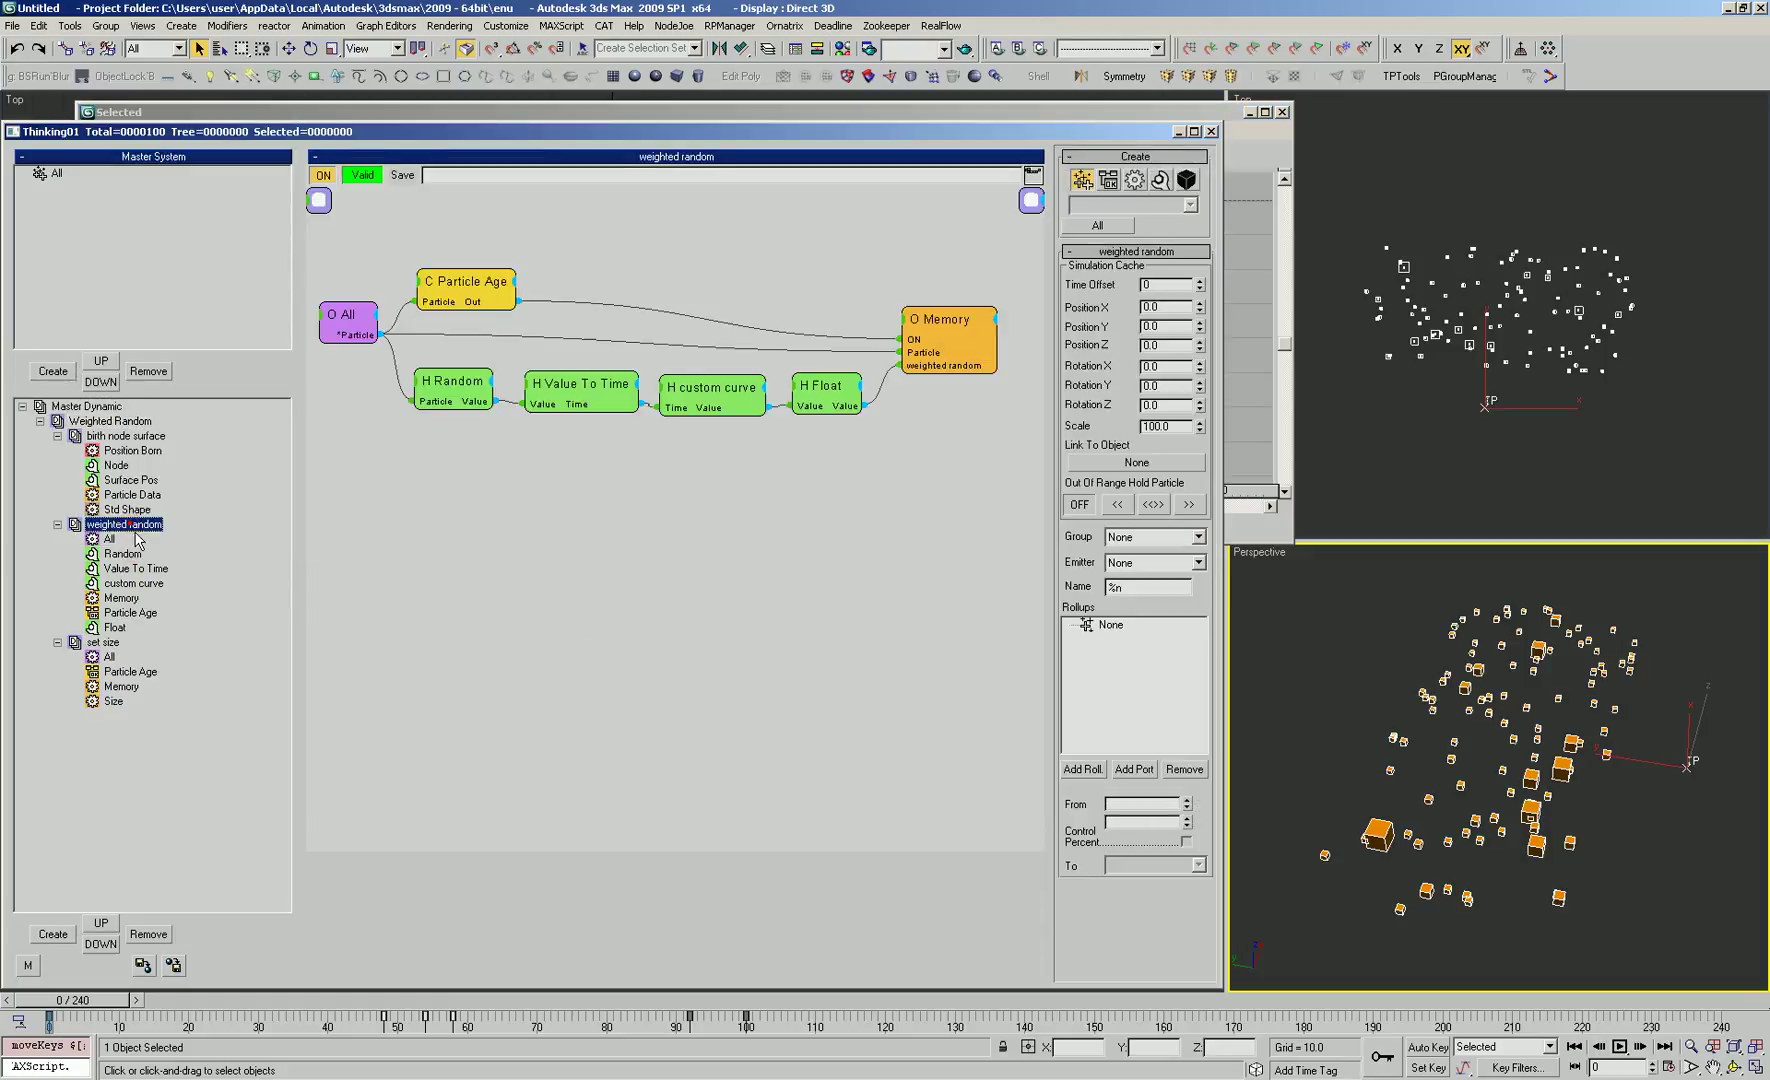
{"action": "left_click", "coordinate": [460, 383]}
{"action": "left_click", "coordinate": [682, 118]}
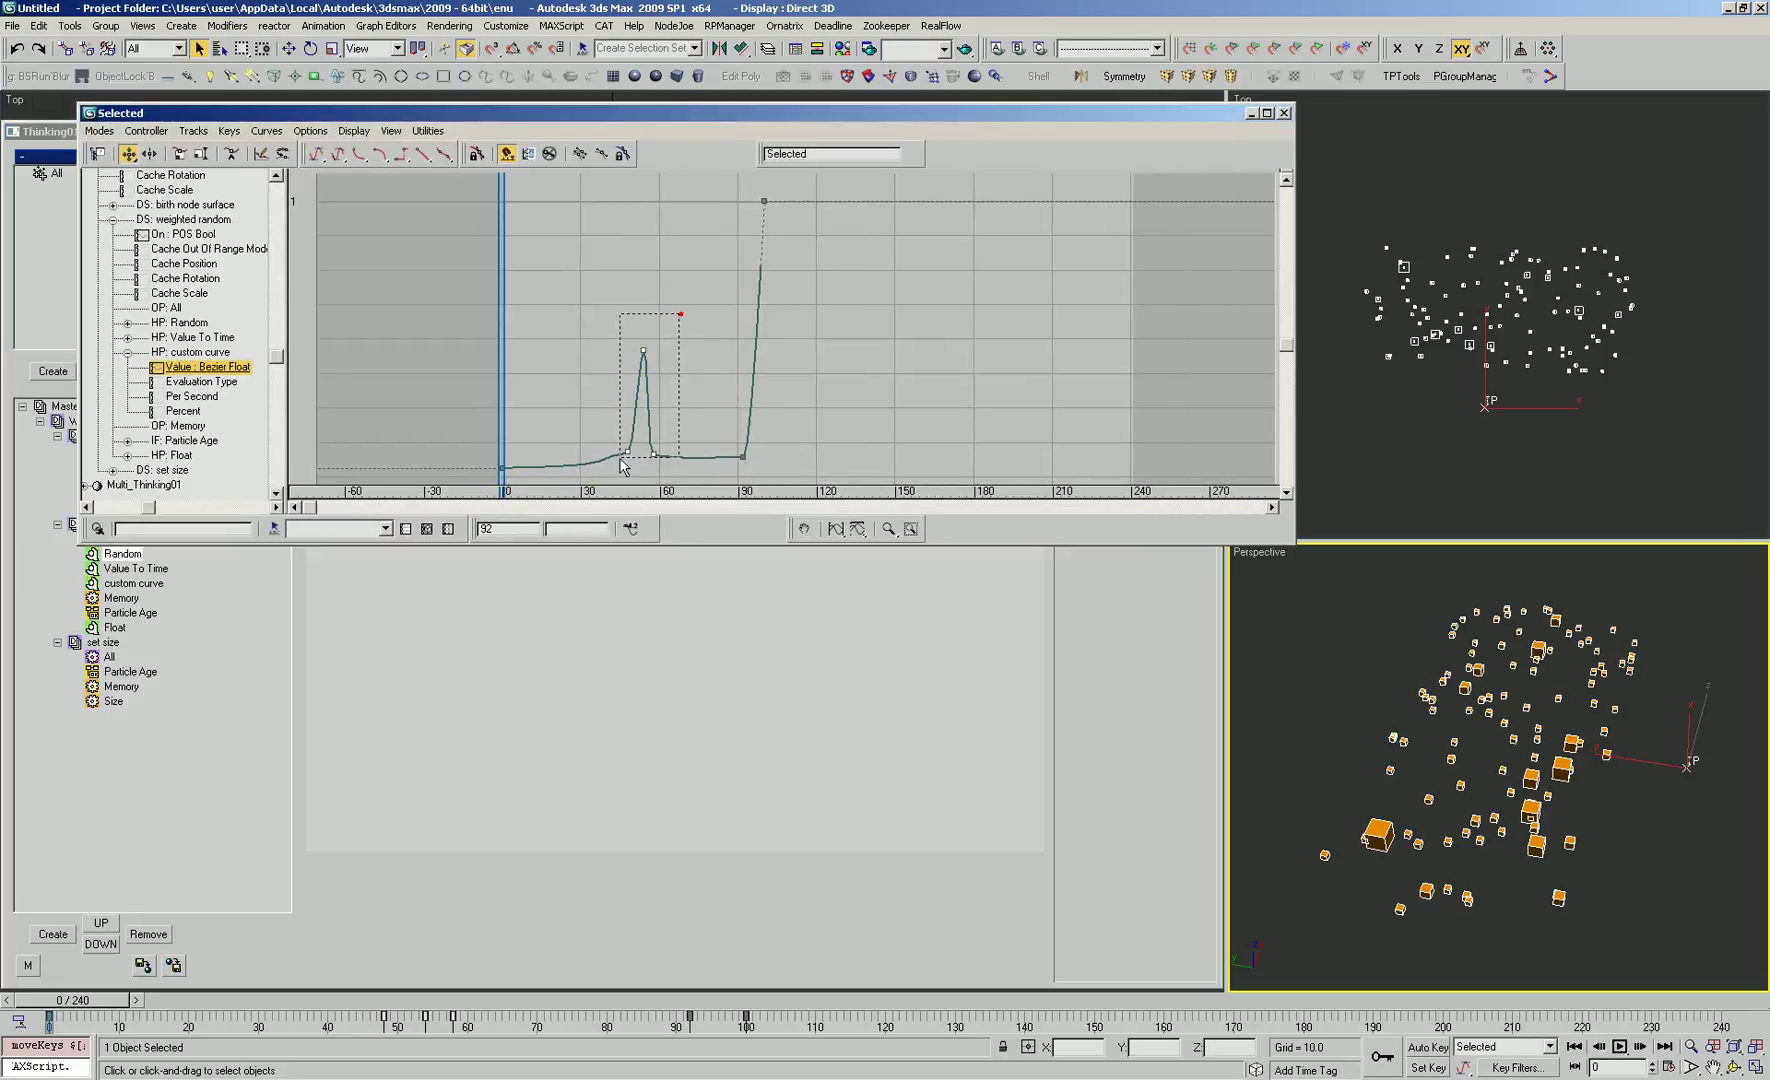
{"action": "mouse_move", "coordinate": [626, 456]}
{"action": "left_mouse_down"}
{"action": "mouse_move", "coordinate": [558, 448]}
{"action": "mouse_move", "coordinate": [602, 459]}
{"action": "left_mouse_up"}
{"action": "left_click", "coordinate": [619, 599]}
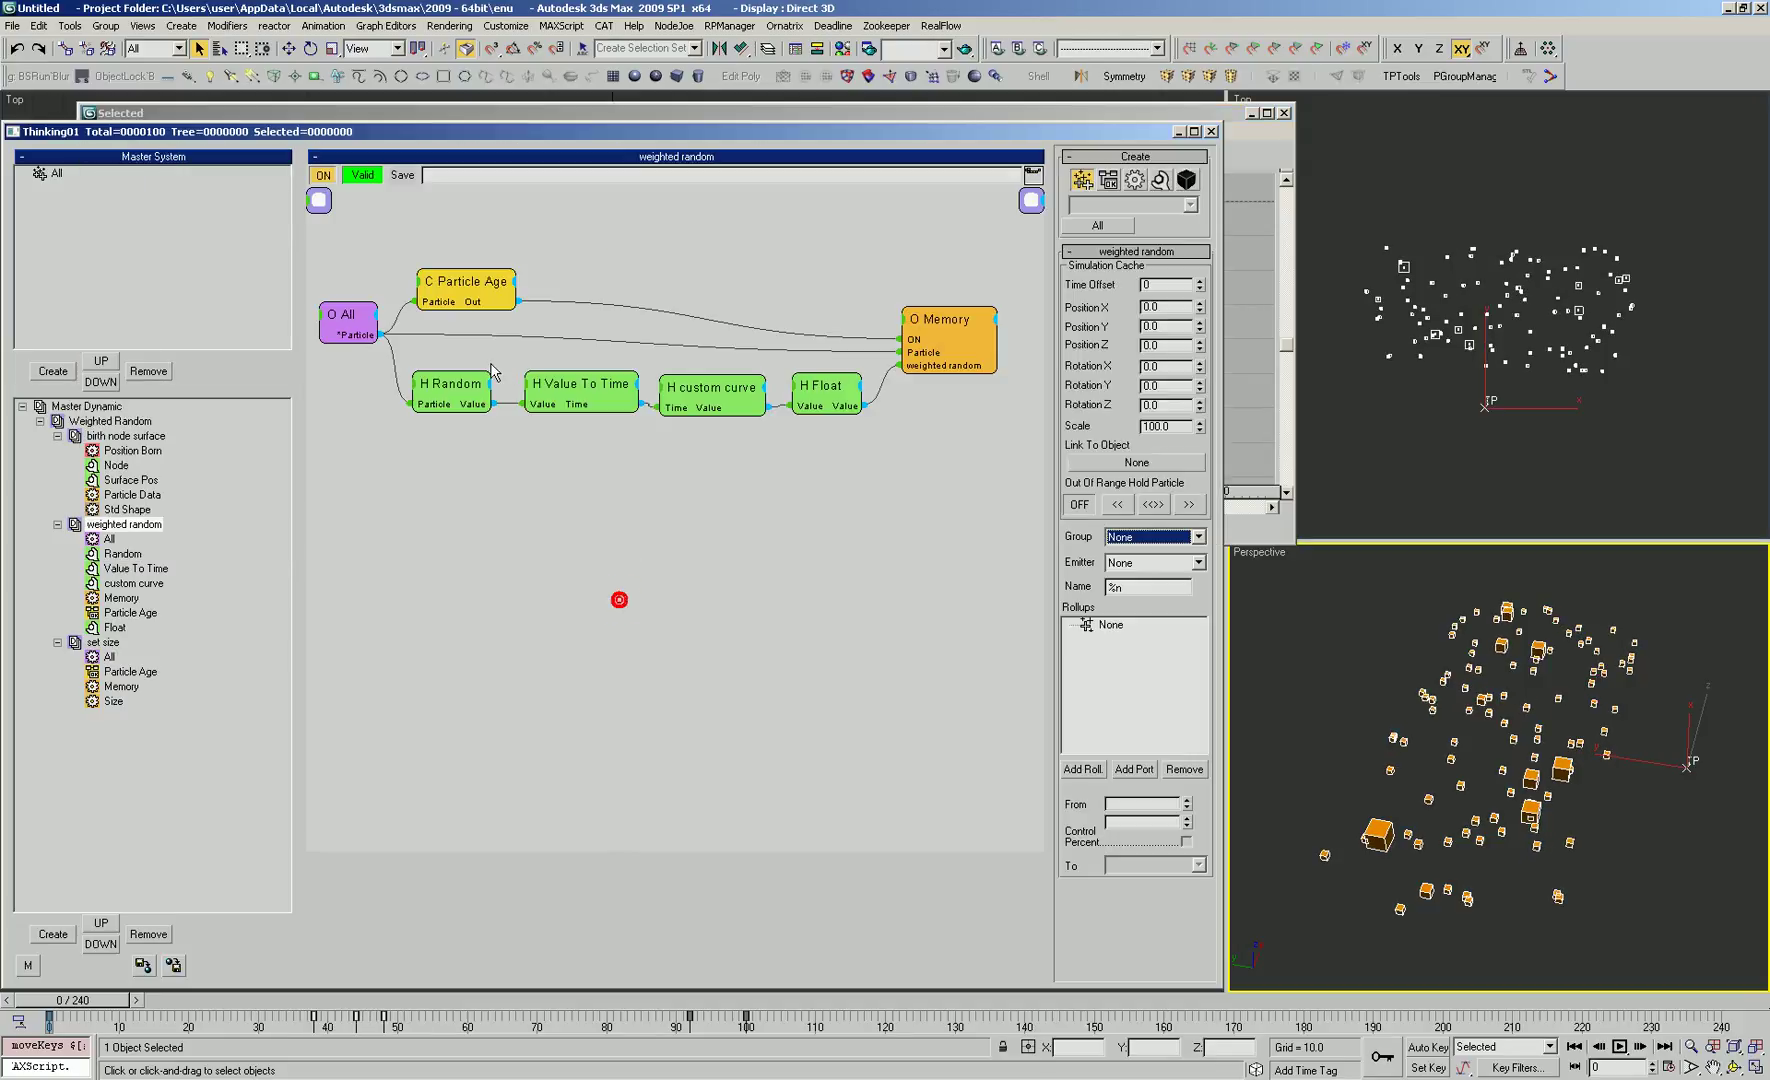
Step: Delete the custom curve's spike keys and raise its frame 92 key to near the maximum at frame 72
{"action": "left_click", "coordinate": [714, 388]}
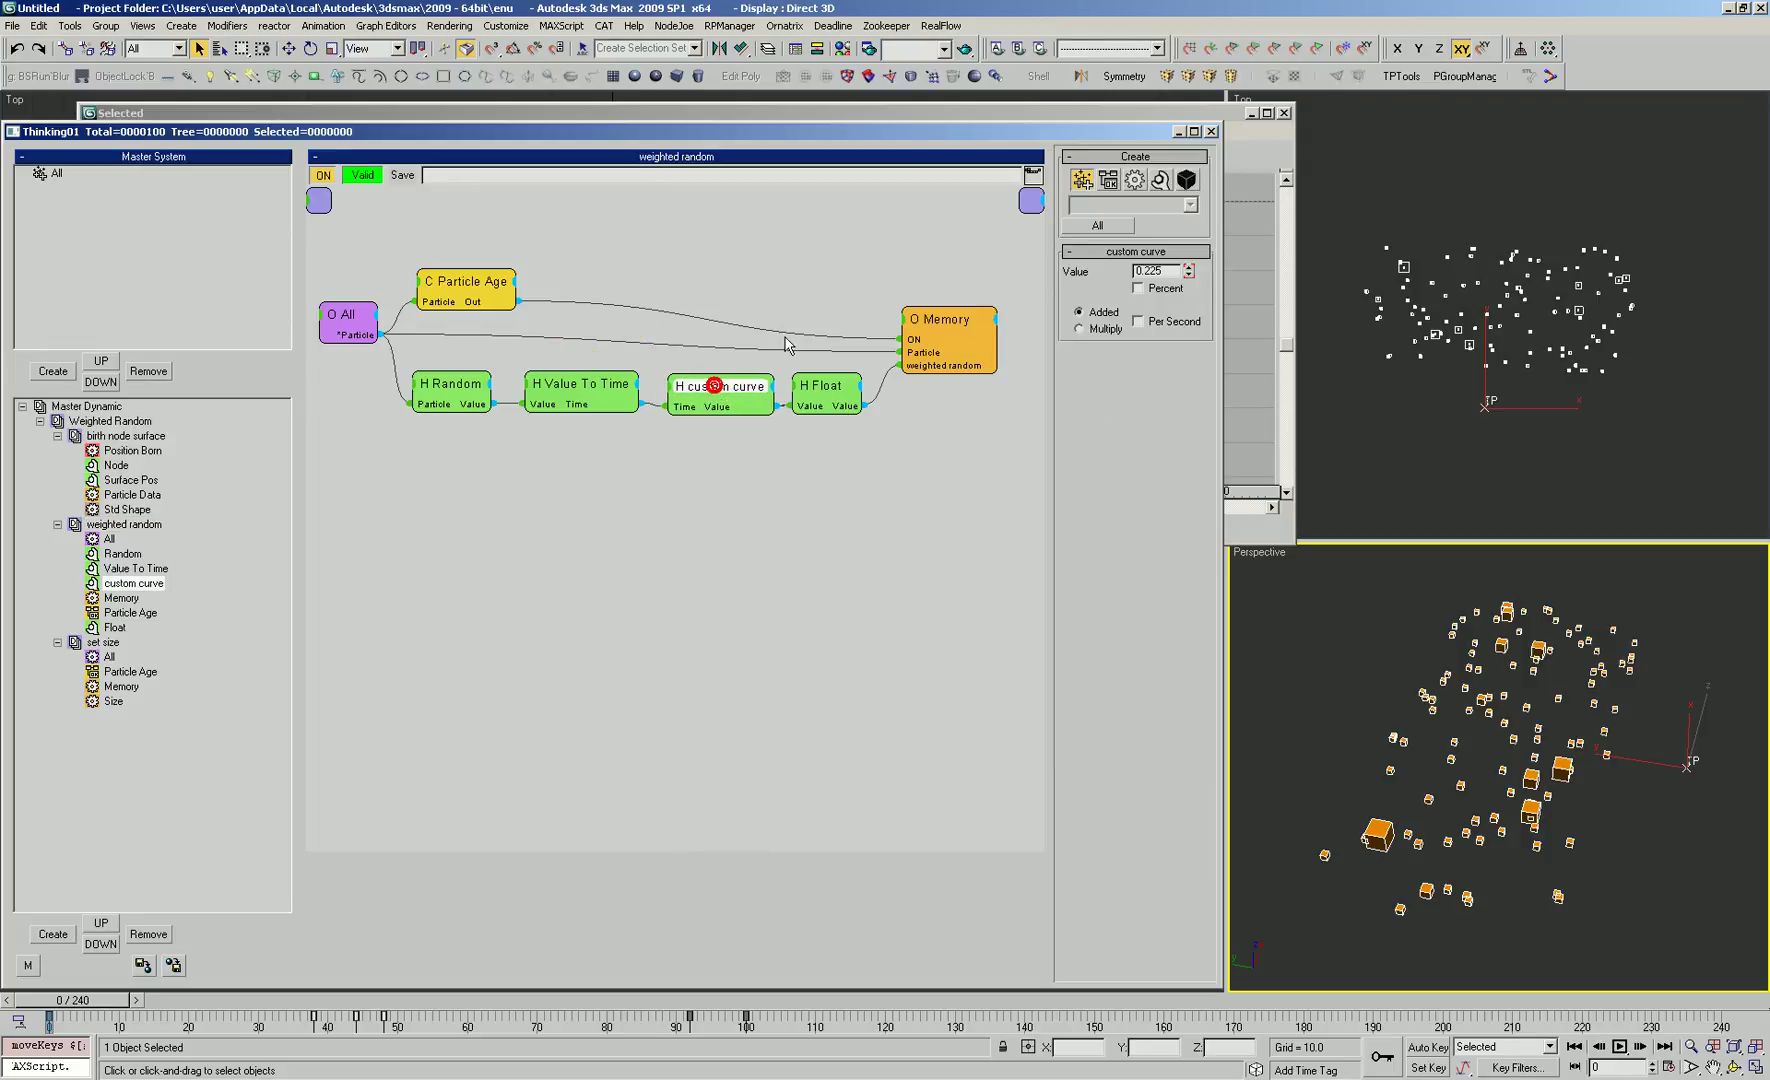
{"action": "left_click", "coordinate": [1228, 118]}
{"action": "left_click_drag", "start_coordinate": [662, 321], "coordinate": [585, 480]}
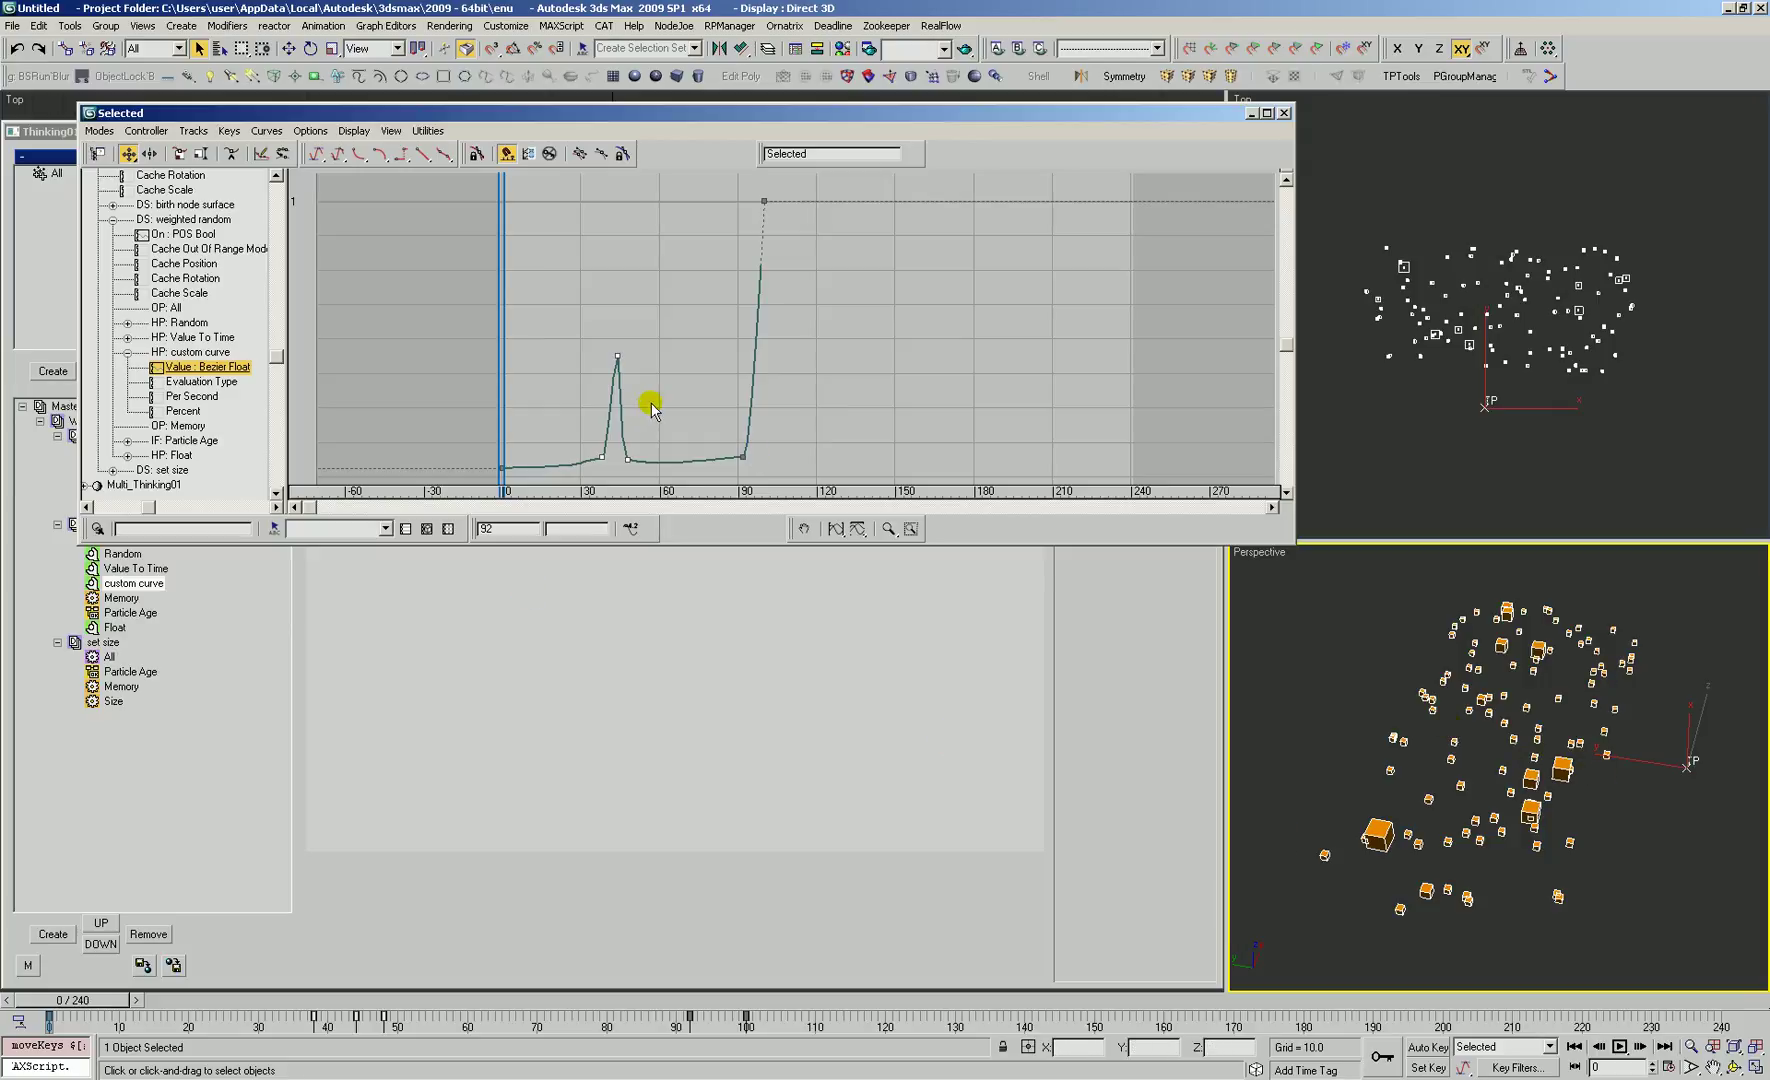
{"action": "left_click_drag", "start_coordinate": [600, 456], "coordinate": [682, 390]}
{"action": "left_click_drag", "start_coordinate": [746, 458], "coordinate": [690, 231]}
{"action": "left_click_drag", "start_coordinate": [733, 320], "coordinate": [566, 461]}
{"action": "key", "text": "Delete"}
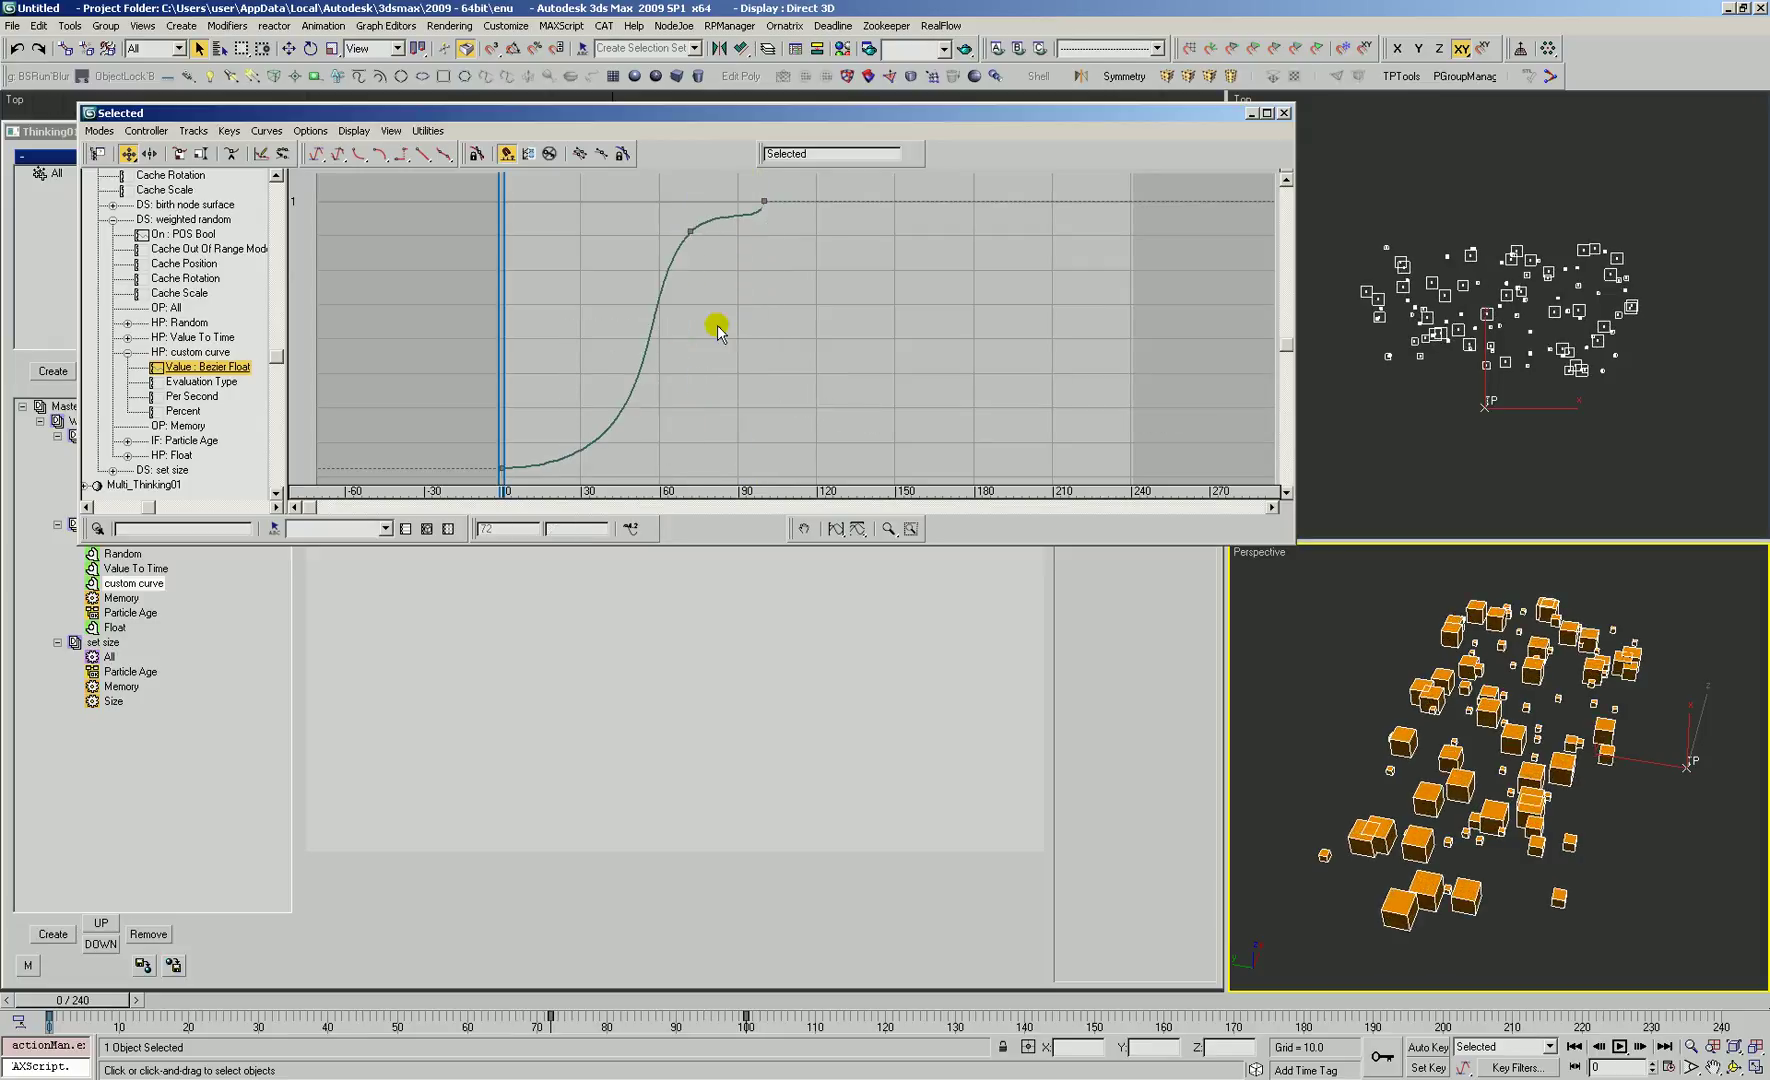
Step: Move the custom curve's middle key to frame 19 at value 0.970 and steepen the tangent at frame 0
{"action": "left_click_drag", "start_coordinate": [698, 236], "coordinate": [566, 244]}
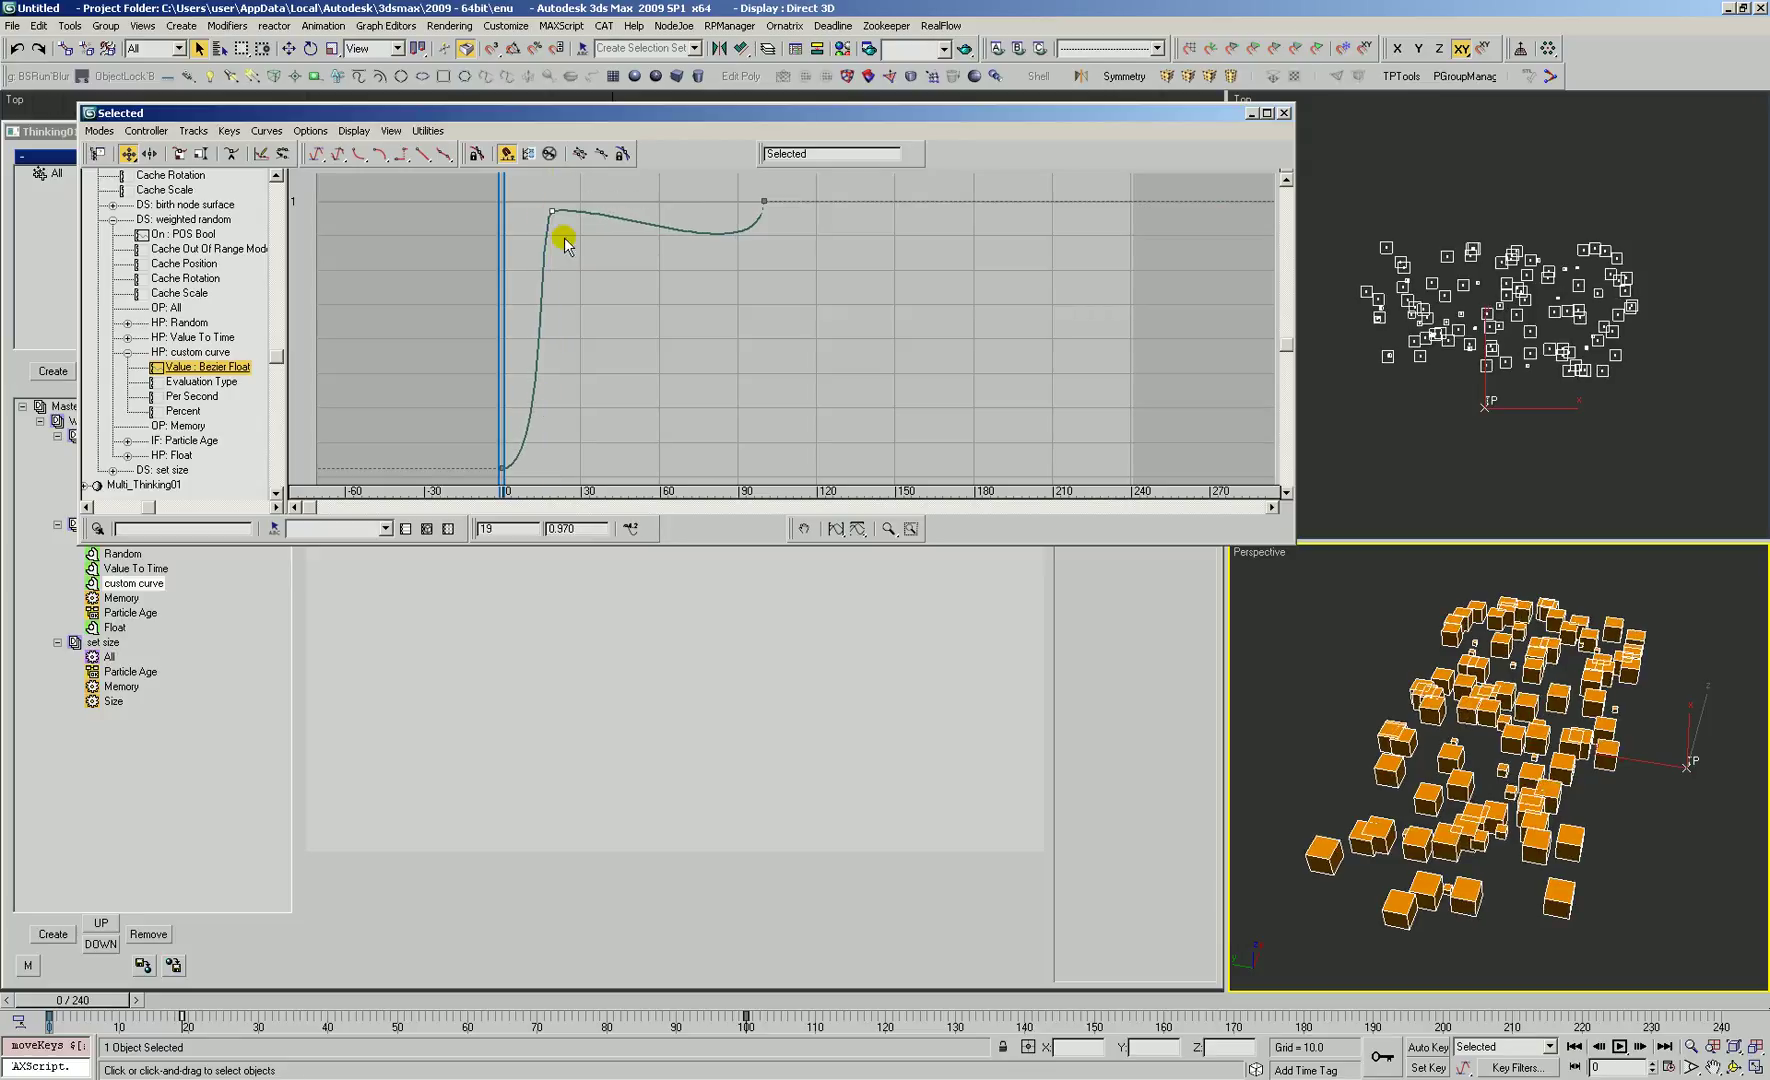
{"action": "left_click_drag", "start_coordinate": [803, 197], "coordinate": [442, 473]}
{"action": "left_click", "coordinate": [549, 427]}
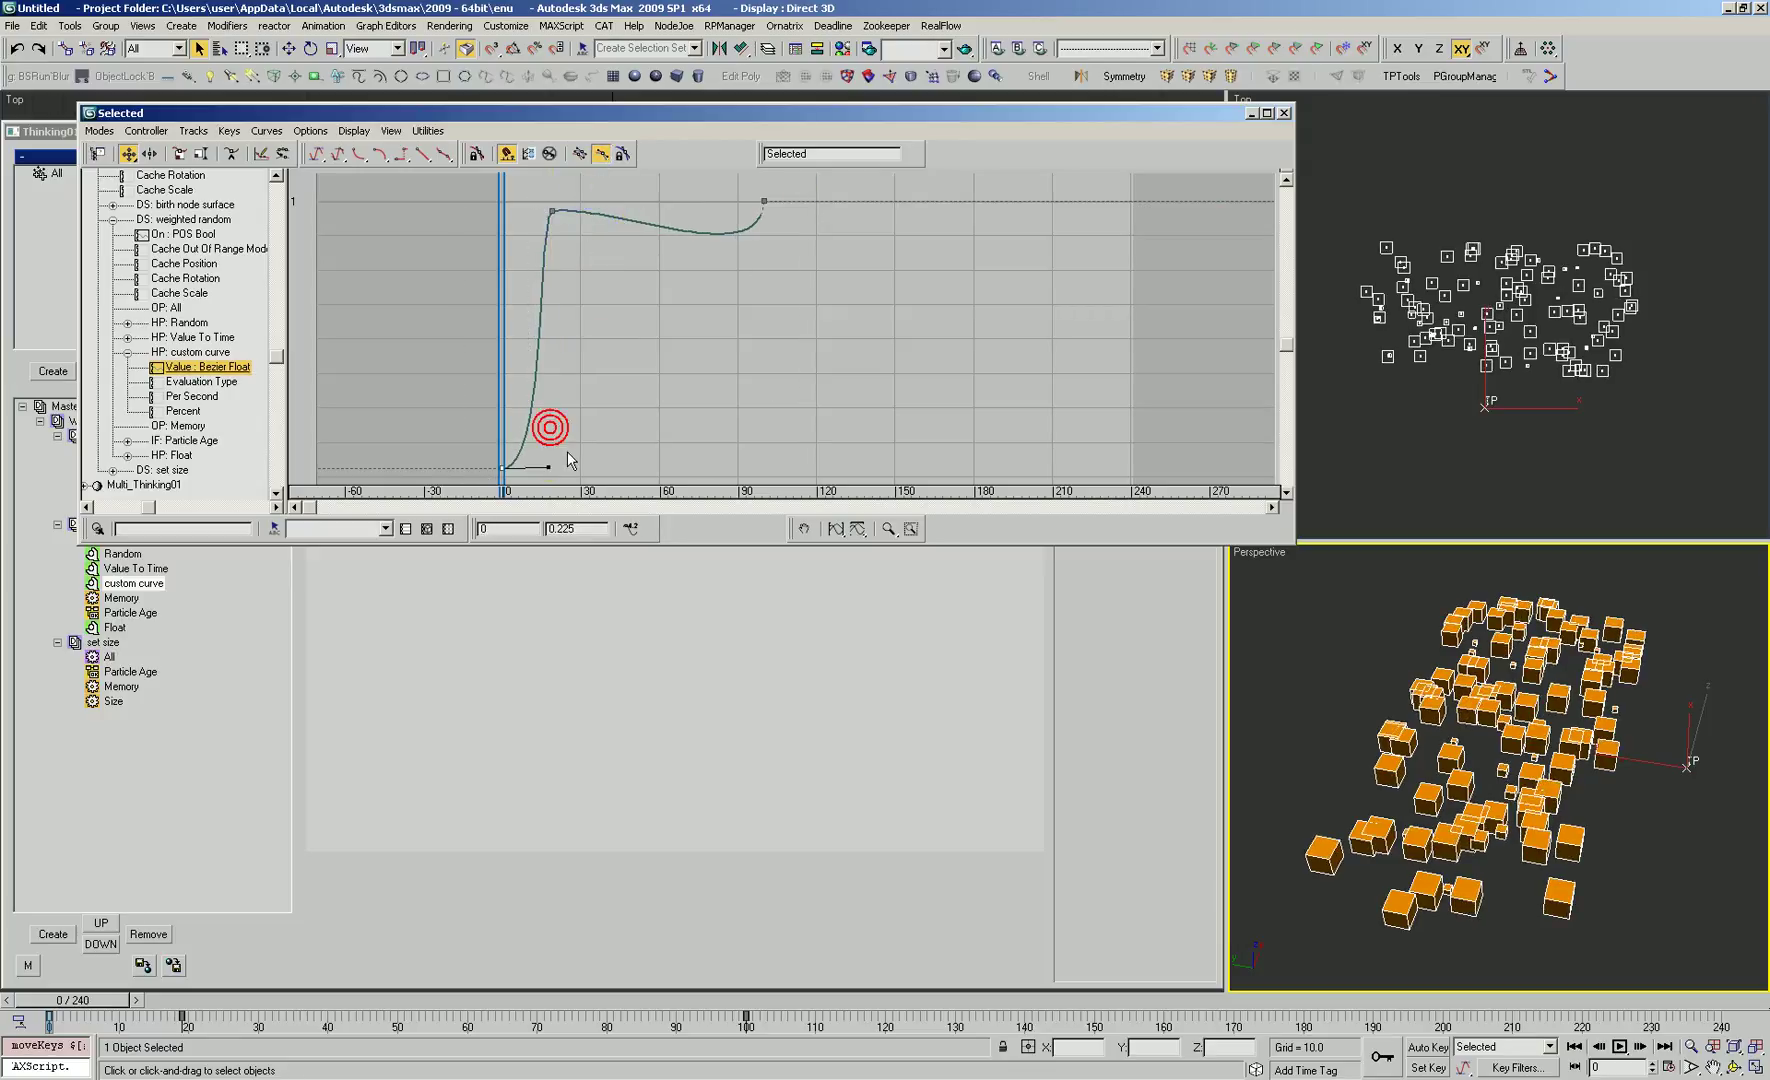
{"action": "mouse_move", "coordinate": [549, 468]}
{"action": "left_mouse_down"}
{"action": "mouse_move", "coordinate": [533, 431]}
{"action": "mouse_move", "coordinate": [575, 452]}
{"action": "left_mouse_up"}
{"action": "left_click", "coordinate": [726, 406]}
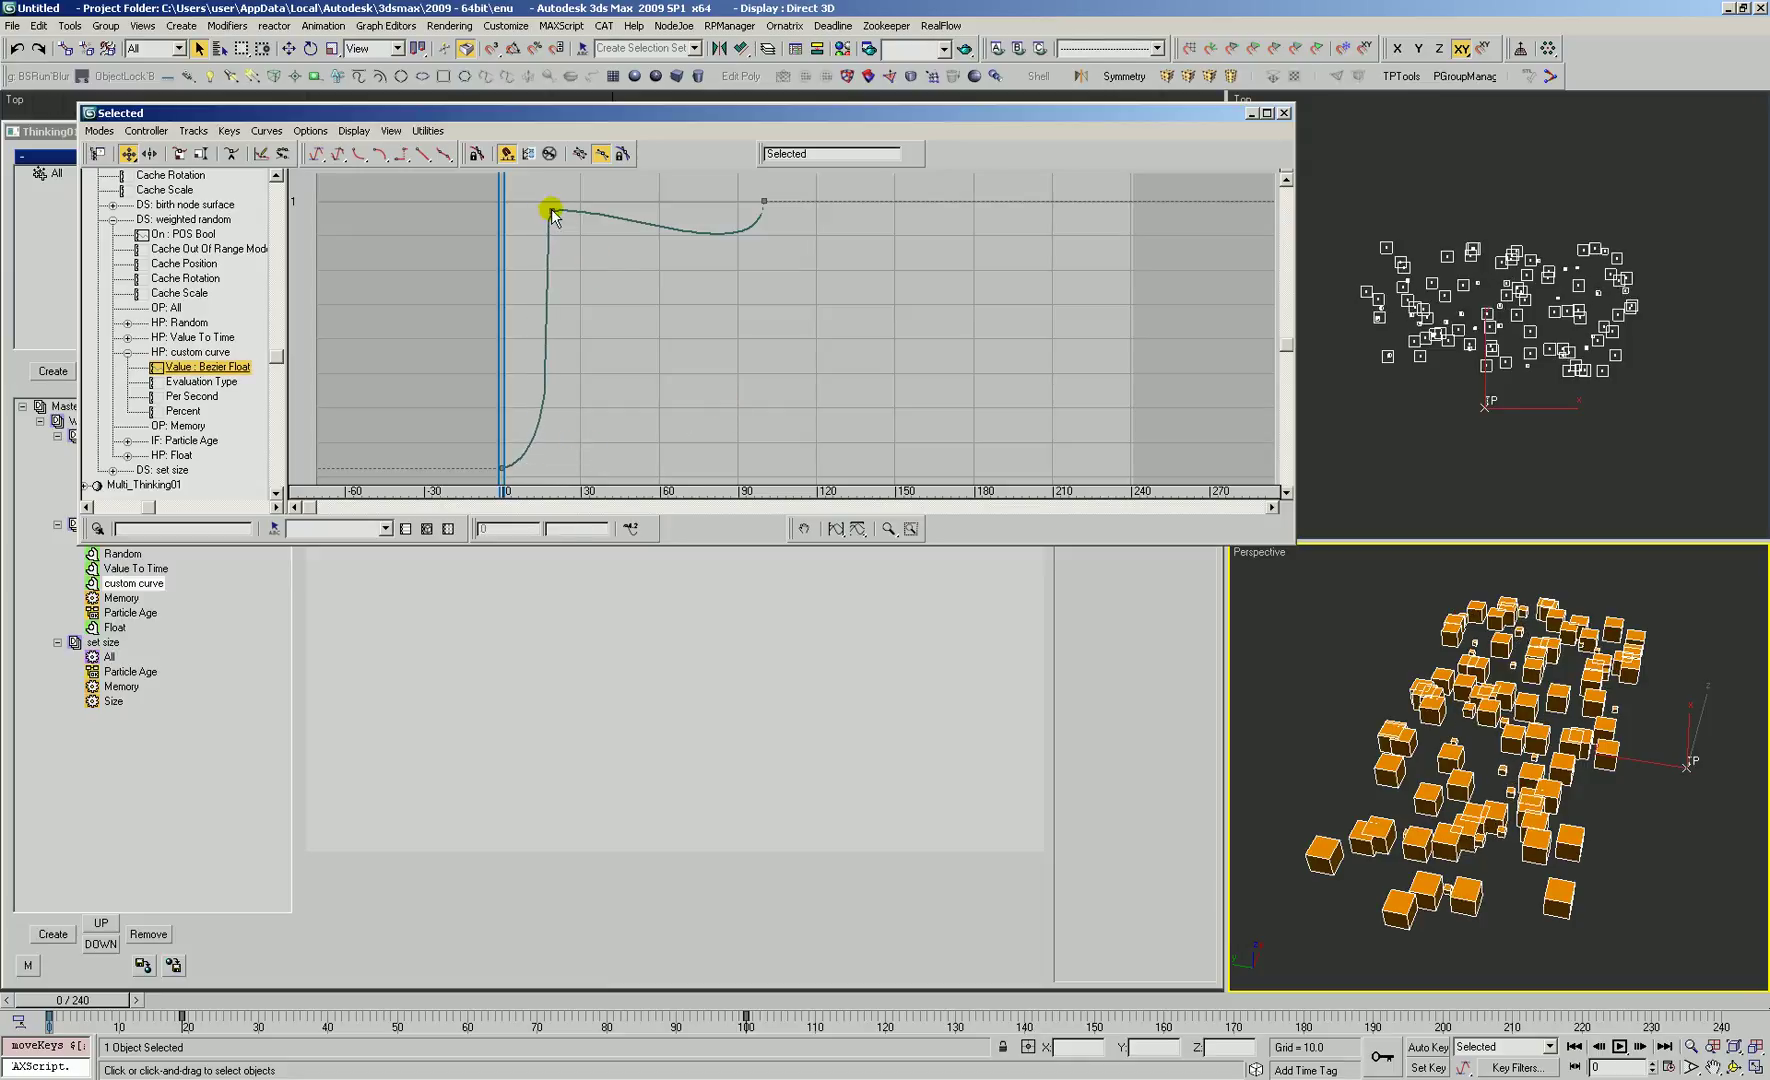
Step: Move the custom curve's middle key to frame 67 at value 0.594 and flatten the tangent at frame 100
{"action": "mouse_move", "coordinate": [552, 210]}
{"action": "left_mouse_down"}
{"action": "mouse_move", "coordinate": [581, 250]}
{"action": "mouse_move", "coordinate": [572, 227]}
{"action": "left_mouse_up"}
{"action": "left_click_drag", "start_coordinate": [786, 182], "coordinate": [678, 343]}
{"action": "left_click_drag", "start_coordinate": [628, 416], "coordinate": [657, 355]}
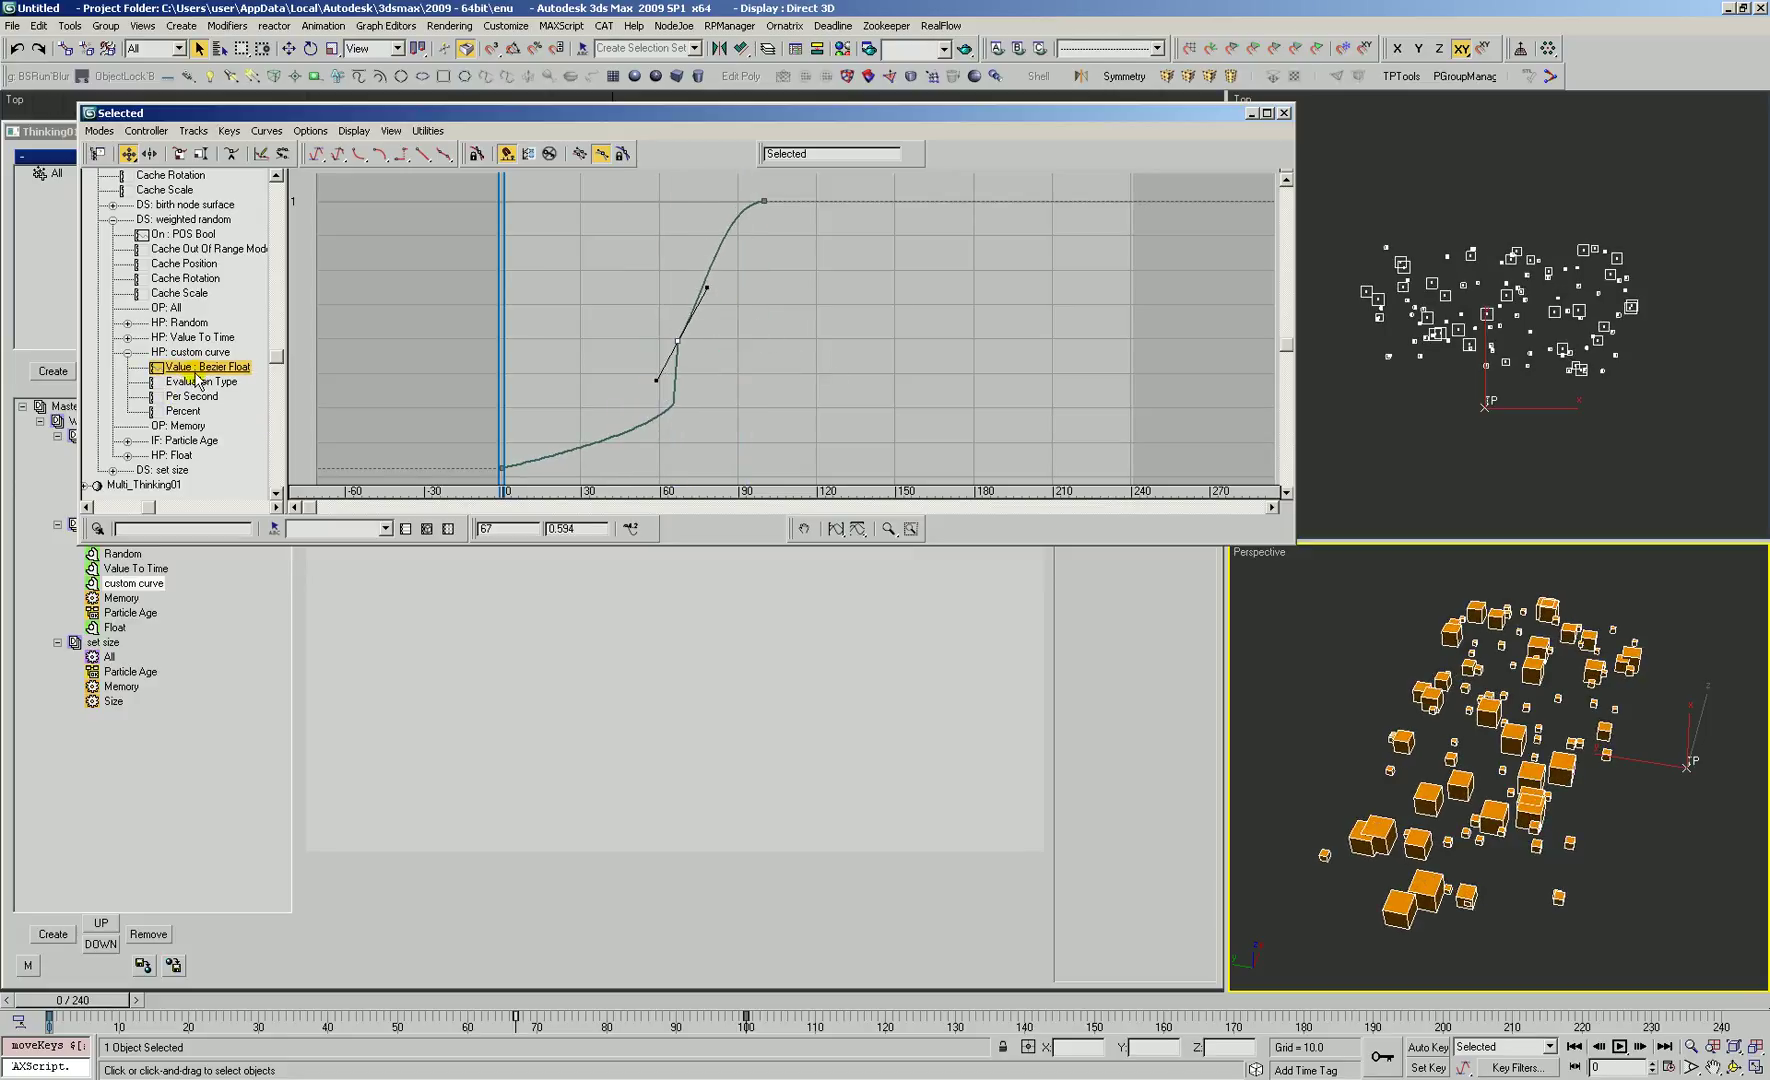
{"action": "left_click", "coordinate": [731, 614]}
{"action": "left_click", "coordinate": [716, 390]}
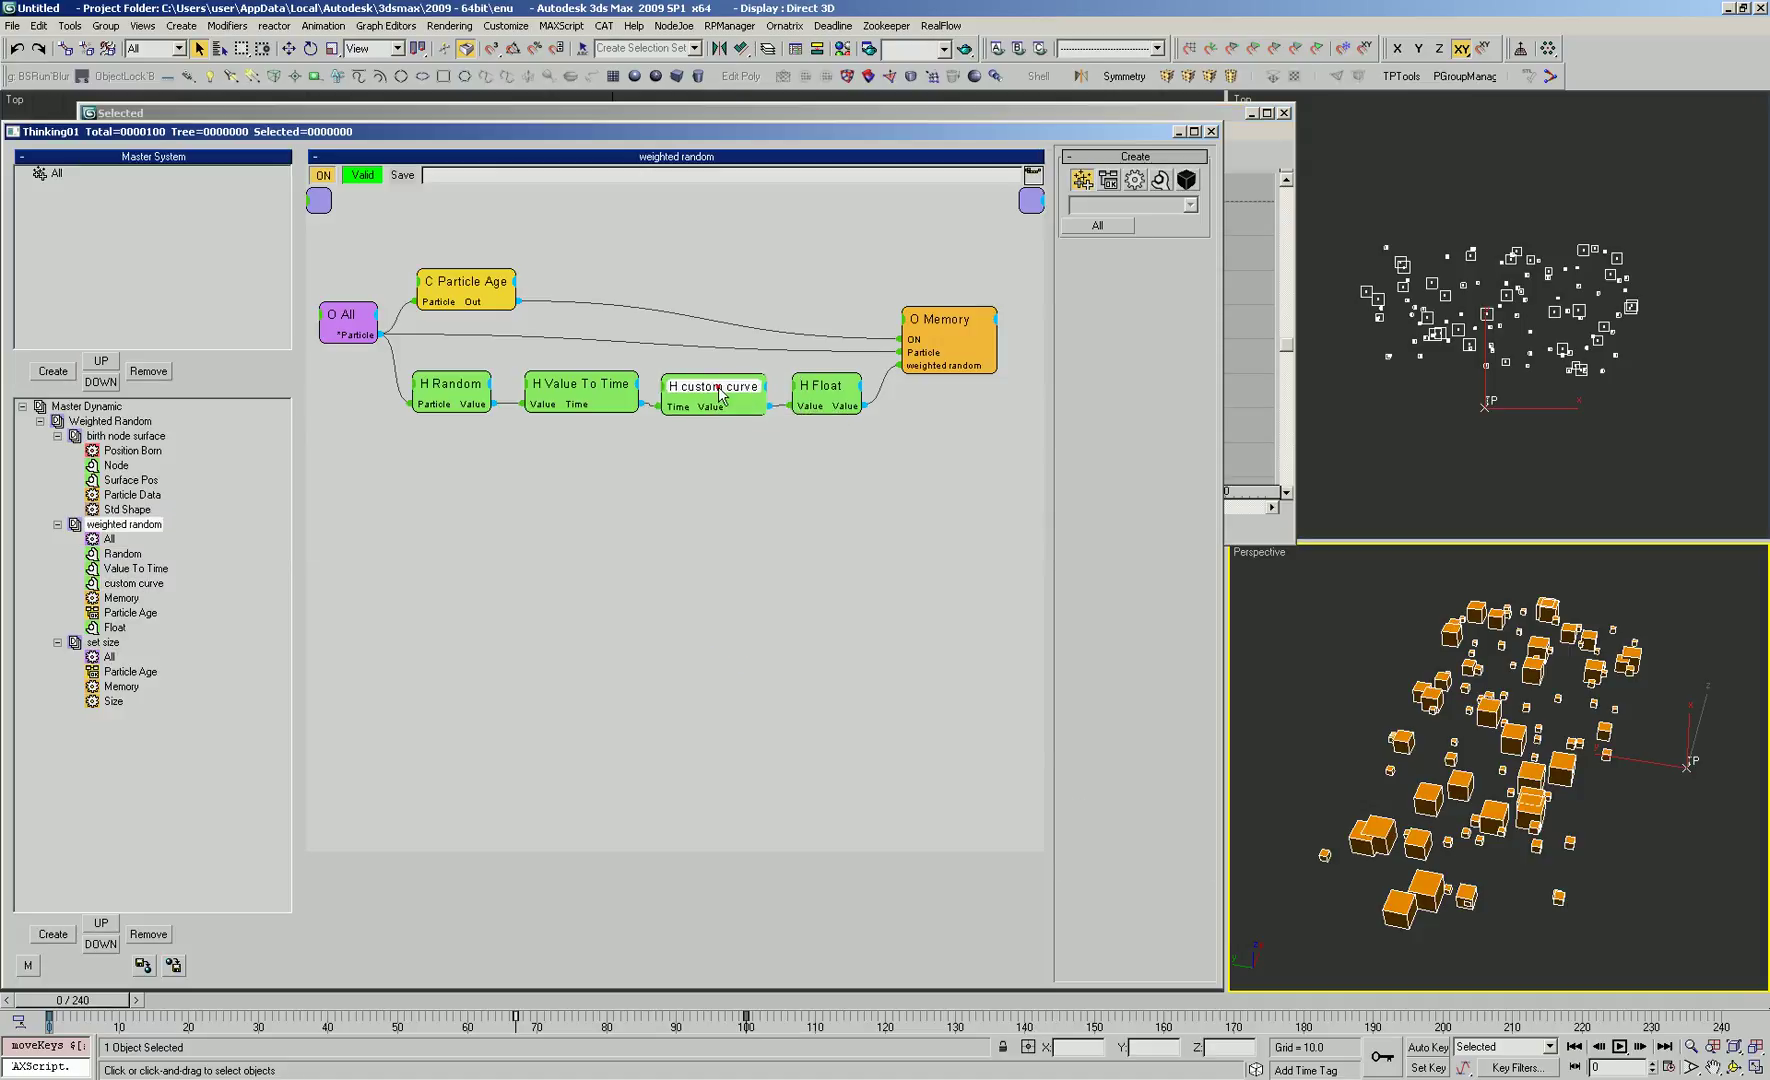
{"action": "left_click", "coordinate": [940, 108]}
Step: Smooth the custom curve into an ease-in, move its middle key to frame 72 at 0.503, and minimize the curve editor
{"action": "left_click", "coordinate": [806, 400]}
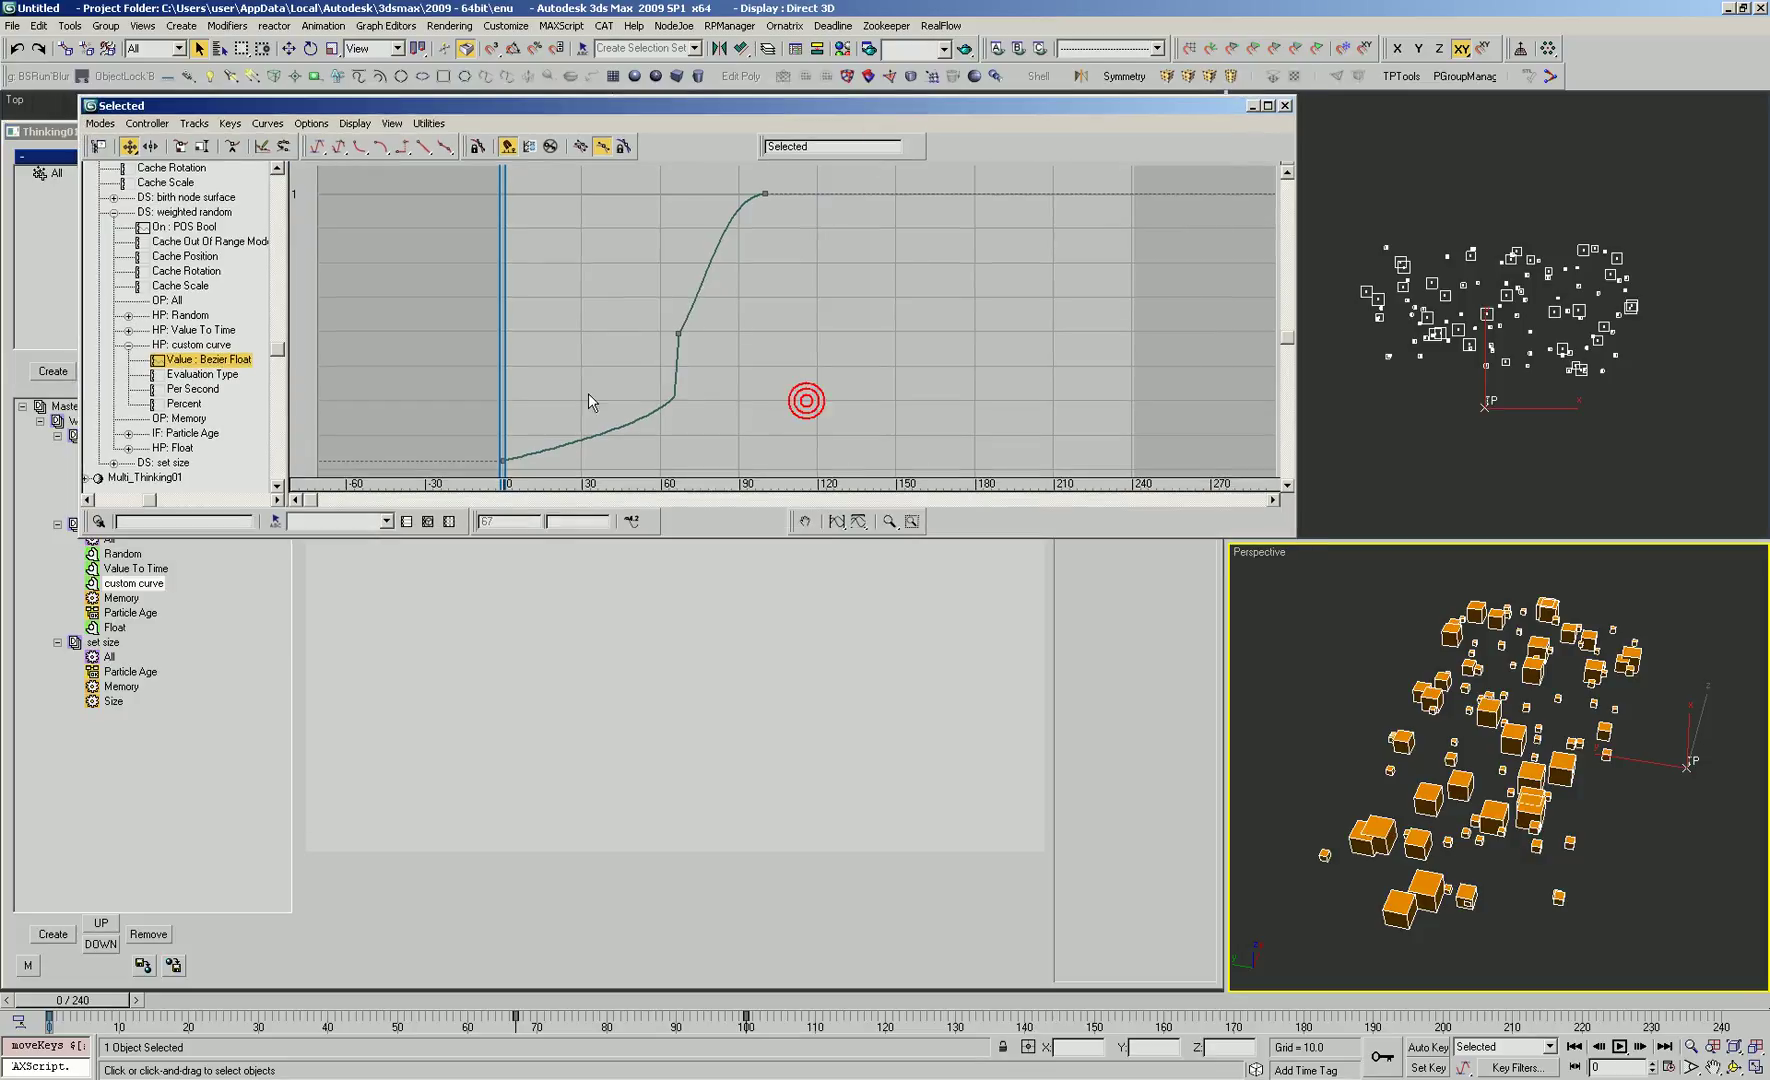
{"action": "left_click_drag", "start_coordinate": [576, 411], "coordinate": [496, 485]}
{"action": "left_click_drag", "start_coordinate": [760, 396], "coordinate": [630, 446]}
{"action": "left_click_drag", "start_coordinate": [714, 298], "coordinate": [691, 367]}
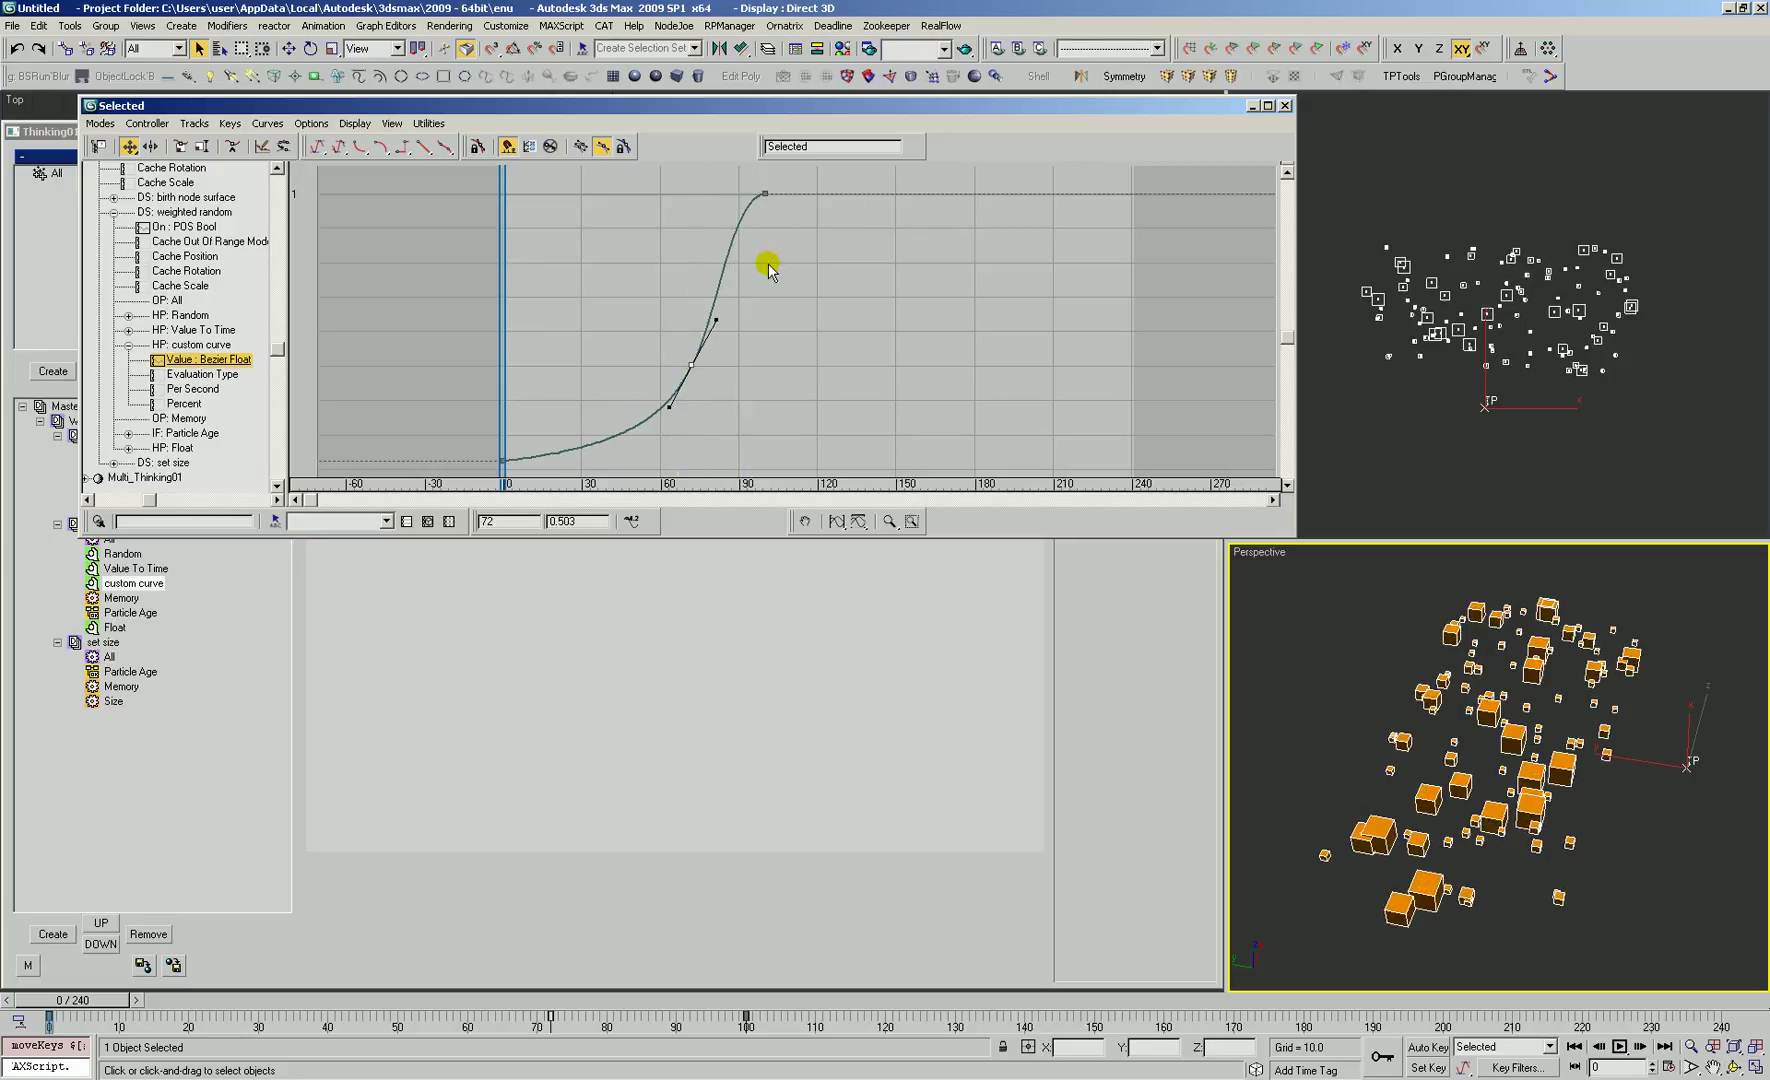
{"action": "left_click", "coordinate": [1252, 106]}
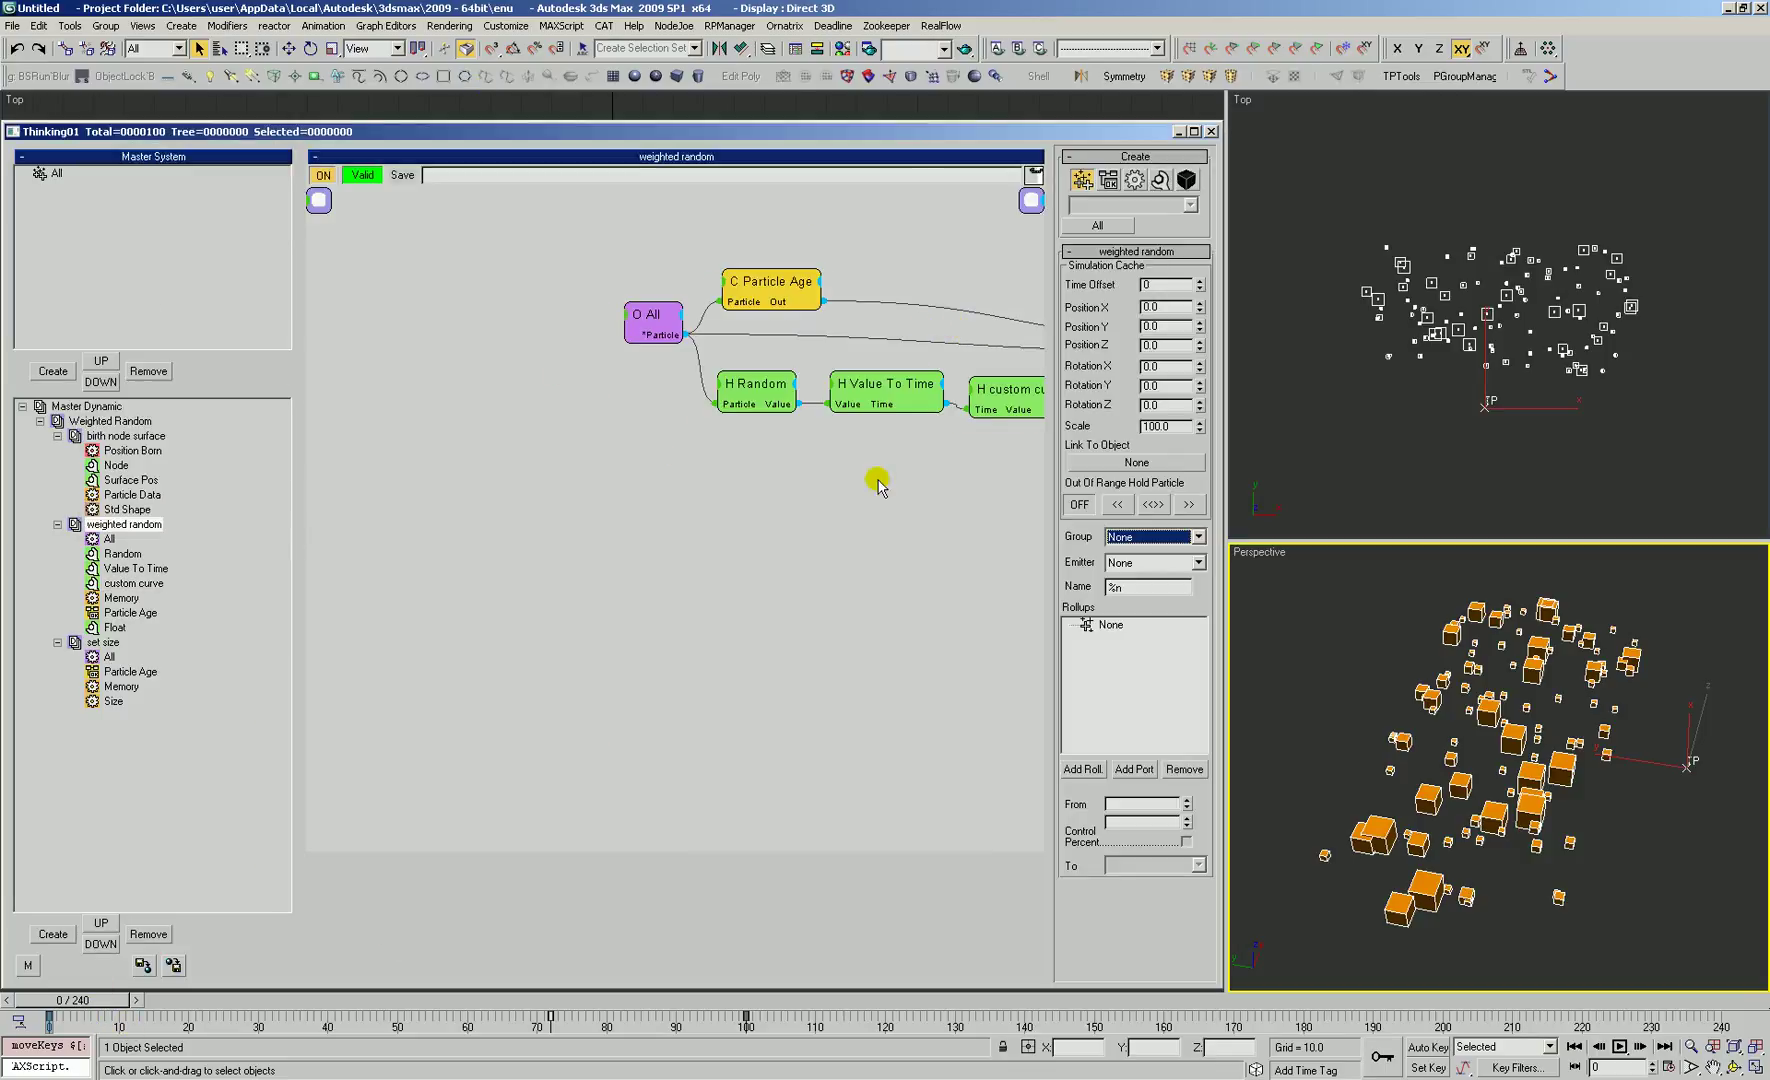
Step: Tidy the node layout of the weighted random set and remove its Memory operator
{"action": "middle_click_drag", "start_coordinate": [870, 485], "coordinate": [597, 525]}
{"action": "left_click_drag", "start_coordinate": [625, 261], "coordinate": [964, 492]}
{"action": "left_click_drag", "start_coordinate": [982, 352], "coordinate": [970, 354]}
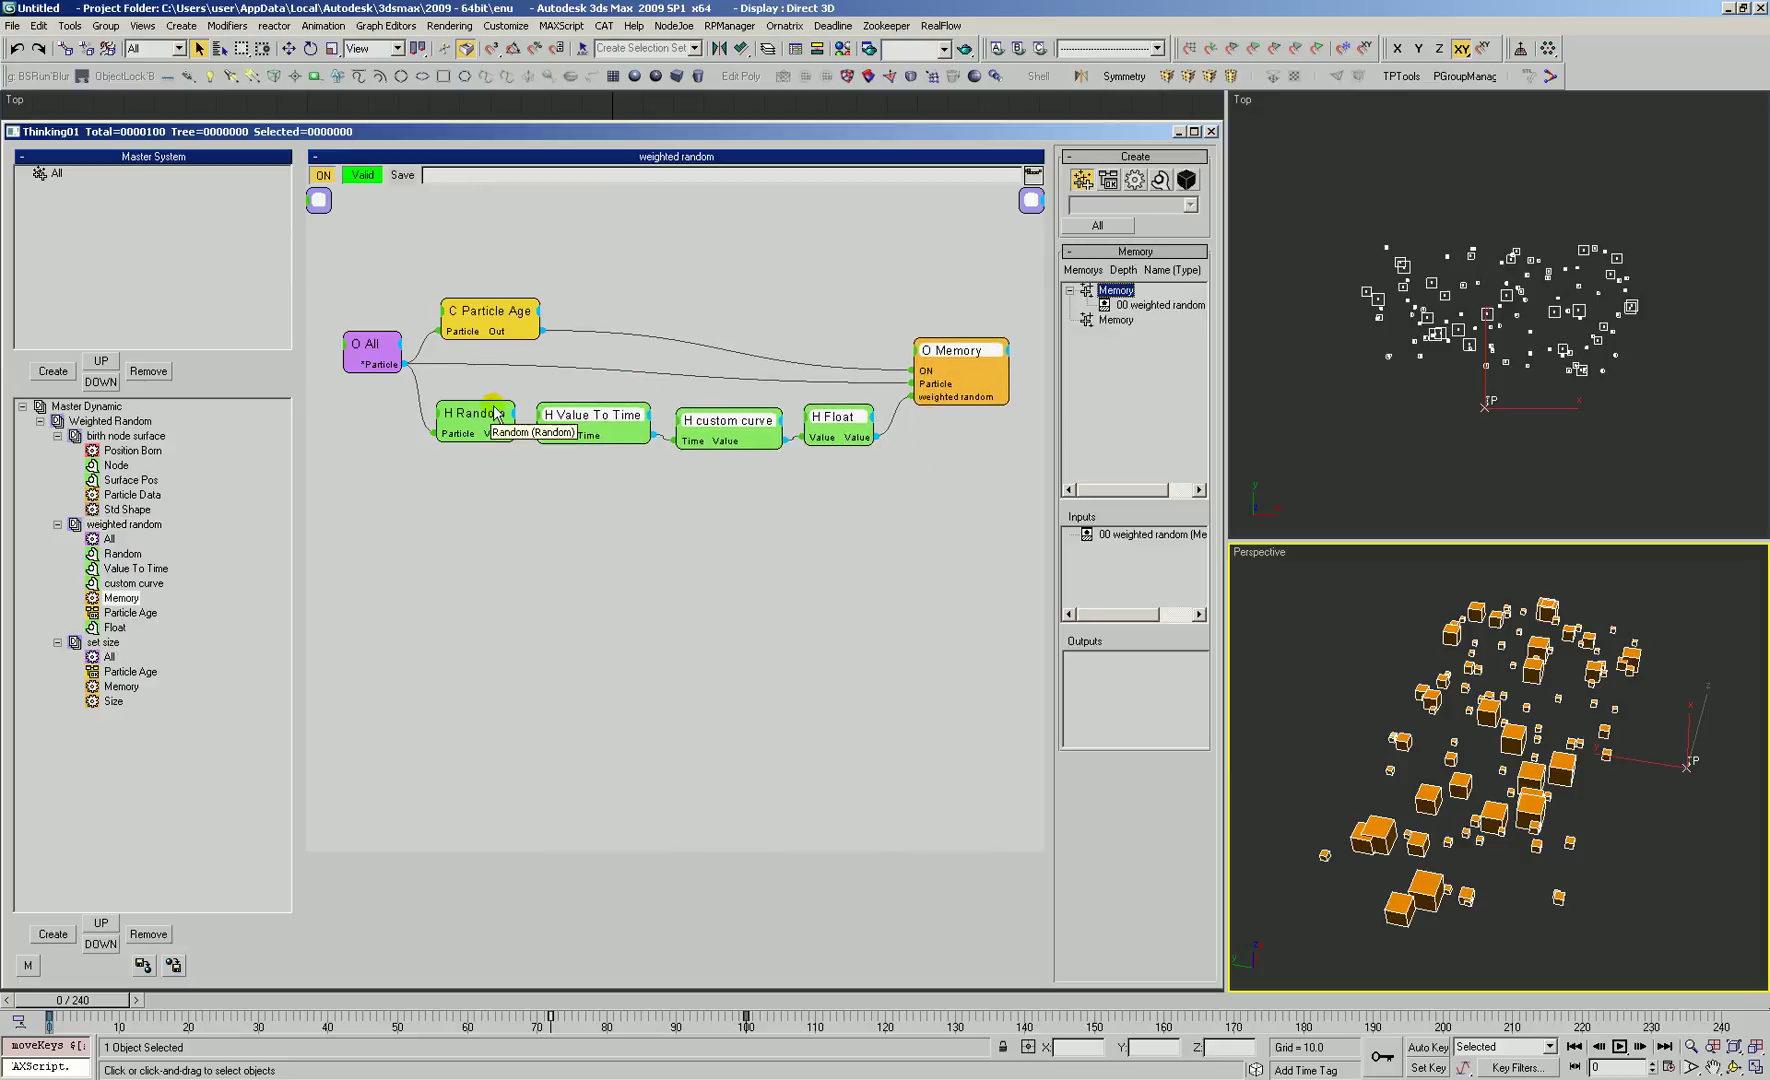
{"action": "left_click_drag", "start_coordinate": [483, 413], "coordinate": [474, 410], "text": "ctrl"}
{"action": "left_click", "coordinate": [919, 292]}
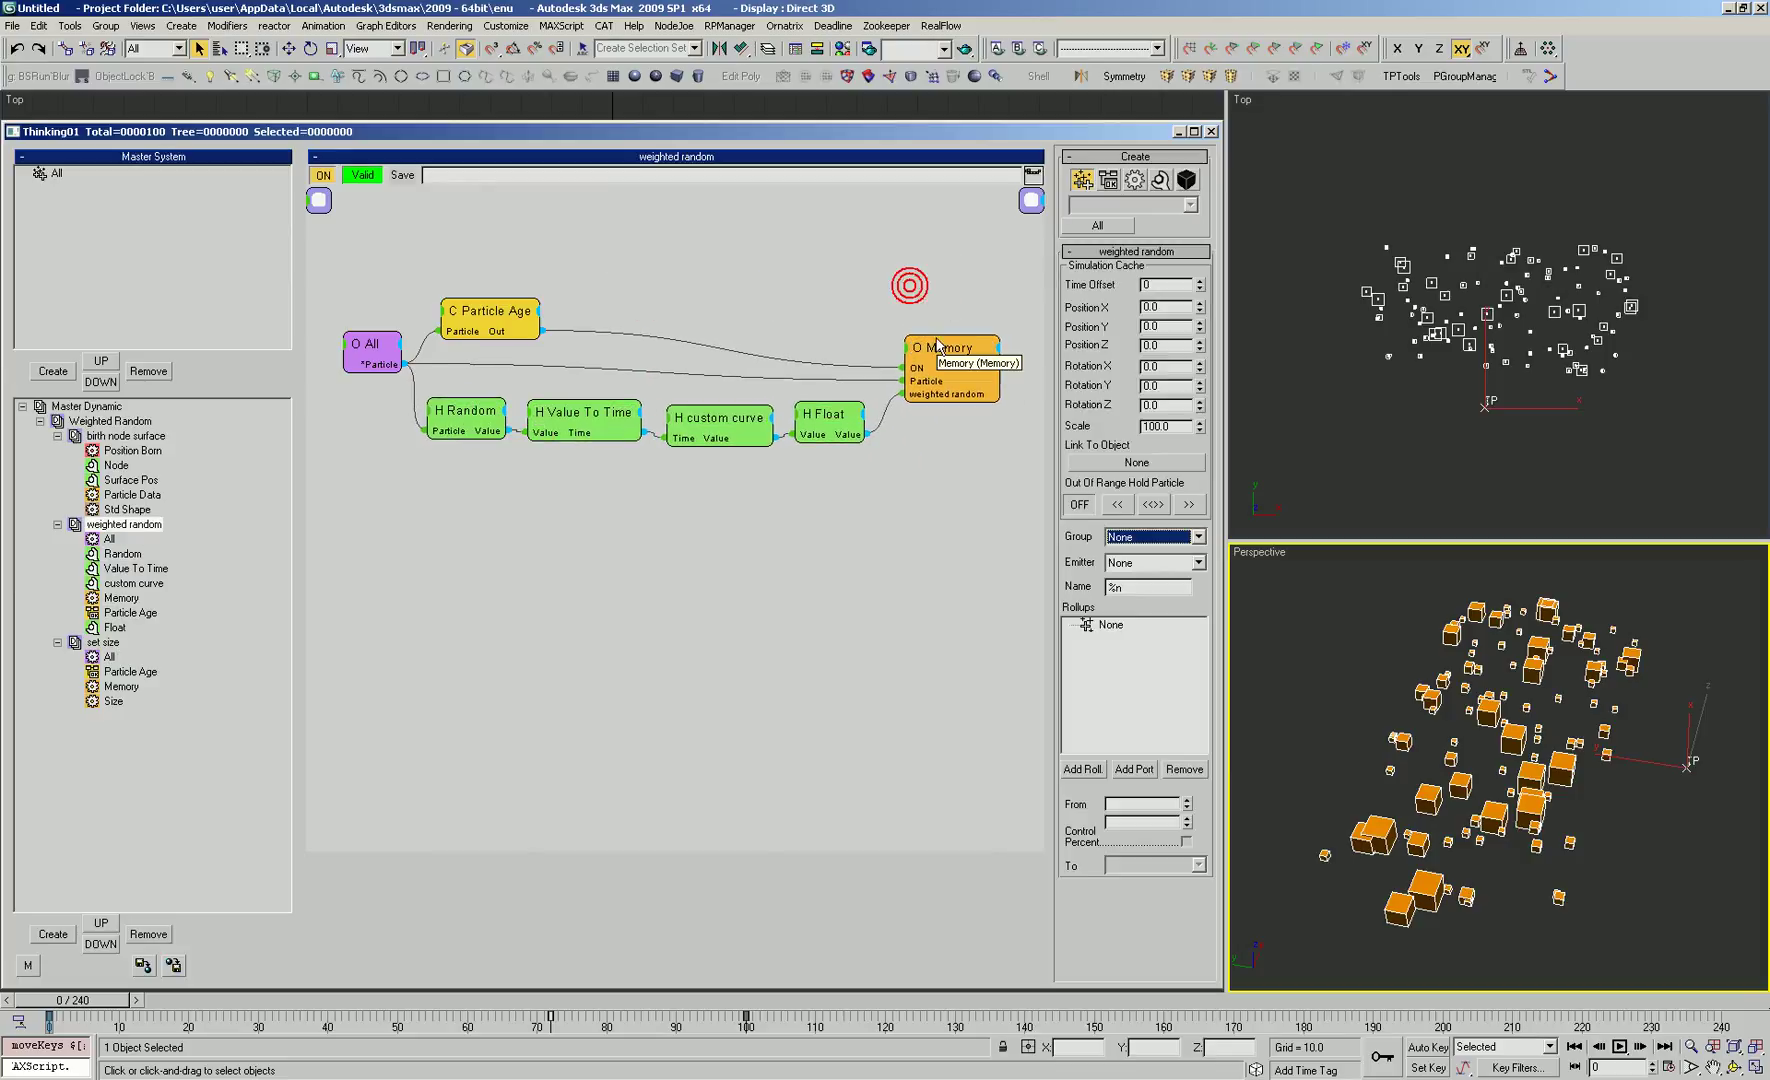
{"action": "left_click_drag", "start_coordinate": [932, 354], "coordinate": [930, 352]}
{"action": "left_click", "coordinate": [847, 273]}
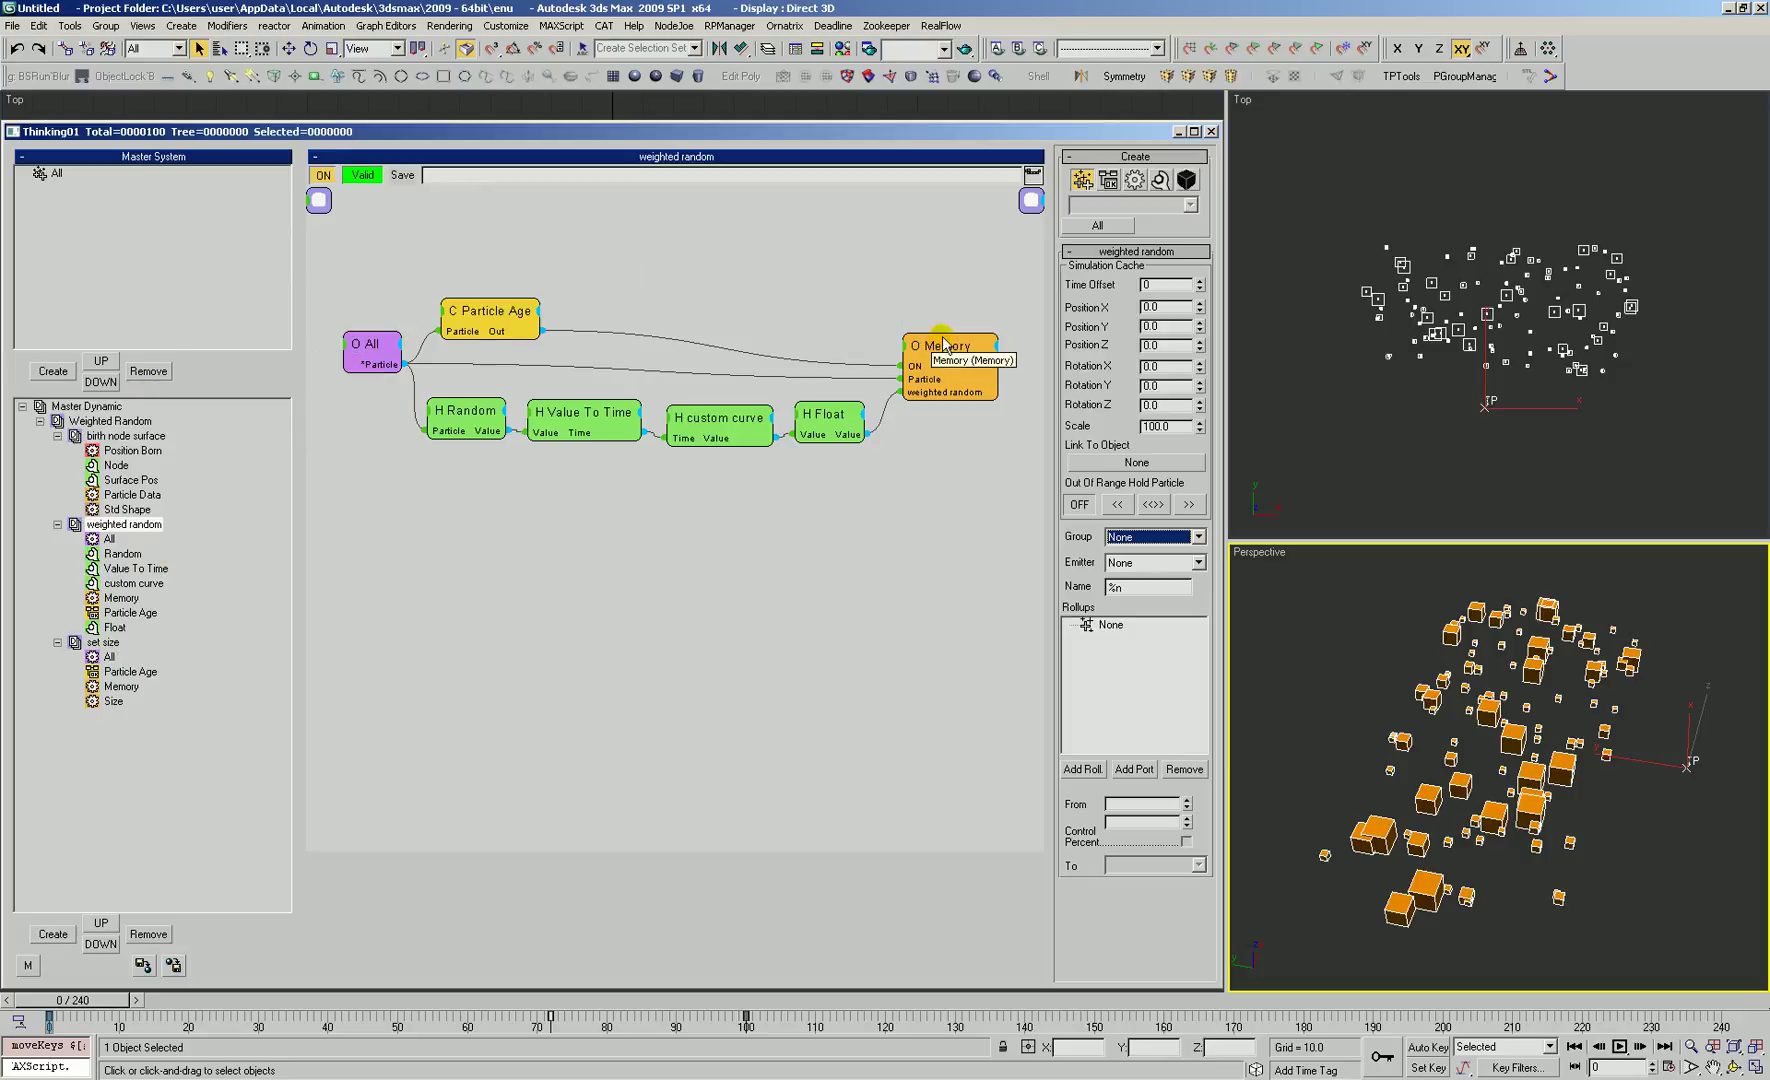
{"action": "left_click_drag", "start_coordinate": [947, 345], "coordinate": [947, 329]}
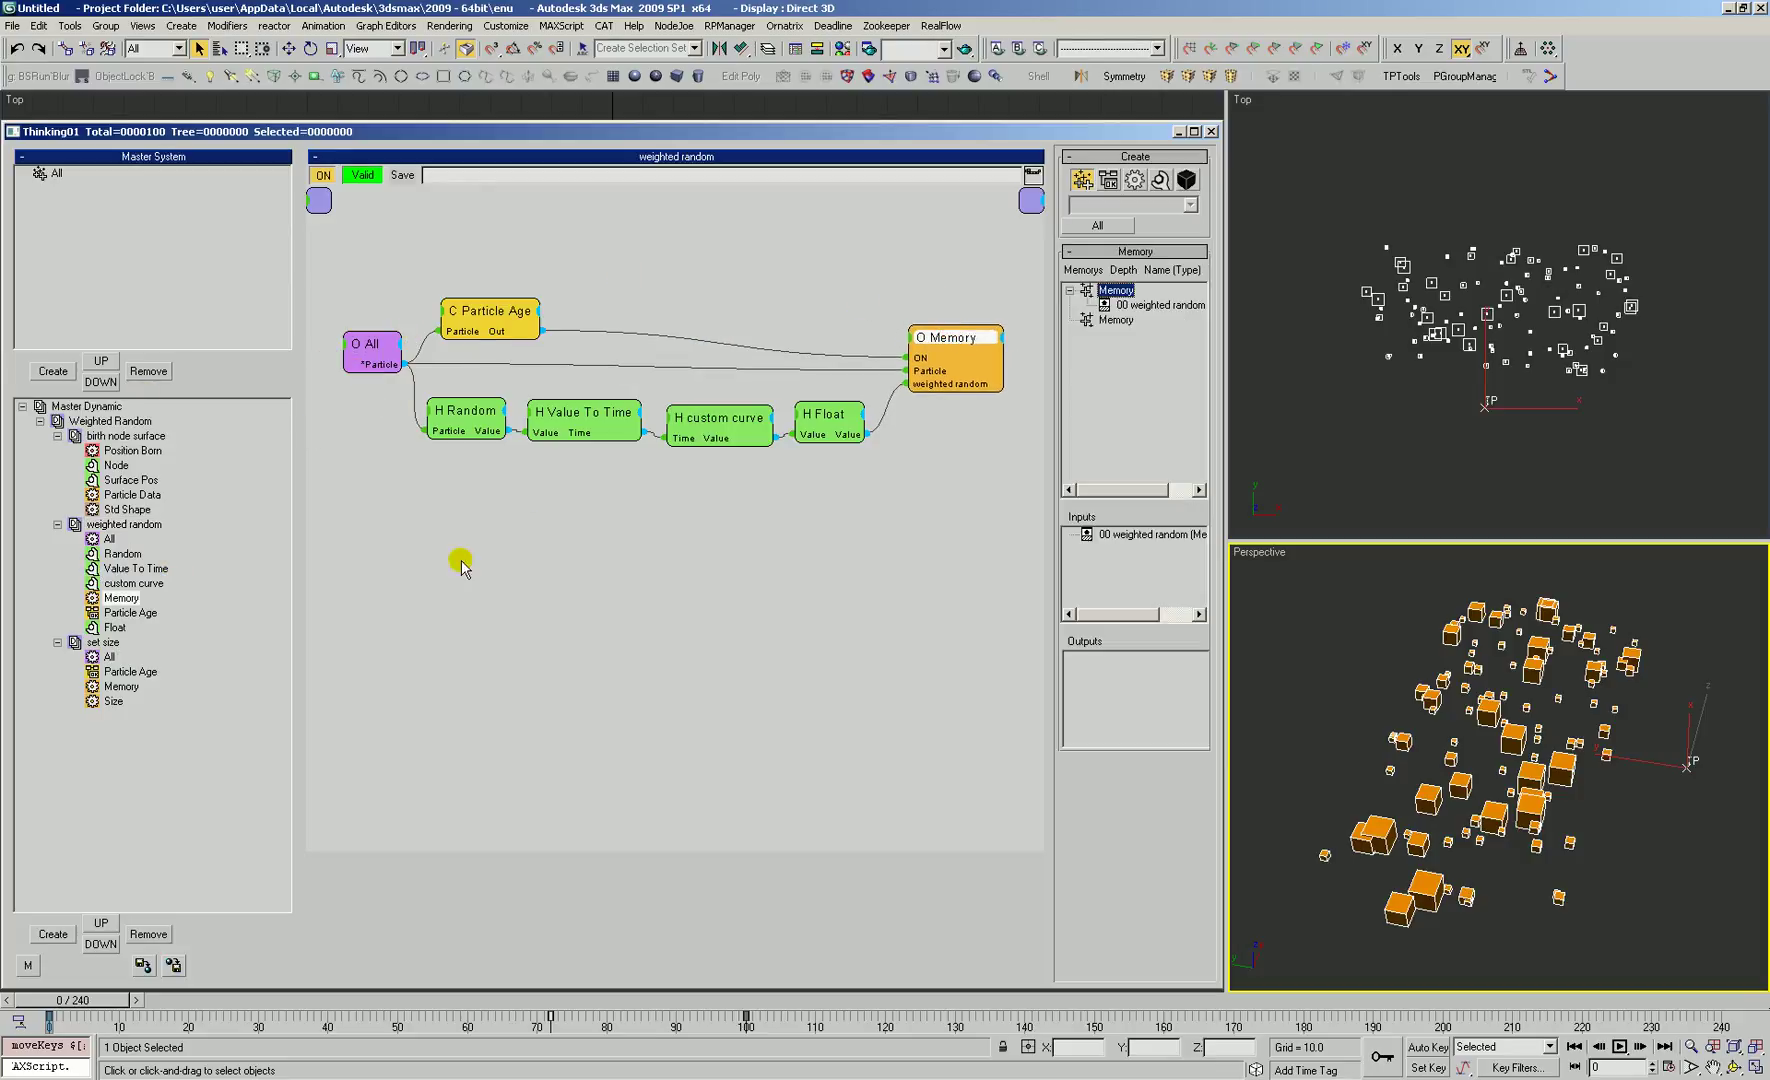
{"action": "right_click", "coordinate": [960, 335]}
Step: Cut the Size operator from the set size dynamic set and paste it into the weighted random set
{"action": "left_click", "coordinate": [141, 656]}
{"action": "left_click_drag", "start_coordinate": [924, 257], "coordinate": [754, 436]}
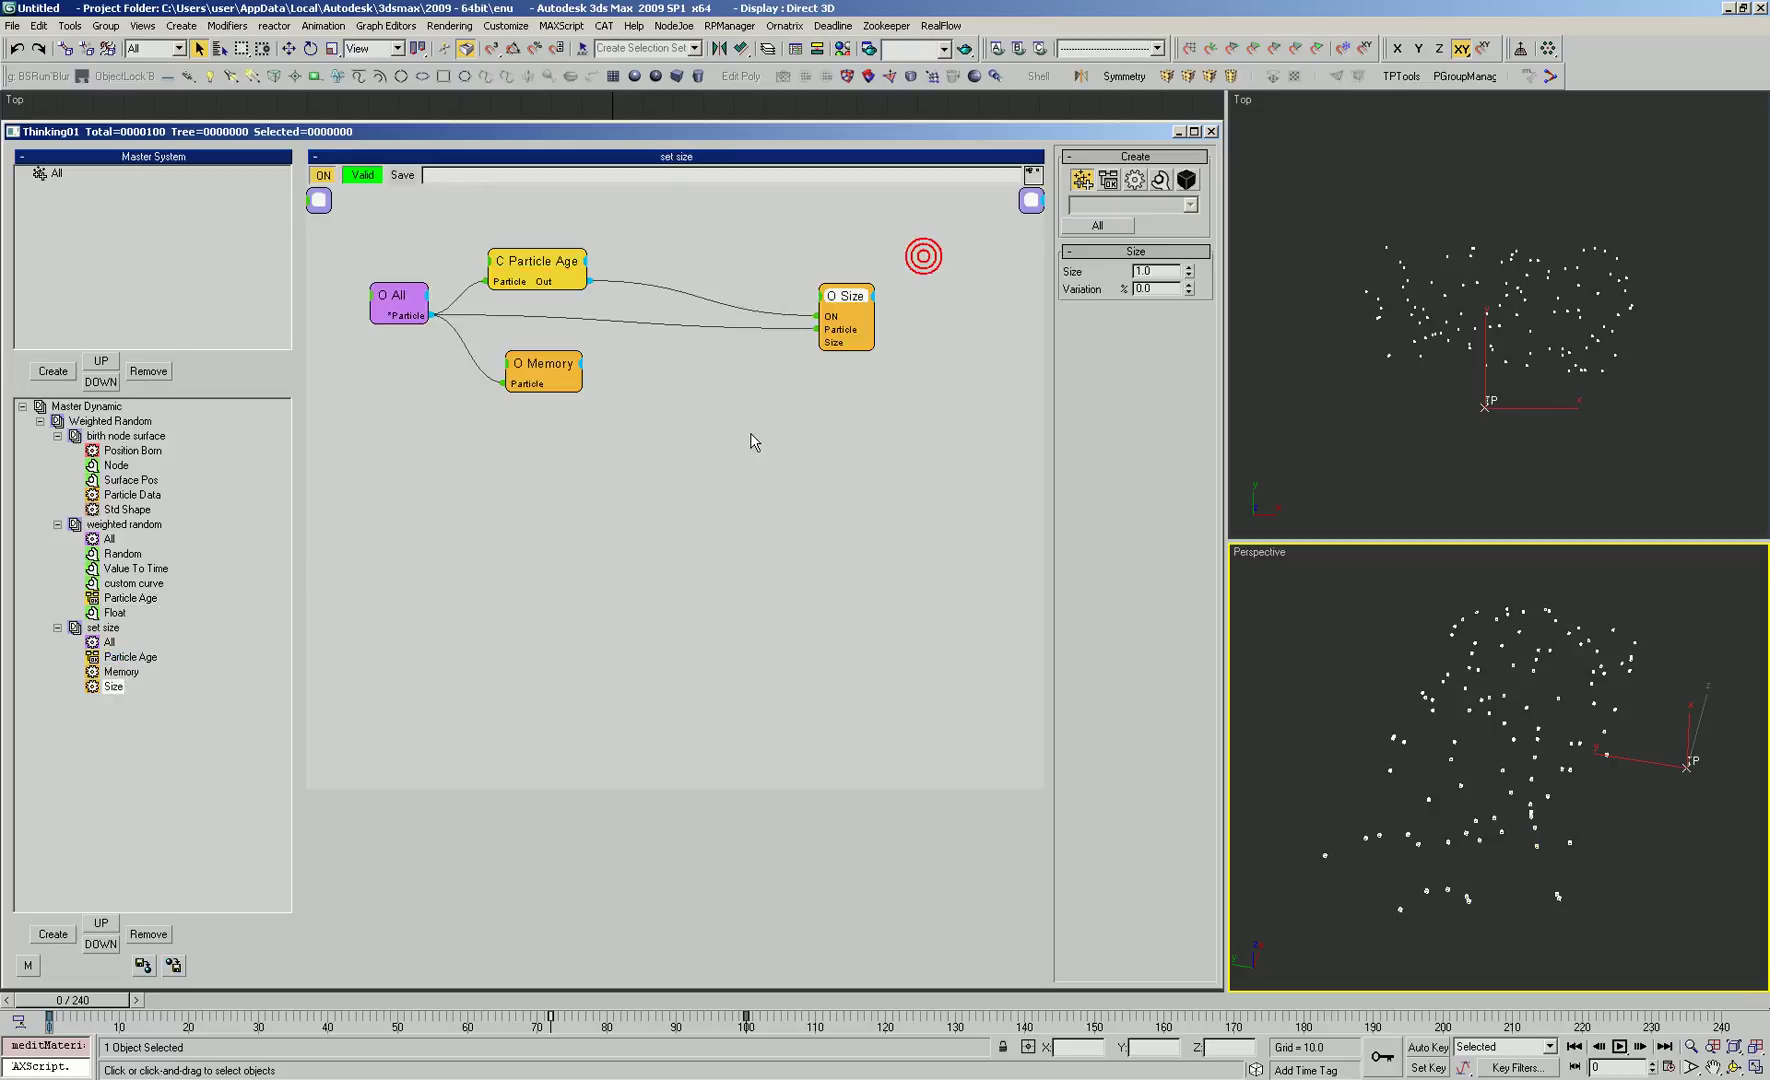
{"action": "right_click", "coordinate": [754, 431]}
{"action": "left_click", "coordinate": [716, 545]}
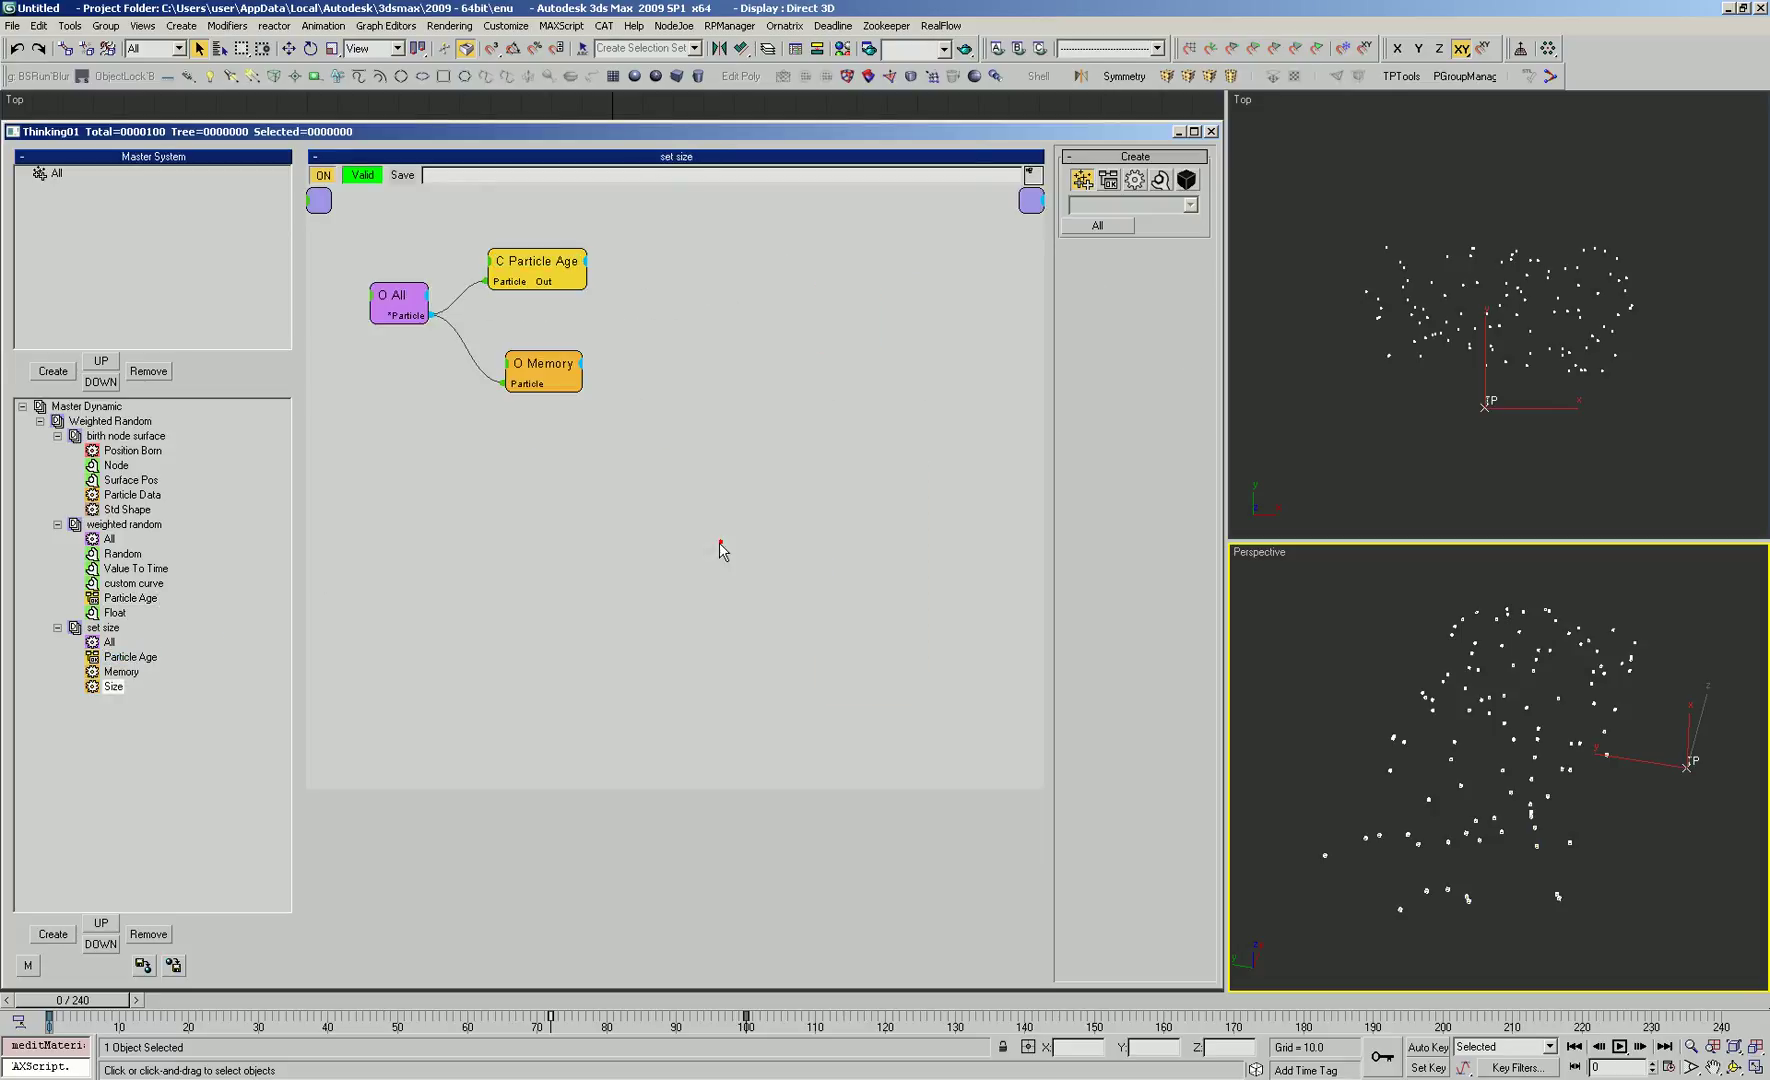
{"action": "left_click", "coordinate": [130, 569]}
{"action": "right_click", "coordinate": [792, 298]}
{"action": "left_click", "coordinate": [830, 443]}
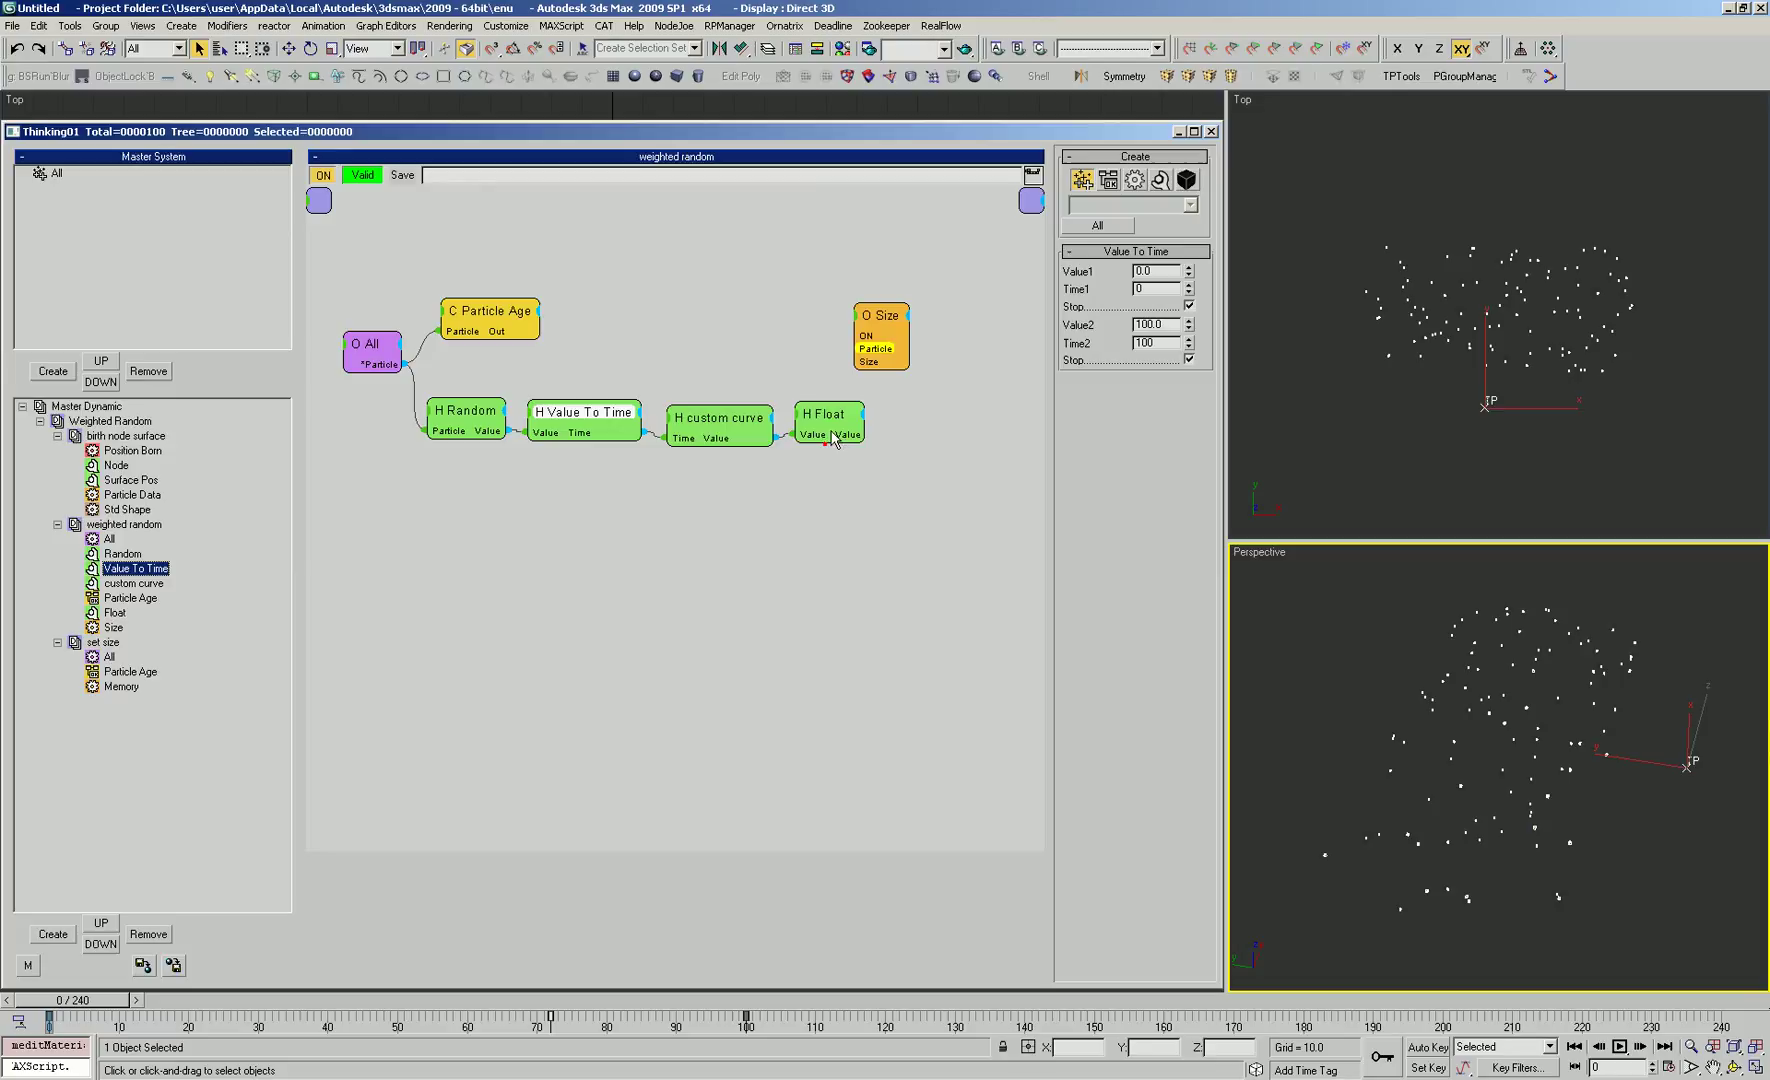
Step: Wire All's particle, the Particle Age output and the Float value into the Size operator, and refresh the particles at frame 0
{"action": "left_click_drag", "start_coordinate": [881, 317], "coordinate": [388, 365]}
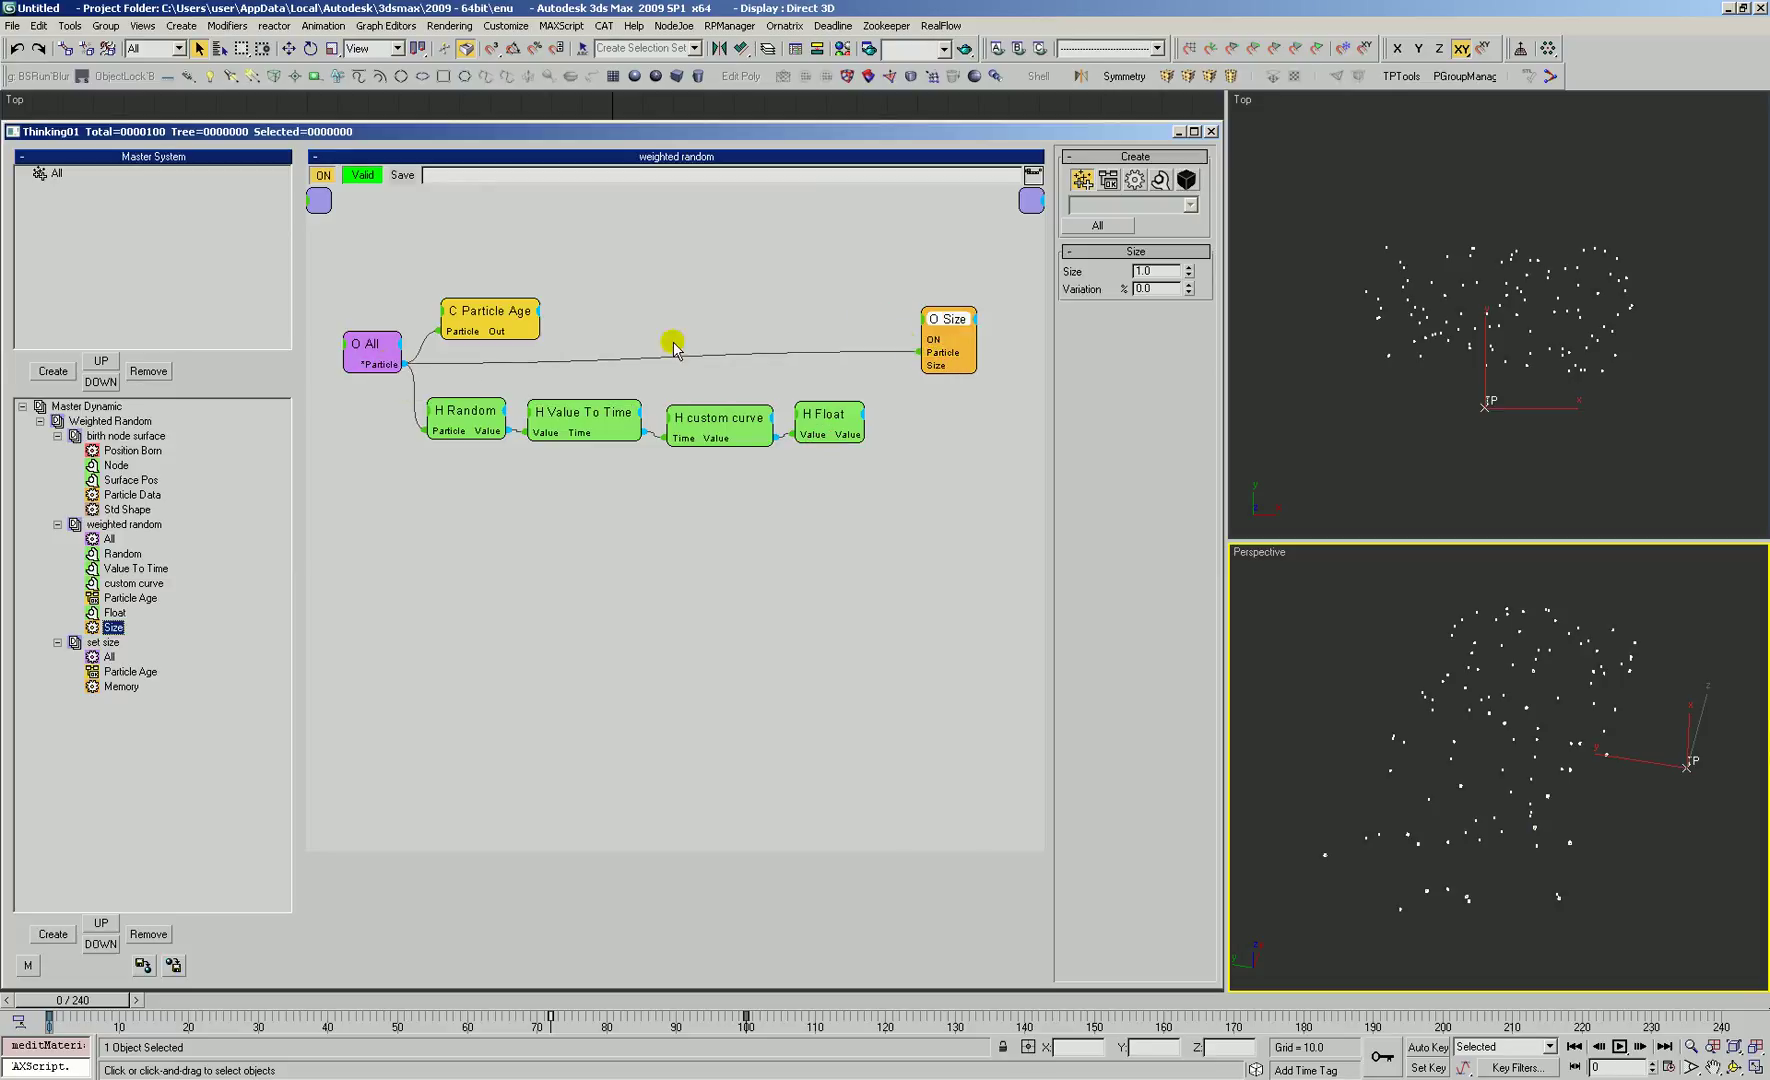
{"action": "left_click_drag", "start_coordinate": [941, 340], "coordinate": [866, 436]}
{"action": "left_click", "coordinate": [90, 1002]}
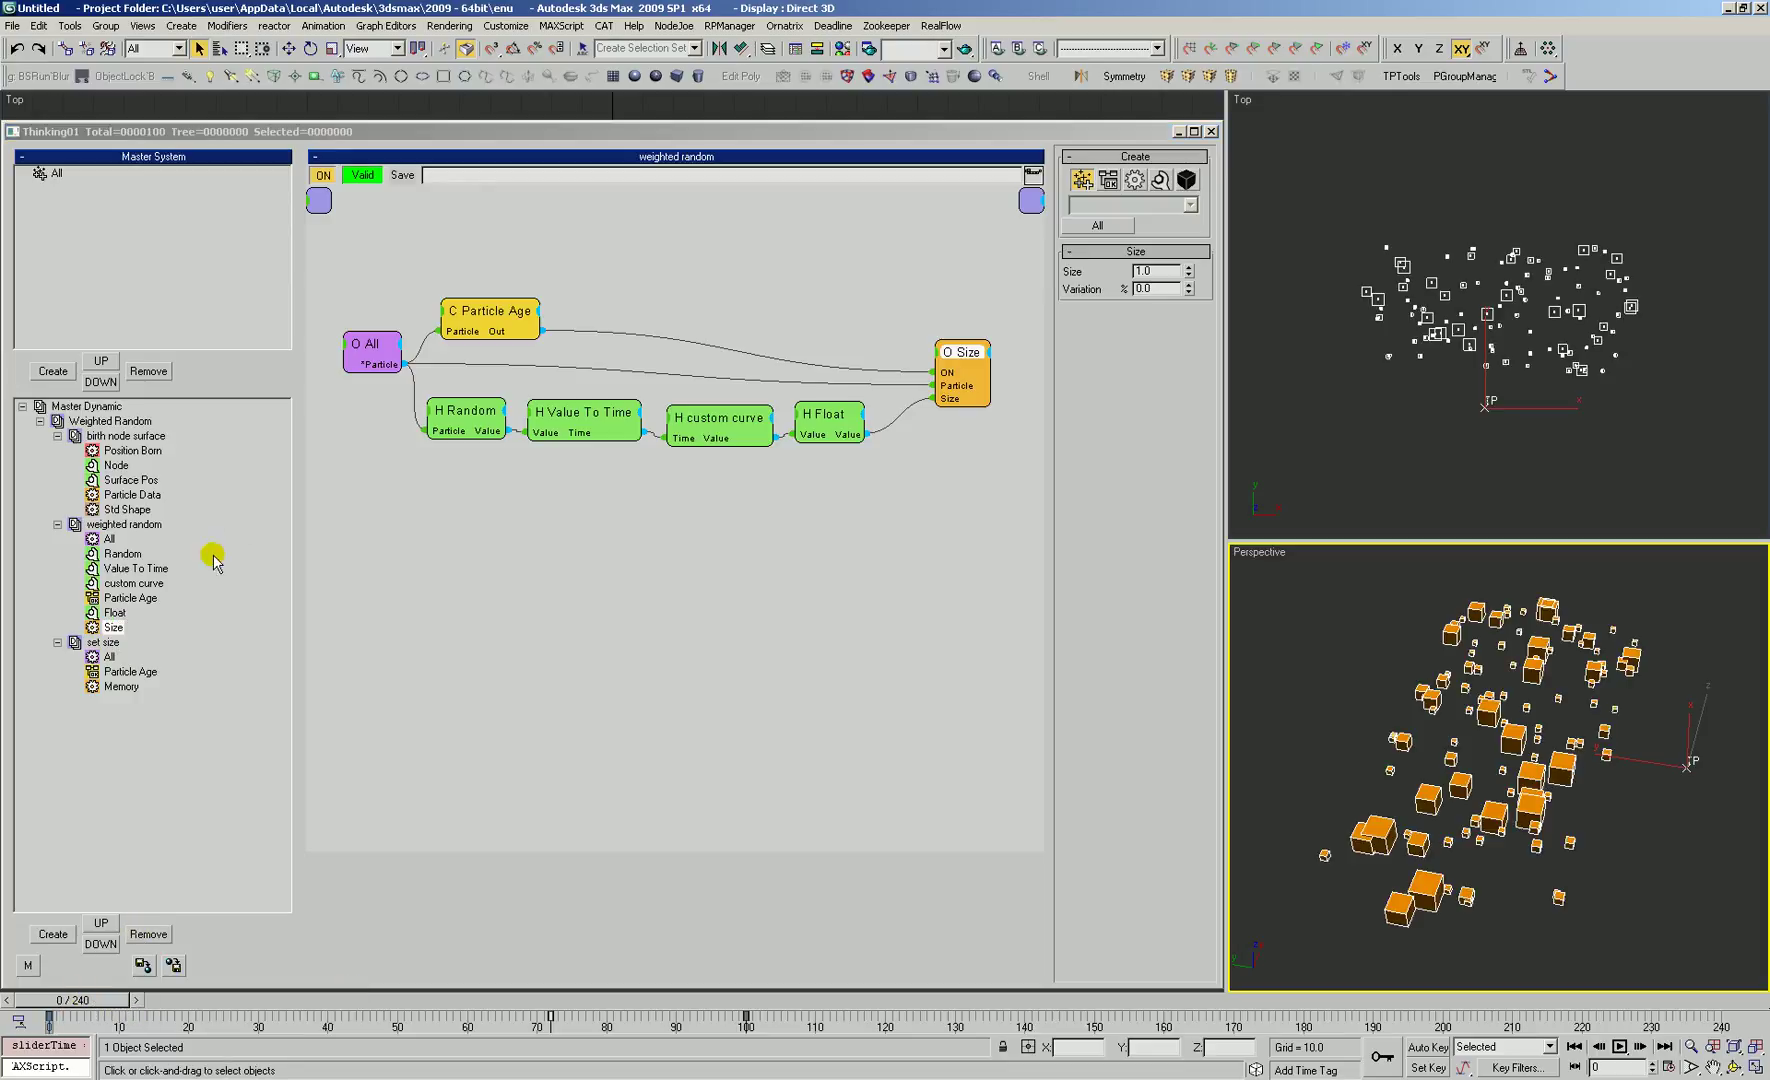
Step: Remove the set size dynamic set and inspect the sized cubes in the perspective view
{"action": "left_click", "coordinate": [104, 642]}
{"action": "left_click", "coordinate": [147, 935]}
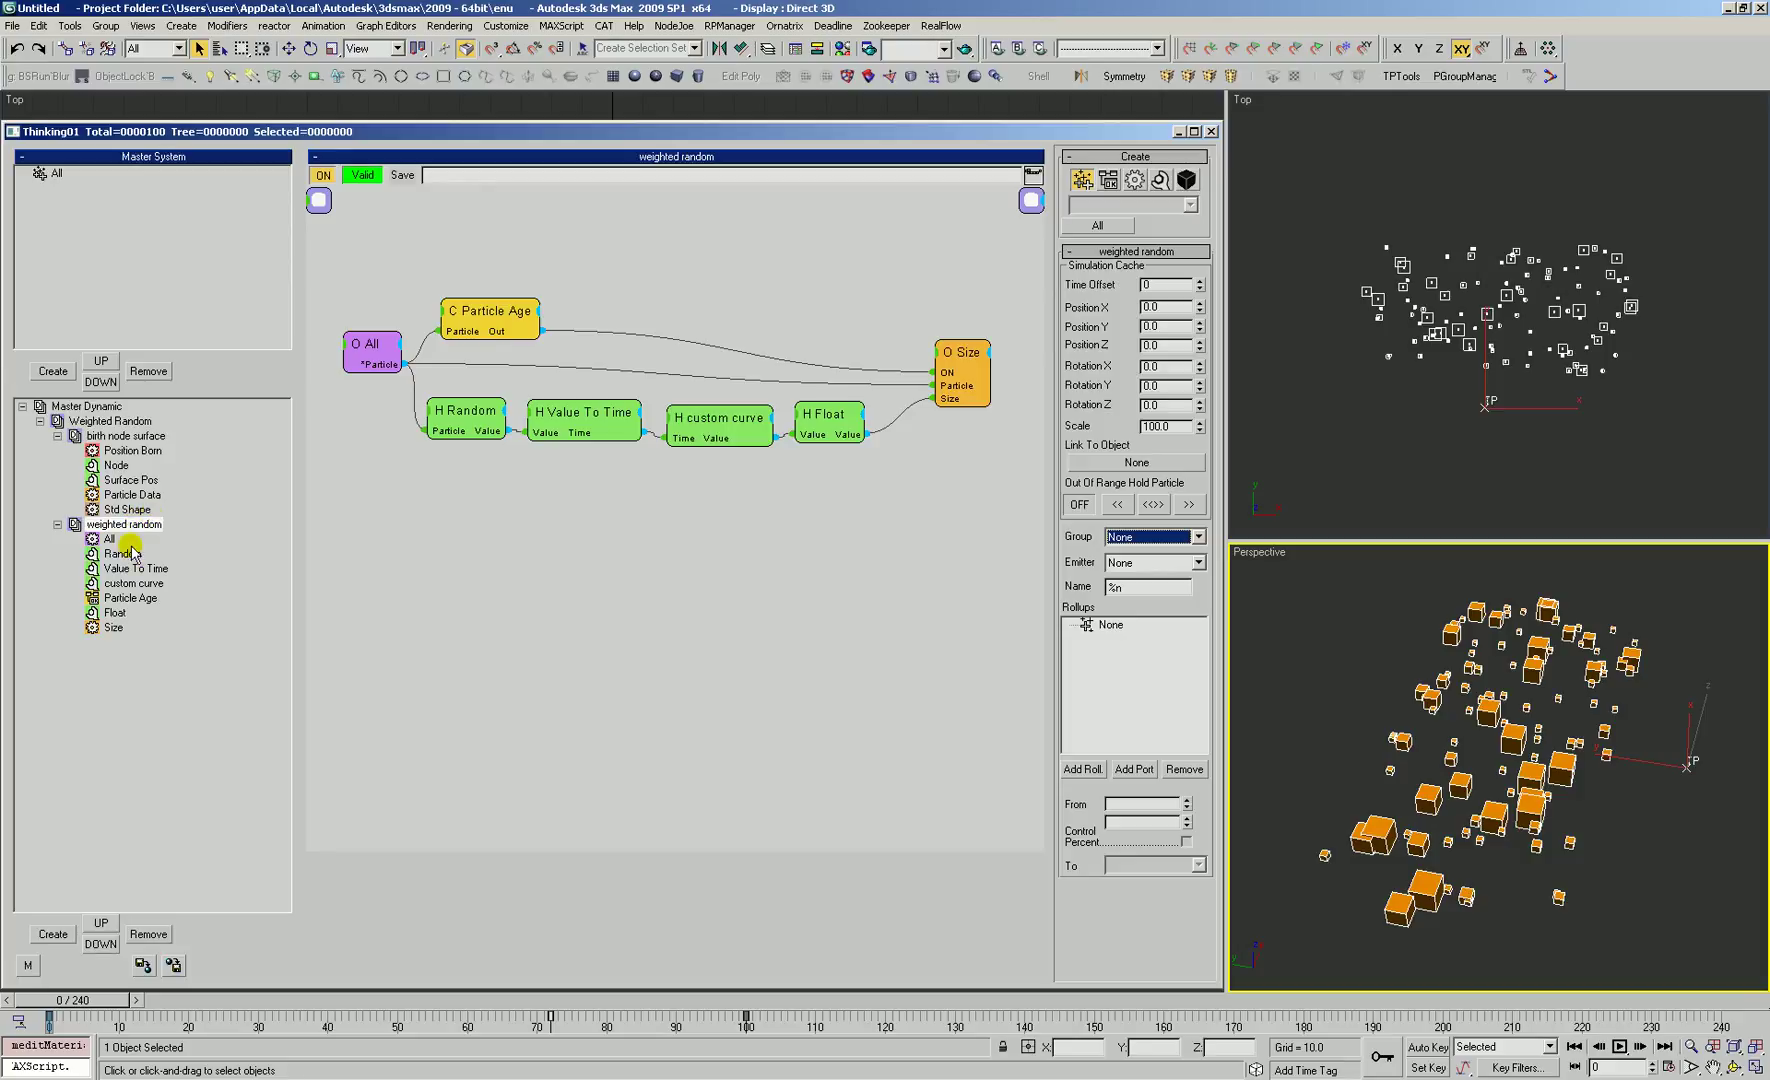
{"action": "left_click", "coordinate": [1485, 740]}
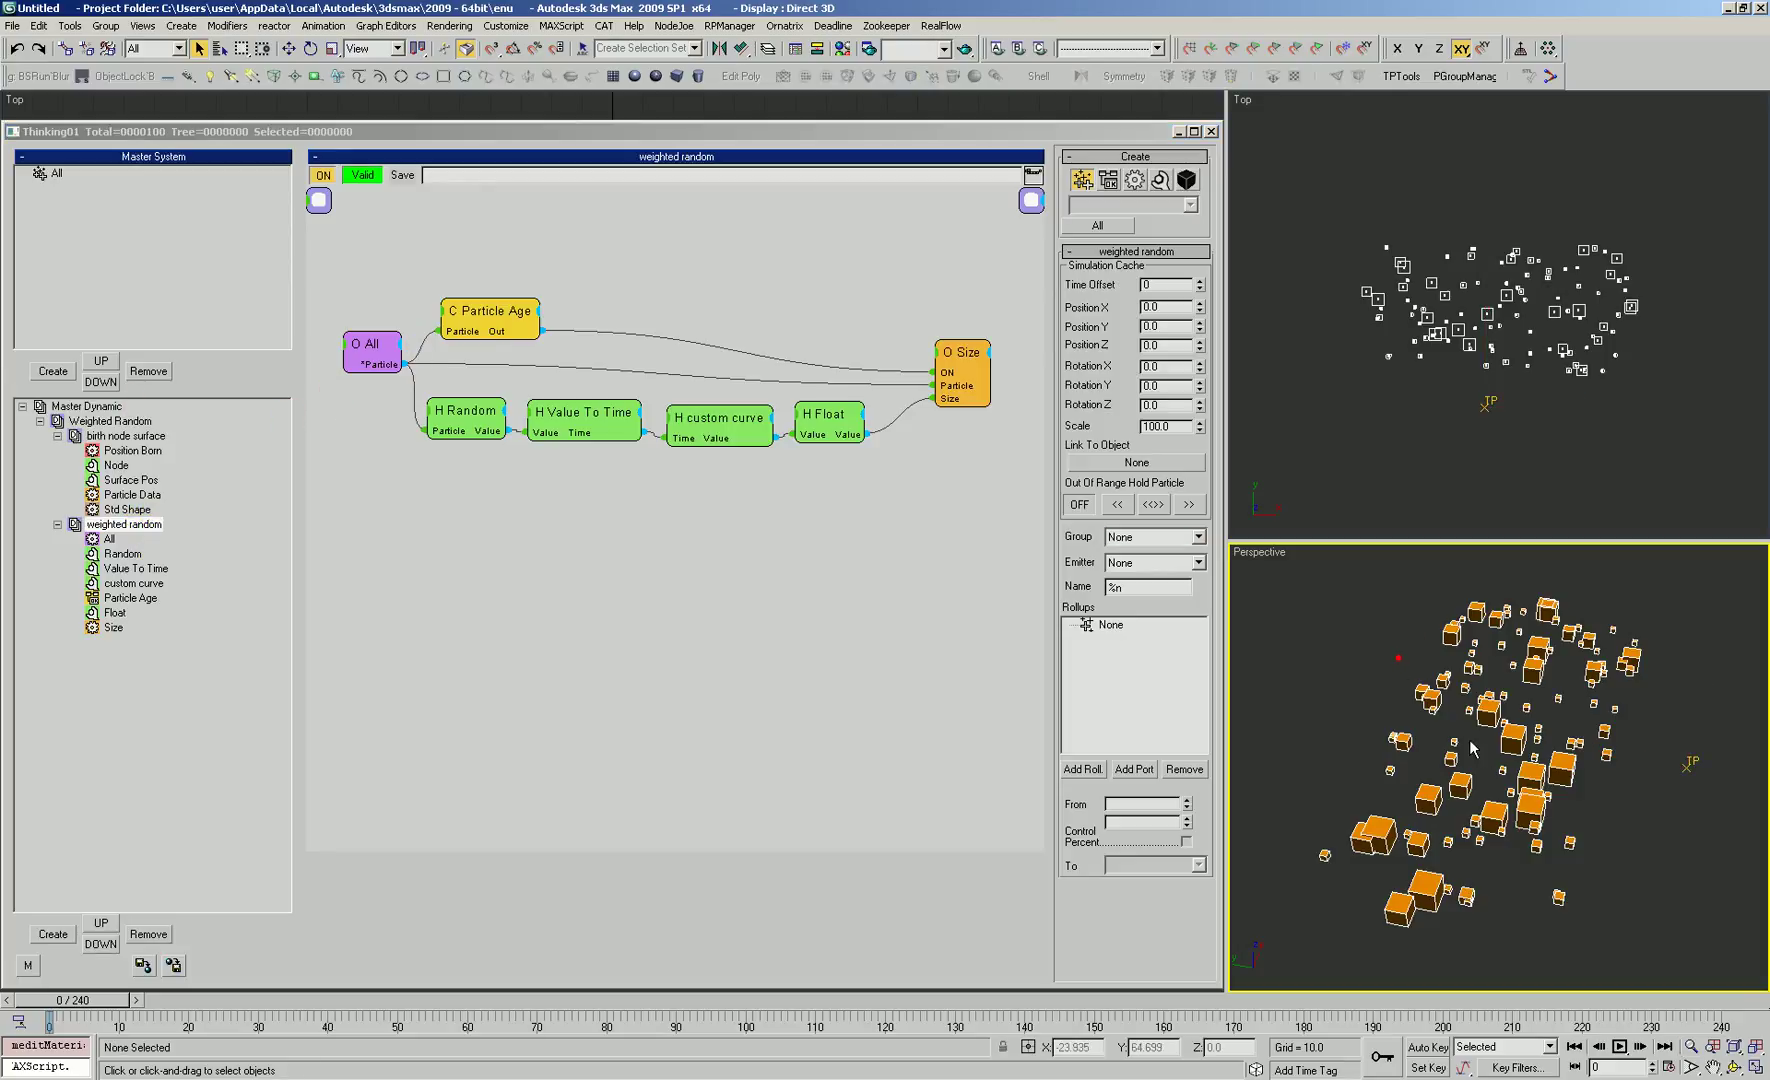
{"action": "middle_click_drag", "start_coordinate": [1485, 740], "coordinate": [1462, 815]}
{"action": "middle_click_drag", "start_coordinate": [1507, 683], "coordinate": [1467, 735]}
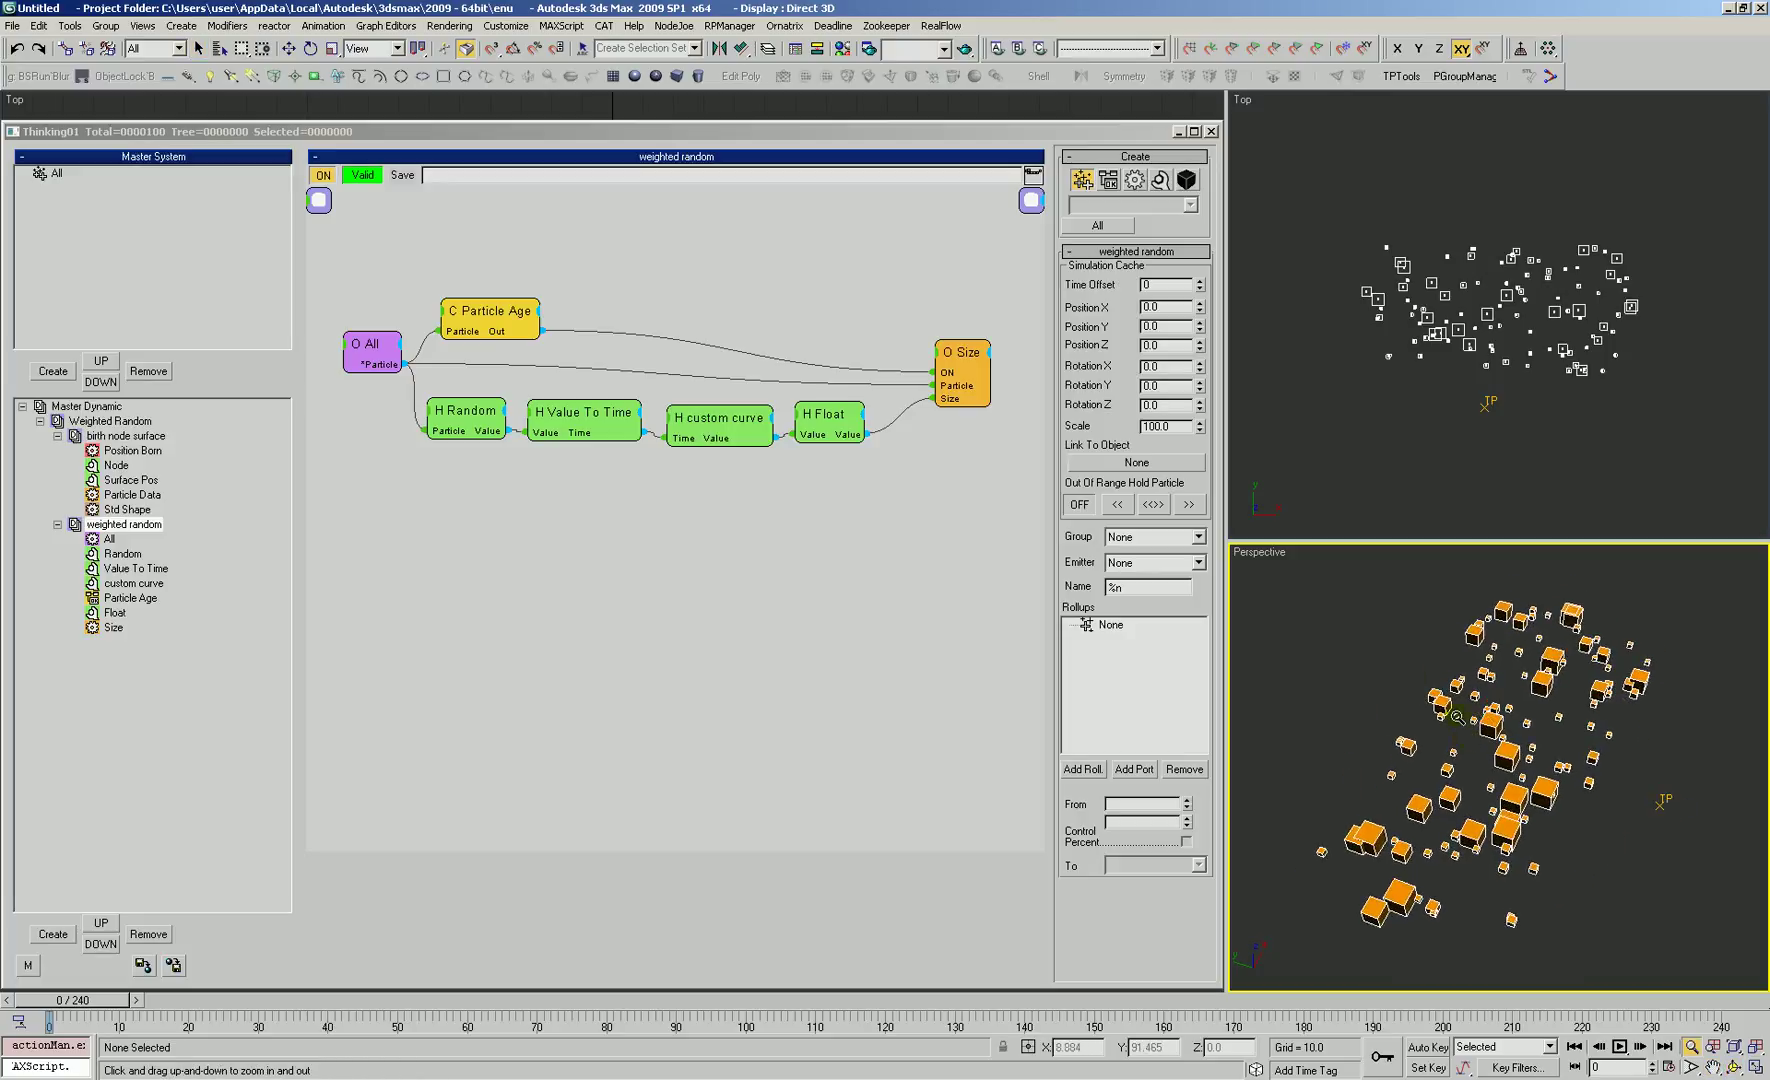
Step: Delete the Size operator from the weighted random set and tidy the All and Particle Age nodes
{"action": "left_click", "coordinate": [179, 524]}
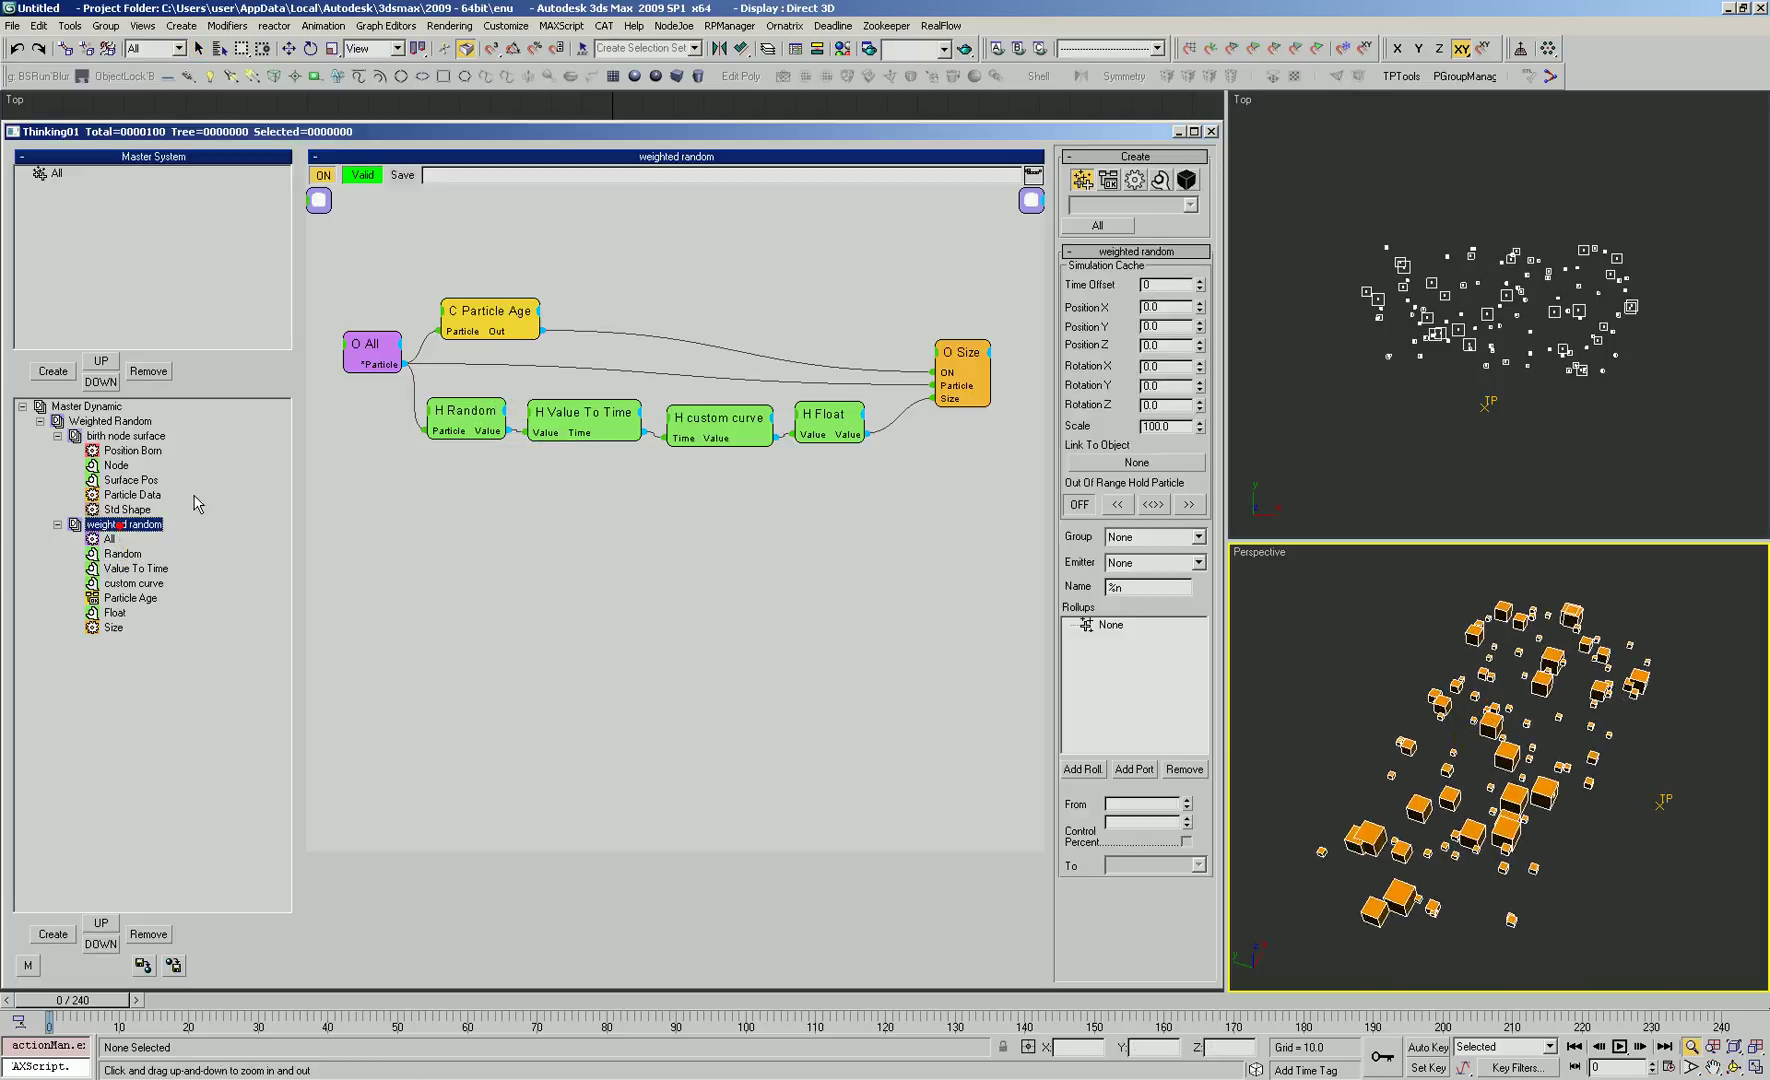
{"action": "left_click", "coordinate": [385, 362]}
{"action": "left_click", "coordinate": [395, 367]}
{"action": "double_click", "coordinate": [381, 354]}
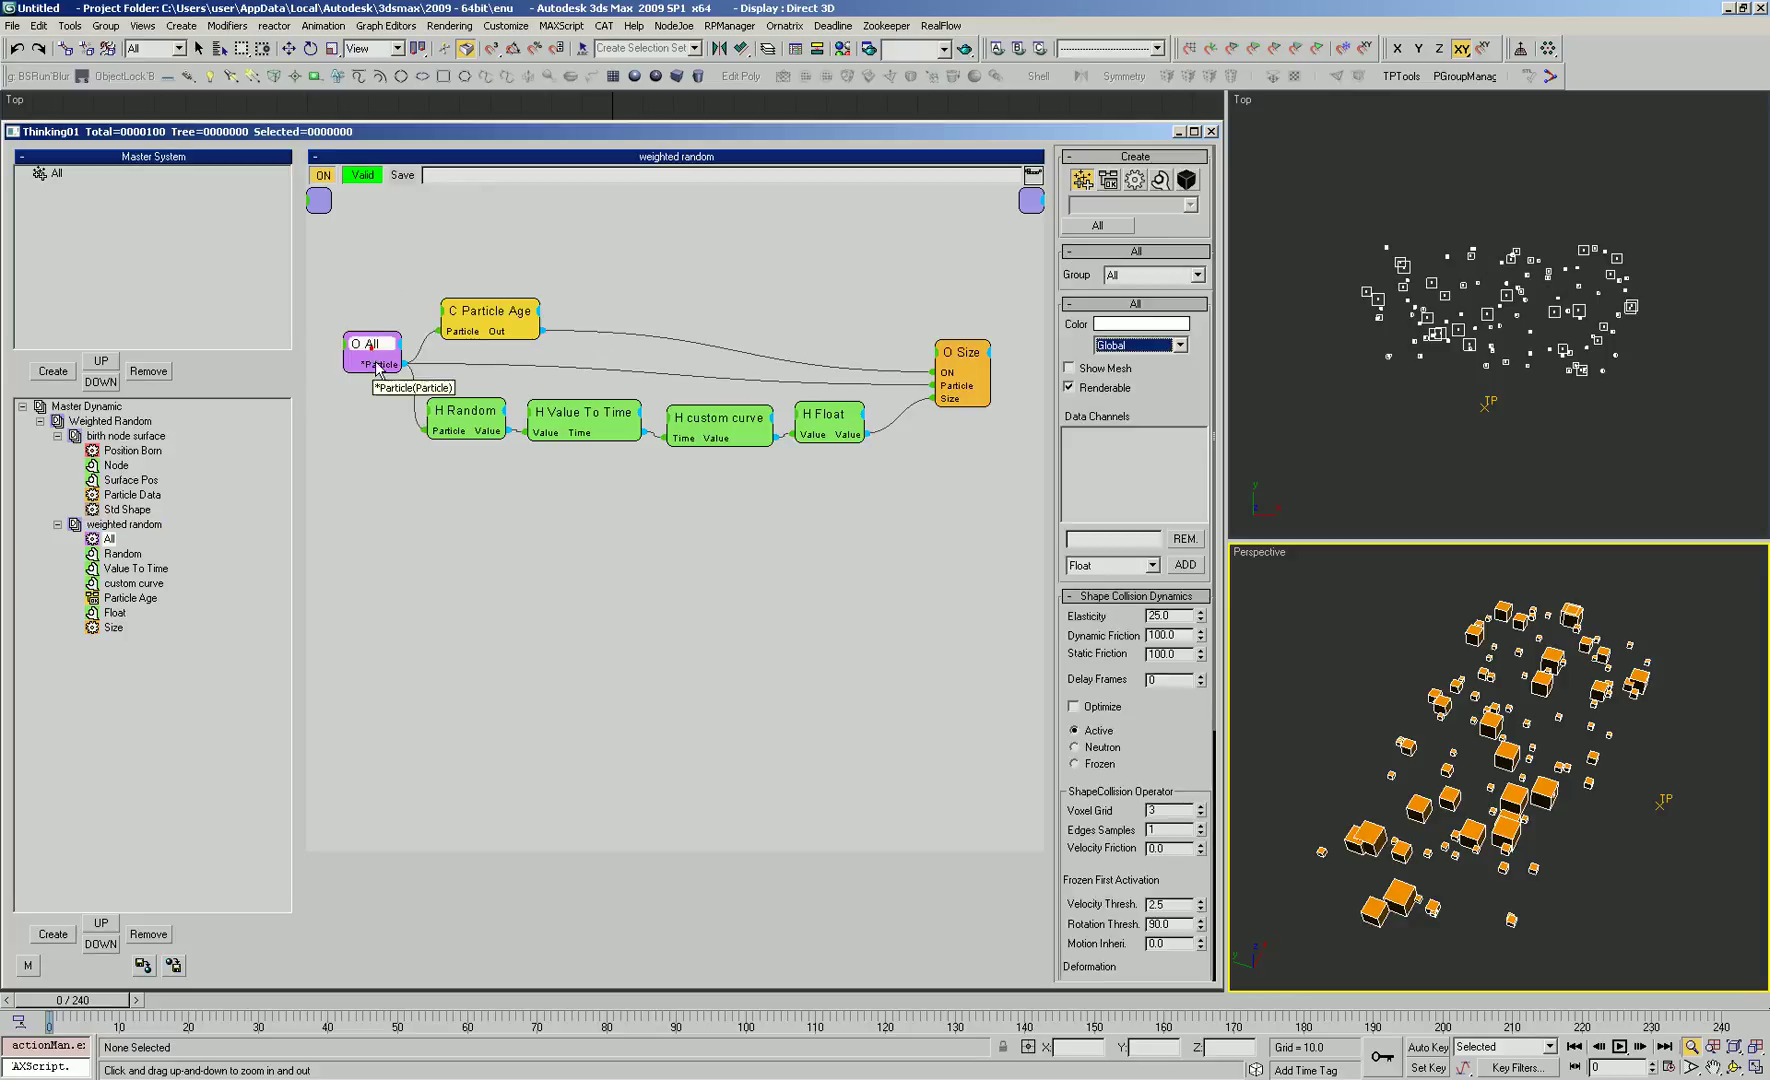
{"action": "left_click_drag", "start_coordinate": [375, 347], "coordinate": [371, 363]}
{"action": "left_click_drag", "start_coordinate": [537, 332], "coordinate": [535, 352]}
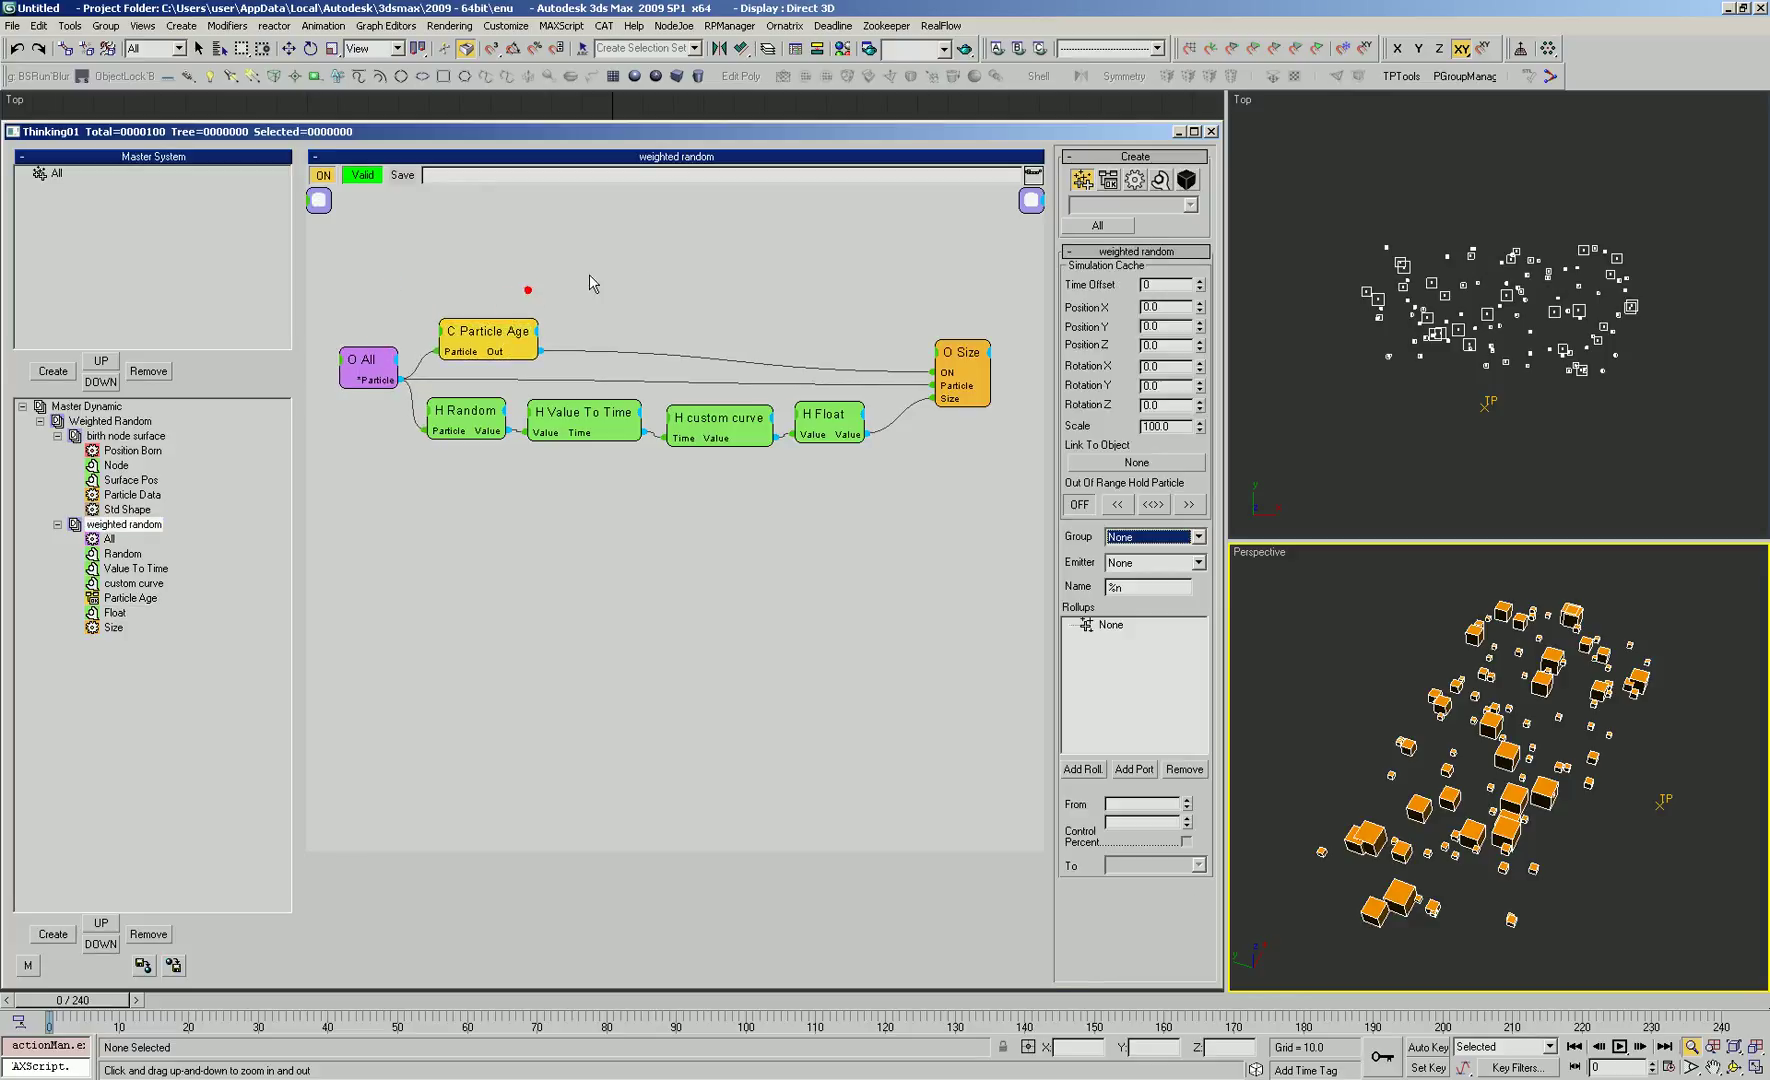
{"action": "left_click_drag", "start_coordinate": [960, 357], "coordinate": [943, 362]}
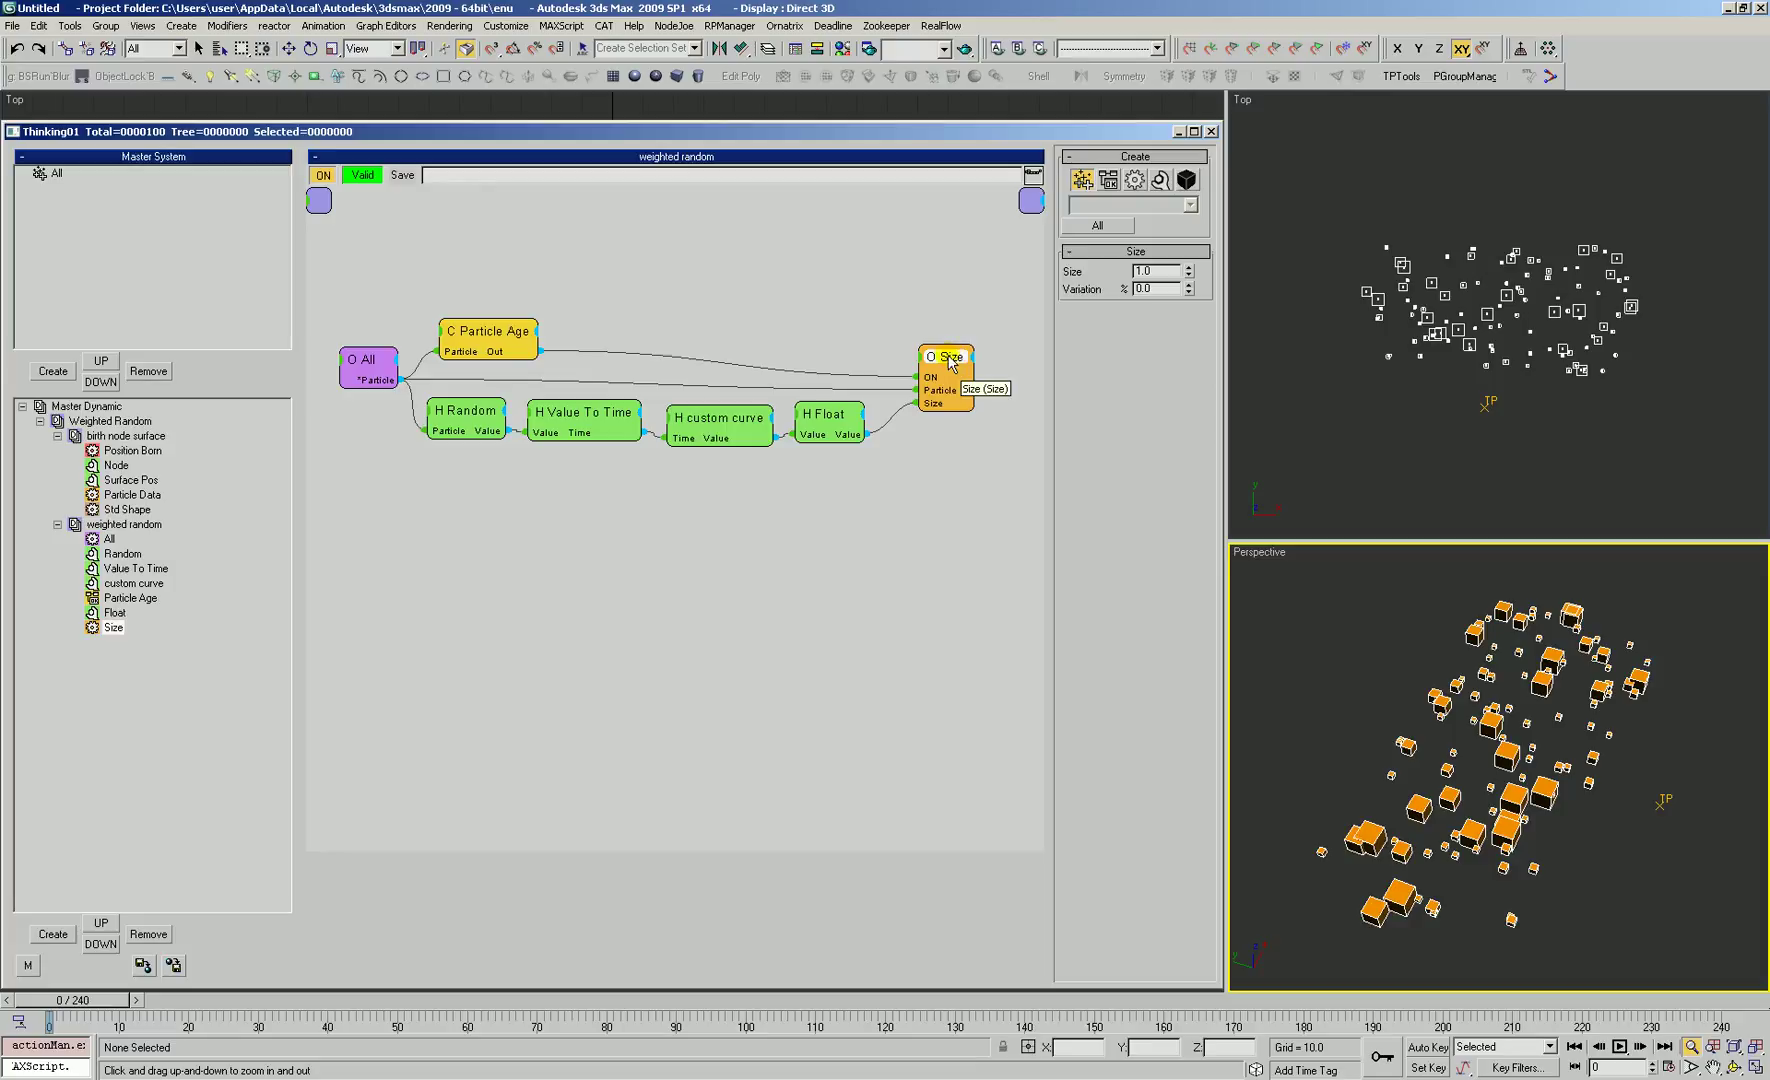
{"action": "key", "text": "Delete"}
{"action": "left_click", "coordinate": [640, 316]}
{"action": "left_click_drag", "start_coordinate": [487, 334], "coordinate": [483, 348]}
{"action": "left_click_drag", "start_coordinate": [364, 365], "coordinate": [367, 368]}
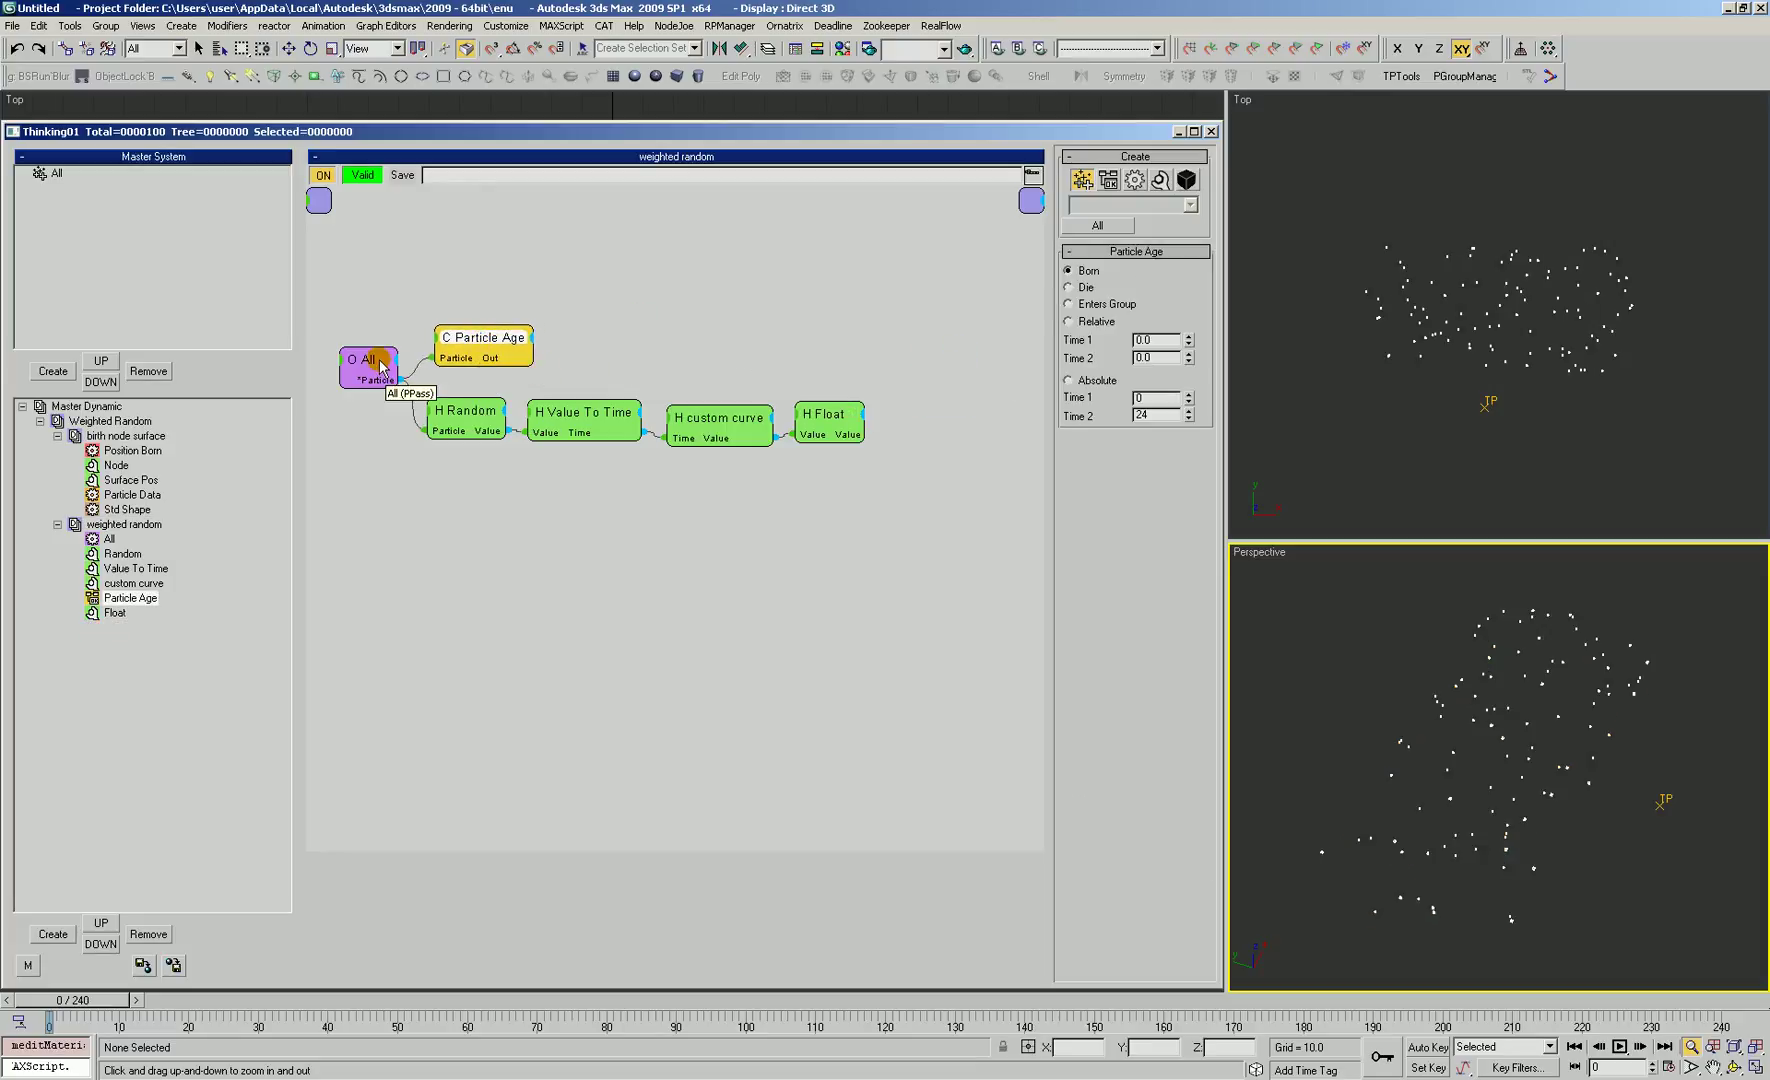
Step: Save all nodes of the weighted random set as a .thi settings file in the Tutorials folder, with particle groups set to use existing
{"action": "left_click_drag", "start_coordinate": [375, 293], "coordinate": [905, 503]}
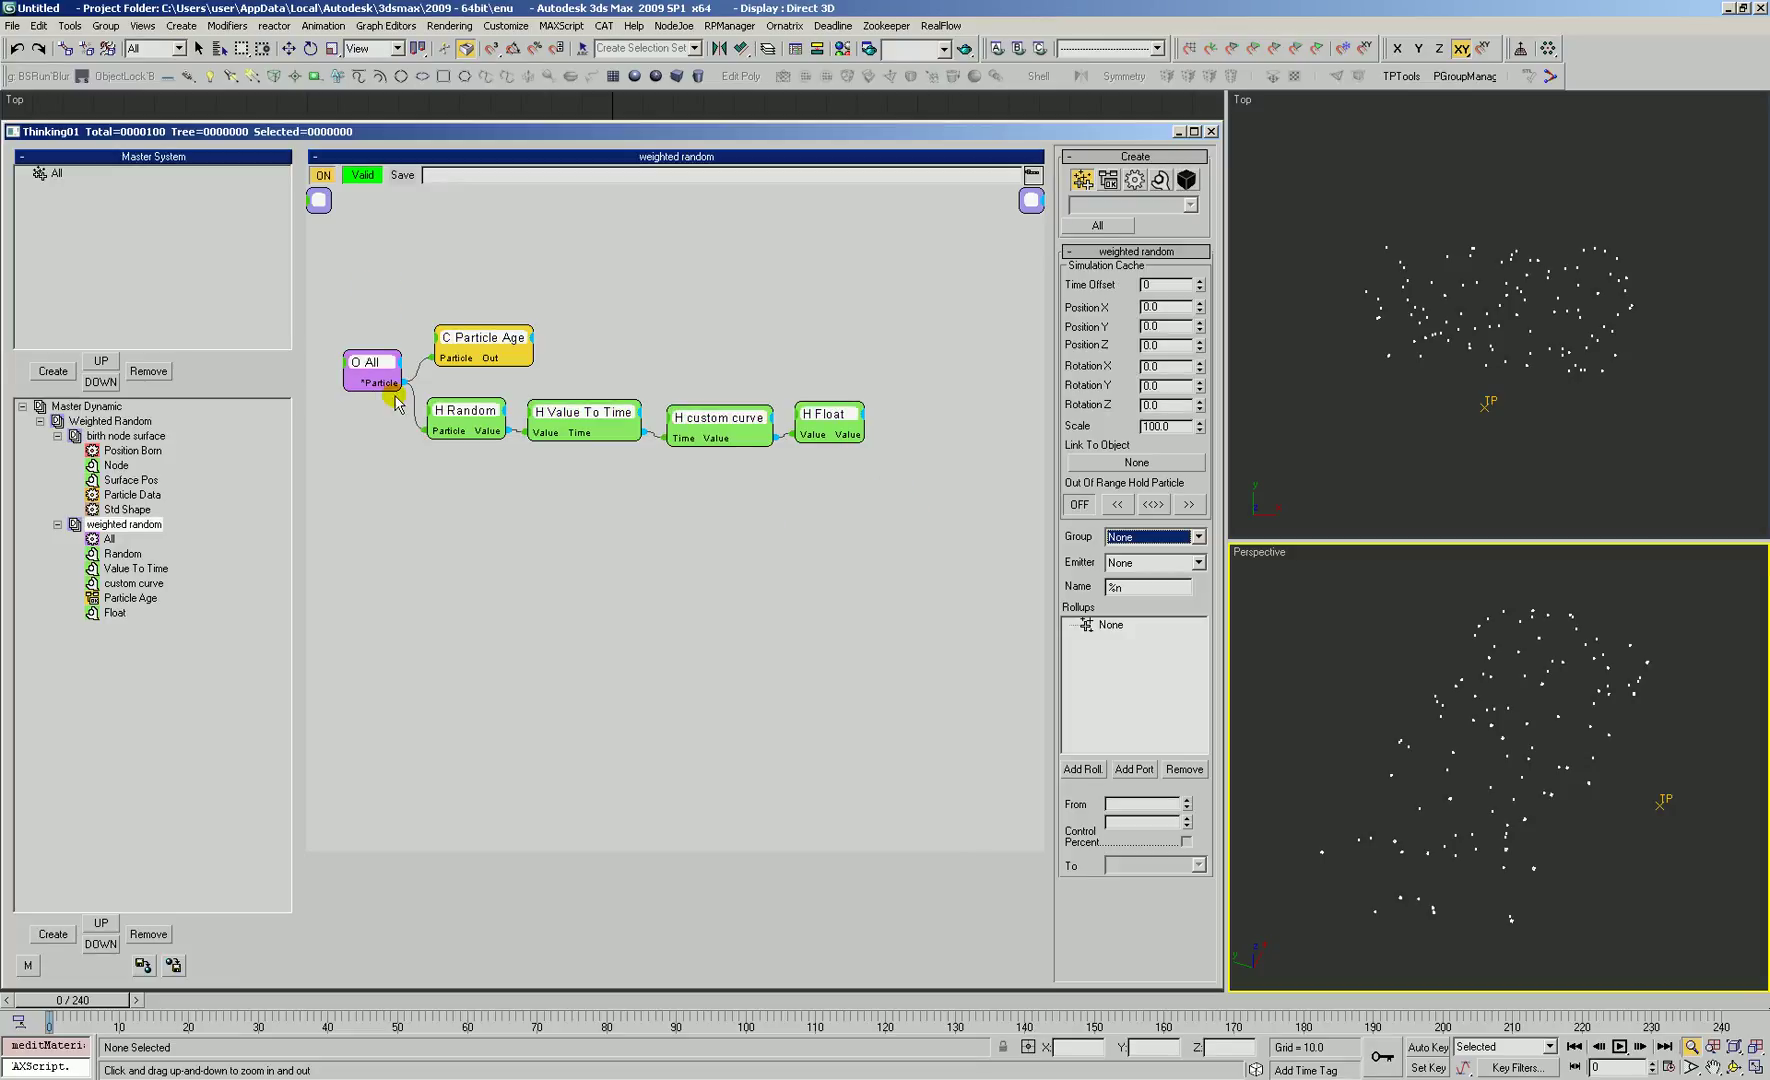
{"action": "right_click", "coordinate": [700, 533]}
{"action": "left_click", "coordinate": [686, 722]}
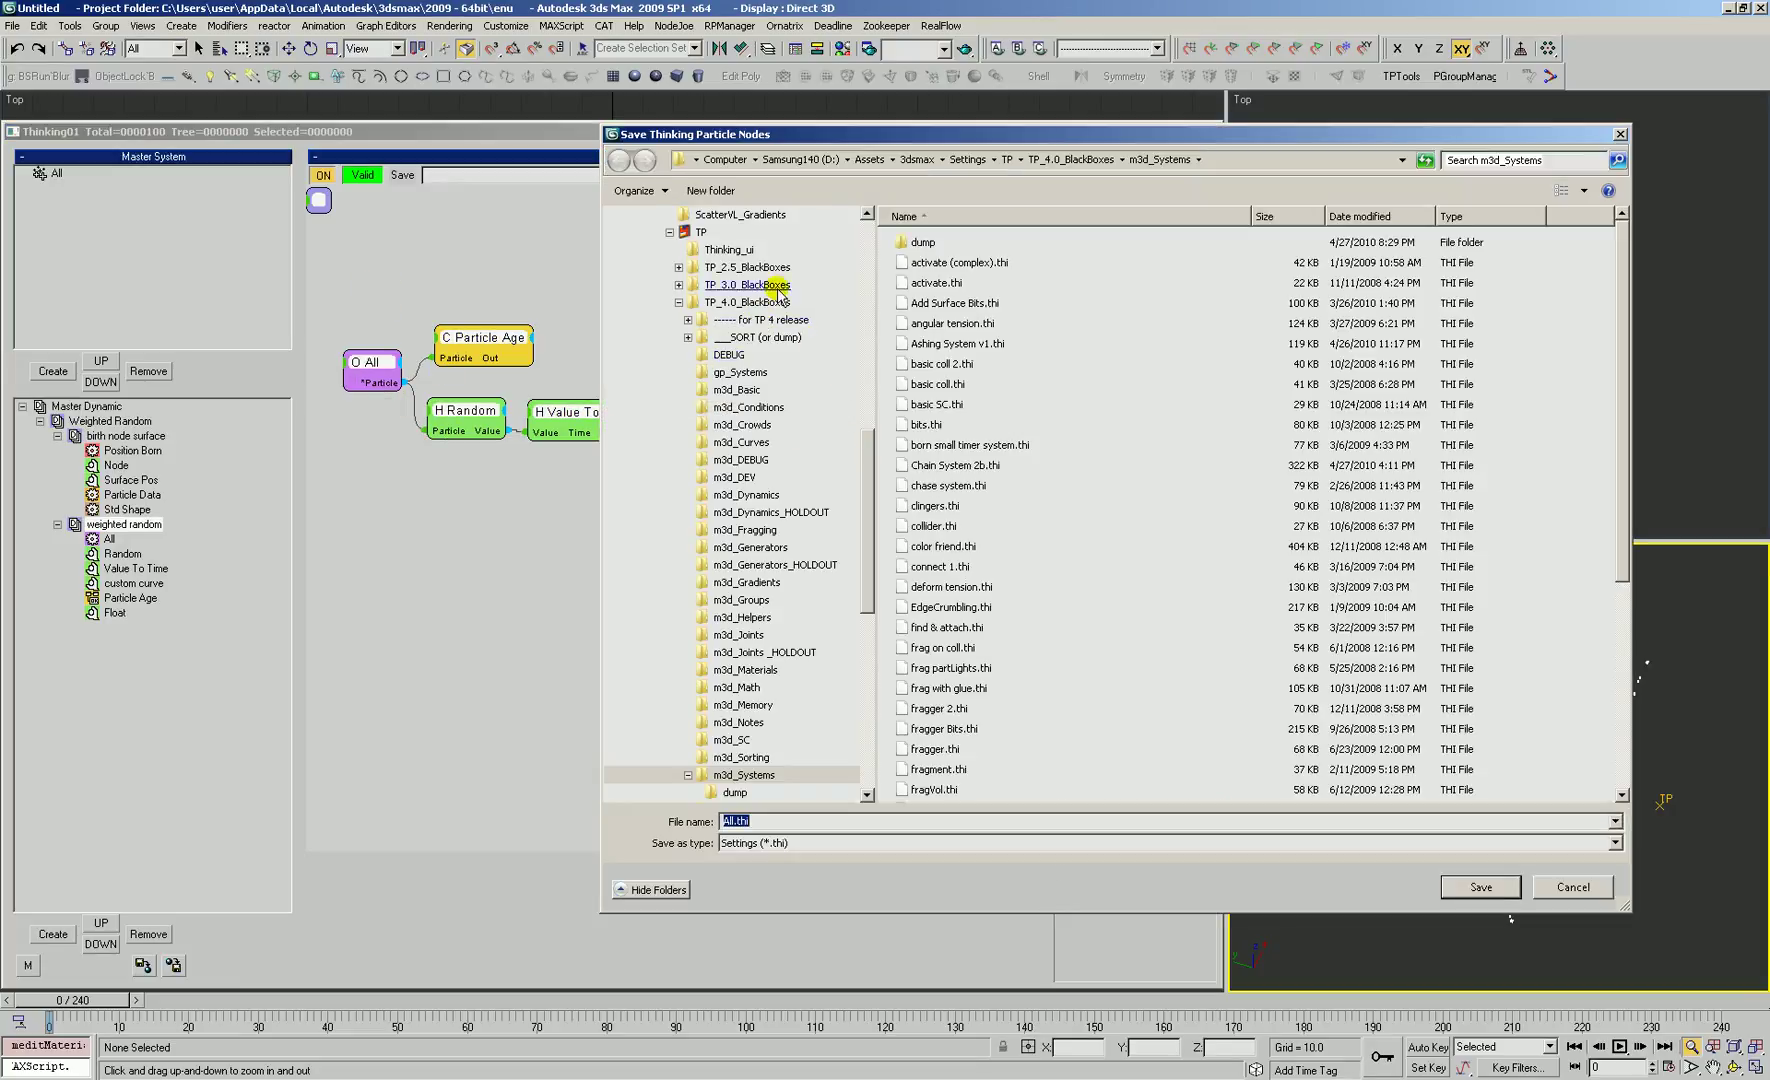
{"action": "scroll", "coordinate": [862, 522], "scroll_direction": "down", "scroll_amount": 7}
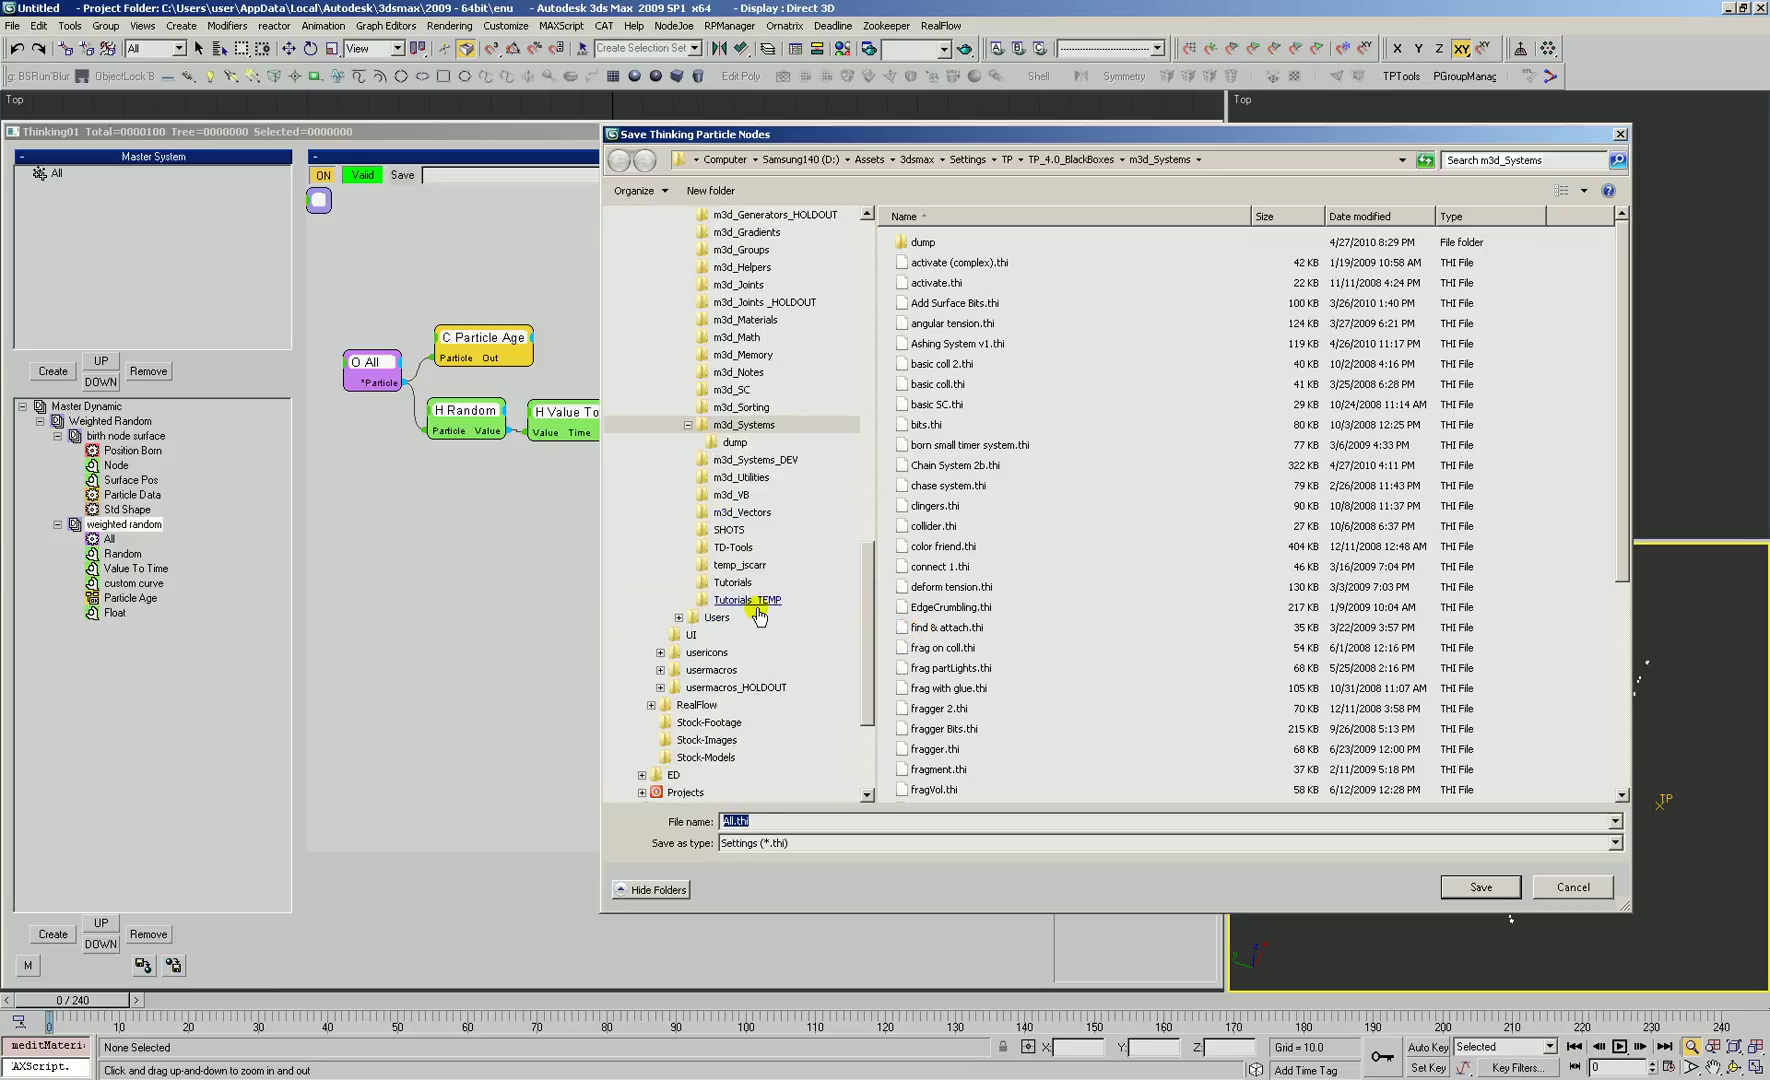
{"action": "left_click", "coordinate": [738, 582]}
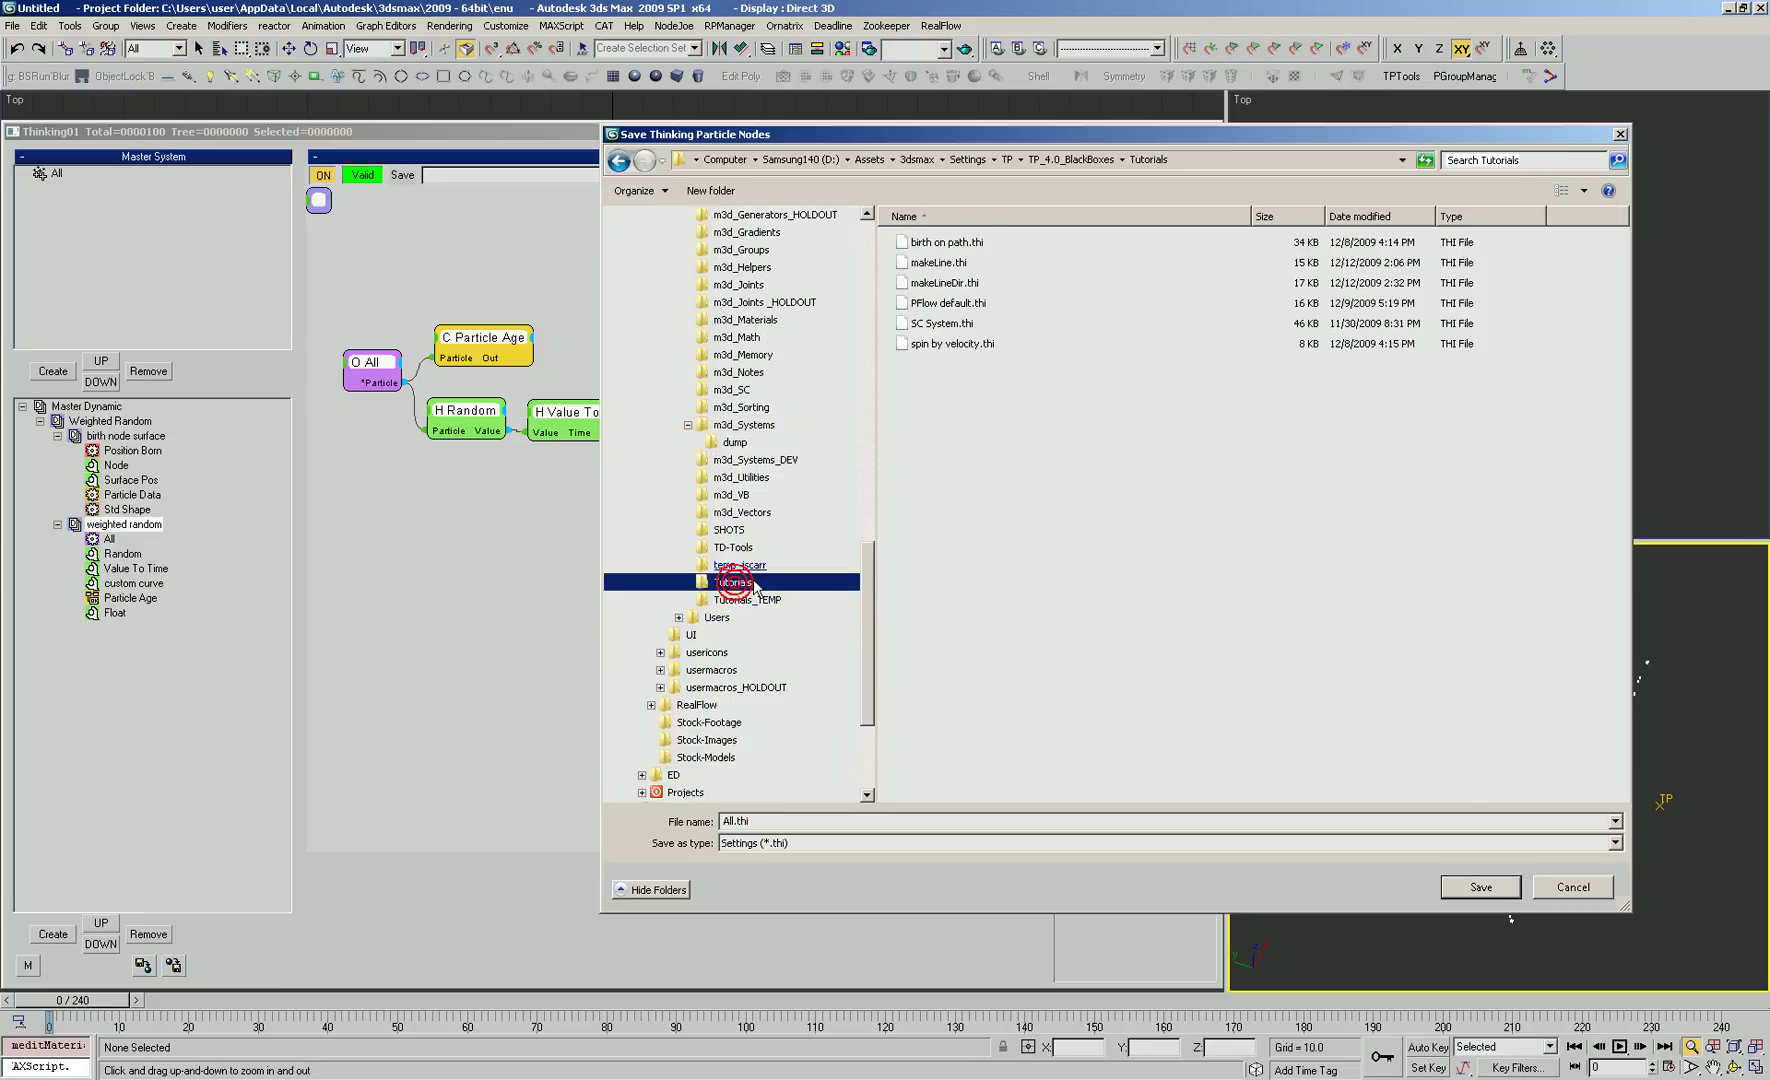
{"action": "left_click", "coordinate": [771, 822]}
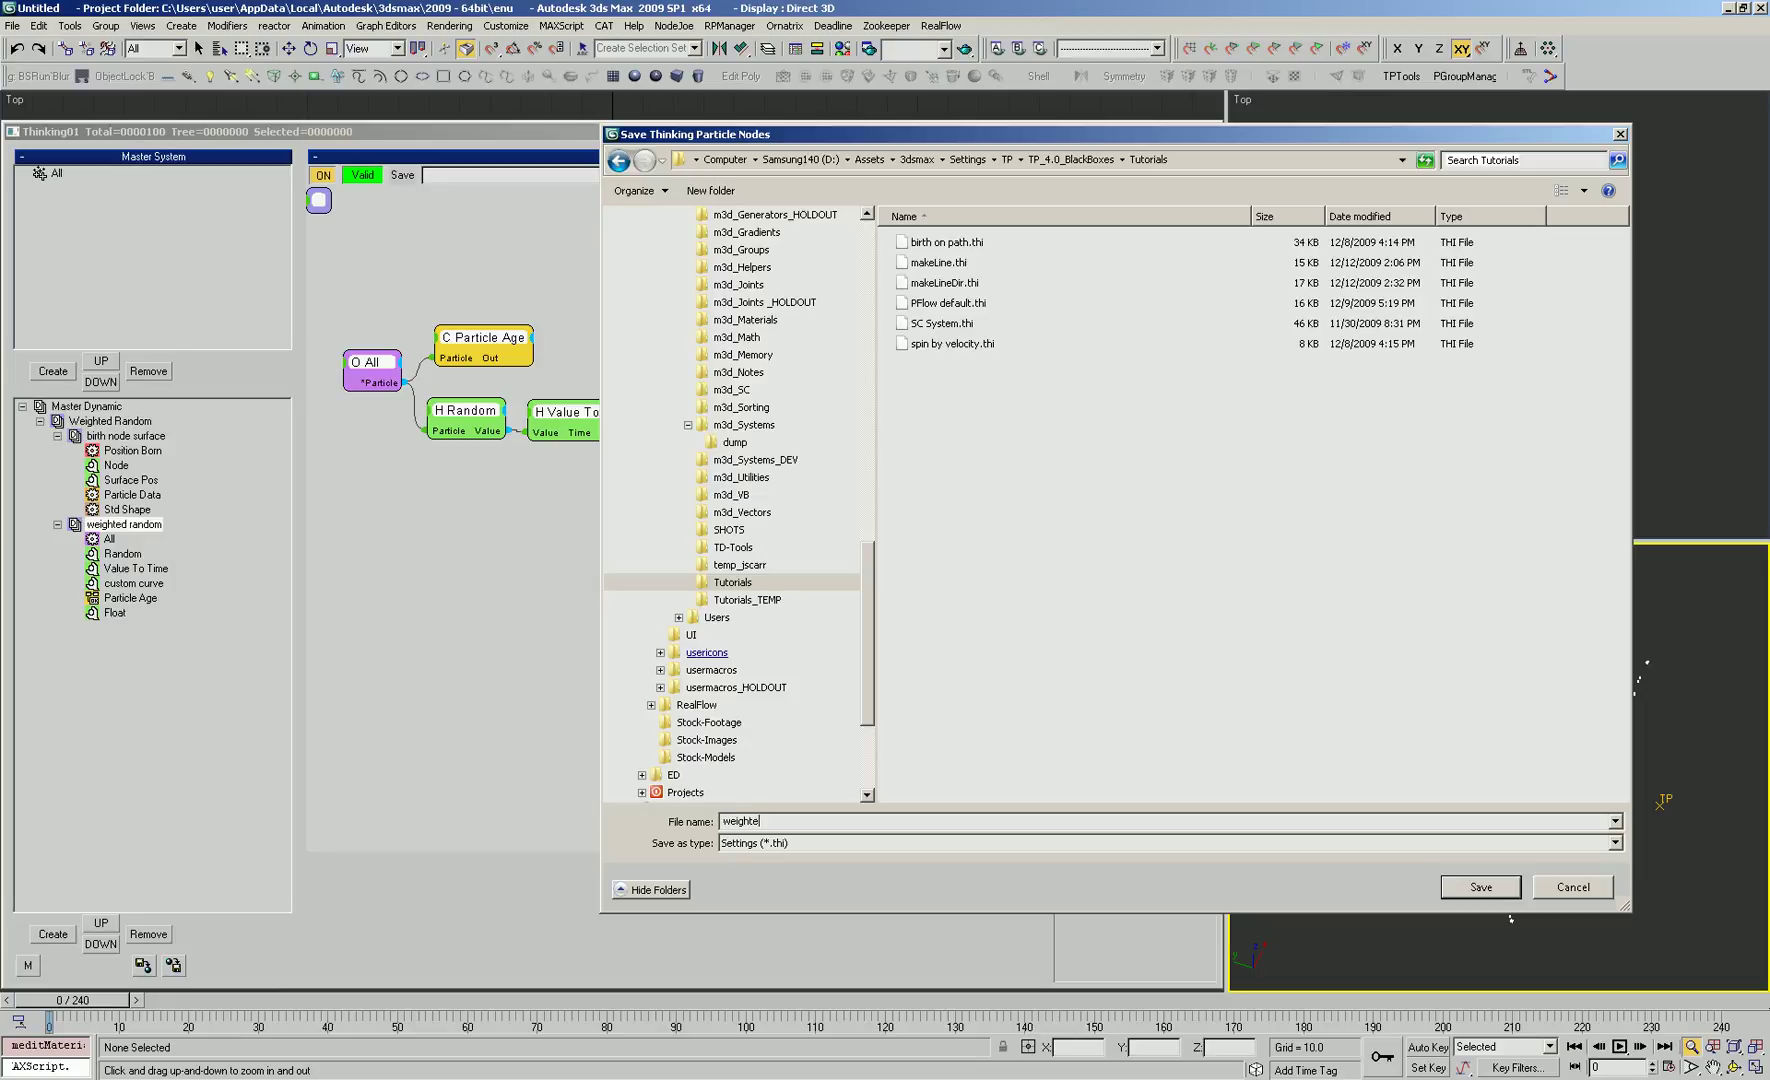
{"action": "left_click", "coordinate": [1495, 888]}
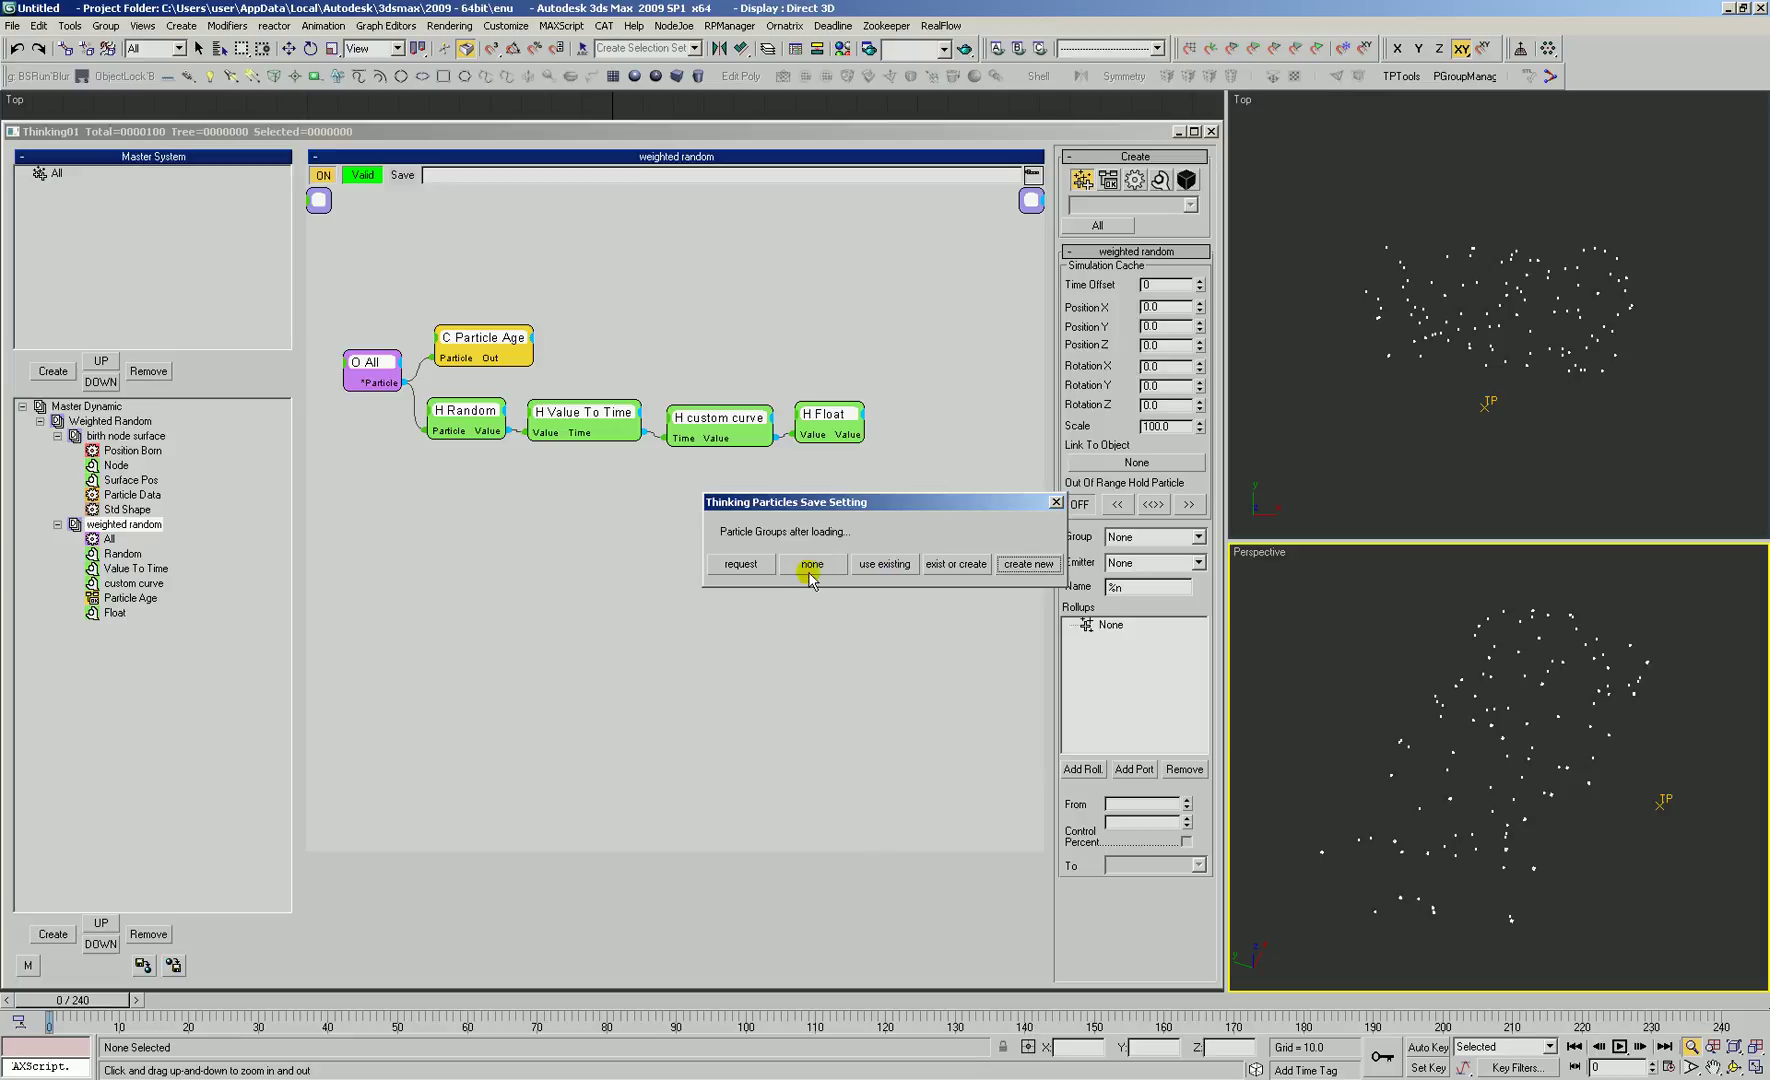
{"action": "left_click", "coordinate": [887, 563]}
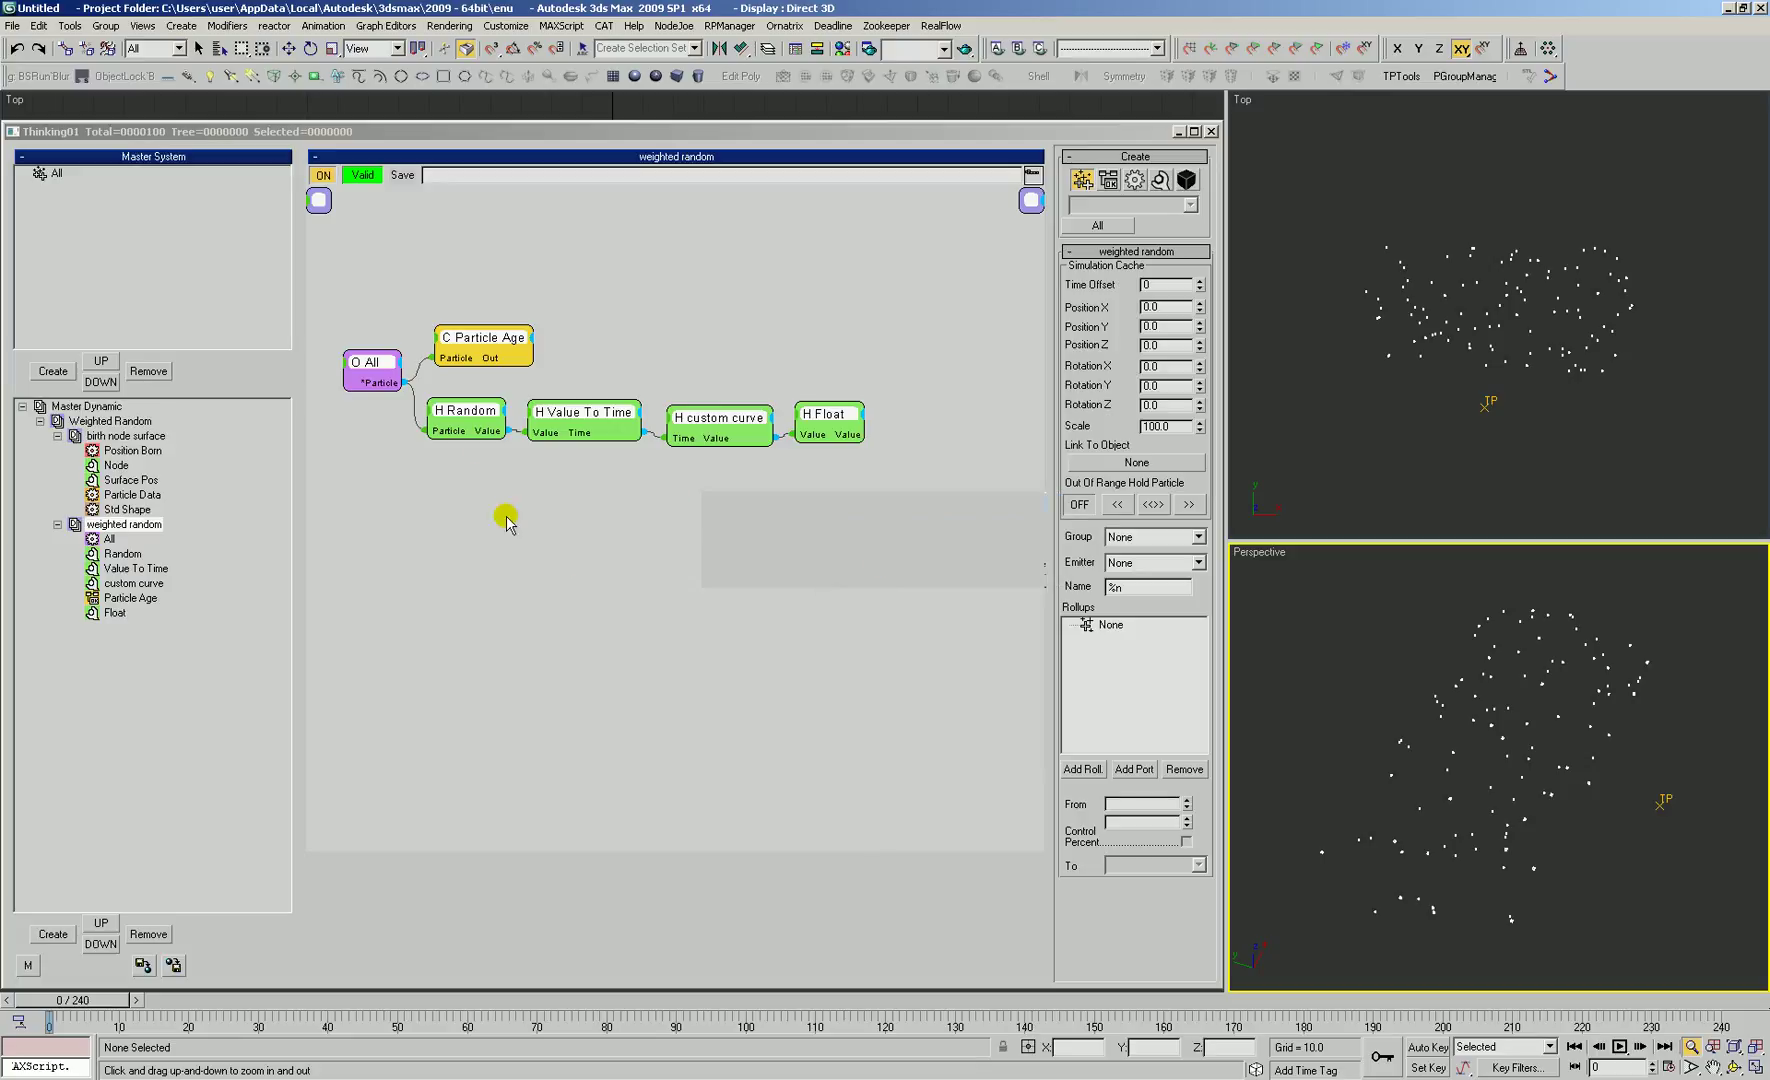
Step: Delete the All node from the weighted random set and select the remaining Particle Age, Random, Value To Time, custom curve and Float nodes
{"action": "left_click", "coordinate": [458, 495]}
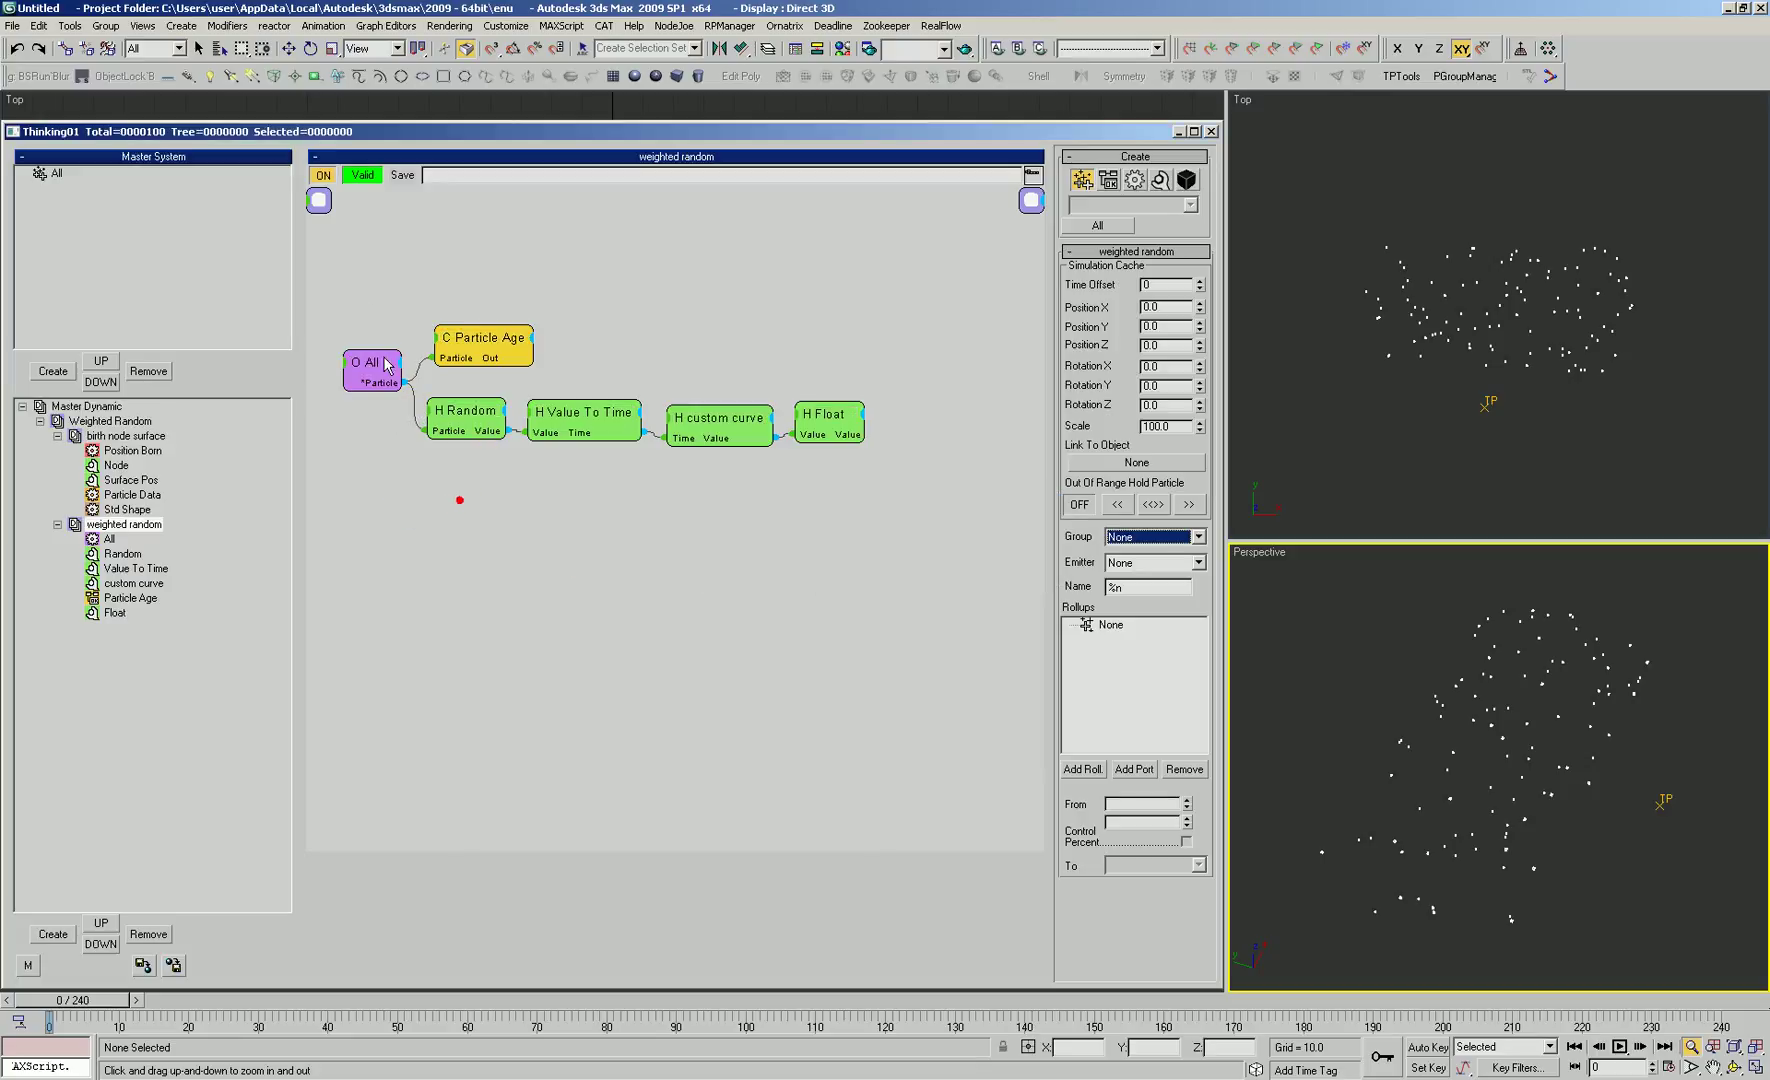
{"action": "right_click", "coordinate": [376, 362]}
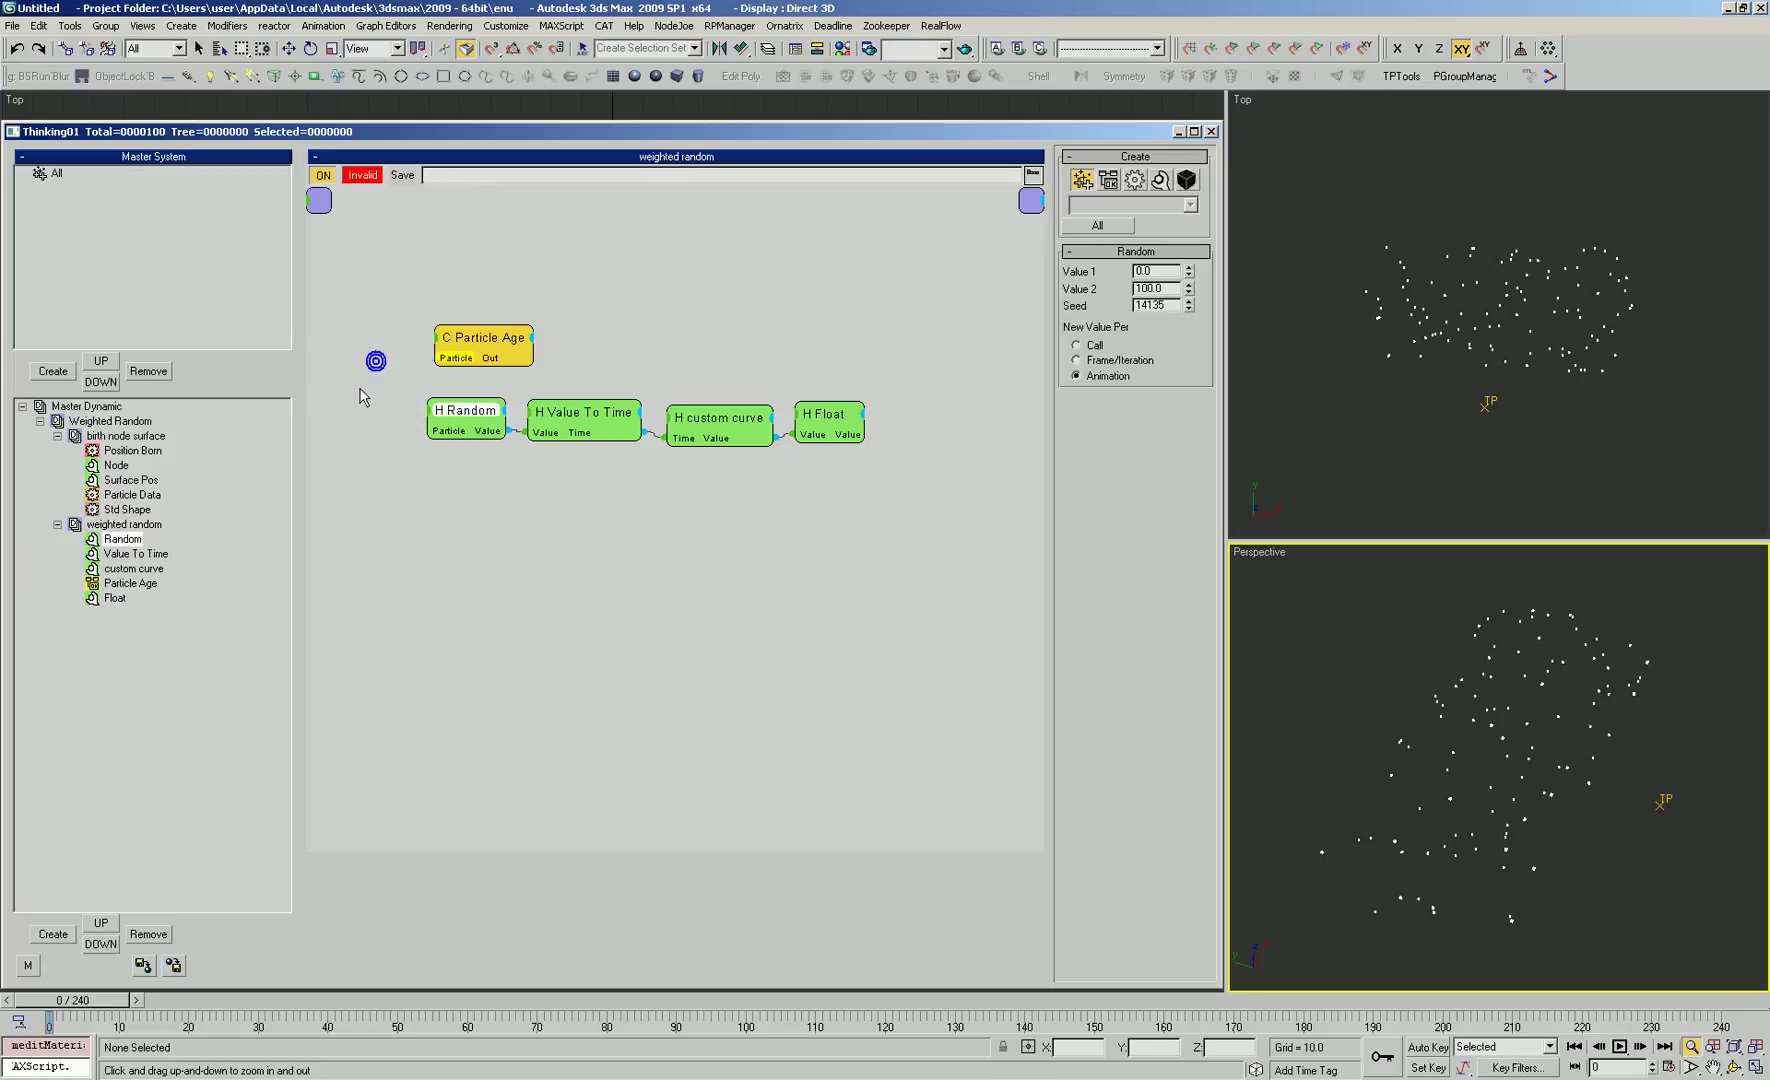
{"action": "left_click", "coordinate": [356, 383]}
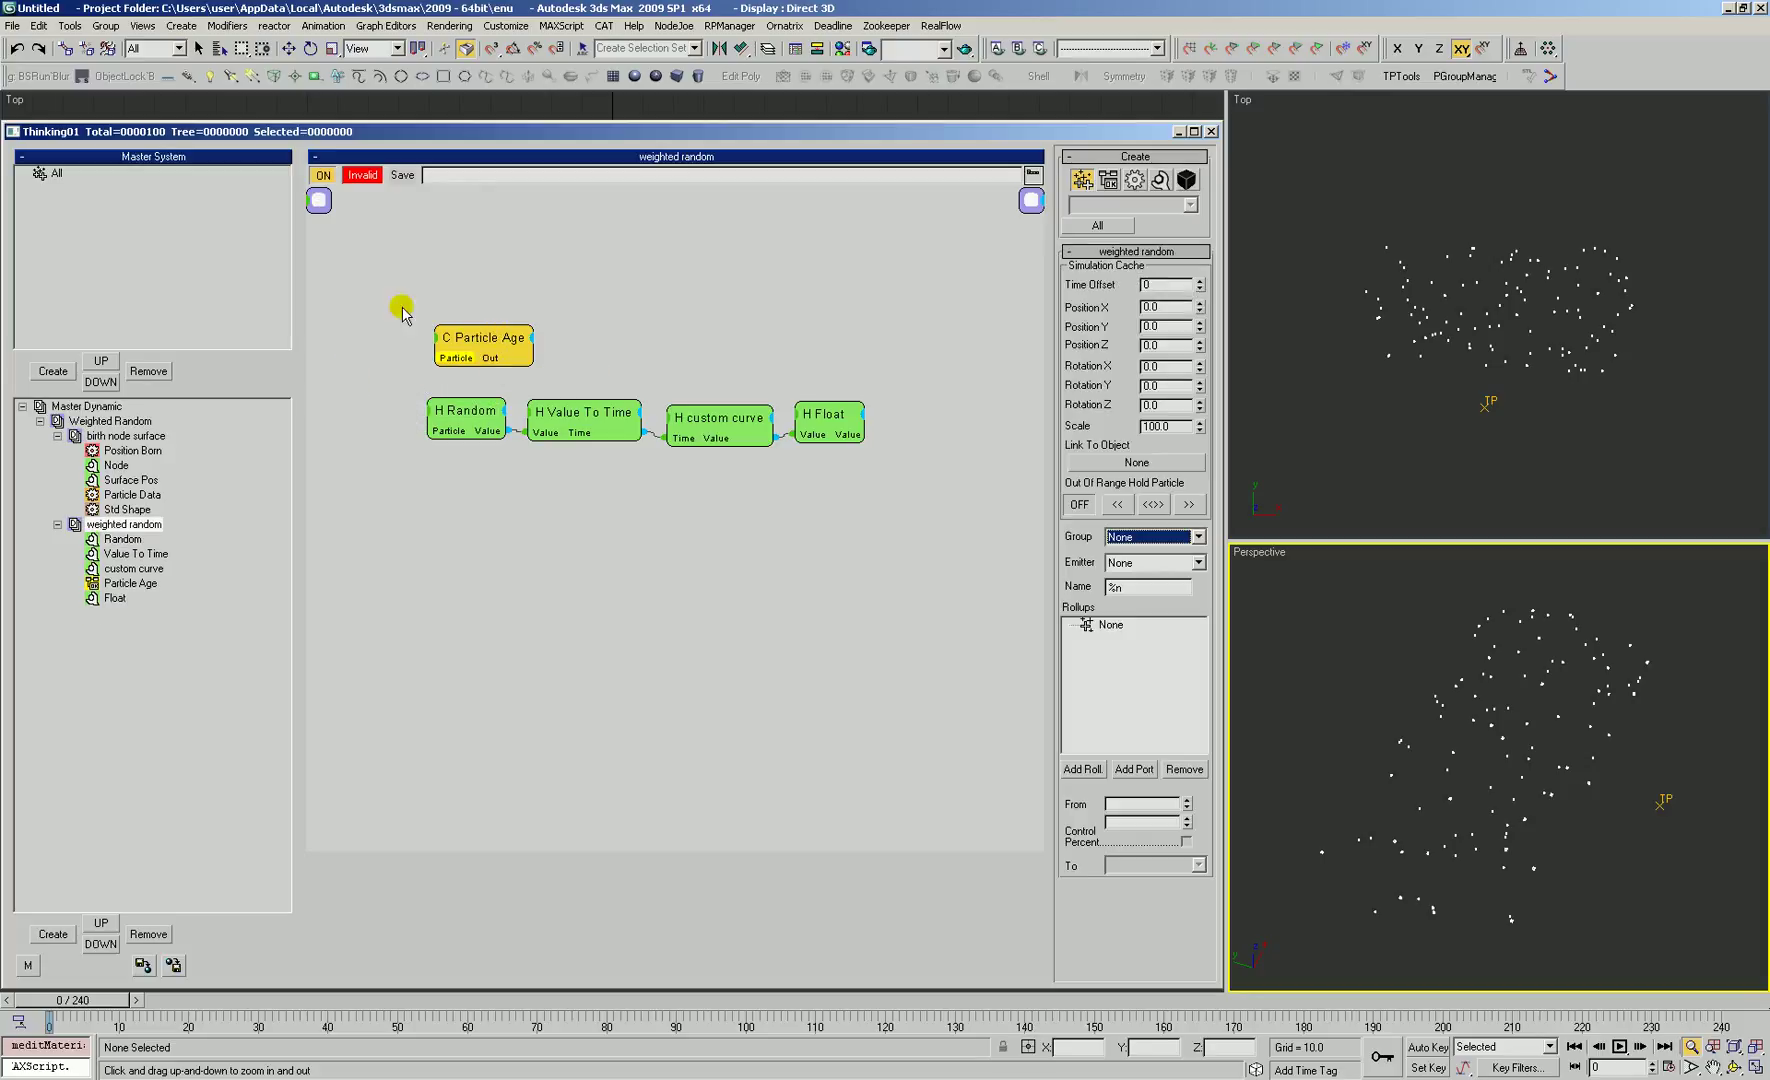
{"action": "left_click_drag", "start_coordinate": [392, 305], "coordinate": [936, 471]}
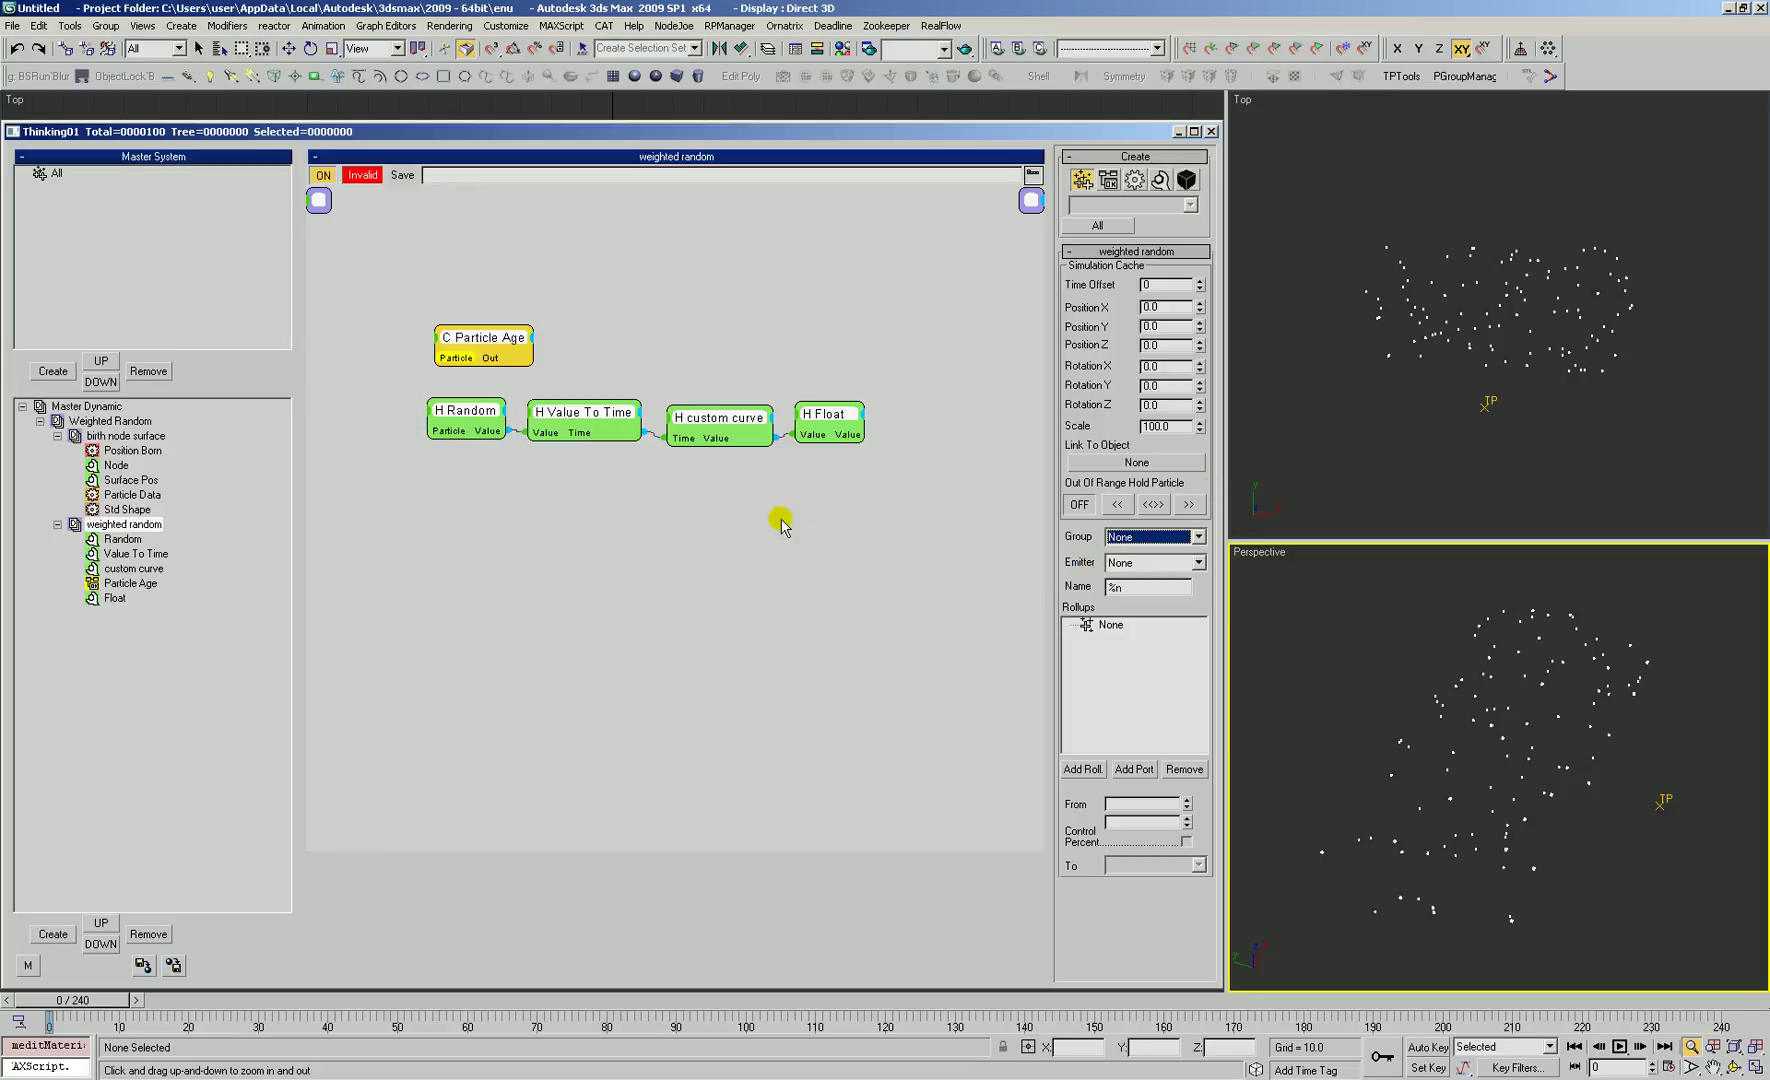
{"action": "left_click_drag", "start_coordinate": [1555, 710], "coordinate": [1518, 710]}
{"action": "right_click", "coordinate": [1518, 710]}
{"action": "left_click", "coordinate": [773, 481]}
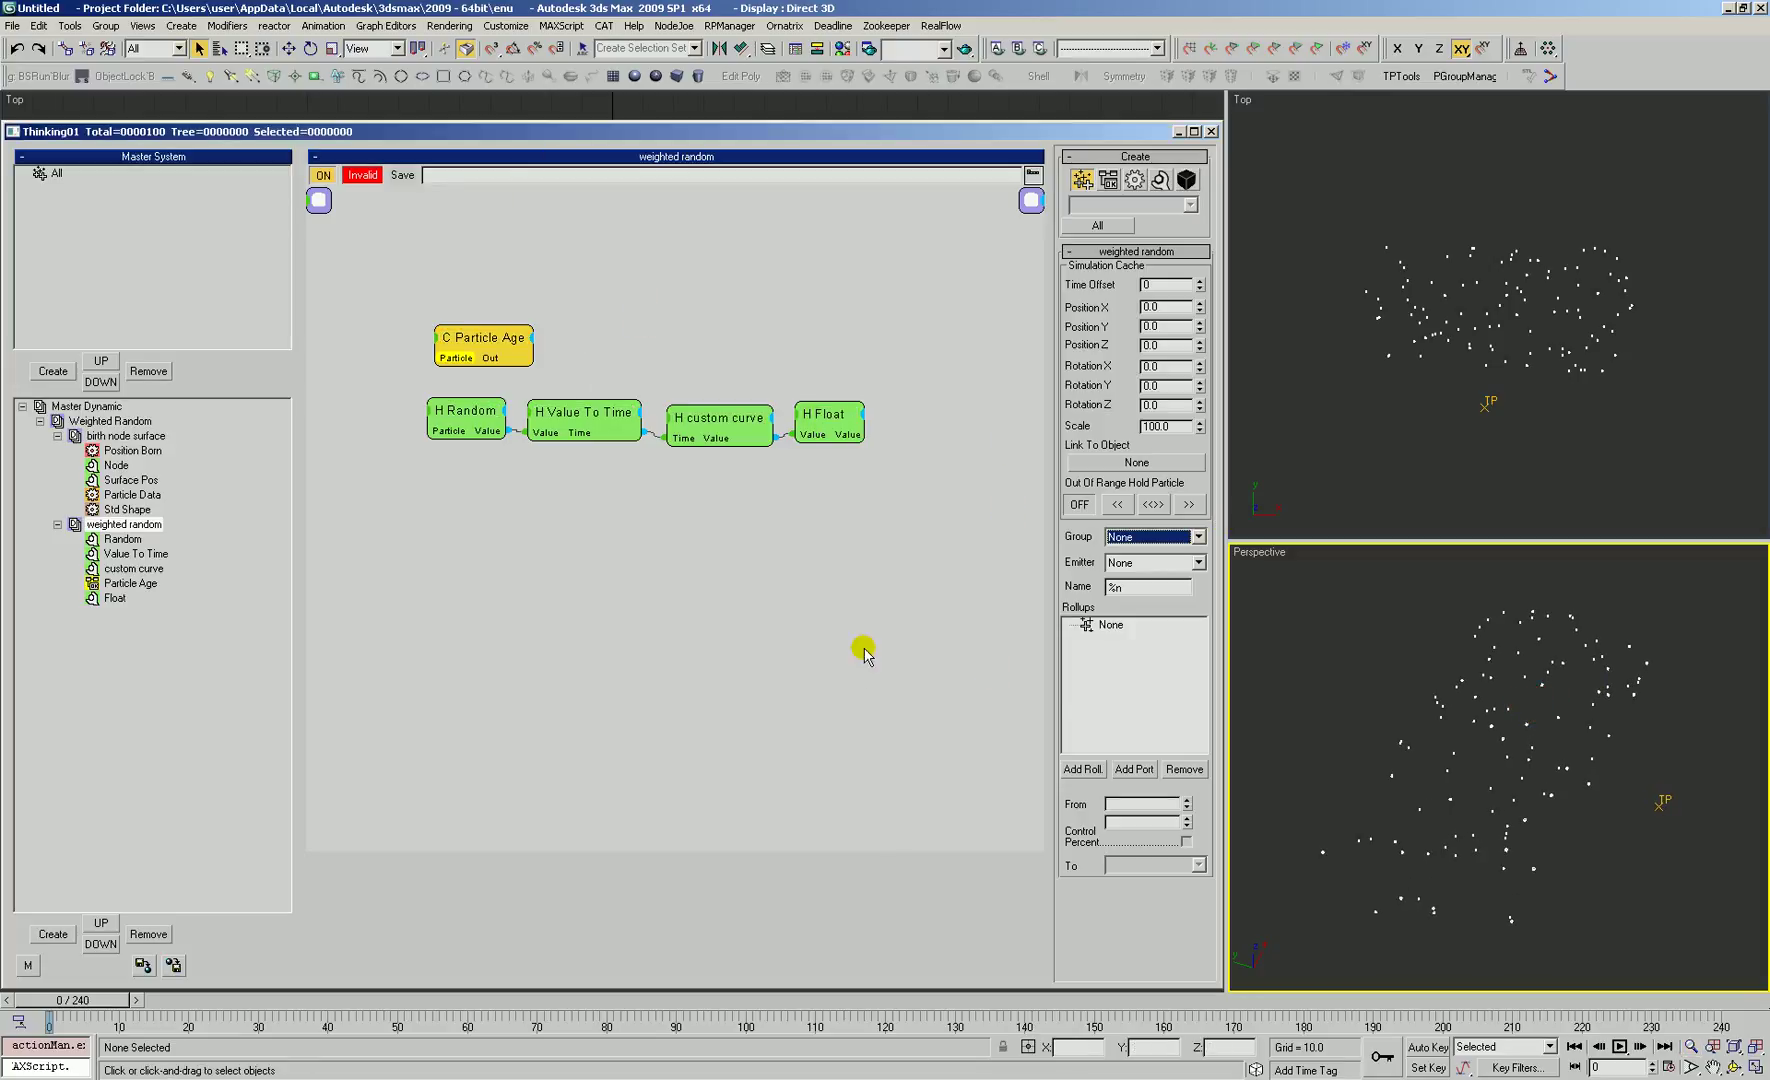
Step: Undo the removals of the All node and the Size operator in the weighted random set
{"action": "left_click", "coordinate": [36, 25]}
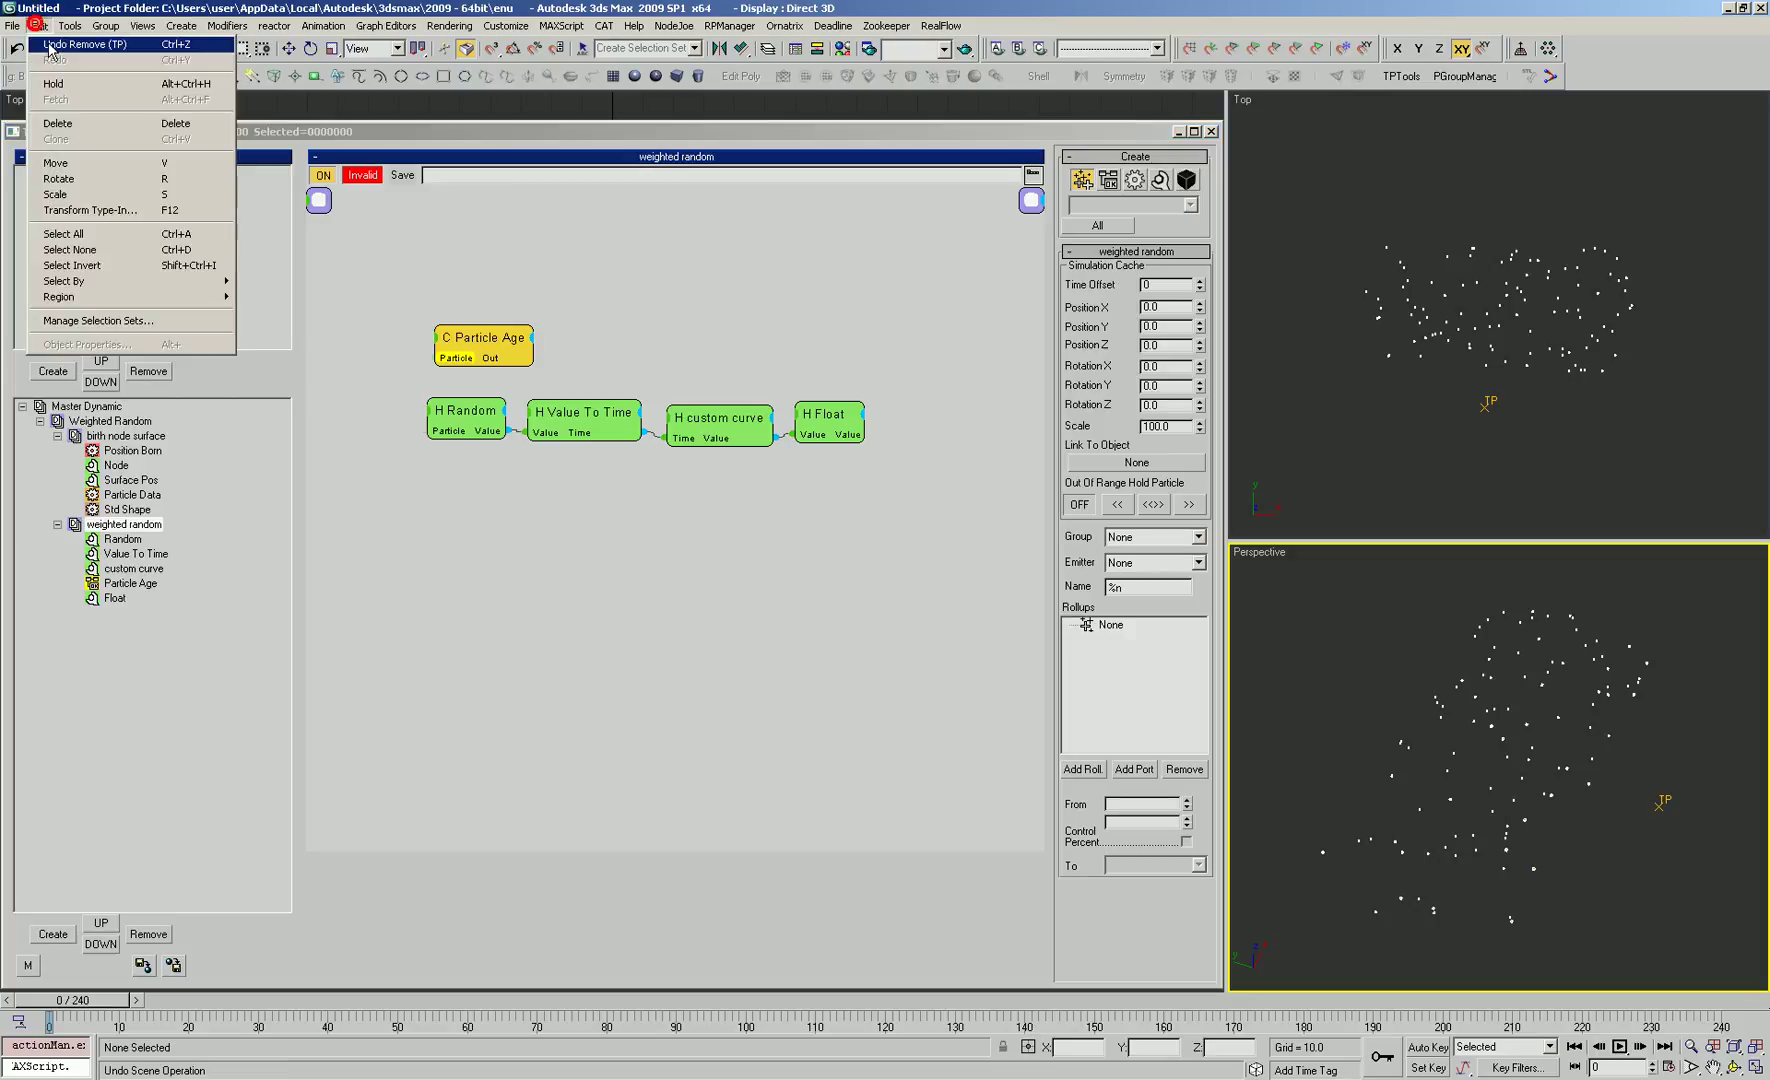
{"action": "left_click", "coordinate": [45, 43]}
{"action": "left_click", "coordinate": [50, 45]}
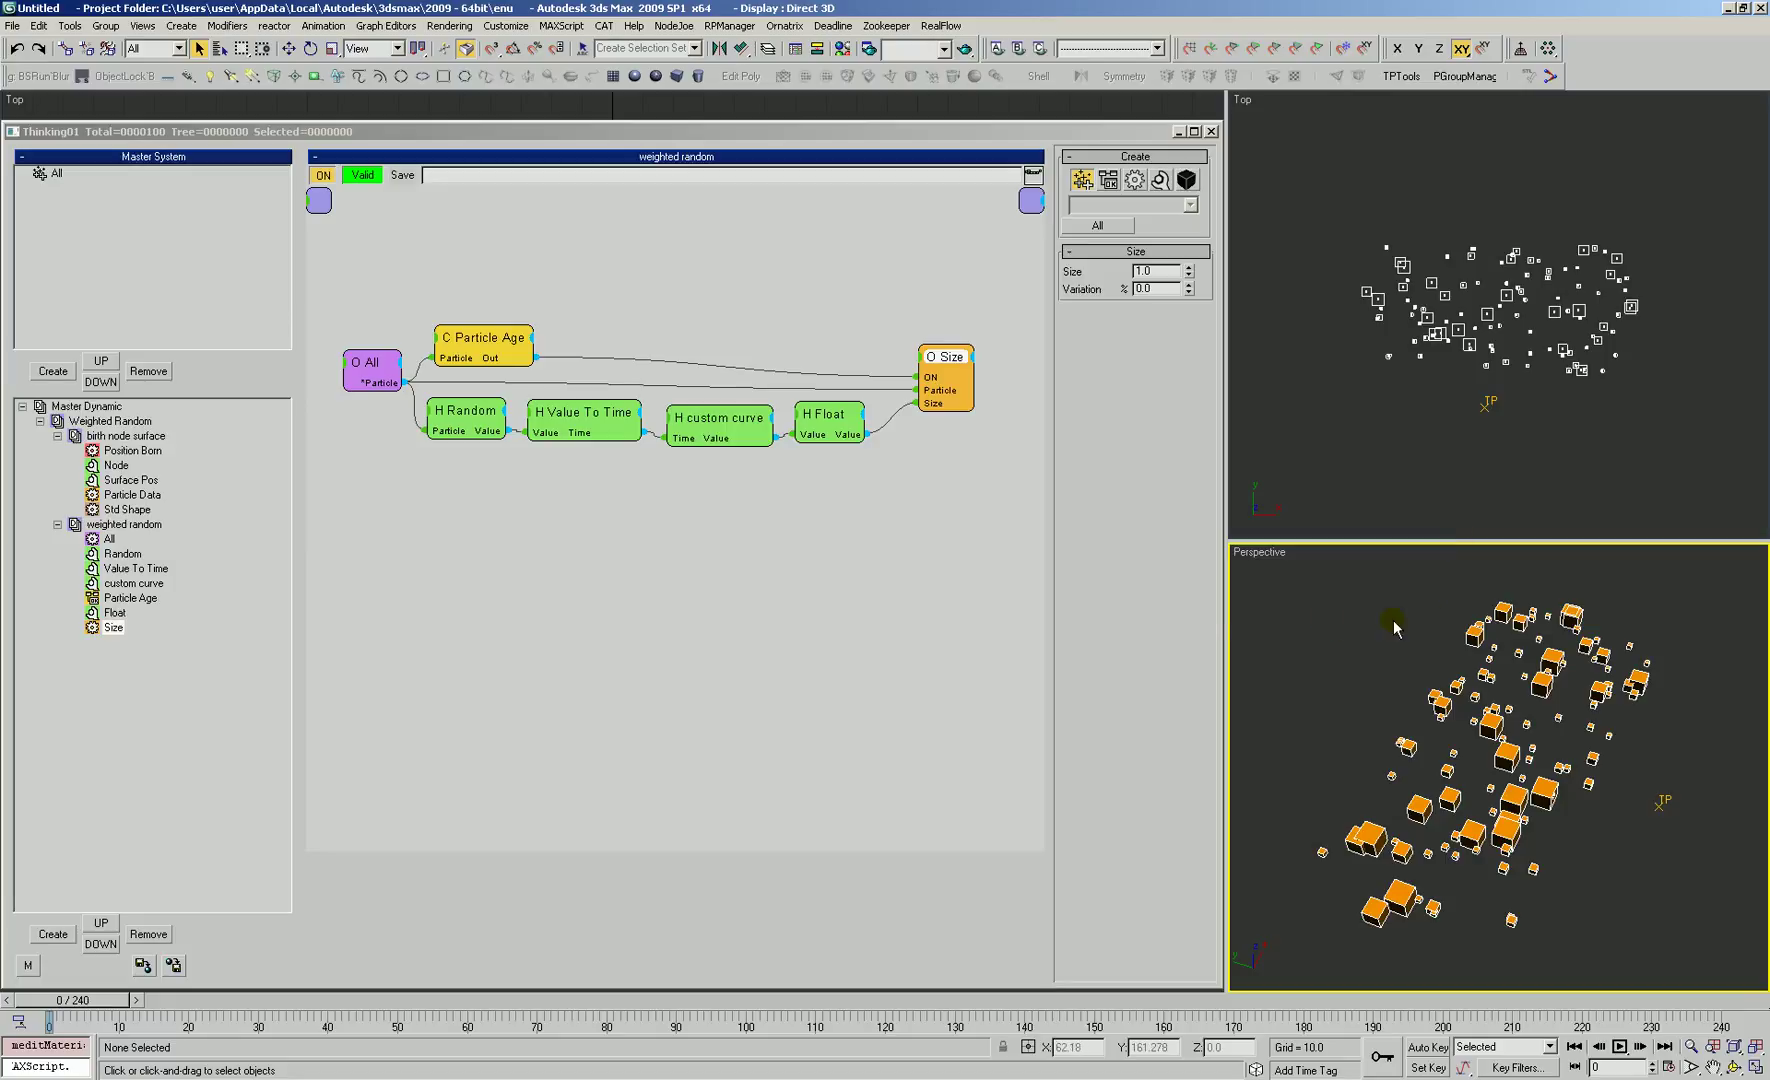
Step: Save the scene as "TP4 - Weighted Random" in the Projects folder TP4_Video\DVD\Videos\3. Medium-level topics
{"action": "key", "text": "ctrl+s"}
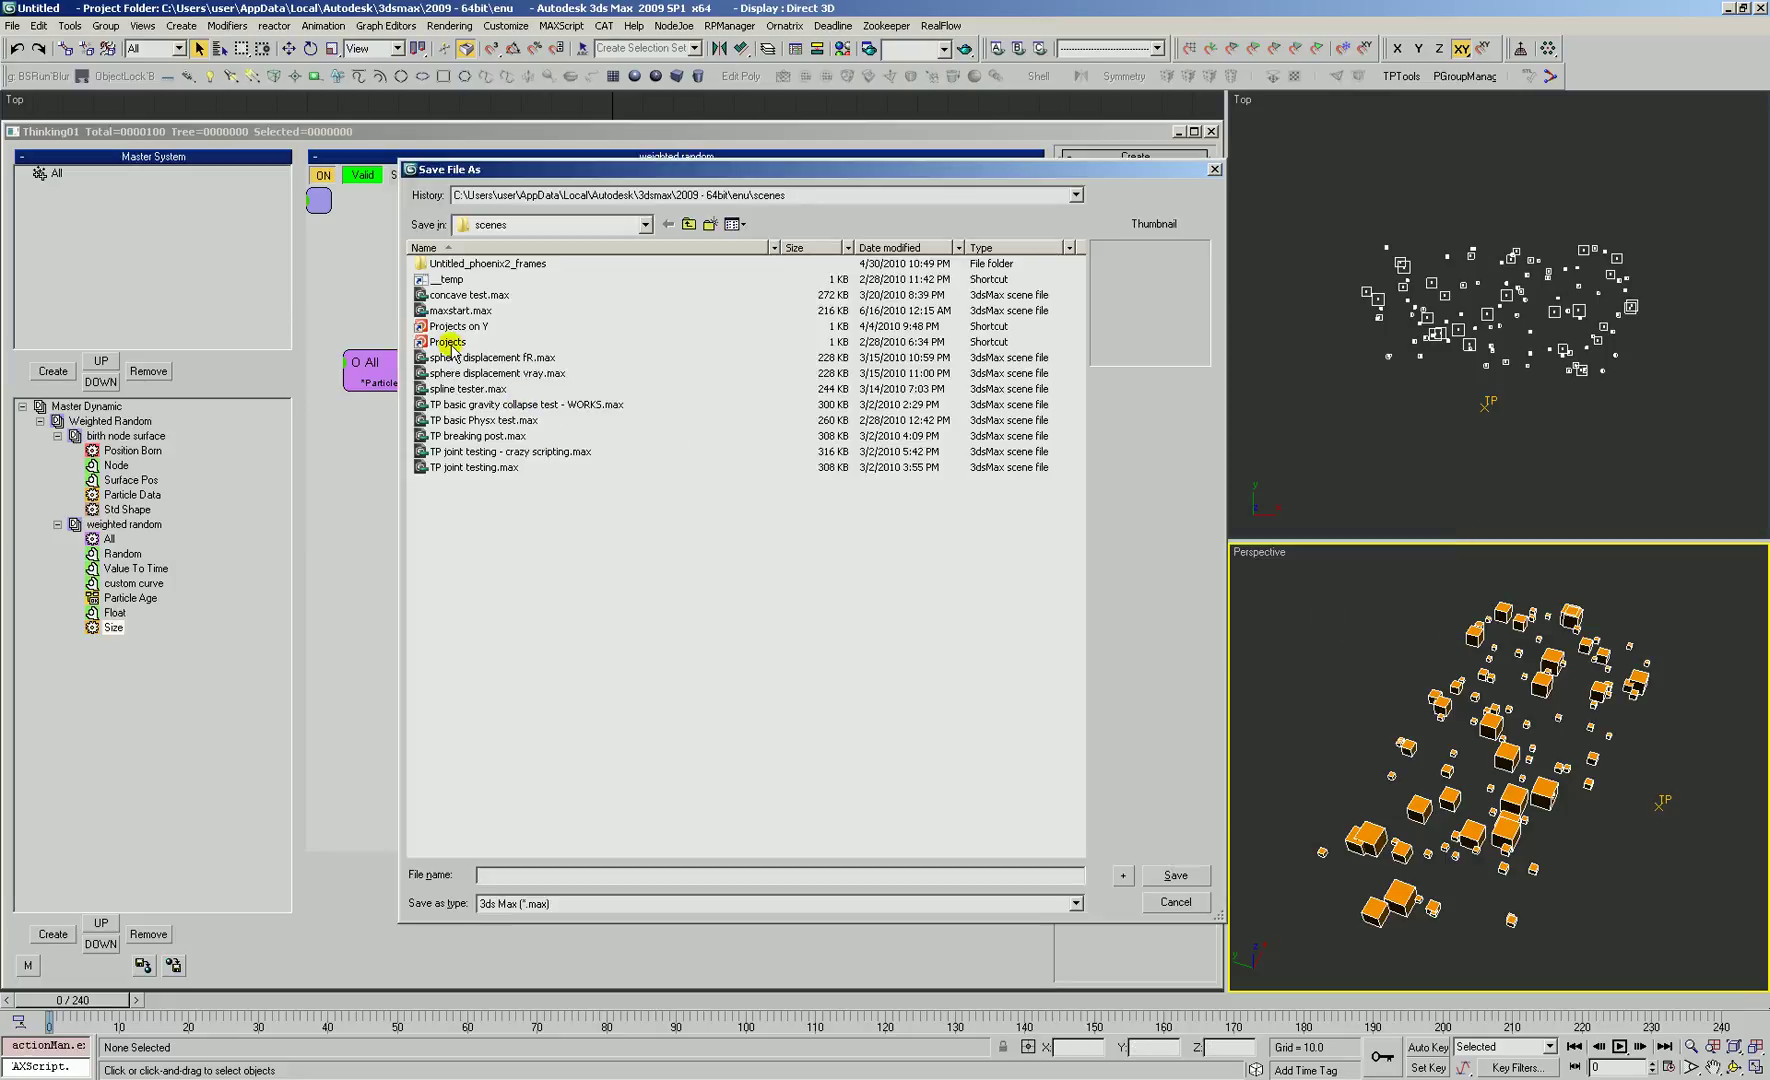
{"action": "double_click", "coordinate": [458, 341]}
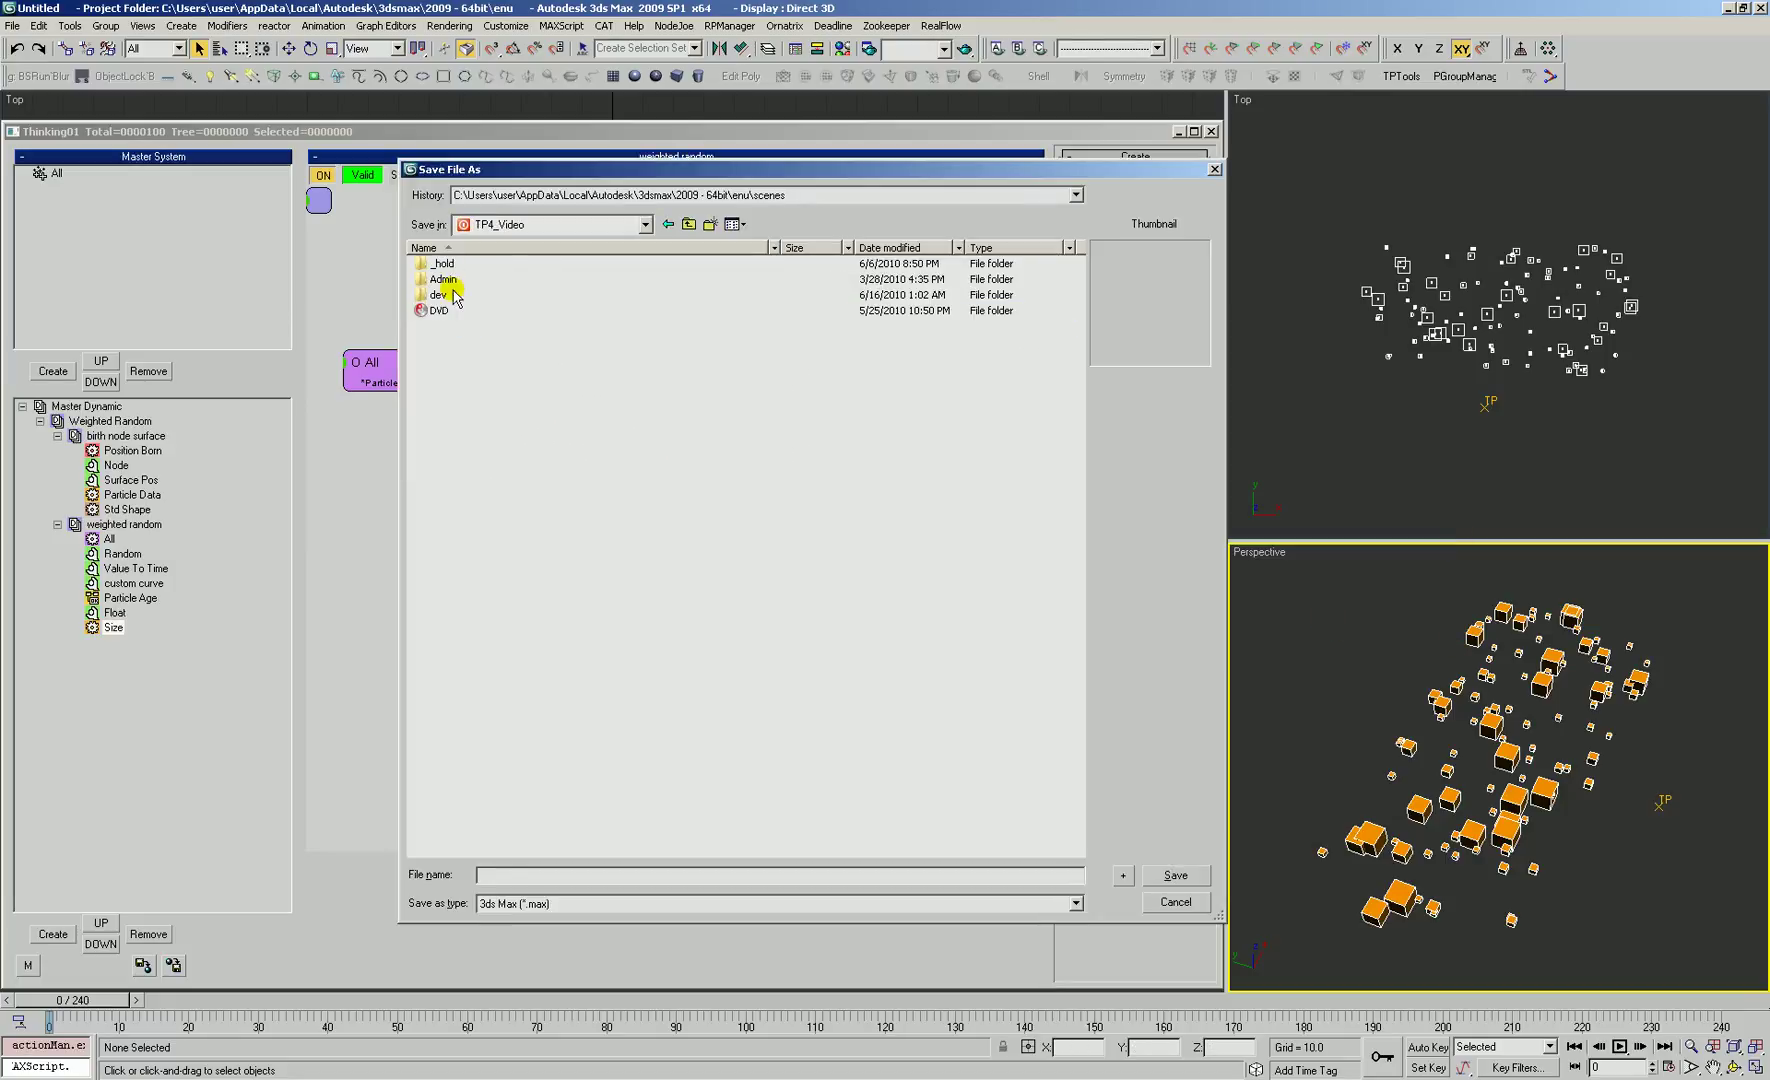
{"action": "double_click", "coordinate": [455, 295]}
{"action": "double_click", "coordinate": [452, 294]}
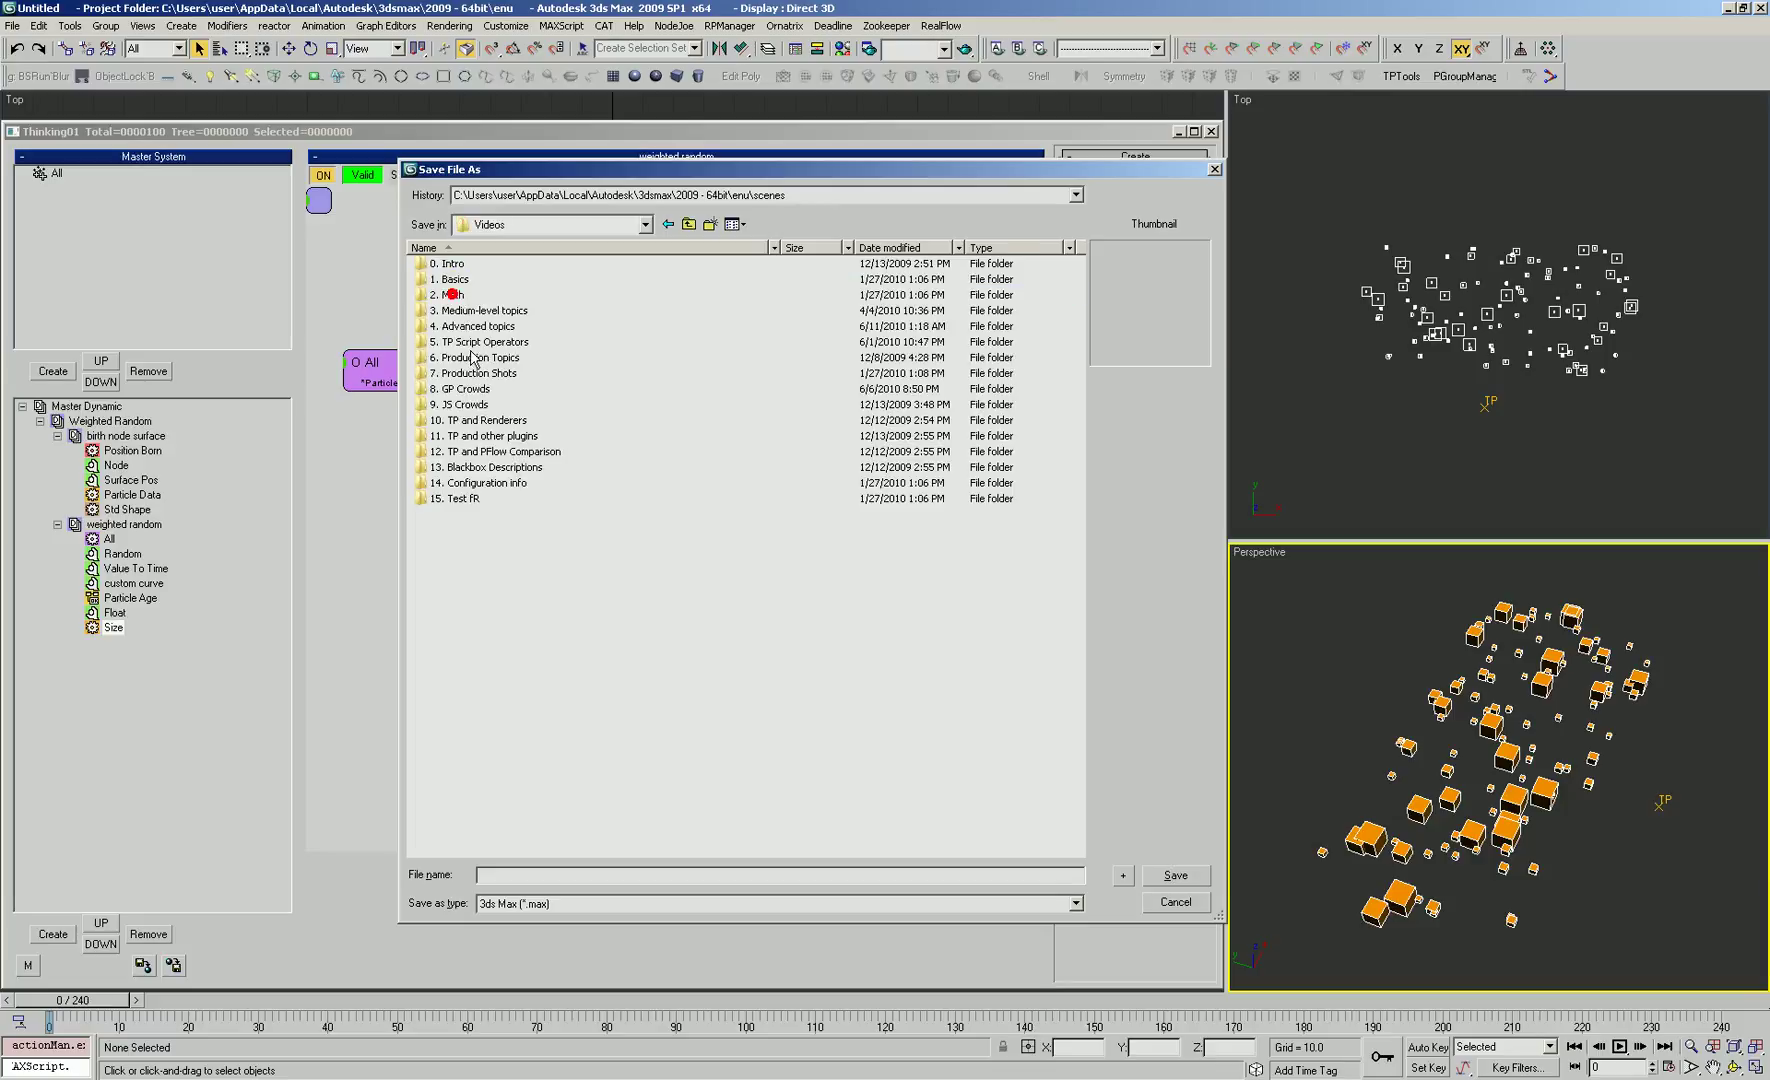
{"action": "double_click", "coordinate": [479, 311]}
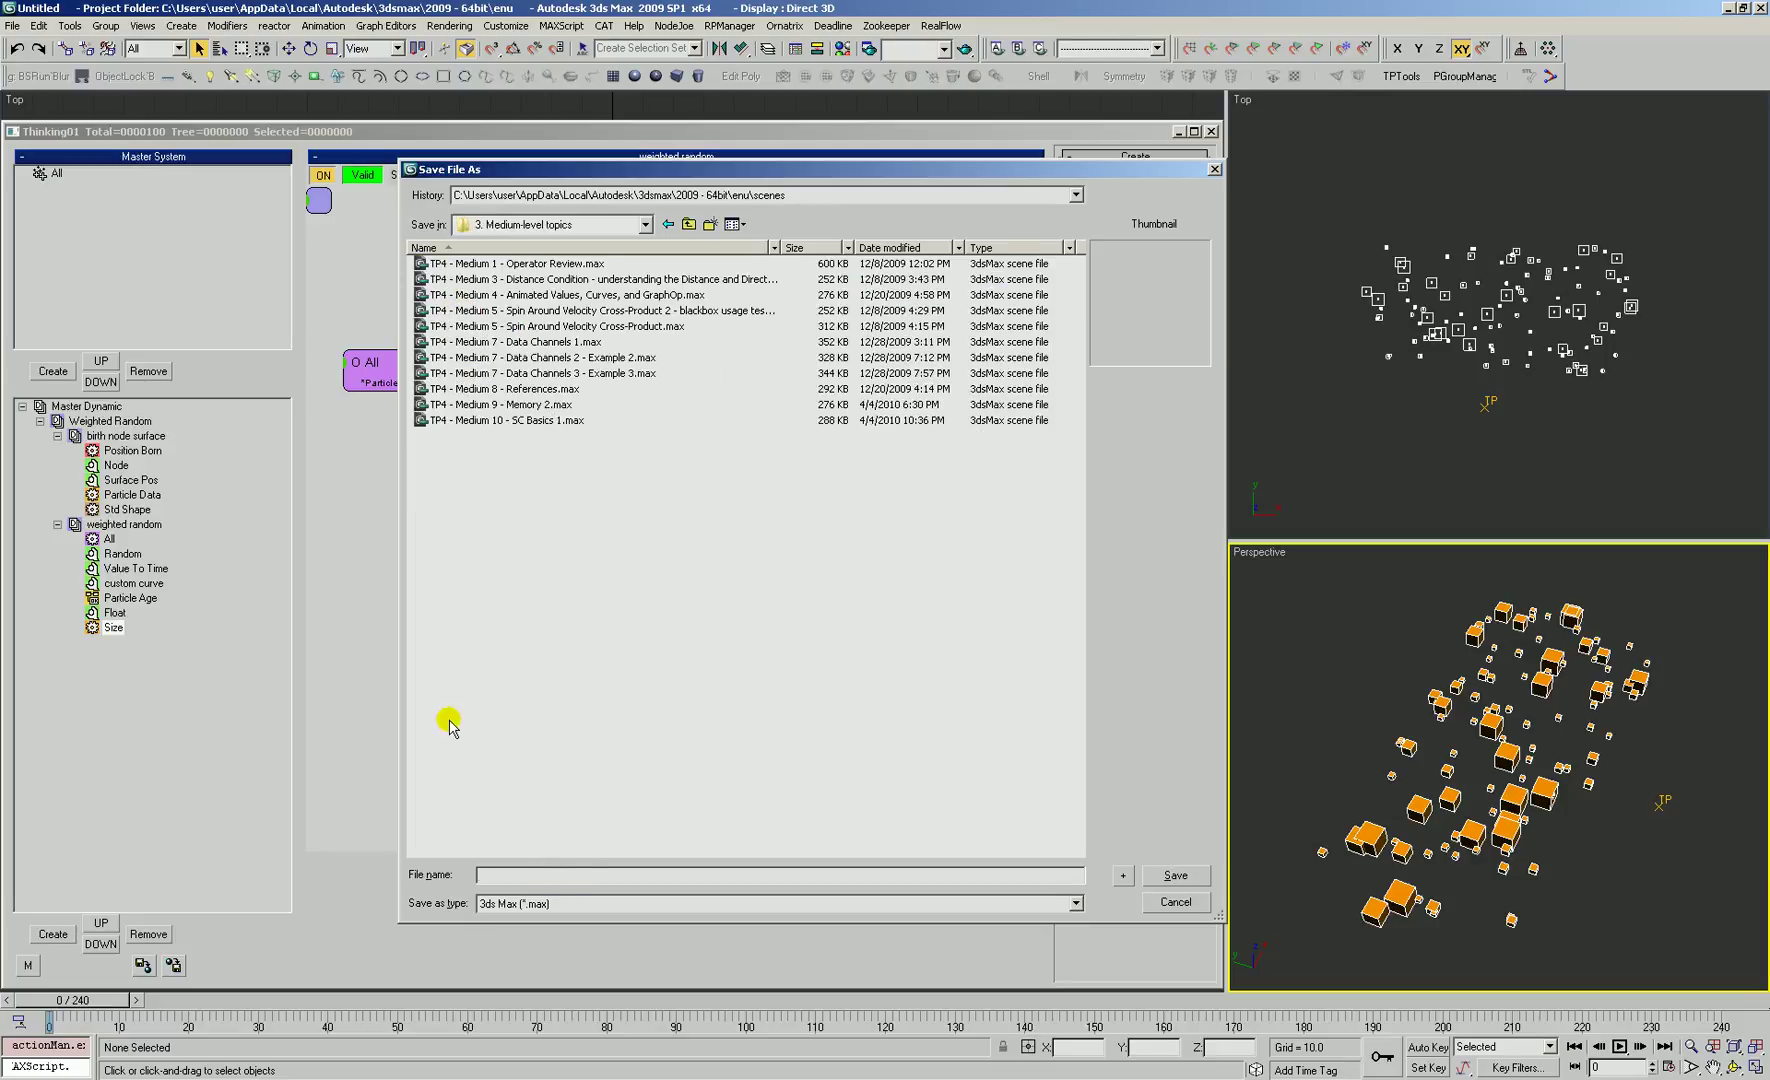
{"action": "type", "text": "TP4 -"}
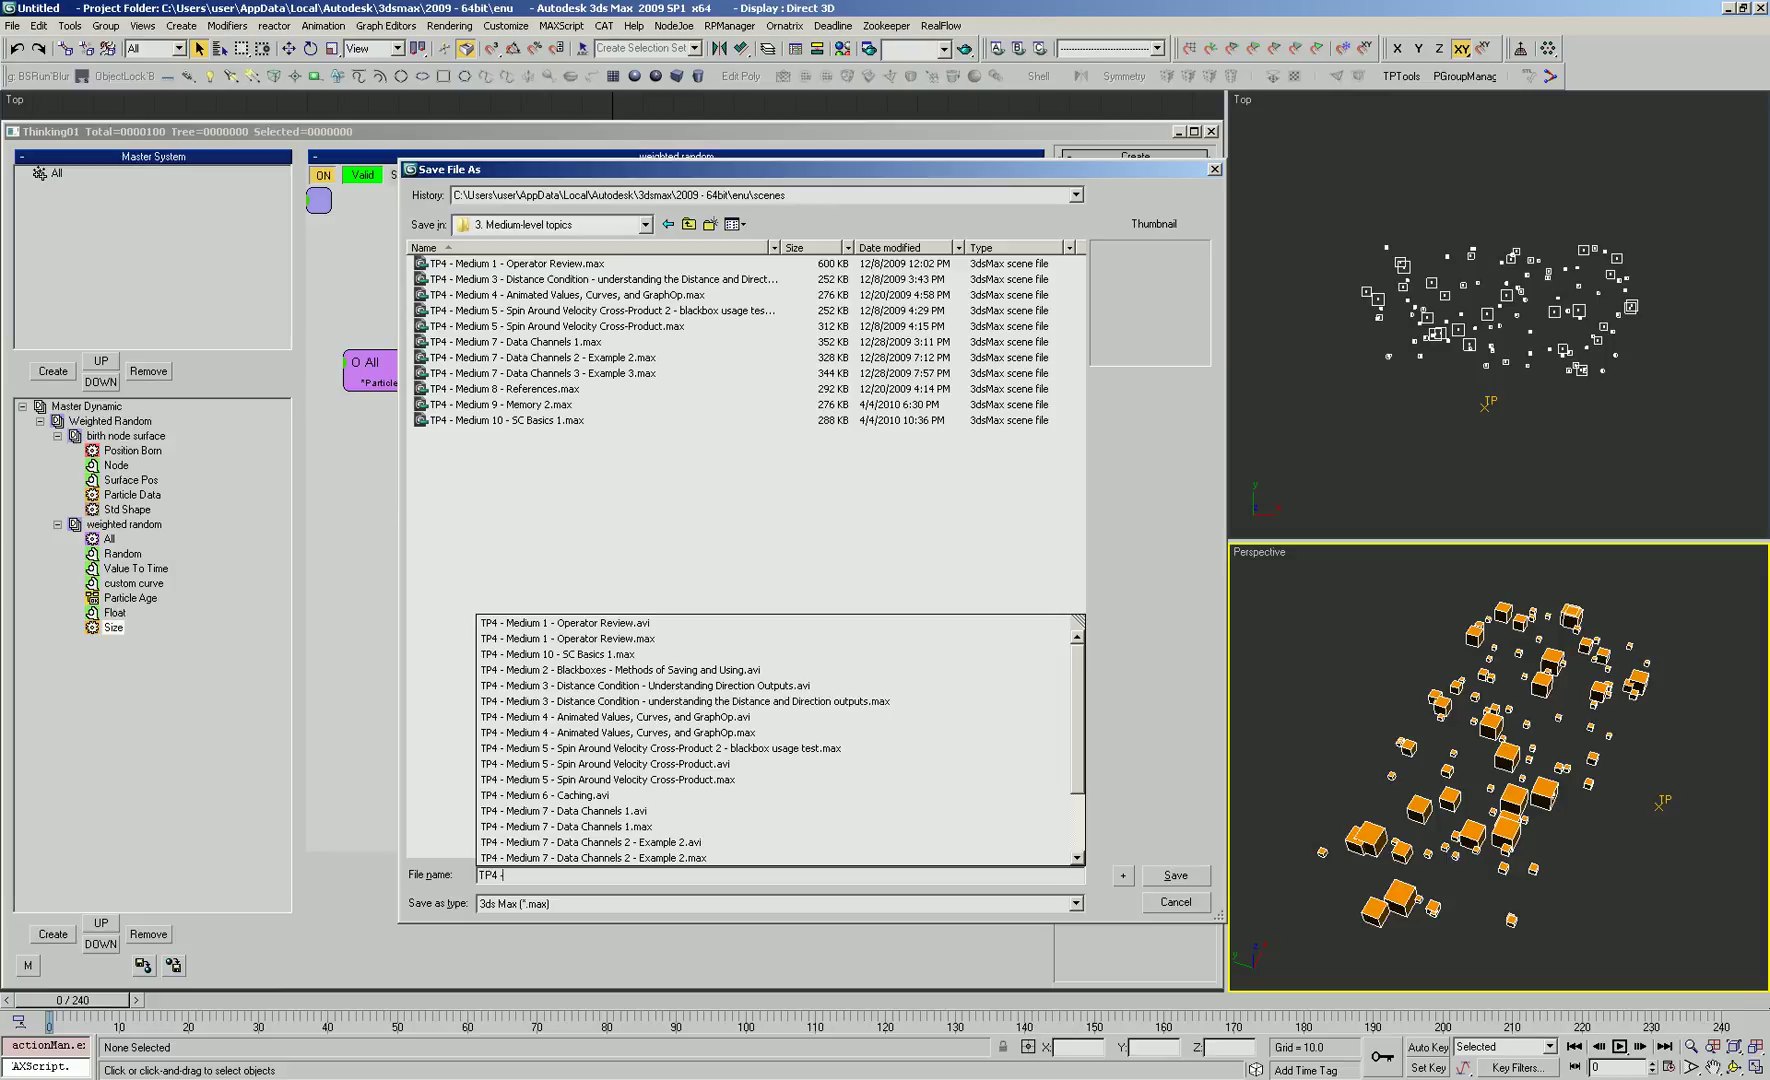
{"action": "type", "text": " Weighted Random"}
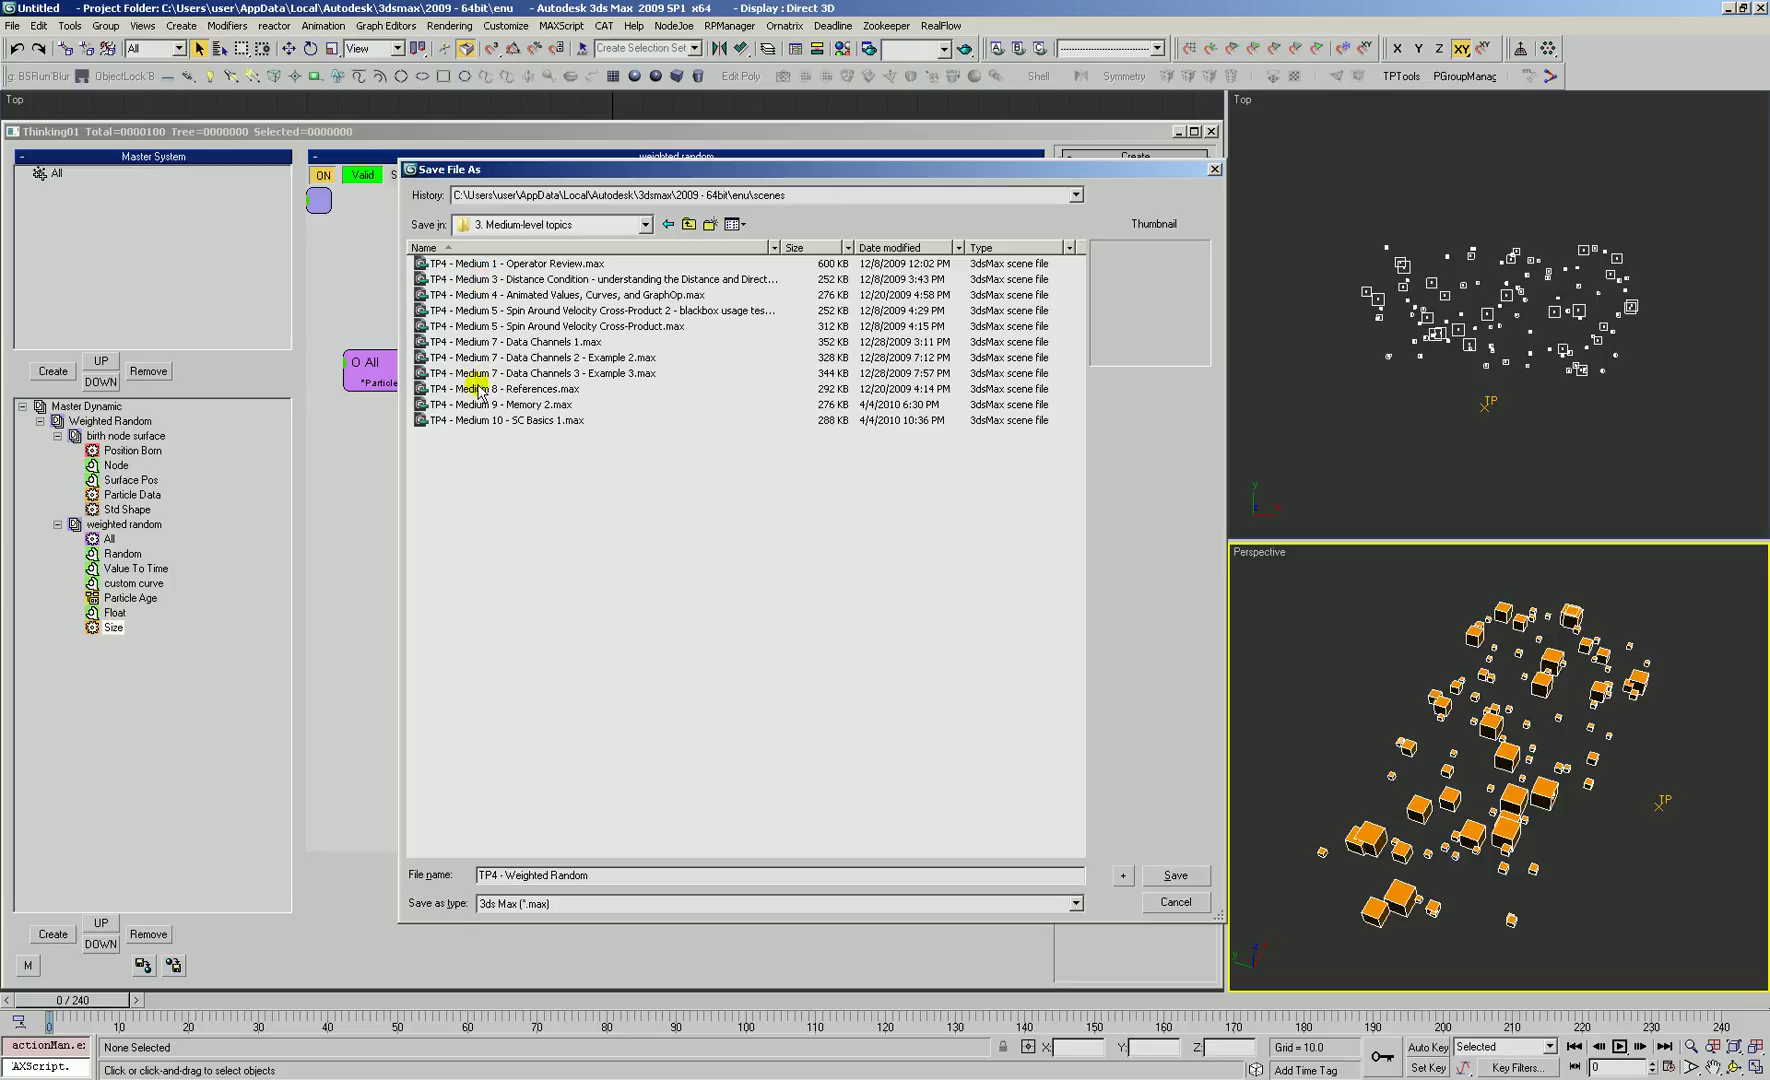
{"action": "left_click", "coordinate": [1173, 878]}
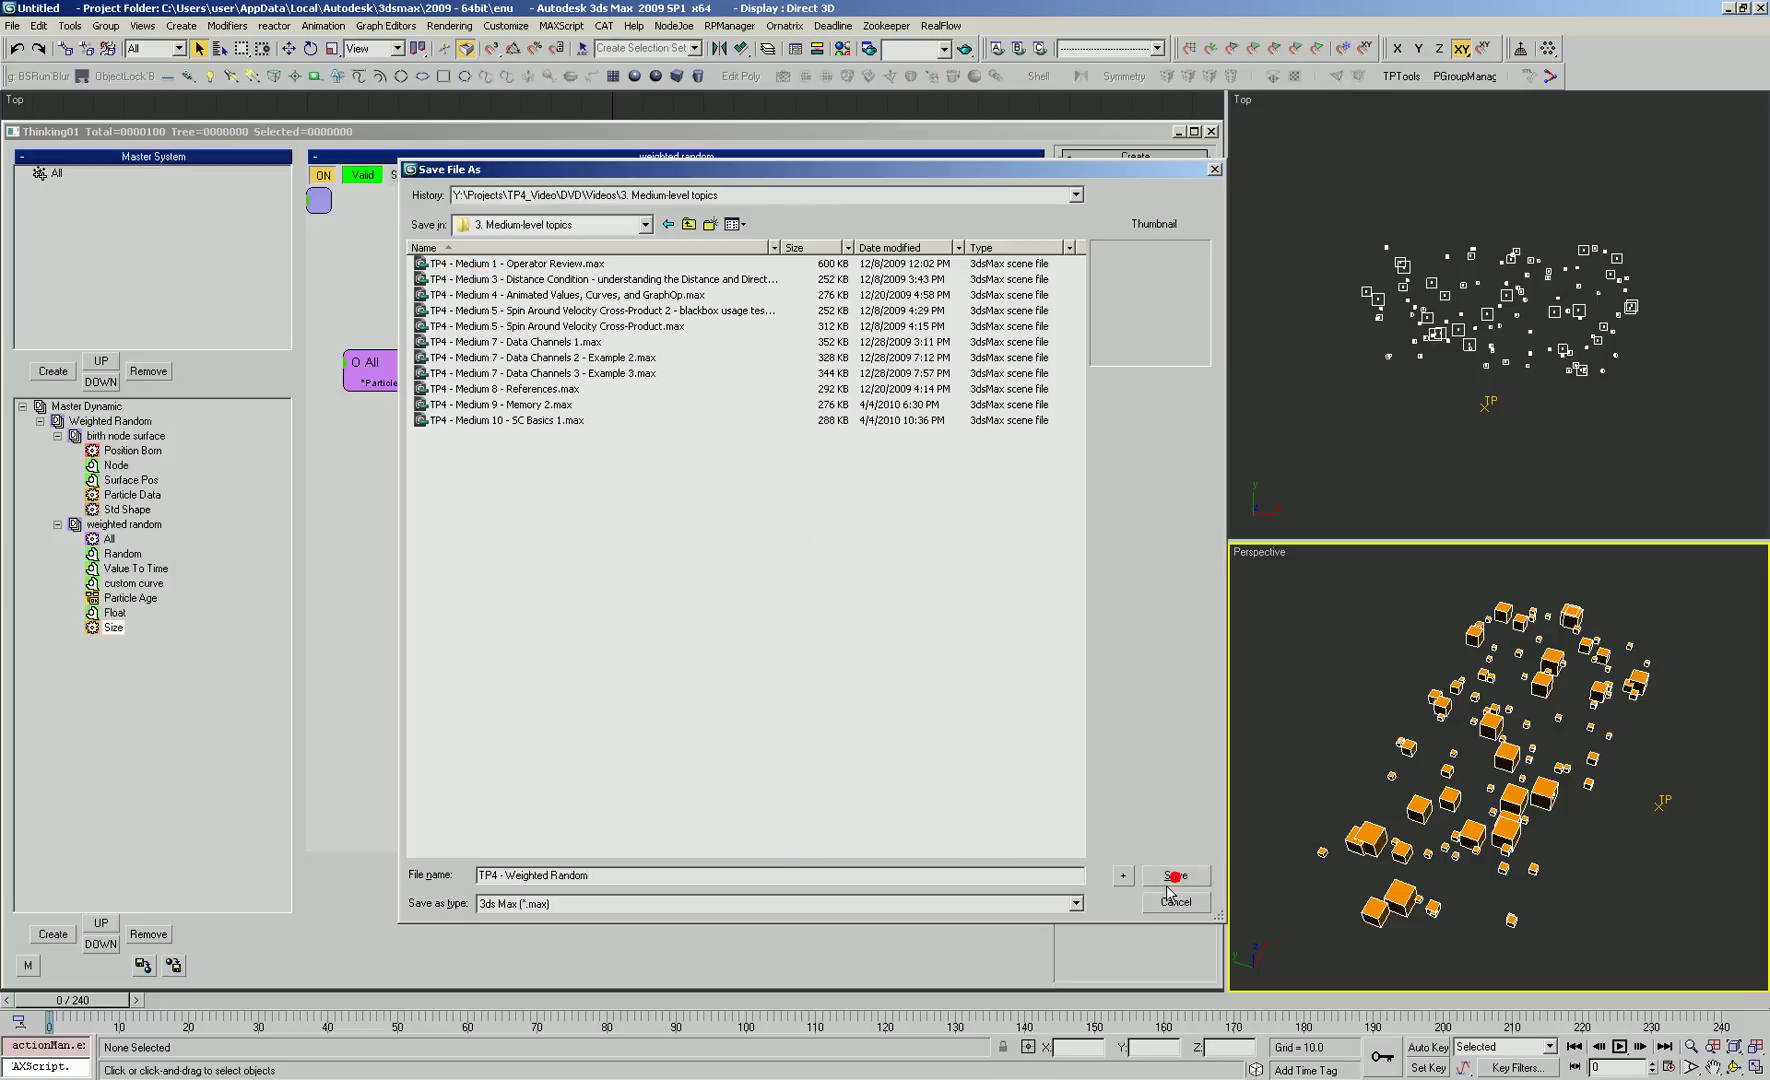